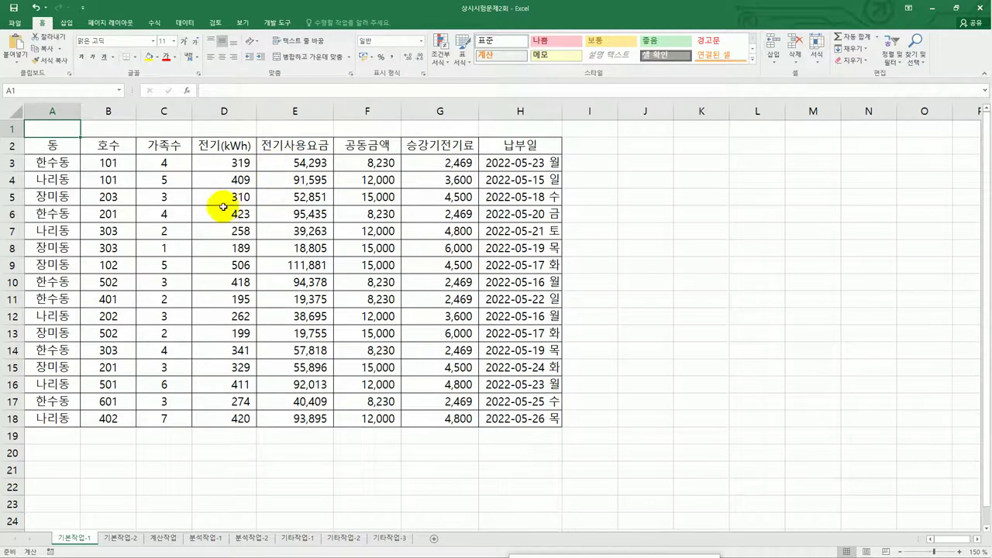
pyautogui.moveTo(62, 148); pyautogui.dragTo(505, 412)
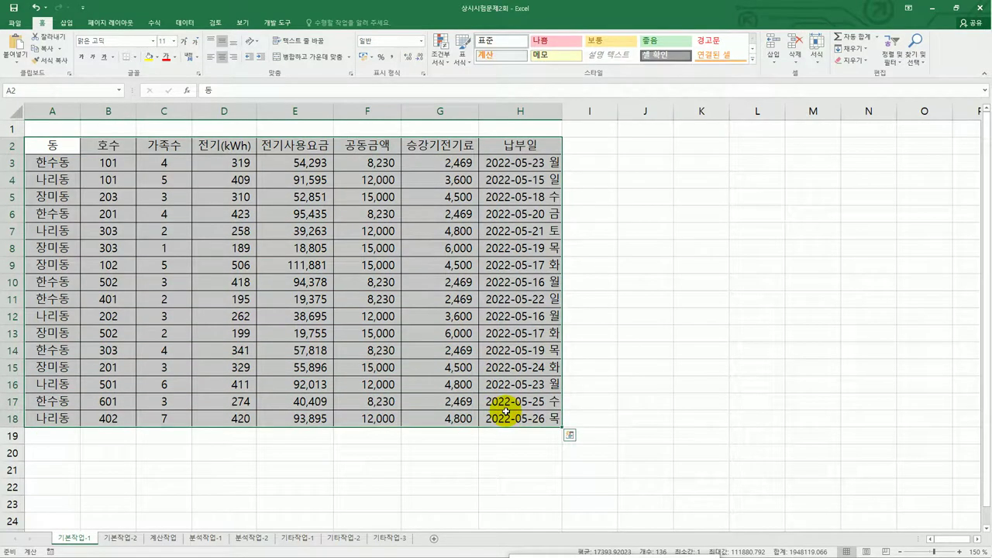
pyautogui.click(40, 145)
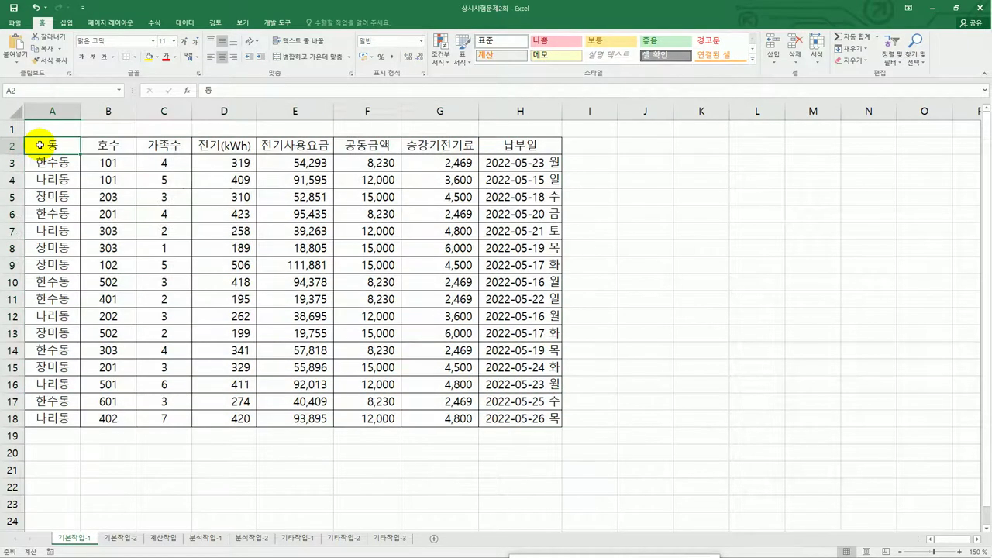
pyautogui.click(49, 184)
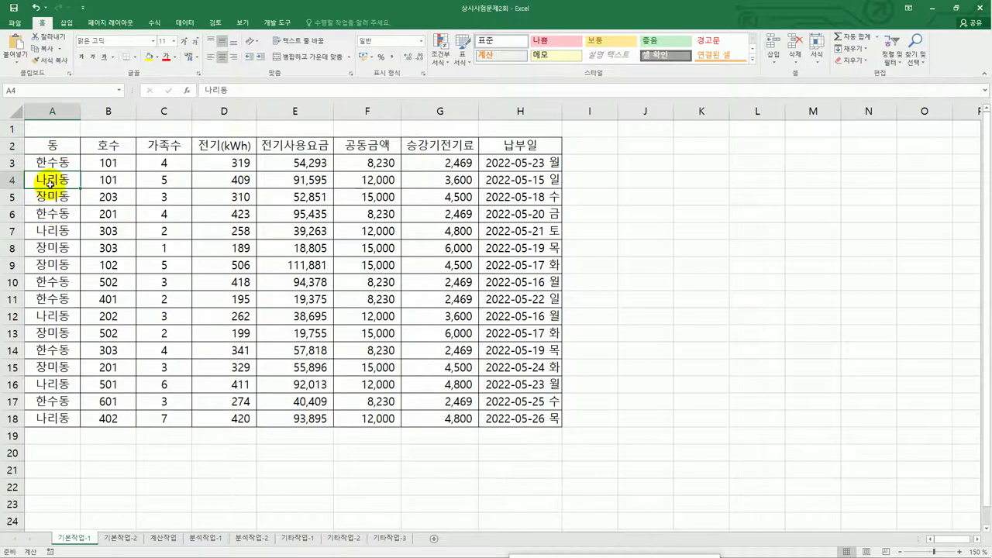
pyautogui.click(164, 151)
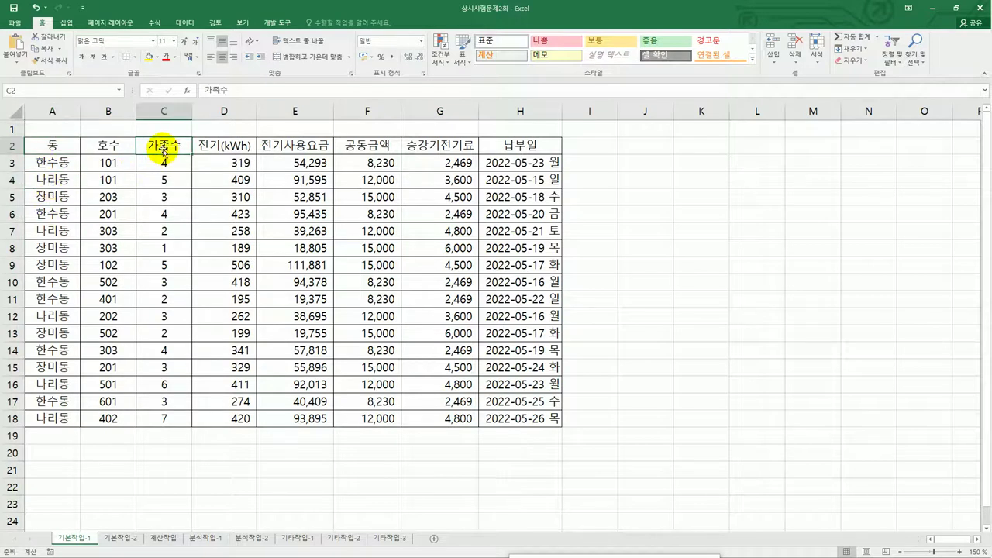
pyautogui.click(175, 193)
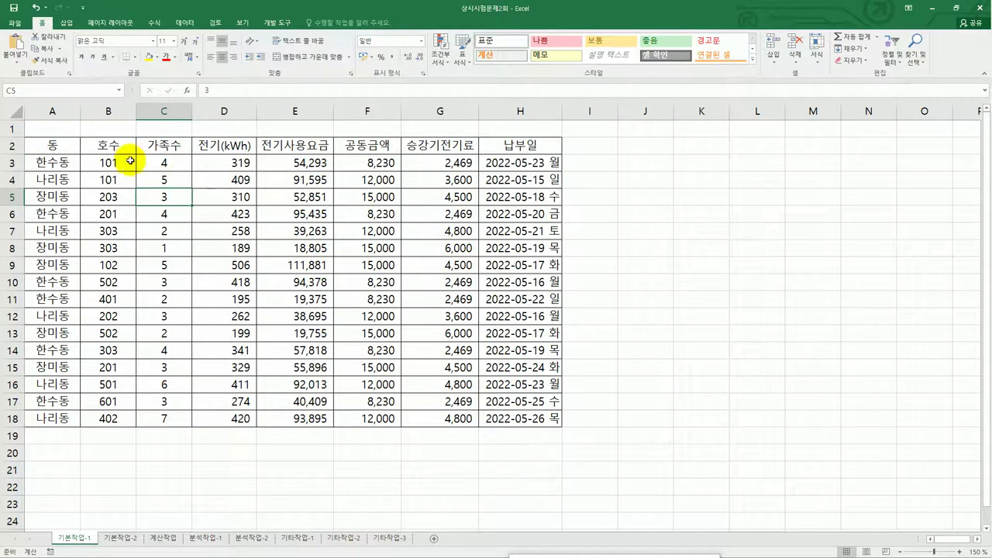
pyautogui.moveTo(61, 150); pyautogui.dragTo(211, 148)
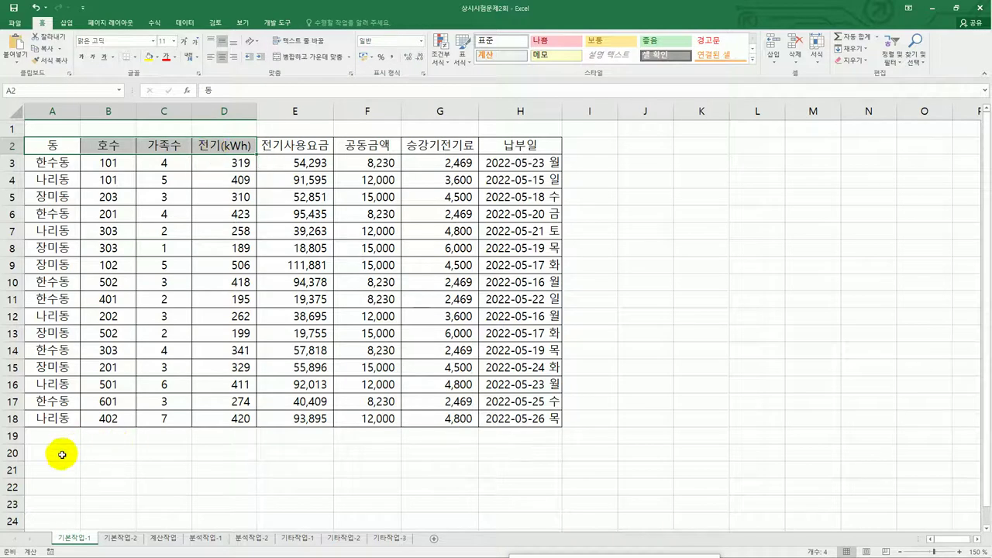
# Enter the criteria header 조건 in cell J2.
pyautogui.click(637, 151)
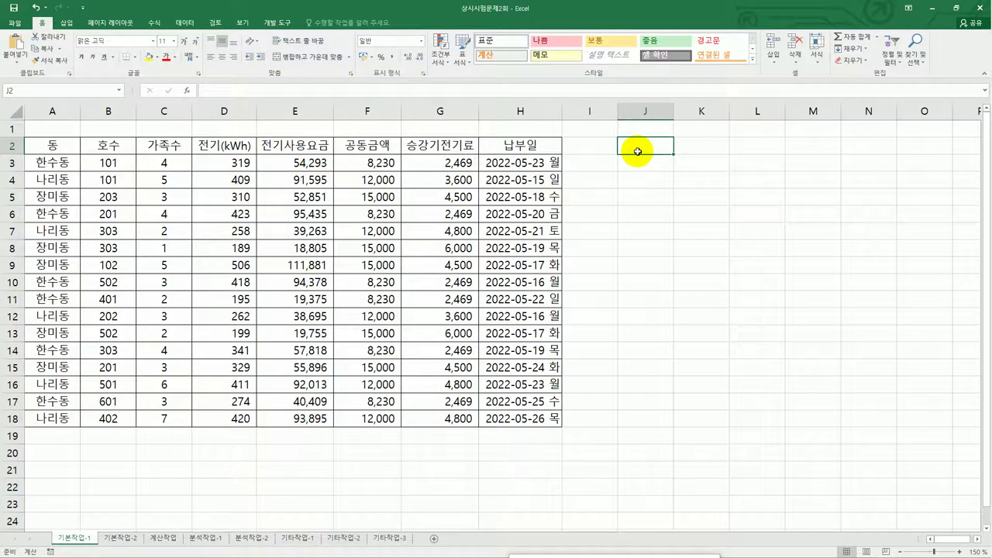
pyautogui.write('조건')
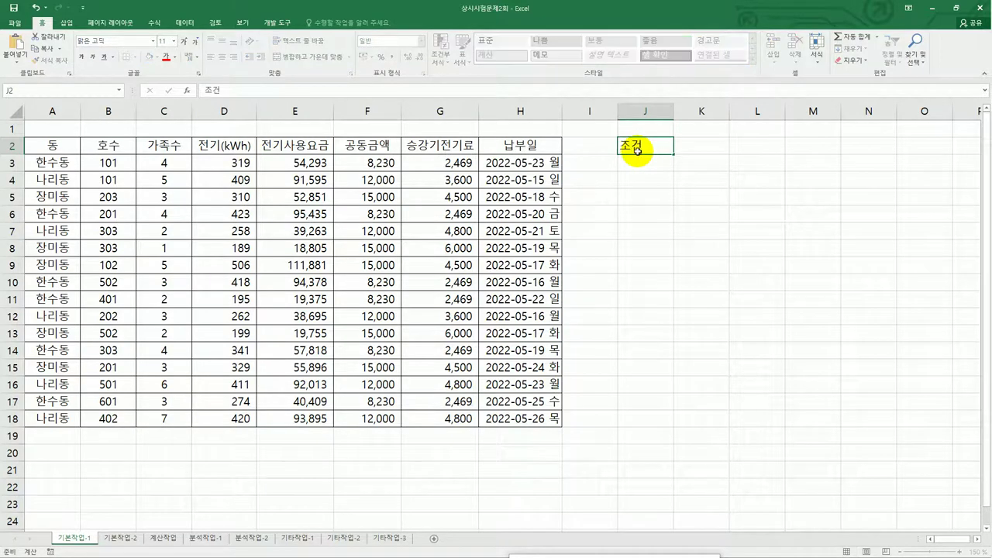
pyautogui.press('Return')
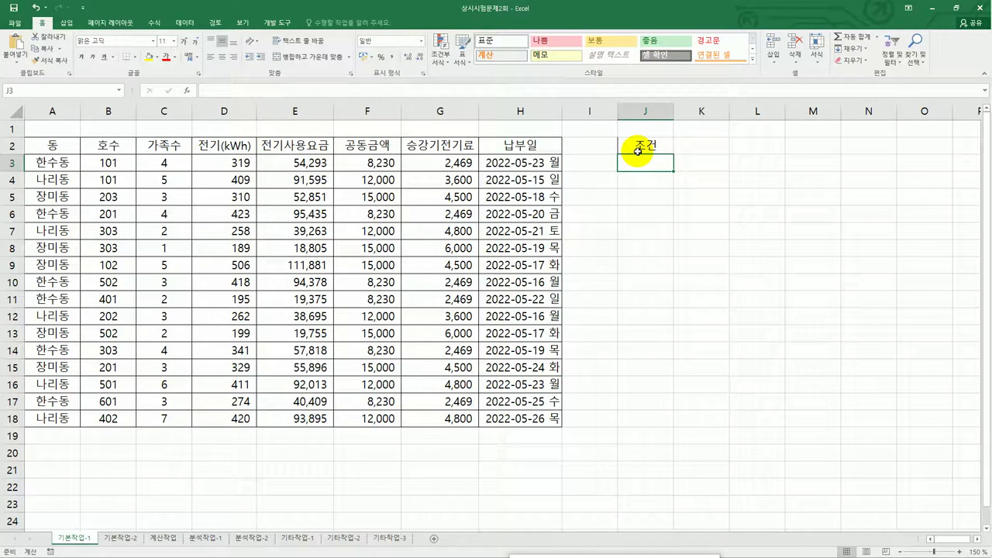
# Start an AND formula in J3 whose first condition tests that A3 equals "나리동".
pyautogui.write('=')
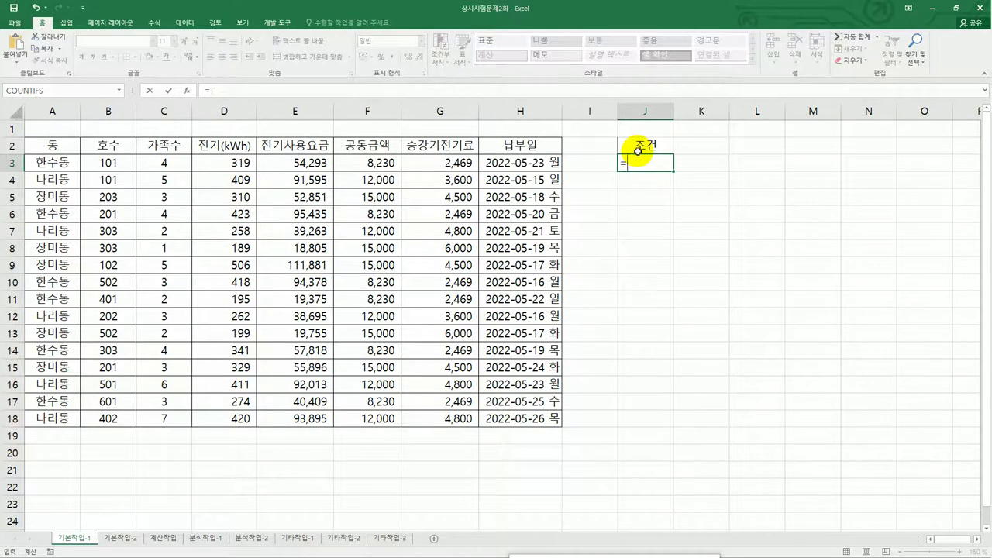
pyautogui.write('AND(')
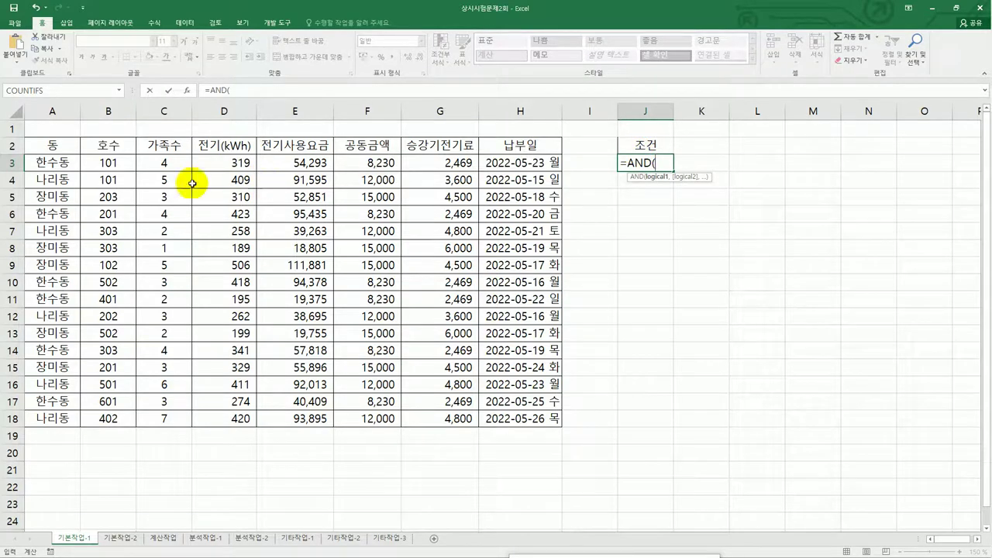
pyautogui.click(40, 163)
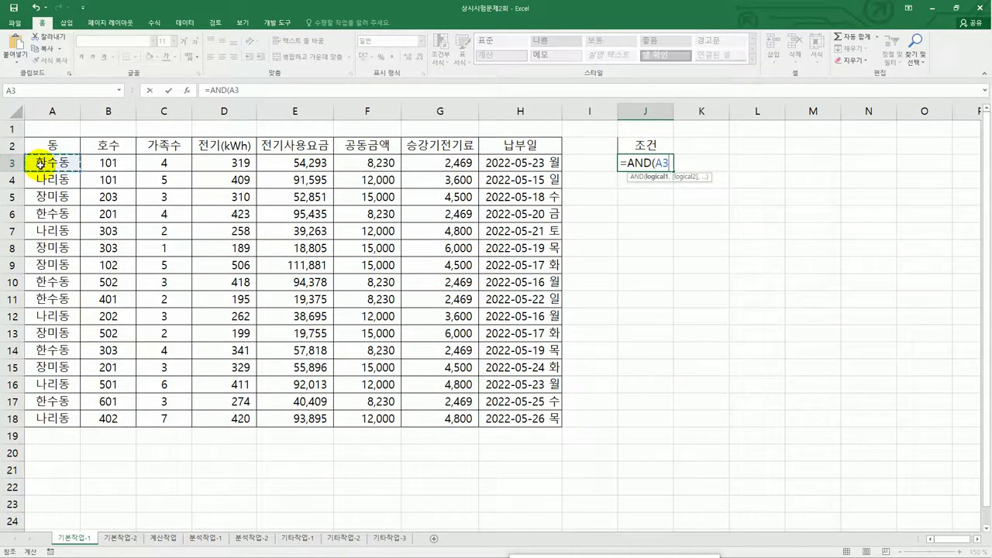
pyautogui.write('=')
pyautogui.write('"')
pyautogui.write('sk')
pyautogui.press('BackSpace')
pyautogui.press('BackSpace')
pyautogui.write('나리동",')
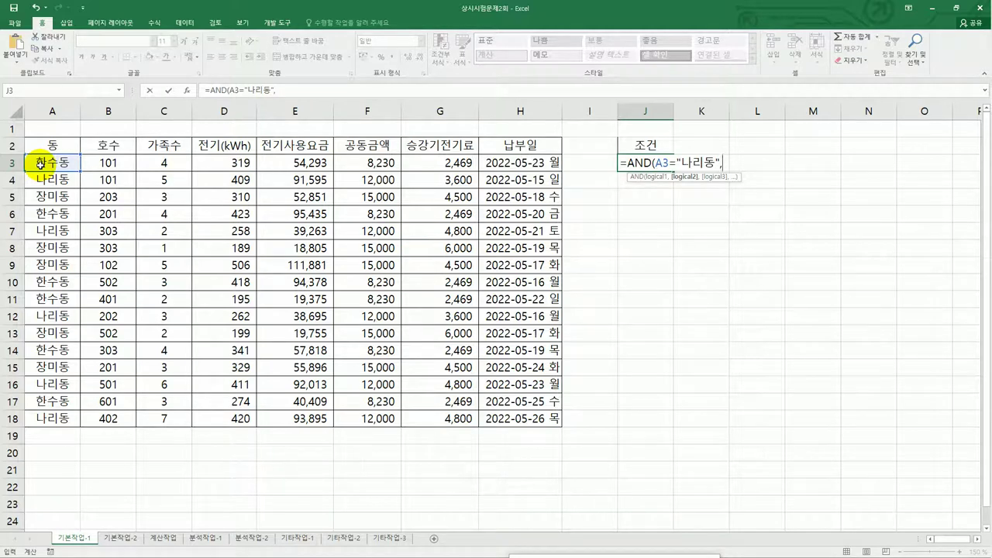
# Complete the J3 formula with an odd-number test on the family count, giving =AND(A3="나리동",ISODD(C3)).
pyautogui.write('ㅏ')
pyautogui.press('BackSpace')
pyautogui.press('BackSpace')
pyautogui.write('is')
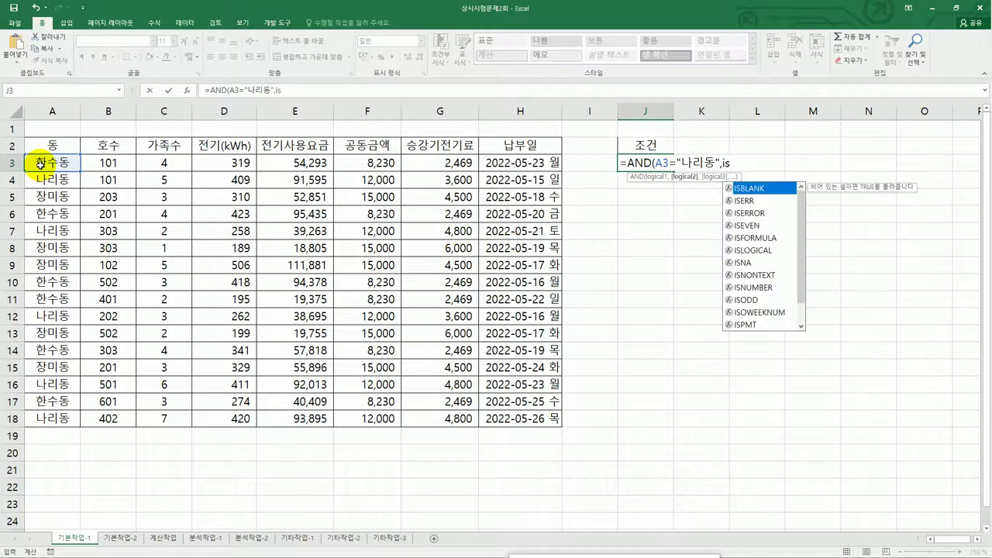
pyautogui.write('odd')
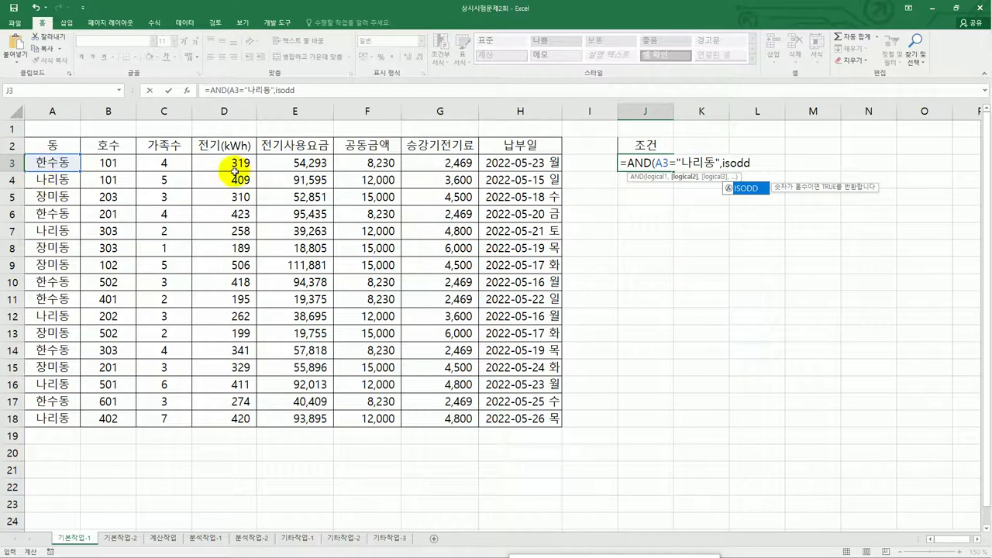
pyautogui.doubleClick(741, 188)
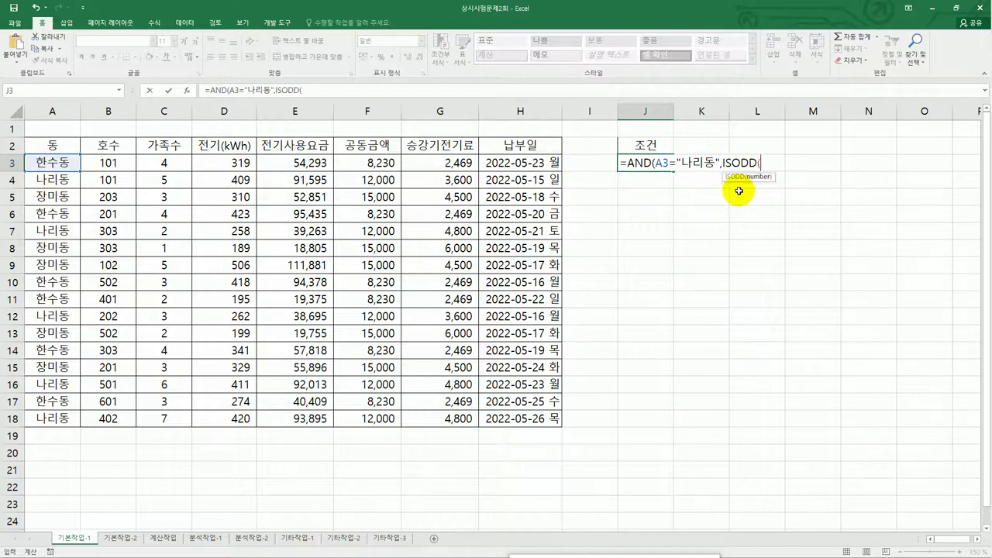
pyautogui.click(149, 163)
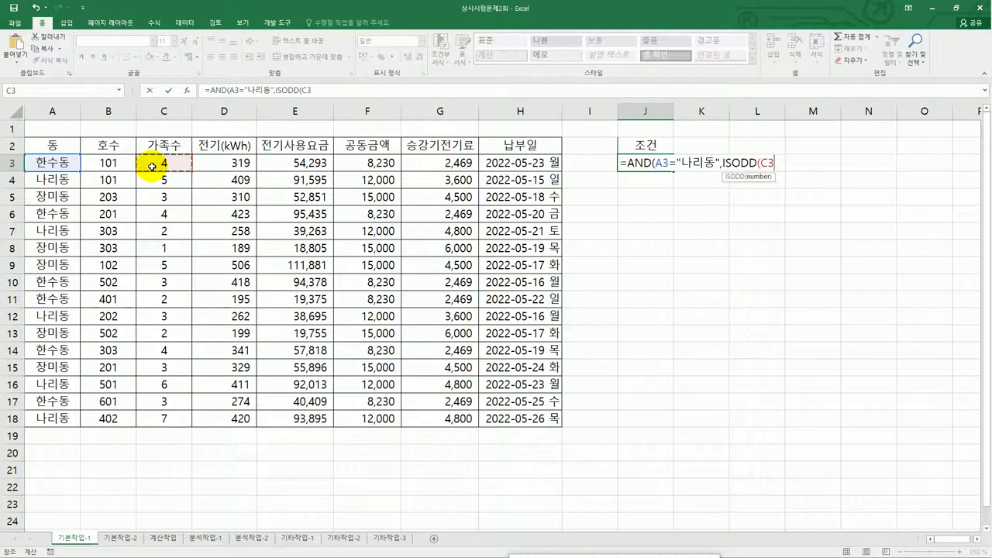
pyautogui.write('))')
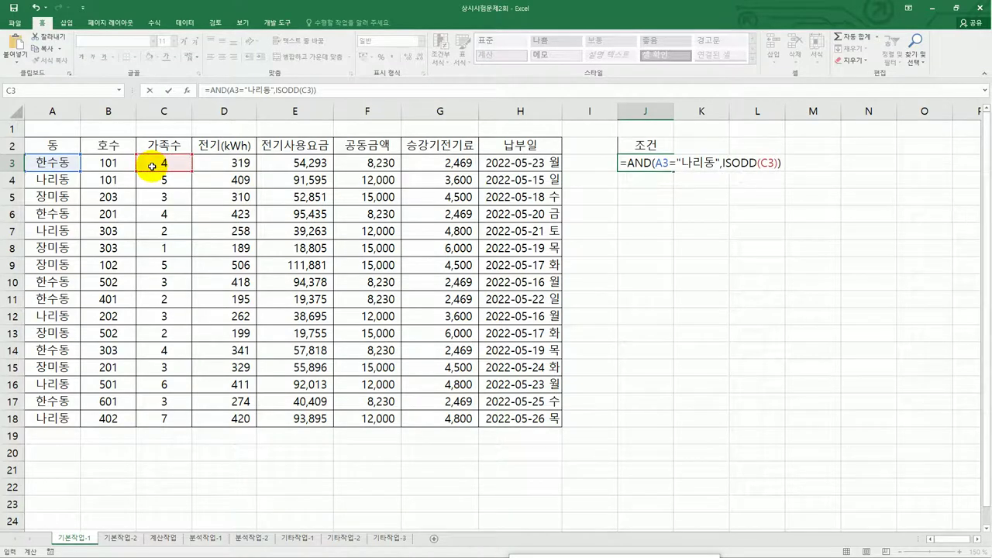
pyautogui.press('Return')
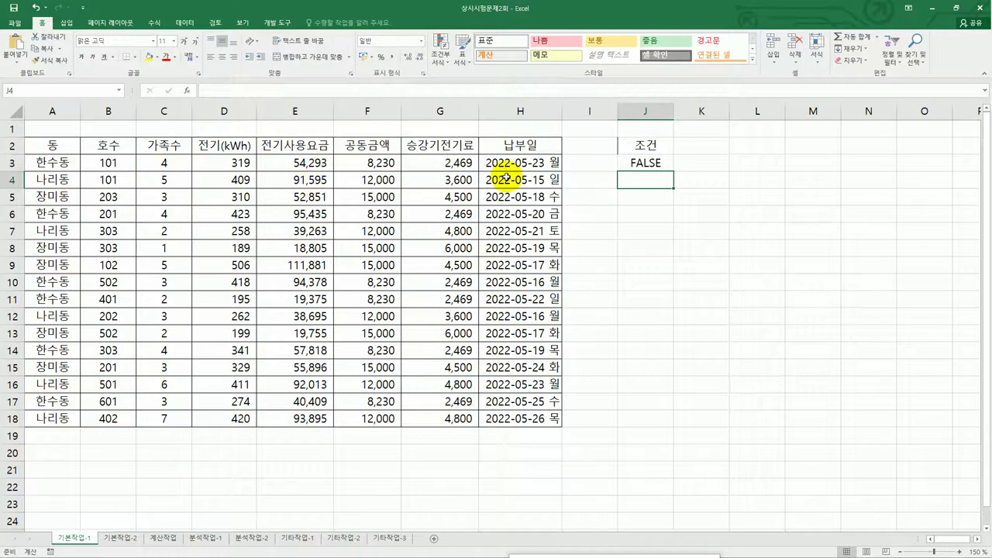
pyautogui.click(655, 163)
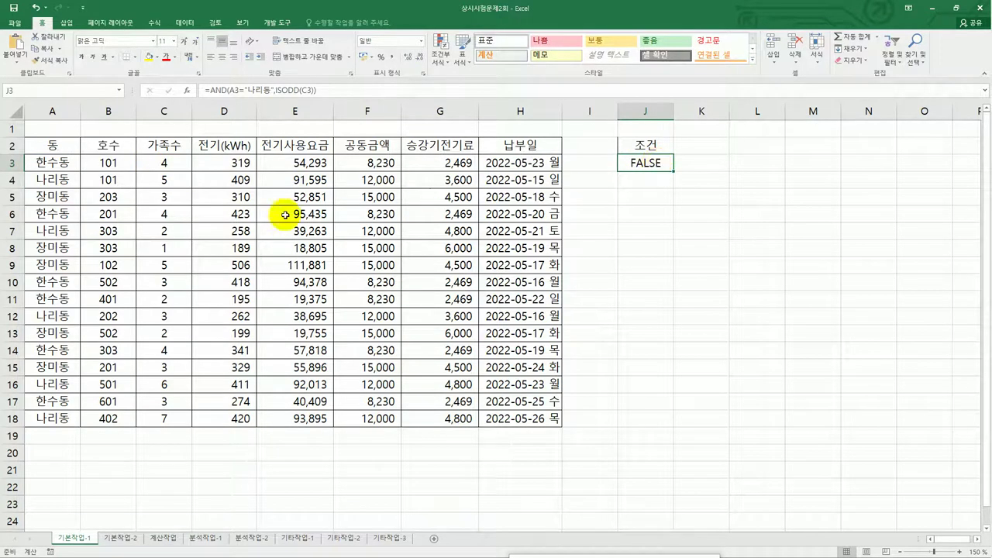
# Copy the headers 동, 호수, 가족수 and 전기(kWh) from A2:D2 to the range starting at J5.
pyautogui.click(73, 147)
pyautogui.moveTo(92, 147); pyautogui.dragTo(214, 146)
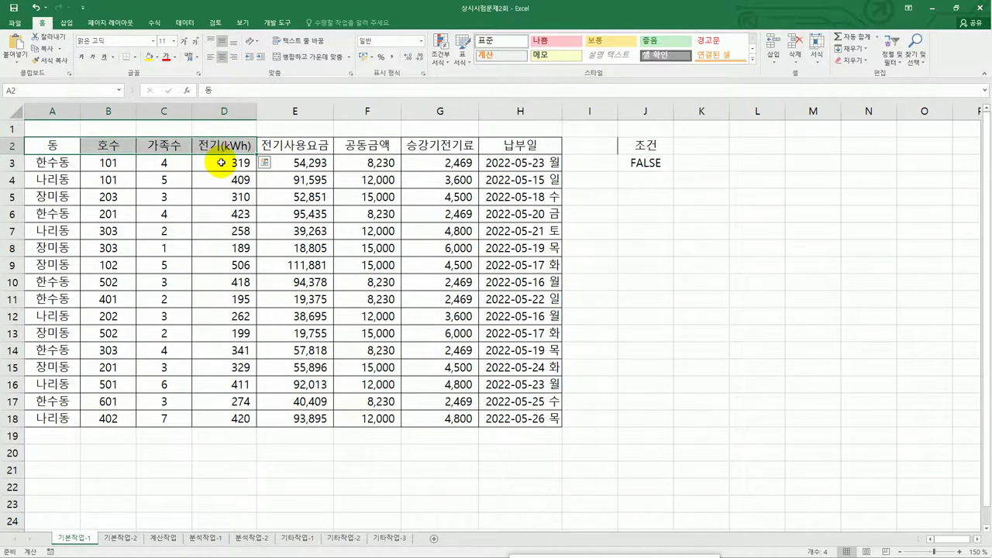
pyautogui.hotkey('ctrl', 'c')
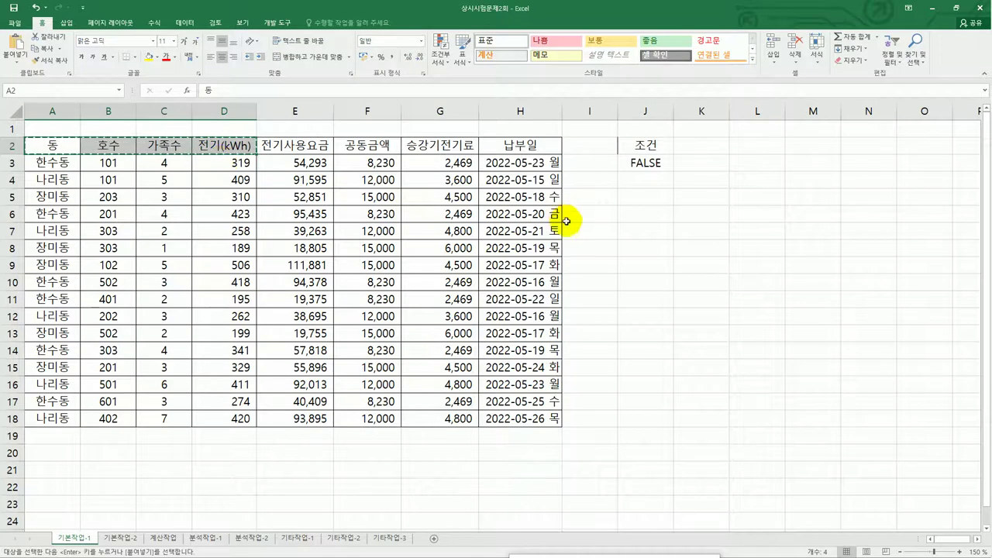
pyautogui.click(657, 198)
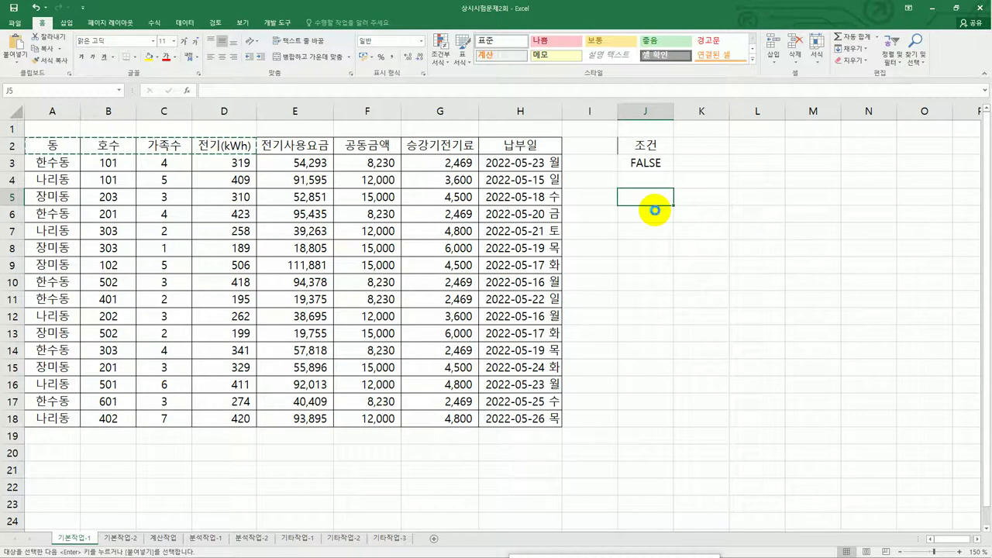
pyautogui.hotkey('ctrl', 'v')
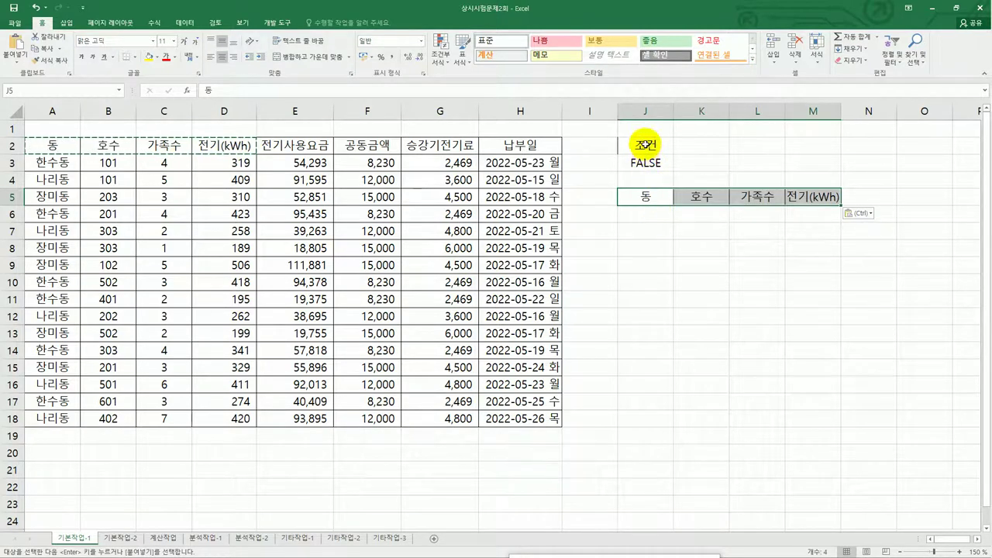
pyautogui.moveTo(645, 145); pyautogui.dragTo(646, 160)
pyautogui.moveTo(641, 196); pyautogui.dragTo(801, 197)
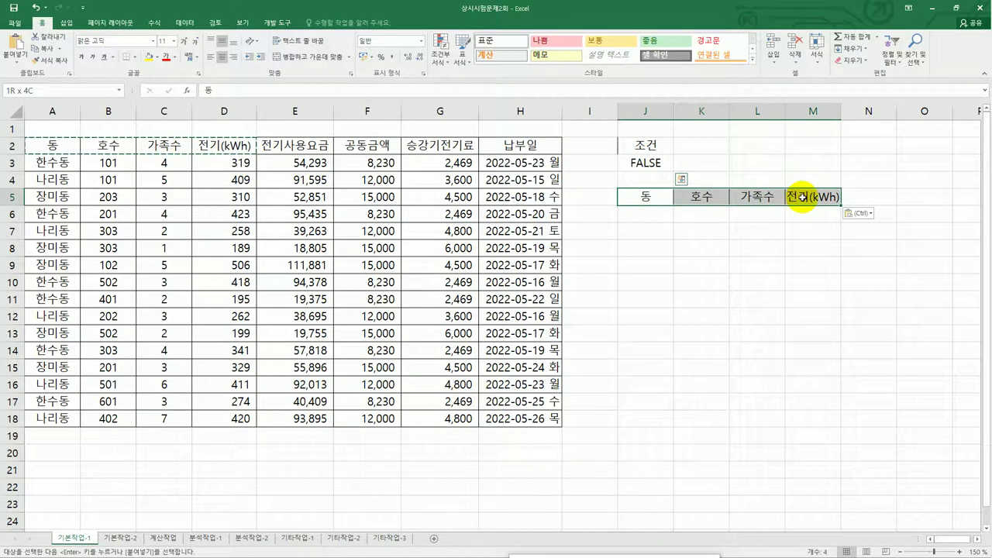
# Set up an Advanced Filter on the table A2:H18 with J2:J3 as the criteria range.
pyautogui.click(252, 182)
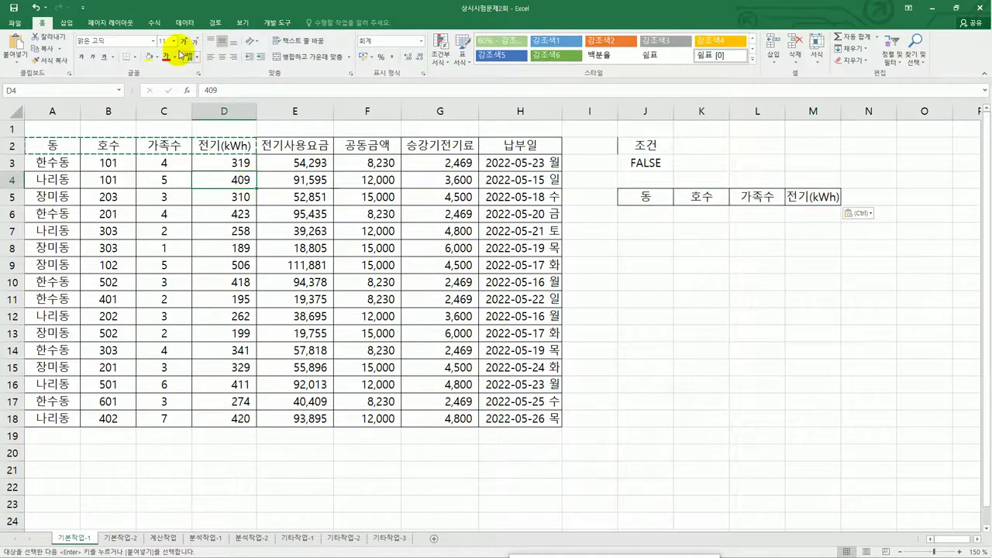
pyautogui.click(185, 22)
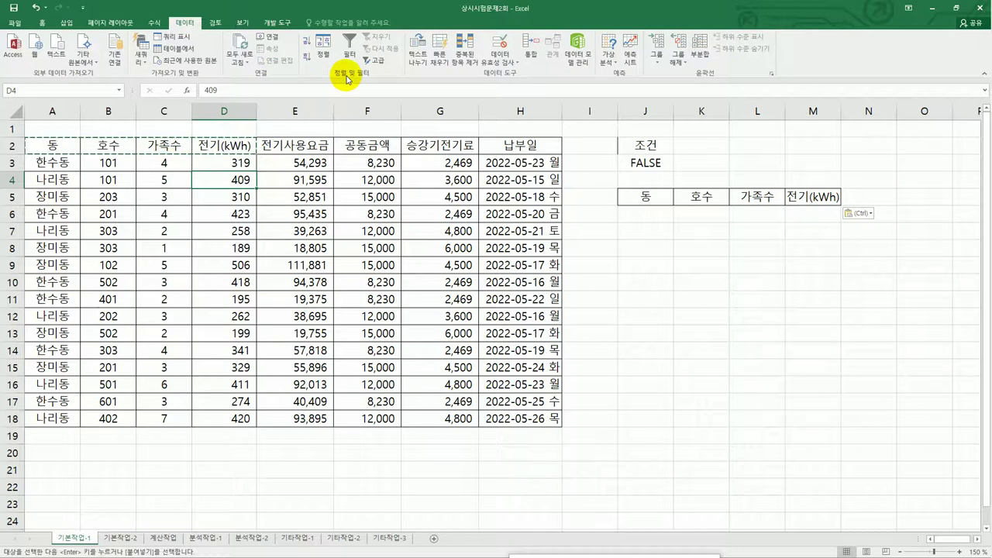
pyautogui.click(368, 65)
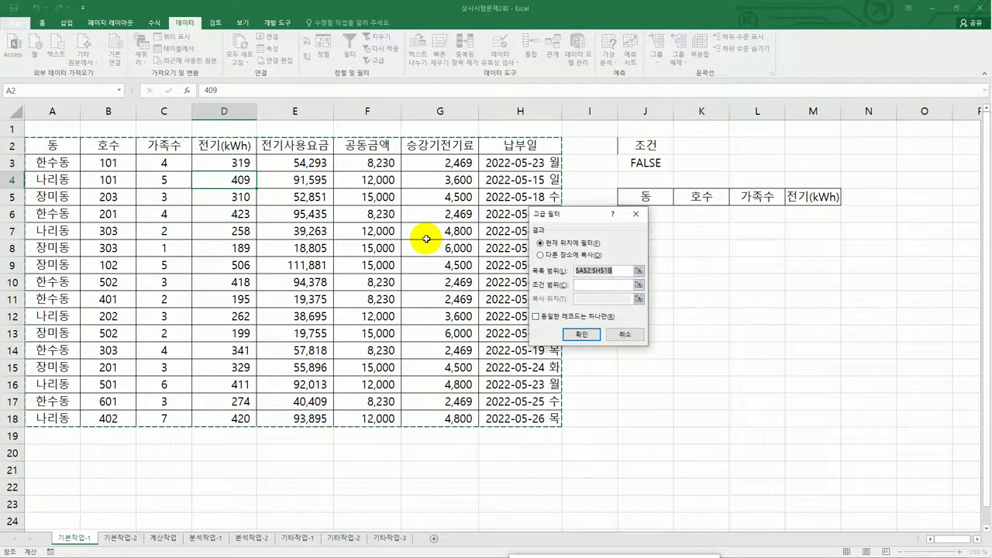
pyautogui.click(612, 284)
pyautogui.click(655, 143)
pyautogui.moveTo(656, 144); pyautogui.dragTo(655, 162)
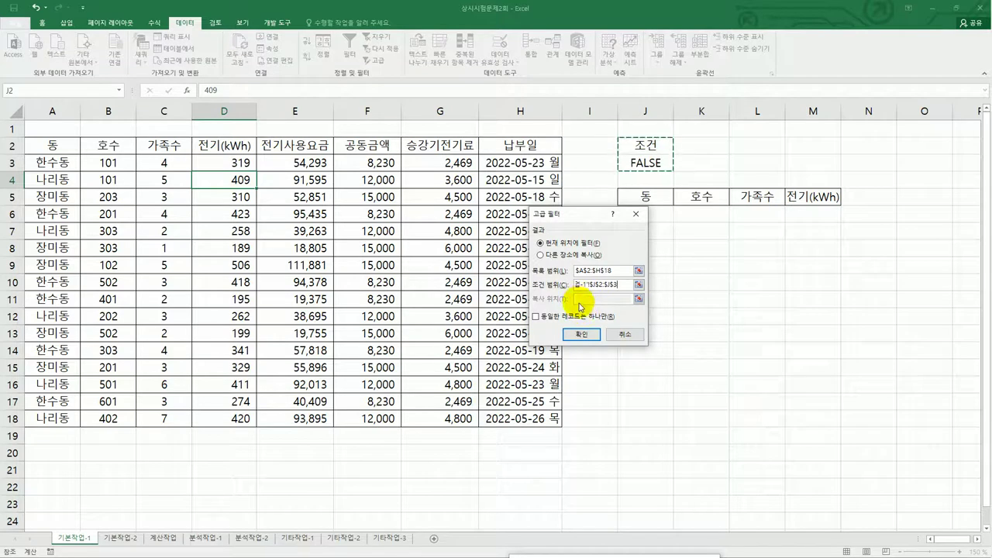
# Have the filter copy its results to another location, the header range J5:M5, and run it.
pyautogui.click(565, 257)
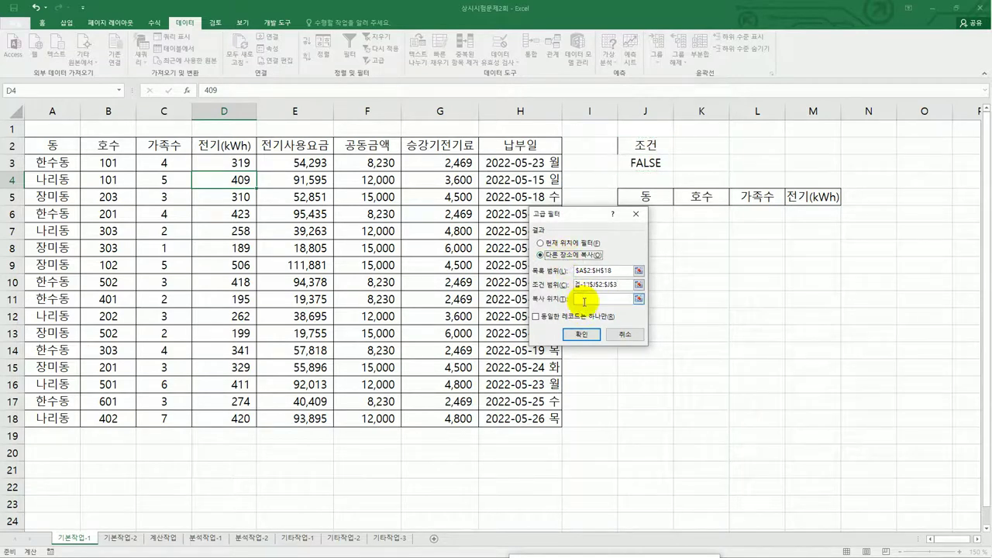
pyautogui.click(583, 299)
pyautogui.moveTo(654, 196); pyautogui.dragTo(807, 198)
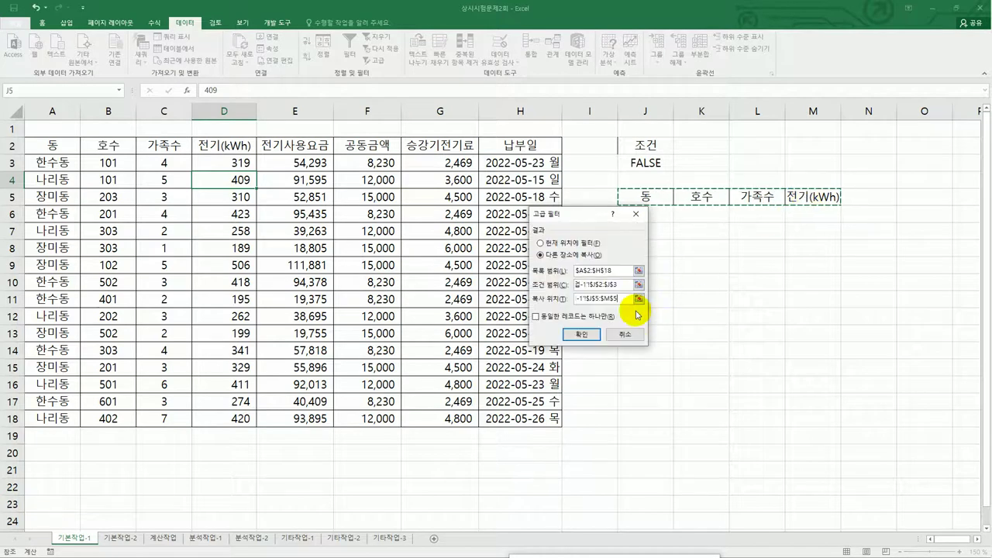
pyautogui.click(585, 335)
pyautogui.moveTo(645, 207); pyautogui.dragTo(649, 237)
pyautogui.moveTo(749, 209); pyautogui.dragTo(750, 241)
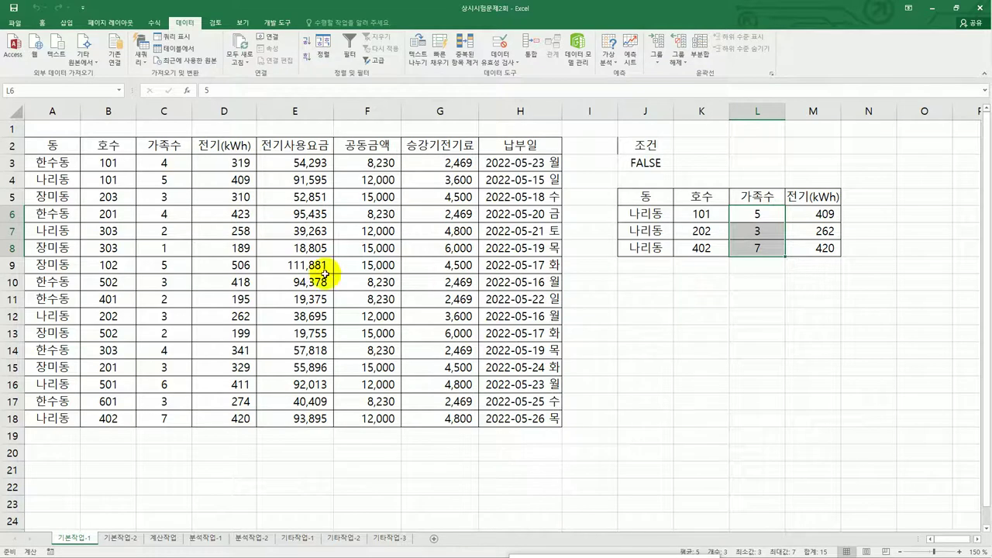
# Start a new conditional formatting rule for A3:H18 that uses a formula to determine which cells to format.
pyautogui.click(70, 166)
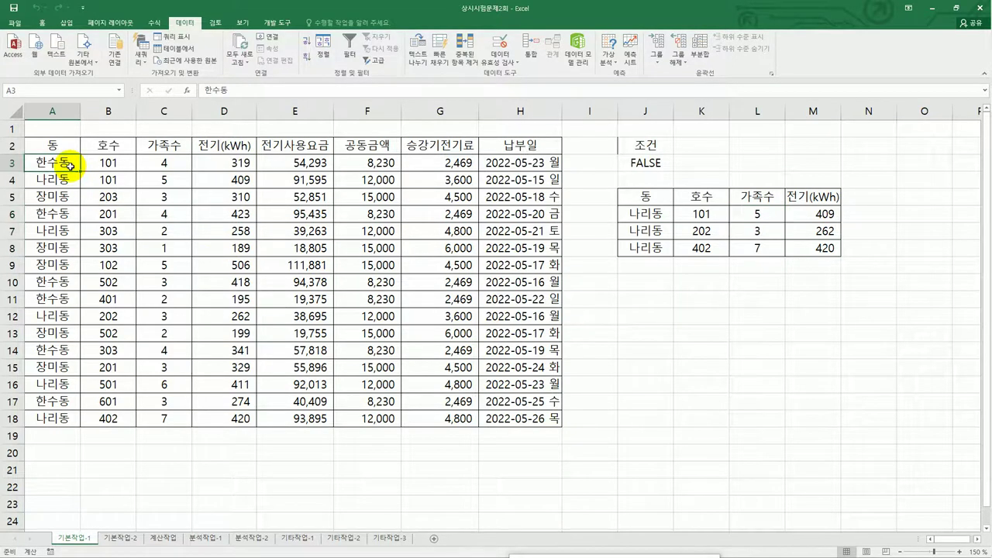
pyautogui.moveTo(70, 166); pyautogui.dragTo(506, 420)
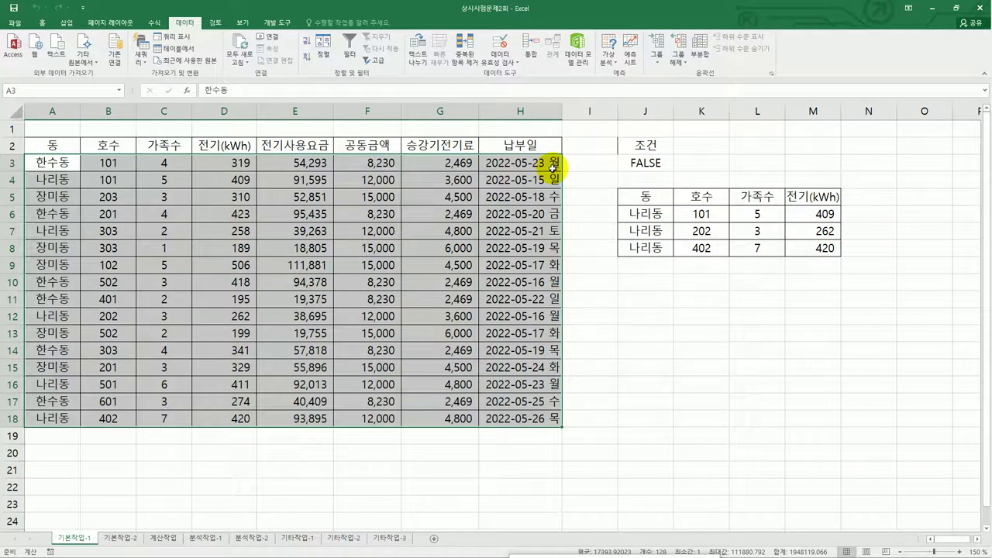
pyautogui.click(38, 23)
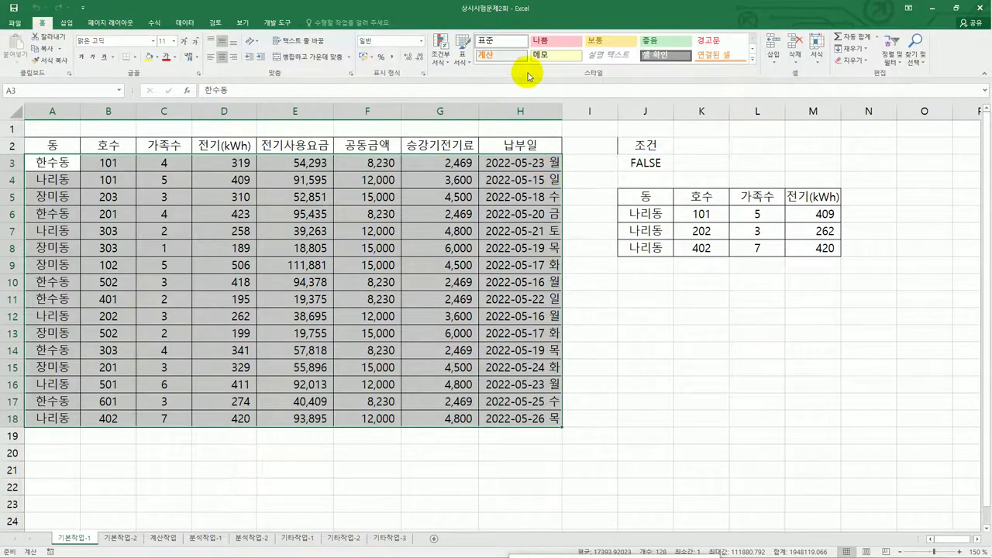
pyautogui.click(439, 53)
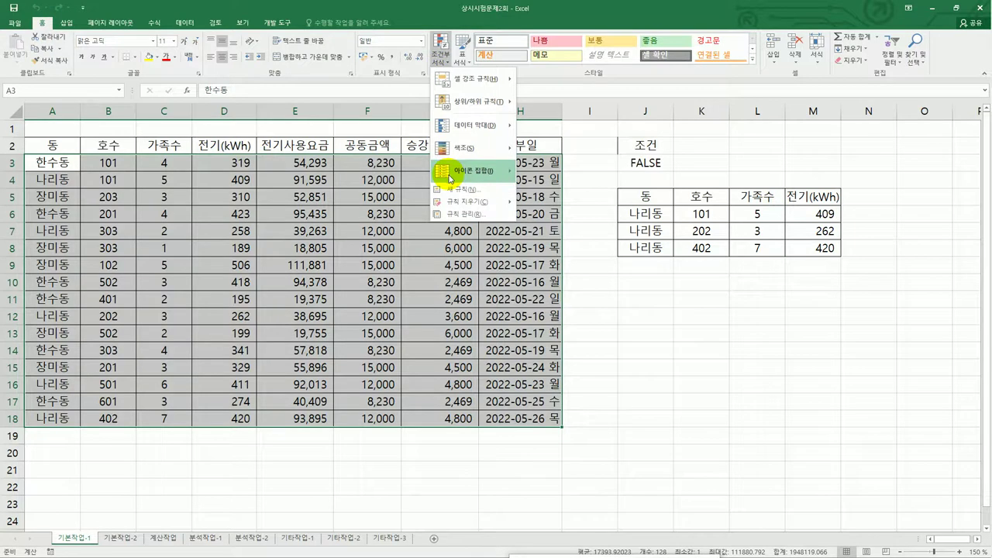
pyautogui.click(456, 192)
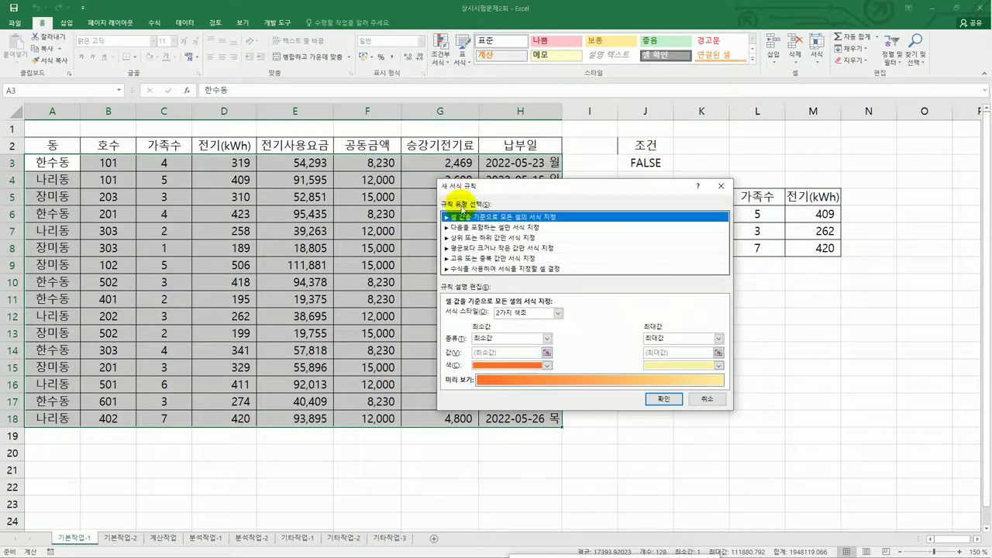
pyautogui.click(492, 269)
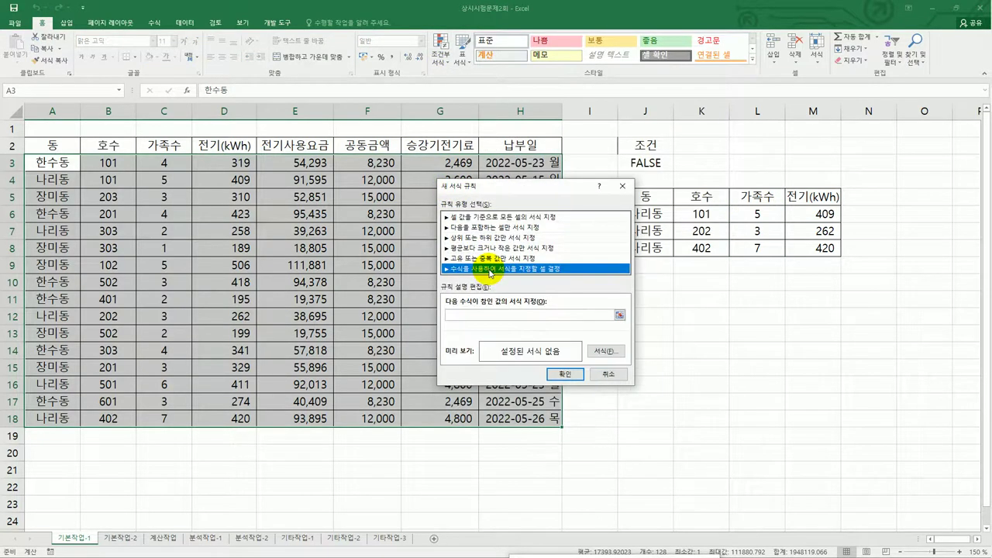
pyautogui.click(507, 315)
pyautogui.click(507, 316)
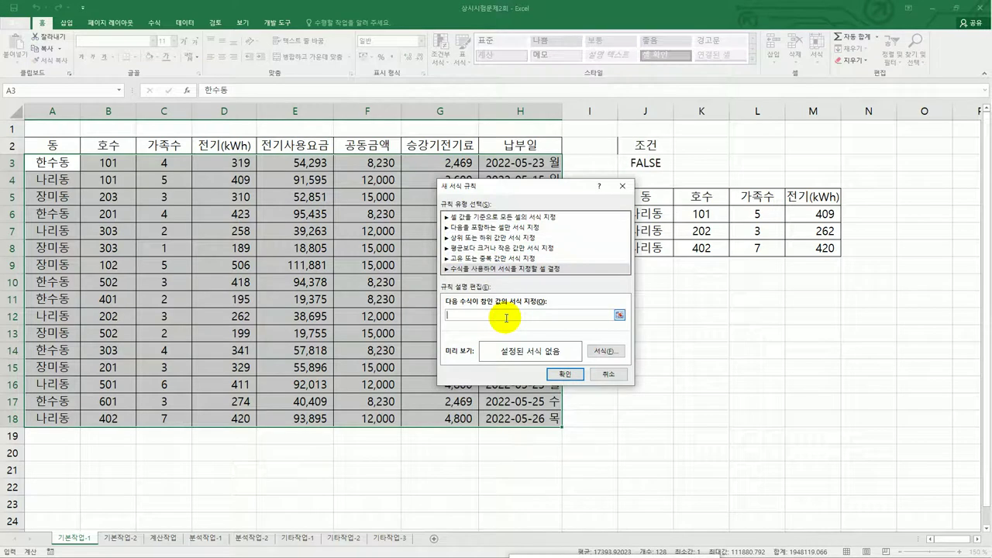
# Begin the rule formula with an AND test that column A equals 한수동, entering =and($A3="한수동" with only the column locked.
pyautogui.write('=and(')
pyautogui.click(61, 163)
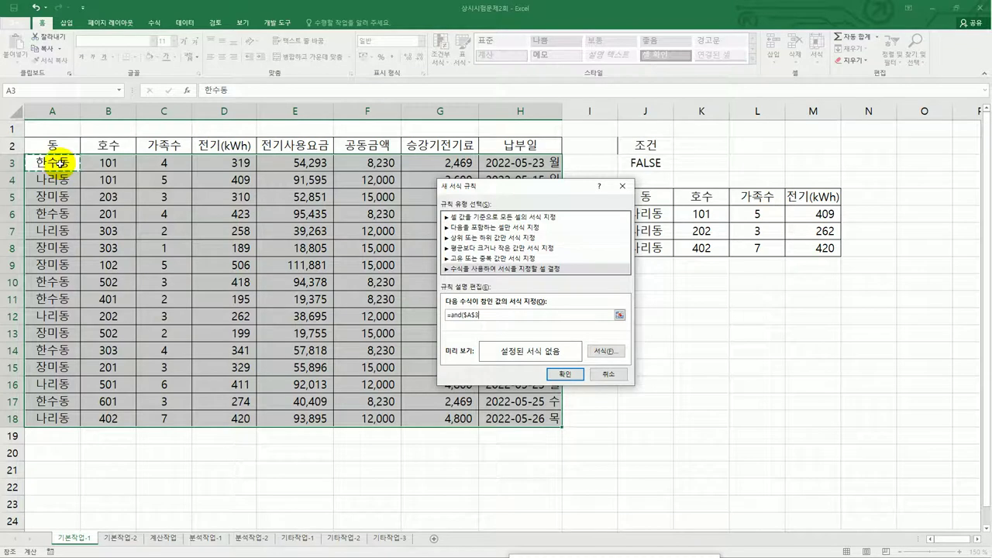
pyautogui.press('F4')
pyautogui.press('F4')
pyautogui.write('="한수동"')
# Add a Monday test on the payment date as the second AND condition, using weekday($H3,2)=1.
pyautogui.write(',weekday(')
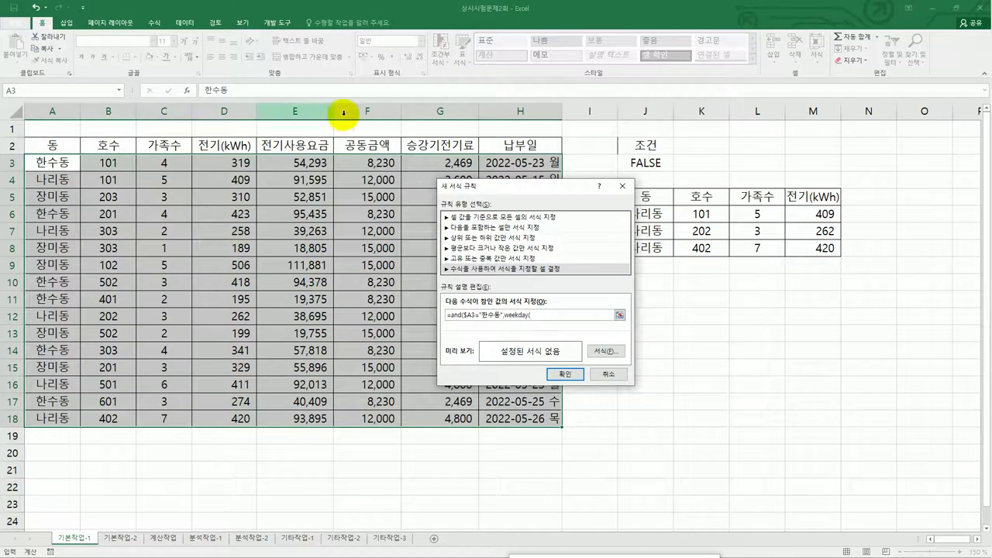
pyautogui.click(507, 163)
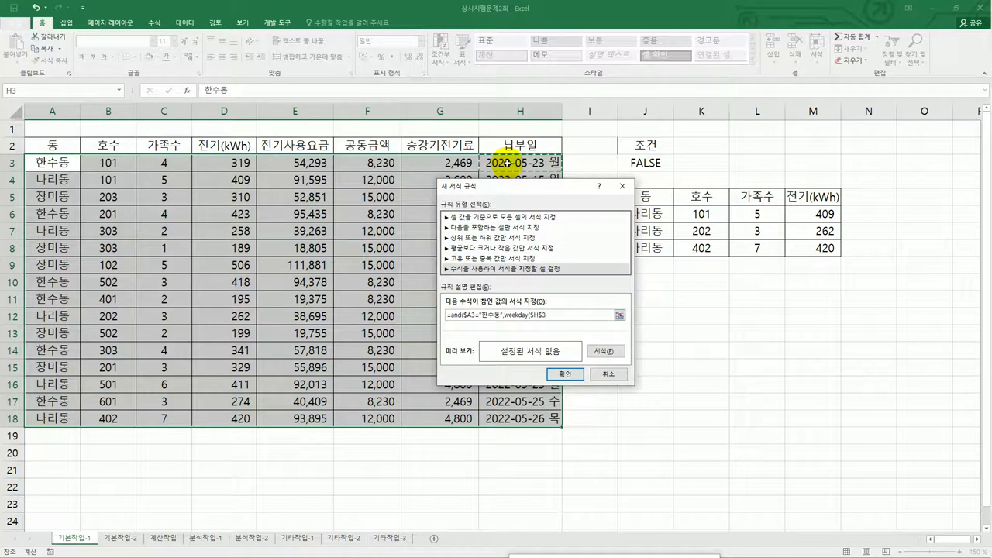
pyautogui.press('F4')
pyautogui.press('F4')
pyautogui.write(',')
pyautogui.write('2')
pyautogui.write(')=')
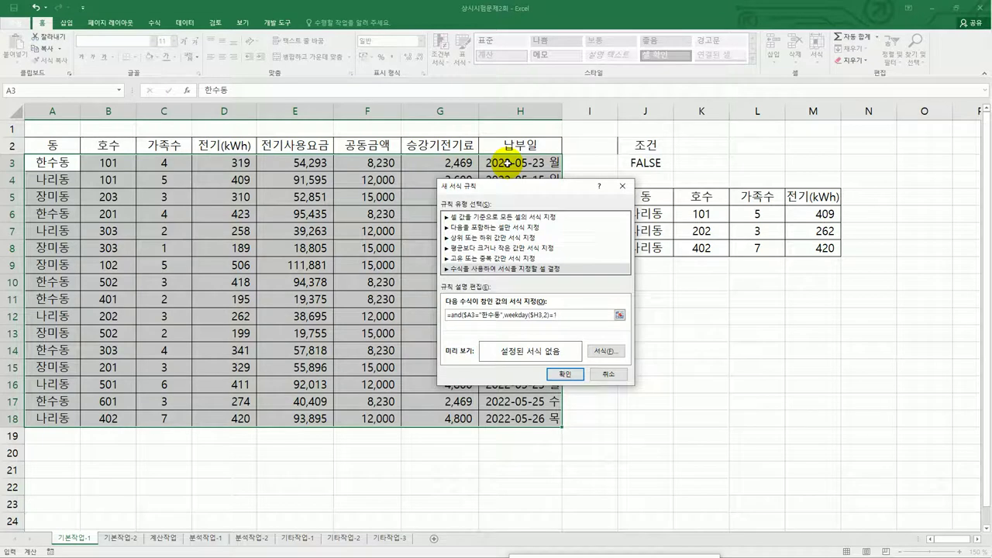
pyautogui.write('1')
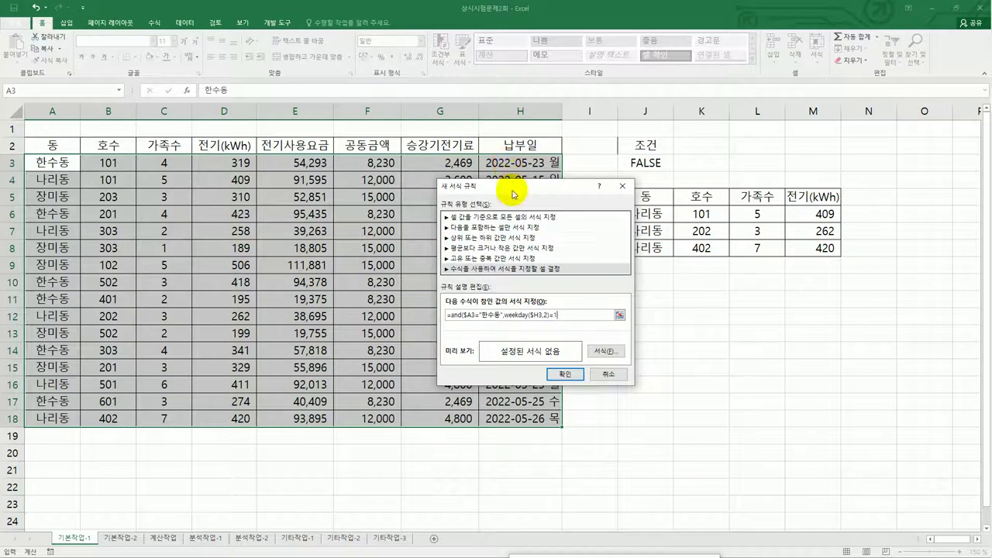
pyautogui.write(')')
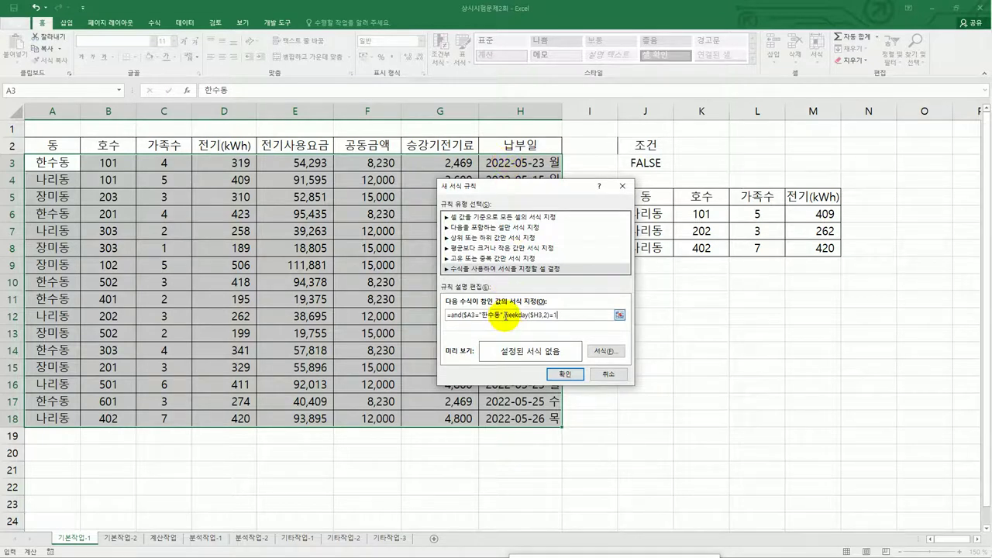
# Wrap the weekday test in OR with a Wednesday alternative, completing the condition as or(weekday($H3,2)=1,weekday($H3,2)=3)).
pyautogui.write('o')
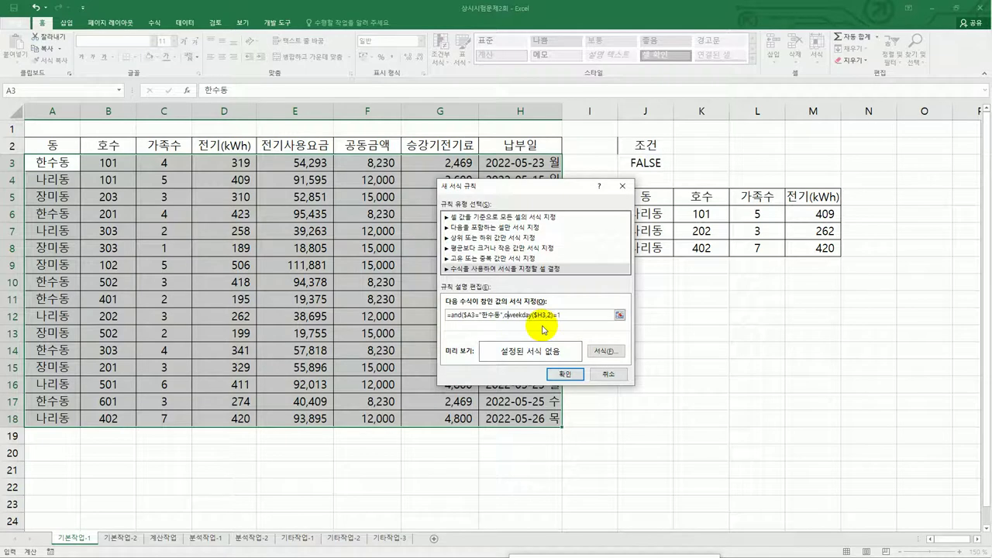
pyautogui.write('r(')
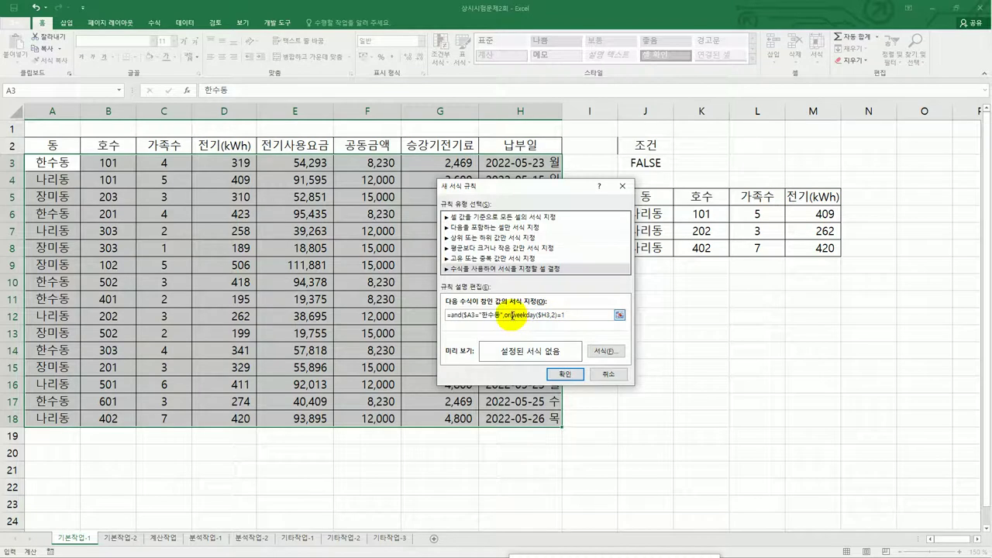
pyautogui.moveTo(513, 316); pyautogui.dragTo(567, 315)
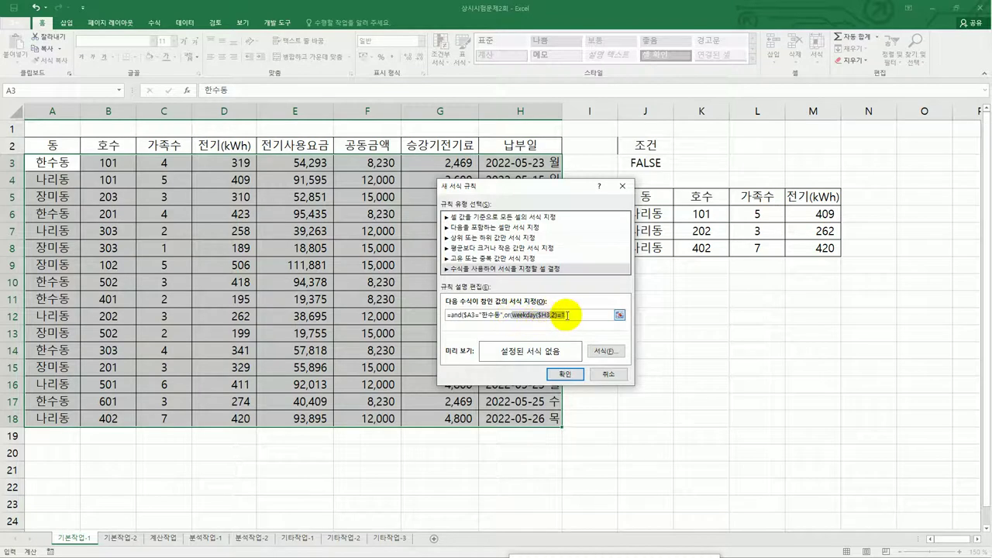
pyautogui.hotkey('ctrl', 'c')
pyautogui.click(567, 315)
pyautogui.write(',')
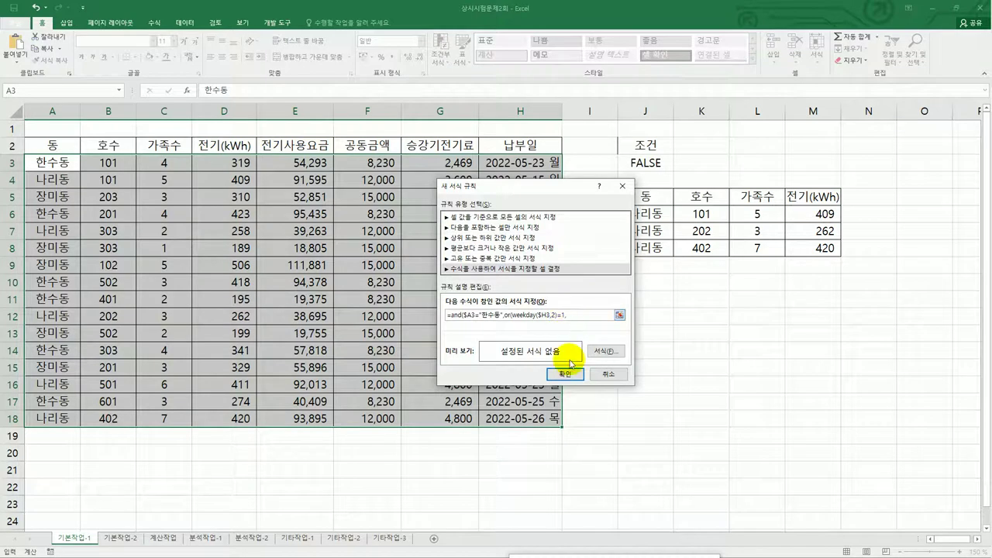
pyautogui.hotkey('ctrl', 'v')
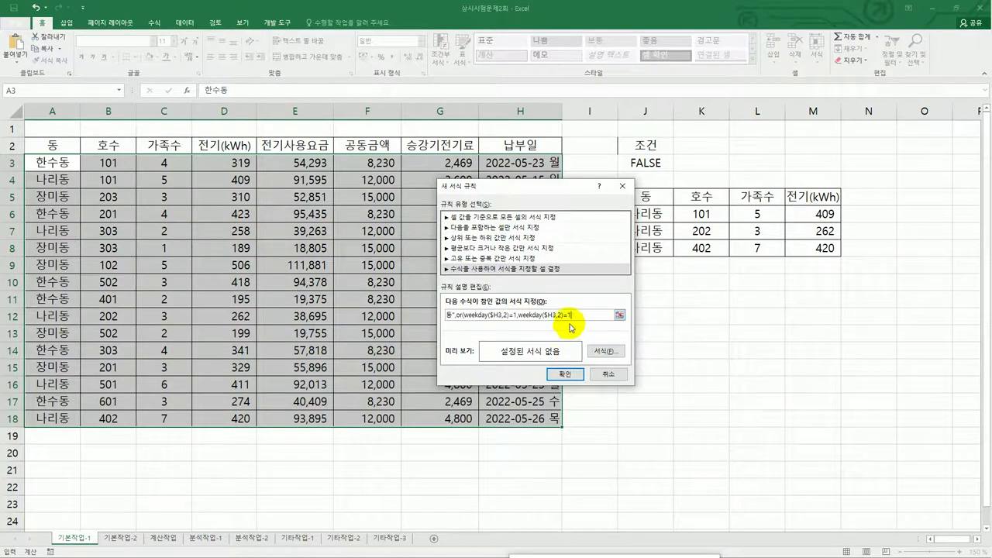
pyautogui.press('BackSpace')
pyautogui.write('2)=')
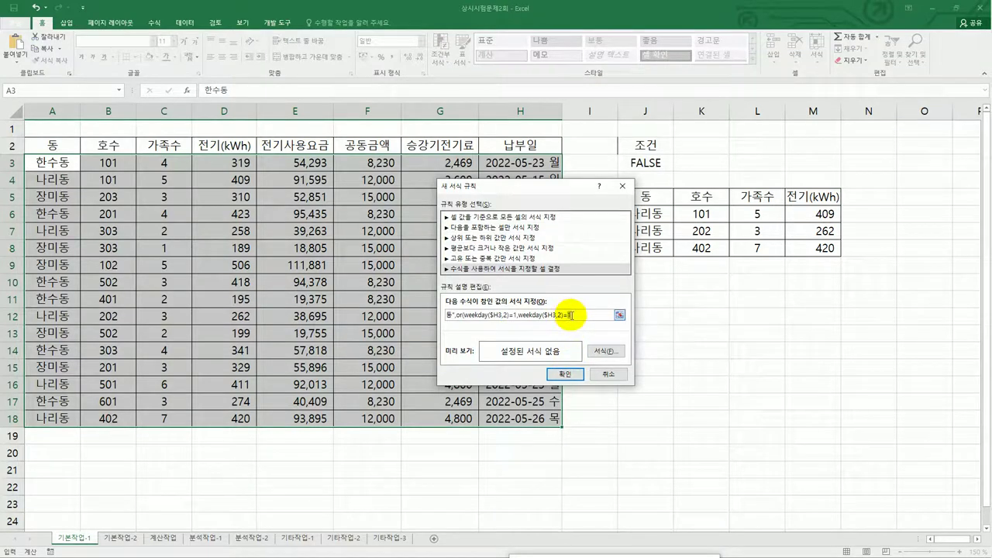
pyautogui.write('3')
pyautogui.write('))')
pyautogui.write(')')
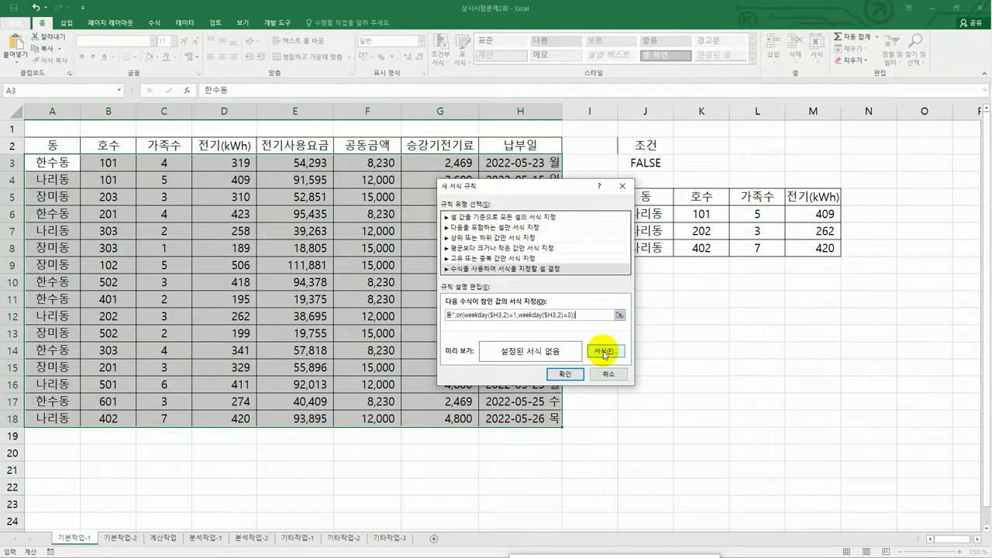
# Give the rule a bold italic font in standard blue and apply it to the table rows.
pyautogui.click(604, 352)
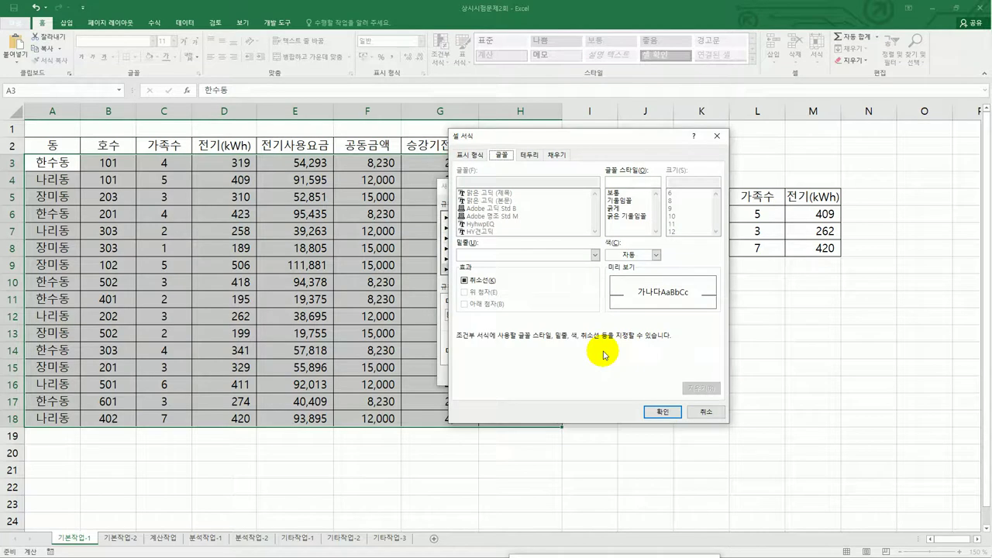
pyautogui.click(617, 217)
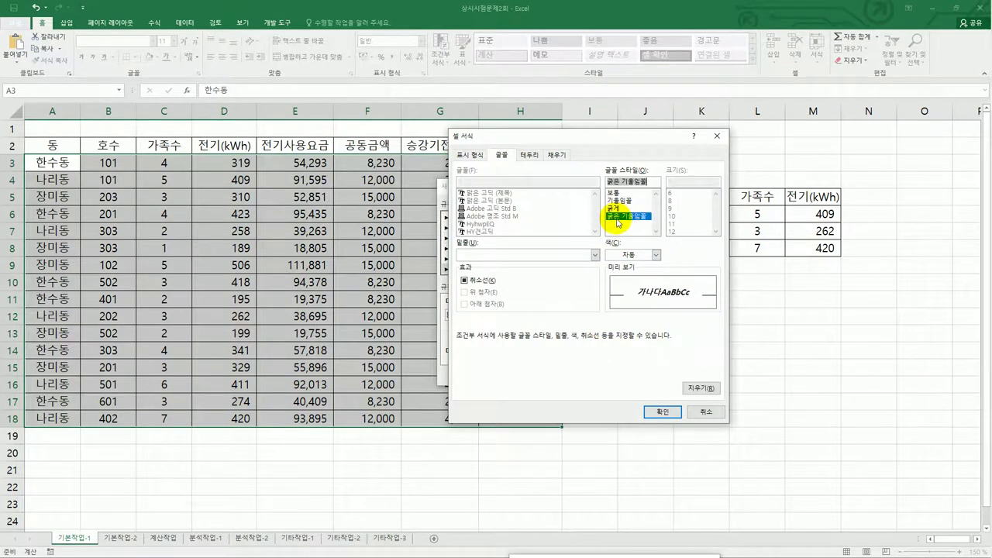
pyautogui.click(655, 255)
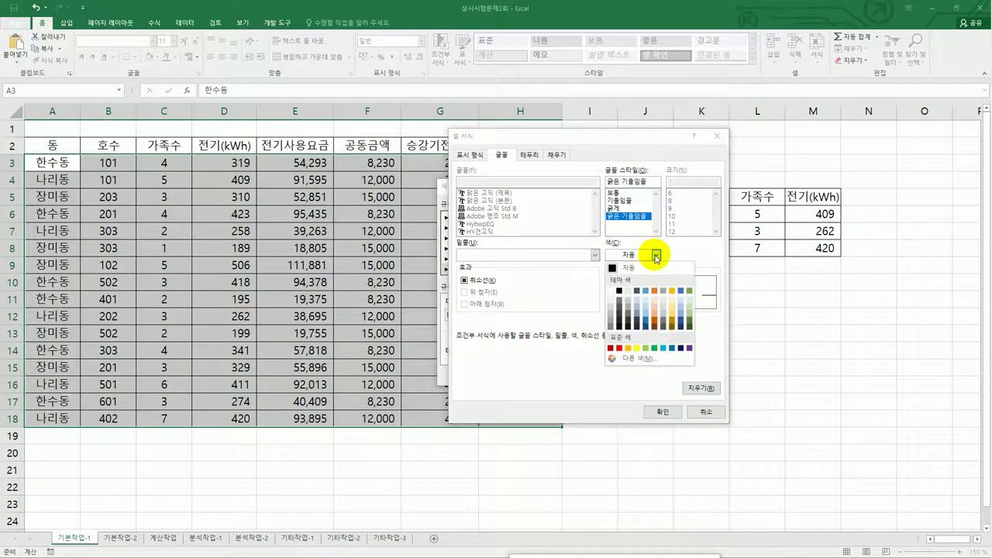
pyautogui.click(672, 350)
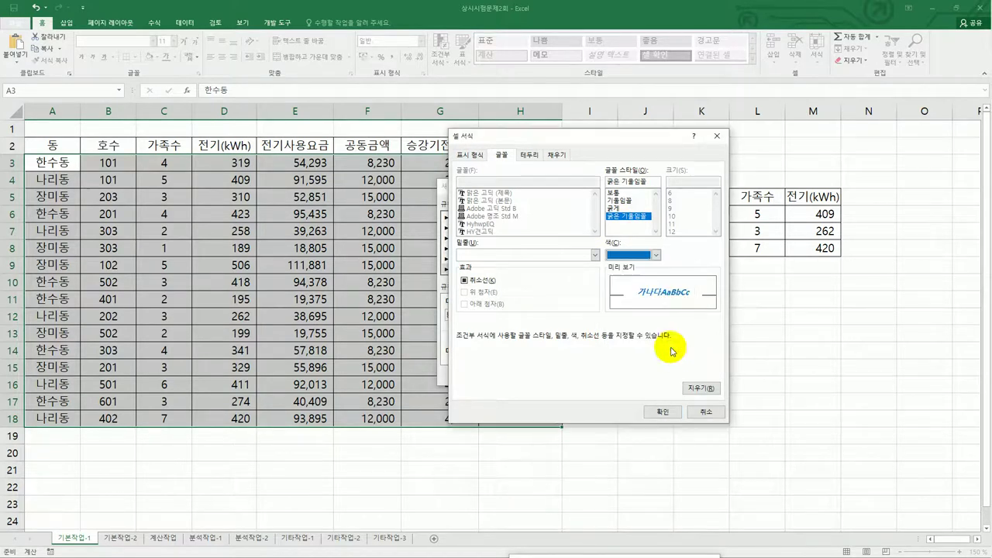
pyautogui.click(661, 415)
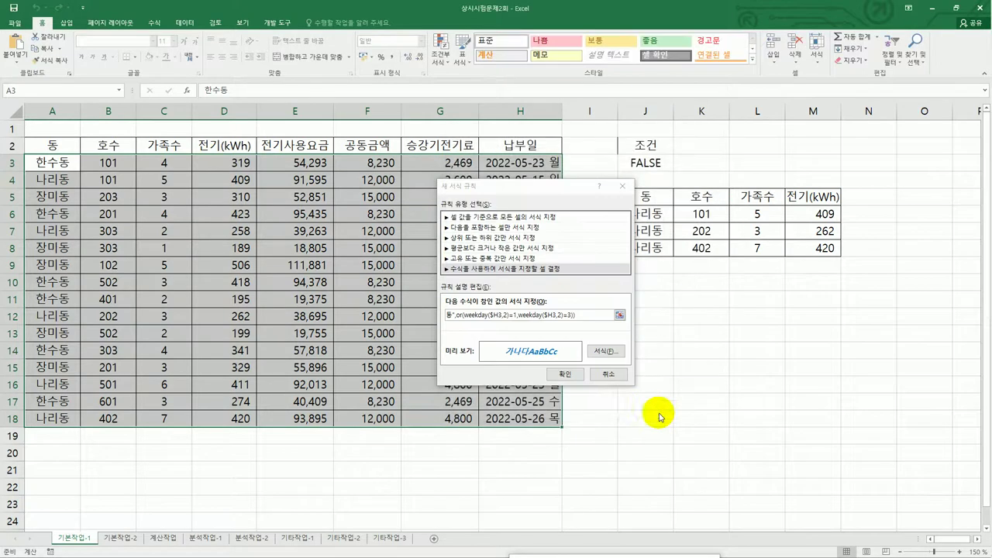
pyautogui.click(565, 375)
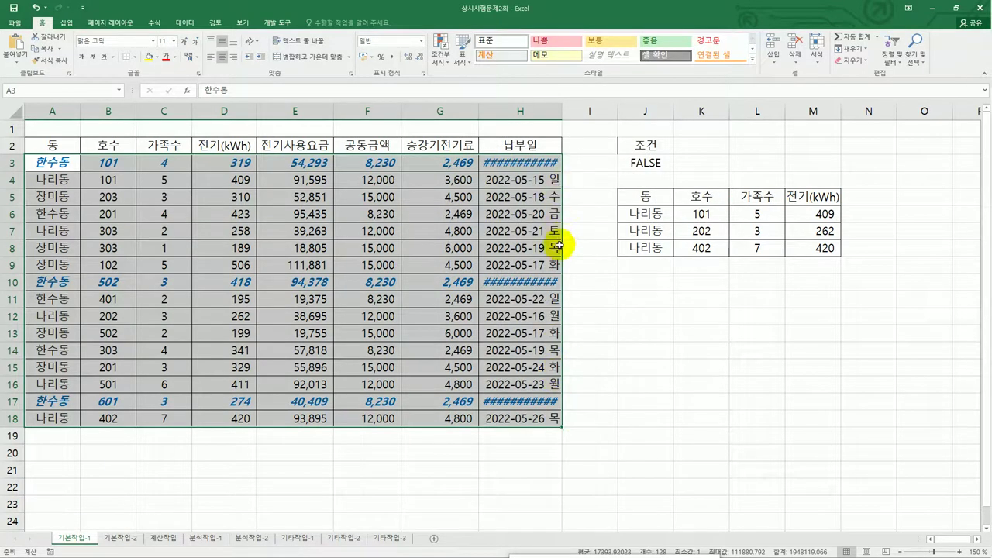
# Auto-fit the width of column H so the 납부일 dates fit, and select cell H17.
pyautogui.moveTo(560, 110); pyautogui.dragTo(561, 110)
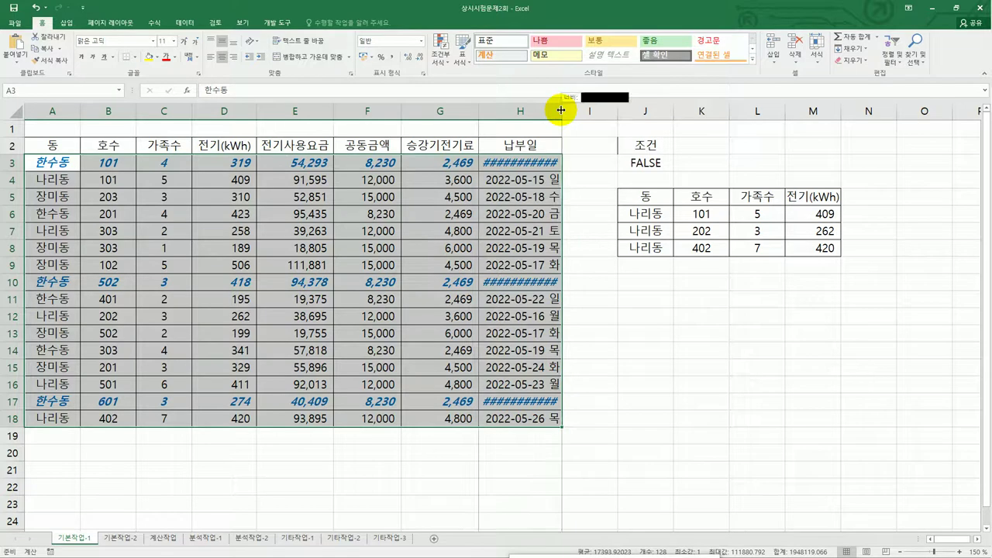
pyautogui.doubleClick(561, 110)
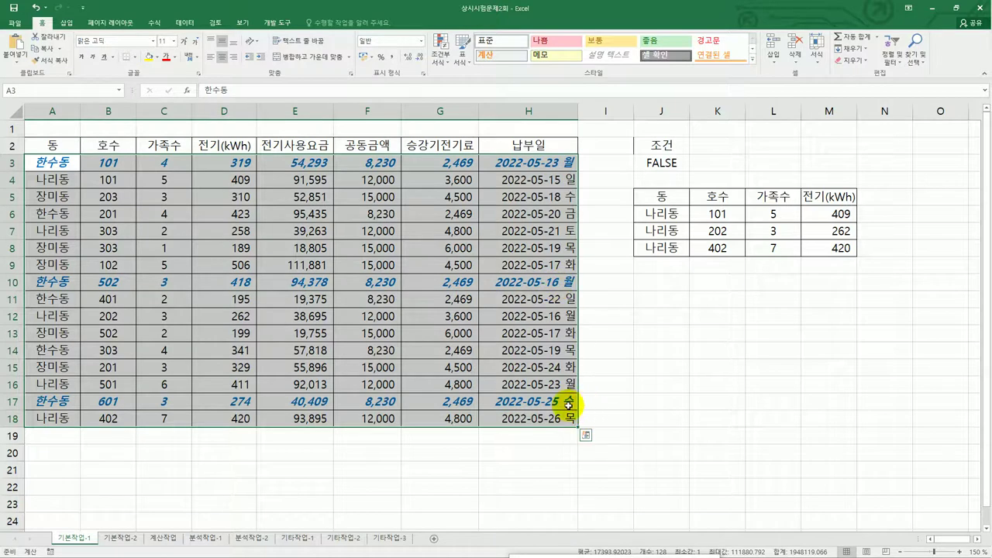
pyautogui.click(568, 404)
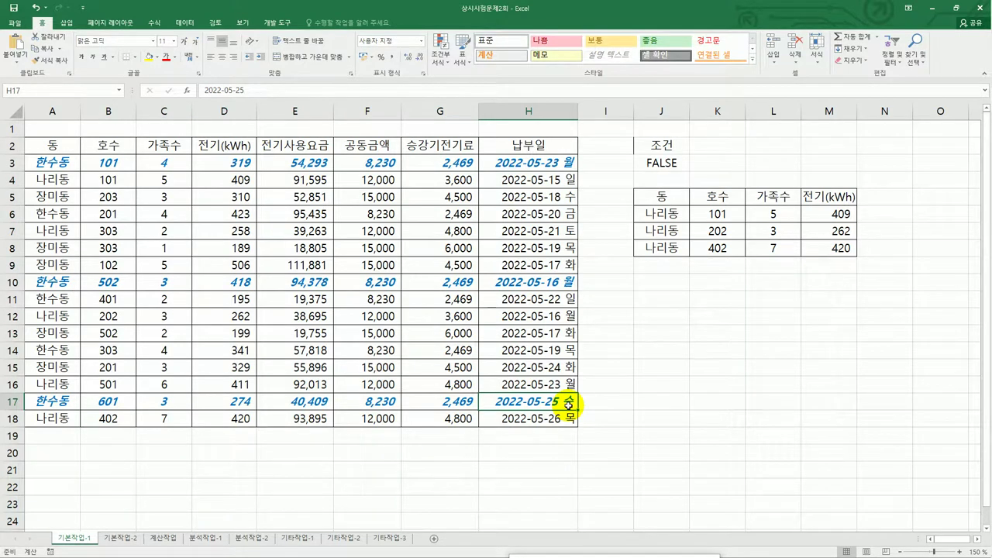
# On sheet 기본작업-2, set the page scaling to fit 1 page wide by 2 pages tall.
pyautogui.click(121, 544)
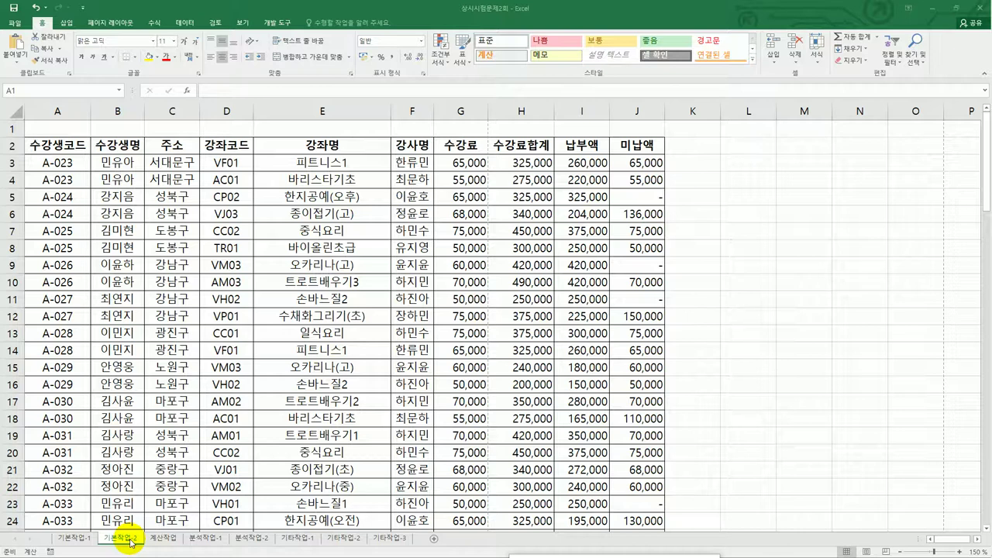
pyautogui.click(127, 24)
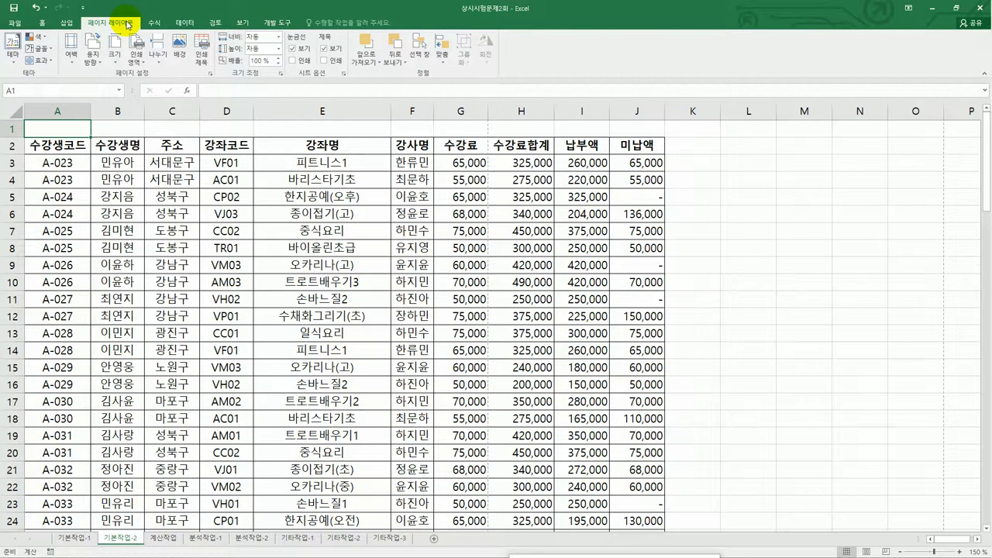
pyautogui.click(210, 73)
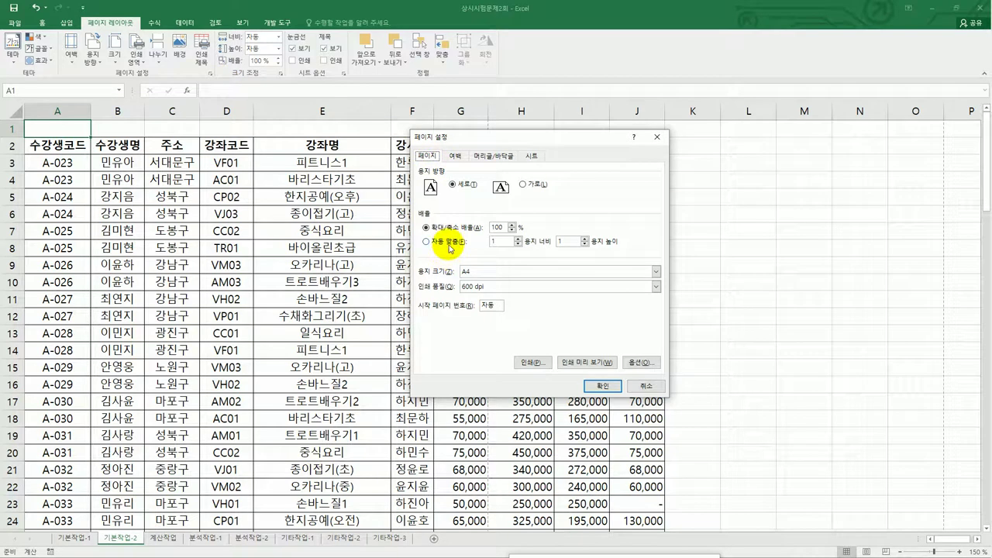
pyautogui.click(441, 241)
pyautogui.click(563, 242)
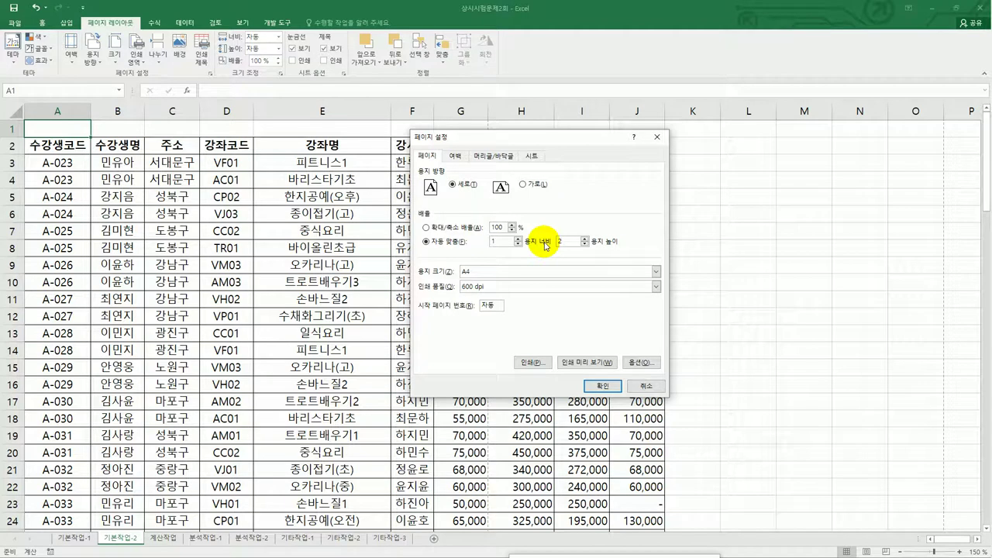
pyautogui.doubleClick(558, 244)
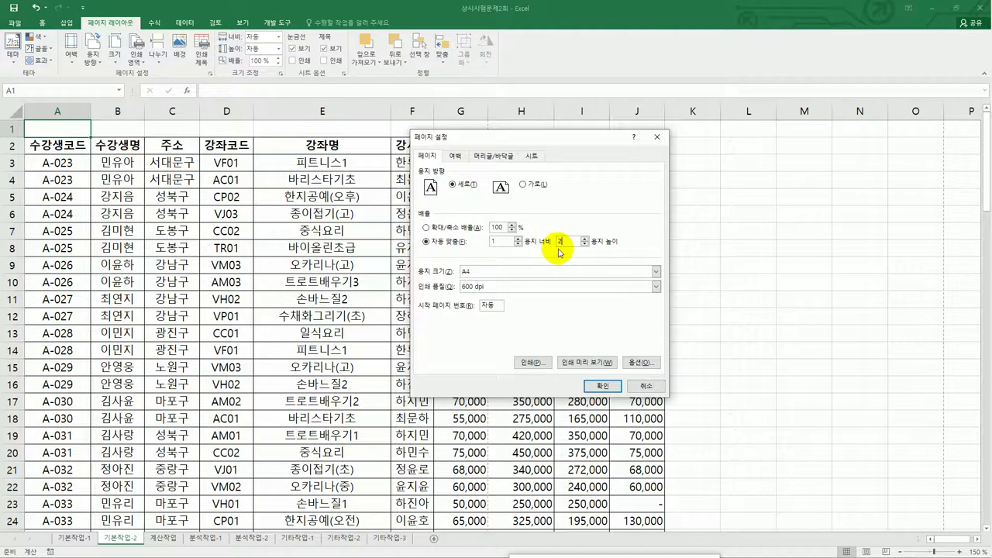
pyautogui.click(562, 245)
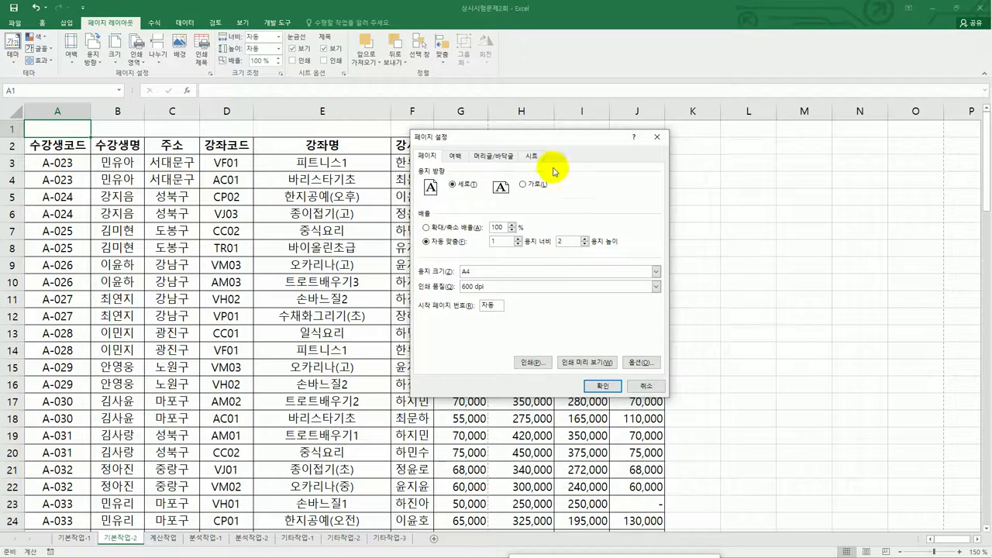
# Set the print area to A2:J99 and make row 2 repeat as the title row on every page.
pyautogui.click(532, 156)
pyautogui.click(512, 173)
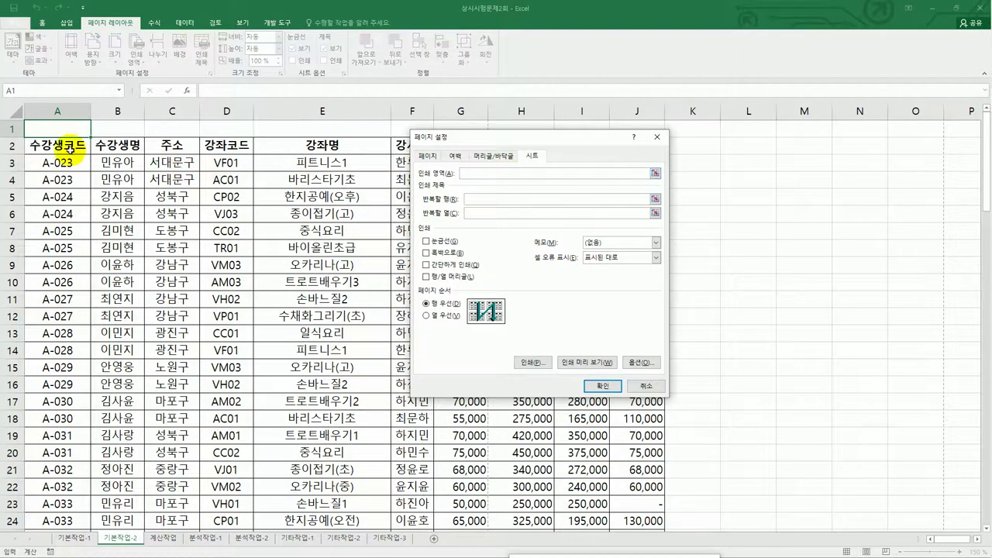
pyautogui.moveTo(69, 147); pyautogui.dragTo(643, 431)
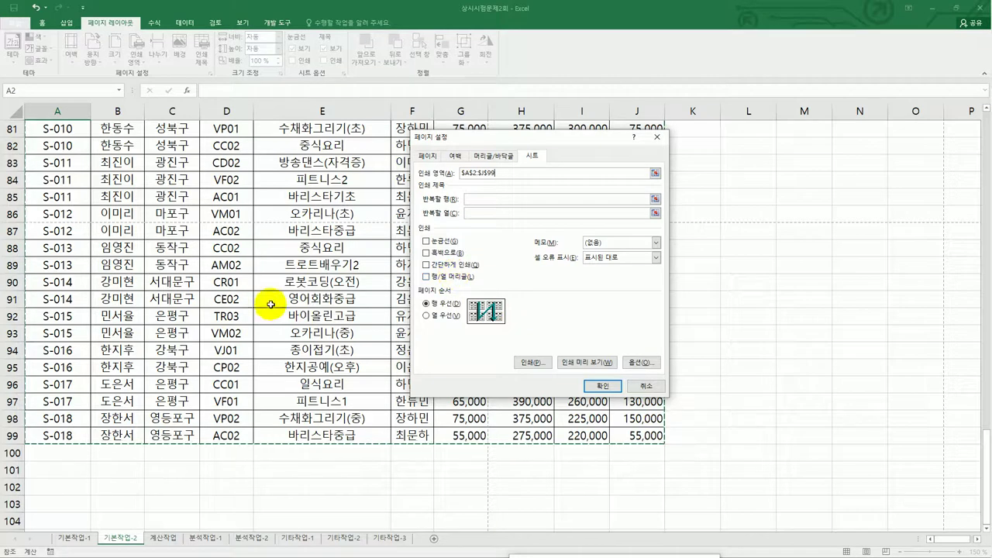
pyautogui.scroll(6, 260, 315)
pyautogui.scroll(20, 260, 316)
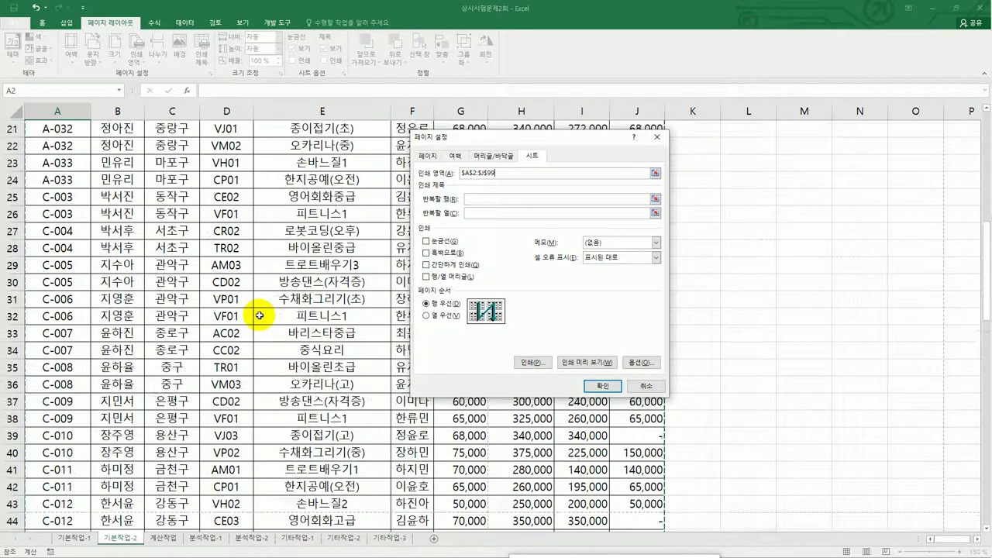
pyautogui.click(482, 202)
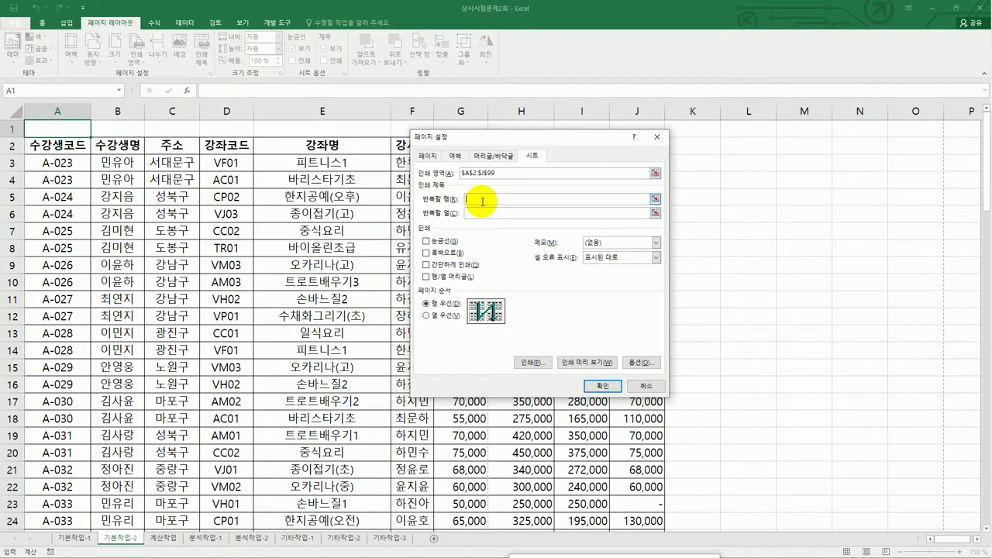
pyautogui.click(23, 145)
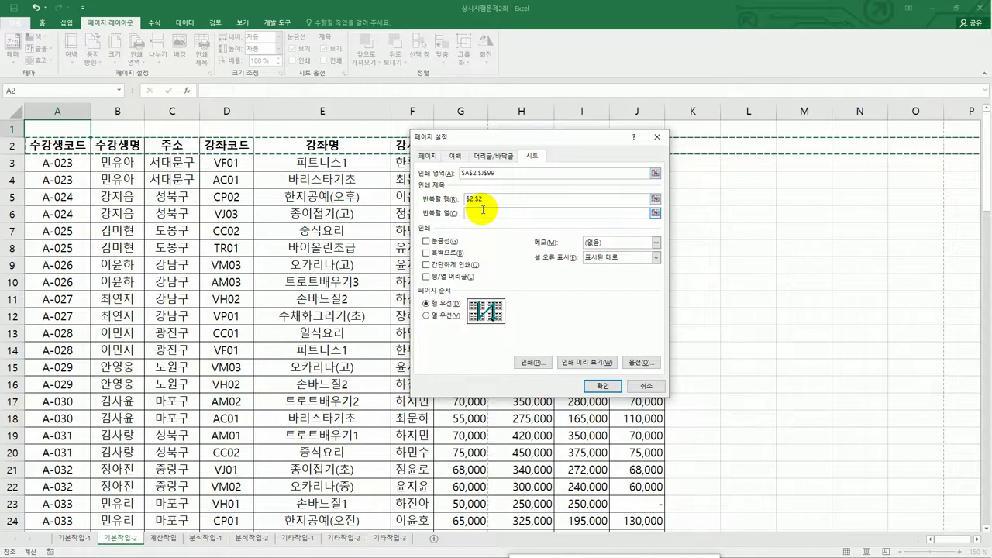
# Turn on different headers and footers for odd and even pages.
pyautogui.click(491, 157)
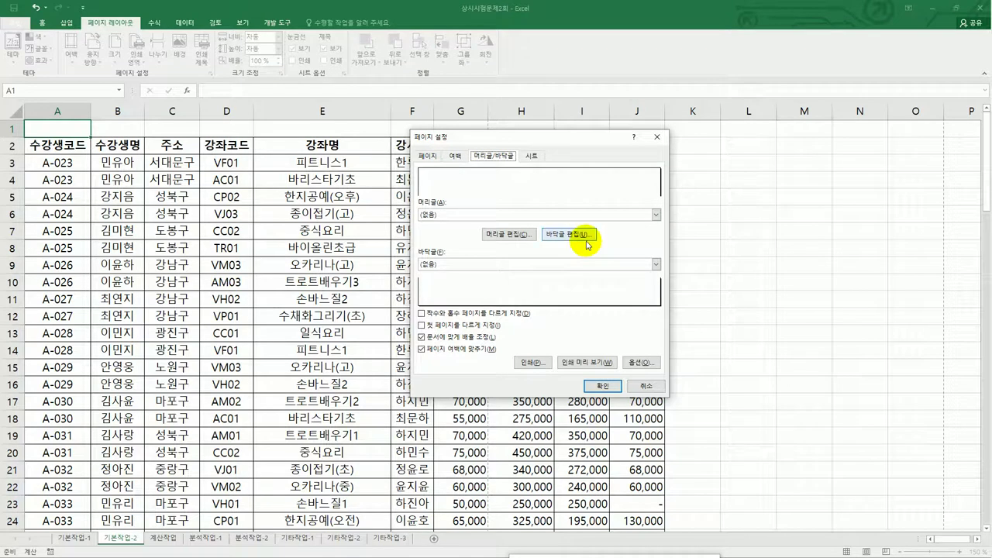
pyautogui.click(483, 315)
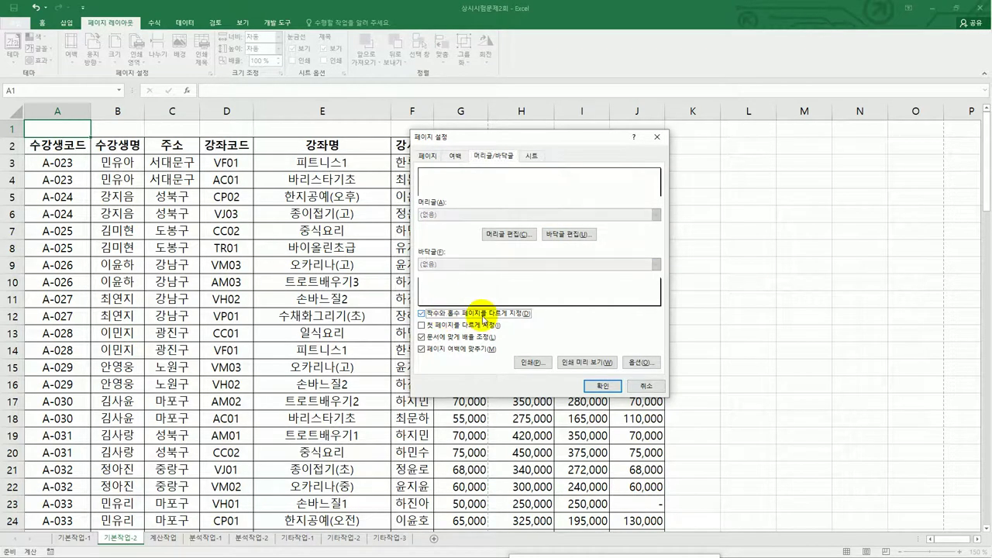
pyautogui.click(566, 233)
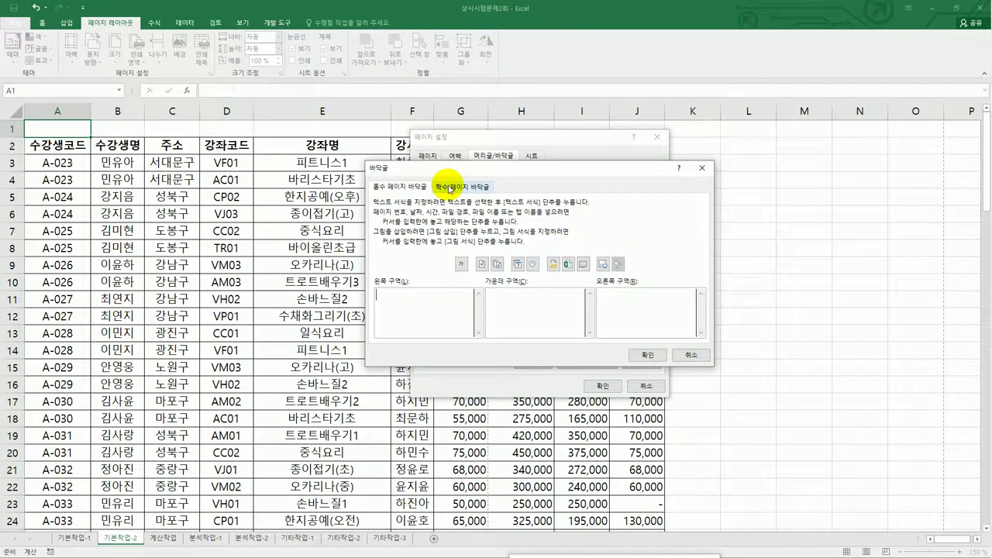
pyautogui.click(691, 355)
pyautogui.click(448, 314)
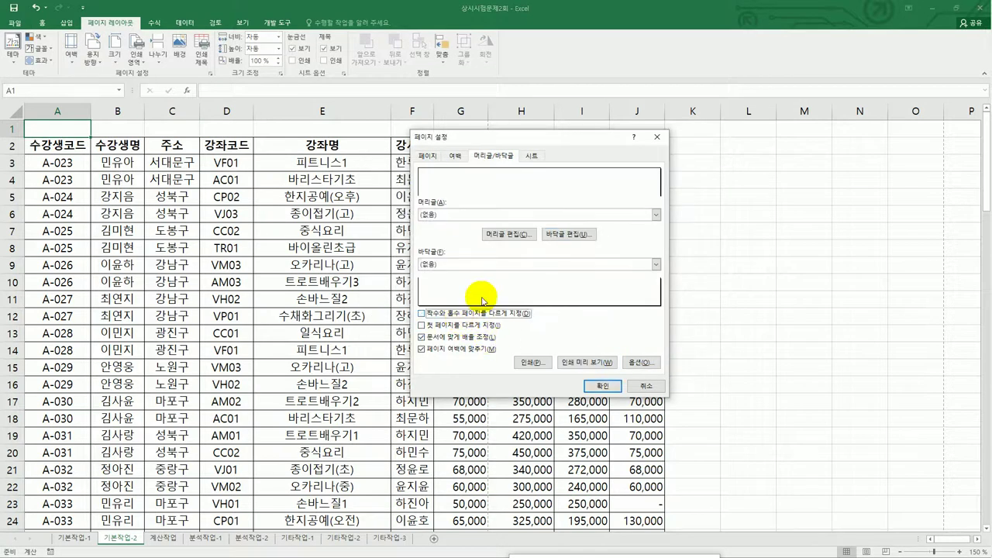
pyautogui.click(572, 236)
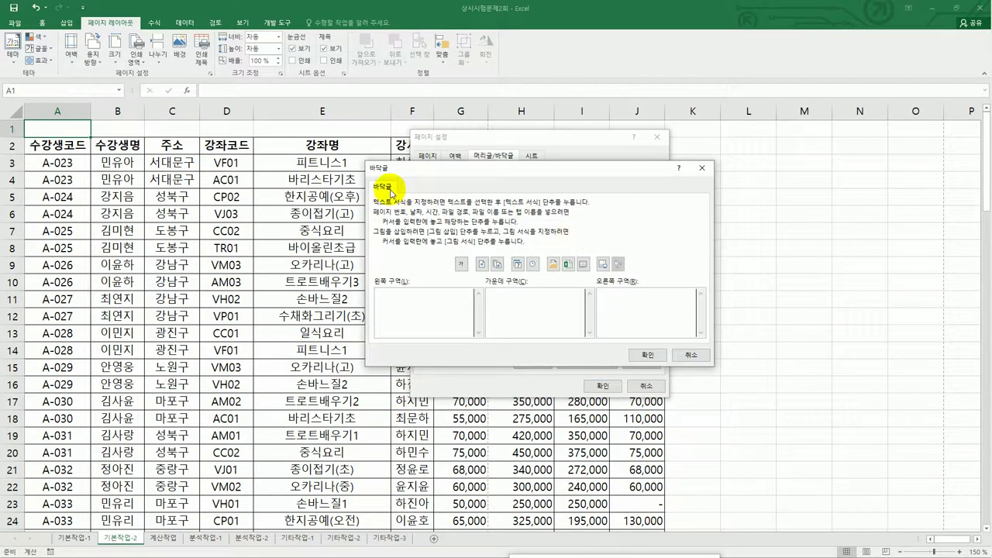
pyautogui.click(682, 356)
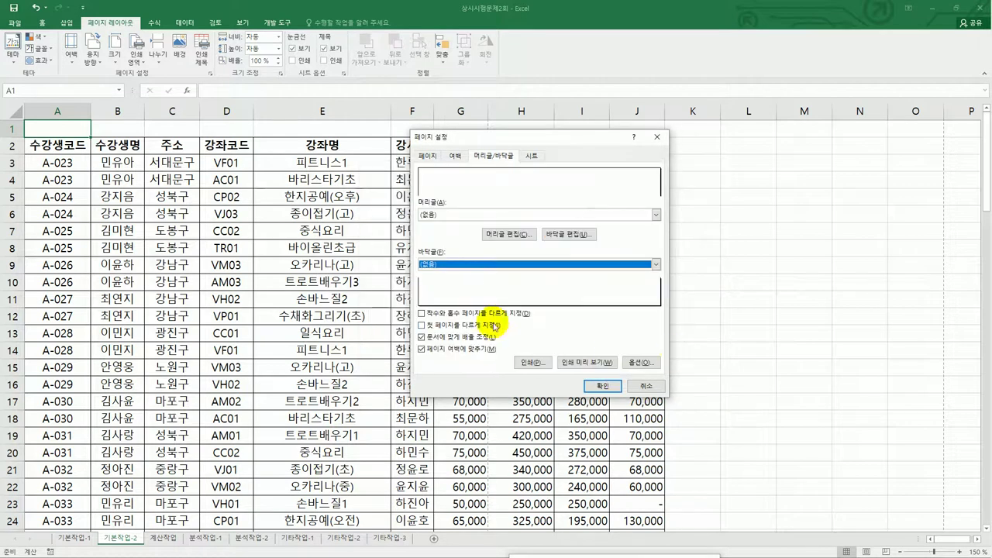
pyautogui.click(485, 315)
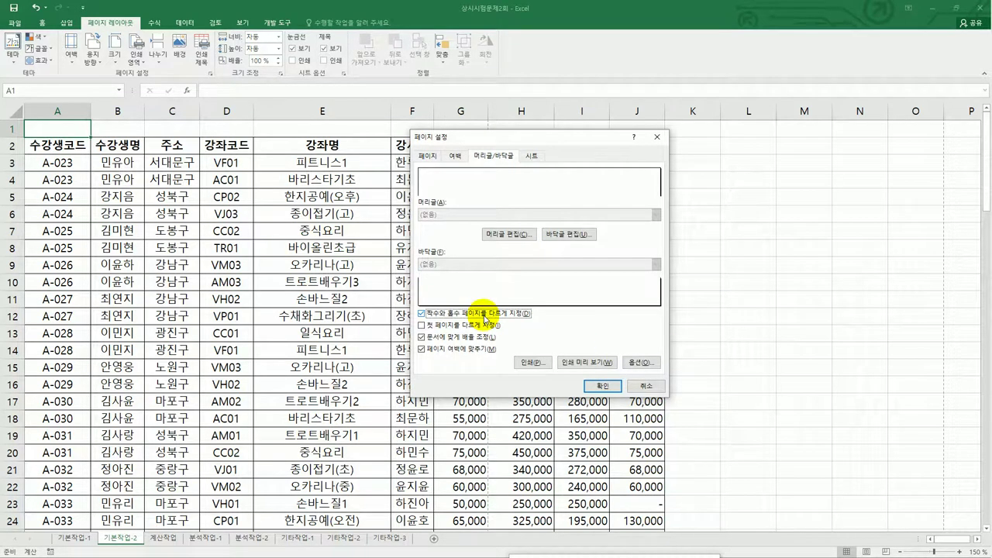
# In the left section of the odd-page footer, insert the page number followed by 쪽.
pyautogui.click(563, 234)
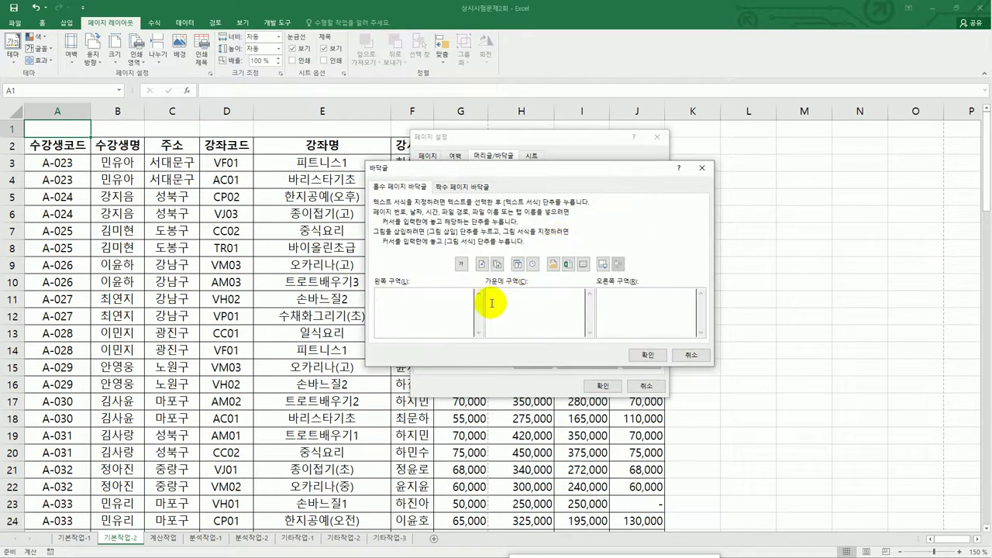
pyautogui.click(396, 315)
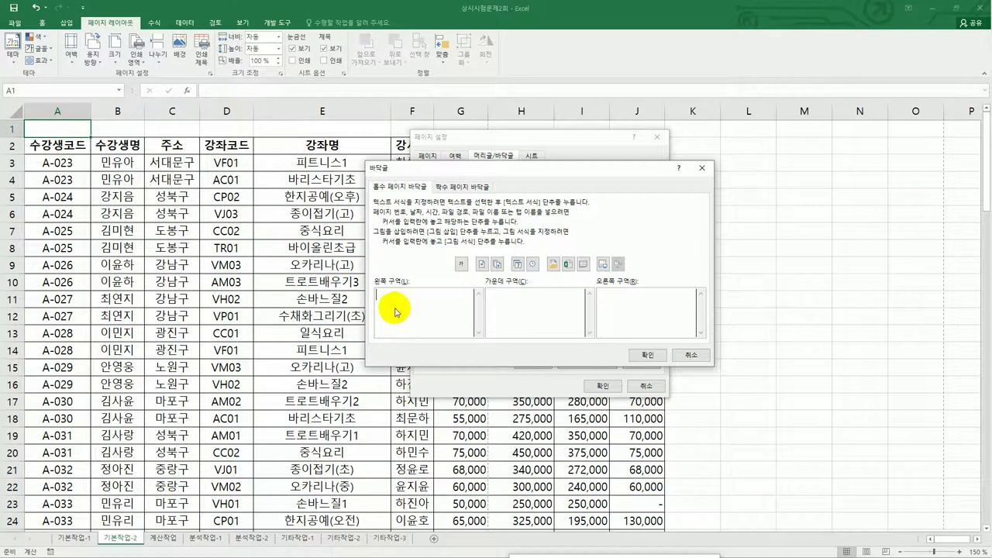
pyautogui.click(482, 264)
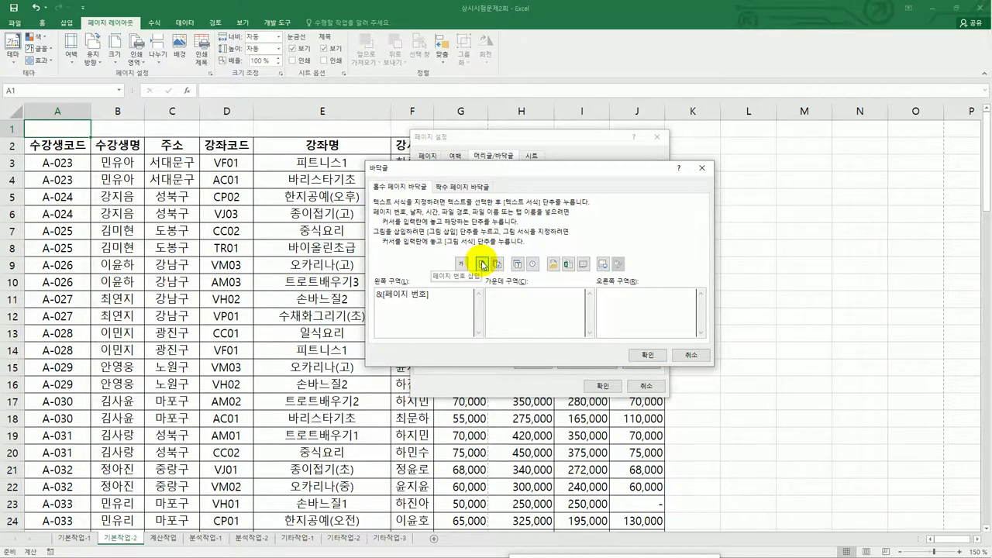
pyautogui.write('쪽')
# Replace the right section of the even-page footer with the page number followed by 쪽, and apply the page setup.
pyautogui.click(474, 187)
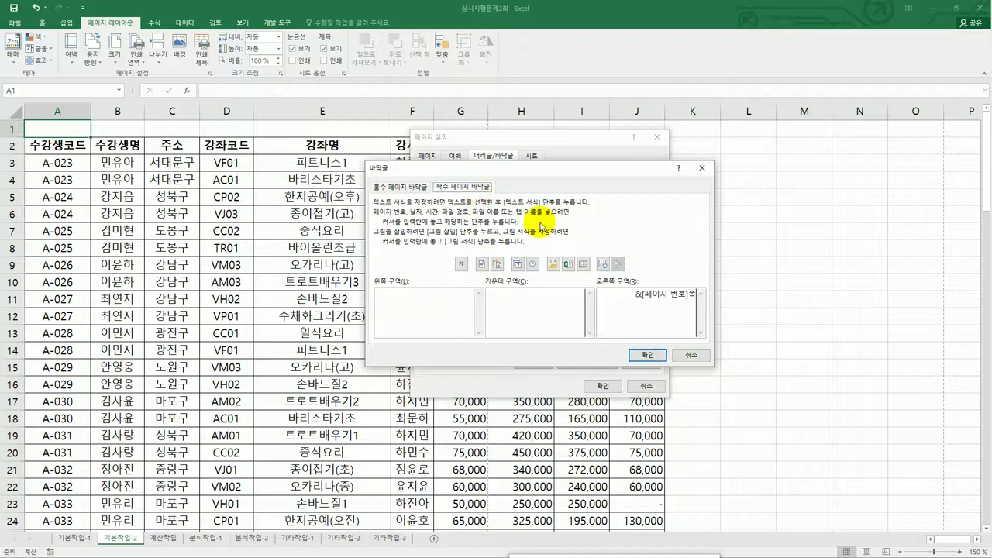
pyautogui.moveTo(601, 295); pyautogui.dragTo(697, 296)
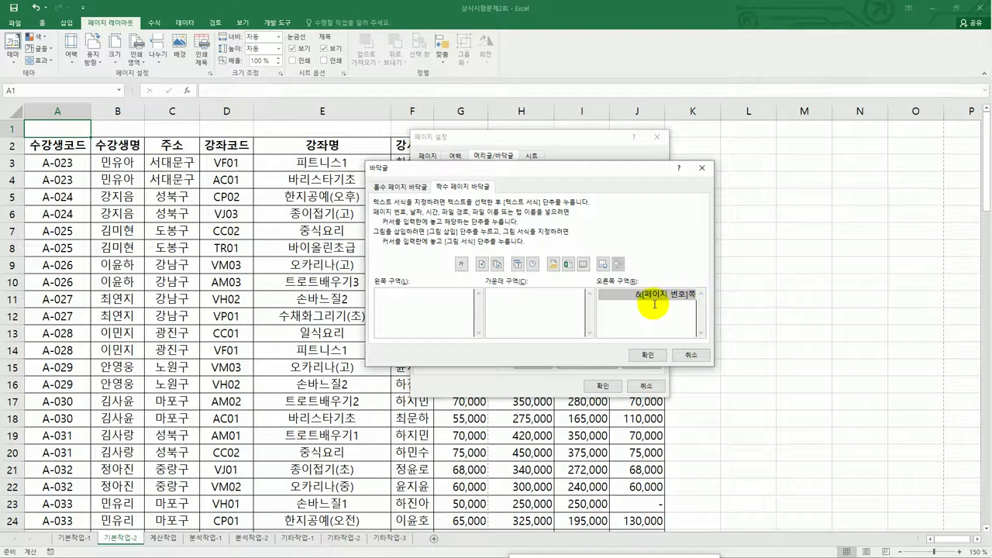
pyautogui.press('Delete')
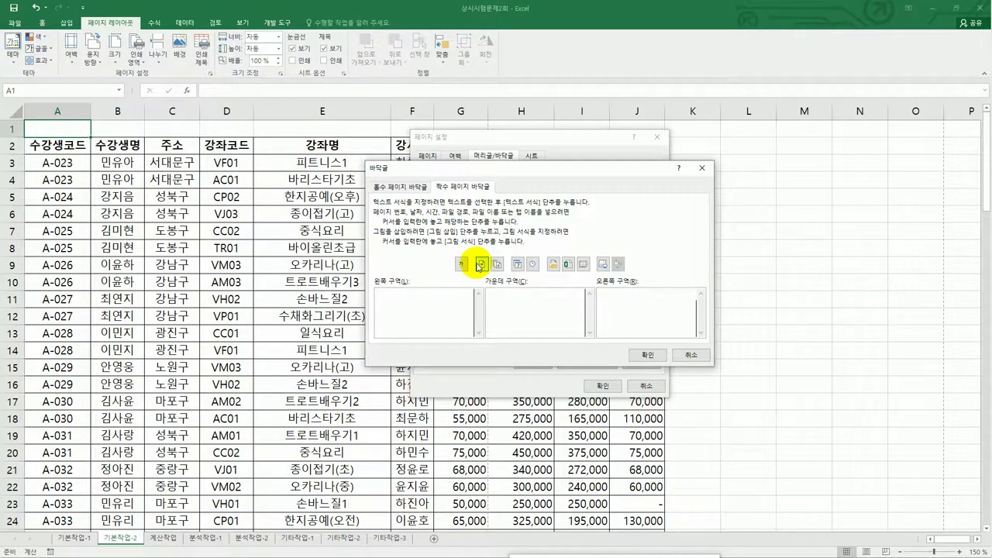
pyautogui.click(480, 266)
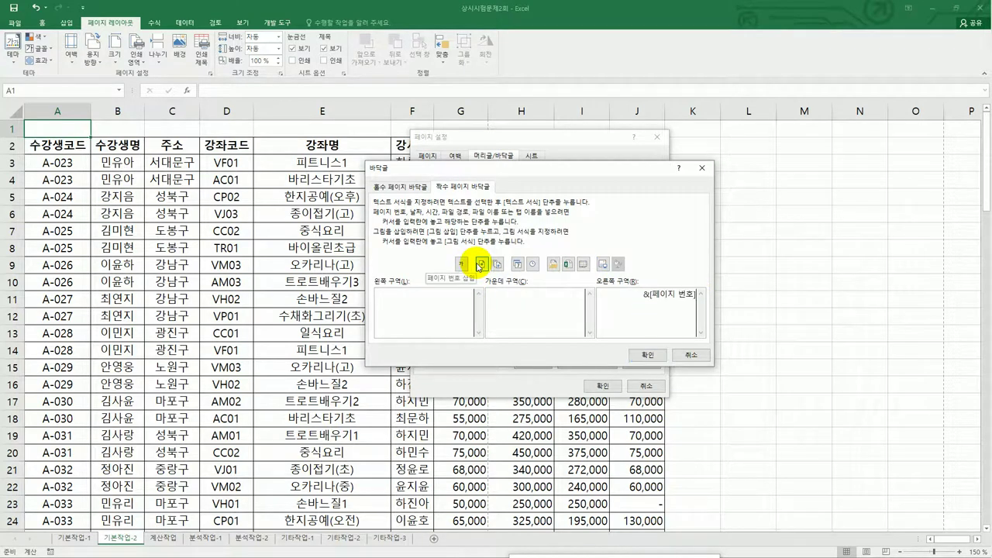
pyautogui.write('쪽')
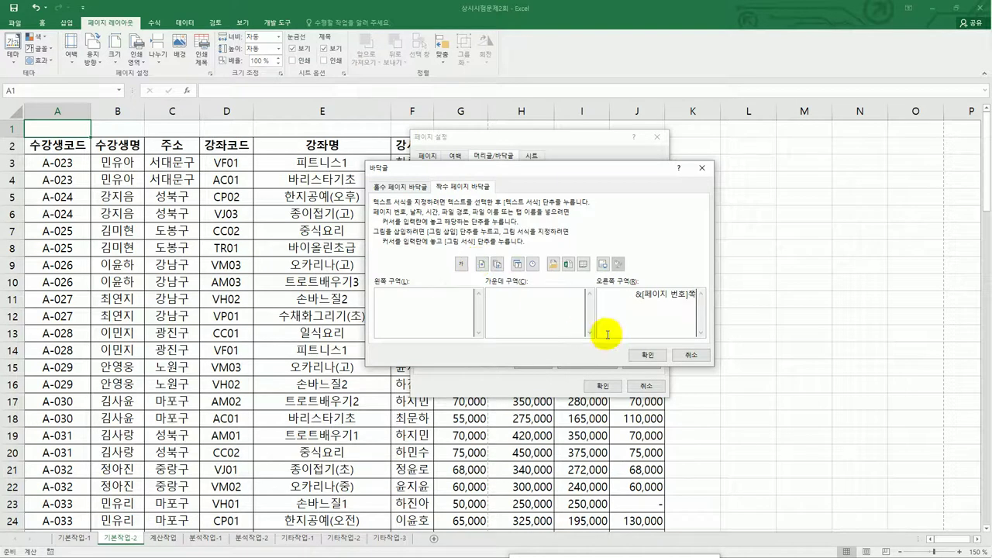
pyautogui.click(648, 356)
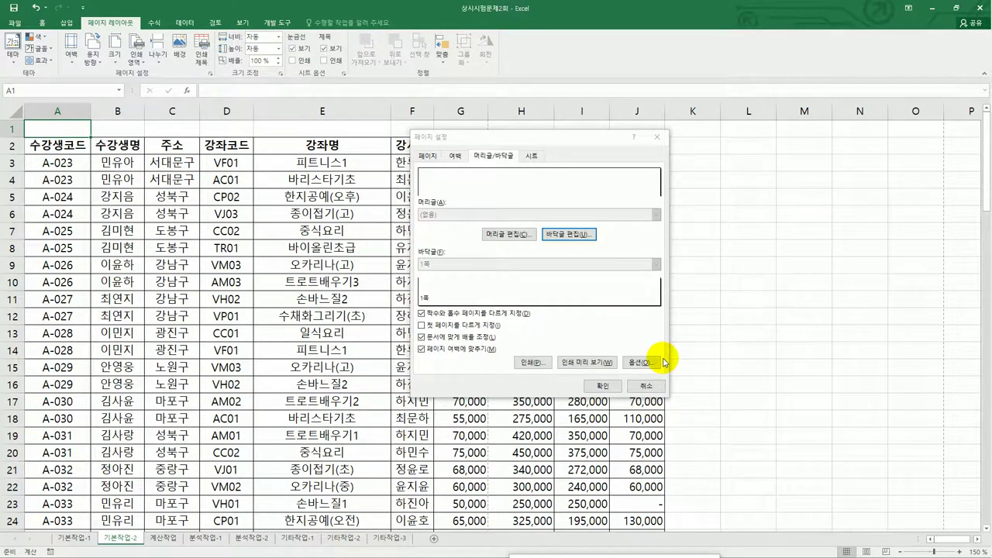
pyautogui.click(603, 387)
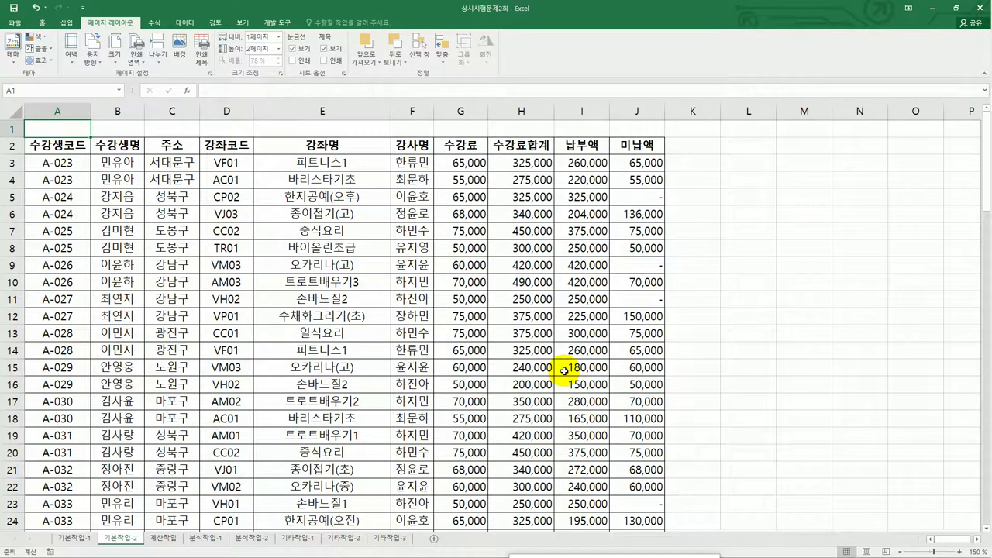
# Check the footers and the repeated header row on both pages of the print preview, and return to the sheet.
pyautogui.click(9, 28)
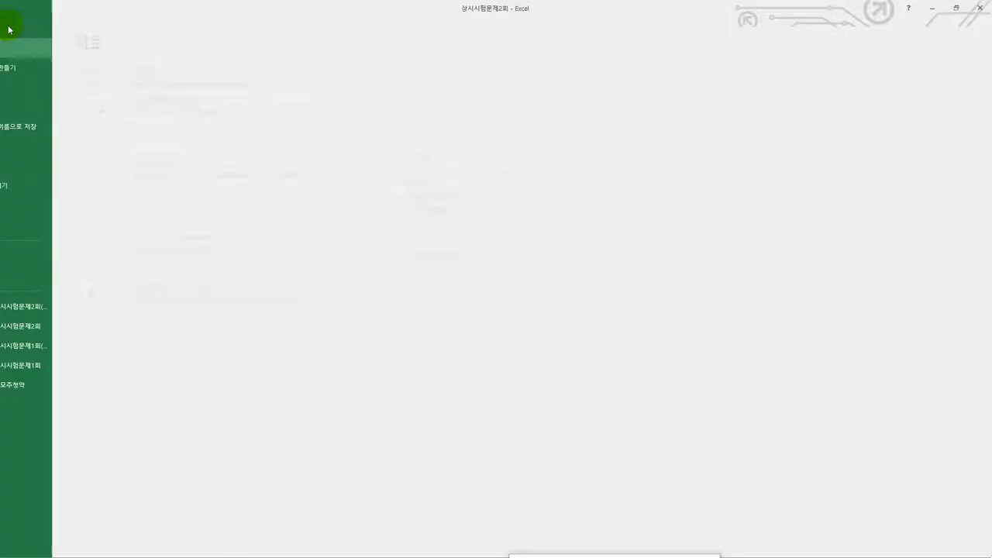
pyautogui.click(57, 147)
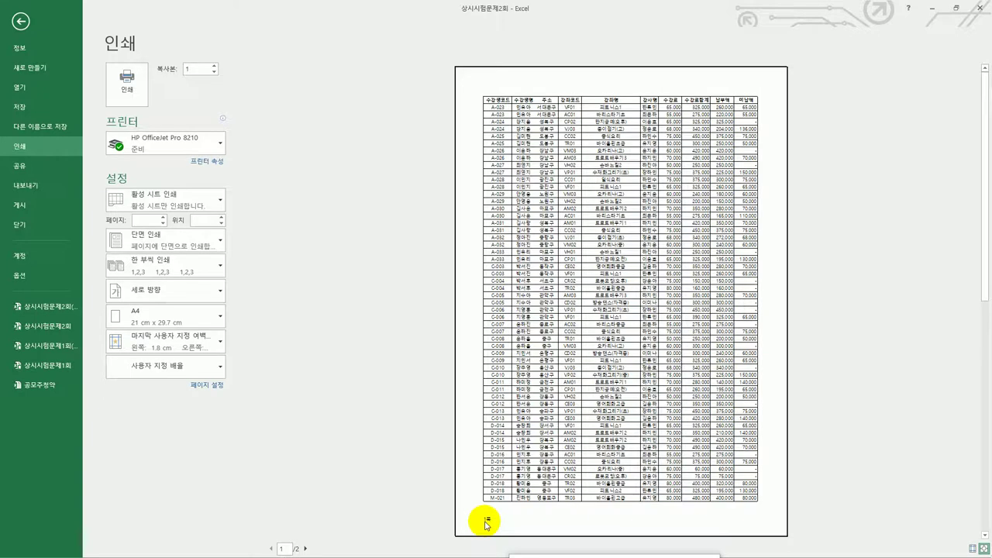
pyautogui.click(306, 548)
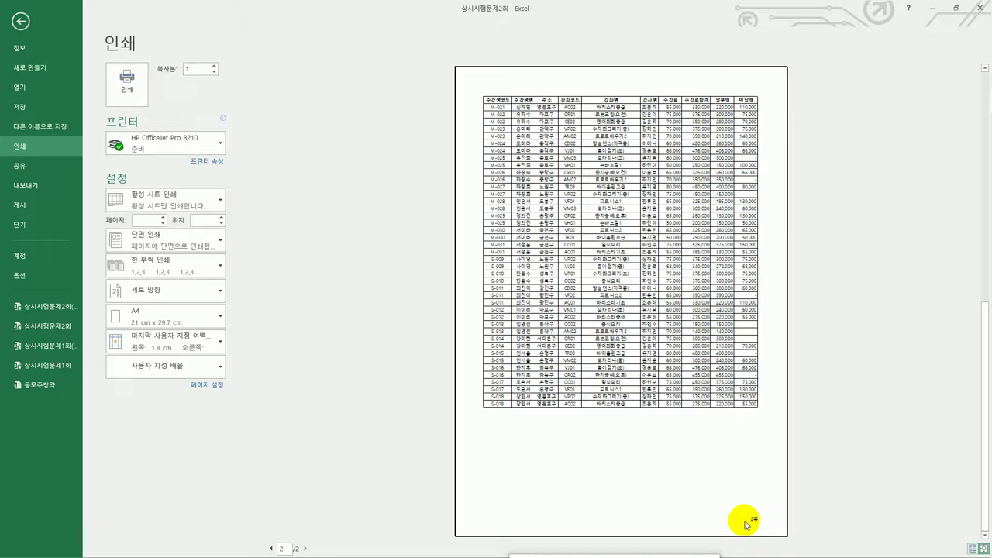
pyautogui.click(270, 549)
pyautogui.click(305, 549)
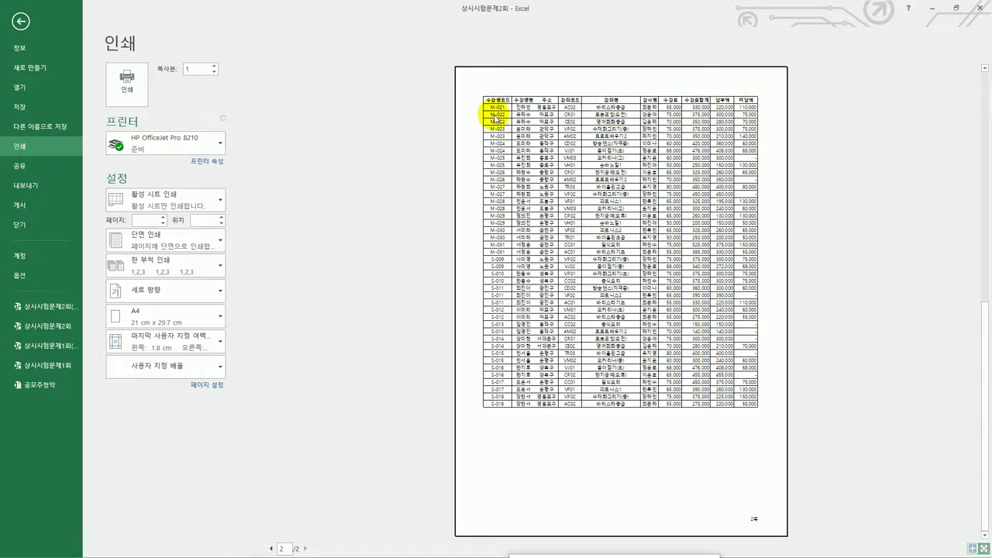
pyautogui.click(20, 22)
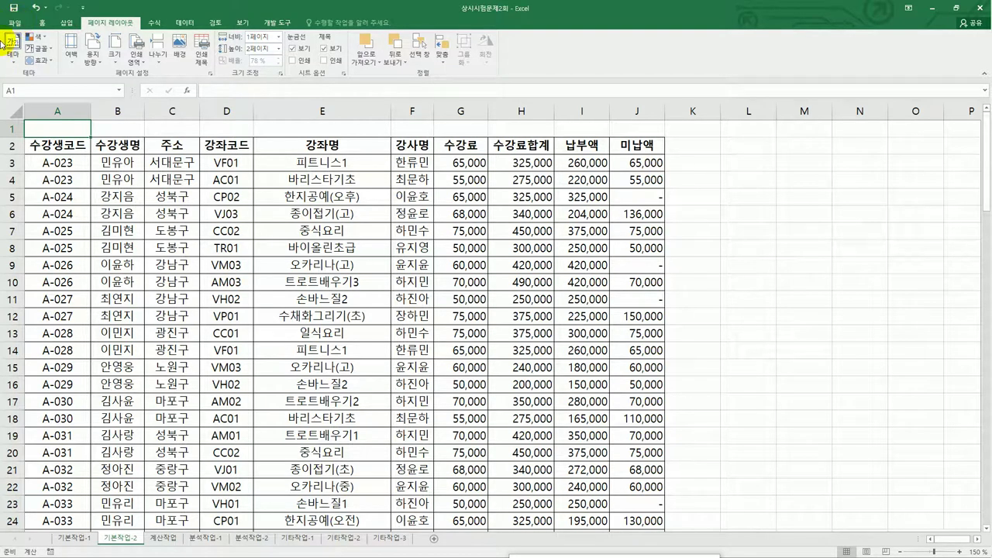
# On the 계산작업 sheet, start a VLOOKUP formula in E3 with D3 as the lookup value.
pyautogui.click(166, 540)
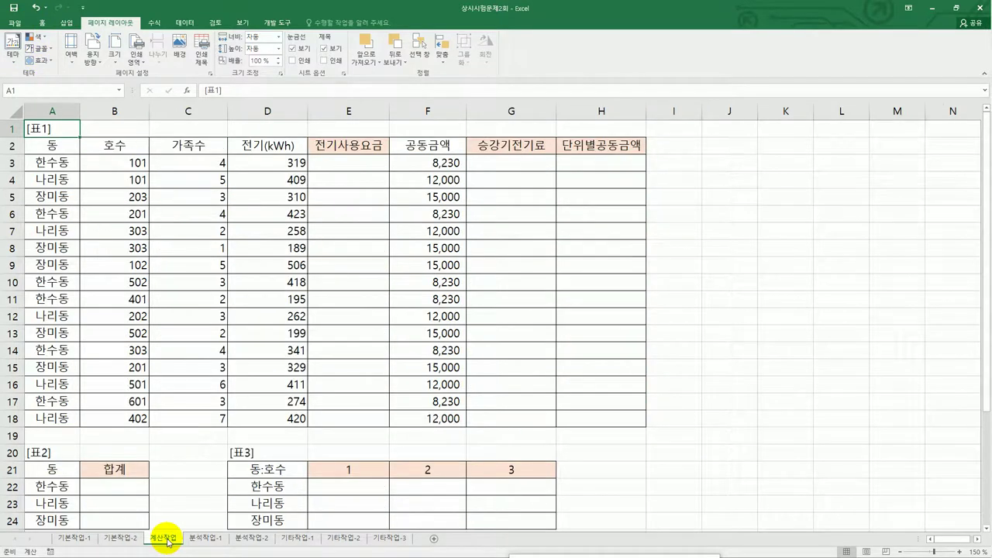
pyautogui.click(333, 164)
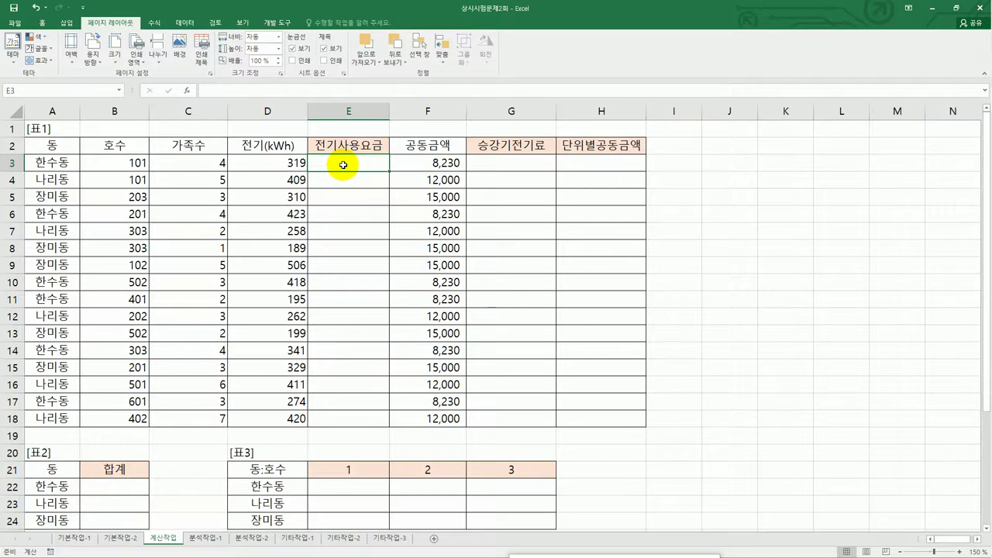
pyautogui.scroll(-4, 343, 165)
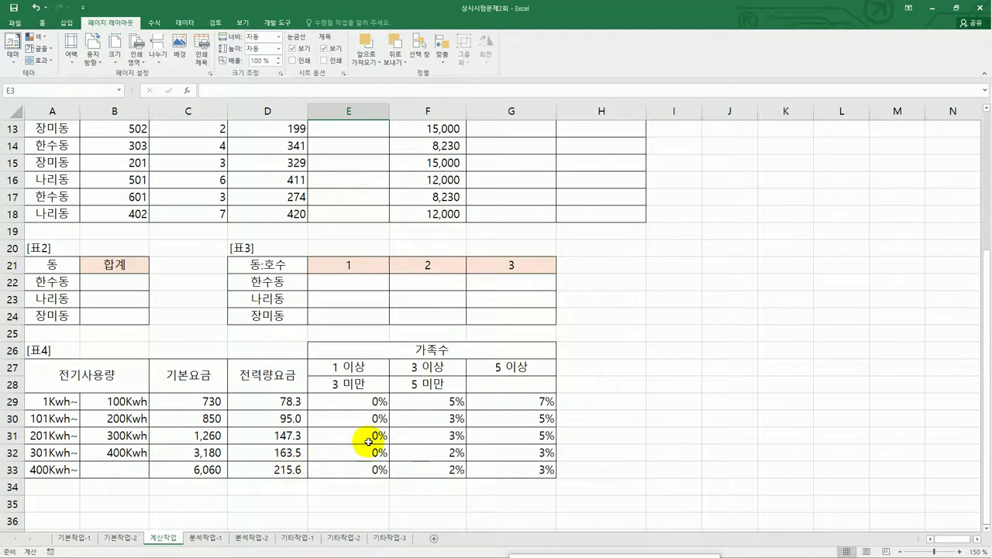
pyautogui.scroll(4, 446, 465)
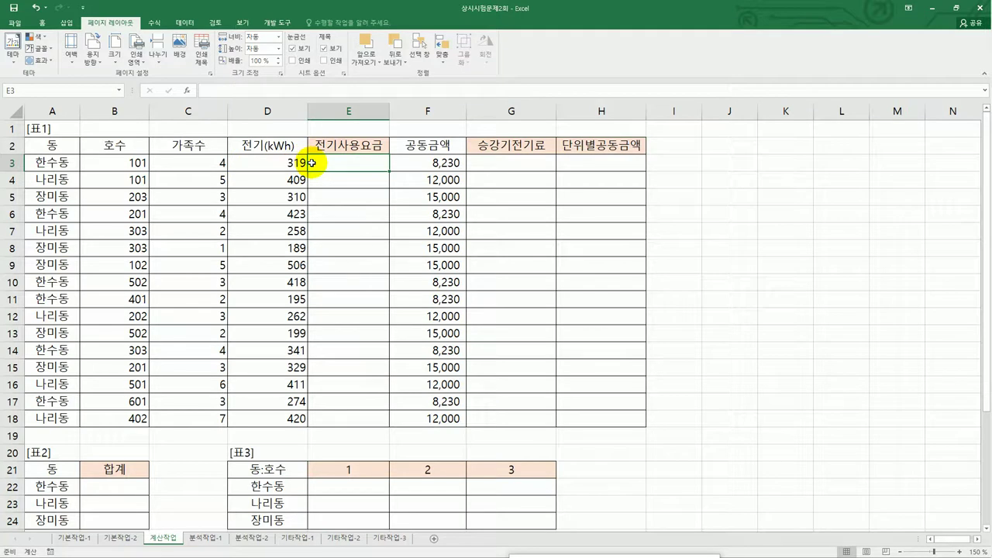
pyautogui.write('=')
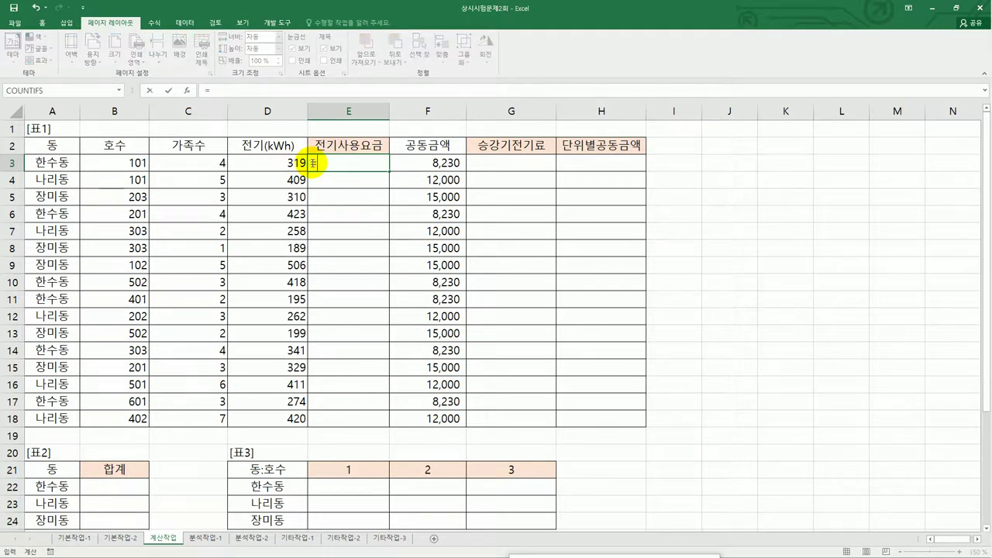
pyautogui.write('ㅍ')
pyautogui.write('vl')
pyautogui.press('Tab')
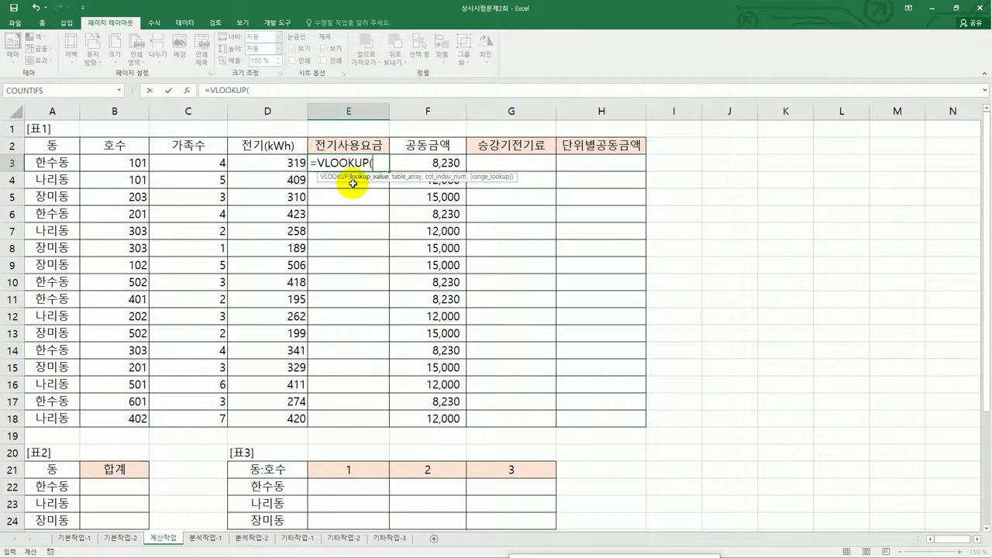
pyautogui.click(275, 165)
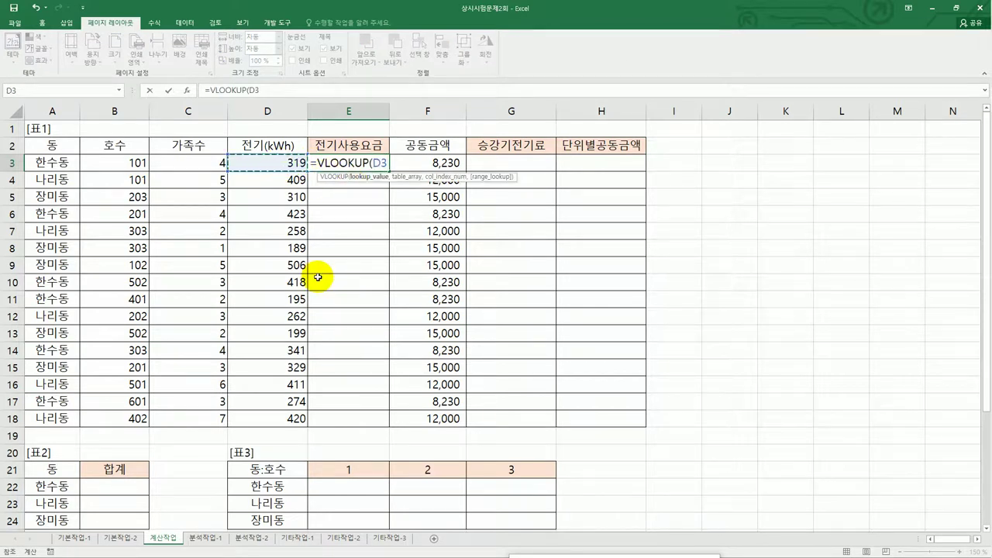
pyautogui.write(',')
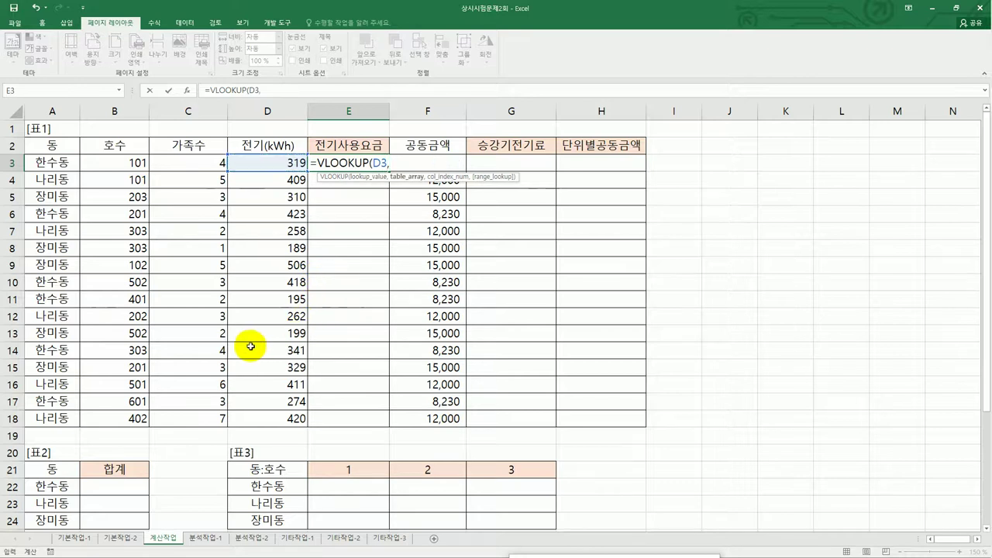
# Set the VLOOKUP table array to the absolute range $A$29:$C$33 in 표4.
pyautogui.scroll(-4, 250, 346)
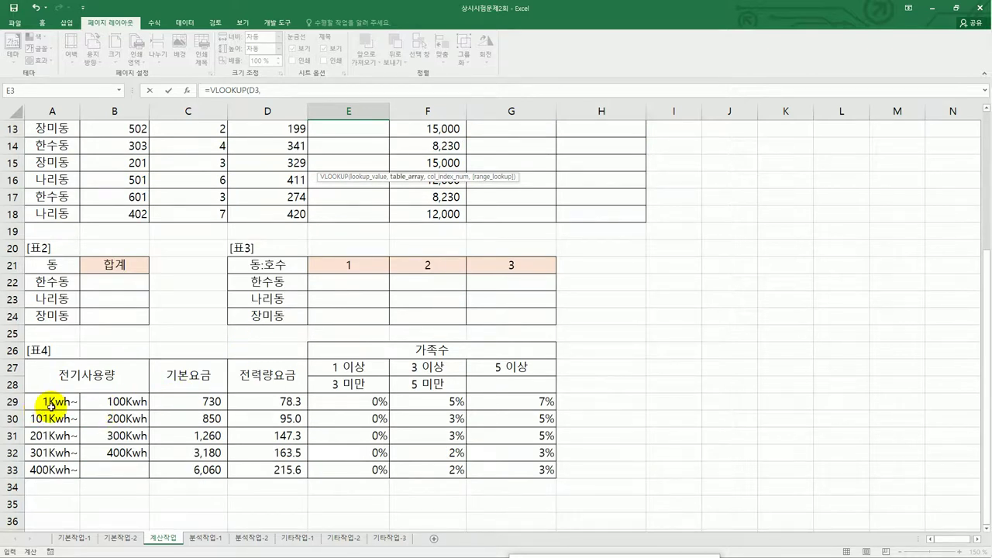
pyautogui.moveTo(50, 401); pyautogui.dragTo(506, 466)
pyautogui.moveTo(507, 465); pyautogui.dragTo(207, 481)
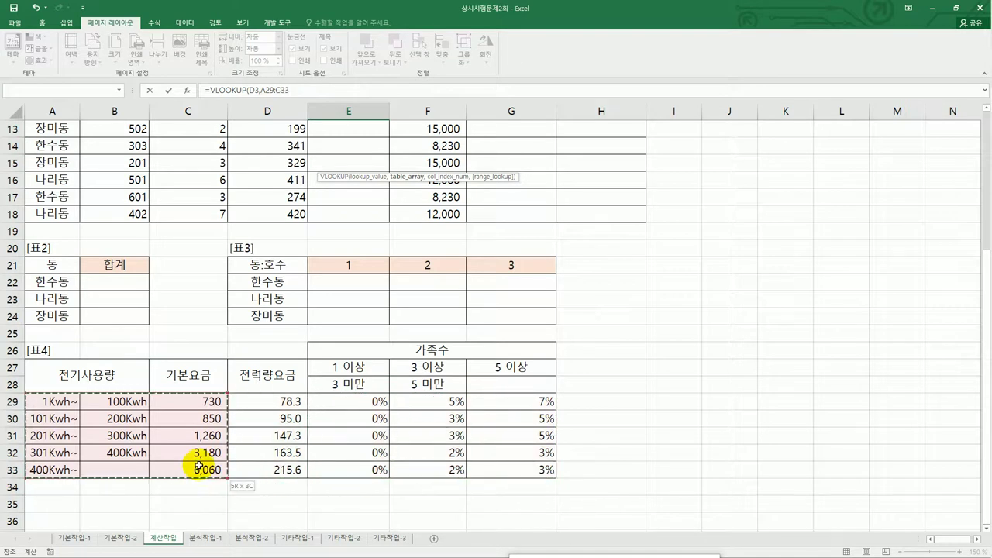
pyautogui.moveTo(200, 467); pyautogui.dragTo(199, 467)
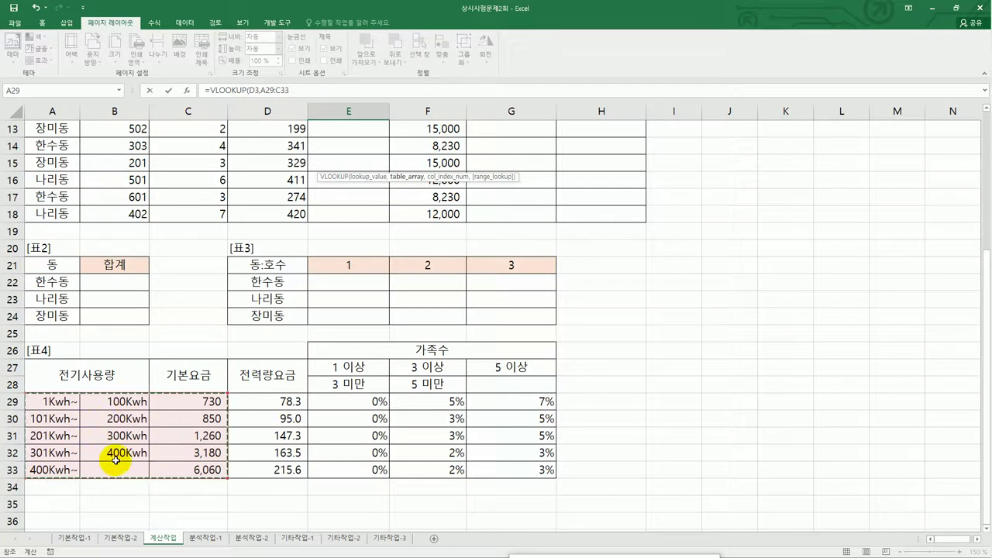
pyautogui.press('F4')
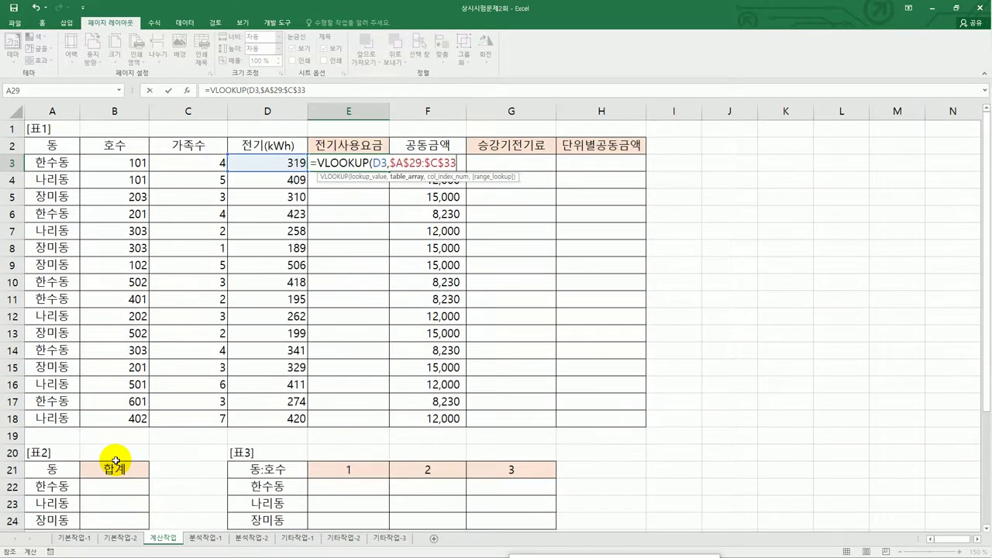
pyautogui.write(',')
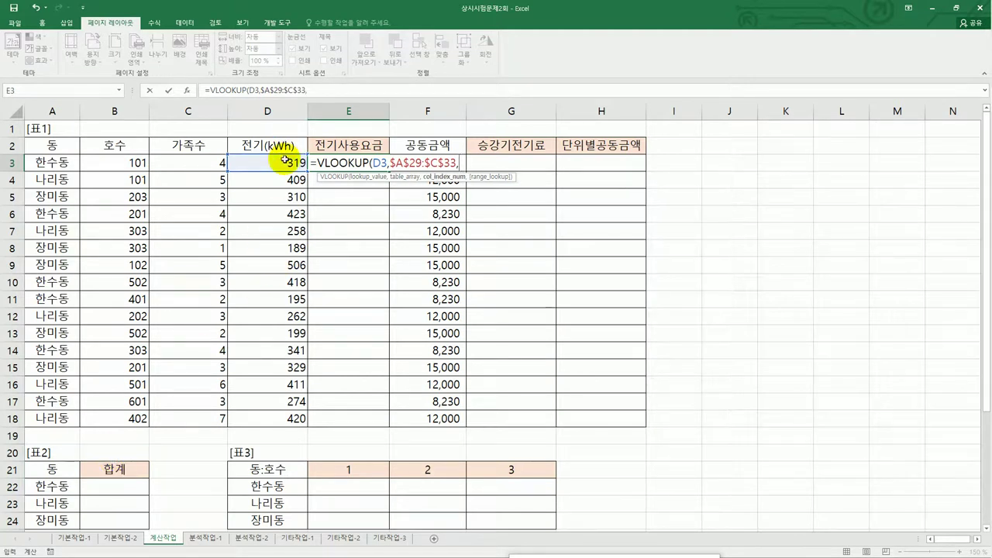
# Complete the VLOOKUP in E3 with column index 3 and approximate match TRUE, and enter the formula.
pyautogui.scroll(-4, 270, 230)
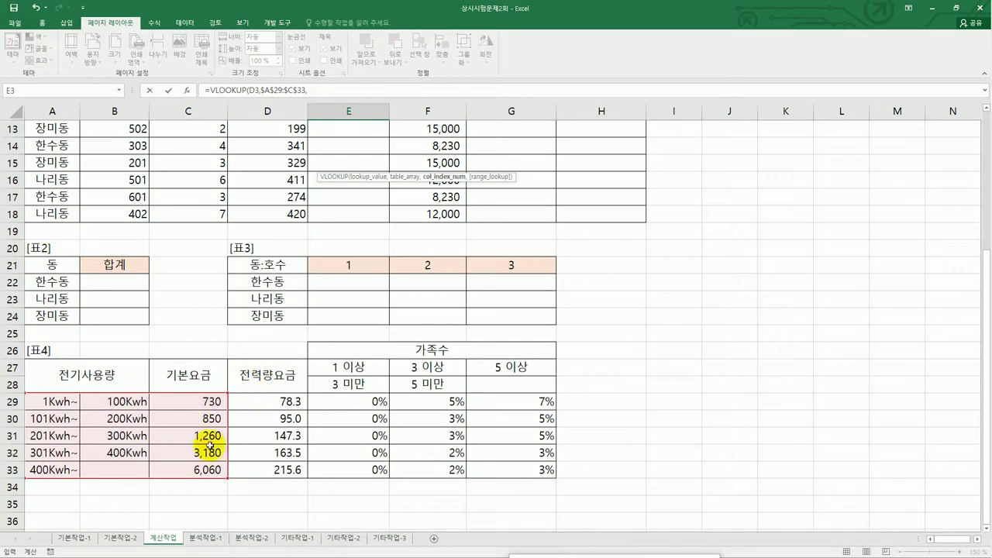
pyautogui.scroll(4, 331, 390)
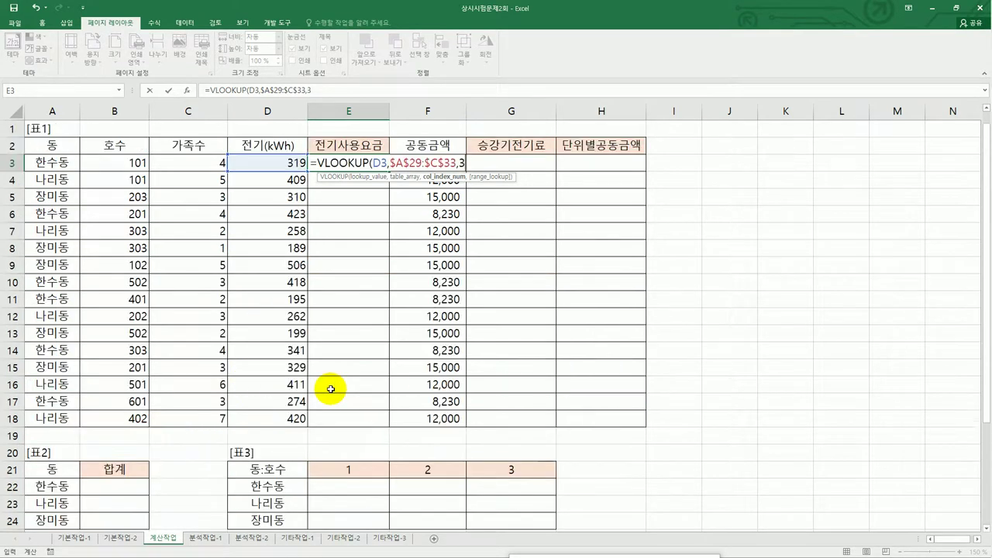
pyautogui.scroll(-6, 331, 389)
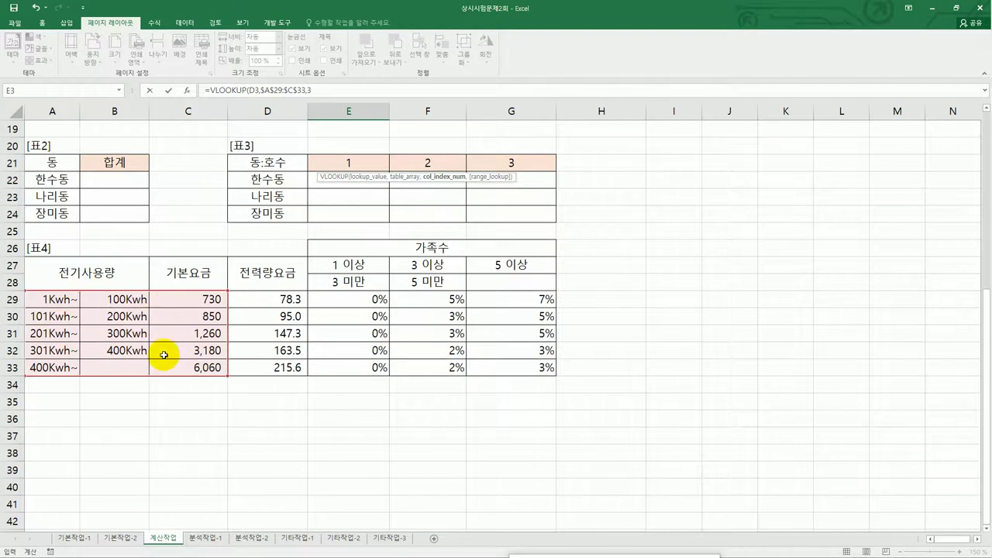
pyautogui.scroll(6, 164, 354)
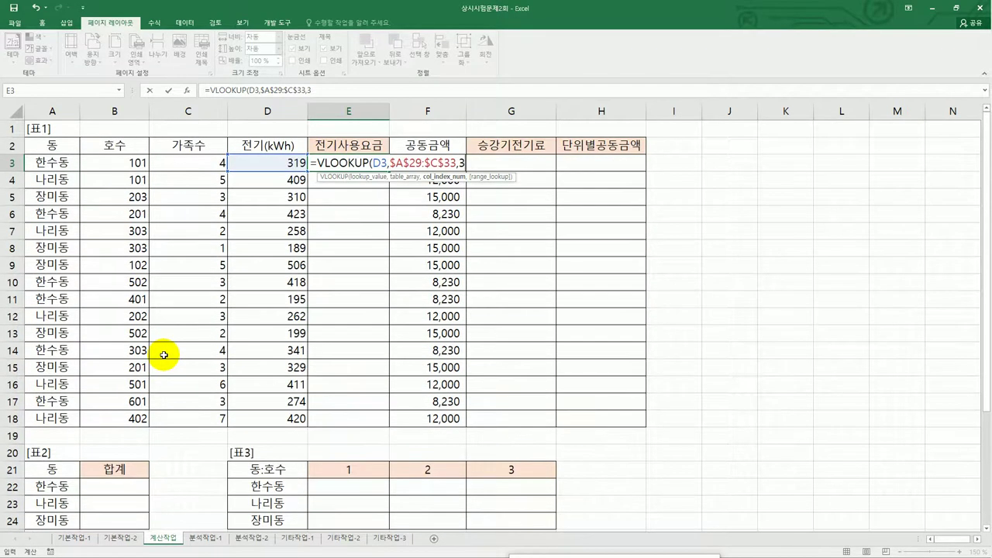
pyautogui.write(',')
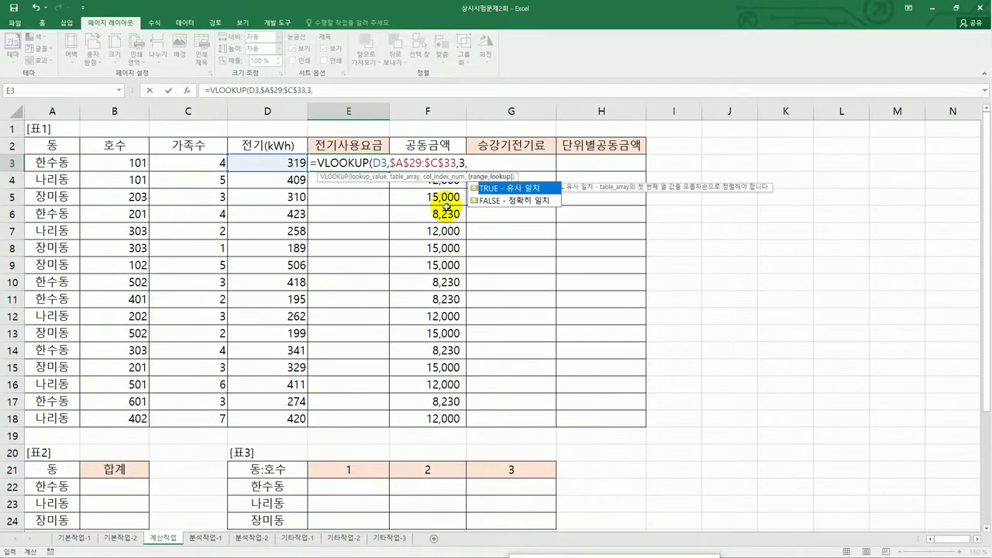
pyautogui.doubleClick(508, 189)
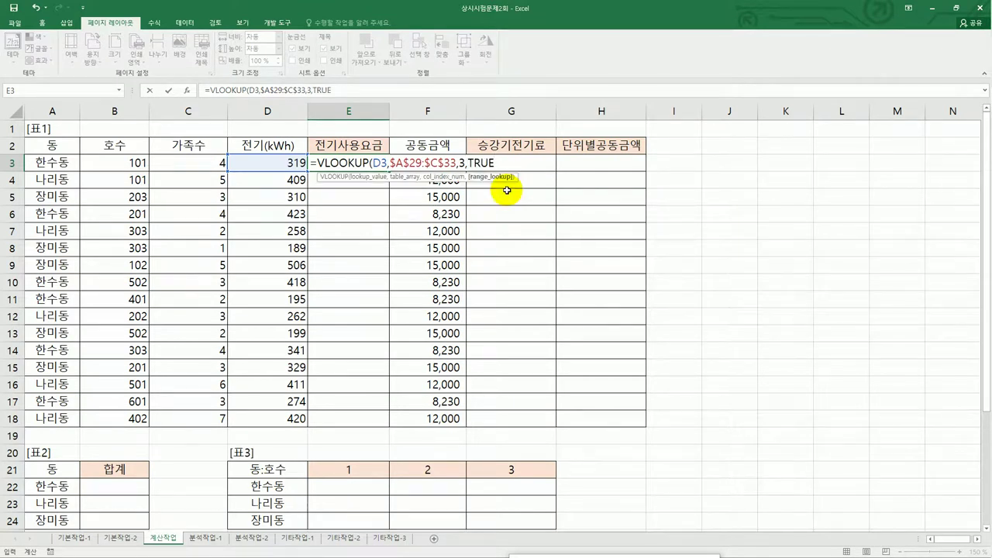
pyautogui.write(')')
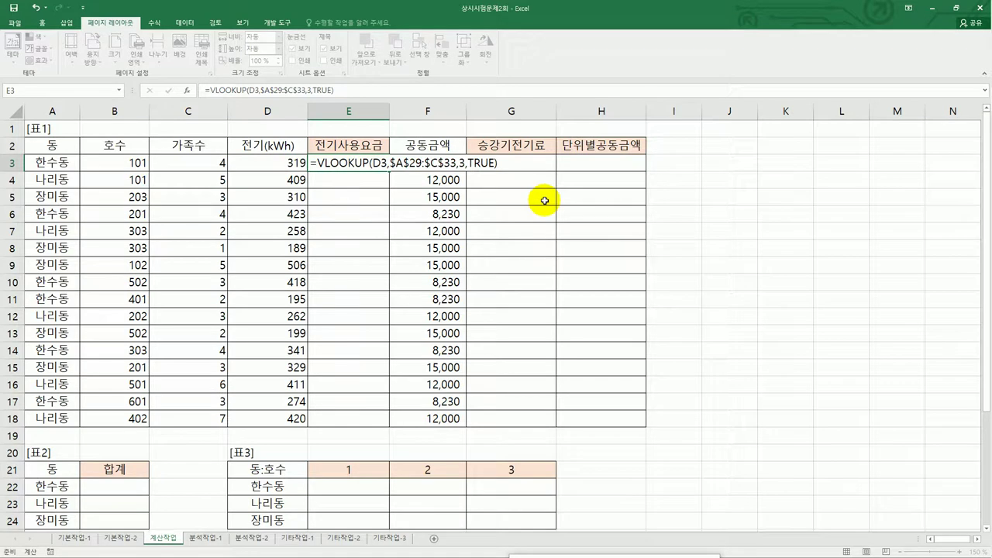
pyautogui.press('Return')
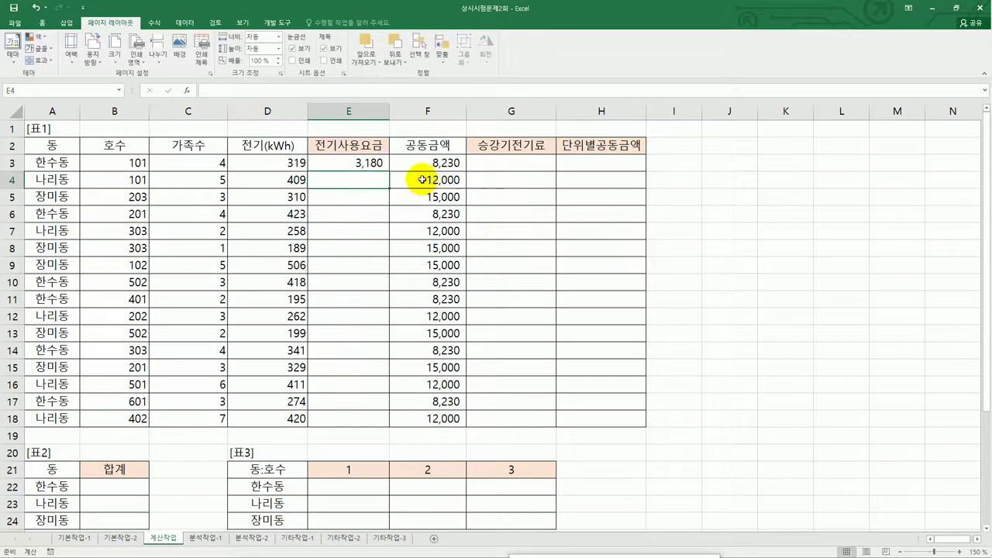
# Fill the 전기사용요금 formula from E3 down to E18, and reselect E3.
pyautogui.click(349, 166)
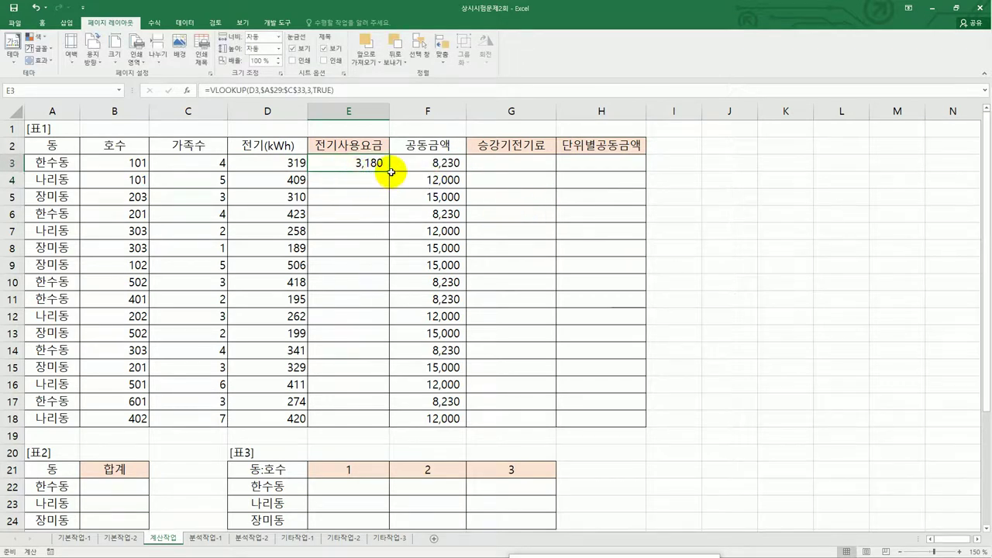
pyautogui.moveTo(391, 171); pyautogui.dragTo(385, 423)
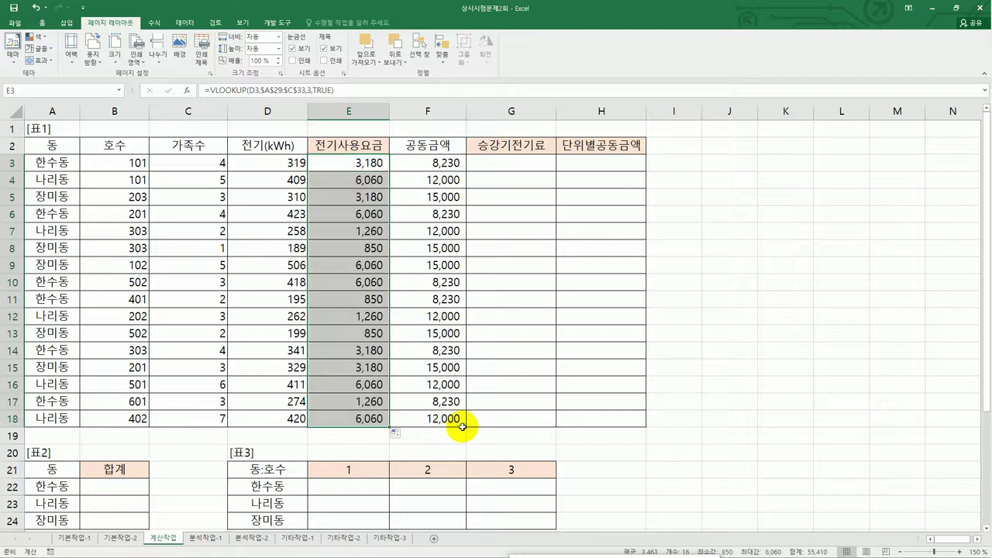
pyautogui.click(363, 160)
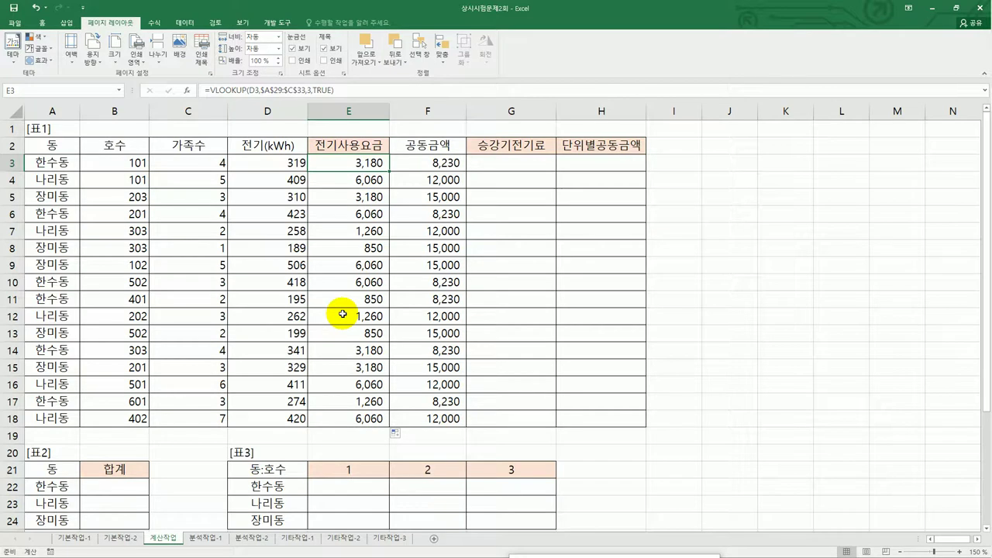
# Extend the E3 formula by adding D3 multiplied by a second VLOOKUP that uses D3 as the lookup value.
pyautogui.scroll(-4, 343, 314)
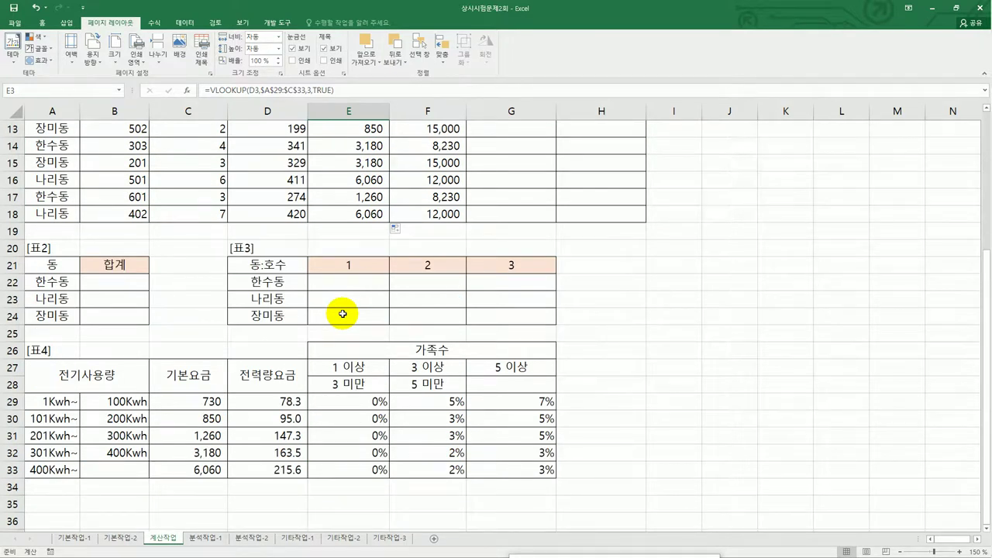
pyautogui.scroll(4, 342, 314)
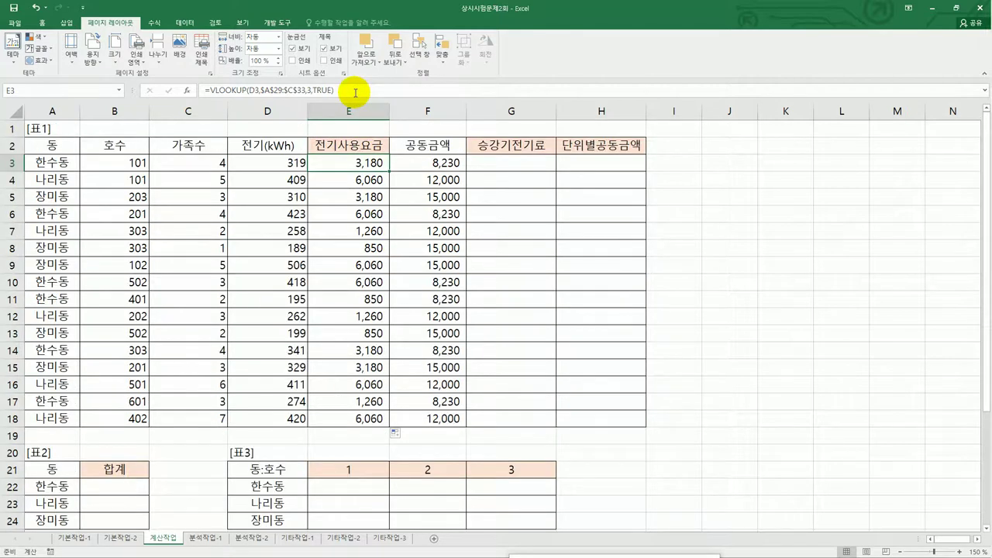
pyautogui.doubleClick(356, 164)
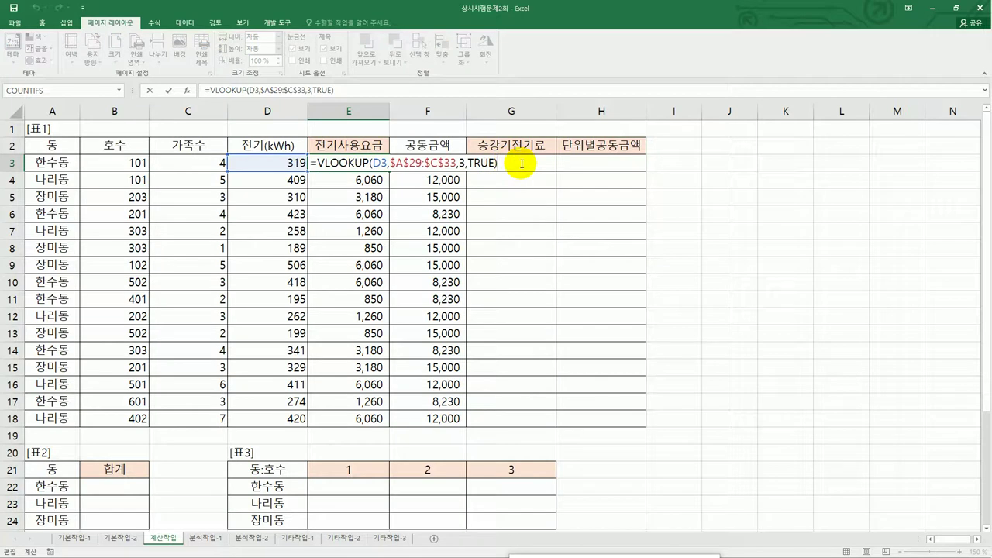
pyautogui.write('+')
pyautogui.click(261, 163)
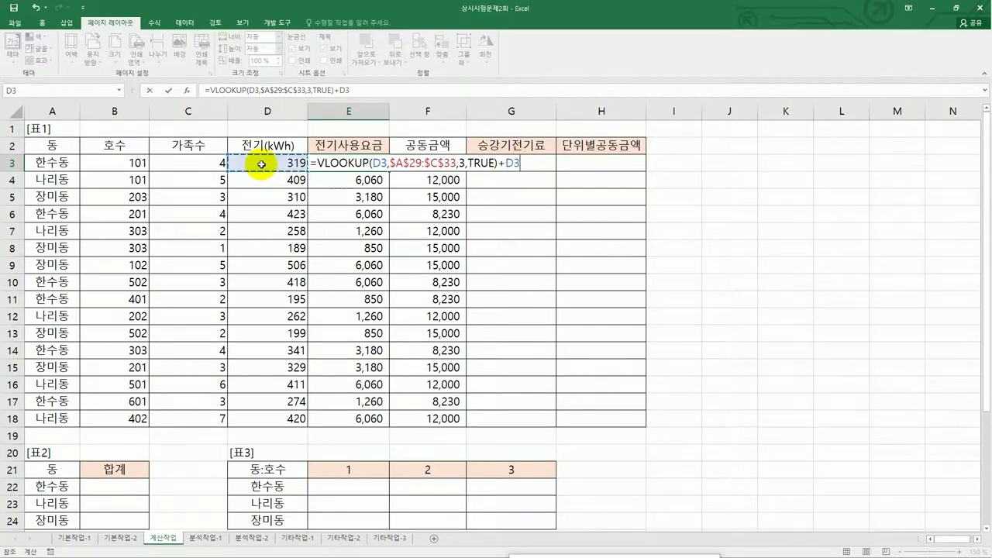
pyautogui.write('*')
pyautogui.write('v')
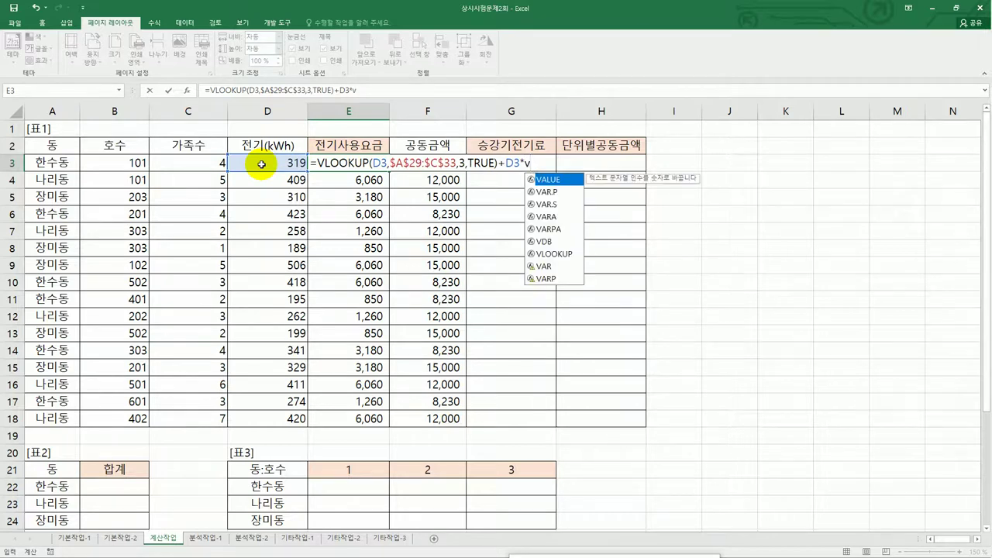
pyautogui.write('l')
pyautogui.press('Tab')
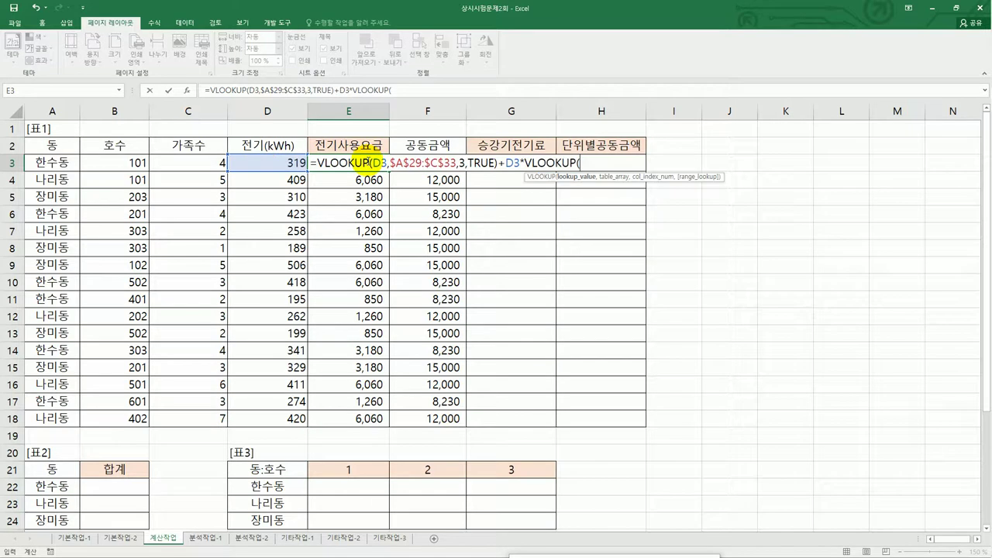
pyautogui.click(267, 165)
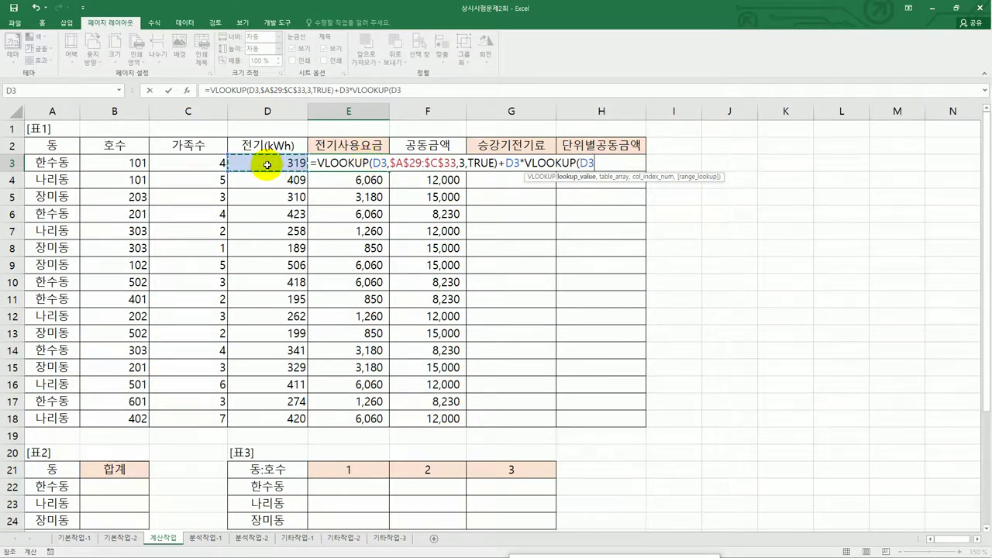
pyautogui.write(',')
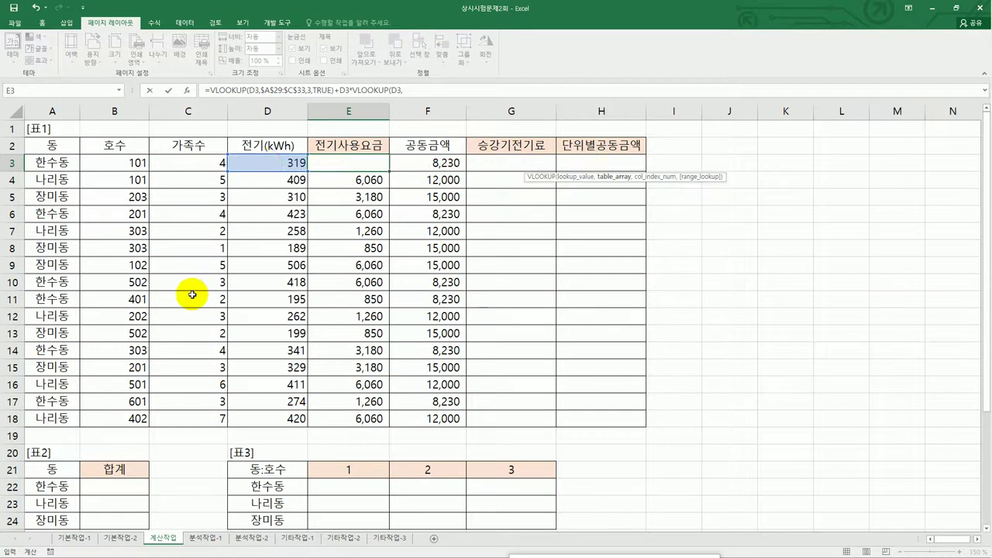
# Set the second VLOOKUP's table array to the absolute range $A$29:$D$33 in 표4.
pyautogui.scroll(-4, 193, 288)
pyautogui.moveTo(66, 402); pyautogui.dragTo(259, 470)
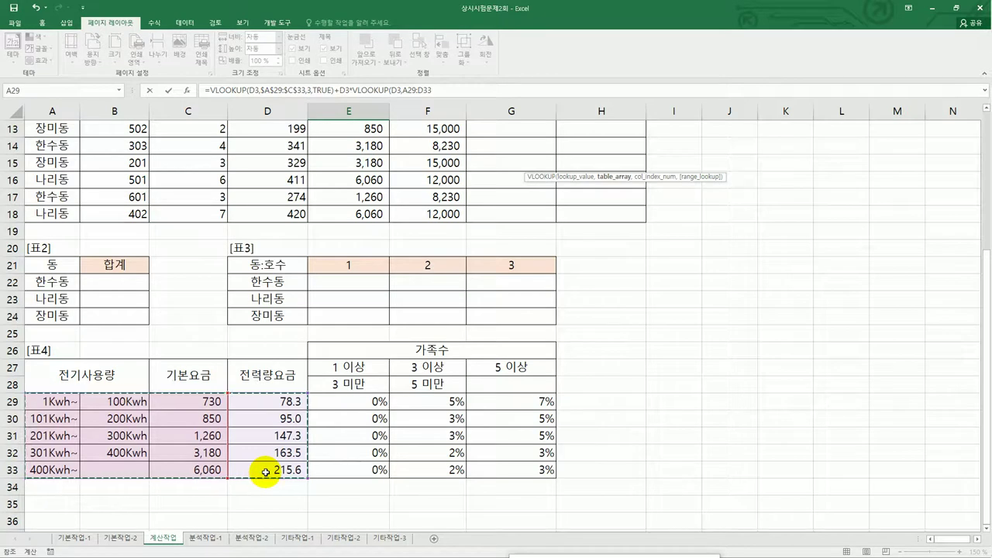
pyautogui.press('F4')
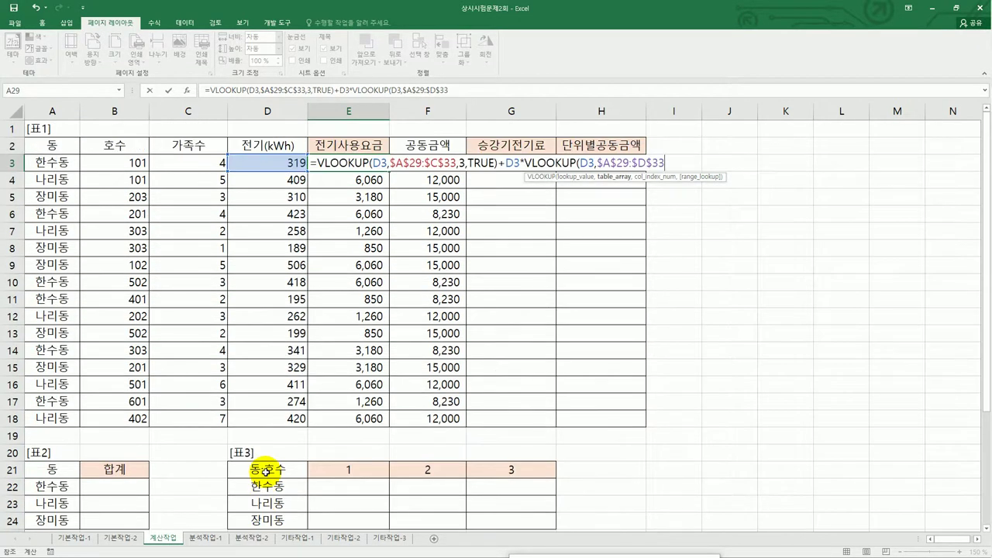
pyautogui.write(',')
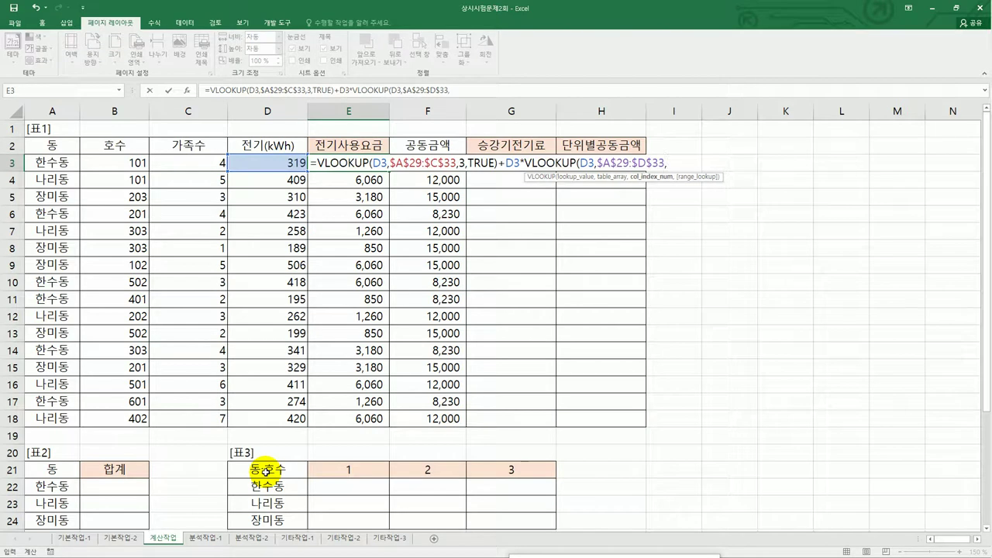
# Complete the second VLOOKUP in E3 with column index 4 and approximate match TRUE, and fill the formula down to E18.
pyautogui.scroll(-4, 264, 467)
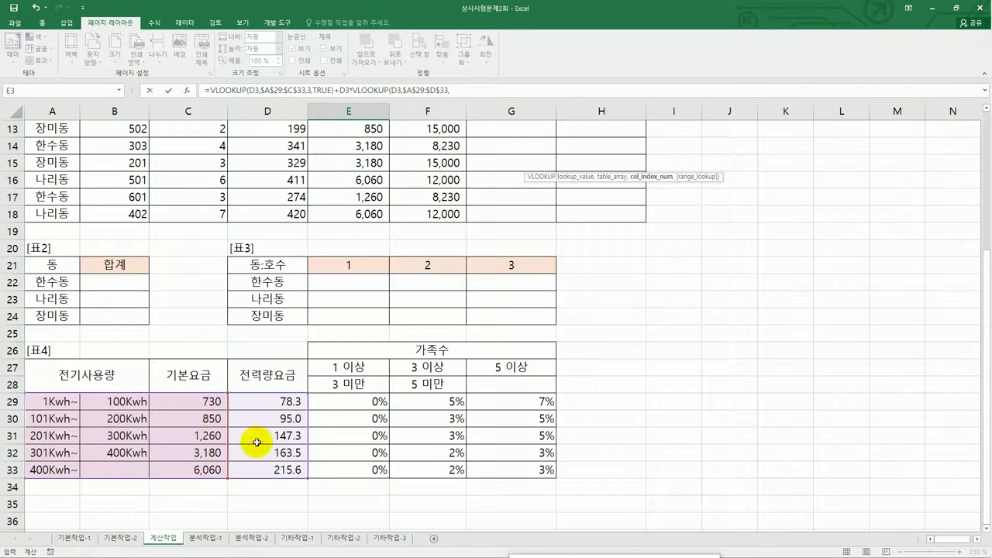
pyautogui.scroll(4, 308, 462)
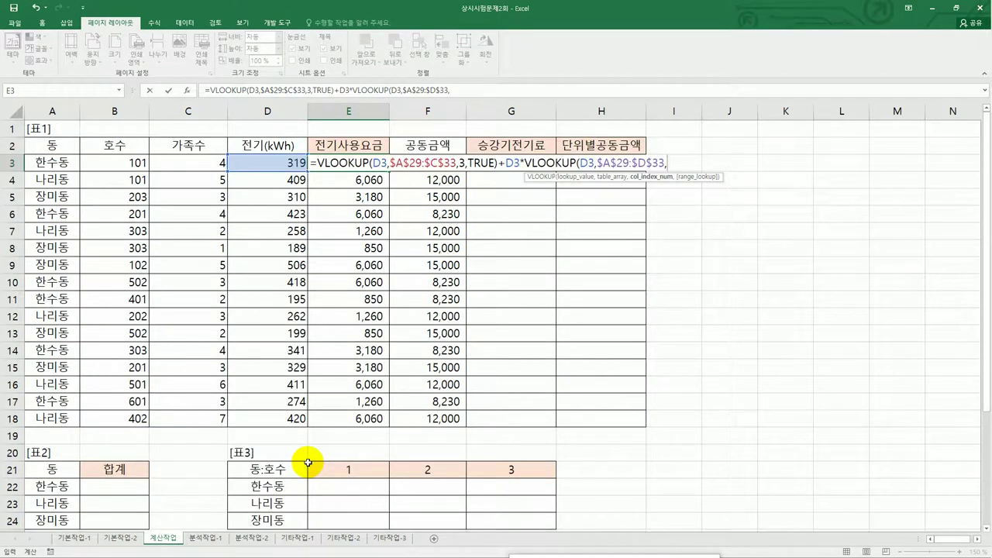
pyautogui.write(',')
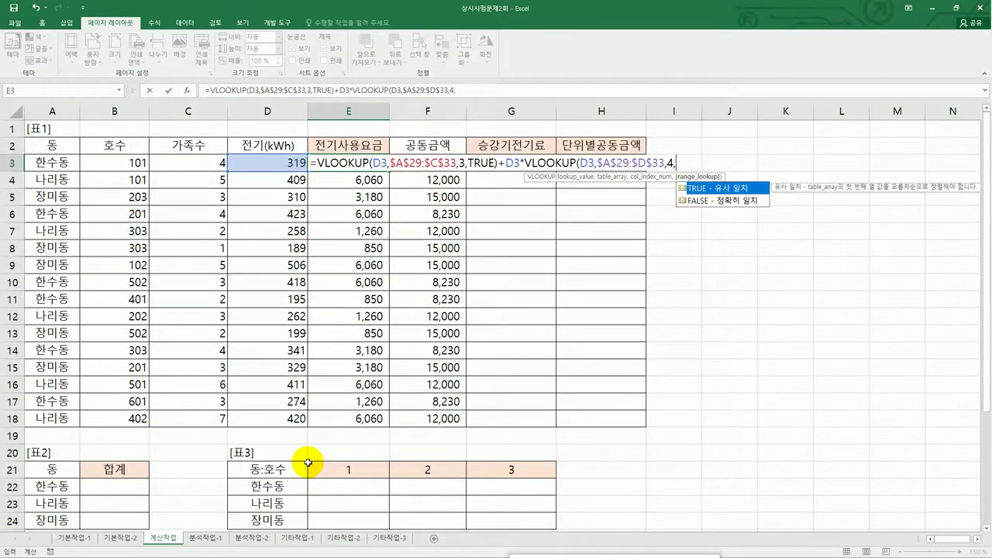
pyautogui.doubleClick(693, 191)
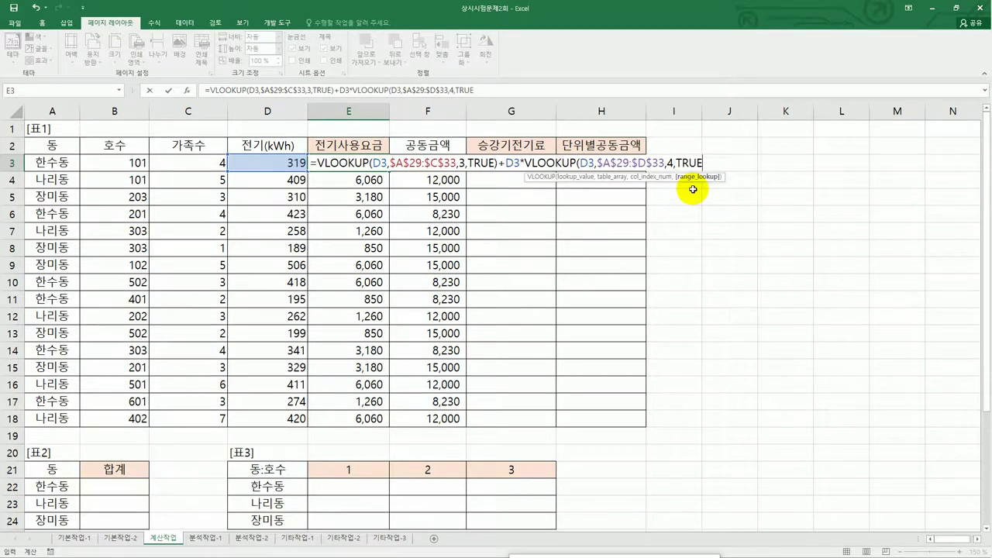
pyautogui.write(')')
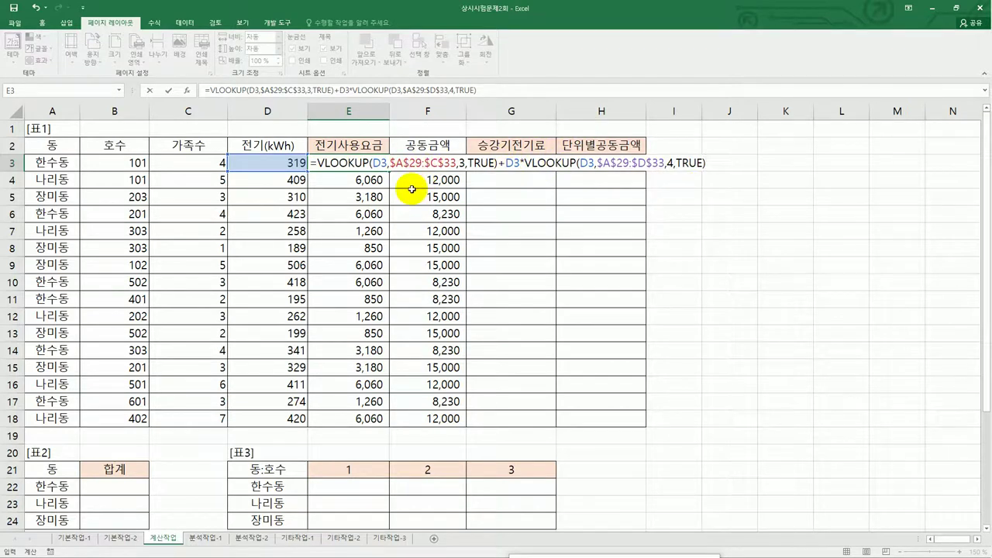
pyautogui.hotkey('ctrl', 'Return')
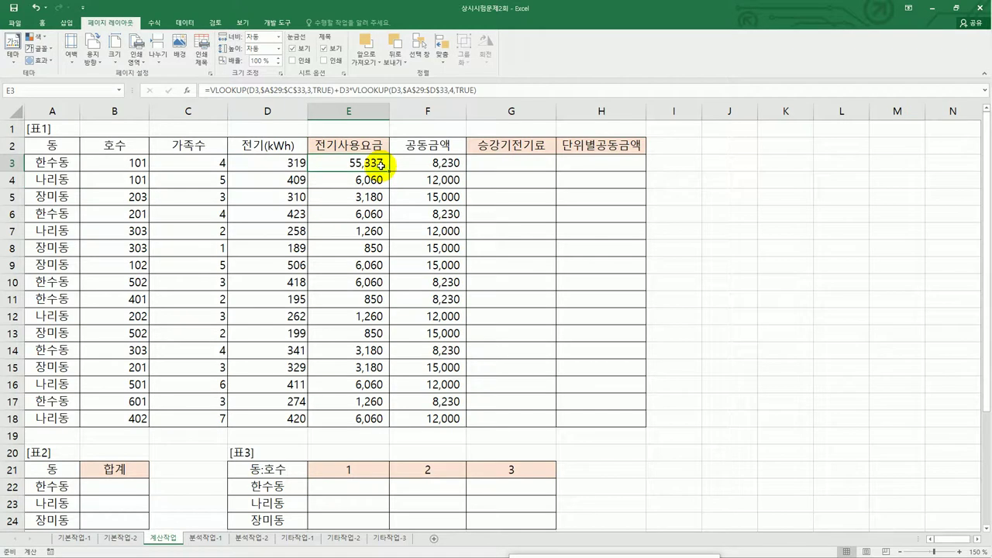
pyautogui.doubleClick(388, 175)
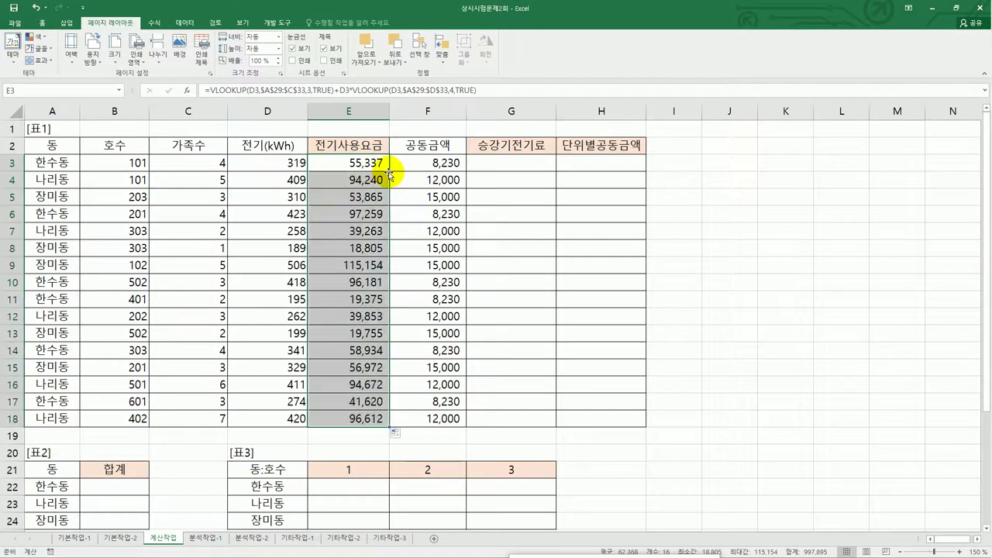
# Extend the E3 formula by multiplying by 1 minus a third VLOOKUP that uses D3 as the lookup value.
pyautogui.click(377, 164)
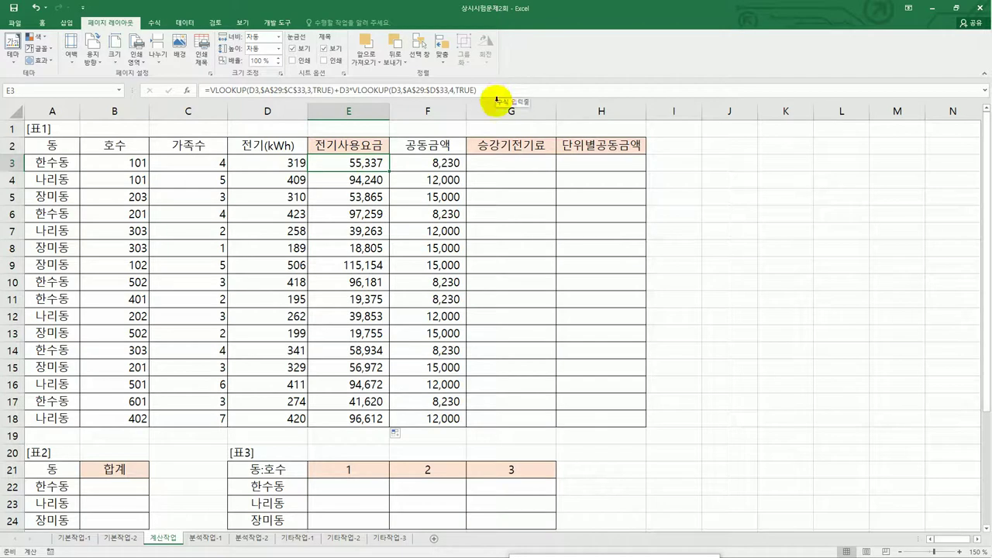
pyautogui.doubleClick(364, 165)
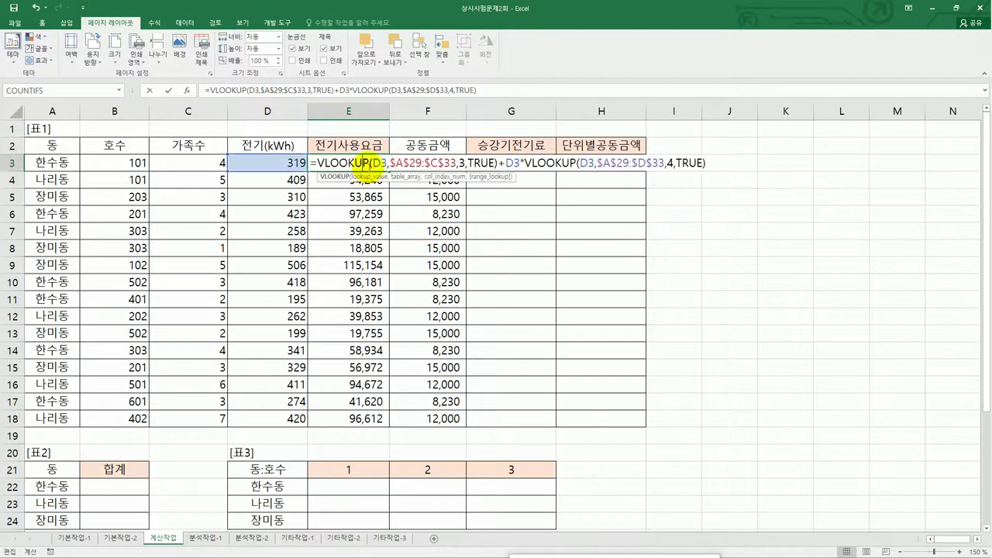
pyautogui.click(715, 164)
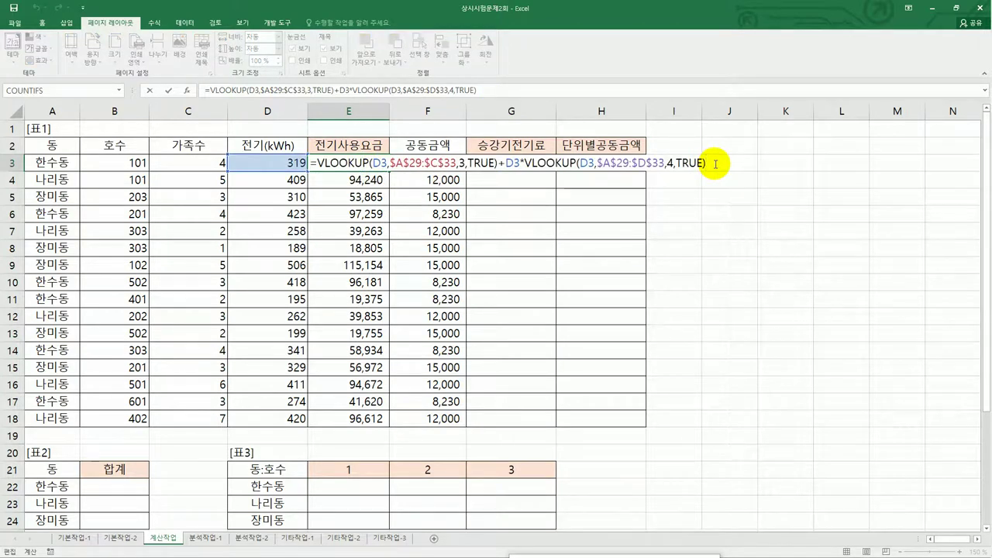
pyautogui.write('*')
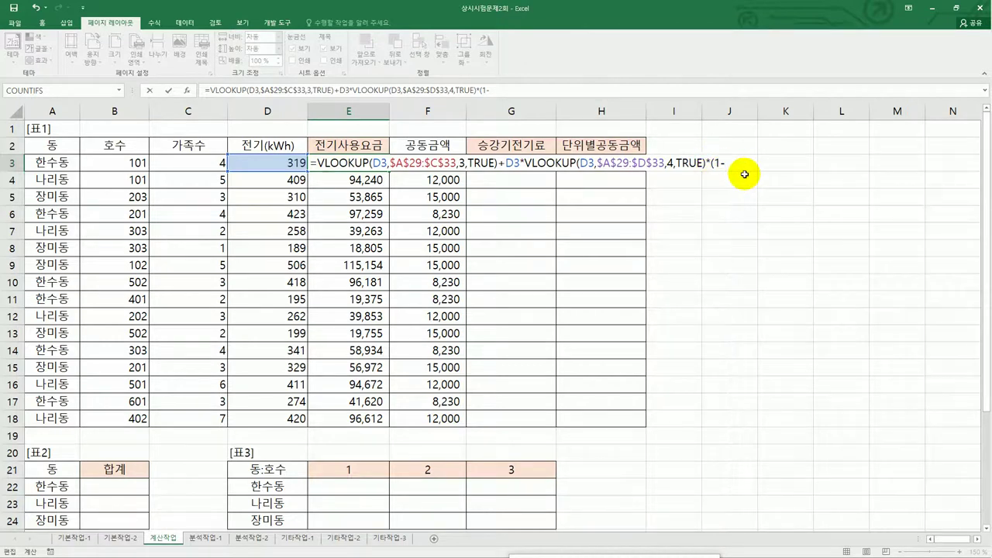
pyautogui.write('vl')
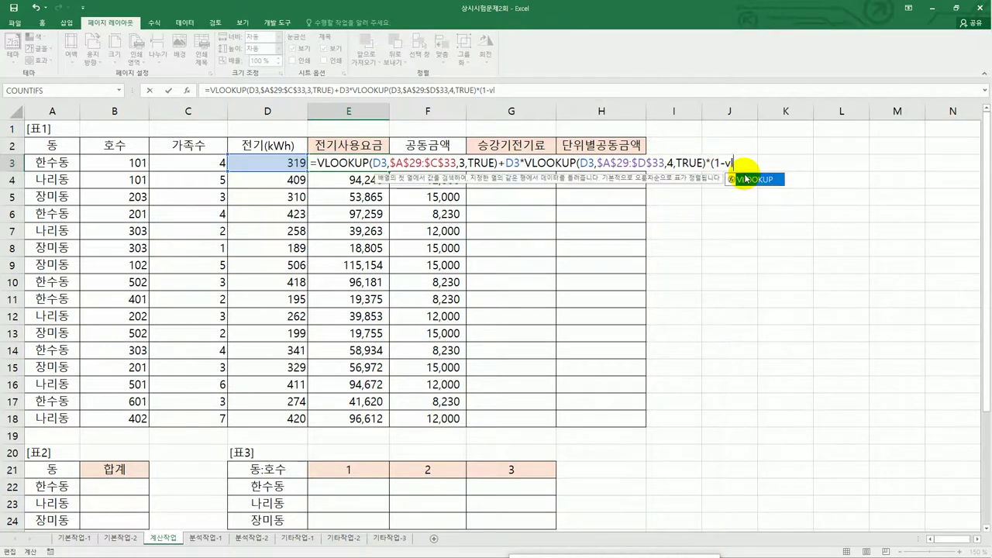
pyautogui.doubleClick(744, 179)
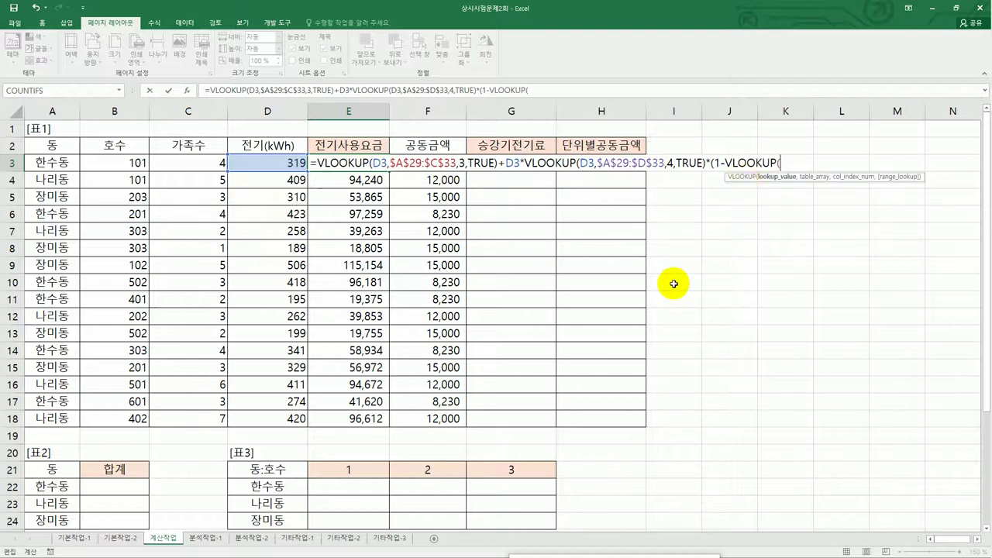
pyautogui.click(268, 162)
pyautogui.write(',')
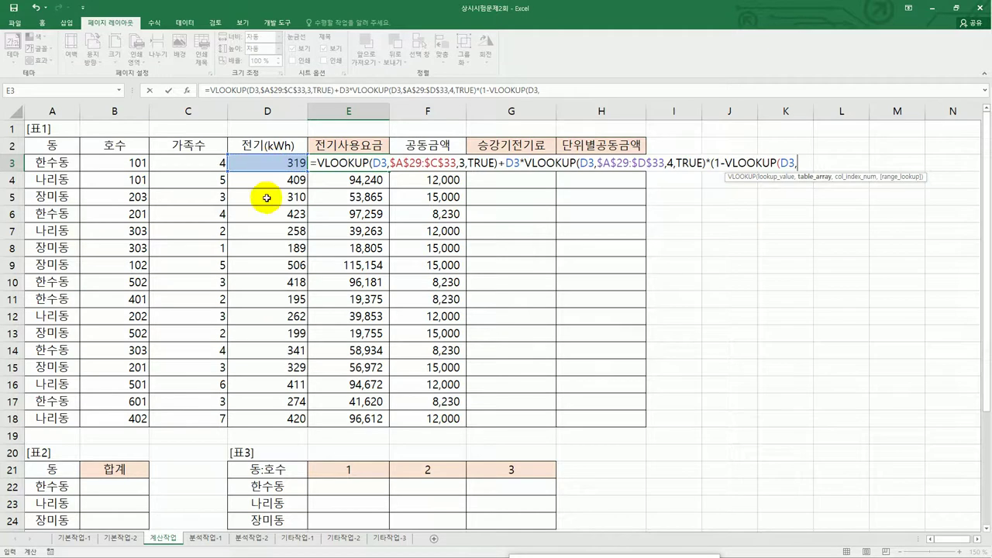
# Set the third VLOOKUP's table array to the absolute range $A$29:$G$33 in 표4.
pyautogui.scroll(-4, 266, 287)
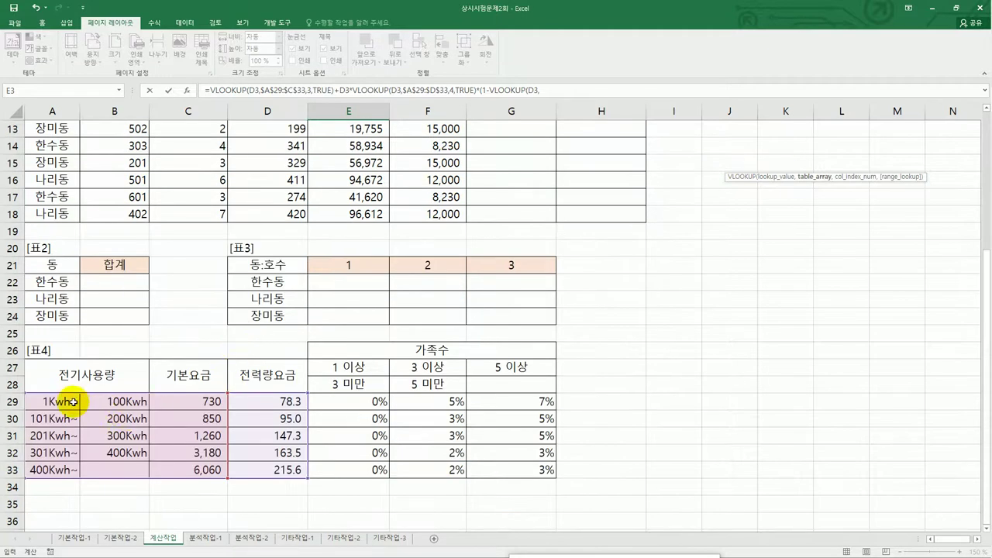
pyautogui.moveTo(66, 401); pyautogui.dragTo(542, 469)
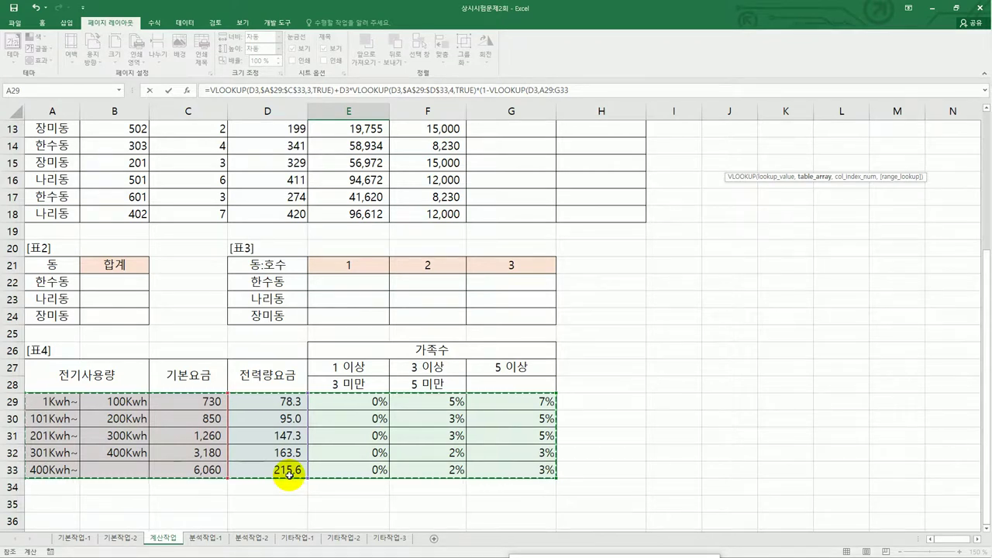
pyautogui.press('F4')
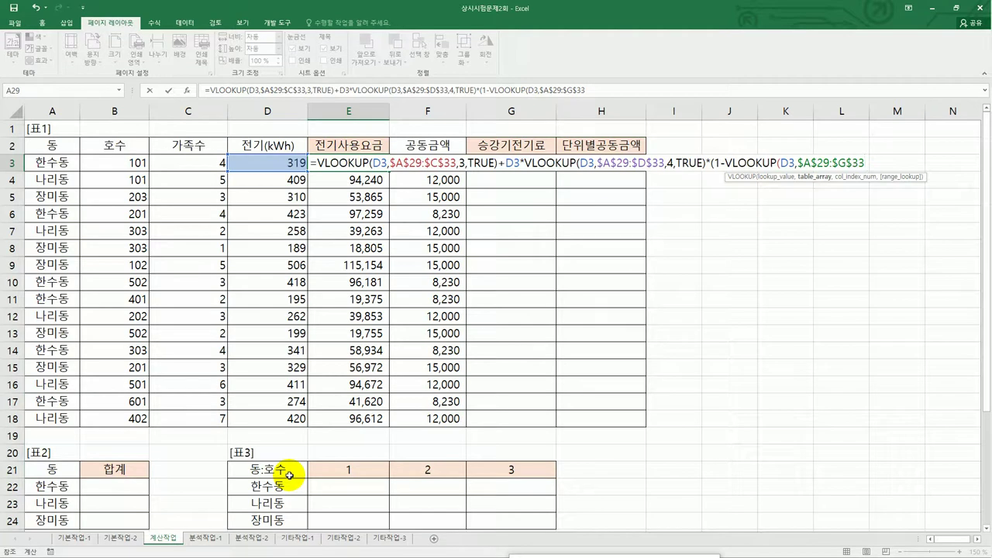
pyautogui.write(',')
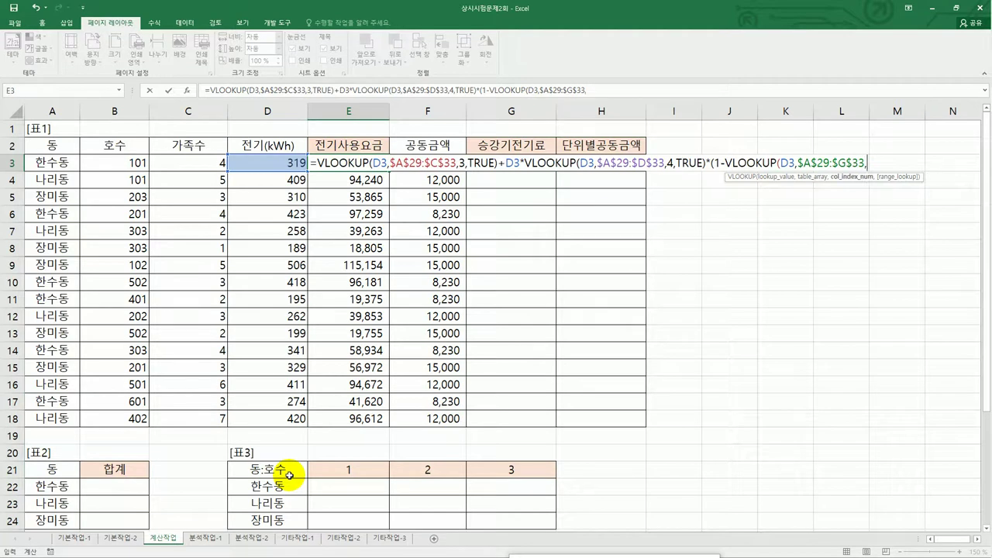
pyautogui.scroll(-4, 288, 474)
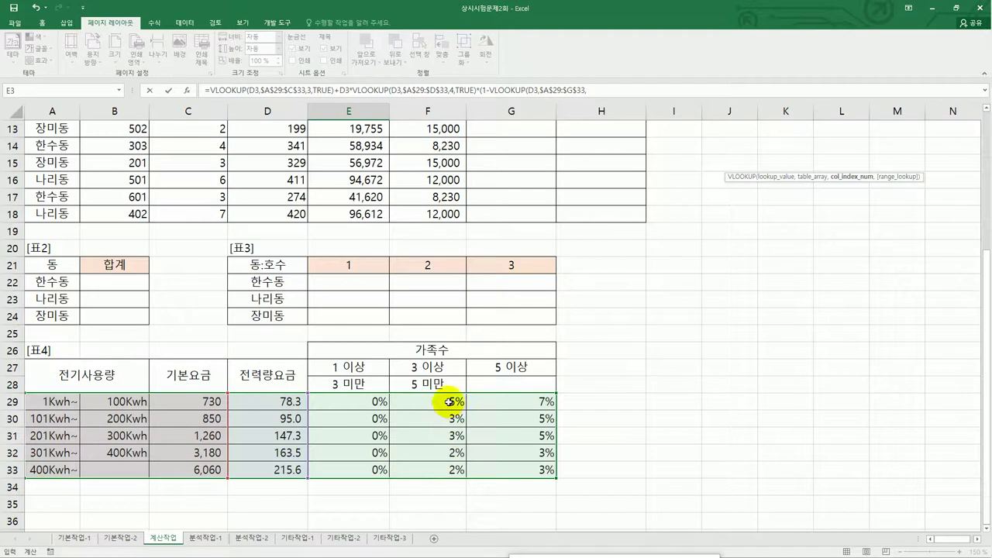
pyautogui.scroll(4, 572, 405)
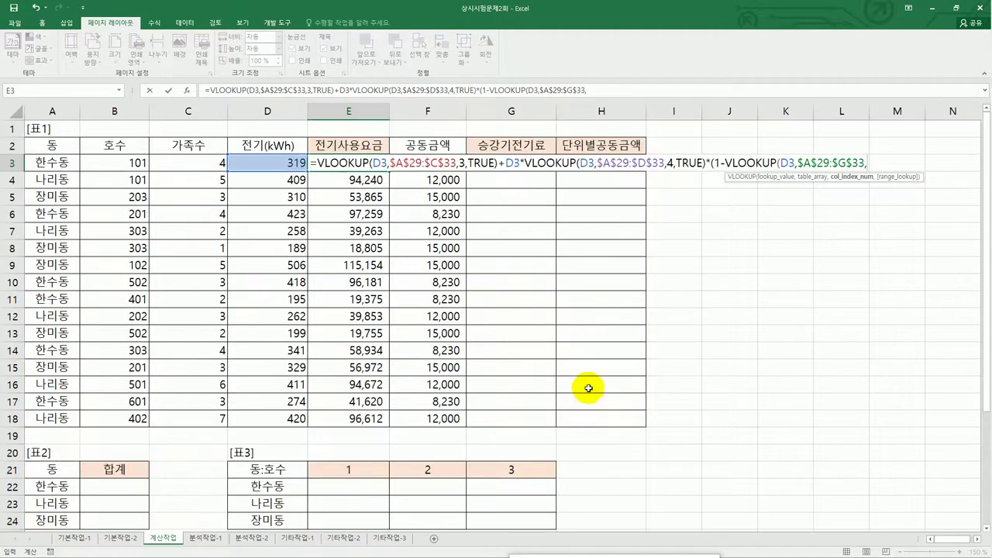
pyautogui.write('4')
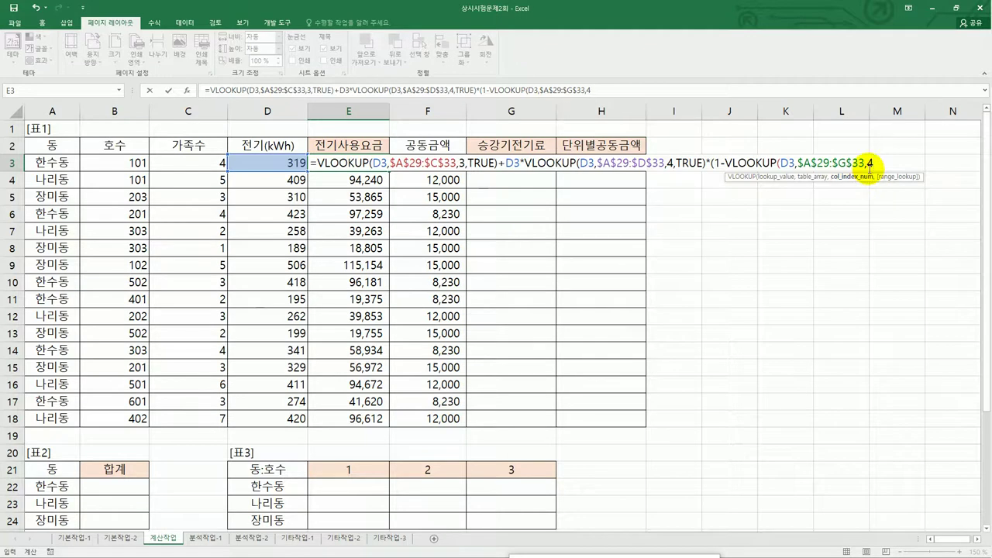
pyautogui.scroll(-6, 379, 377)
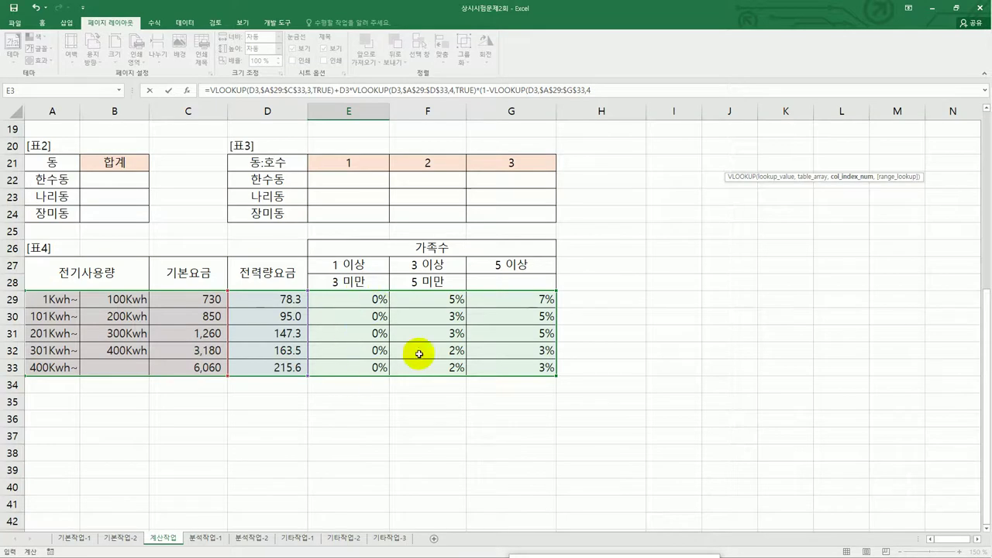
pyautogui.scroll(6, 446, 351)
pyautogui.press('BackSpace')
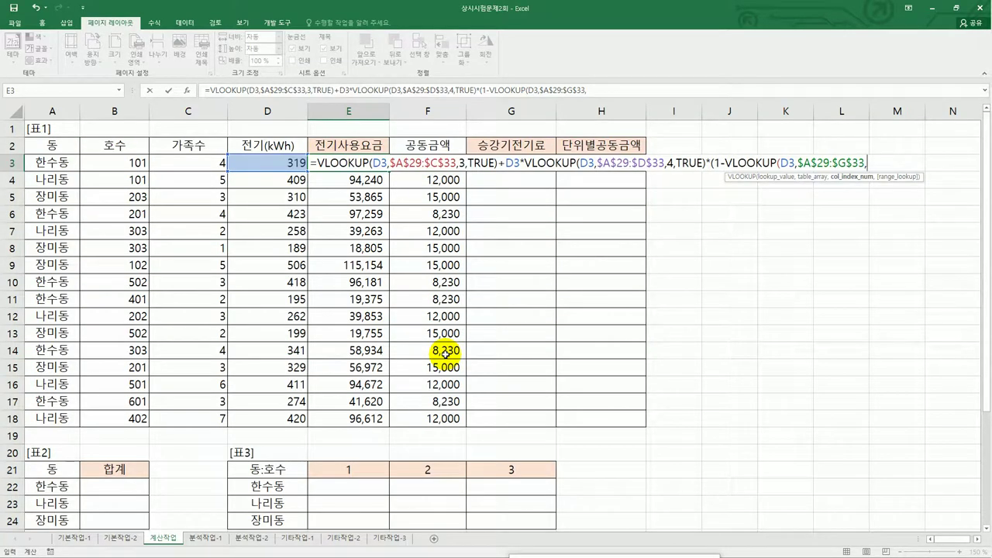
# Nest a MATCH function as the third VLOOKUP's column index, with 가족수 cell C3 as its lookup value.
pyautogui.write('ma')
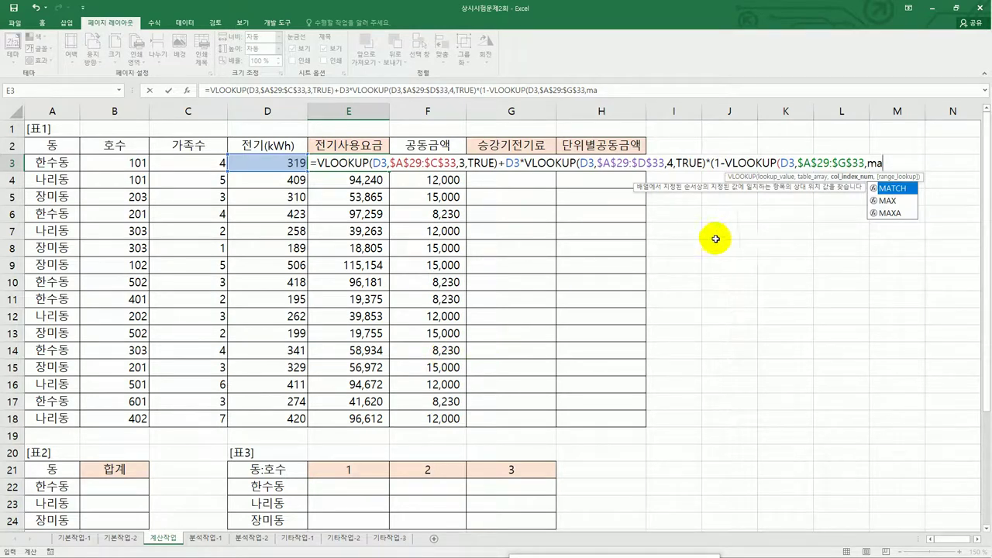
pyautogui.doubleClick(891, 188)
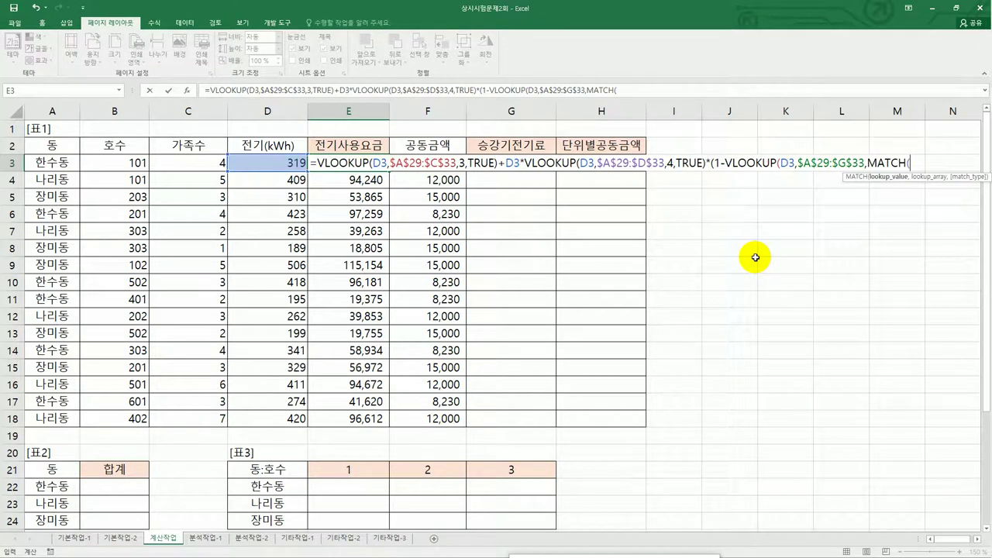
pyautogui.click(203, 166)
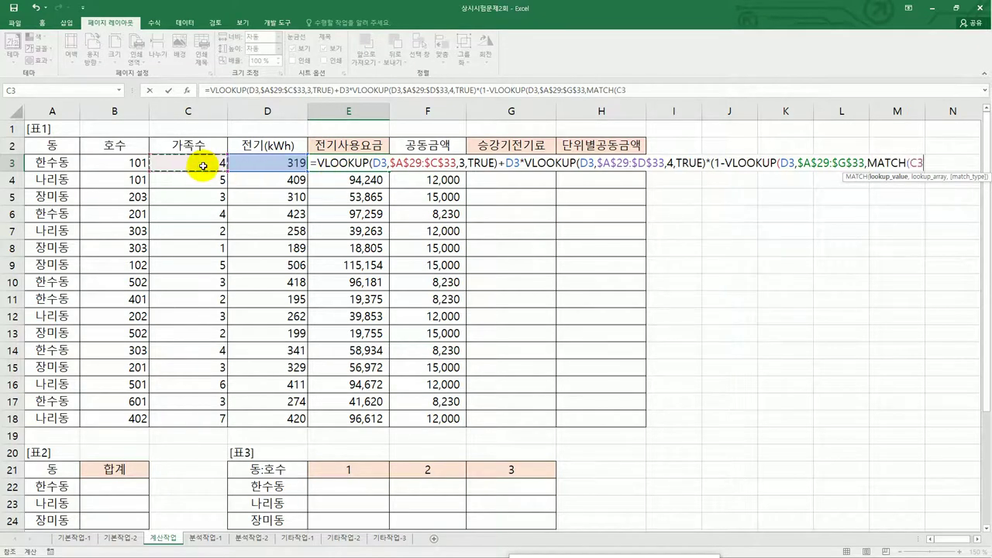
pyautogui.write(',')
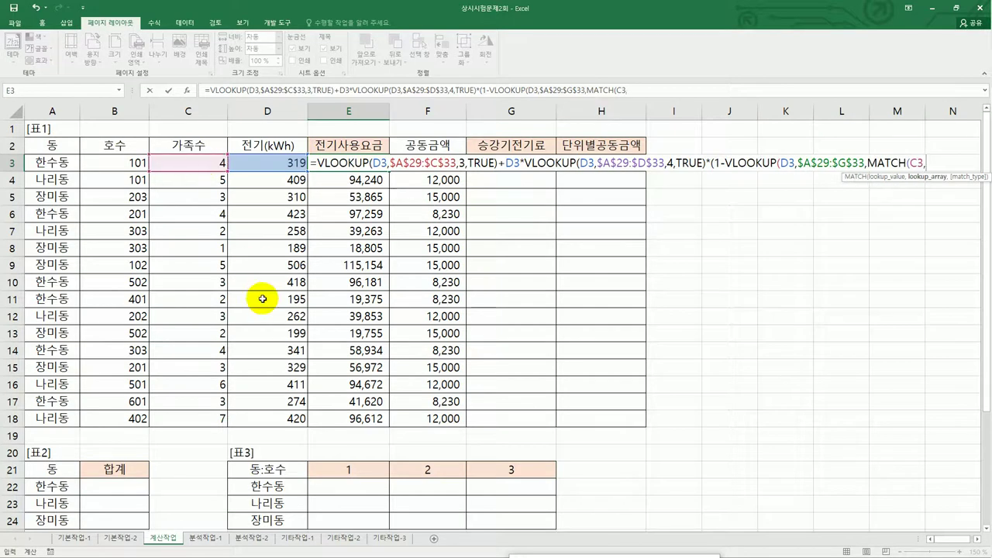
# Complete MATCH with the absolute lookup array $E$27:$G$27 in 표4 and match type 1.
pyautogui.scroll(-4, 263, 298)
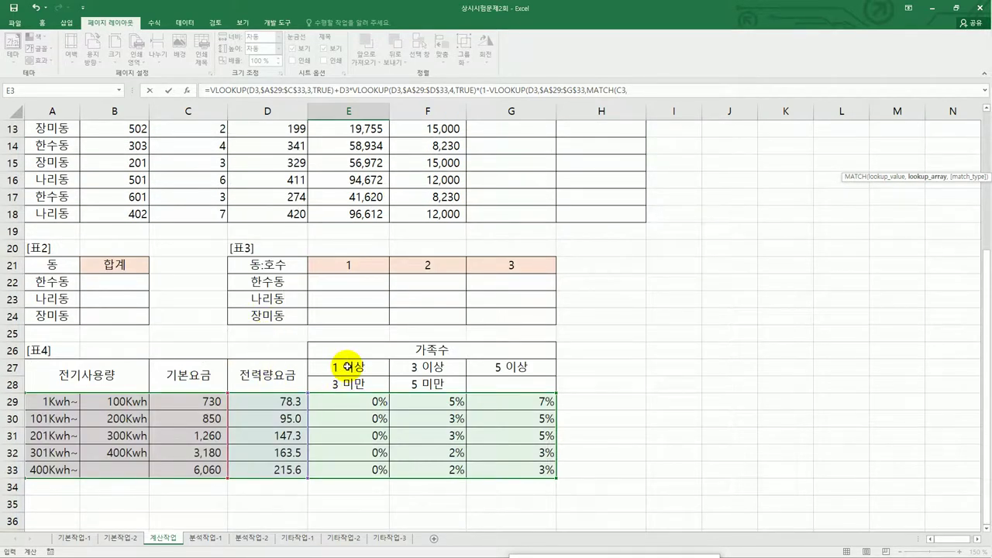
pyautogui.moveTo(344, 366); pyautogui.dragTo(491, 367)
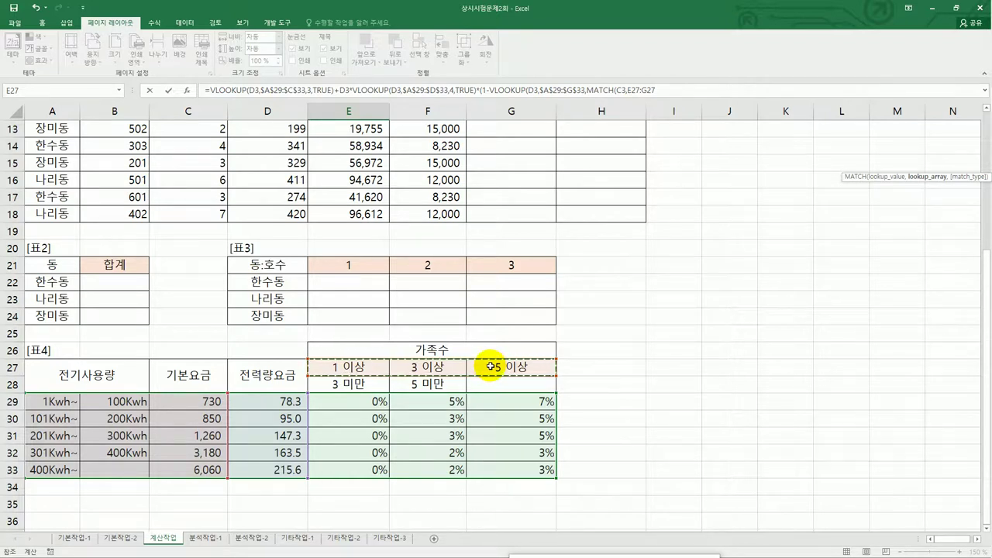
pyautogui.press('F4')
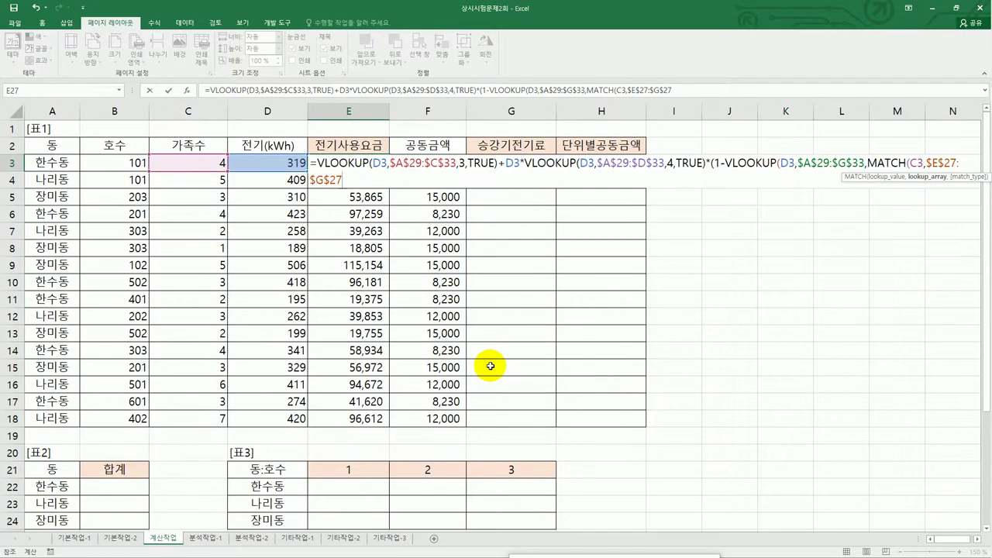
pyautogui.write(',1')
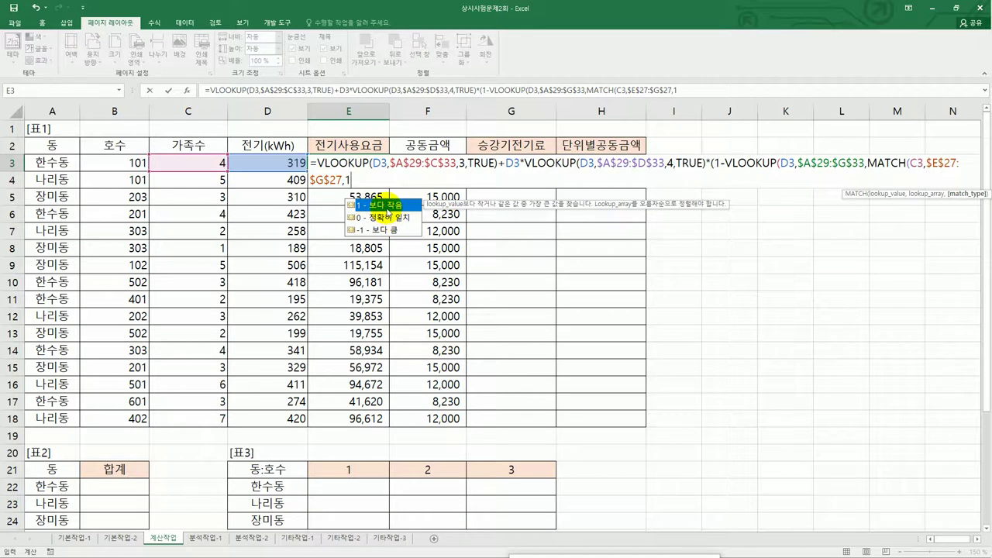
pyautogui.doubleClick(388, 205)
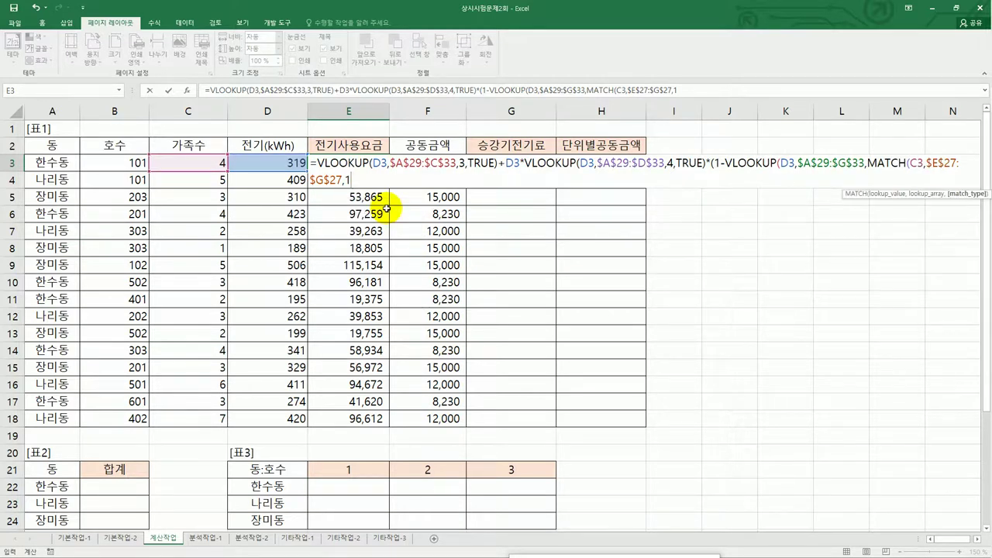
pyautogui.write(')')
# Add 4 to the MATCH result as the column index, and close the third VLOOKUP and the outer parenthesis.
pyautogui.scroll(-6, 384, 264)
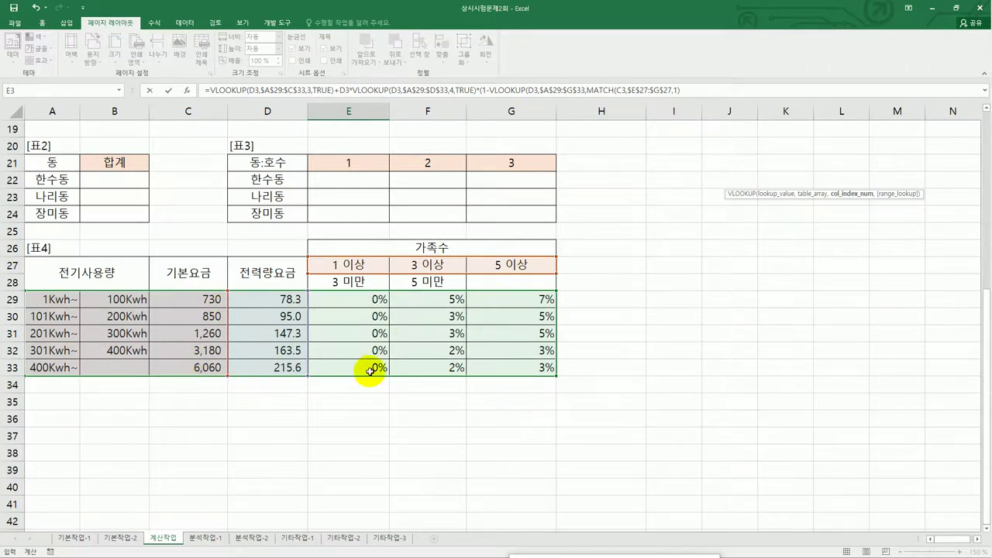
pyautogui.scroll(6, 418, 364)
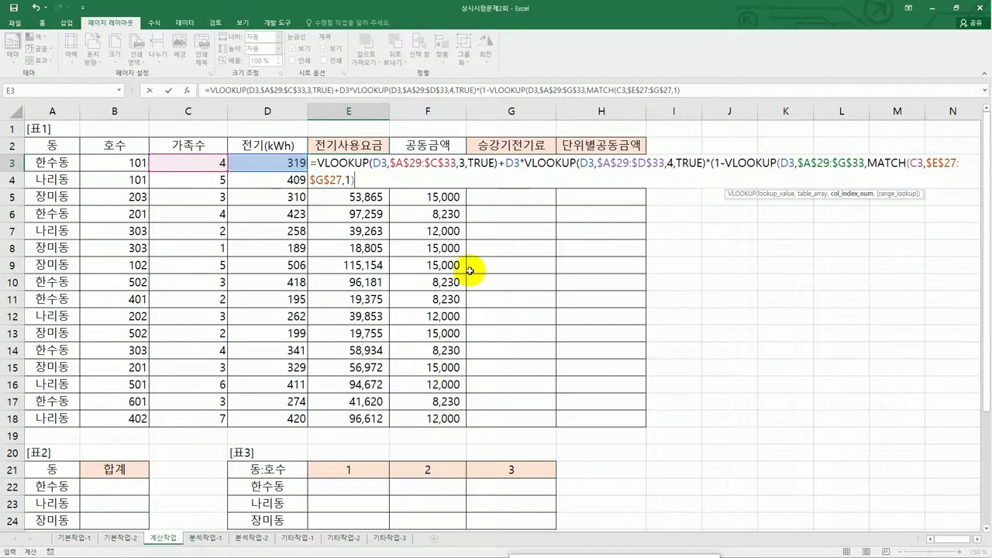
pyautogui.write('+4)')
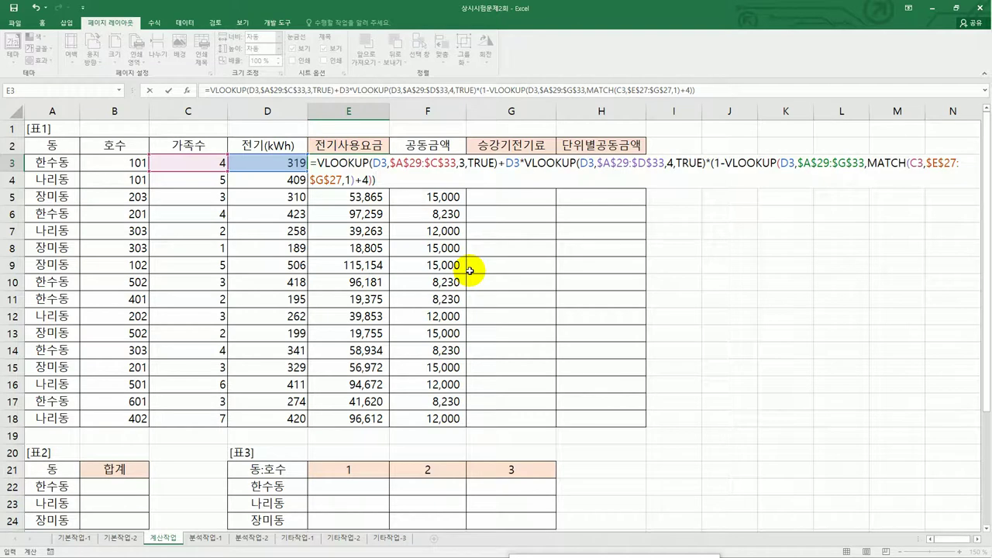
# Commit the 전기사용요금 formula in E3 and fill it down through E18.
pyautogui.press('Return')
pyautogui.click(369, 165)
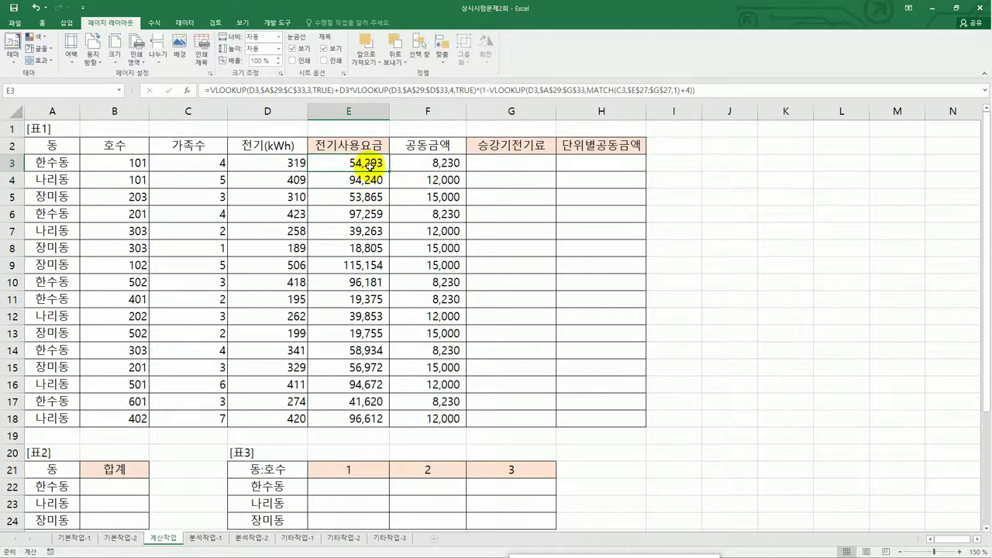
pyautogui.moveTo(389, 171); pyautogui.dragTo(389, 418)
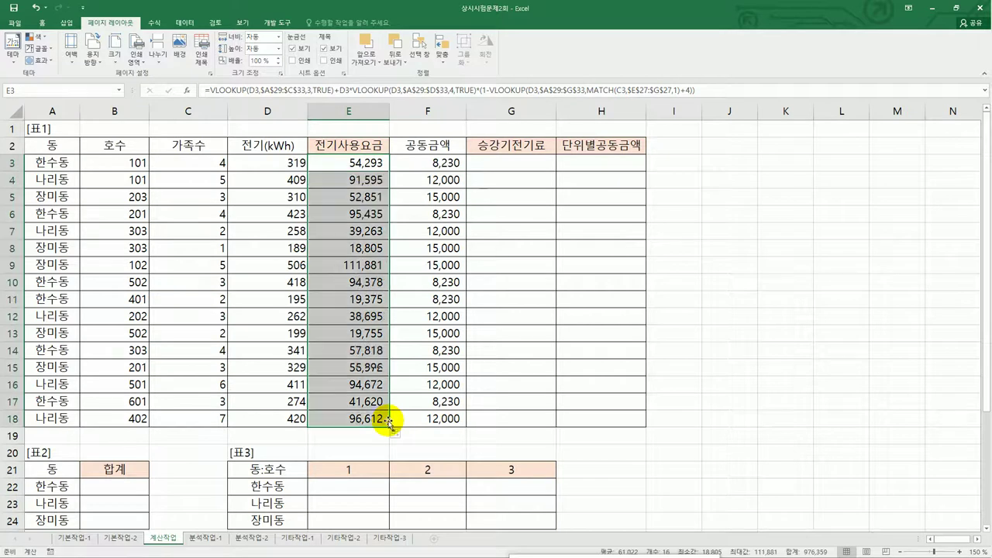
pyautogui.click(365, 162)
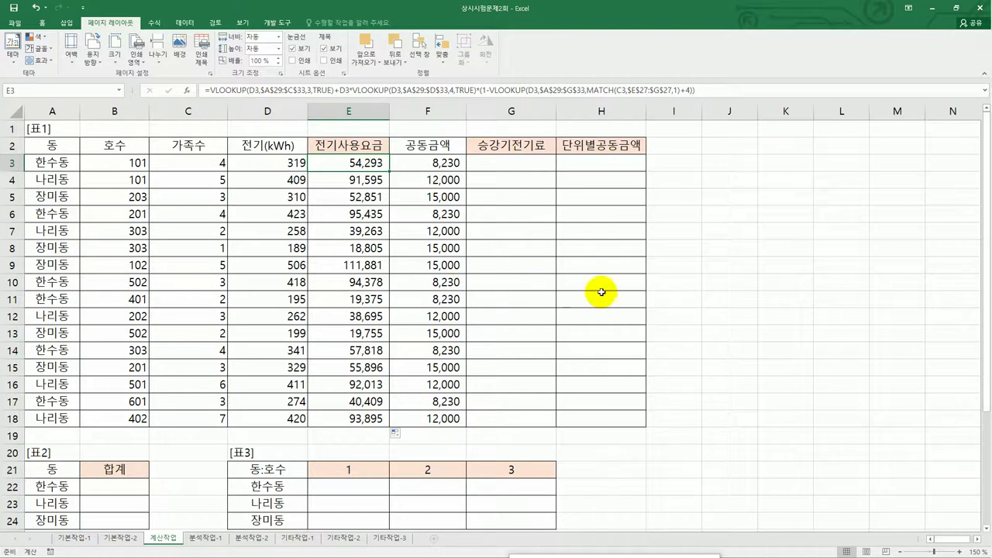
# Select the first 승강기전기료 cell G3, open the Visual Basic editor and insert a new module.
pyautogui.click(529, 166)
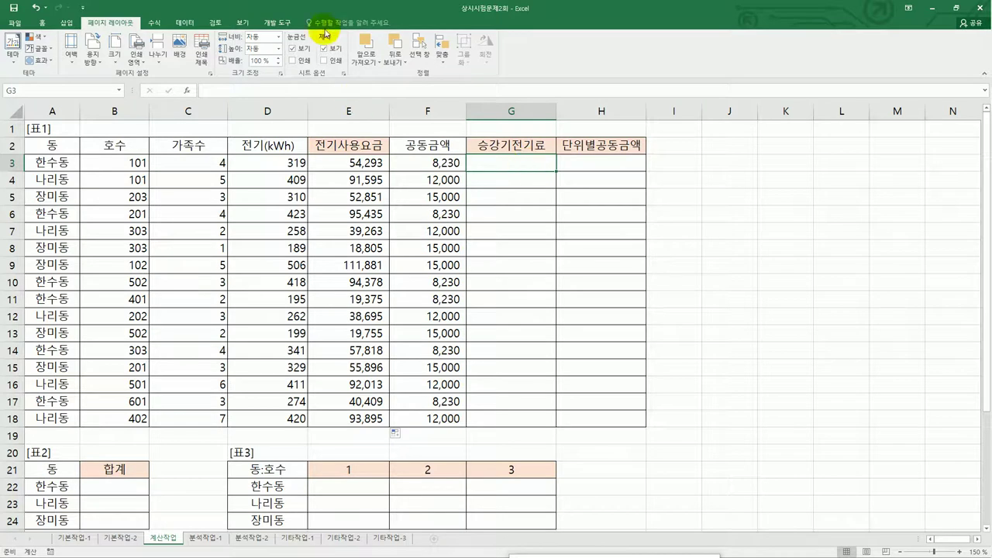
pyautogui.click(276, 23)
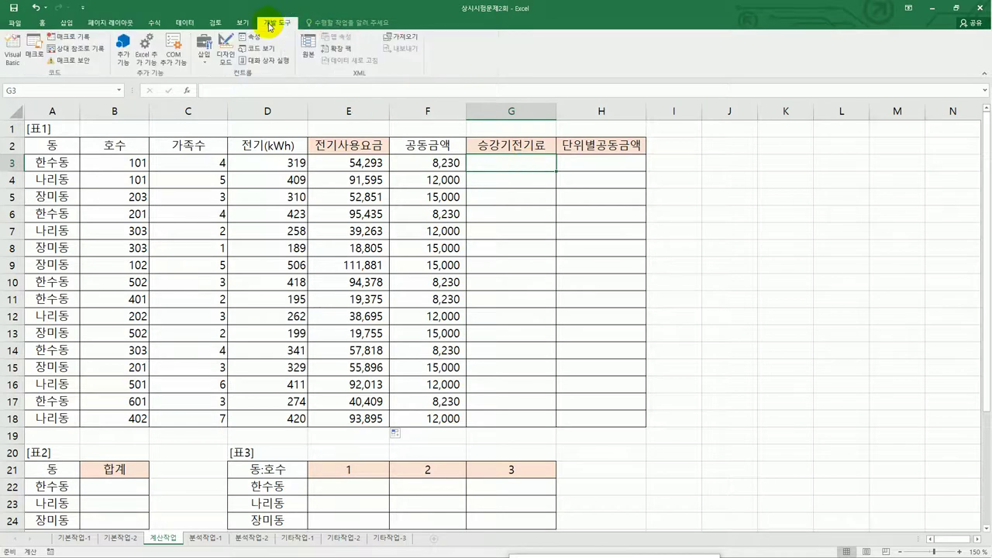
pyautogui.click(13, 56)
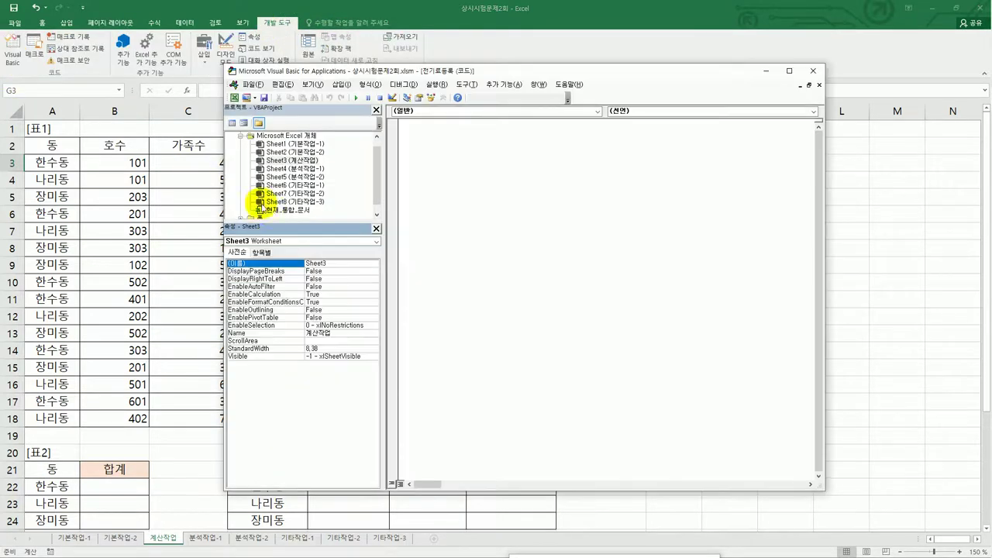
pyautogui.click(341, 84)
pyautogui.click(332, 126)
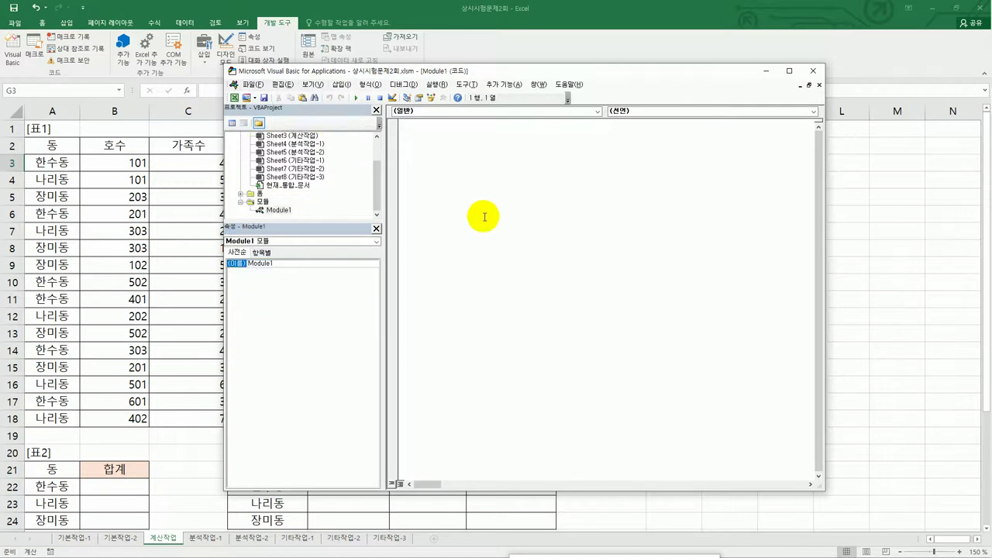
# Declare the public function fn승강기전기료 with the arguments 공동금액 and 호수 in Module1.
pyautogui.write('public function fn승강ㄱ')
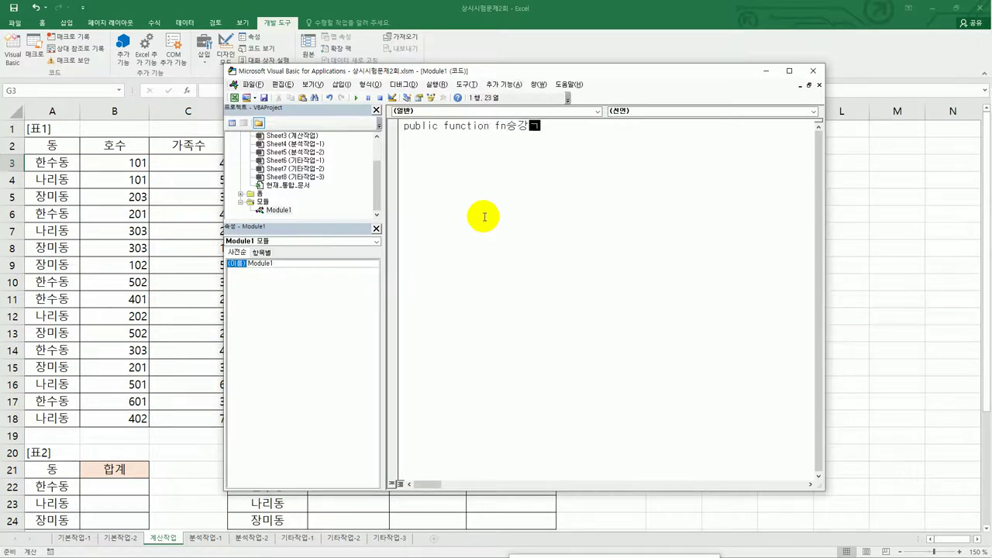
pyautogui.write('전기료(ㄱ공동금액,')
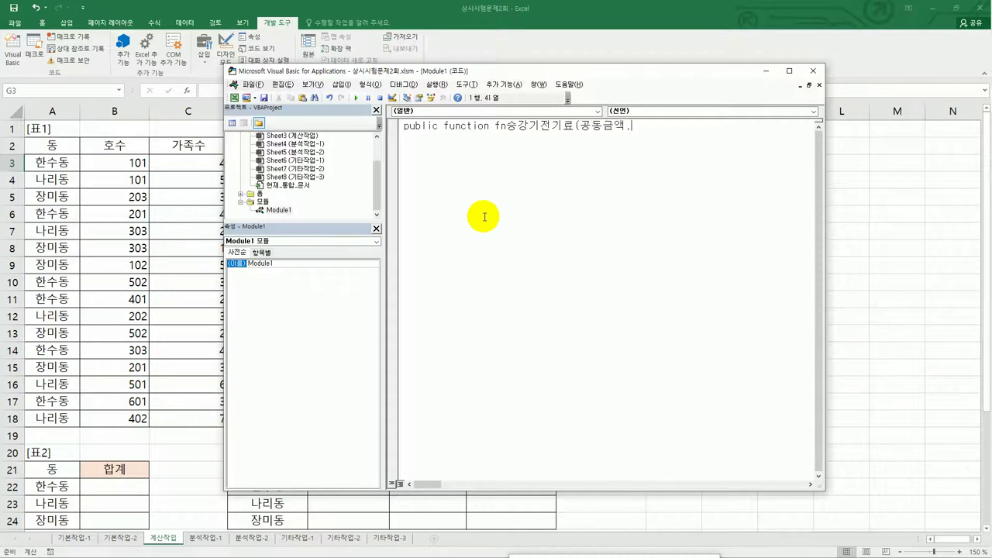
pyautogui.write('호수)')
pyautogui.press('Return')
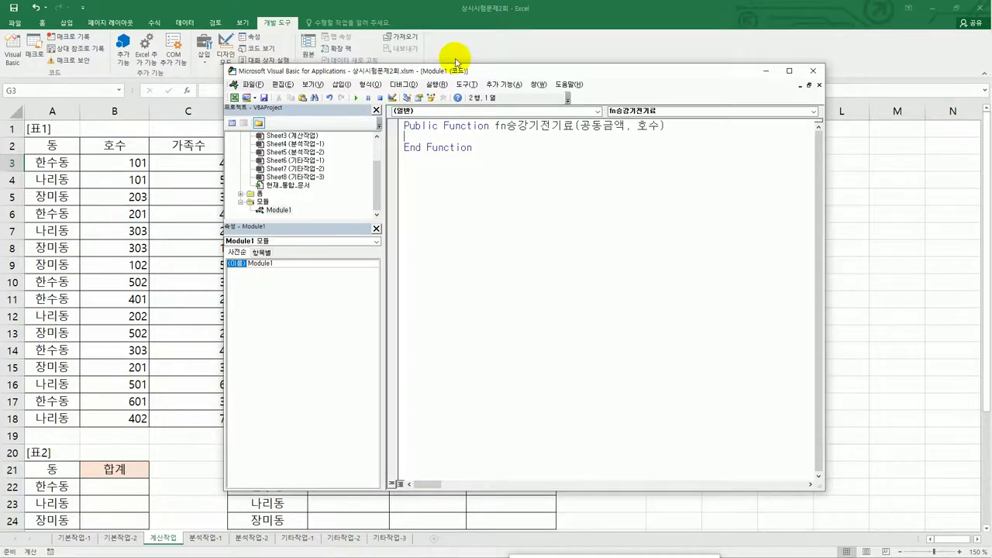
pyautogui.moveTo(523, 77); pyautogui.dragTo(551, 87)
# Begin an indented If statement inside the function with the condition Left(호수, 1) <= 2 followed by Or.
pyautogui.press('Tab')
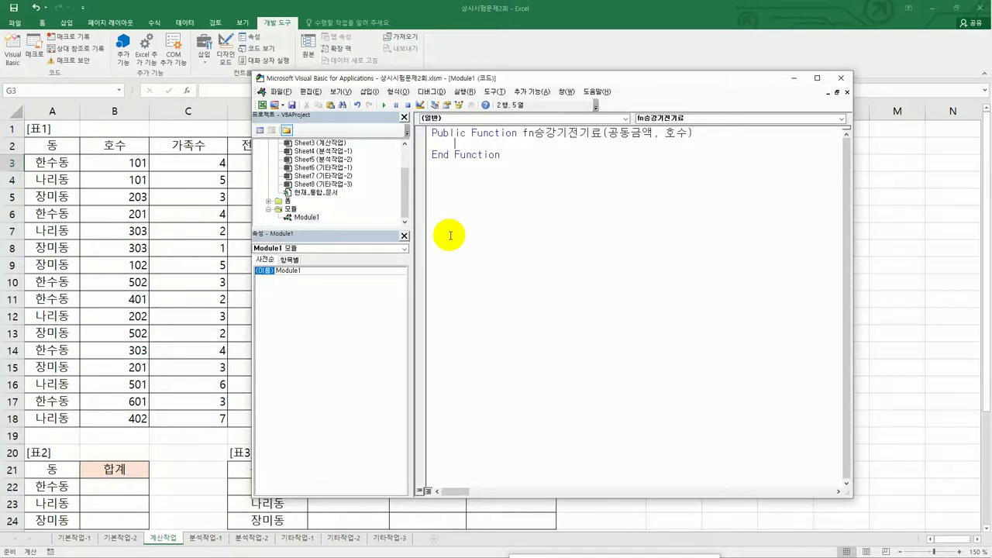
pyautogui.write('ㅎ')
pyautogui.press('BackSpace')
pyautogui.write('if left(호')
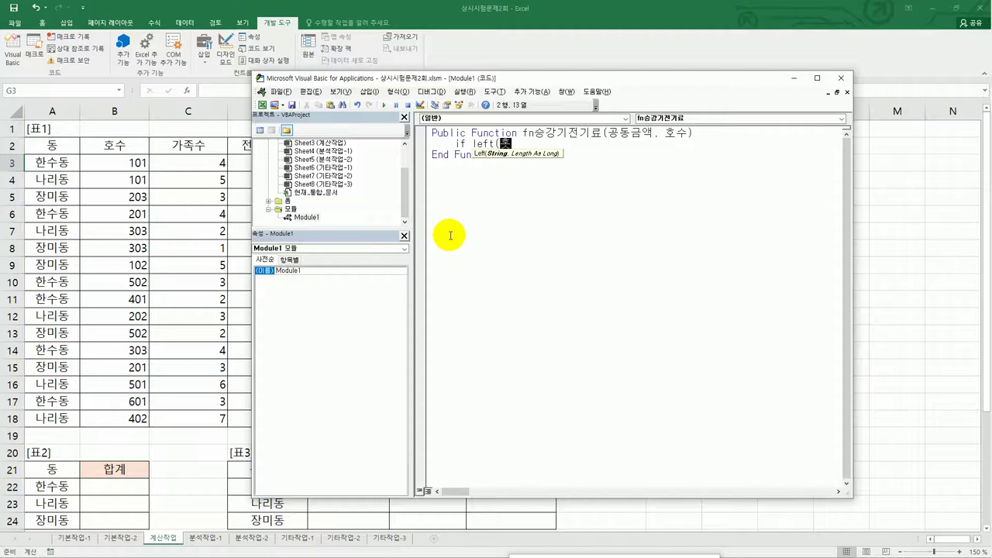
pyautogui.write('수,1)')
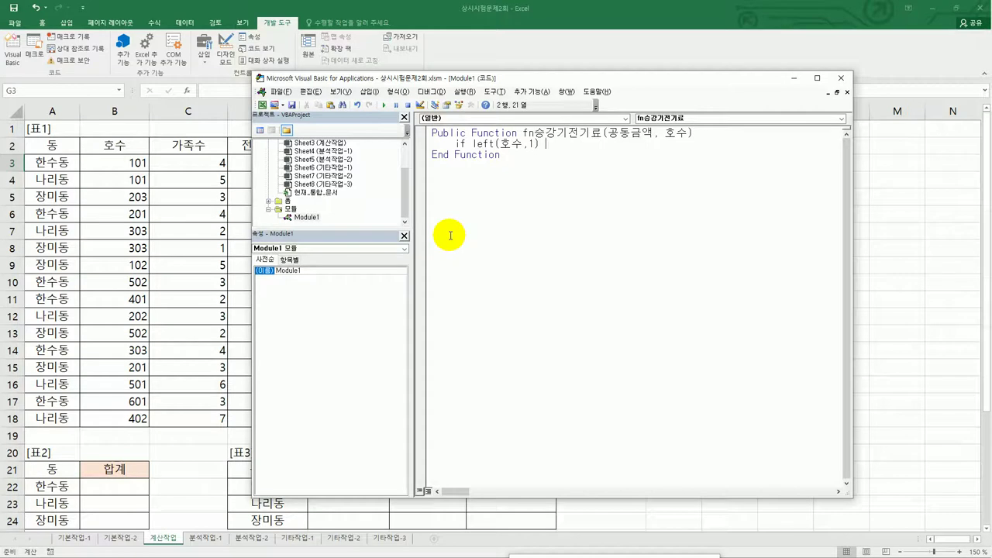
pyautogui.write('<=')
pyautogui.write('2,')
pyautogui.press('BackSpace')
pyautogui.write('무')
pyautogui.press('BackSpace')
pyautogui.press('Hangul')
pyautogui.write('and')
pyautogui.press('BackSpace')
pyautogui.press('BackSpace')
pyautogui.press('BackSpace')
pyautogui.press('BackSpace')
pyautogui.write('or')
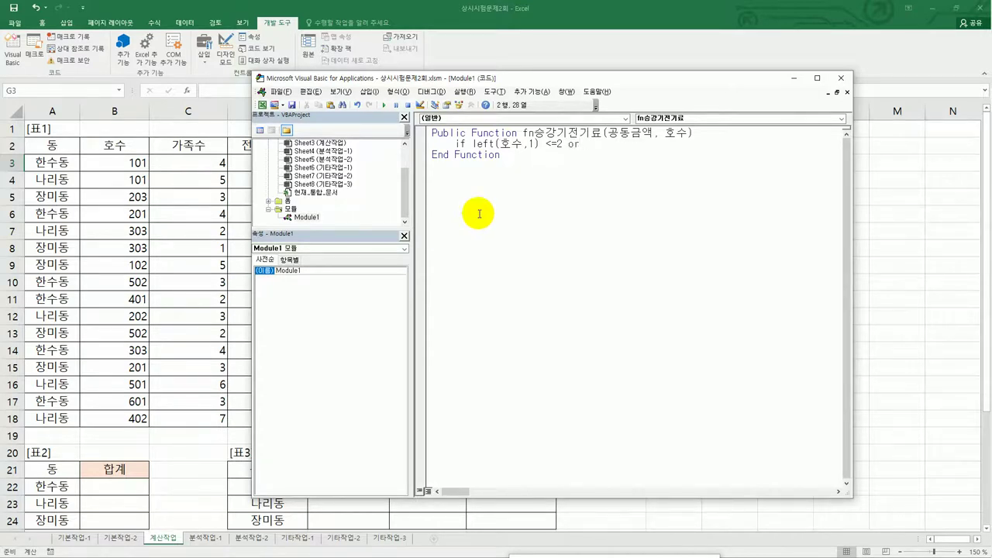
# Complete the If condition with 공동금액 <= 10000 and Then.
pyautogui.write(' rhd')
pyautogui.press('BackSpace')
pyautogui.press('BackSpace')
pyautogui.press('BackSpace')
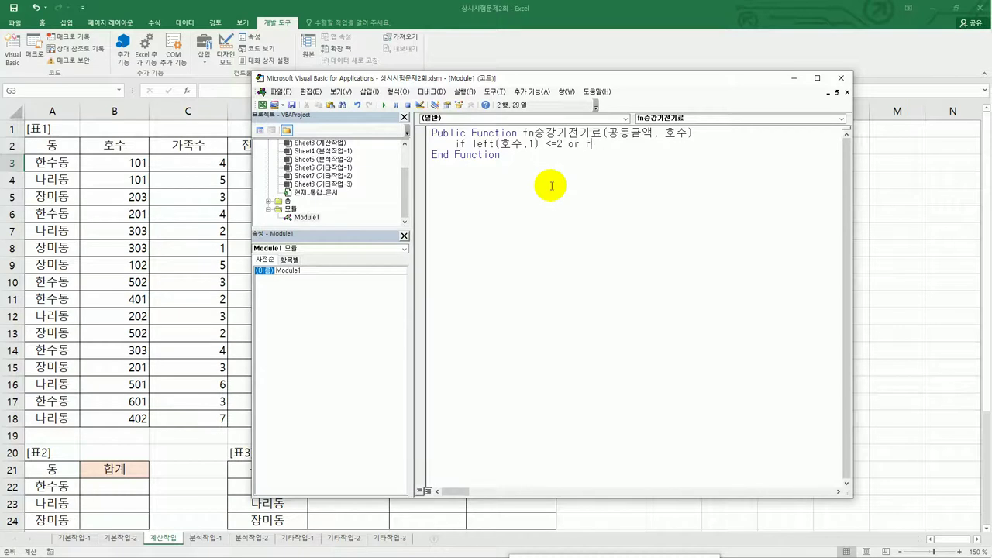
pyautogui.write('ㄱㅎㅇㄷ동')
pyautogui.press('BackSpace')
pyautogui.press('BackSpace')
pyautogui.press('BackSpace')
pyautogui.press('BackSpace')
pyautogui.press('BackSpace')
pyautogui.write('공도')
pyautogui.write('ㅇ금액')
pyautogui.write(' <=1000')
pyautogui.write('0 ')
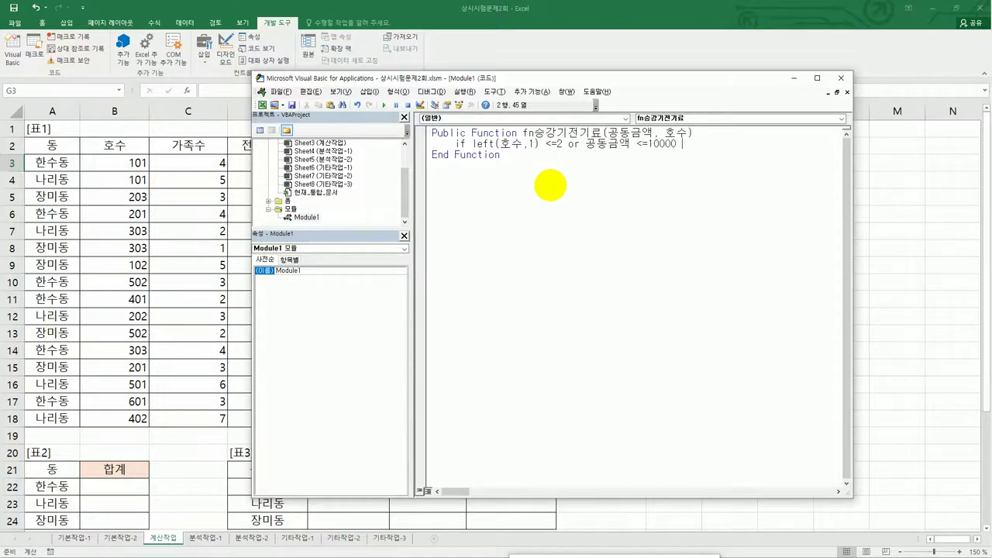
pyautogui.write('then')
pyautogui.press('Return')
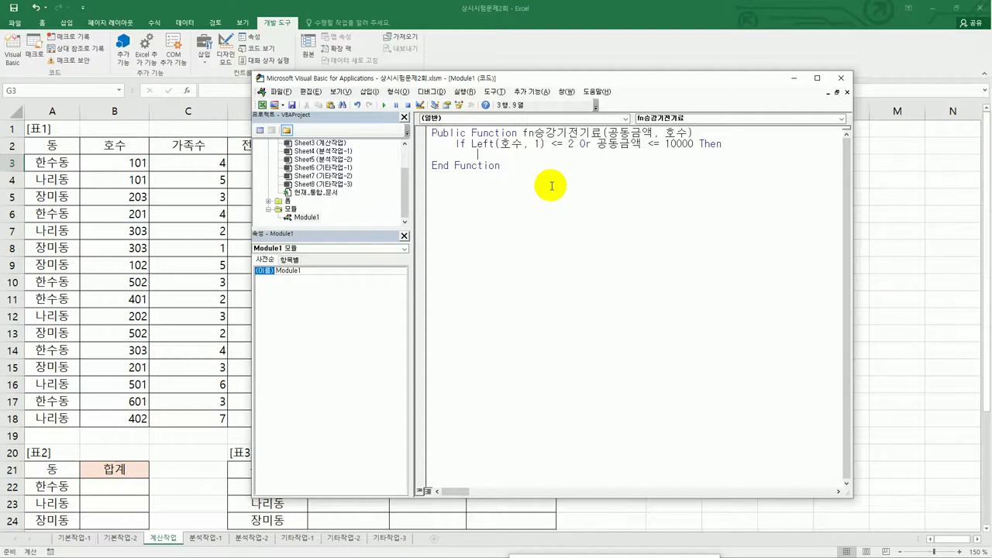
# Assign 공동금액 * 0.3 to fn승강기전기료 in the If branch.
pyautogui.write('fn승강기')
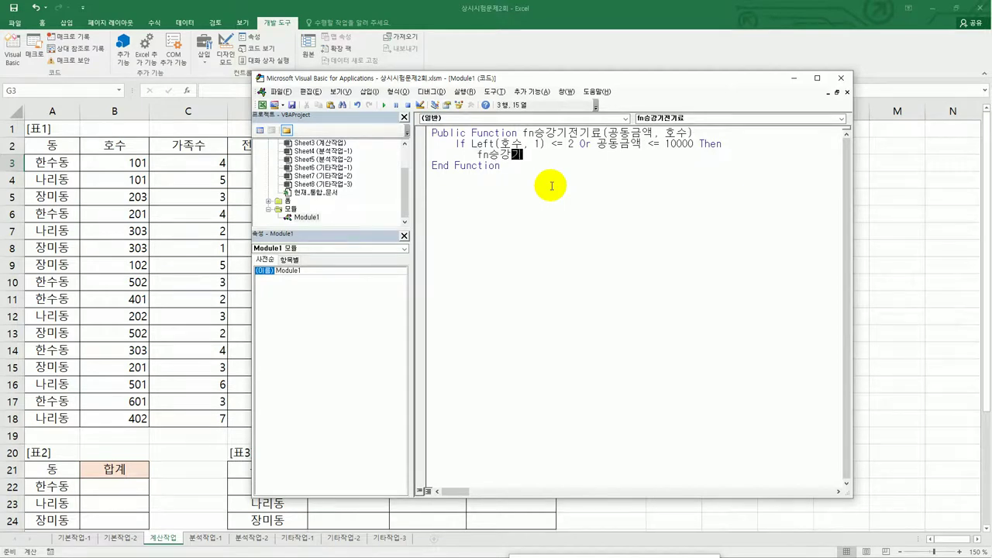
pyautogui.write('전기료 = 공동금액 *')
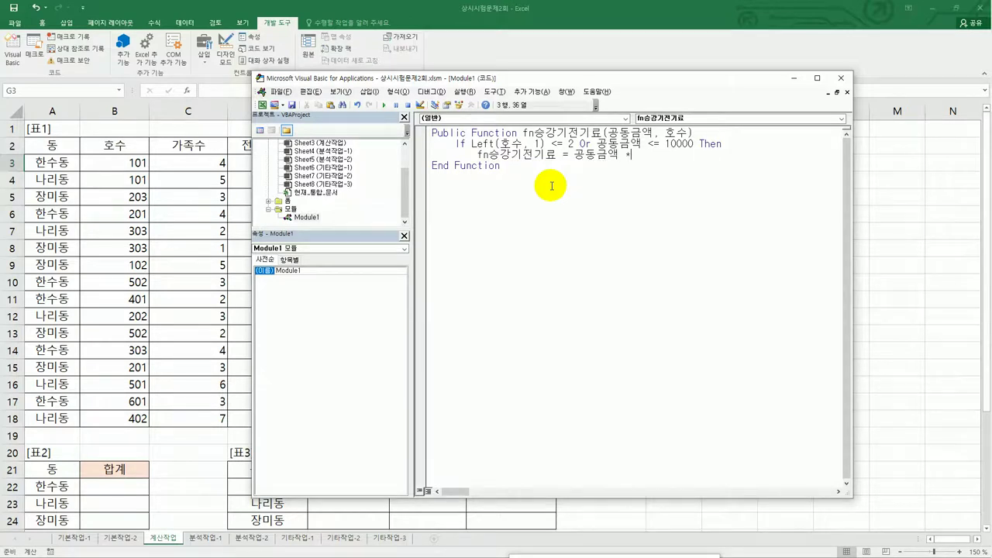
pyautogui.write(' 0.3')
pyautogui.press('Return')
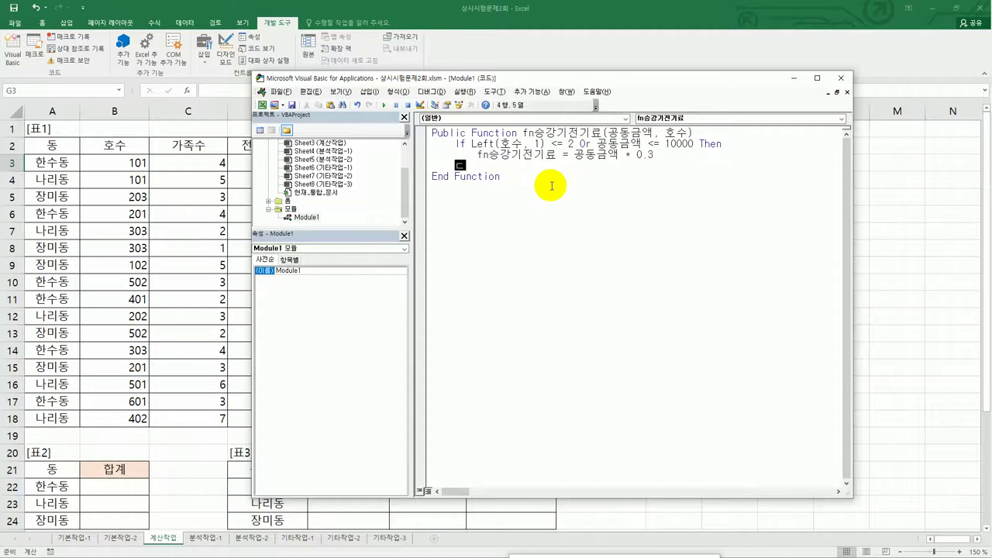
# Add an Else branch with a copy of the assignment line, changing its multiplier to 0.4.
pyautogui.write('else')
pyautogui.press('Return')
pyautogui.press('Up')
pyautogui.press('Up')
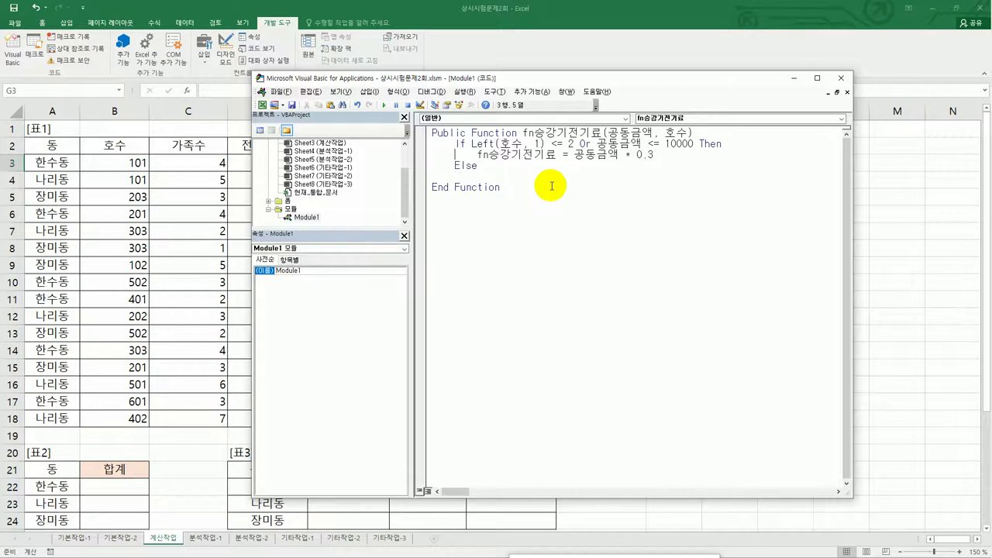
pyautogui.hotkey('shift', 'End')
pyautogui.hotkey('ctrl', 'c')
pyautogui.hotkey('ctrl', 'End')
pyautogui.click(552, 186)
pyautogui.press('Up')
pyautogui.hotkey('ctrl', 'v')
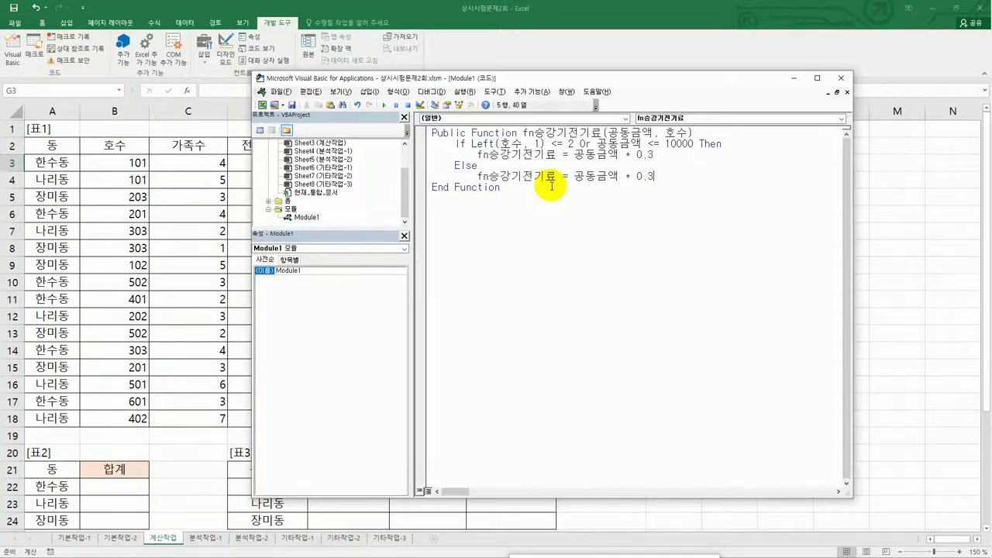
pyautogui.press('BackSpace')
pyautogui.write('4')
# Close the condition with End If and add blank lines before and after the If block.
pyautogui.press('Return')
pyautogui.press('BackSpace')
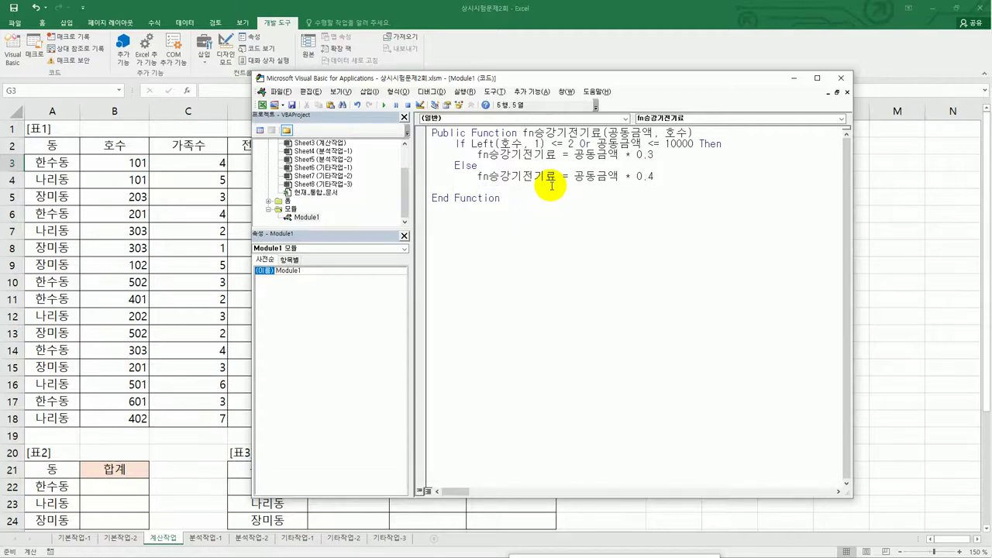
pyautogui.write('end if')
pyautogui.press('Return')
pyautogui.press('Up')
pyautogui.press('Up')
pyautogui.press('Up')
pyautogui.press('Up')
pyautogui.press('Up')
pyautogui.press('Up')
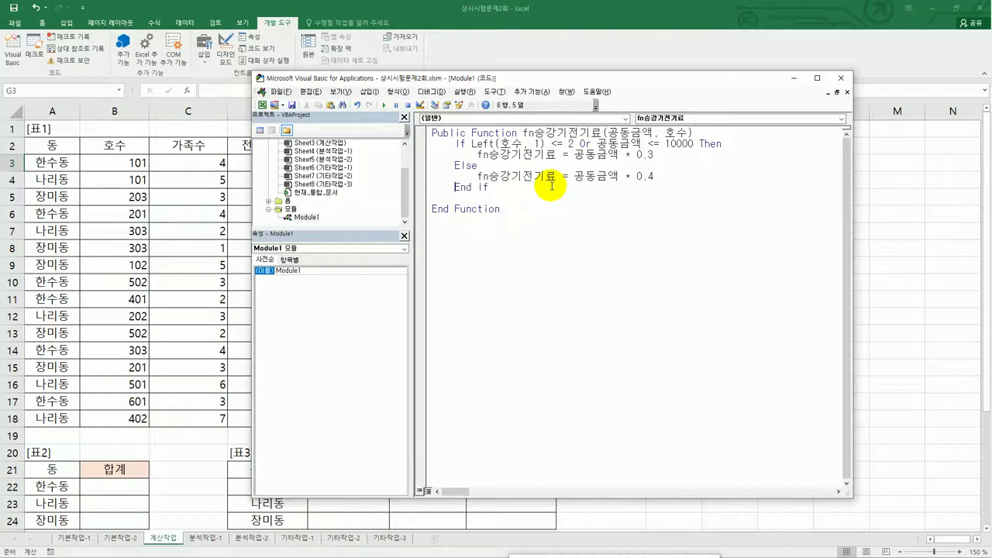
pyautogui.press('End')
pyautogui.press('Return')
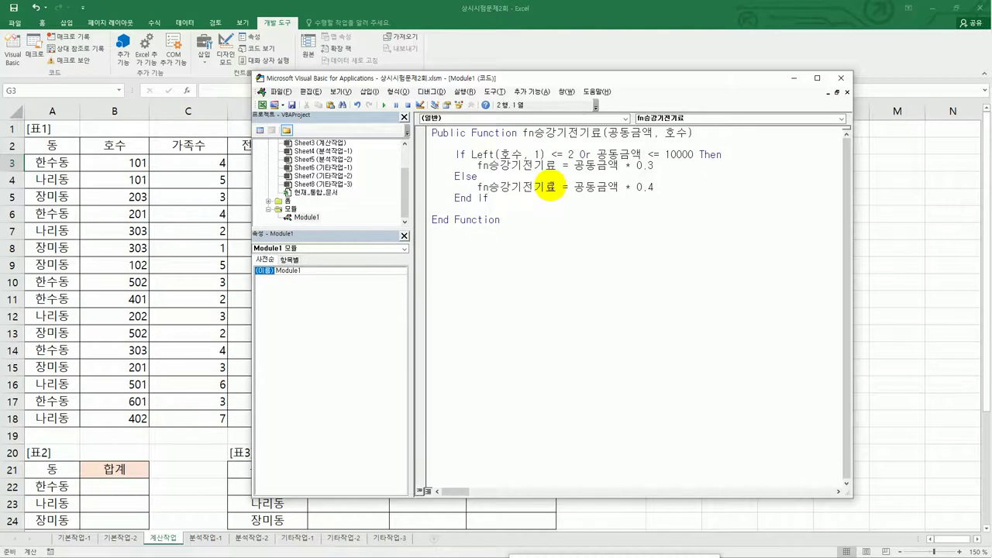
pyautogui.hotkey('ctrl', 'End')
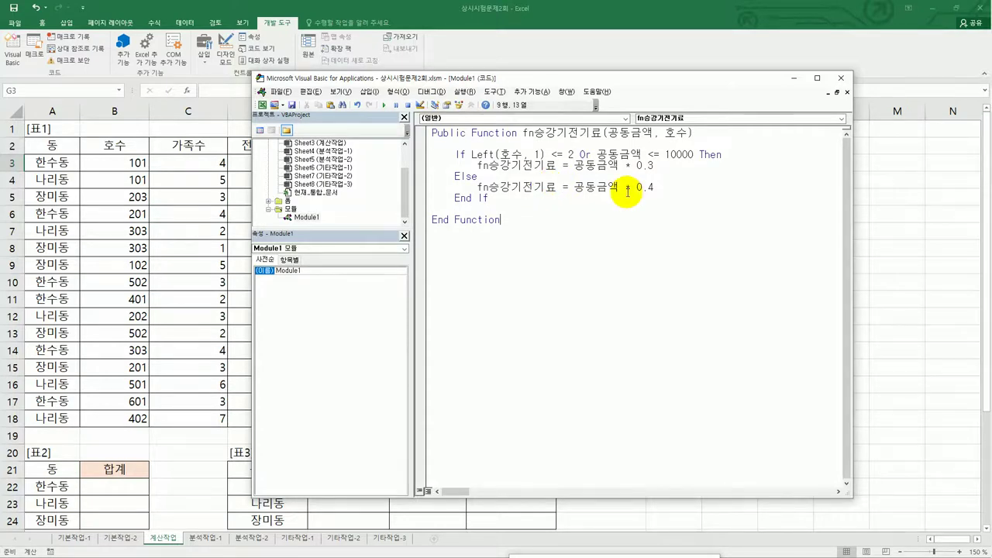
# Return to the worksheet and insert the user-defined function fn승강기전기료 (category 사용자 정의) into G3.
pyautogui.click(838, 77)
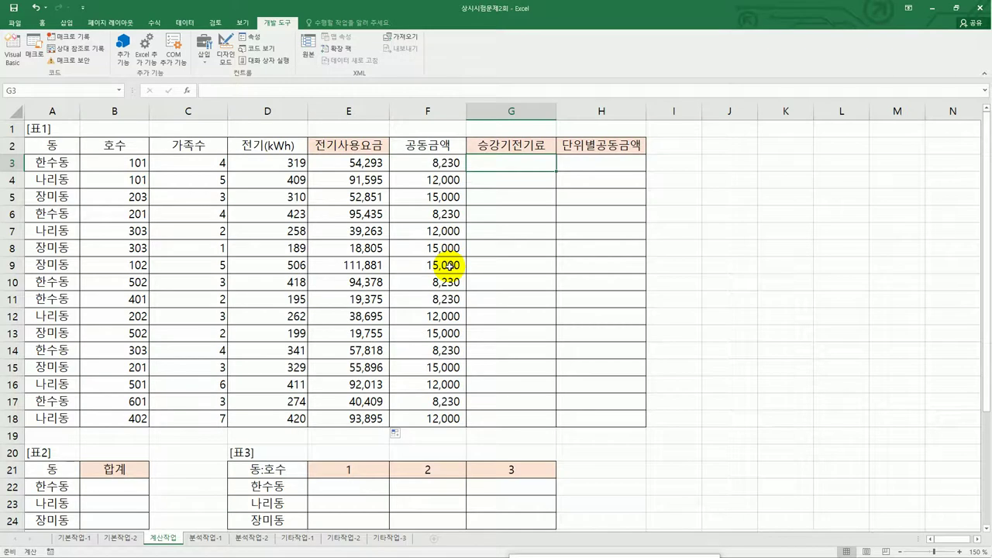
pyautogui.click(188, 92)
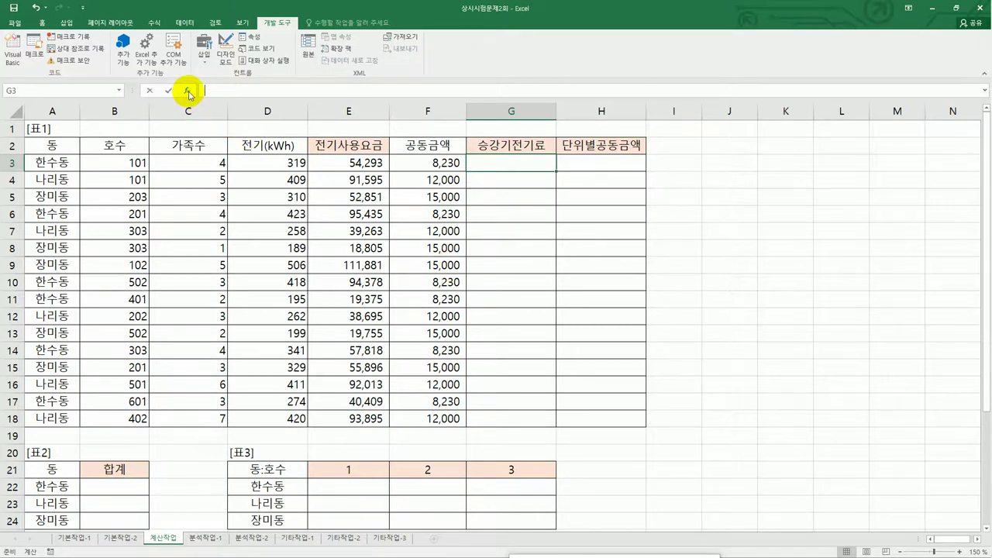
pyautogui.click(511, 214)
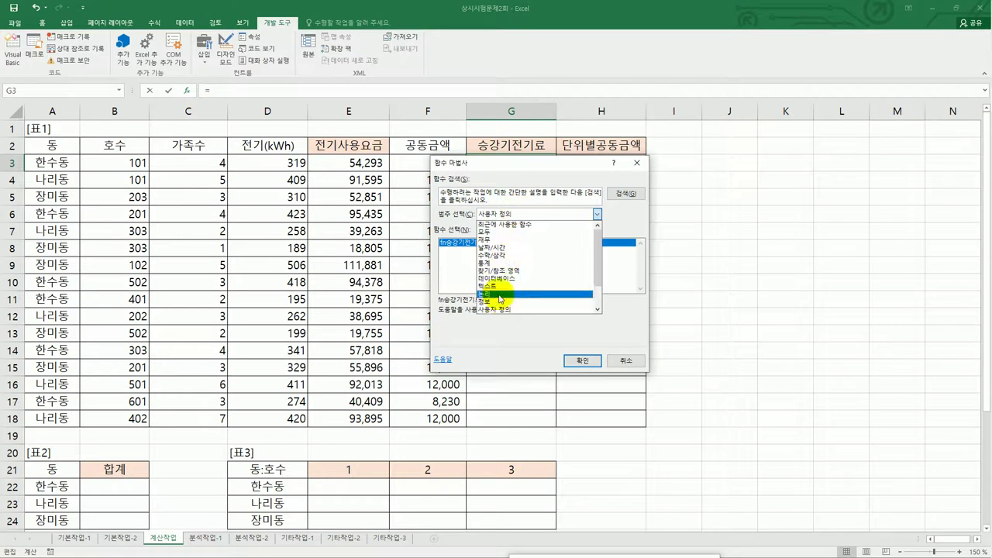
pyautogui.click(503, 309)
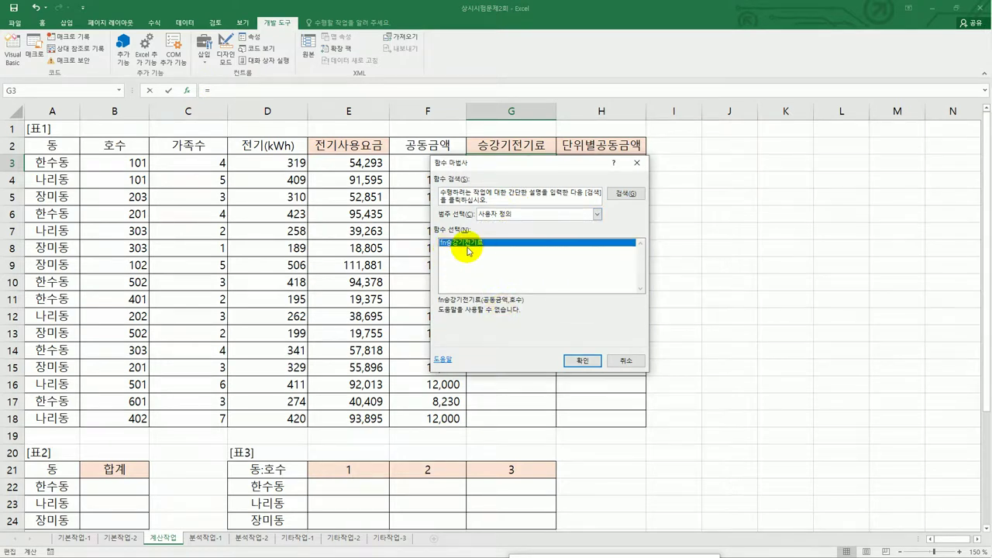
pyautogui.click(575, 359)
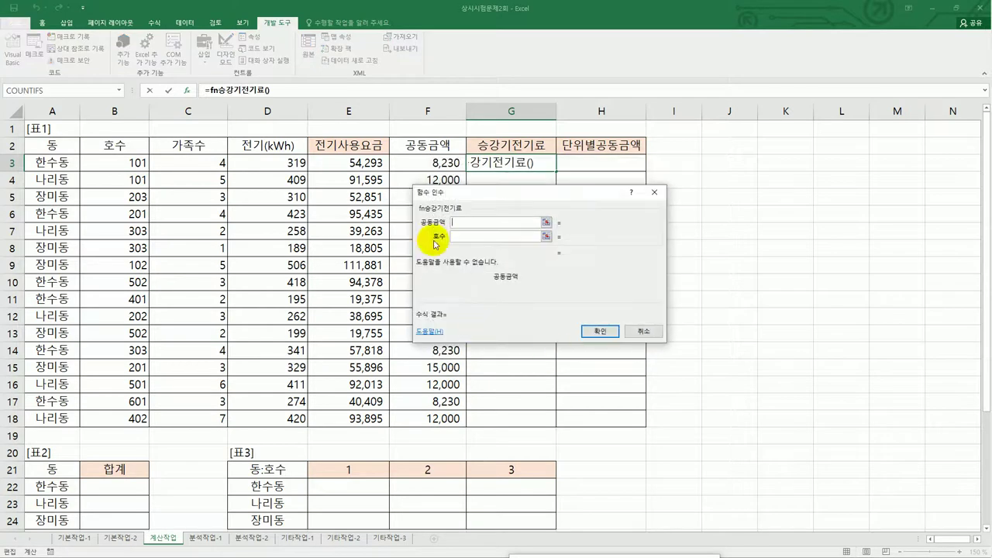
# Set the function's 공동금액 argument to F3 and 호수 to B3, and confirm the formula.
pyautogui.click(410, 159)
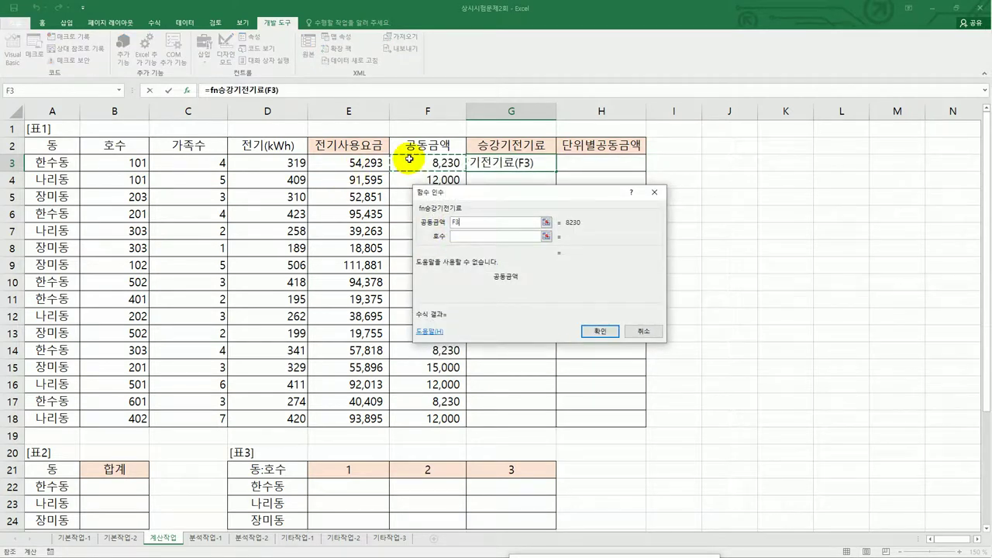
pyautogui.click(492, 236)
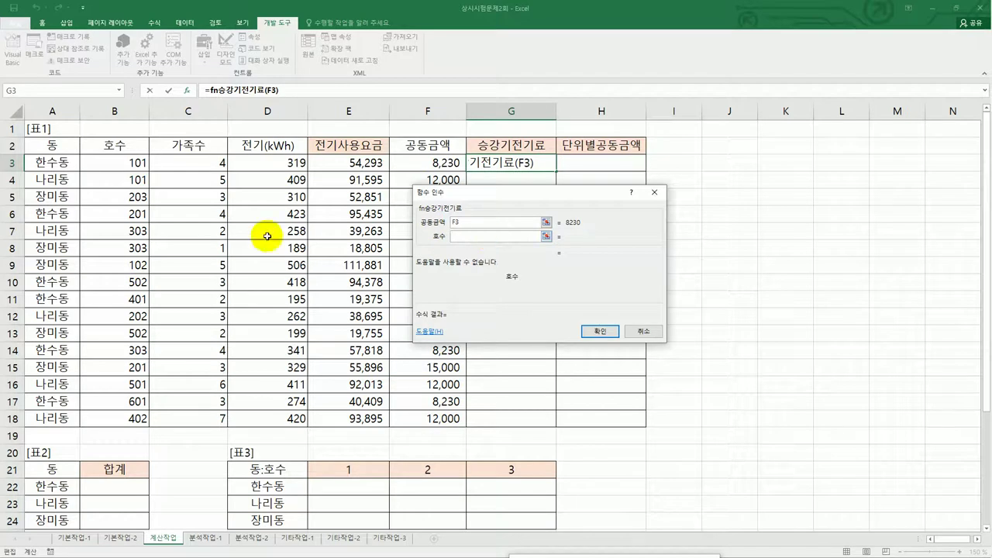
pyautogui.click(131, 163)
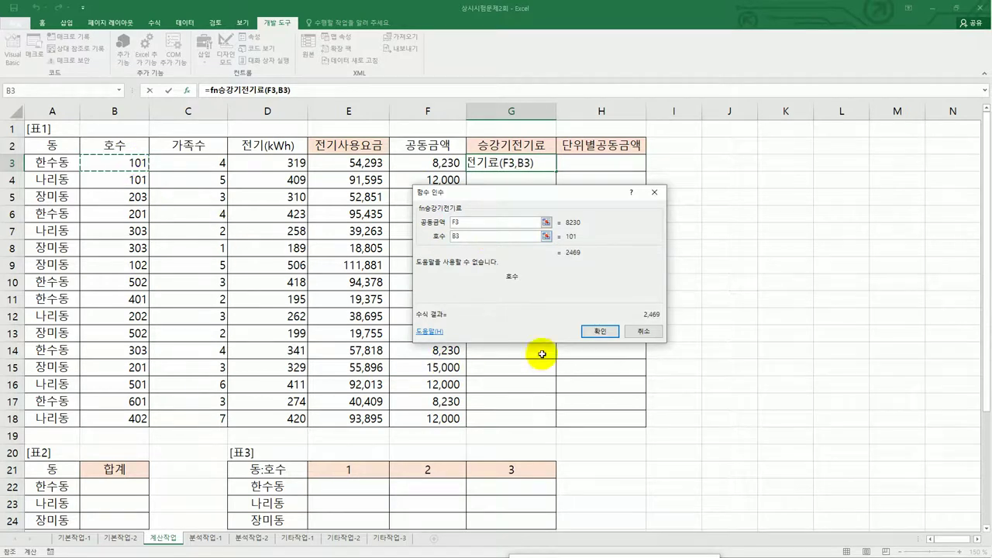
pyautogui.click(603, 333)
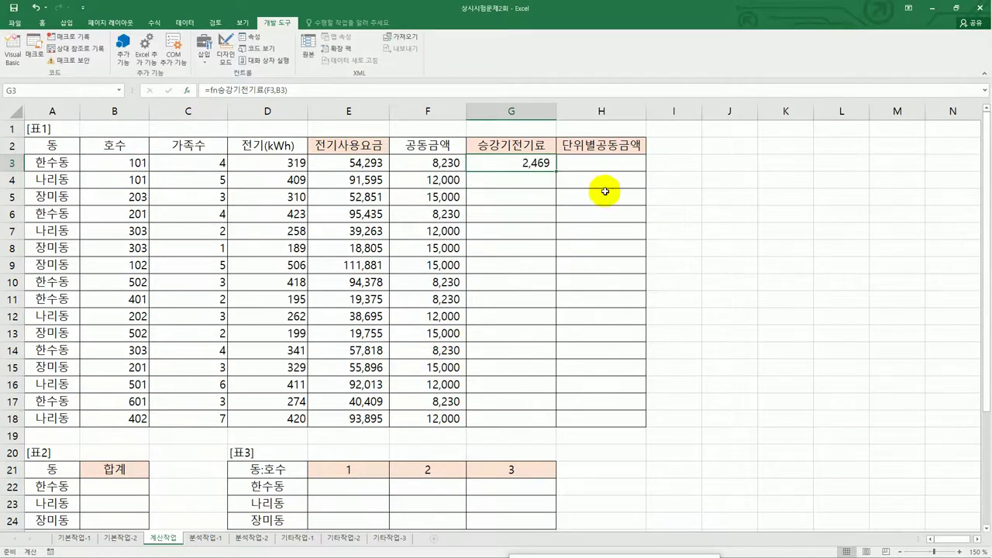
# Copy the fn승강기전기료 formula from G3 down through G18.
pyautogui.moveTo(555, 171); pyautogui.dragTo(534, 424)
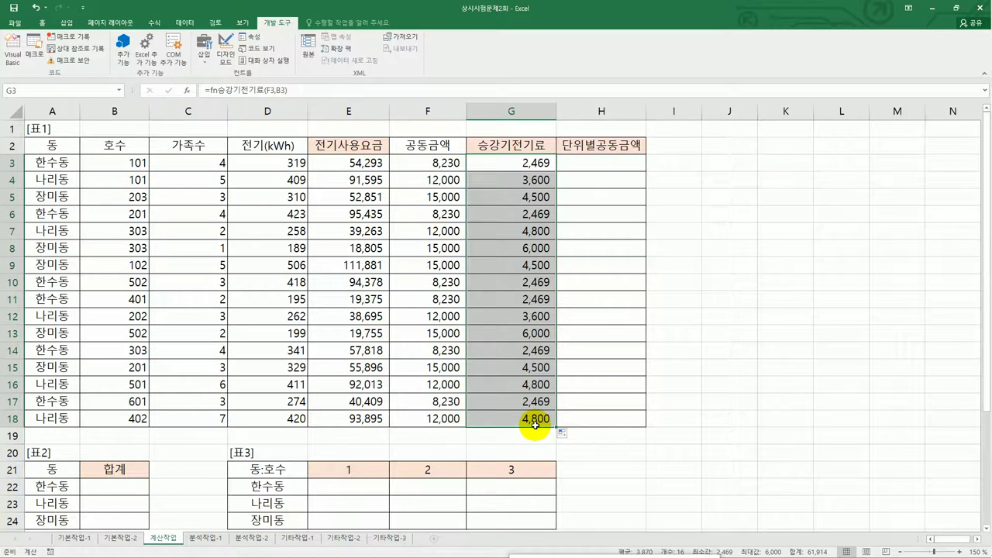
pyautogui.click(145, 169)
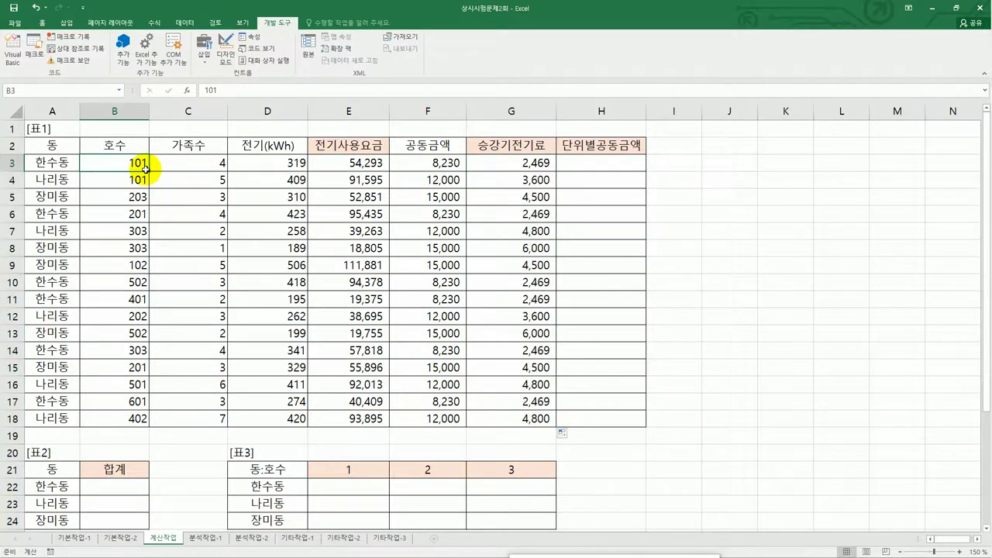
pyautogui.click(428, 160)
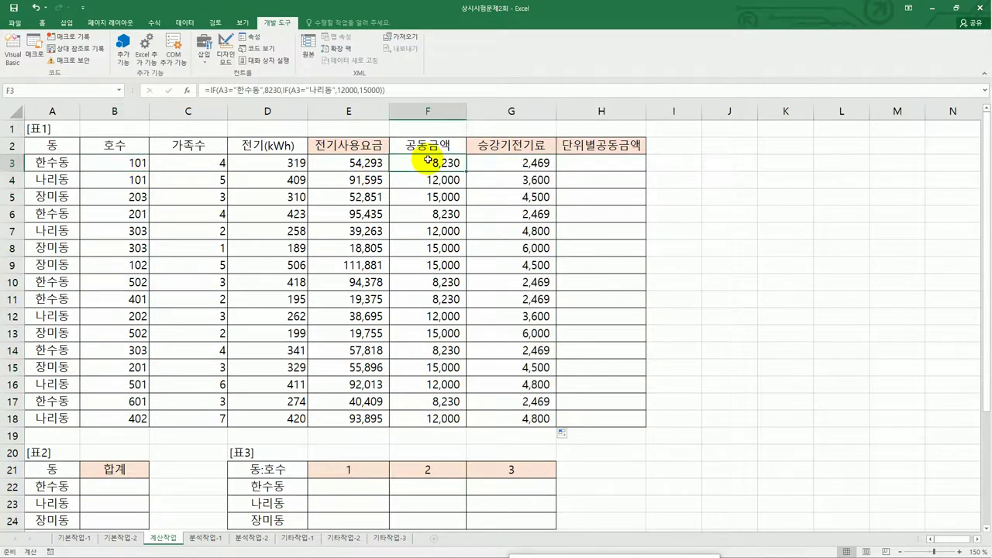
pyautogui.click(590, 164)
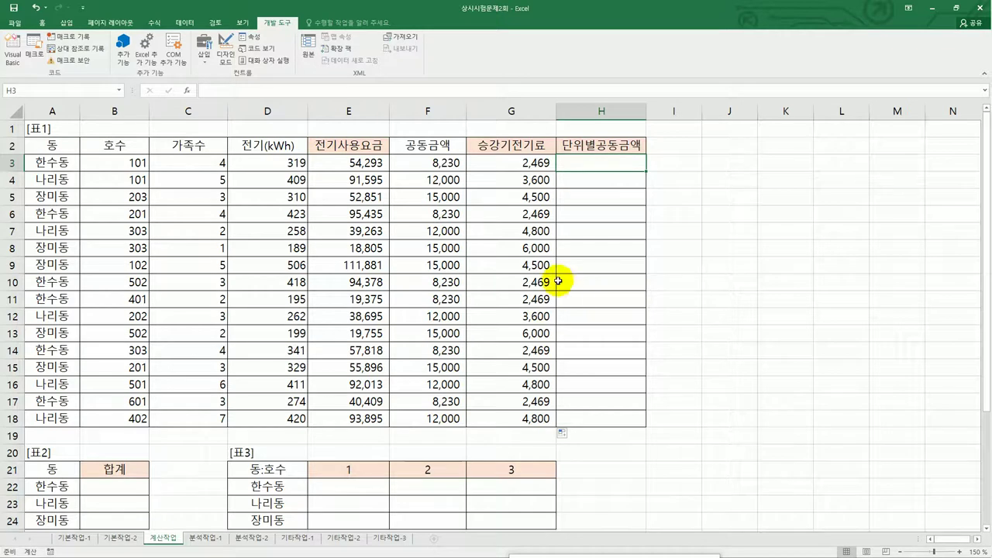
pyautogui.click(452, 163)
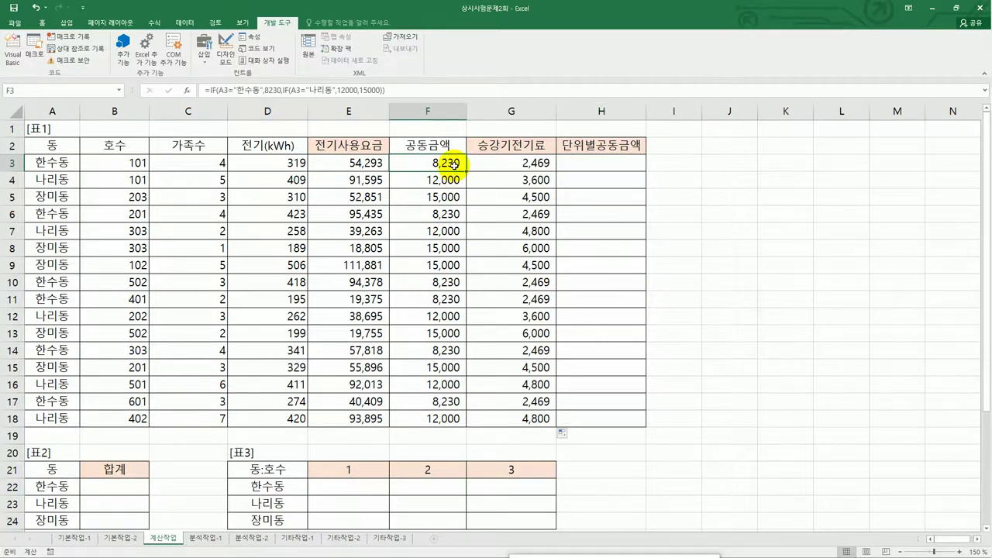
pyautogui.click(130, 166)
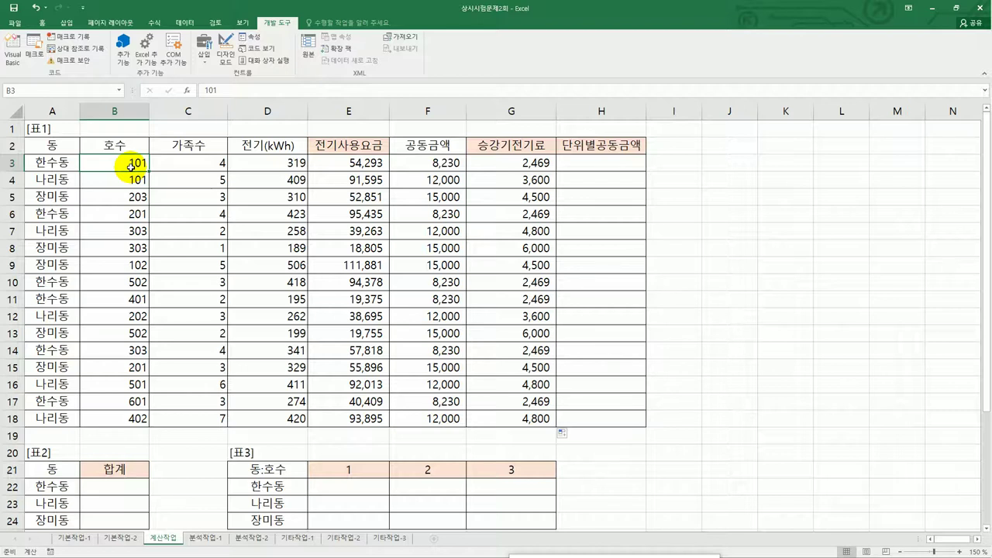
pyautogui.click(619, 168)
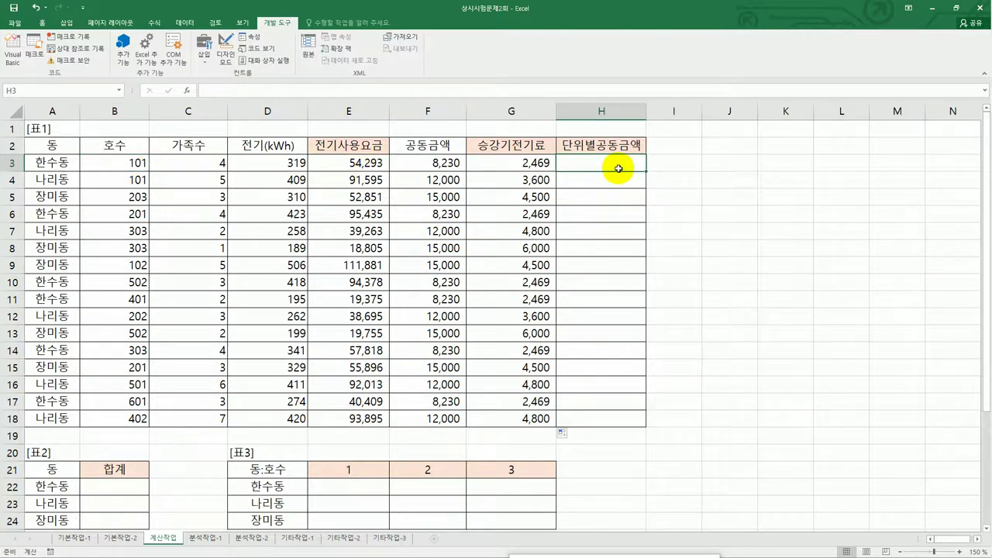
pyautogui.click(138, 165)
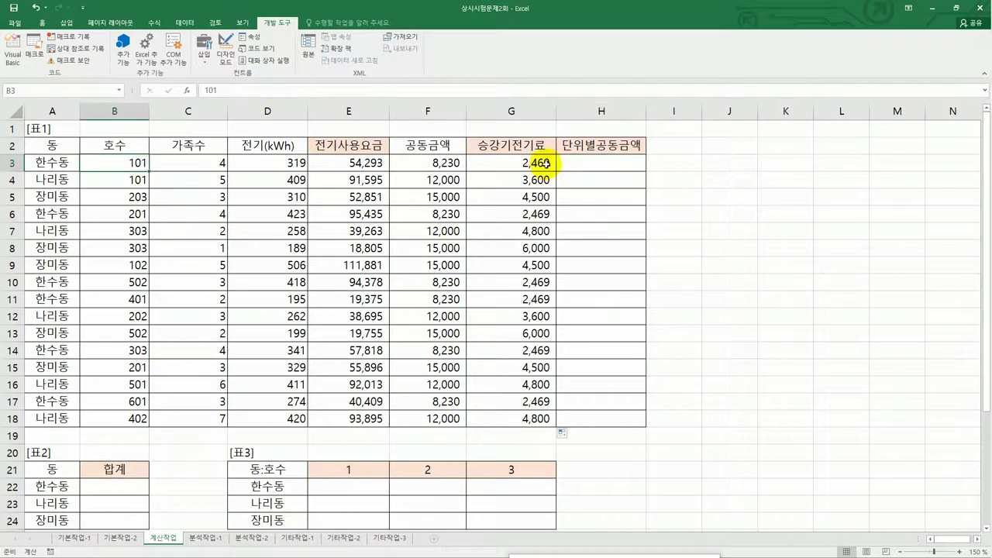
# Enter =RIGHT(B3,1) in H3 under 단위별공동금액 to extract the last digit of 호수.
pyautogui.click(589, 162)
pyautogui.write('=')
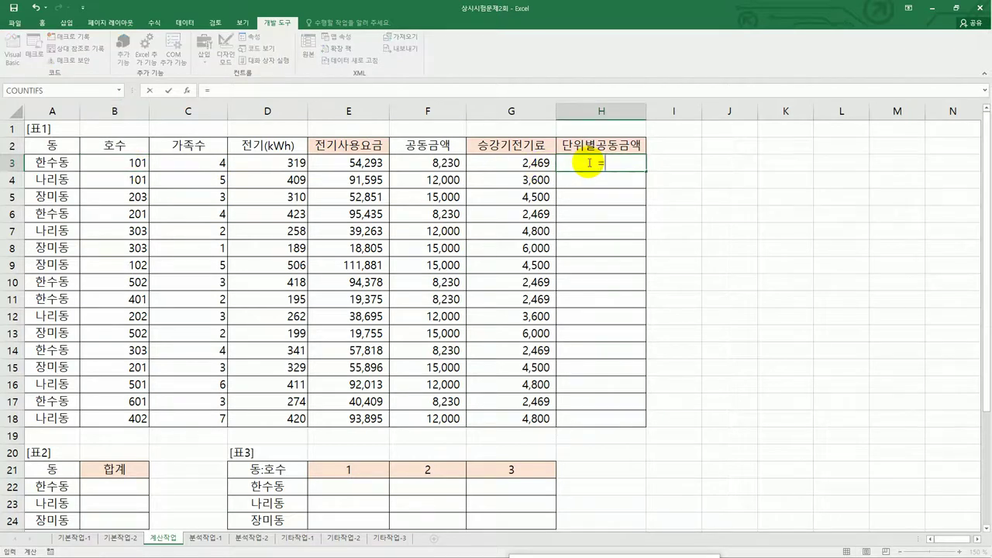
pyautogui.write('ri')
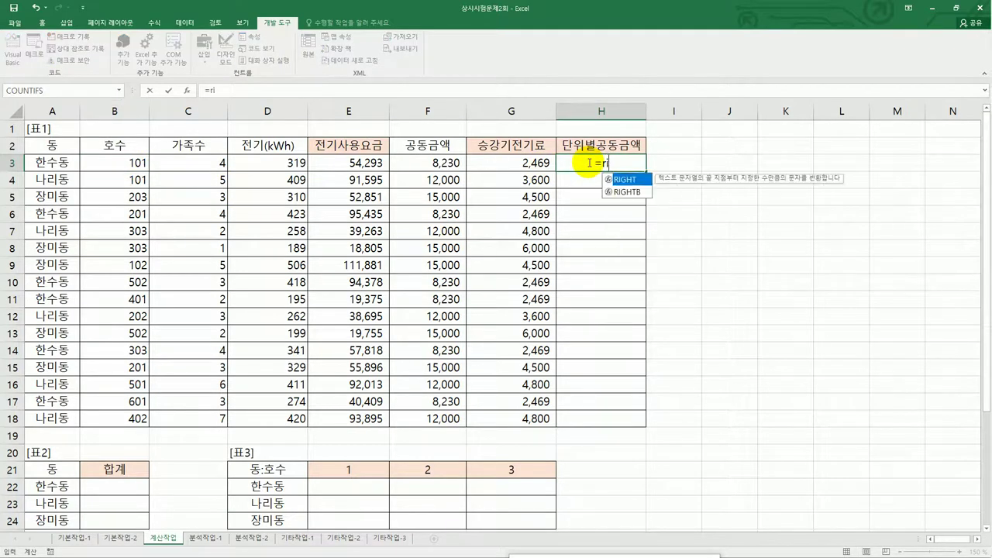
pyautogui.press('Tab')
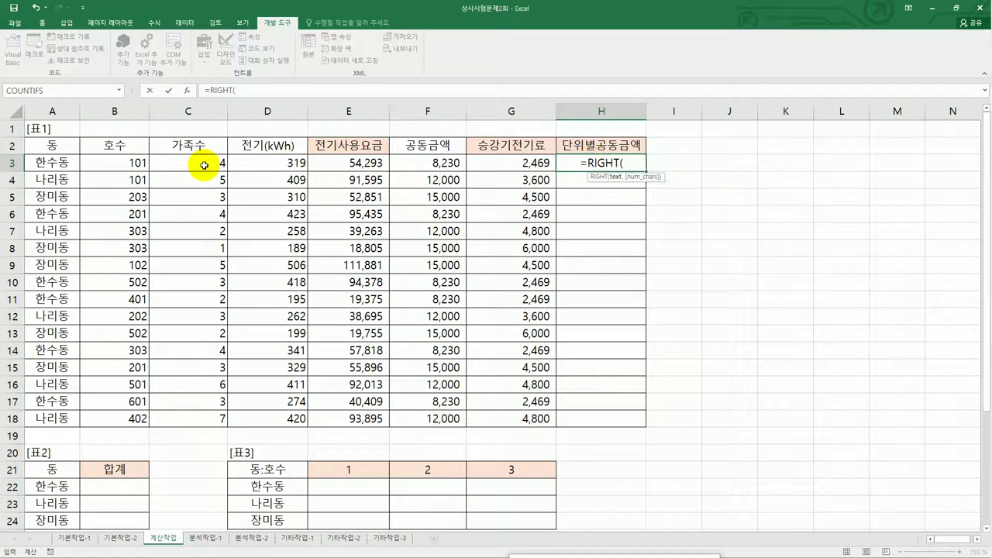
pyautogui.click(136, 163)
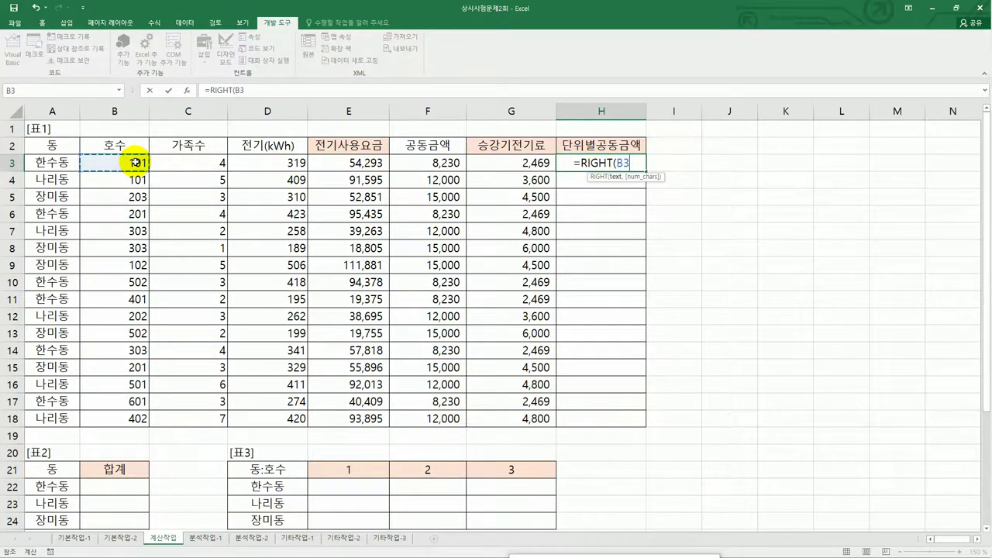
pyautogui.write(',1)')
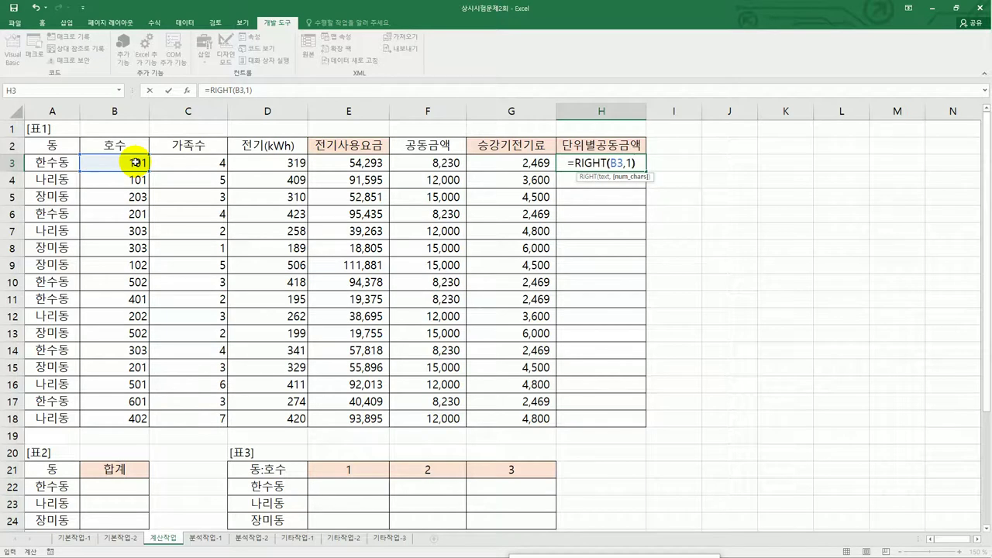
pyautogui.press('Return')
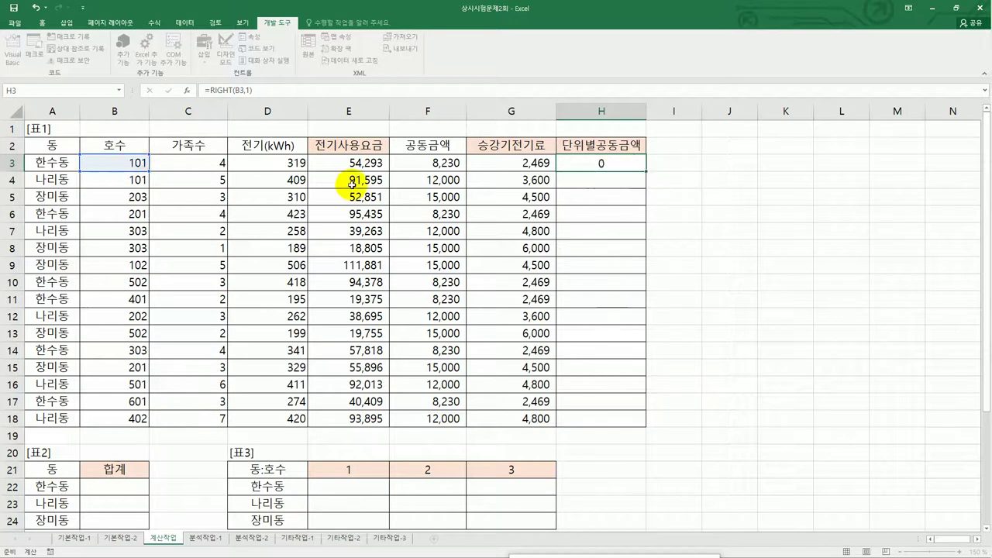
# Copy the RIGHT formula from H3 down through H18.
pyautogui.click(637, 163)
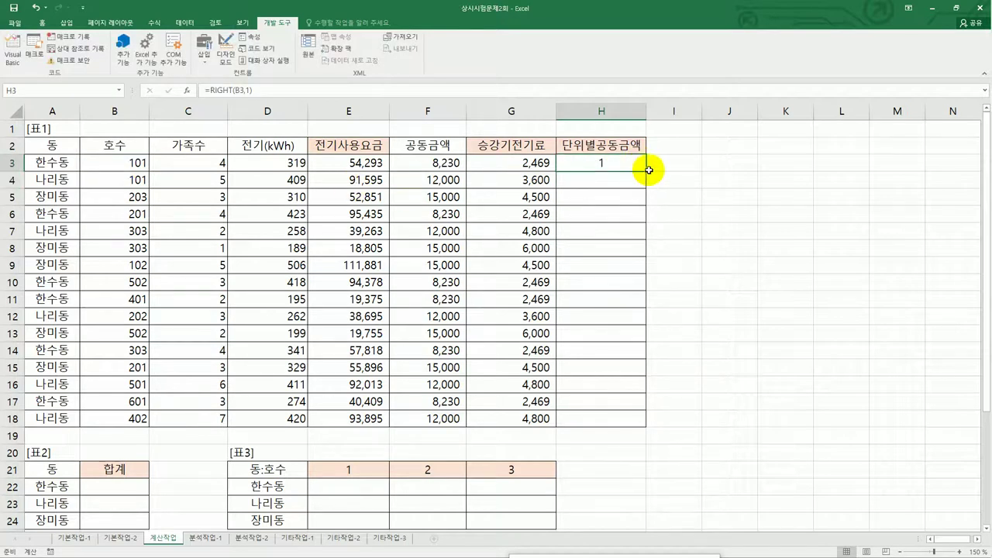
pyautogui.moveTo(648, 171); pyautogui.dragTo(628, 428)
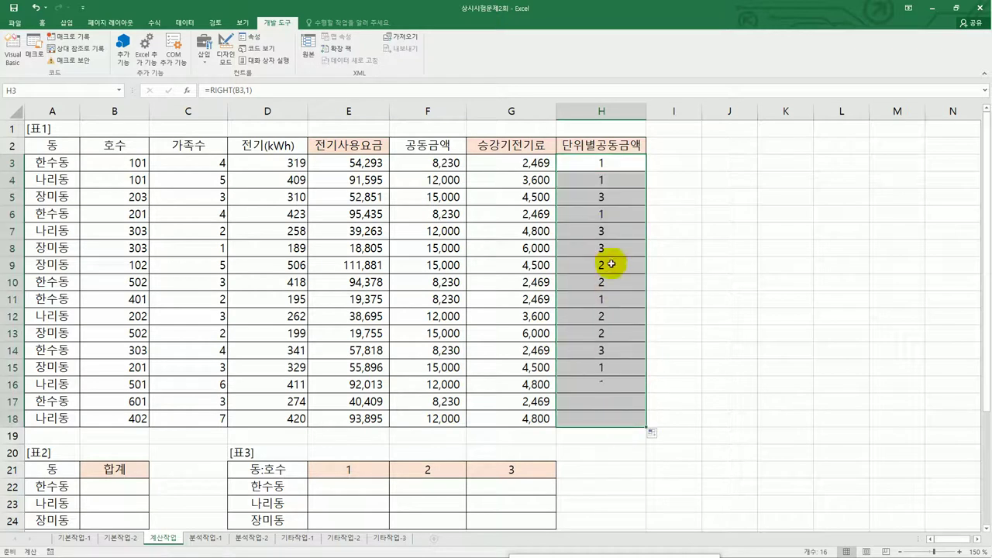
pyautogui.click(600, 196)
pyautogui.click(602, 163)
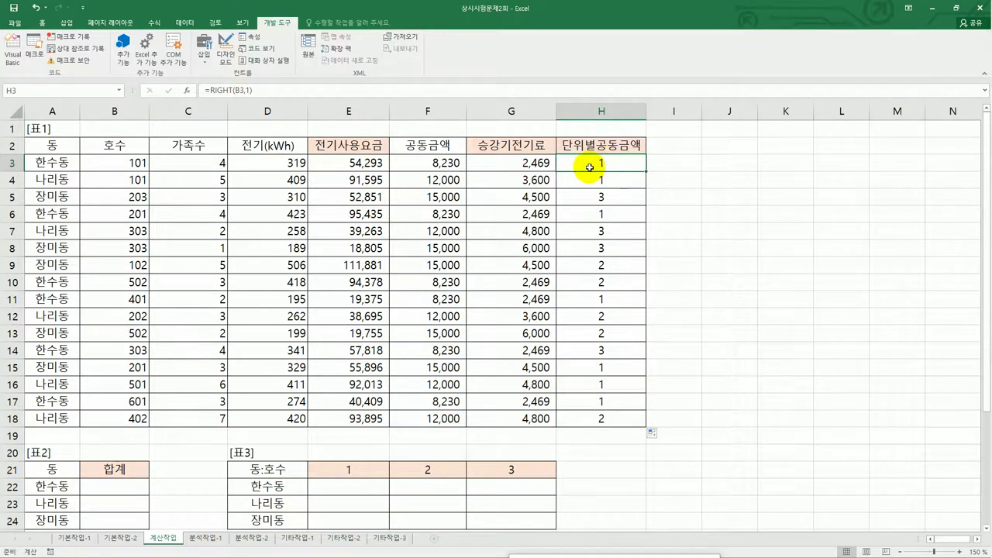
# Insert the CHOOSE function in front of RIGHT(B3,1) in H3 so that RIGHT becomes its first argument.
pyautogui.doubleClick(590, 168)
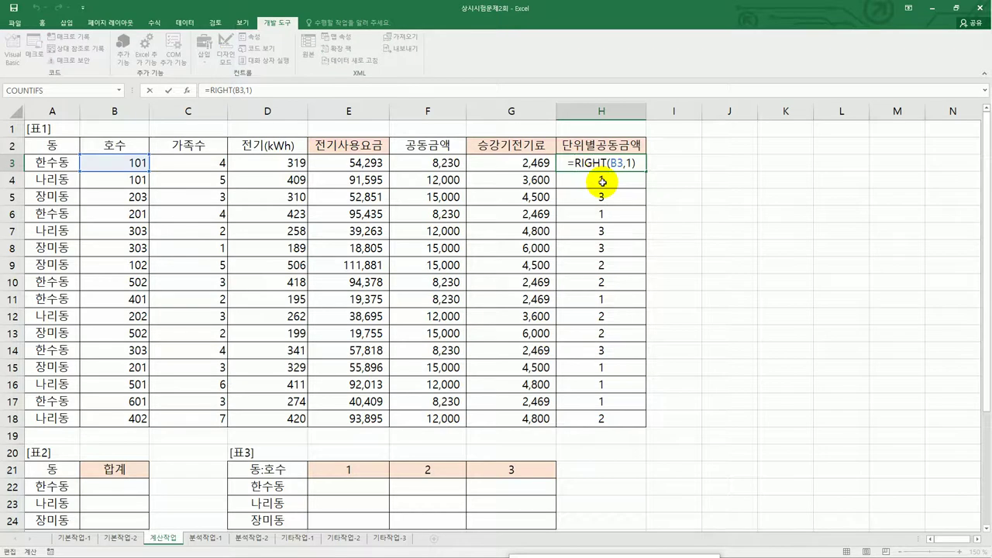
pyautogui.press('Left')
pyautogui.press('Left')
pyautogui.press('Left')
pyautogui.press('Left')
pyautogui.press('Left')
pyautogui.press('Left')
pyautogui.press('Left')
pyautogui.press('Left')
pyautogui.press('Left')
pyautogui.press('Left')
pyautogui.press('Left')
pyautogui.write('c')
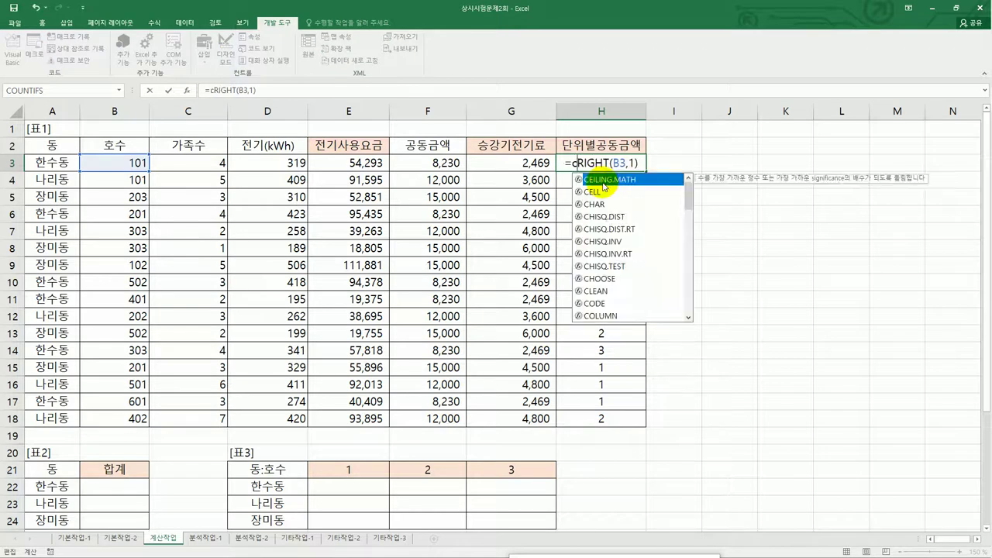
pyautogui.write('h')
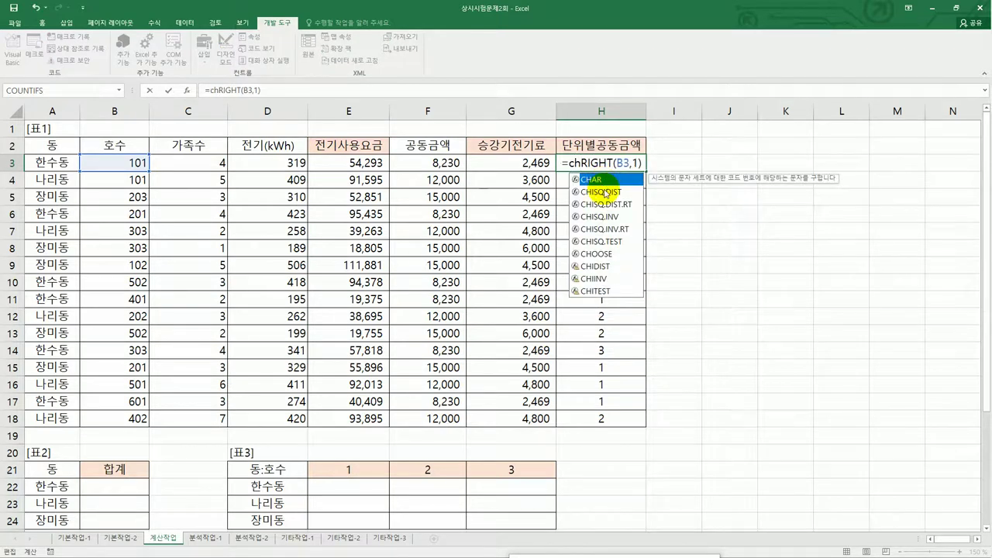
pyautogui.doubleClick(605, 255)
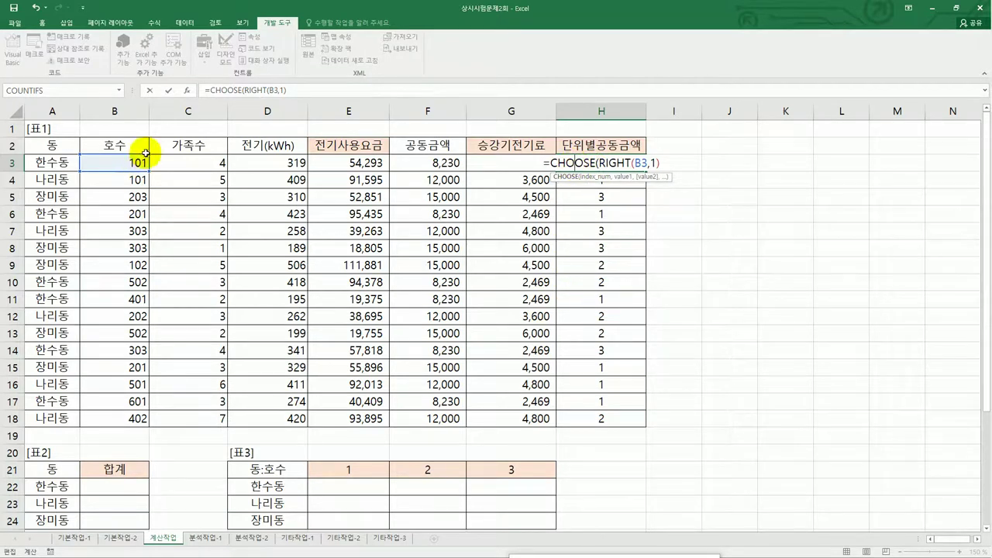
# Set CHOOSE's Value1 to 20, Value2 to 40 and Value3 to 50, confirm, and copy H3 down through H18.
pyautogui.click(187, 91)
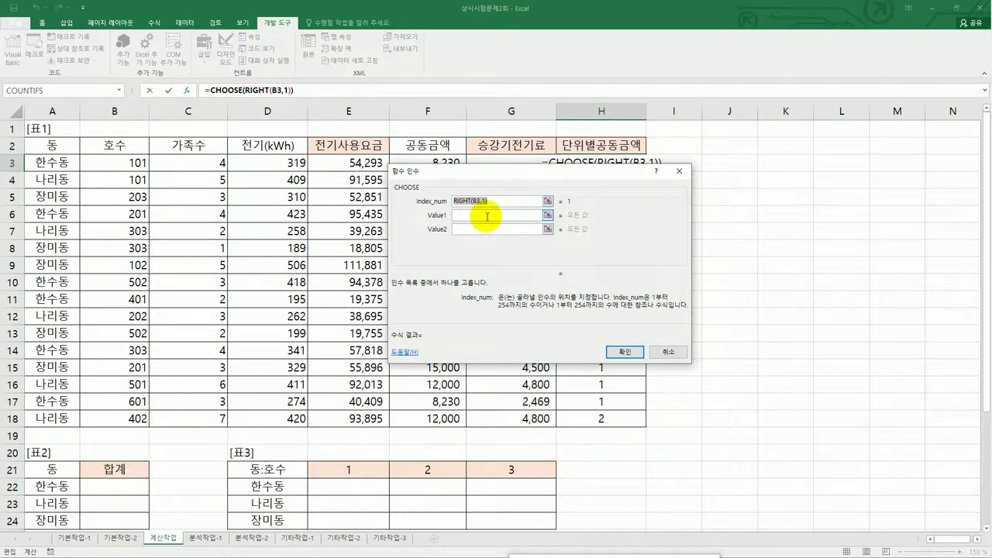
pyautogui.moveTo(483, 200); pyautogui.dragTo(438, 200)
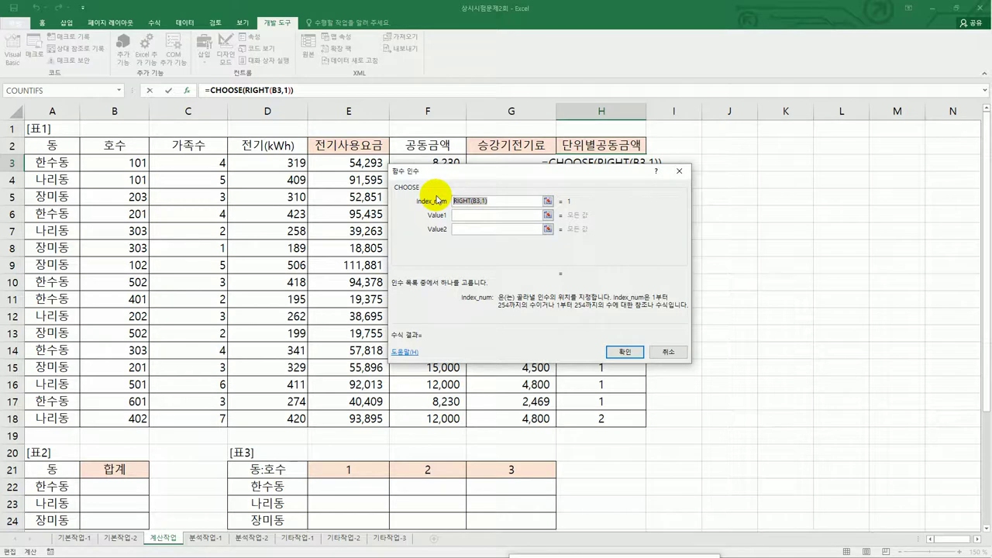
pyautogui.click(466, 216)
pyautogui.write('20')
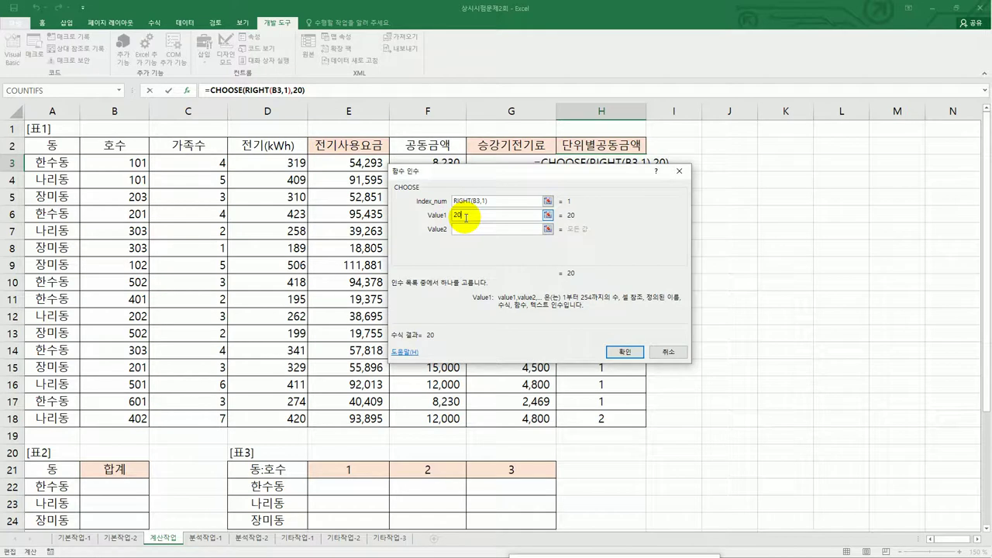
pyautogui.click(466, 227)
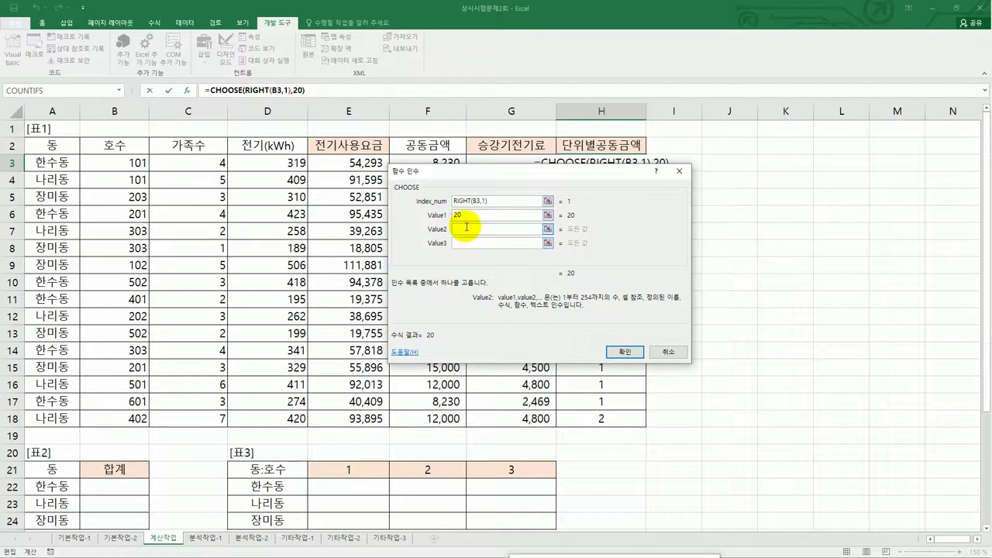
pyautogui.write('40')
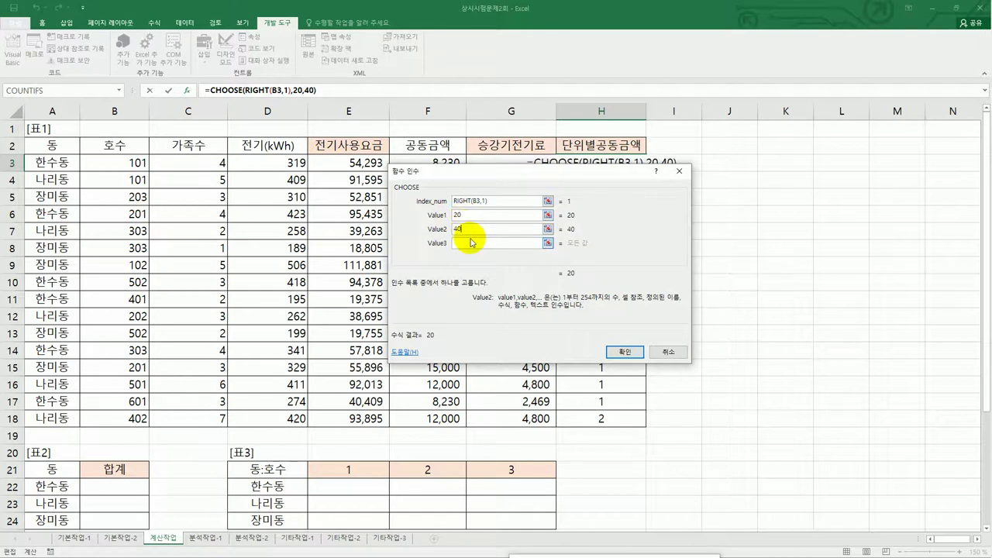
pyautogui.click(470, 243)
pyautogui.write('50')
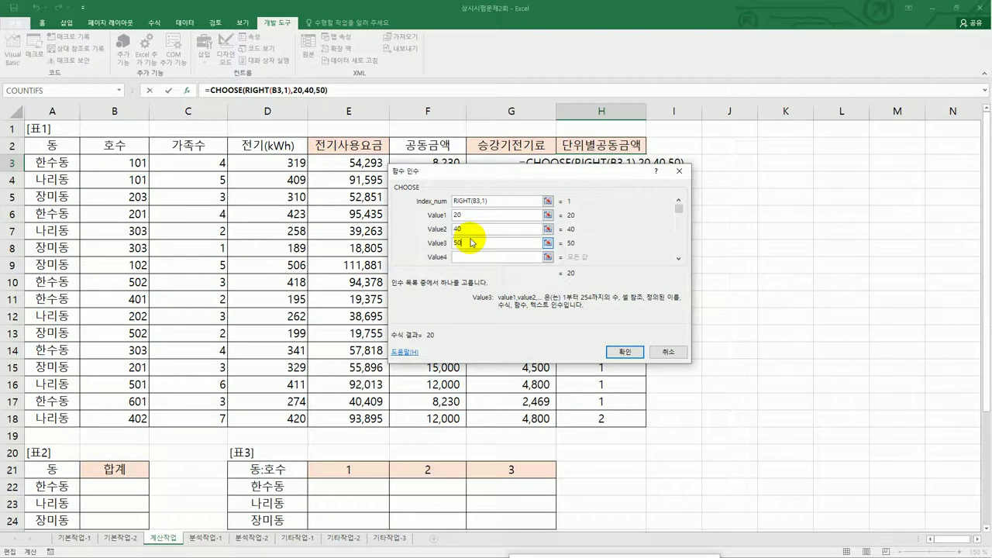
pyautogui.click(618, 353)
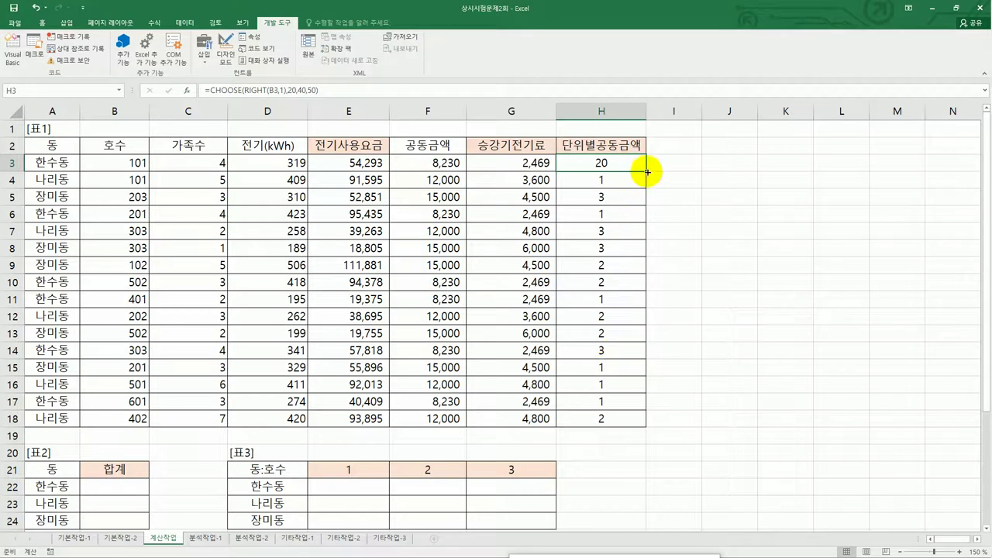
pyautogui.moveTo(647, 171); pyautogui.dragTo(633, 422)
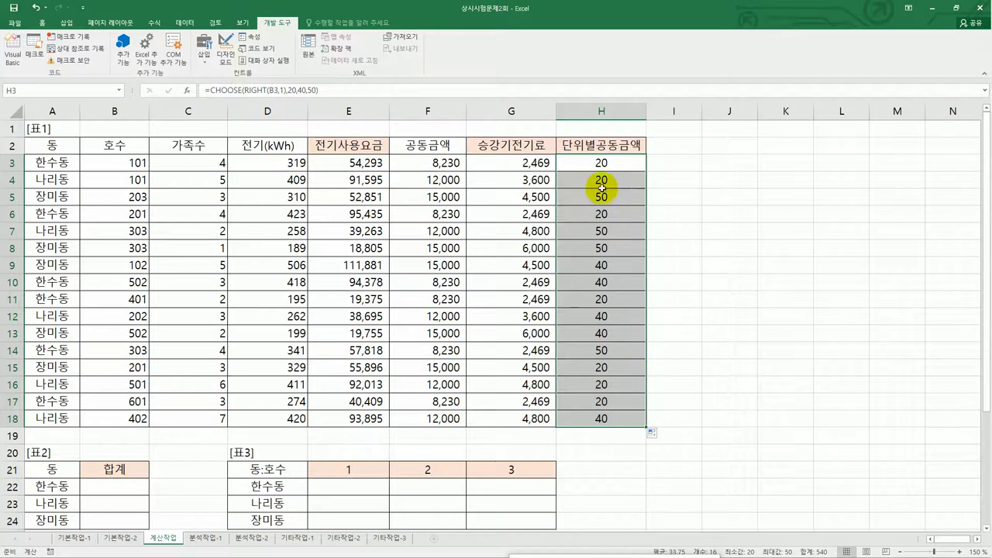
pyautogui.click(601, 164)
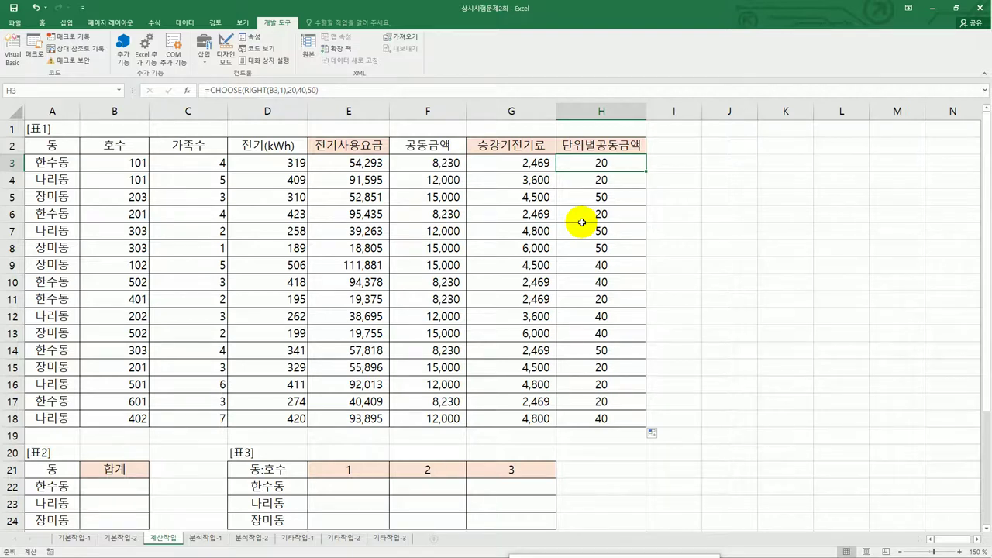
pyautogui.doubleClick(576, 163)
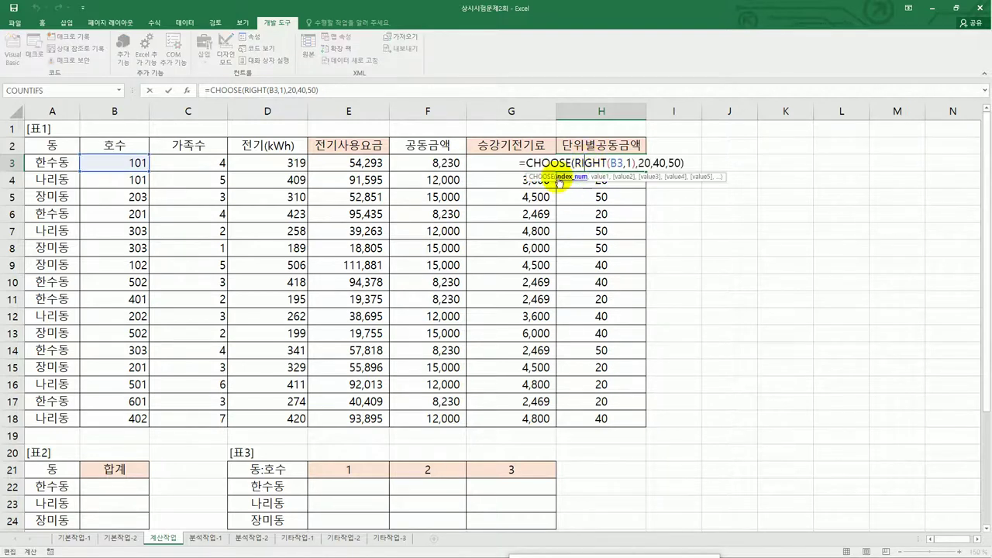
pyautogui.click(526, 162)
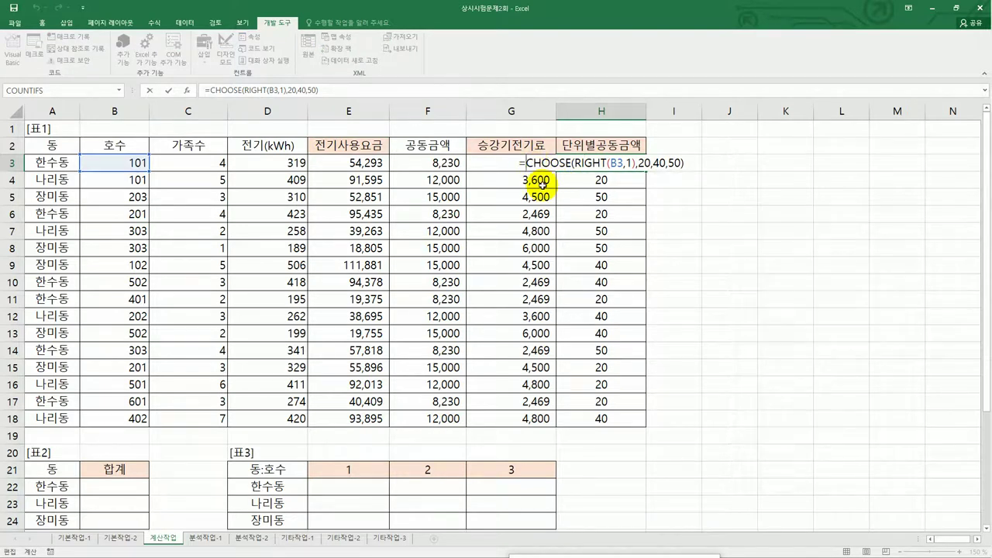
pyautogui.write('qu')
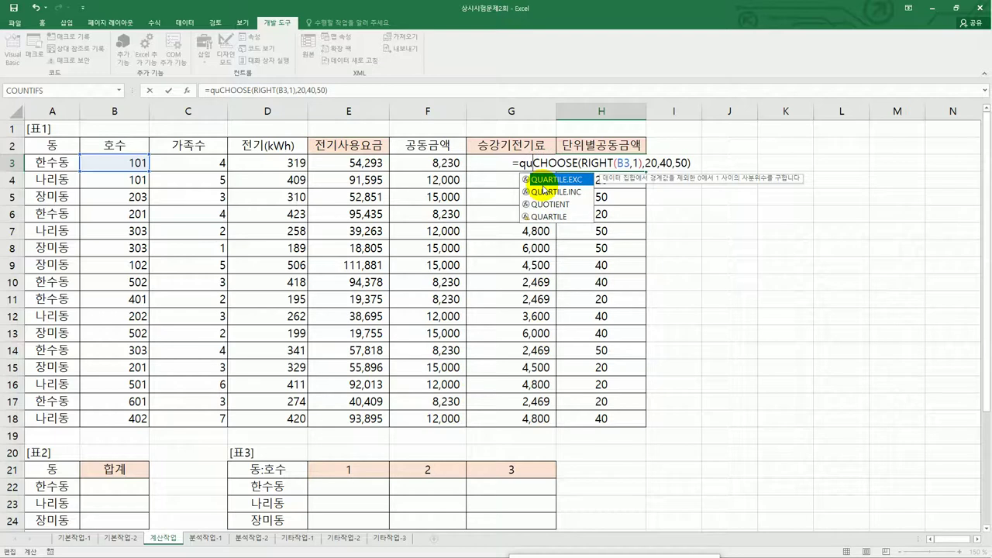
pyautogui.doubleClick(546, 204)
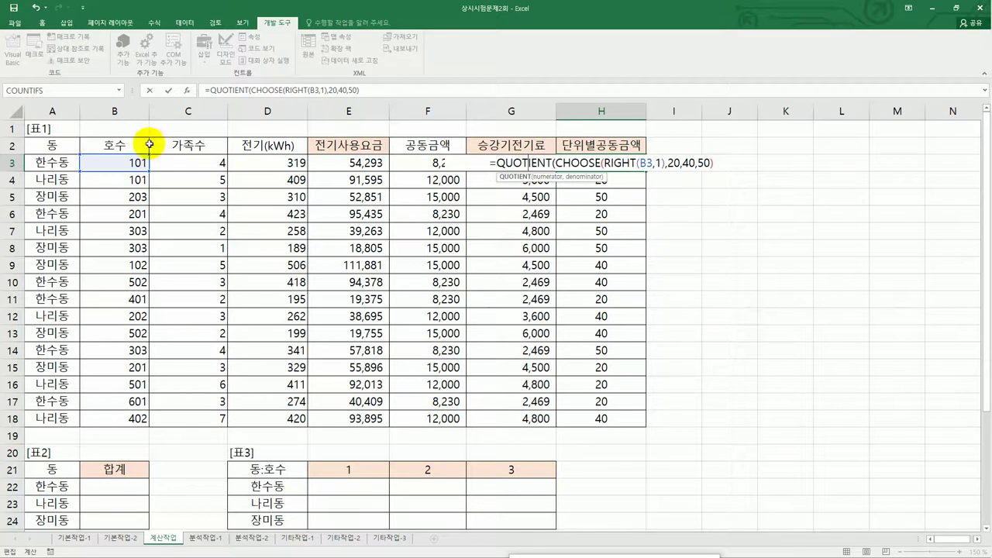
pyautogui.click(187, 90)
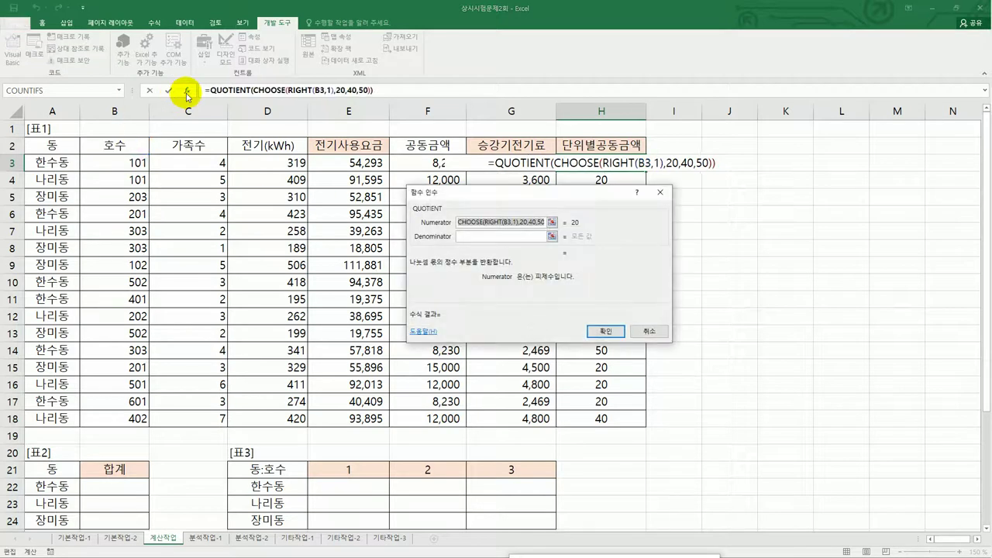
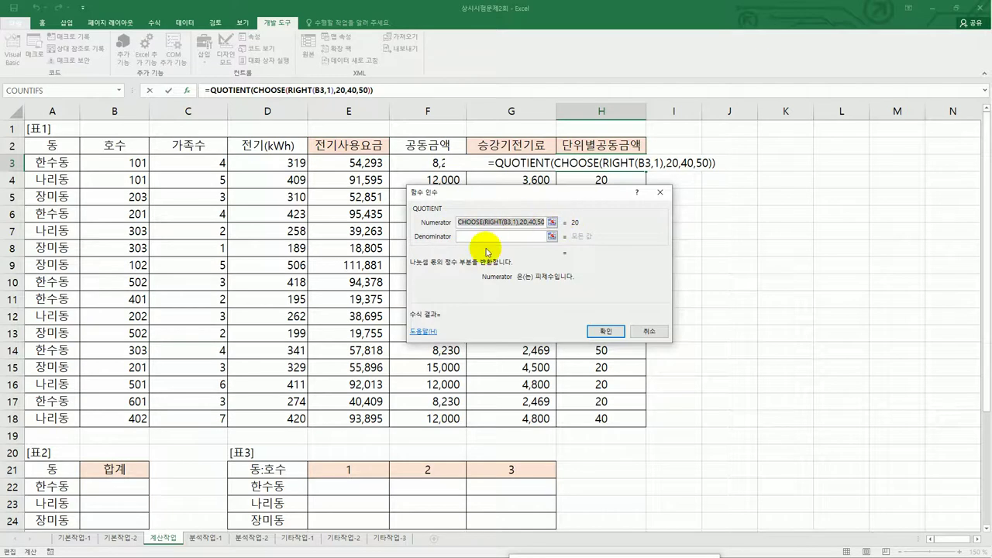
pyautogui.press('Delete')
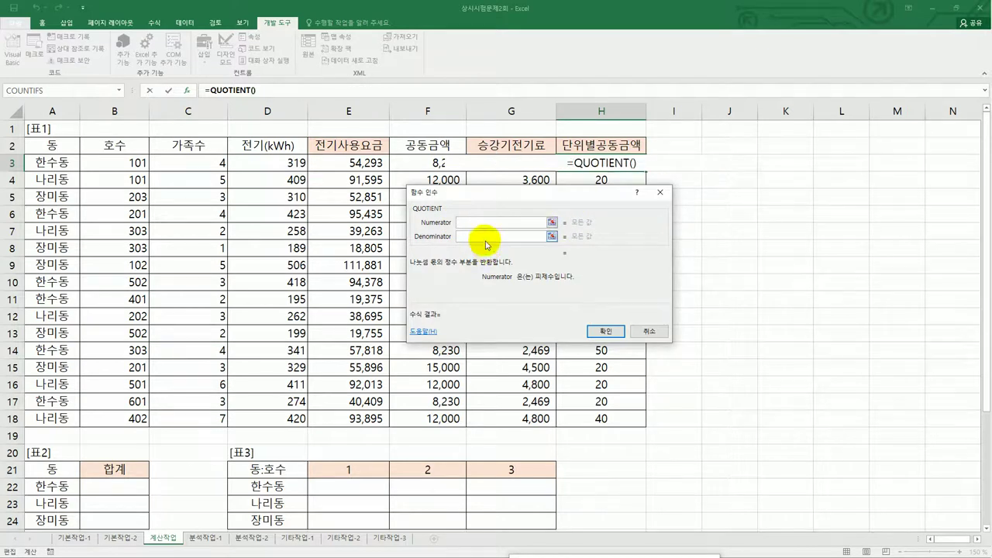
pyautogui.click(486, 236)
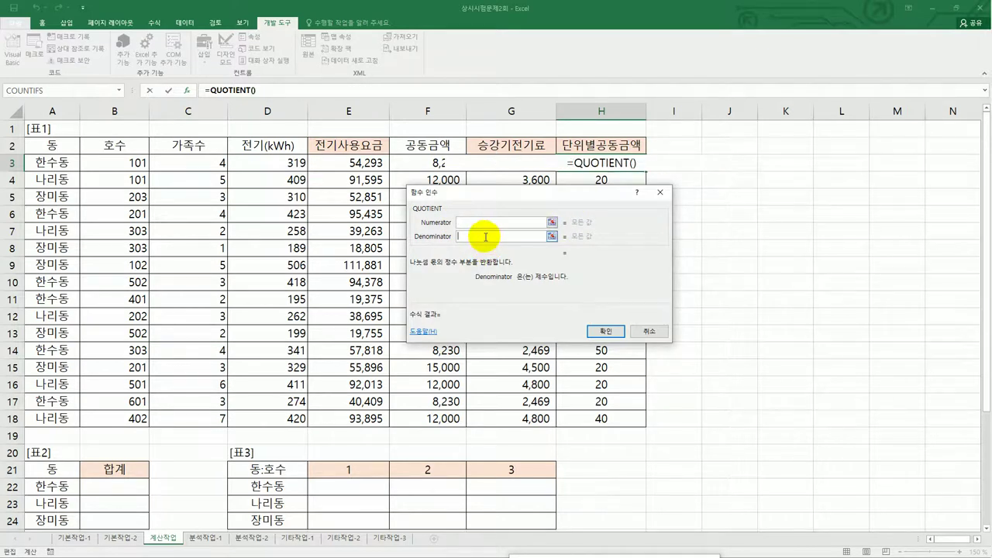
pyautogui.write('CHOOSE(RIGHT(B3,1),20,40,50)')
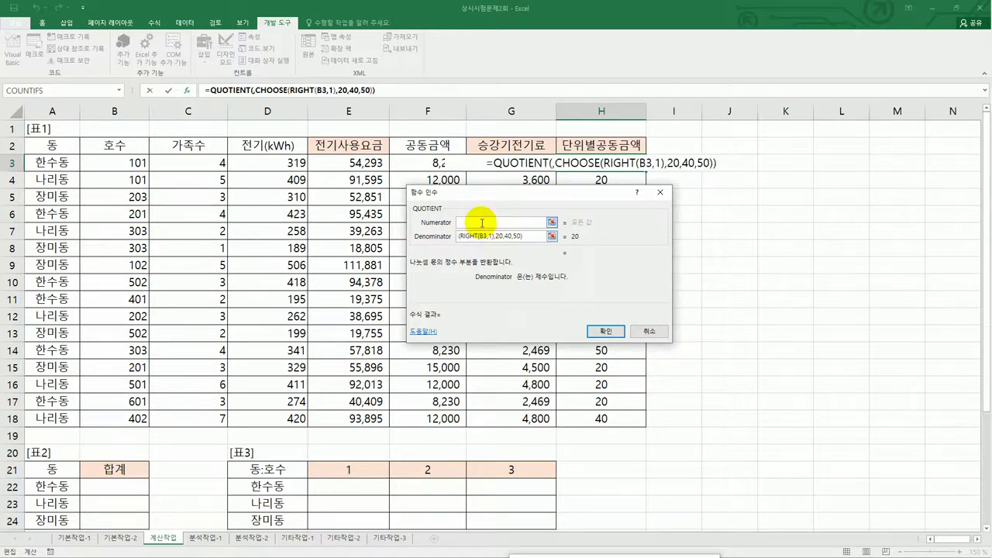
pyautogui.click(649, 331)
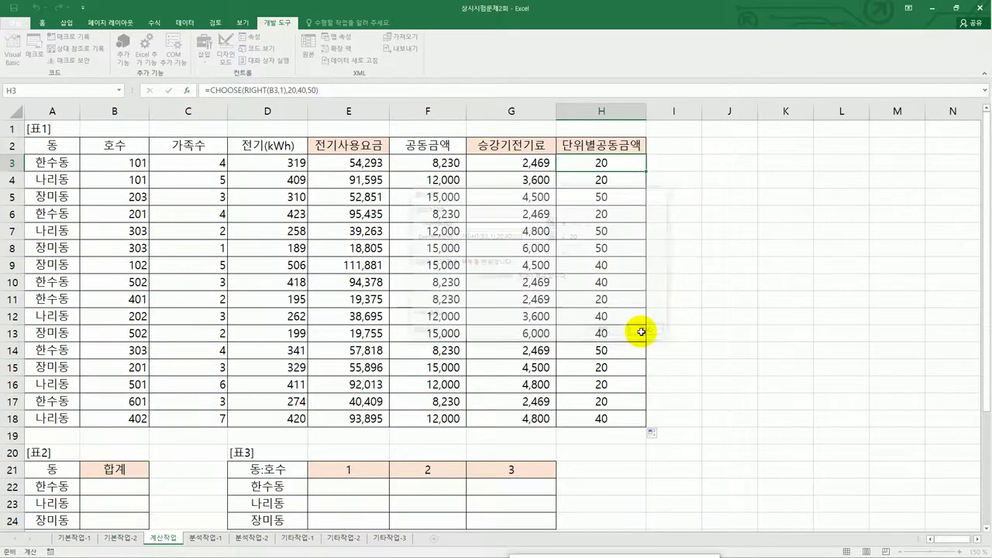
# Wrap the CHOOSE formula in H3 in QUOTIENT with F3 as numerator and CHOOSE as denominator, and copy it down through H18.
pyautogui.doubleClick(593, 164)
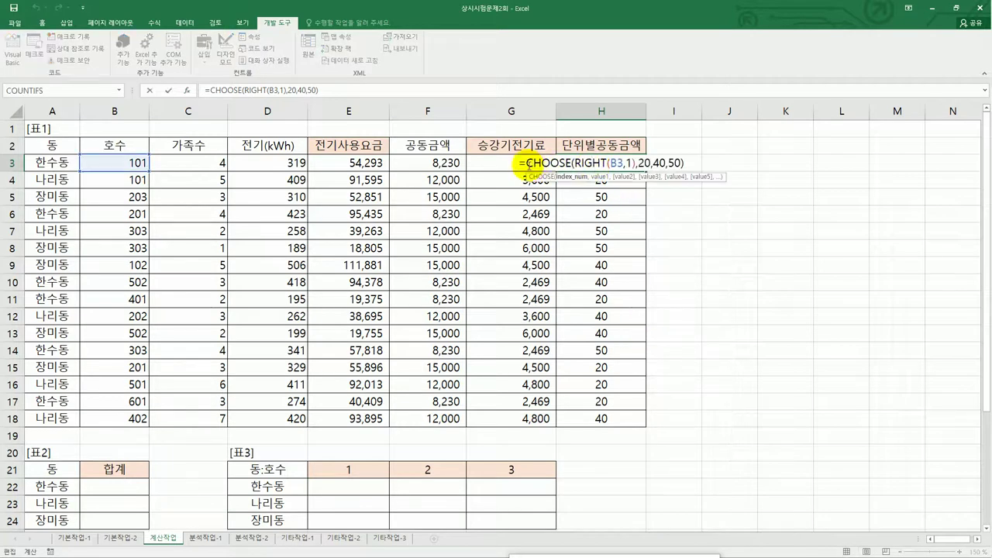
pyautogui.press('Home')
pyautogui.press('Right')
pyautogui.write('qu')
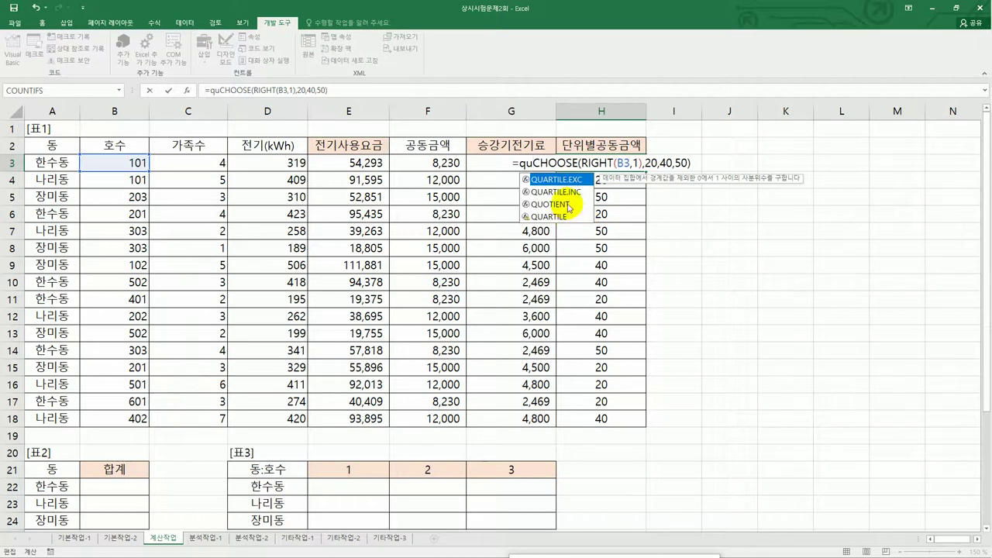
pyautogui.doubleClick(560, 204)
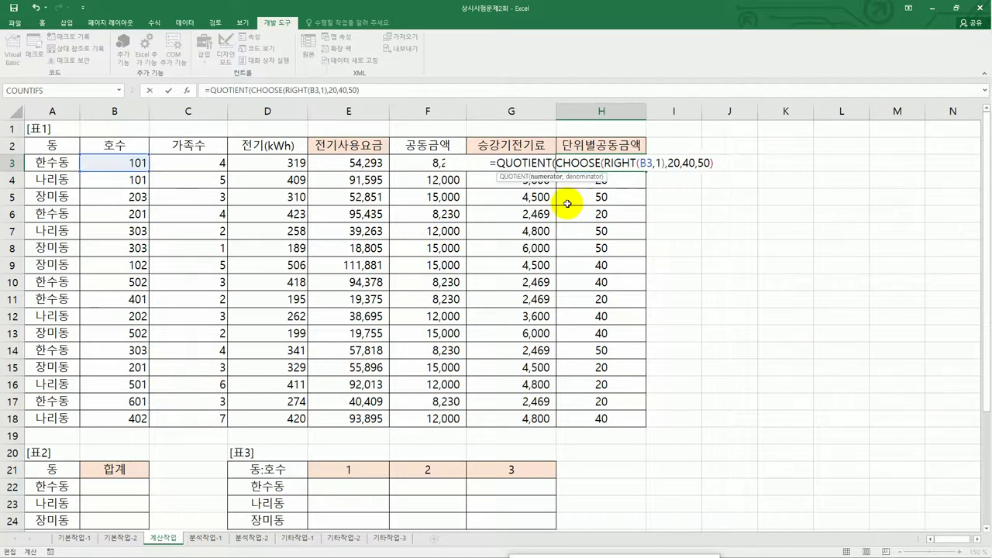
pyautogui.click(418, 161)
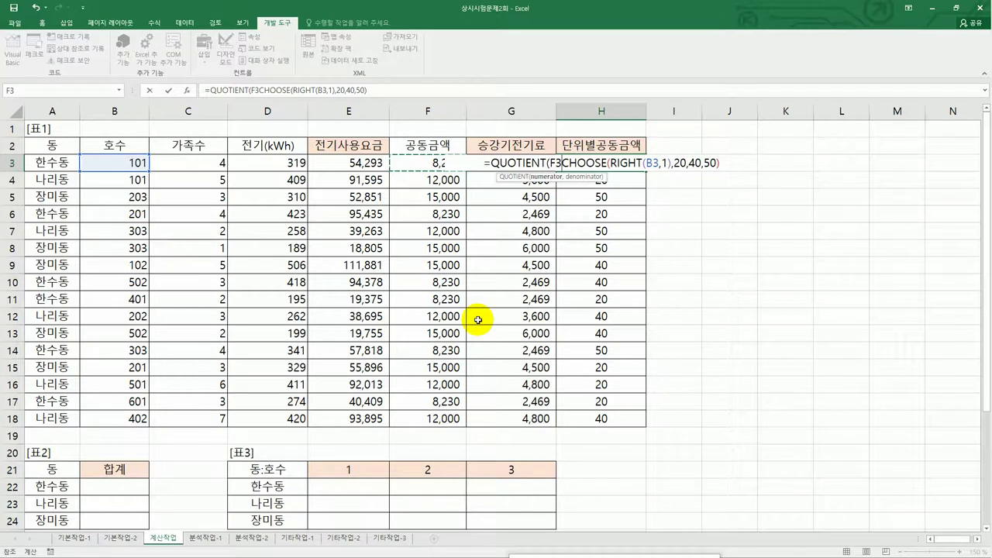
pyautogui.write(',')
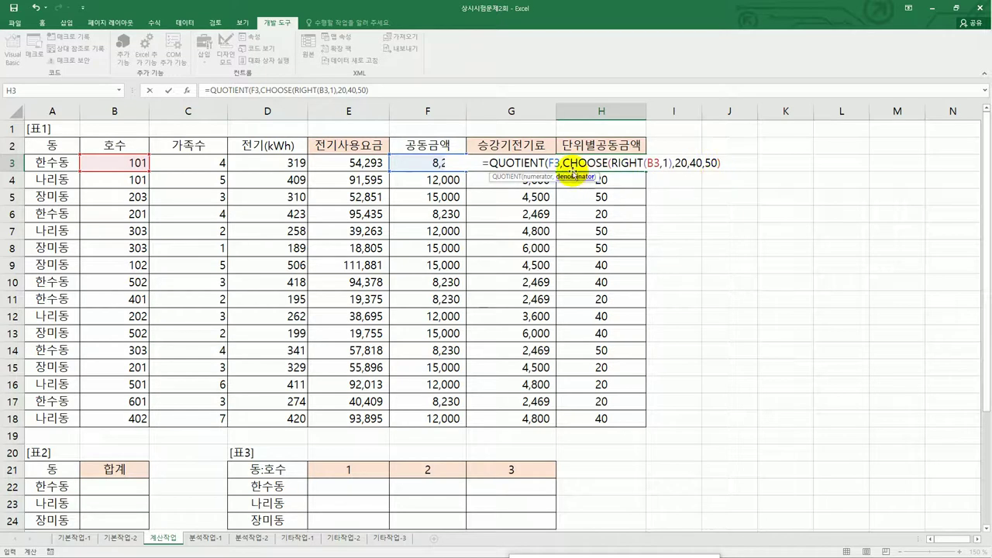
pyautogui.click(724, 163)
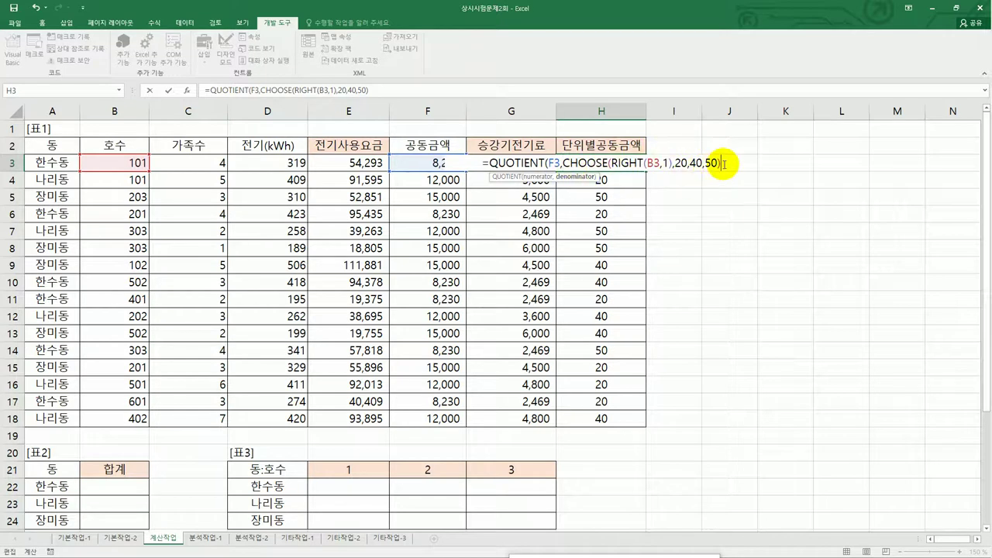
pyautogui.write(')')
pyautogui.press('Return')
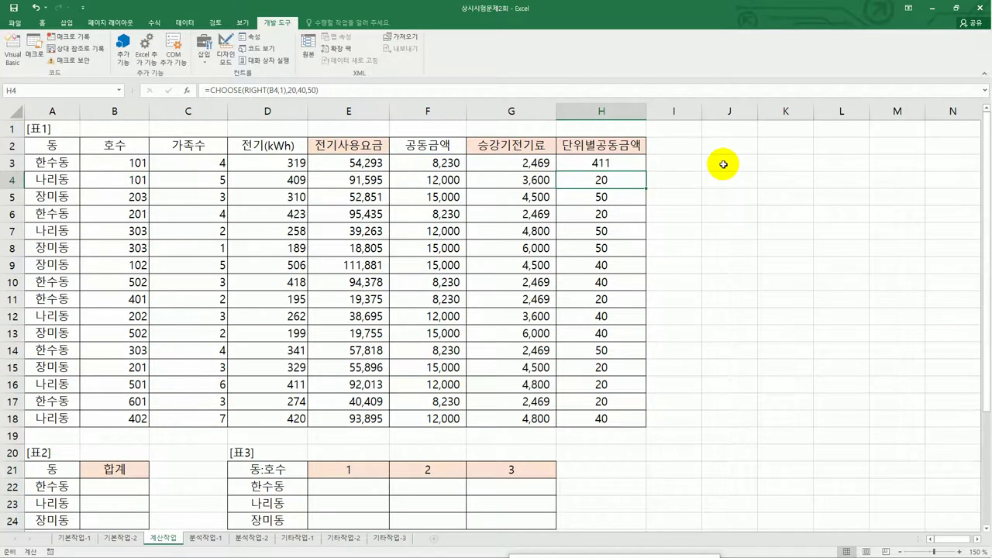
pyautogui.click(632, 164)
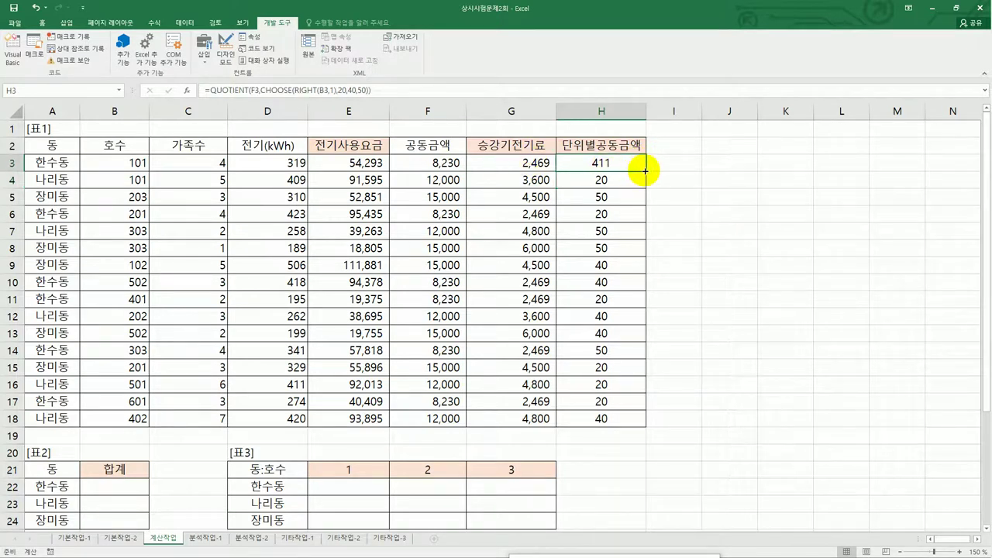
pyautogui.moveTo(645, 172); pyautogui.dragTo(623, 421)
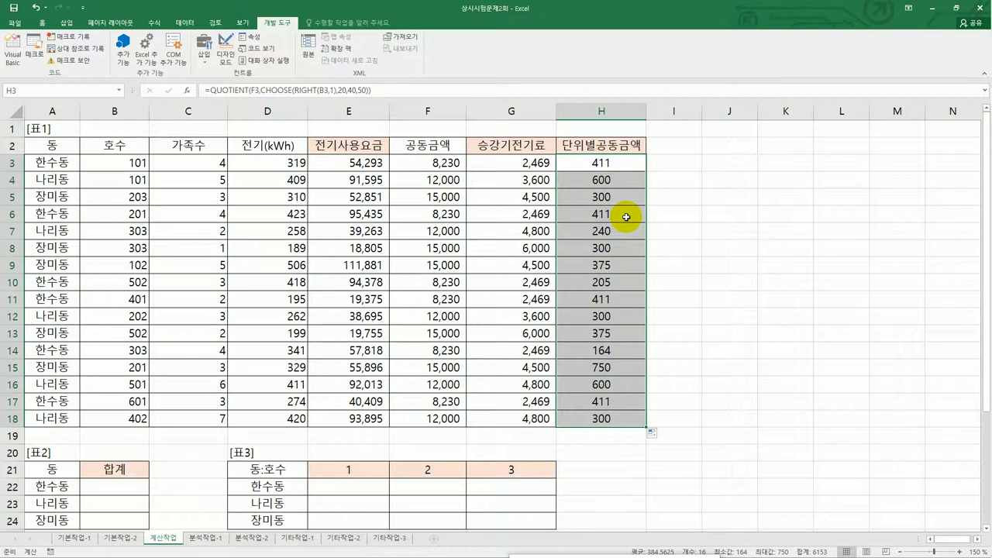
# Append &"원" to the QUOTIENT formula in H3 and copy it down through H18.
pyautogui.click(614, 169)
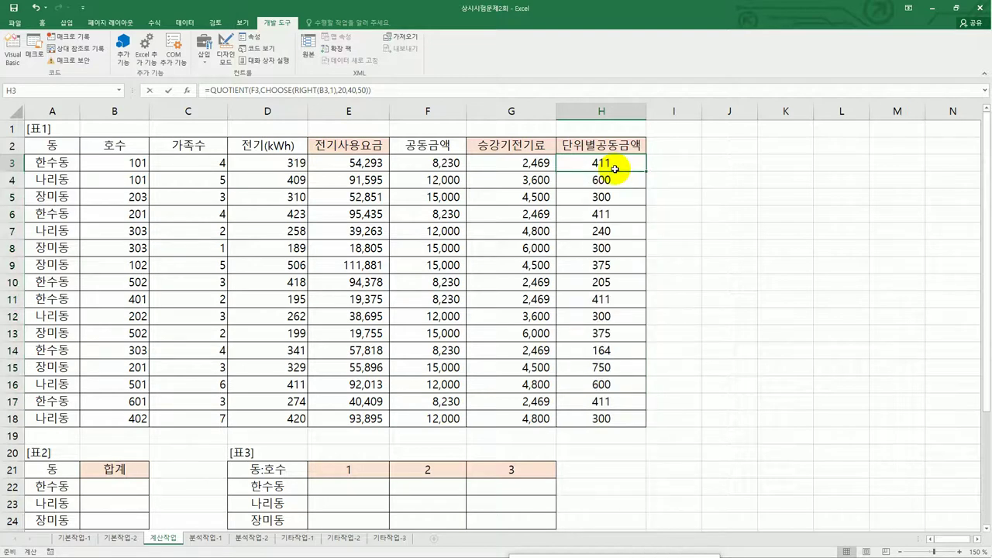
pyautogui.doubleClick(617, 169)
pyautogui.click(735, 163)
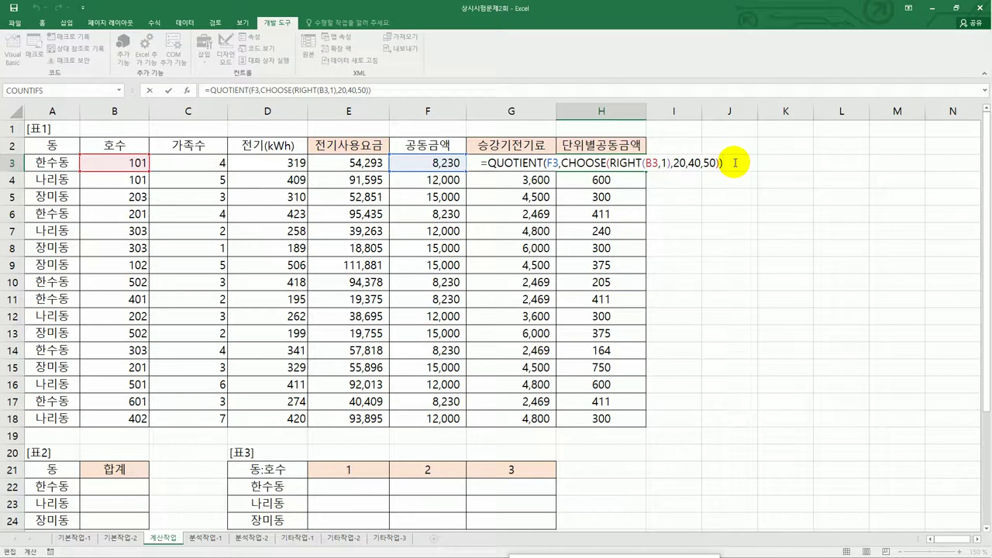
pyautogui.write('&"원')
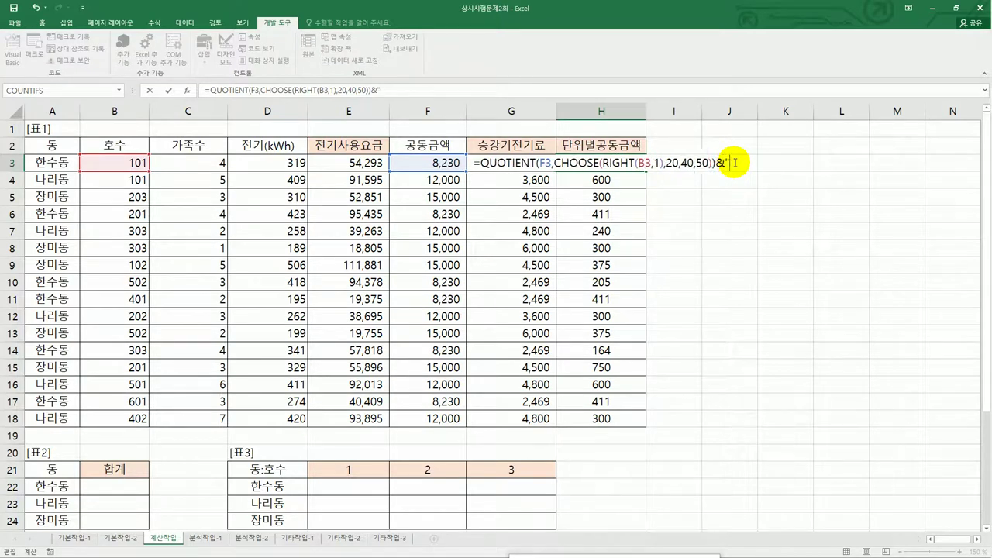
pyautogui.write('"')
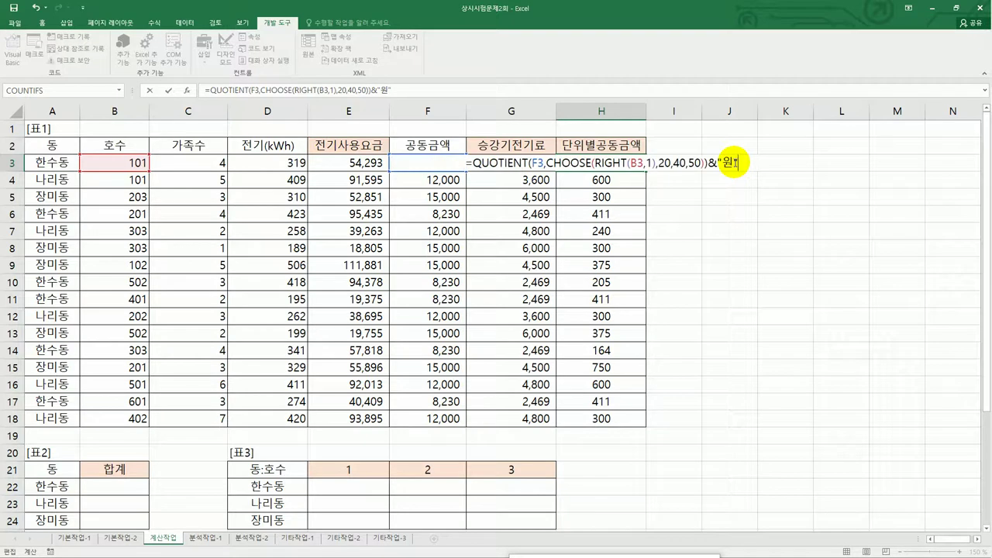
pyautogui.press('Return')
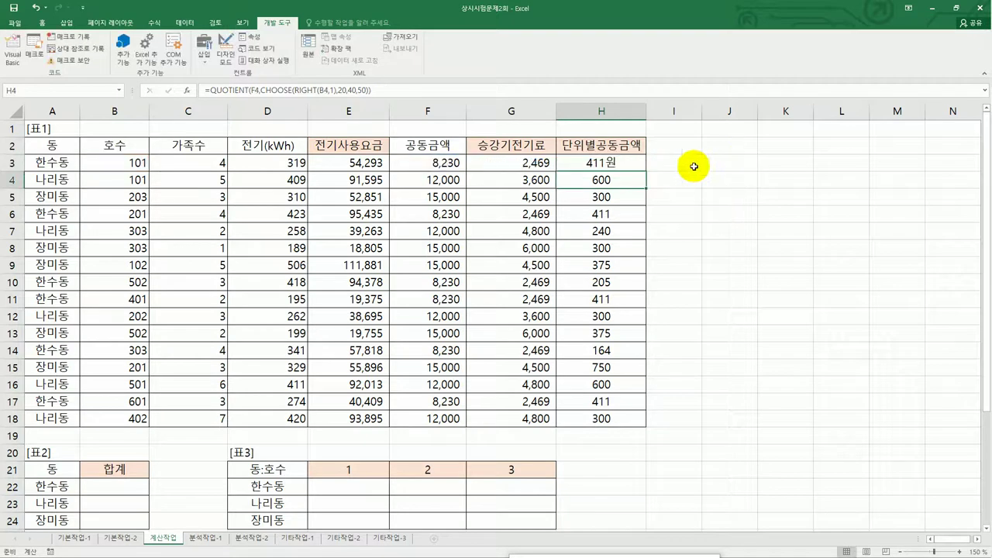
pyautogui.click(641, 165)
pyautogui.moveTo(645, 170); pyautogui.dragTo(621, 420)
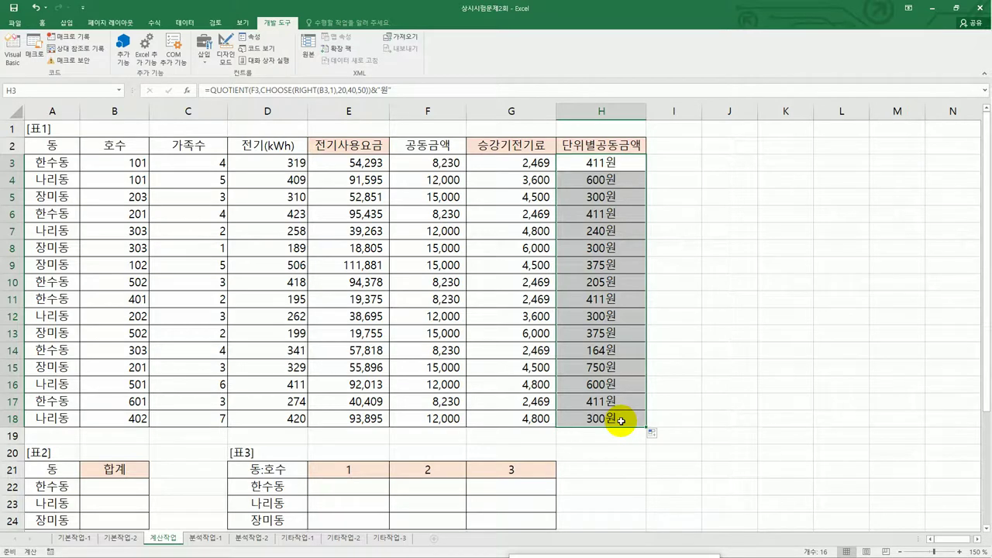
# Start a CONCATENATE formula in B22, the first 합계 cell of 표2.
pyautogui.scroll(-4, 252, 412)
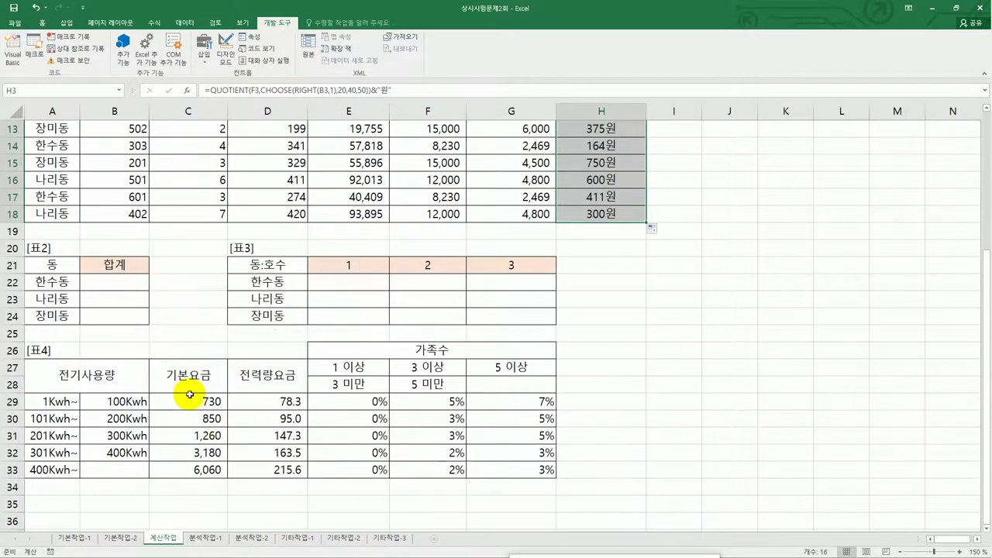
pyautogui.click(133, 287)
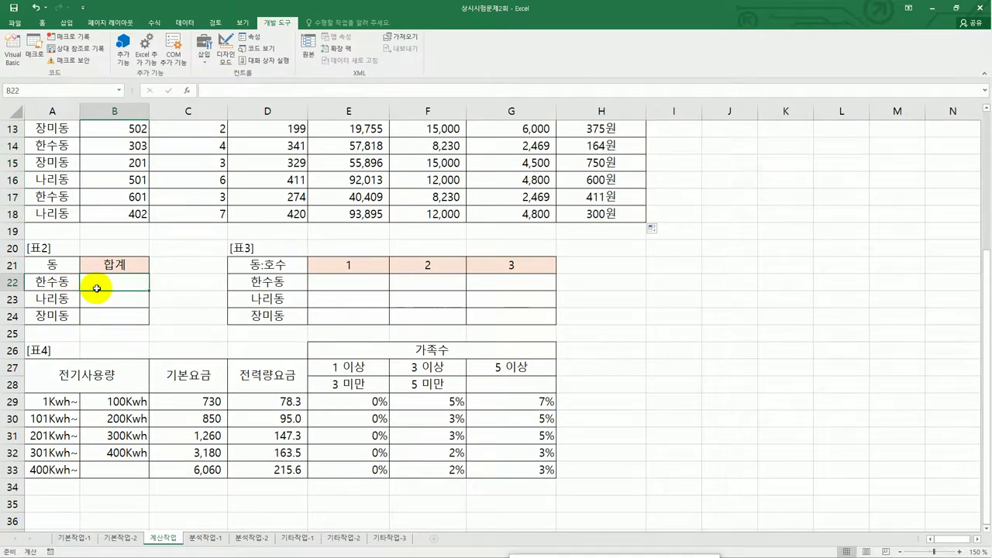
pyautogui.moveTo(101, 288); pyautogui.dragTo(101, 312)
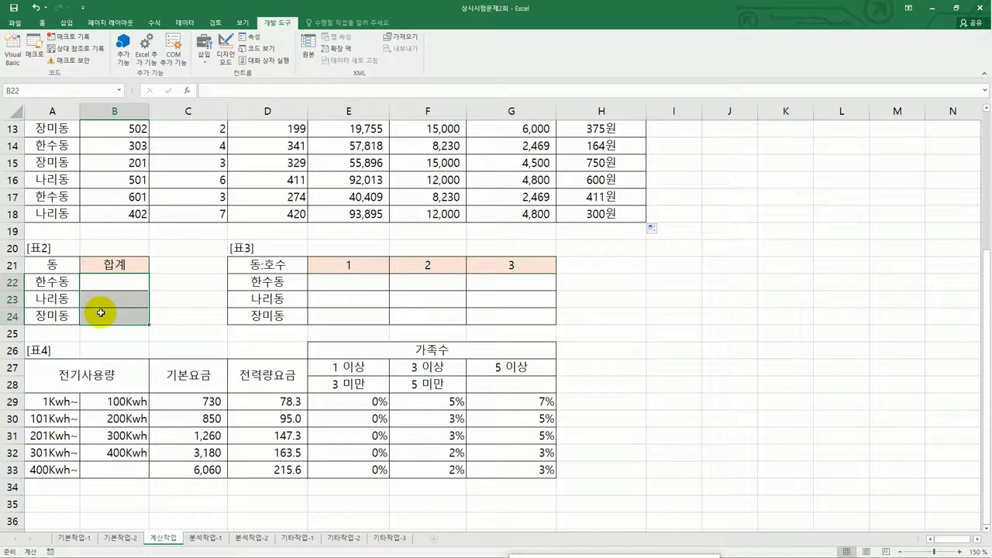
pyautogui.click(110, 287)
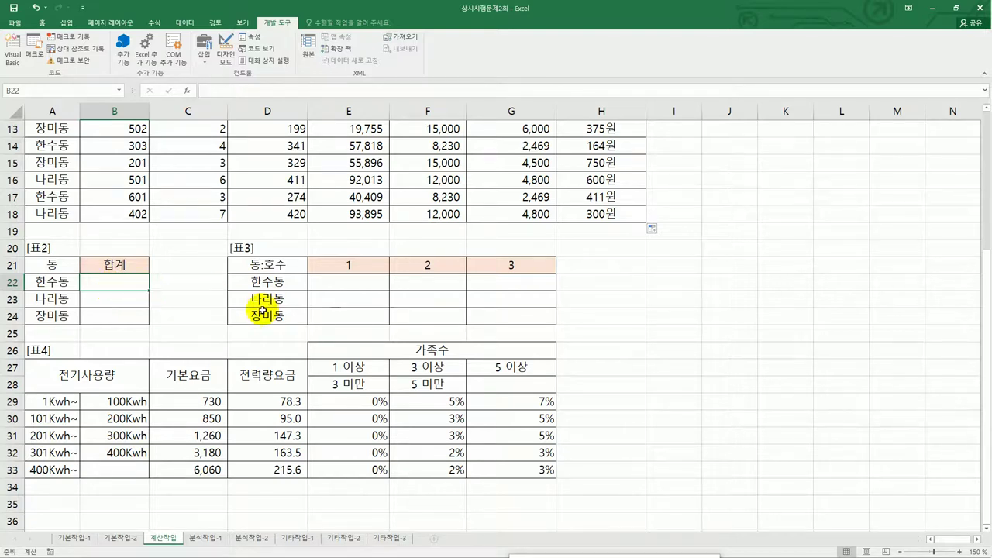
pyautogui.write('=')
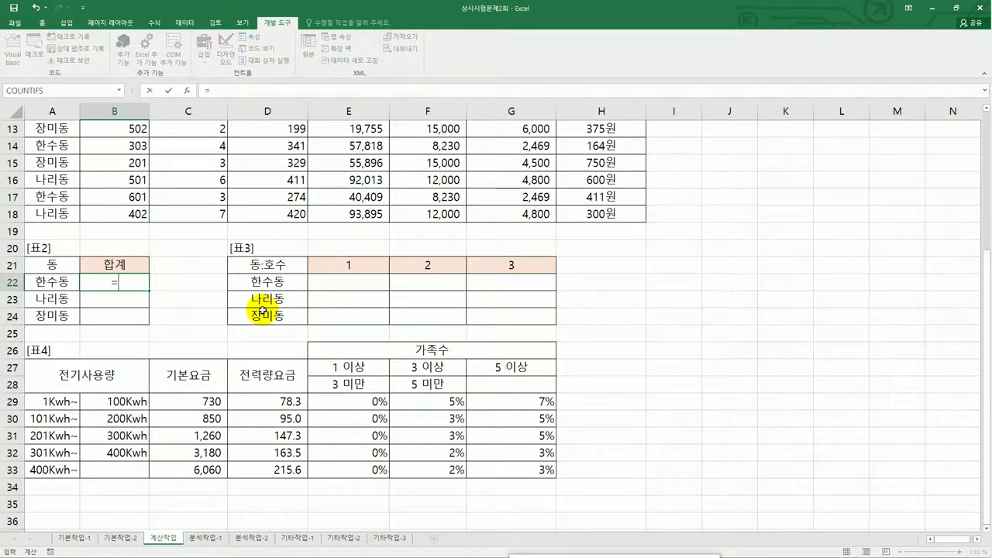
pyautogui.write('ㅊ')
pyautogui.press('BackSpace')
pyautogui.write('c')
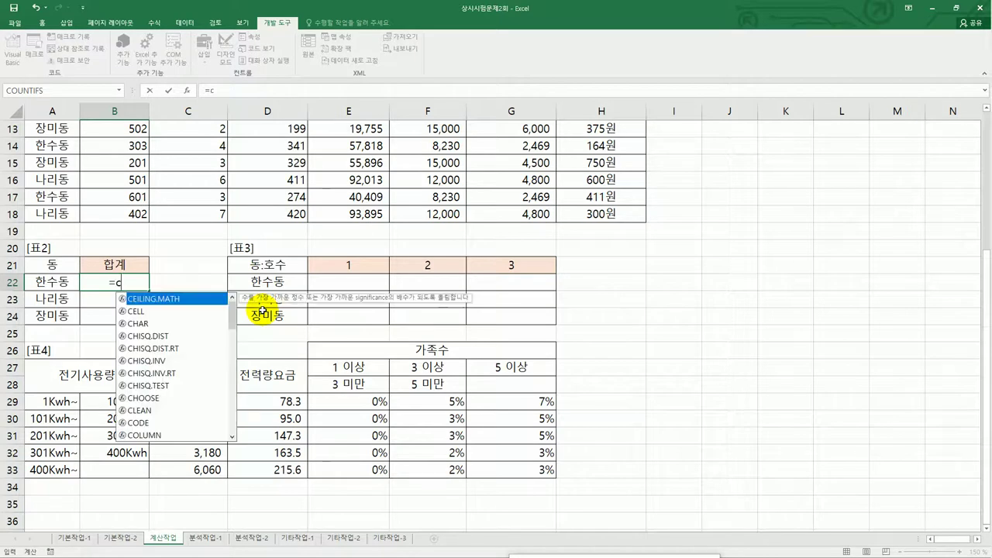
pyautogui.write('on')
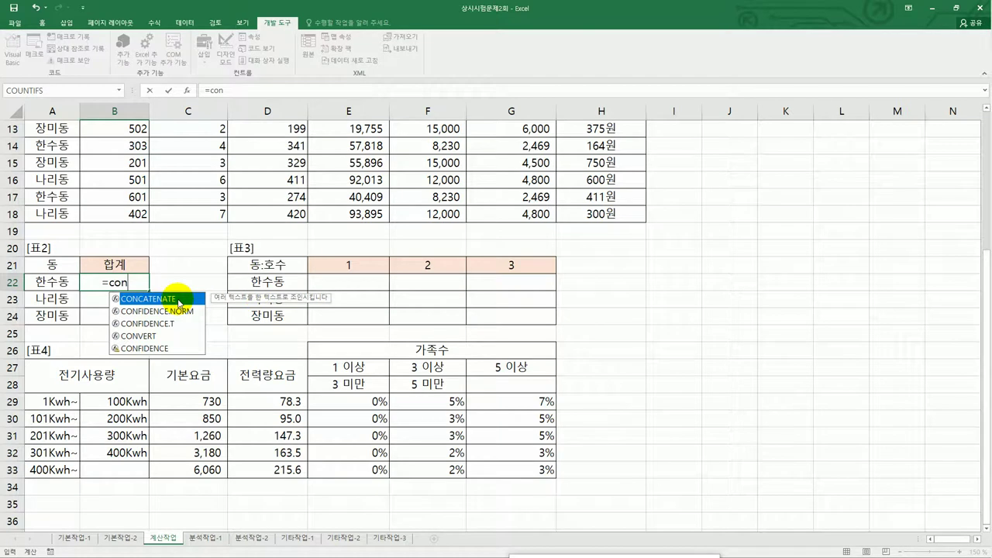
pyautogui.doubleClick(179, 302)
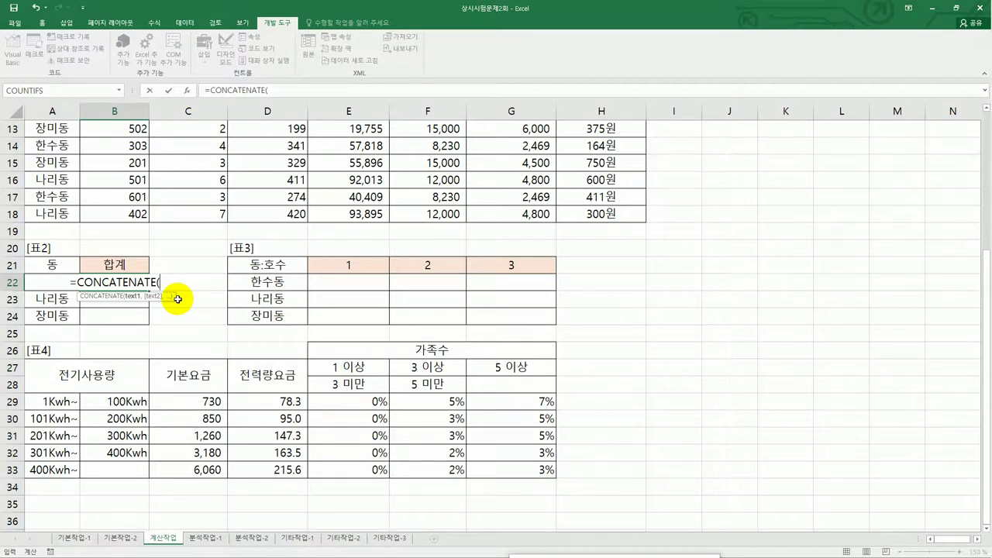
# Add a SUM as the first CONCATENATE argument, multiplying two empty bracketed conditions by the absolute range $D$3:$D$18.
pyautogui.write('sum(')
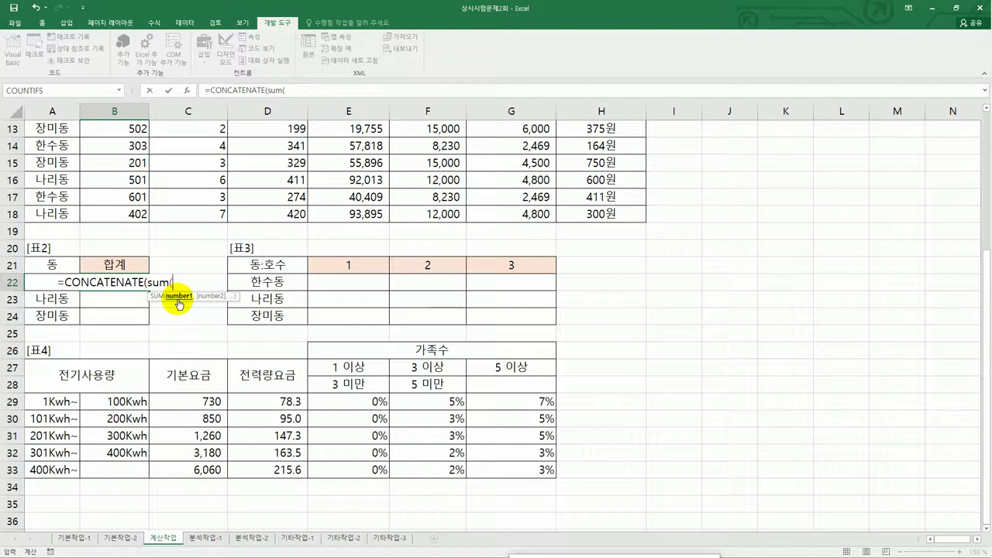
pyautogui.write('(')
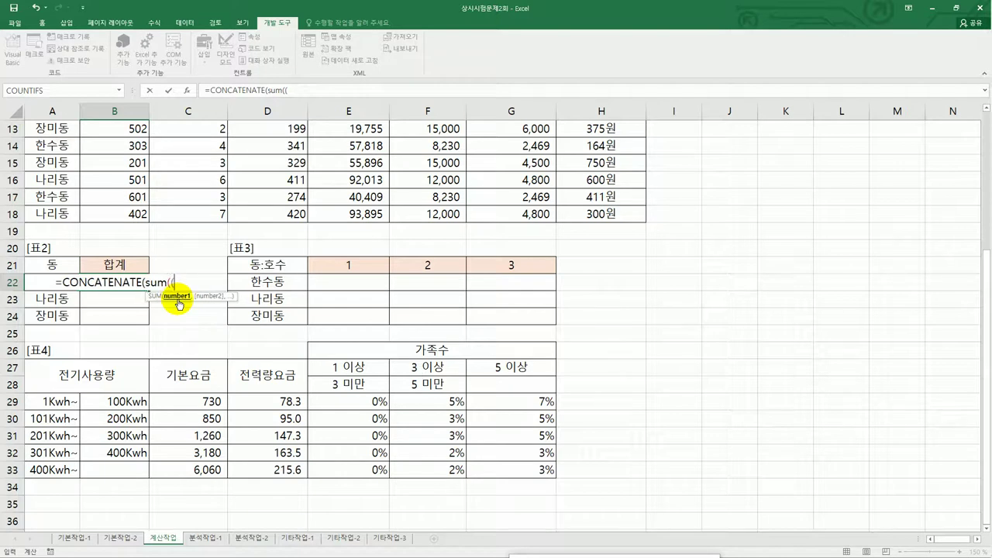
pyautogui.write(')*')
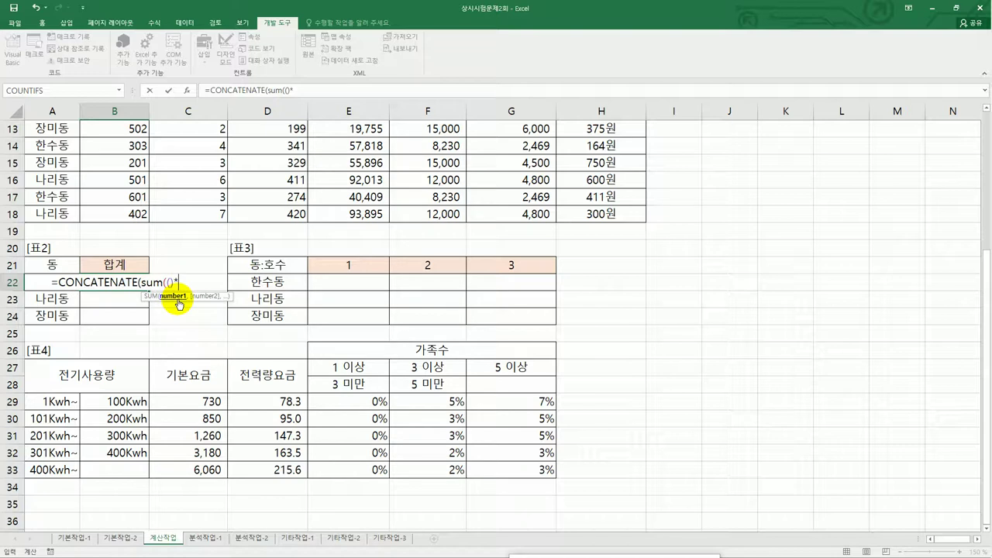
pyautogui.write('()')
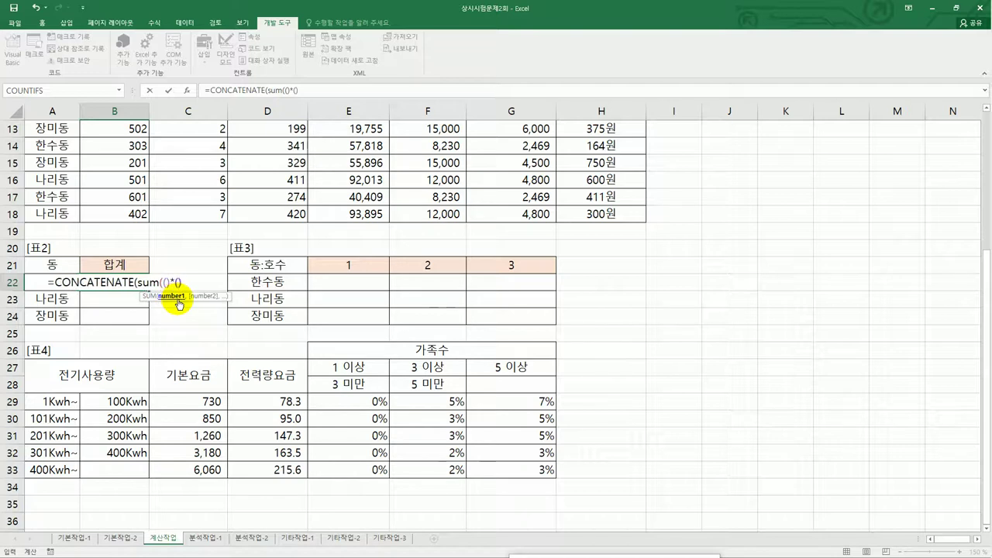
pyautogui.write('*')
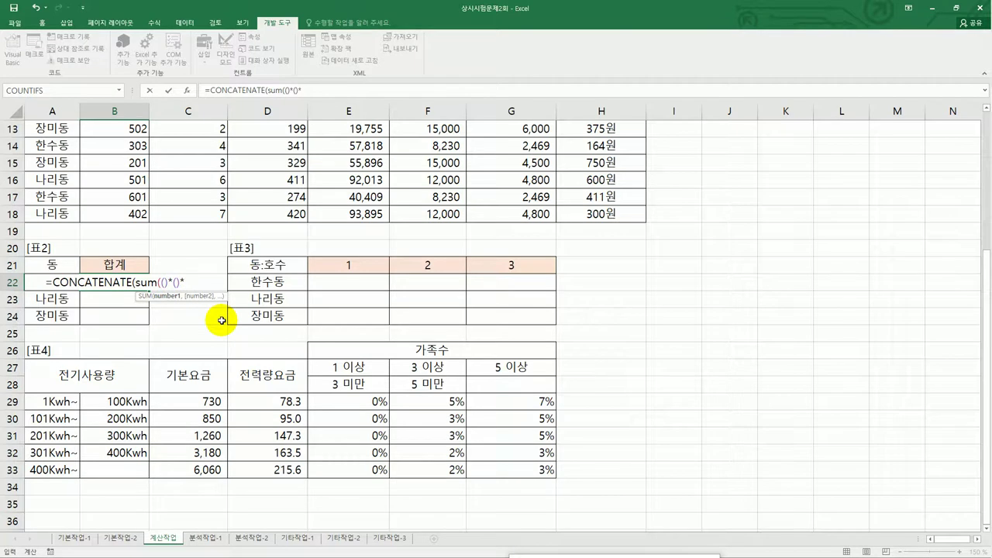
pyautogui.scroll(4, 221, 320)
pyautogui.moveTo(273, 167); pyautogui.dragTo(252, 417)
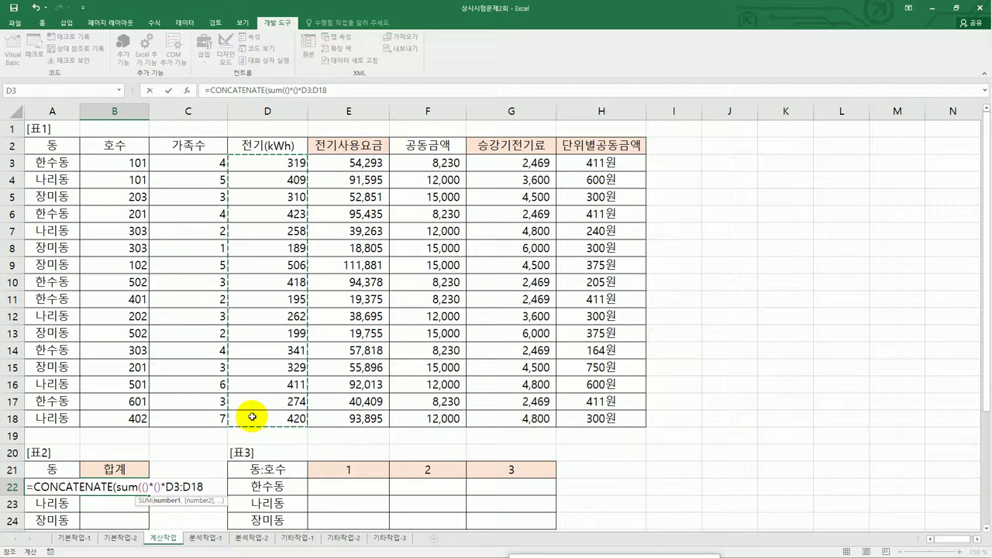
pyautogui.press('F4')
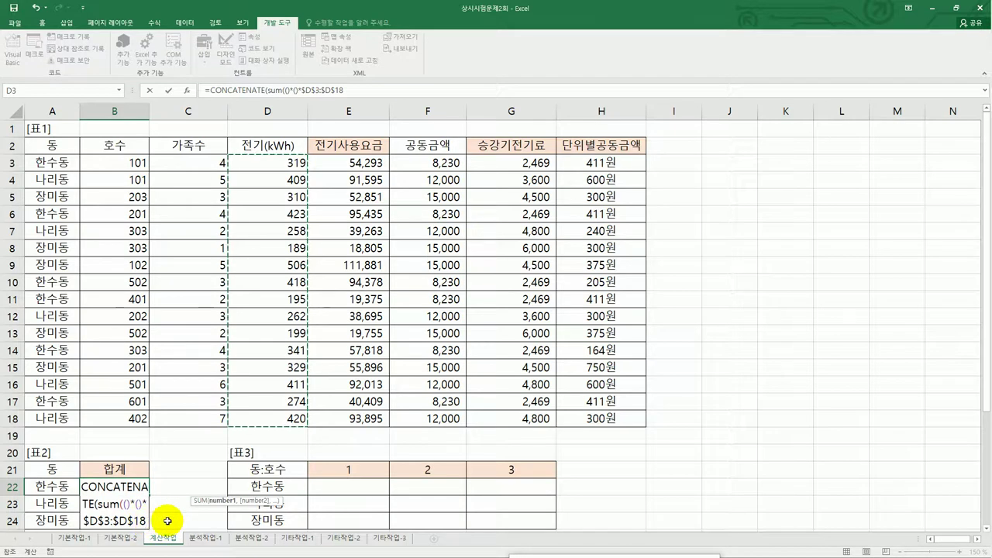
pyautogui.write(')')
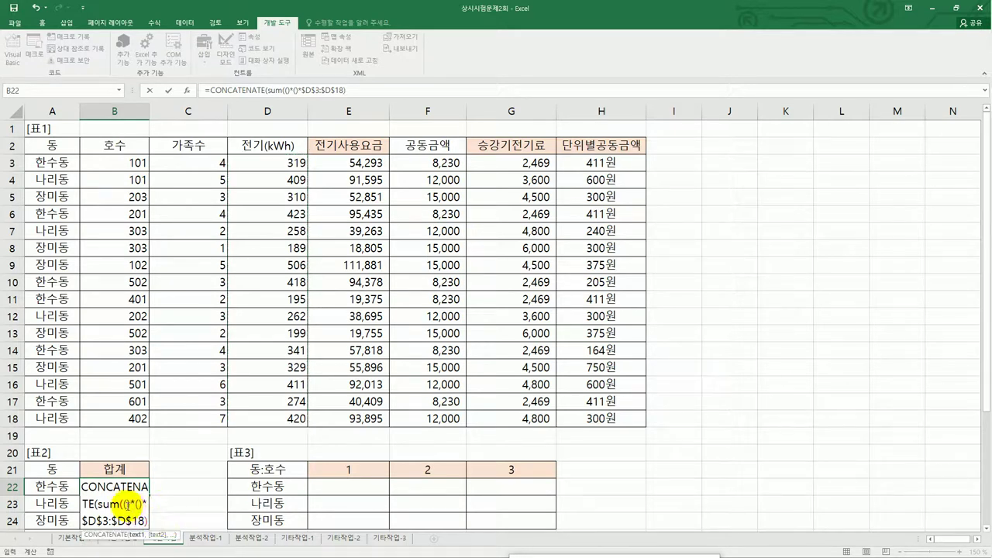
# Add the opening parenthesis text "(" as the second CONCATENATE argument after the first SUM in B22.
pyautogui.click(127, 504)
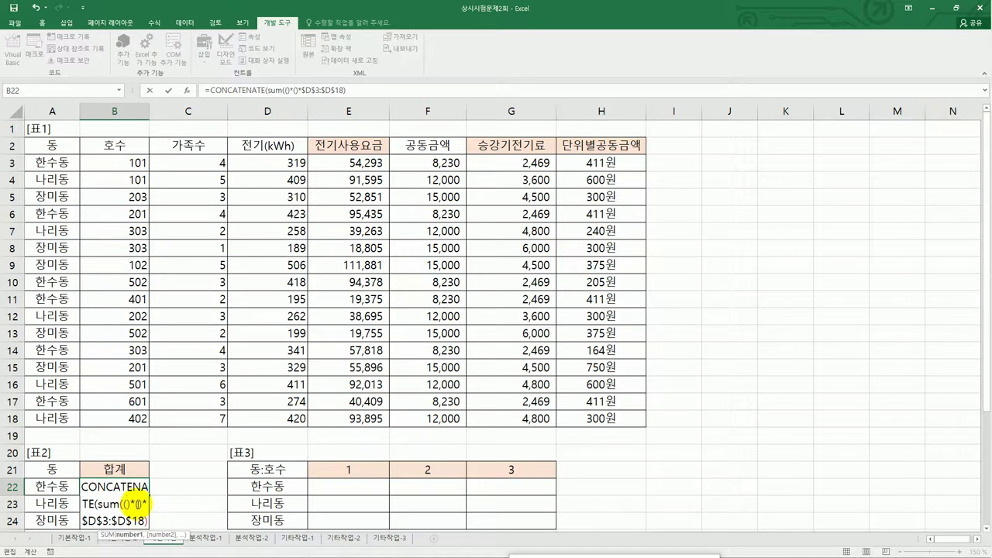
pyautogui.scroll(-2, 152, 503)
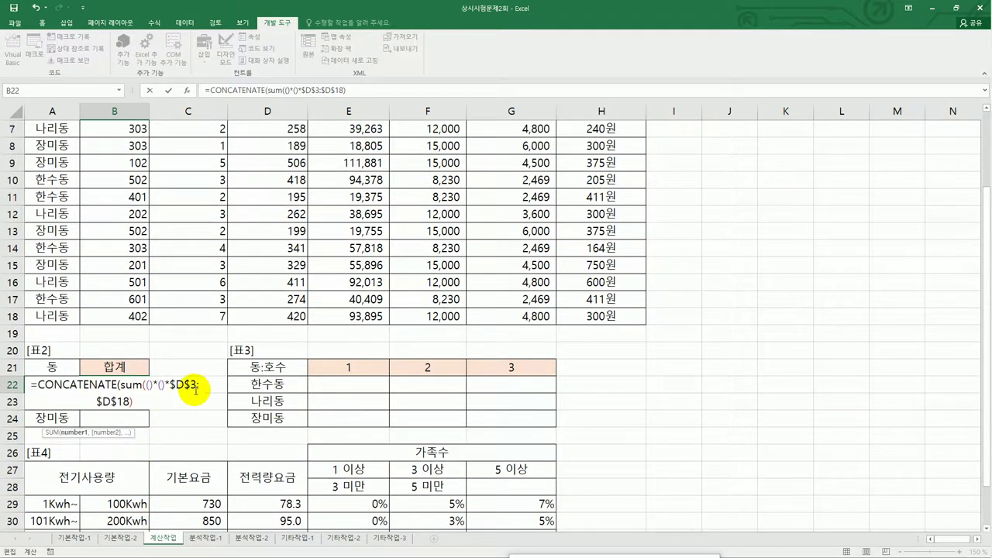
pyautogui.click(136, 403)
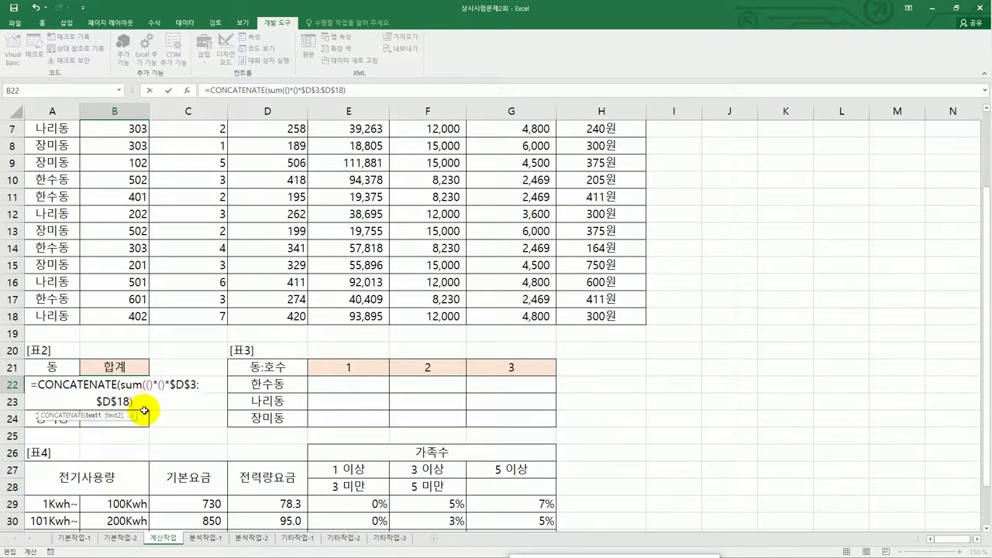
pyautogui.write(',')
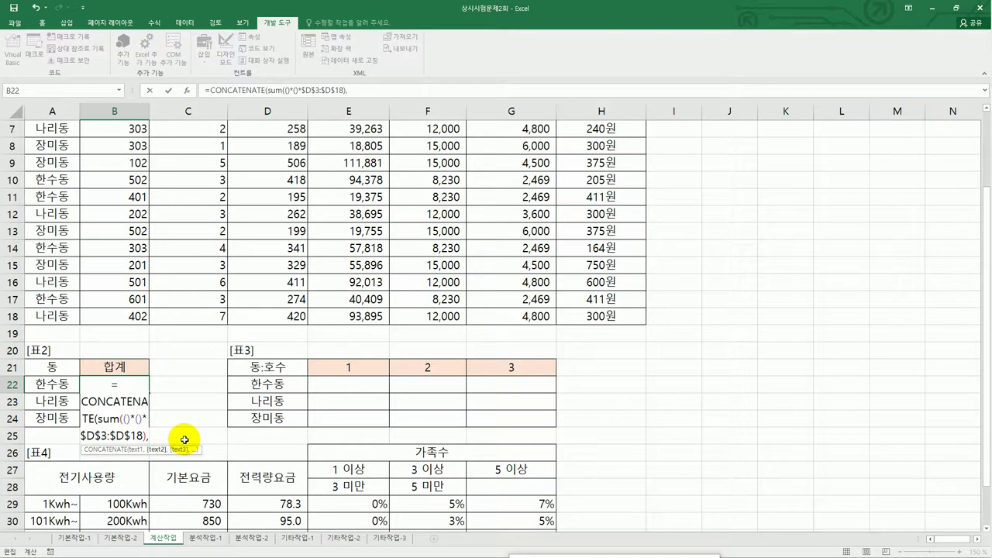
pyautogui.write('"')
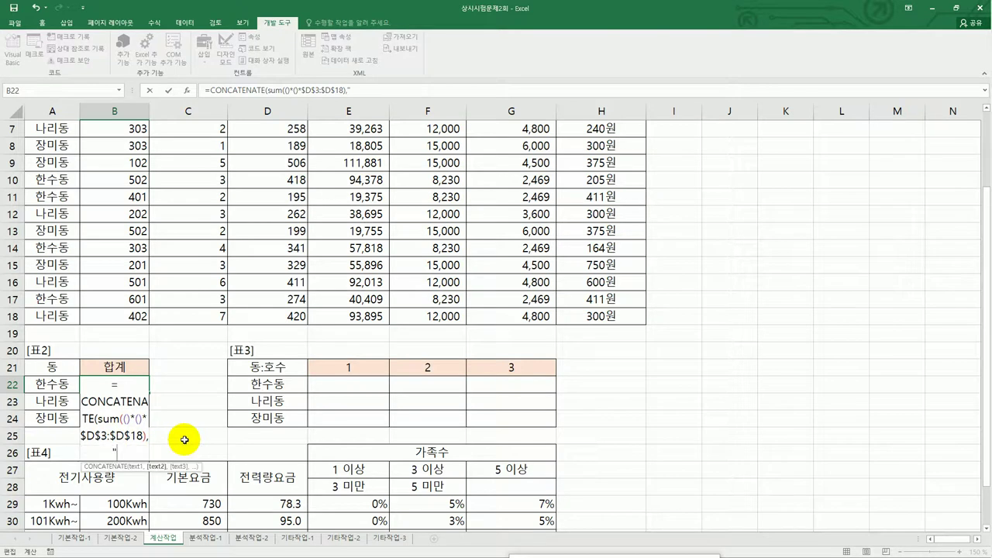
pyautogui.write('(",')
# Add a second SUM that multiplies two empty bracketed conditions as the third CONCATENATE argument.
pyautogui.write('su')
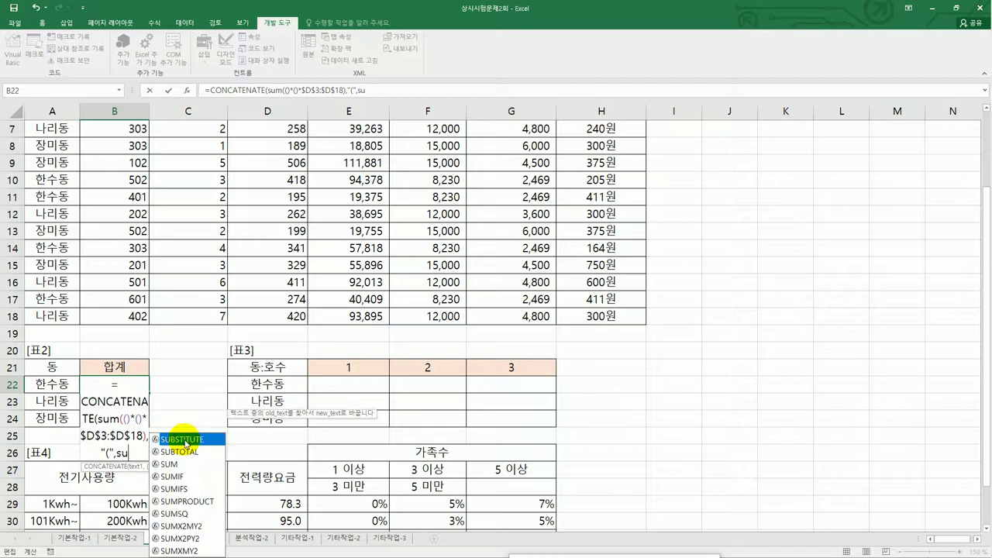
pyautogui.write('m(')
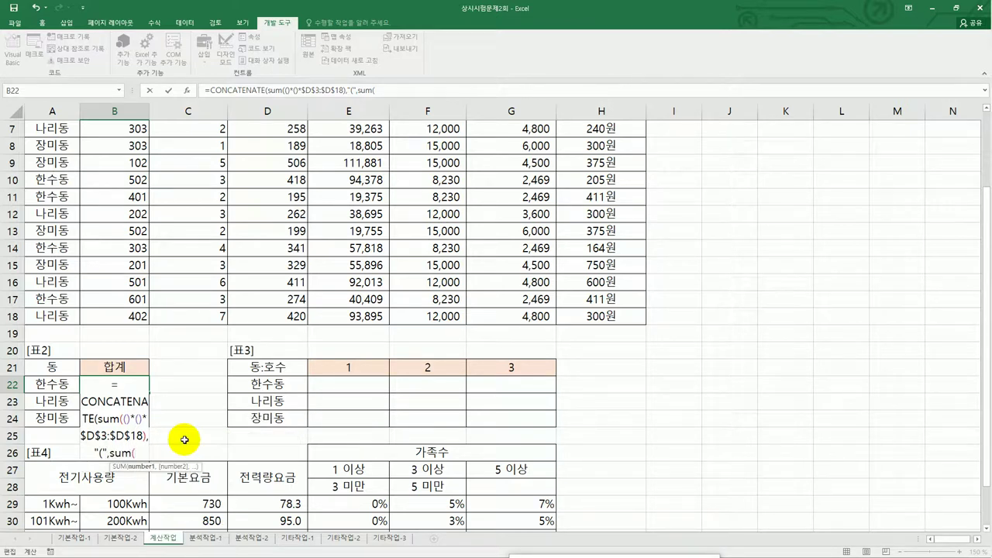
pyautogui.write('()')
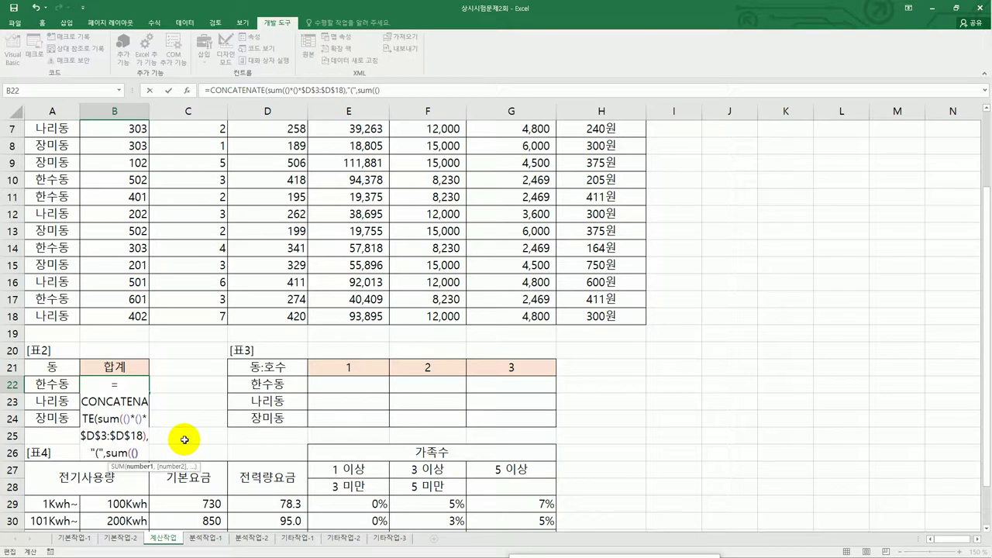
pyautogui.write('*()')
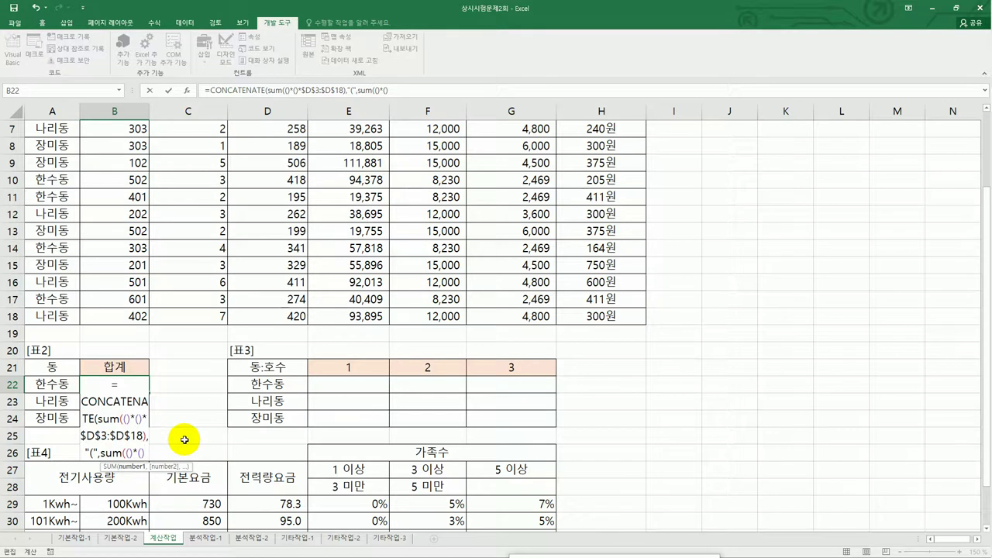
pyautogui.write('))')
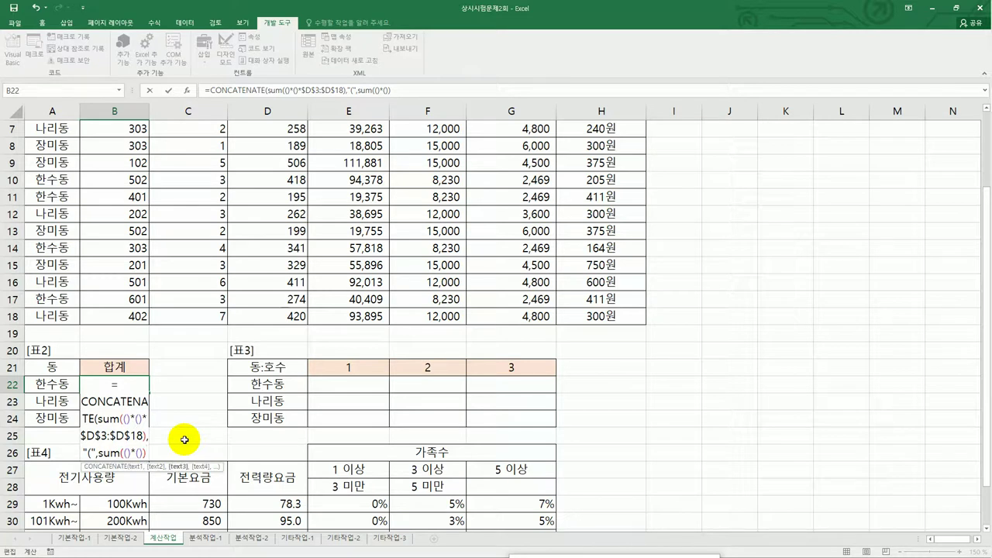
# Add the closing parenthesis text ")" as the fourth argument and close the CONCATENATE function.
pyautogui.write(',')
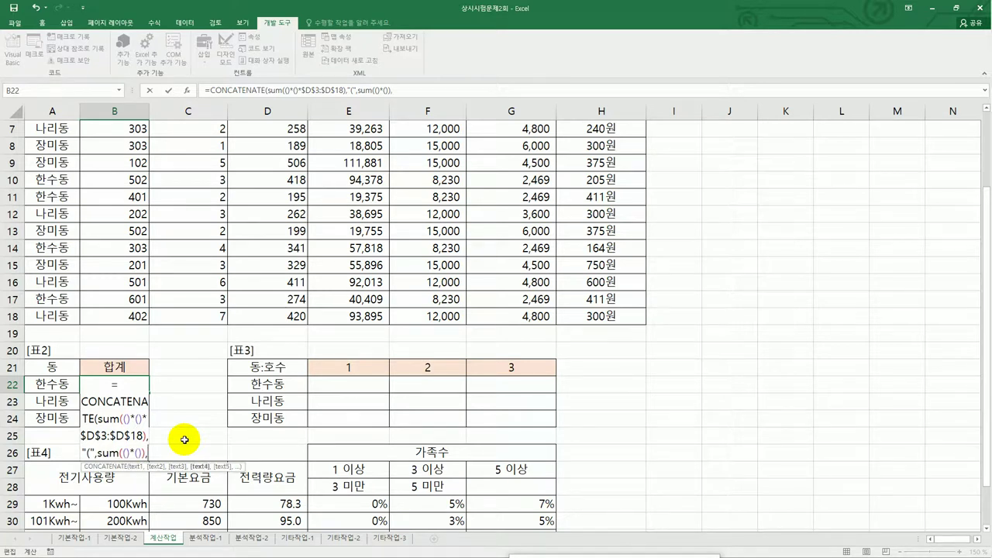
pyautogui.write('"')
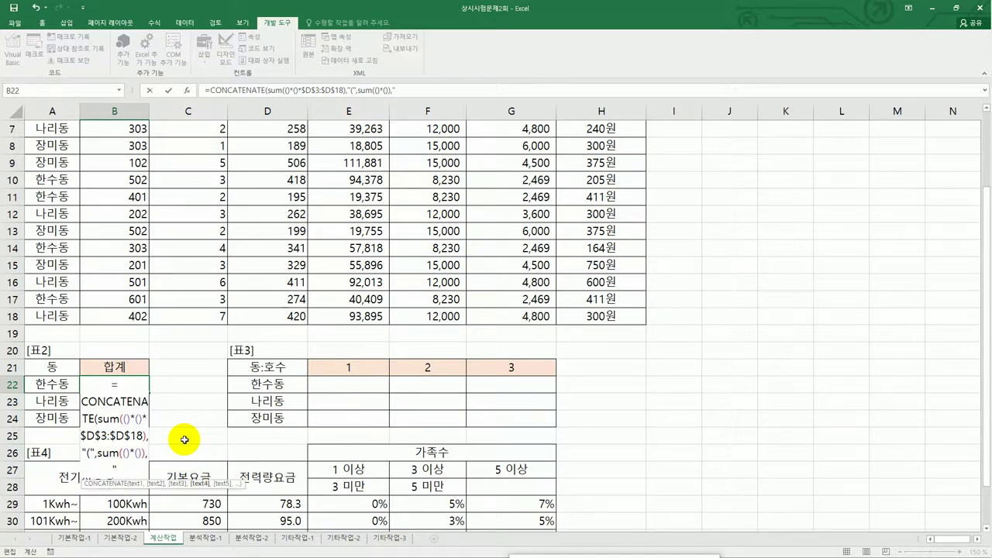
pyautogui.write(')"')
pyautogui.write(')')
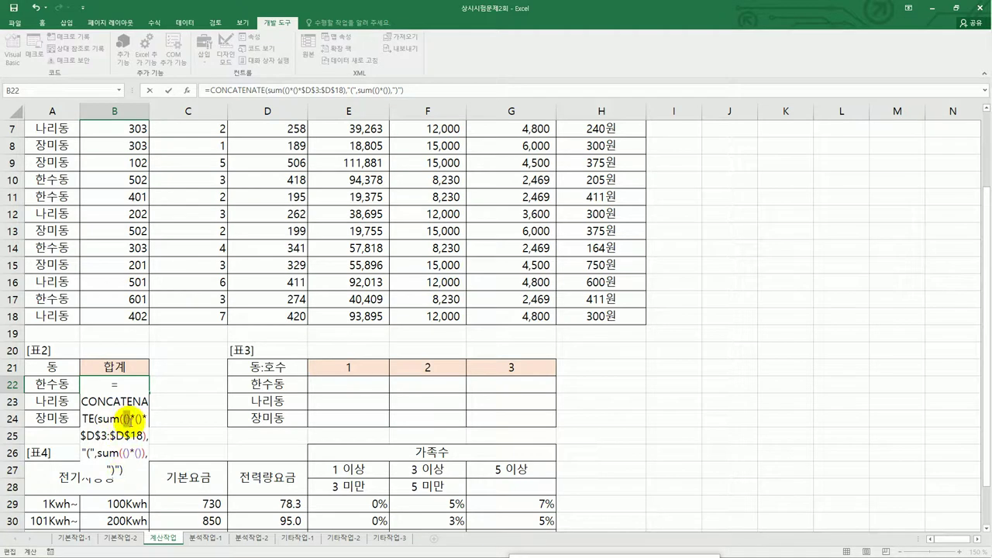
# Fill the first empty condition of the first SUM with $A$3:$A$18=A22.
pyautogui.click(129, 418)
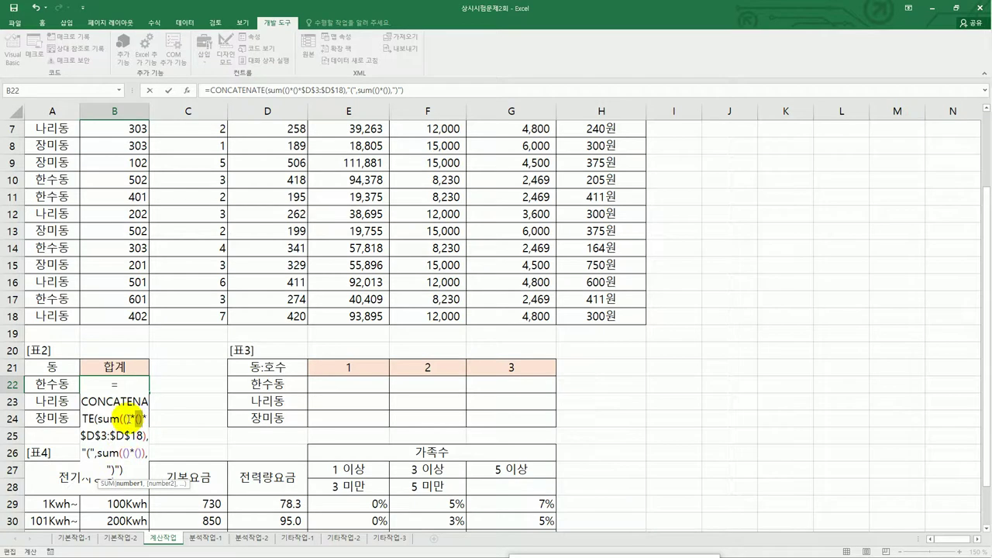
pyautogui.click(127, 418)
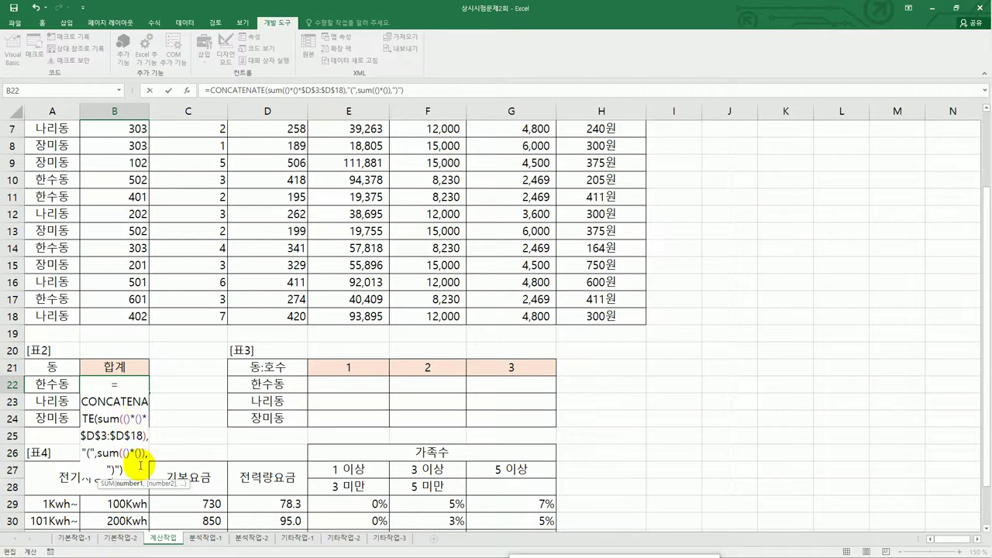
pyautogui.scroll(2, 139, 465)
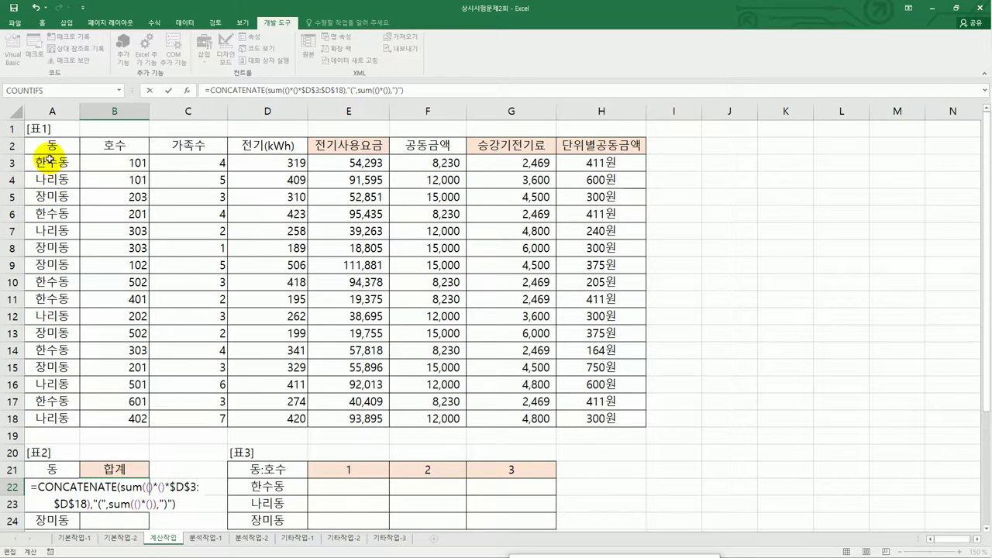
pyautogui.moveTo(49, 158); pyautogui.dragTo(34, 416)
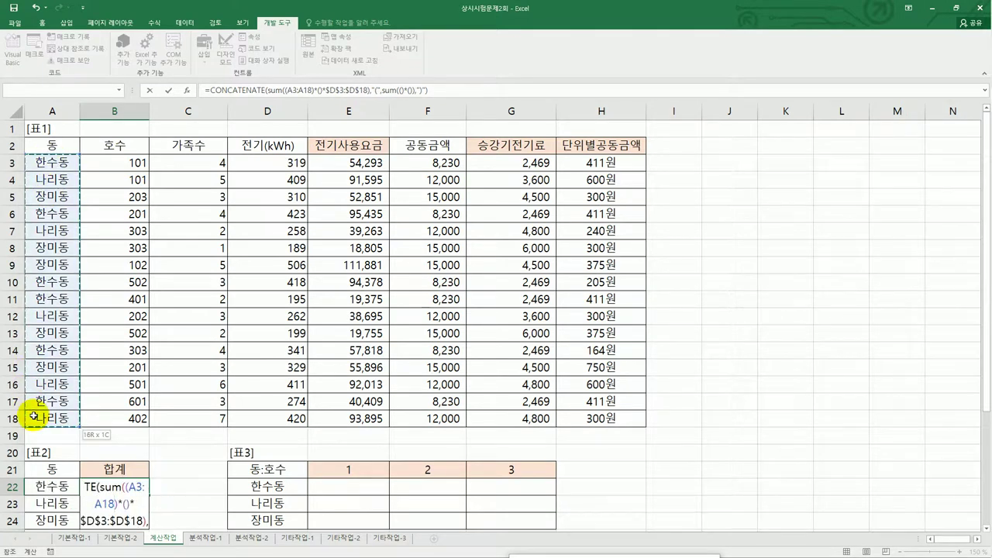
pyautogui.press('F4')
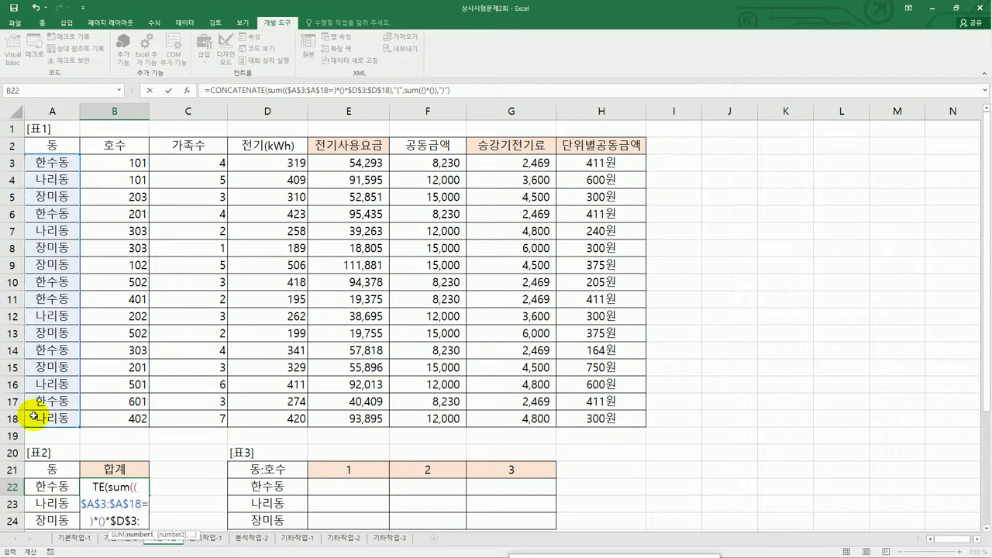
pyautogui.write('=')
pyautogui.click(42, 485)
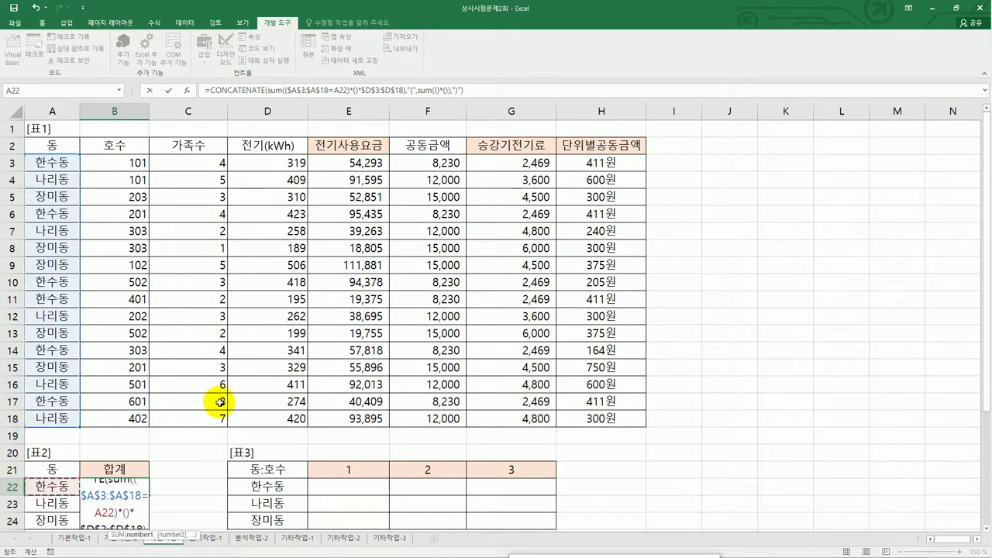
# Change the A22 reference in the first SUM's condition to the column-absolute $A22.
pyautogui.scroll(-2, 220, 402)
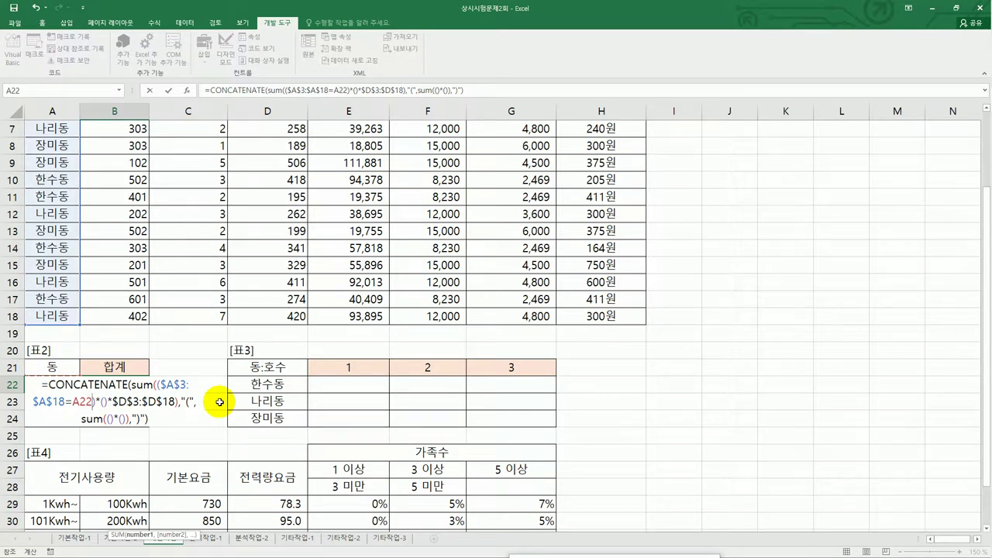
pyautogui.press('F4')
pyautogui.press('F4')
pyautogui.press('F4')
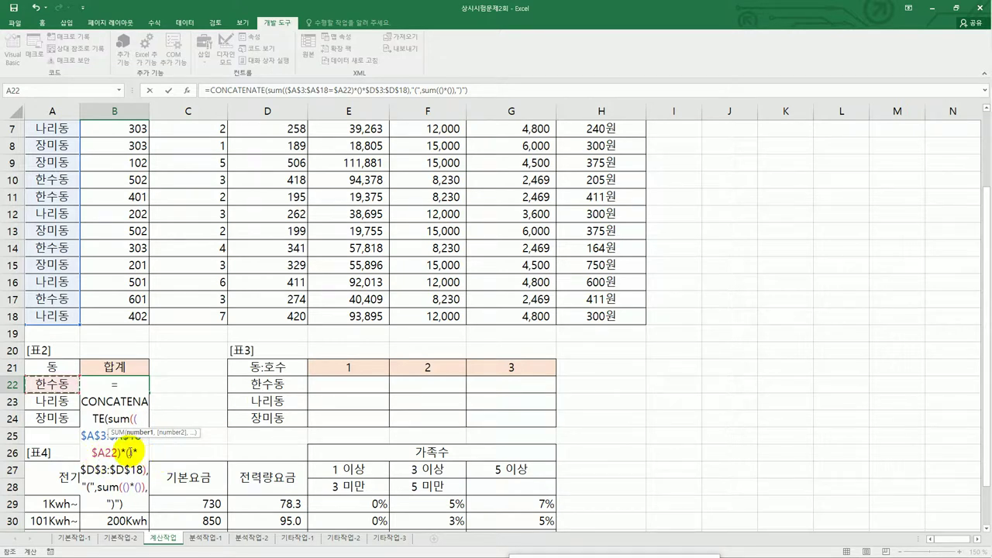
# Start the first SUM's second condition in B22 with $D$3:$D$18 and a greater-than operator.
pyautogui.click(129, 451)
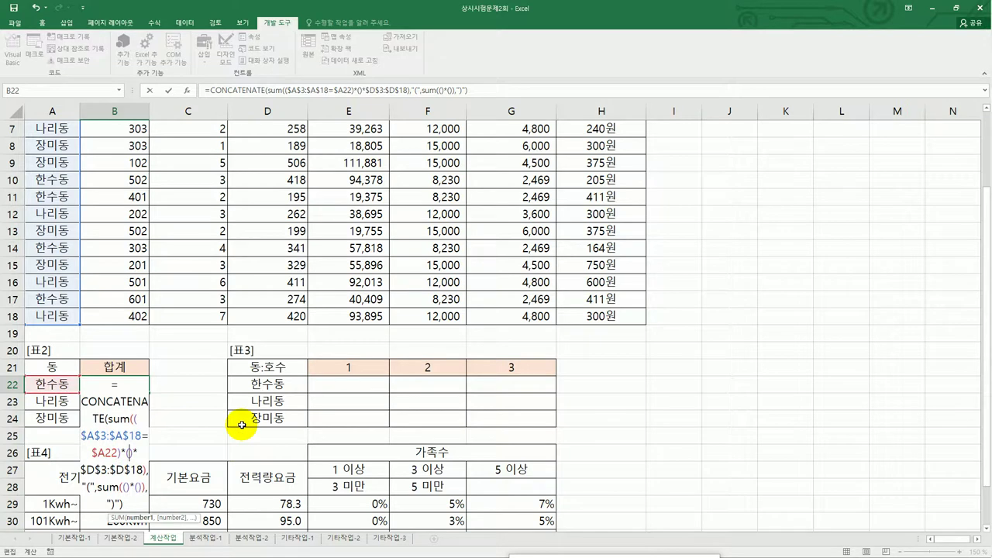
pyautogui.scroll(2, 248, 418)
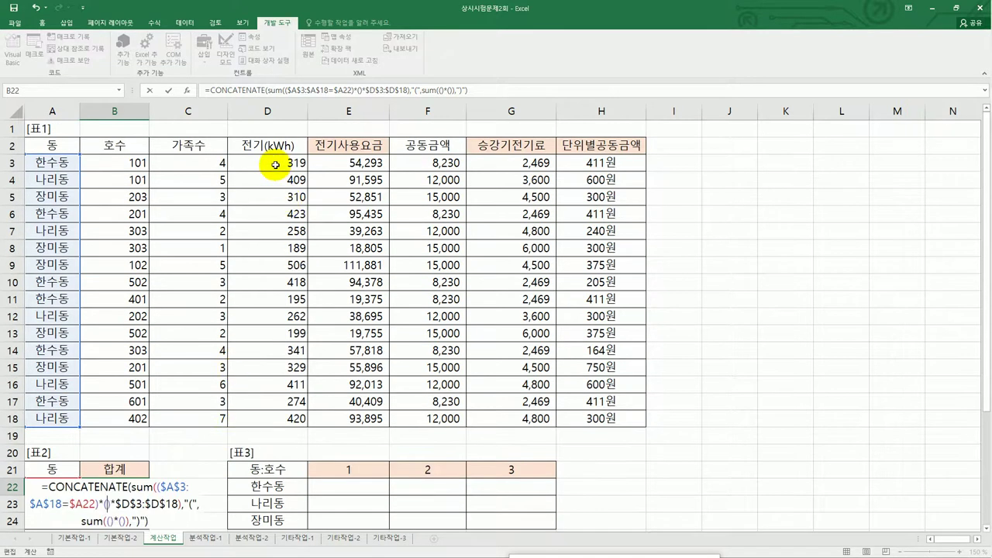
pyautogui.moveTo(274, 162); pyautogui.dragTo(281, 414)
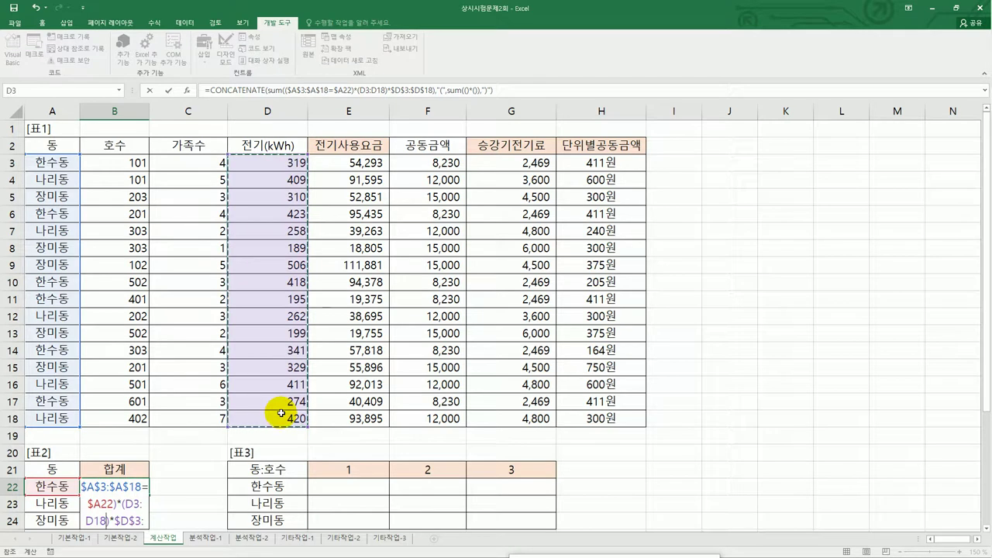
pyautogui.press('F4')
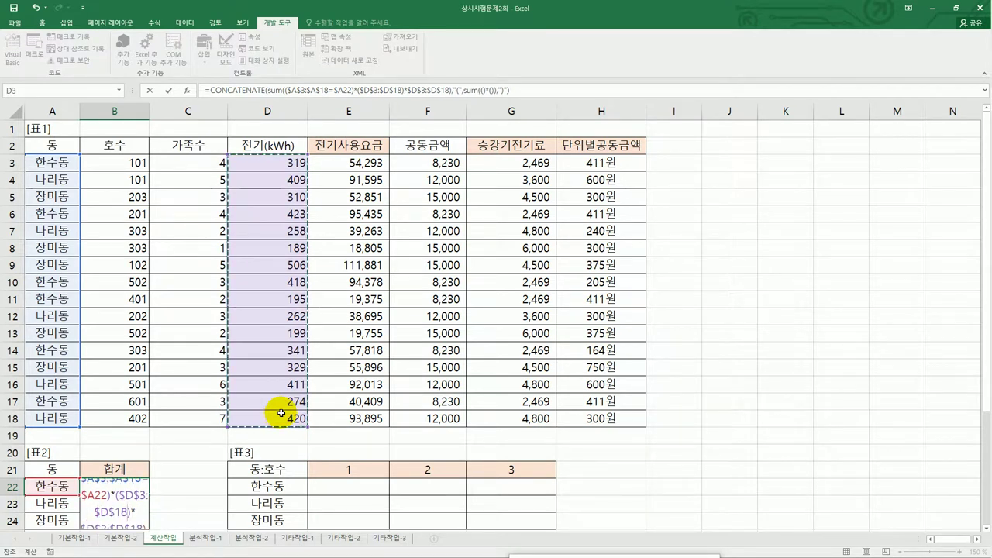
pyautogui.write('>')
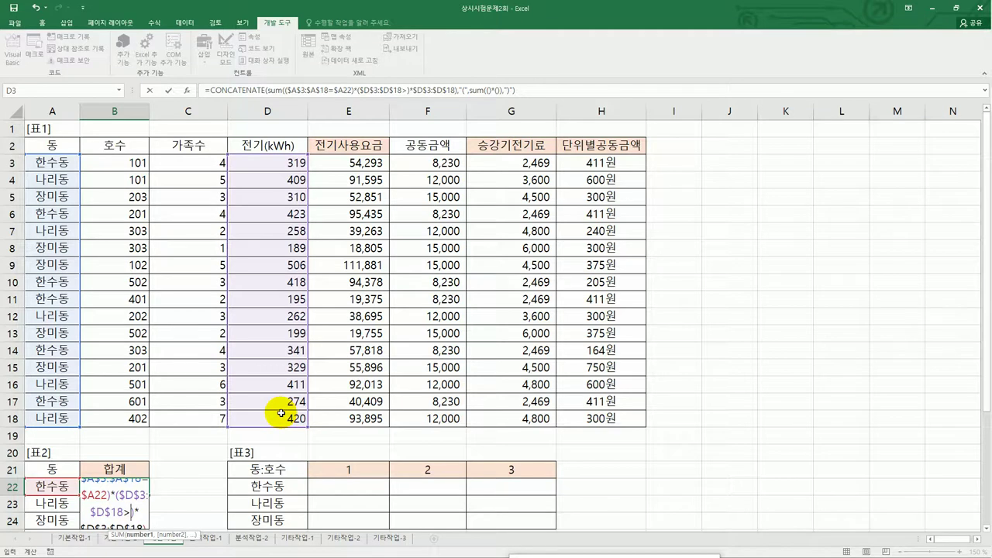
# Complete the second condition by comparing against AVERAGE($D$3:$D$18), closing the function's parenthesis.
pyautogui.write('av')
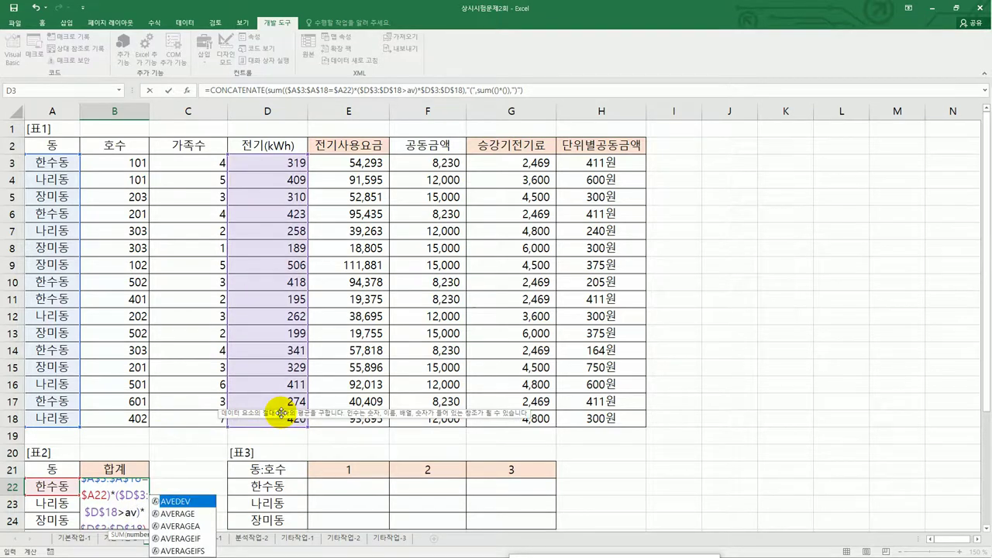
pyautogui.press('Down')
pyautogui.press('Tab')
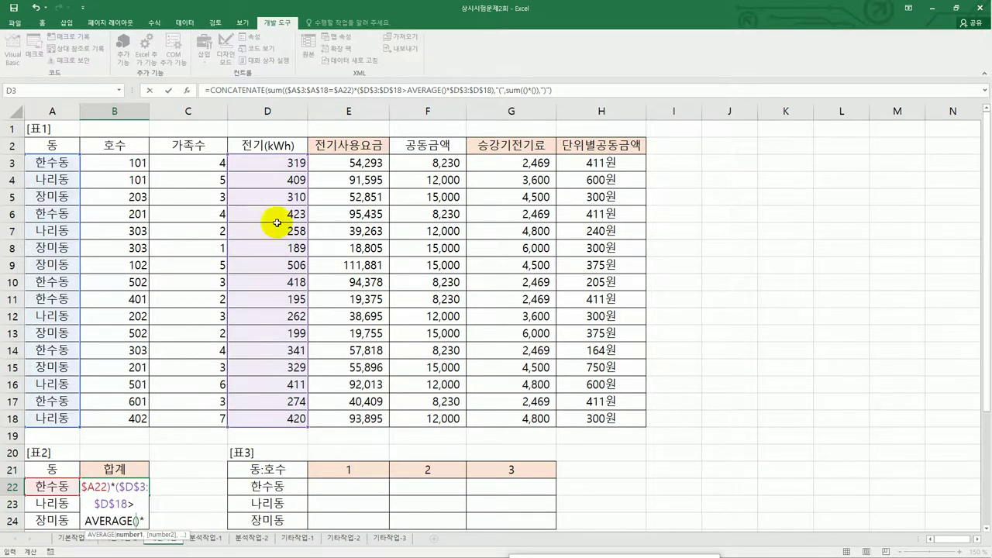
pyautogui.moveTo(270, 167); pyautogui.dragTo(276, 419)
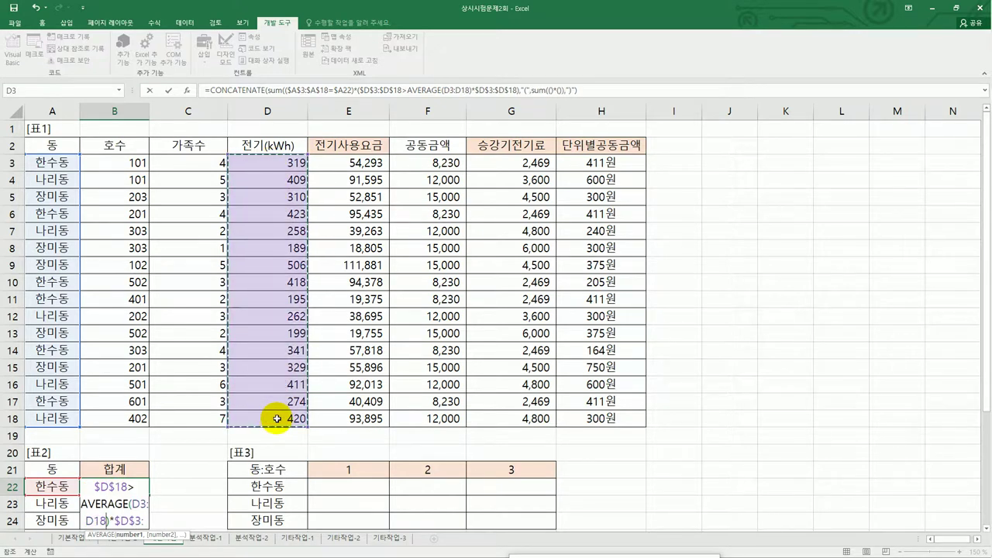
pyautogui.press('F4')
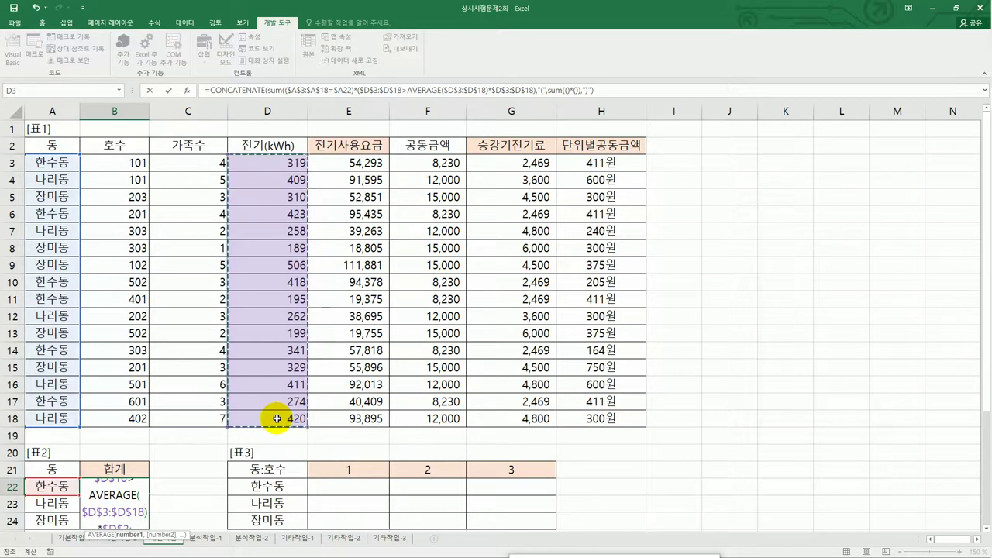
pyautogui.write(')')
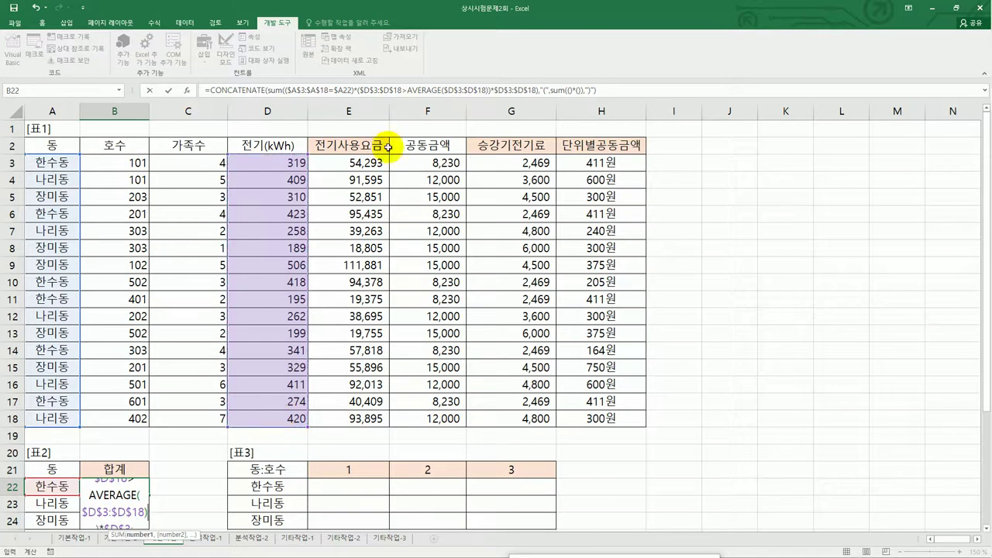
# Copy the two multiplied conditions, ($A$3:$A$18=$A22)*($D$3:$D$18>AVERAGE($D$3:$D$18)), from the first SUM in B22.
pyautogui.click(371, 93)
pyautogui.scroll(-2, 172, 453)
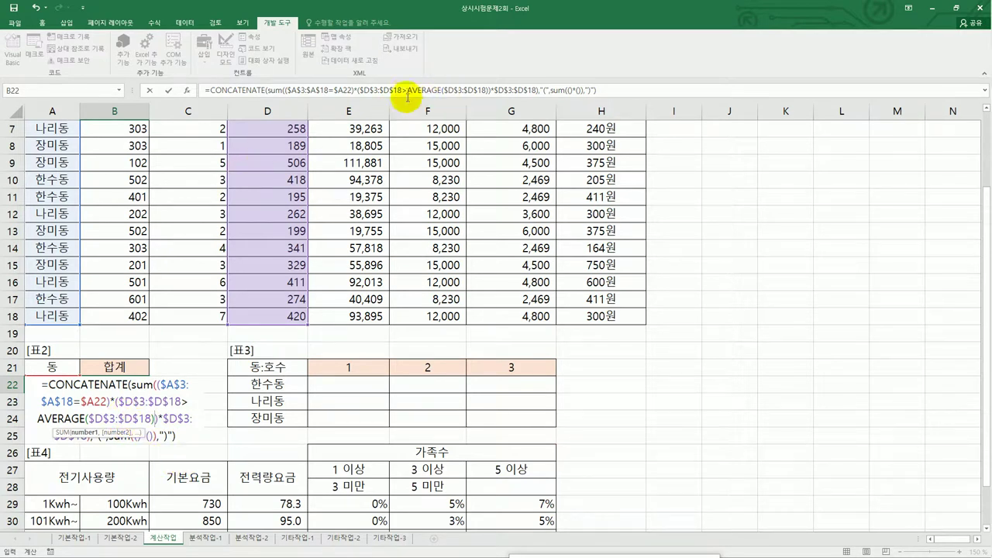
pyautogui.click(602, 89)
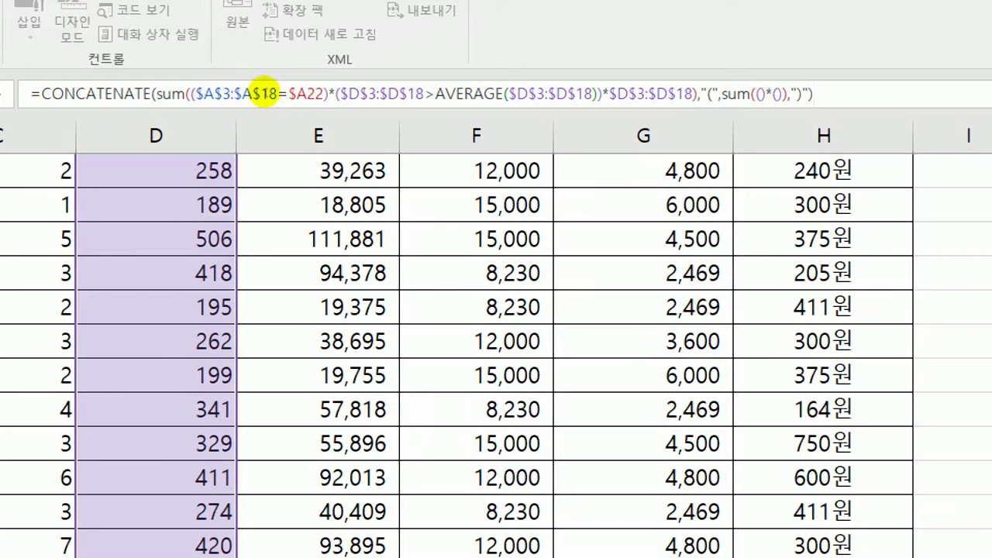
pyautogui.moveTo(268, 93); pyautogui.dragTo(155, 93)
pyautogui.moveTo(339, 87); pyautogui.dragTo(541, 86)
pyautogui.hotkey('shift', 'Right')
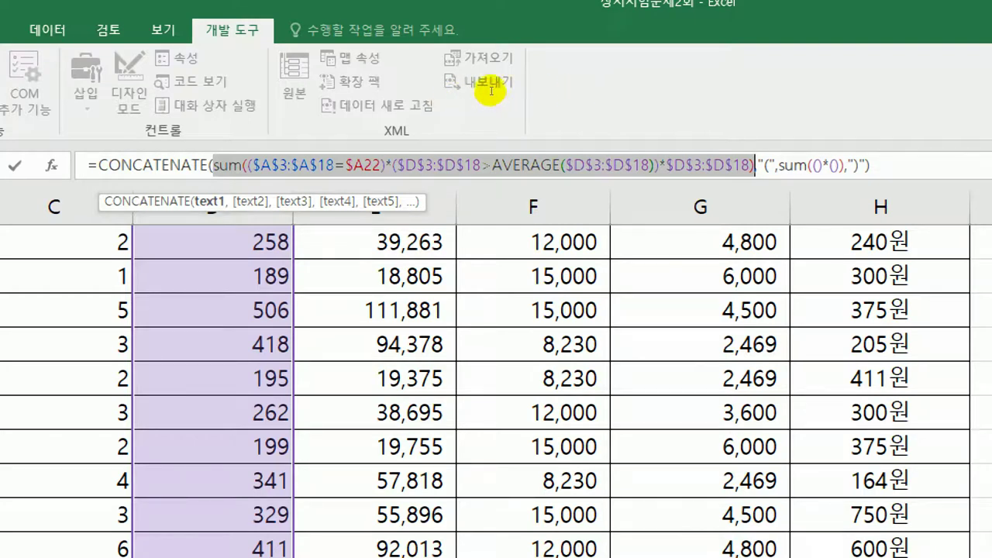
pyautogui.press('Right')
pyautogui.hotkey('ctrl', 'shift', 'Left')
pyautogui.hotkey('ctrl', 'shift', 'Left')
pyautogui.hotkey('ctrl', 'shift', 'Left')
pyautogui.hotkey('ctrl', 'shift', 'Left')
pyautogui.hotkey('ctrl', 'shift', 'Left')
pyautogui.hotkey('ctrl', 'shift', 'Left')
pyautogui.hotkey('ctrl', 'shift', 'Left')
pyautogui.hotkey('ctrl', 'shift', 'Left')
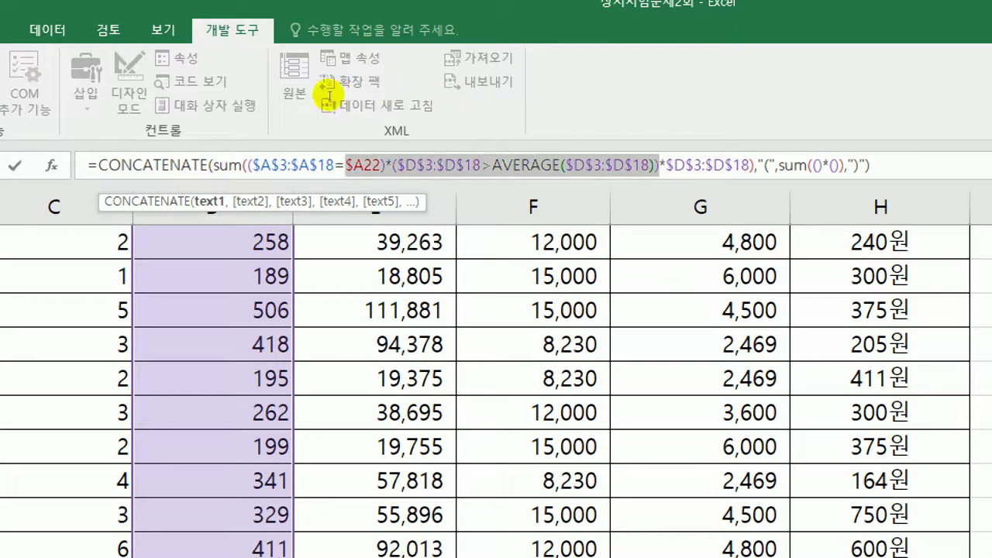
pyautogui.hotkey('shift', 'Right')
pyautogui.hotkey('ctrl', 'c')
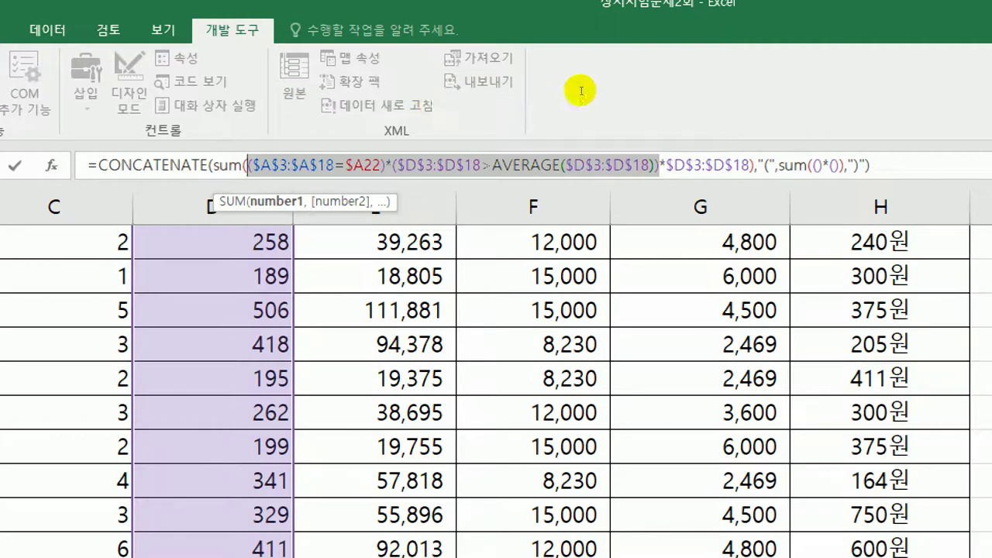
# Replace the two empty bracketed conditions in the second SUM with the copied conditions.
pyautogui.press('End')
pyautogui.press('Left')
pyautogui.press('Left')
pyautogui.press('Left')
pyautogui.press('Left')
pyautogui.press('Left')
pyautogui.press('Left')
pyautogui.hotkey('shift', 'Left')
pyautogui.hotkey('shift', 'Left')
pyautogui.hotkey('shift', 'Left')
pyautogui.hotkey('shift', 'Left')
pyautogui.hotkey('shift', 'Left')
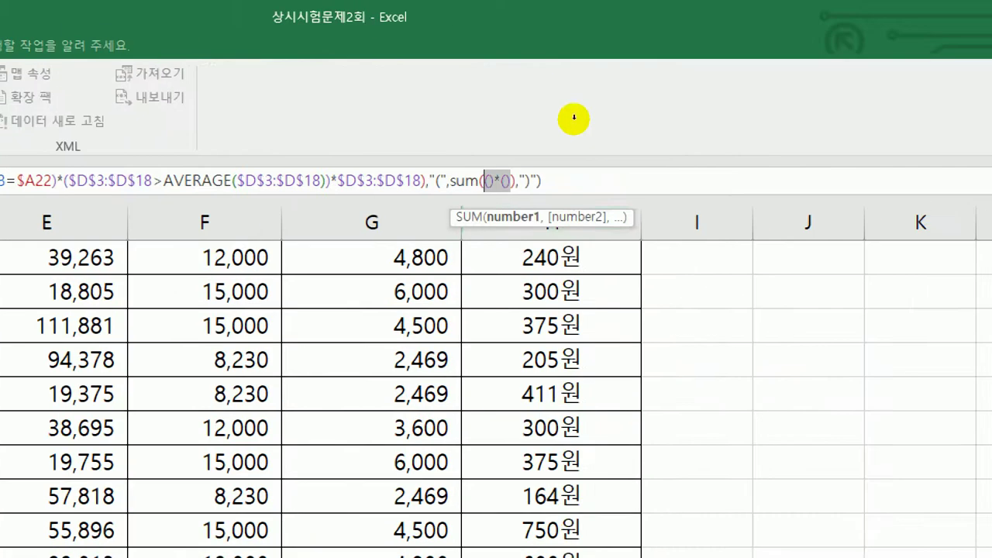
pyautogui.hotkey('ctrl', 'v')
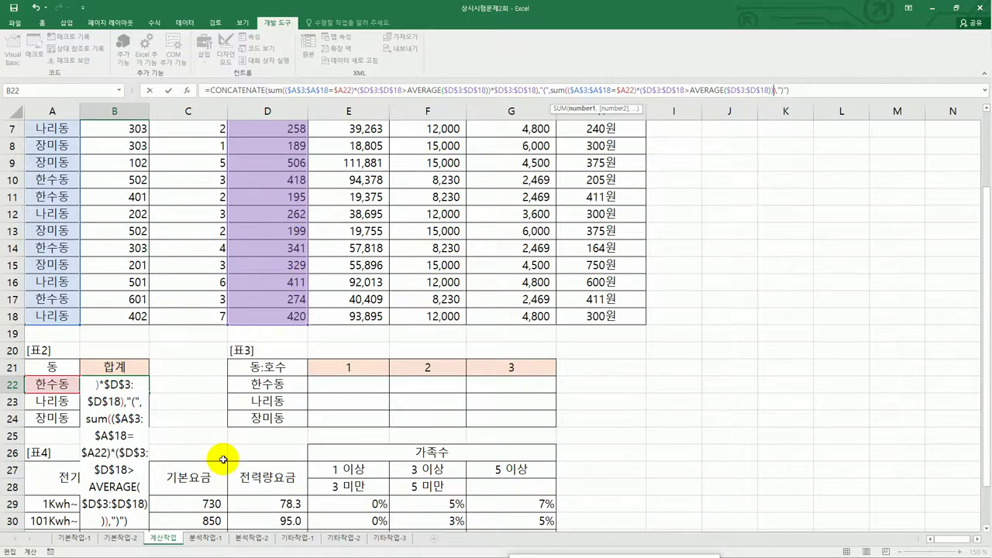
# Enter the B22 formula as an array formula and fill it down to B24.
pyautogui.hotkey('ctrl', 'shift', 'Return')
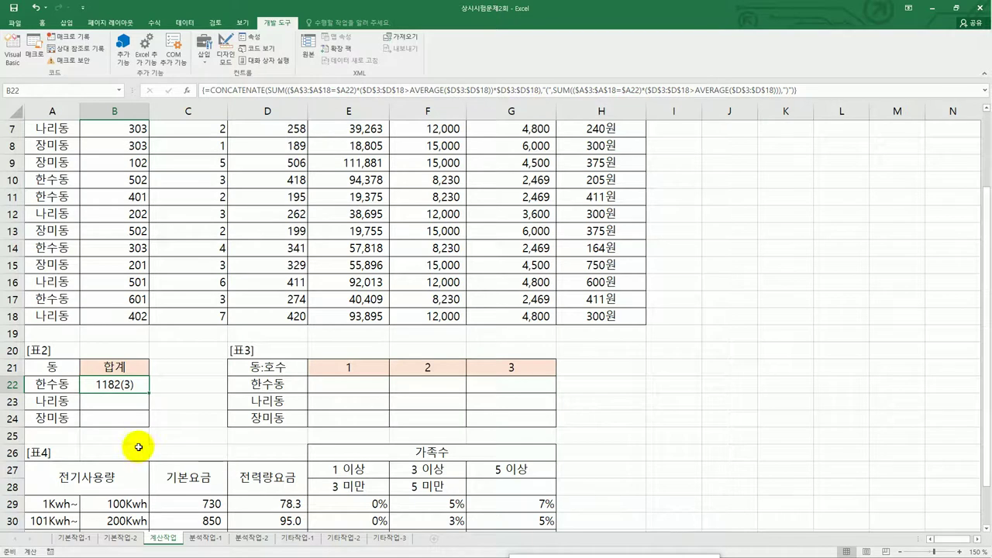
pyautogui.moveTo(148, 393); pyautogui.dragTo(149, 428)
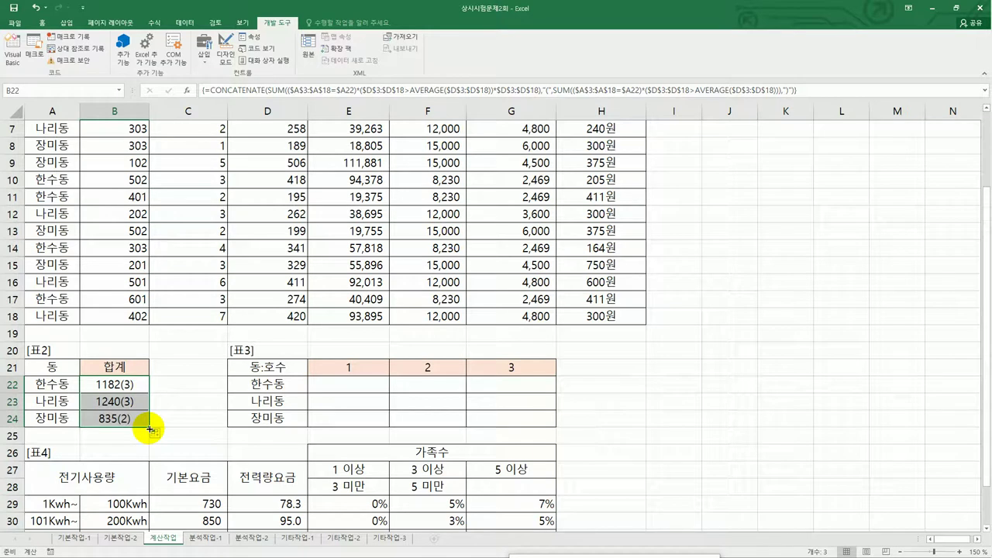
# Change B22's fourth CONCATENATE argument to "세대)", re-enter it as an array formula and refill down to B24.
pyautogui.click(134, 385)
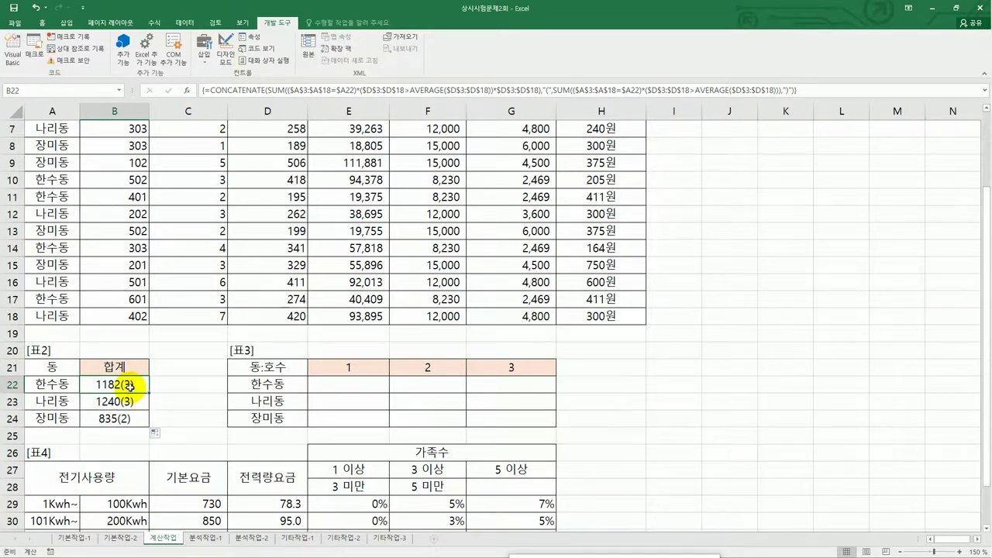
pyautogui.doubleClick(129, 385)
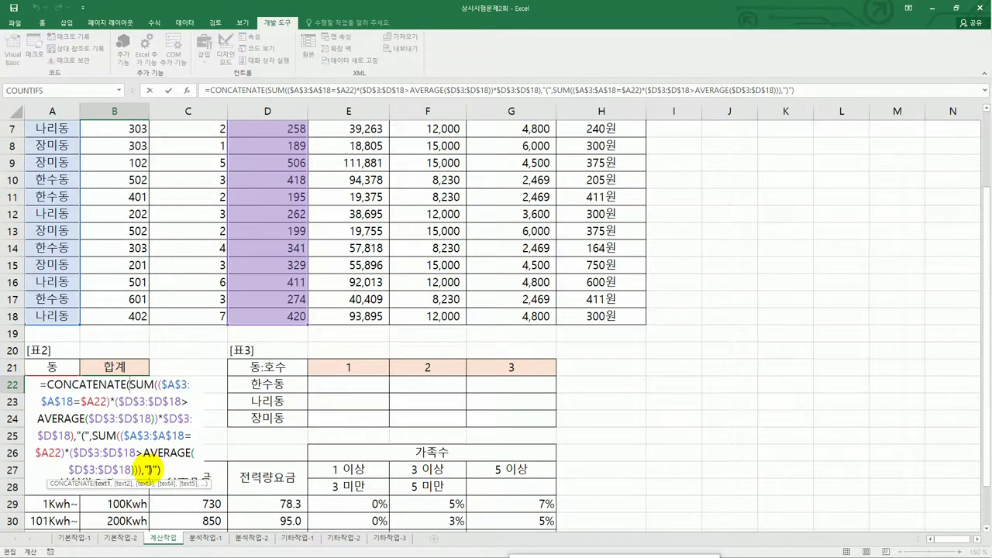
pyautogui.click(149, 470)
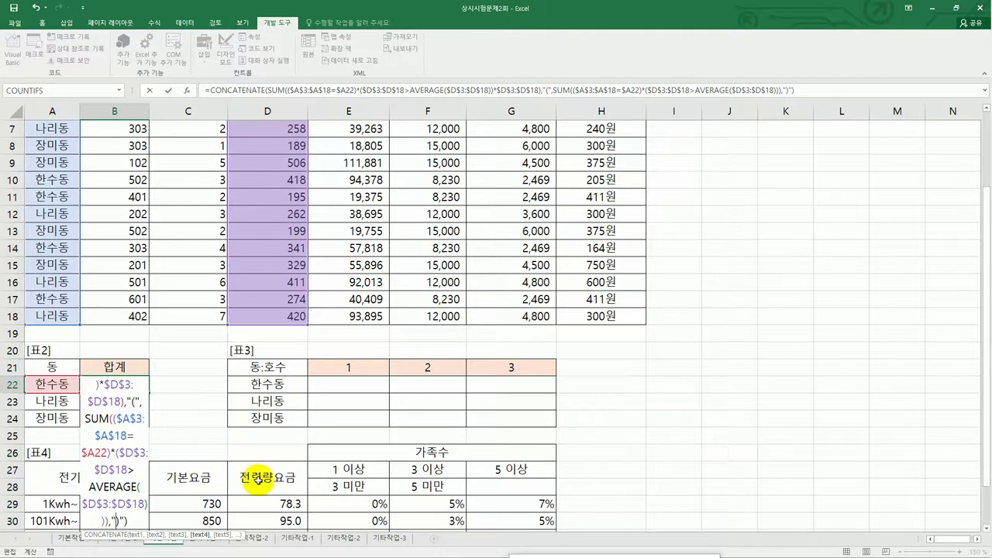
pyautogui.write('세대')
pyautogui.hotkey('ctrl', 'shift', 'Return')
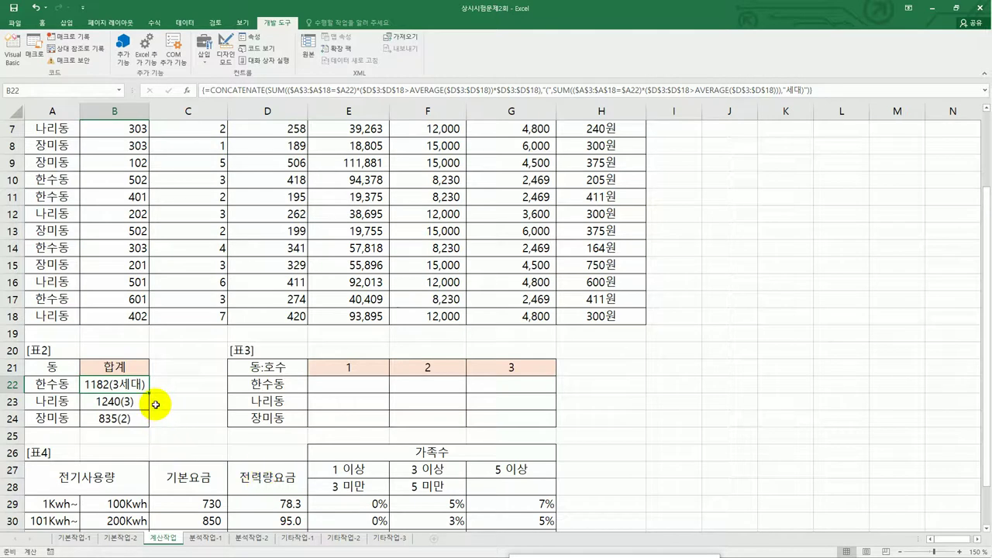
pyautogui.moveTo(148, 393); pyautogui.dragTo(143, 419)
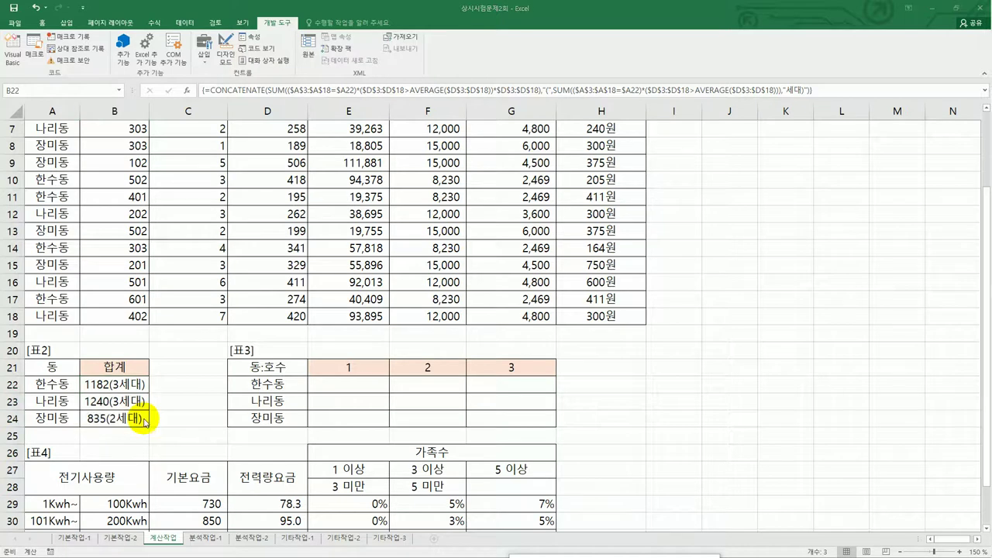
pyautogui.click(356, 388)
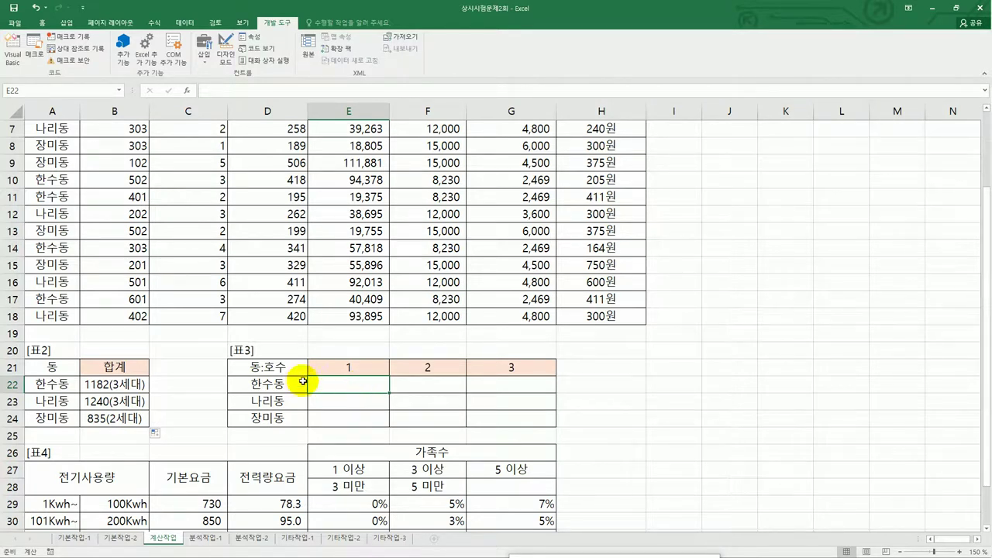
pyautogui.moveTo(283, 388); pyautogui.dragTo(277, 416)
pyautogui.moveTo(321, 368); pyautogui.dragTo(533, 365)
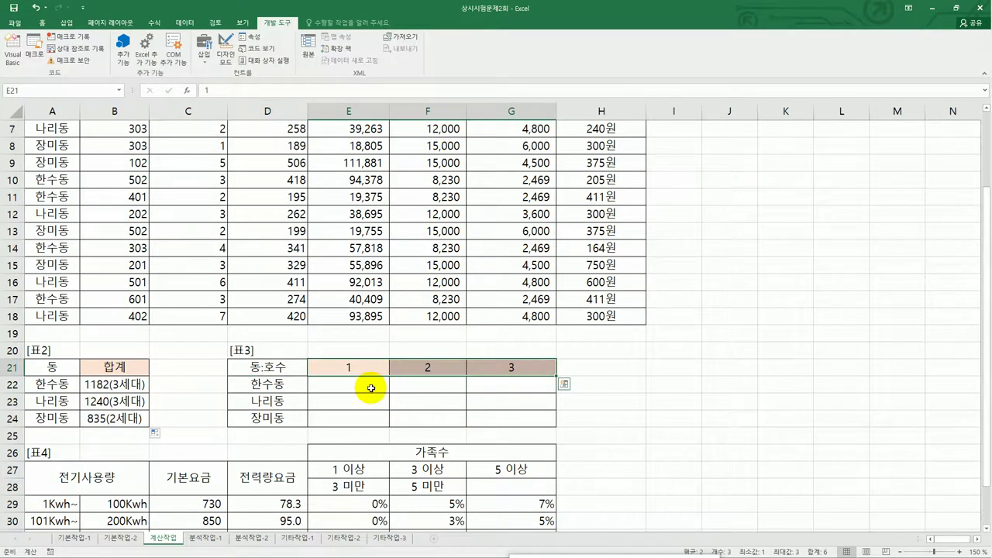
pyautogui.moveTo(371, 389); pyautogui.dragTo(504, 415)
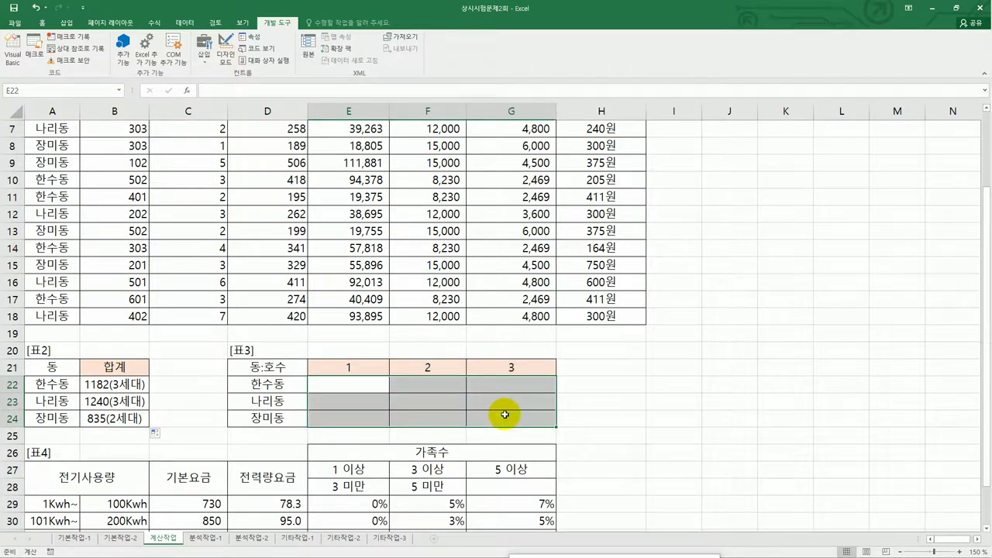
# Start a MAX formula in E22 containing two empty bracketed conditions multiplied together, =max(()*()).
pyautogui.click(347, 391)
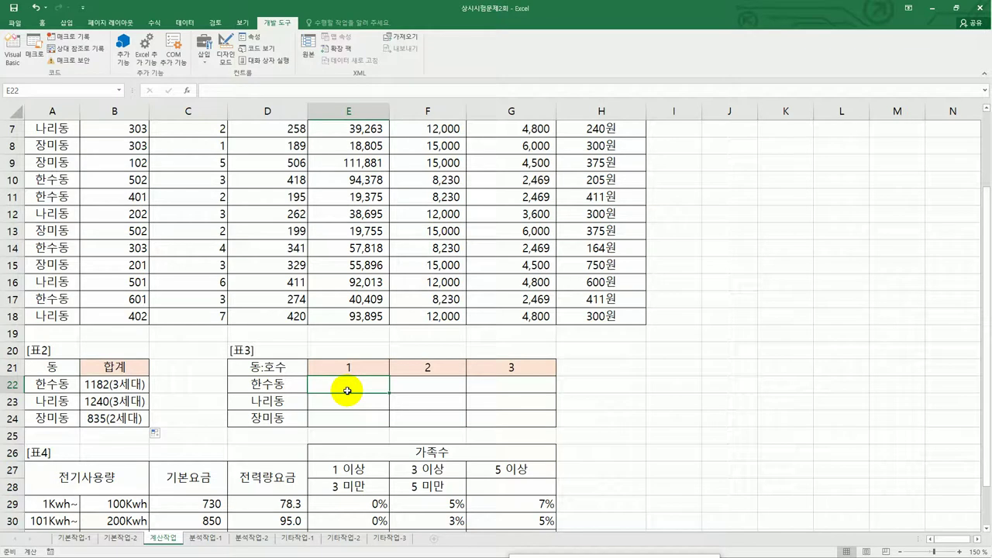
pyautogui.write('=')
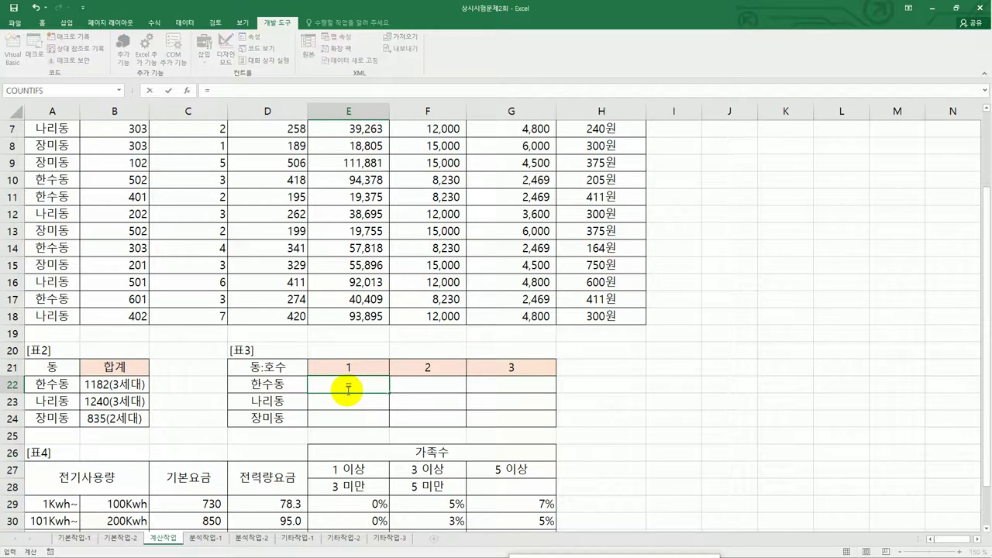
pyautogui.write('ma')
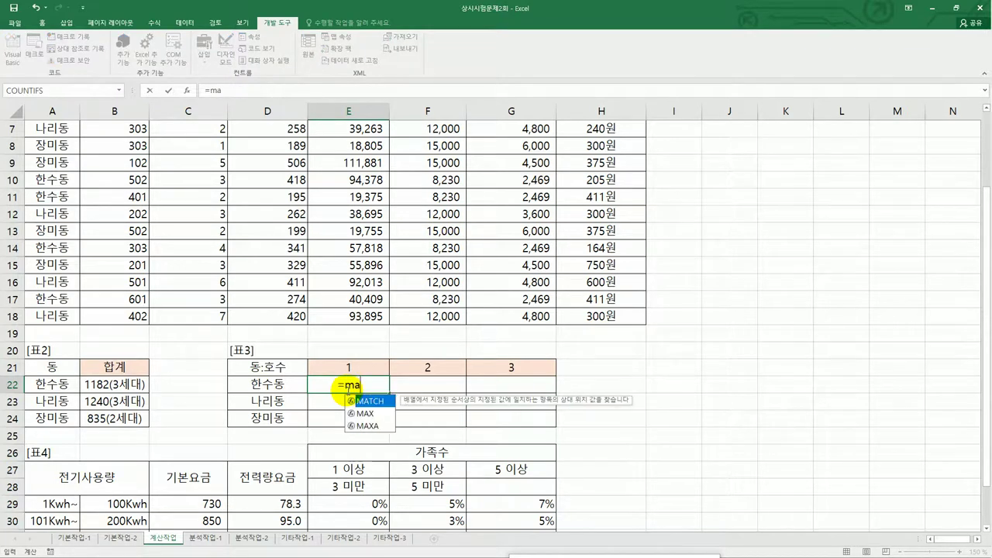
pyautogui.write('x()')
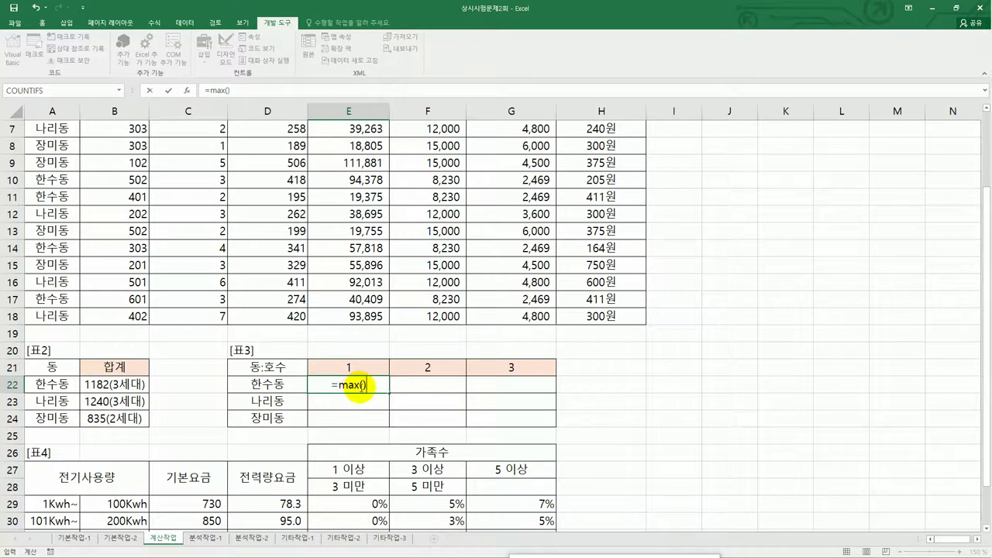
pyautogui.click(362, 385)
pyautogui.click(365, 385)
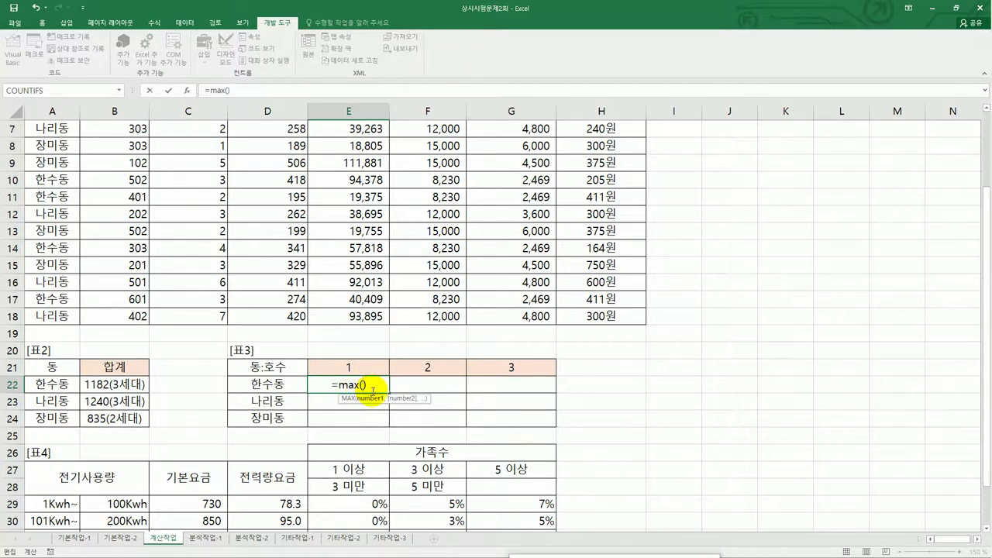
pyautogui.write('()')
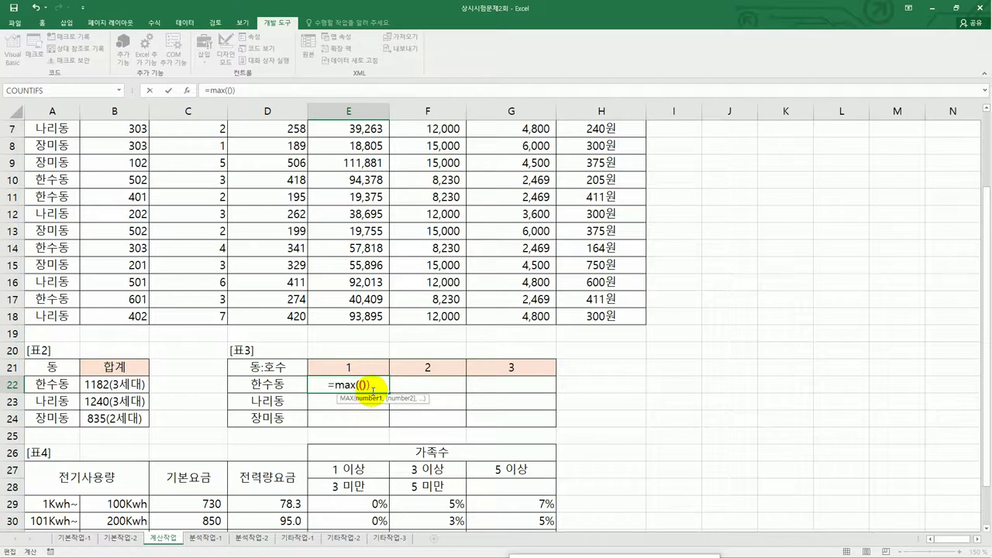
pyautogui.write('*()')
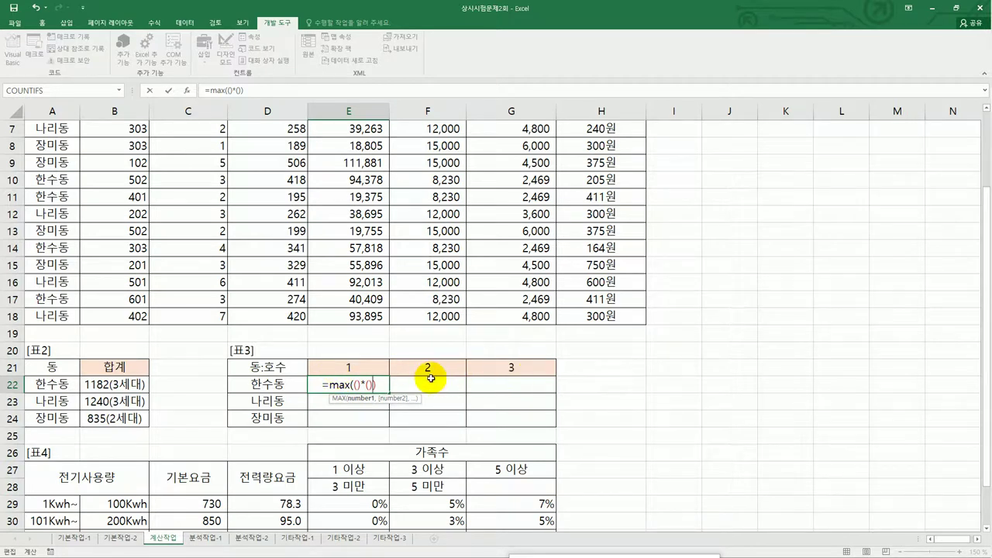
# Multiply the two empty conditions in the MAX formula by the absolute 전기(kWh) range $D$3:$D$18.
pyautogui.write('*')
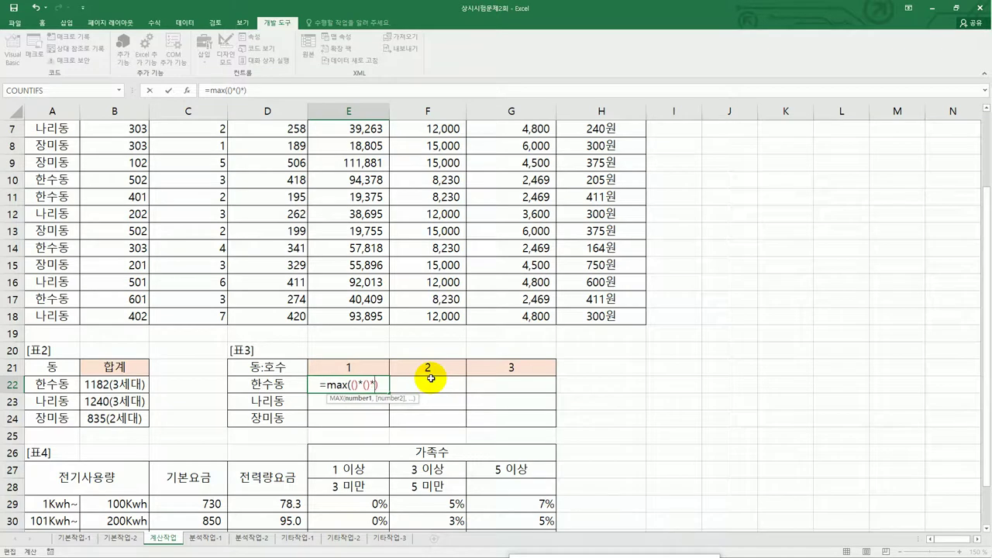
pyautogui.scroll(2, 177, 320)
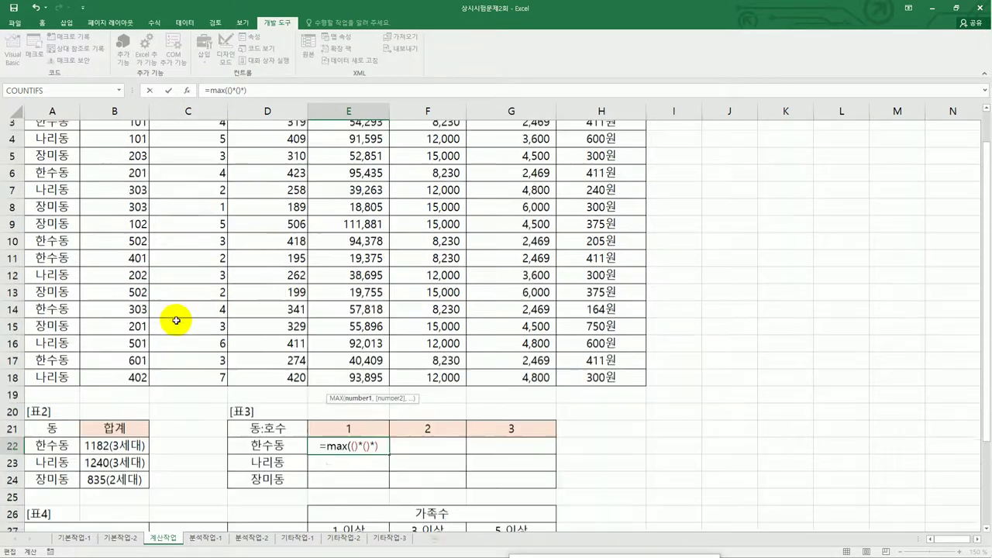
pyautogui.moveTo(267, 161); pyautogui.dragTo(264, 415)
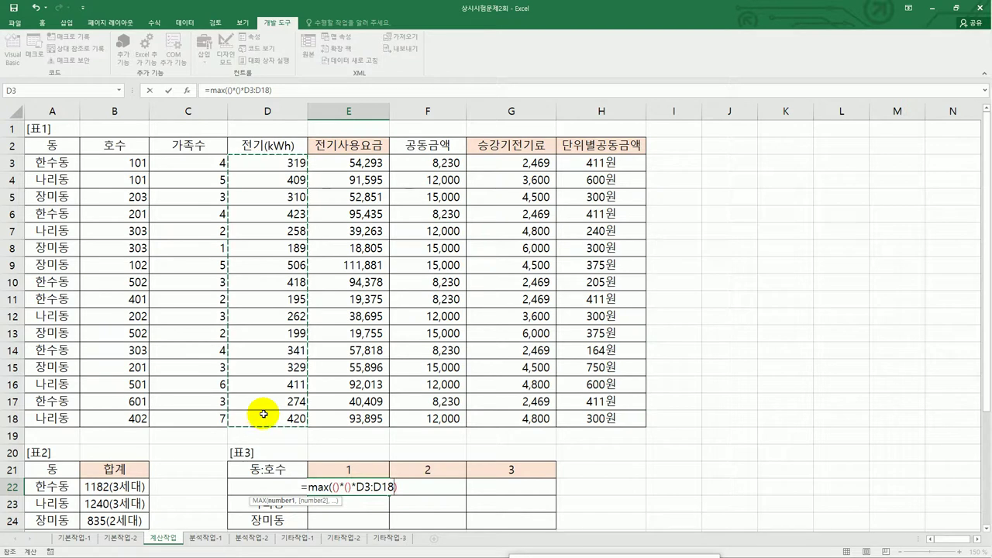
pyautogui.press('F4')
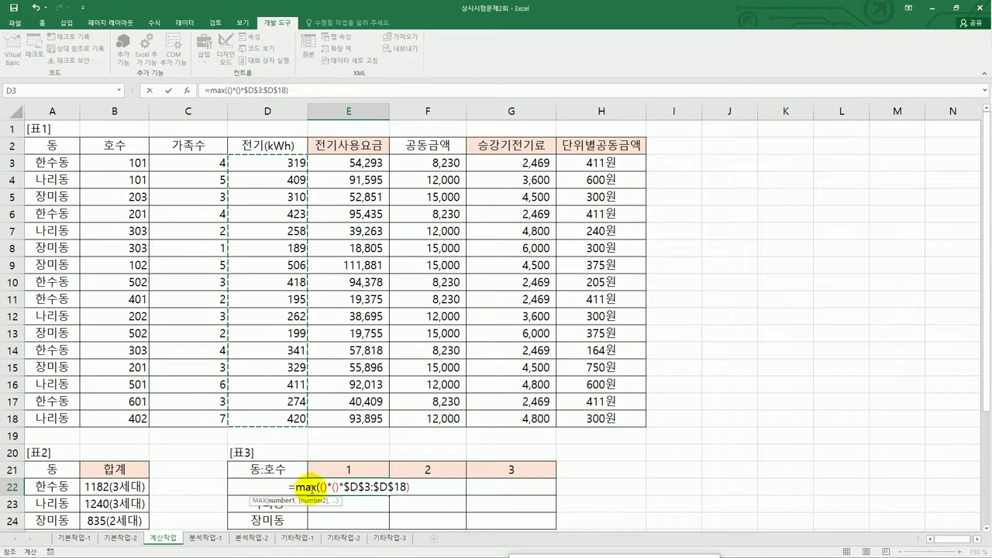
# Fill the first bracketed condition with $A$3:$A$18=$D22, locking only the column of the D22 reference.
pyautogui.click(323, 487)
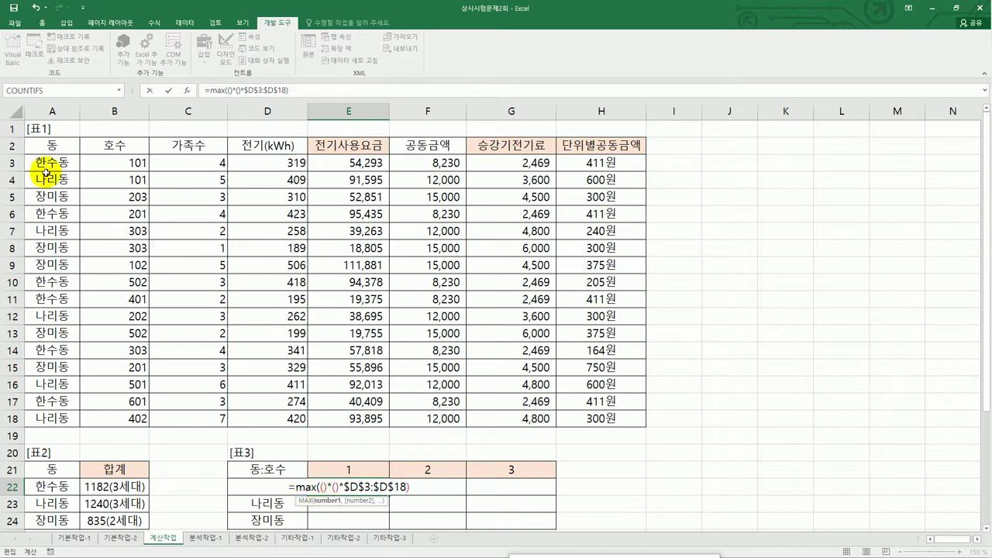
pyautogui.moveTo(40, 163); pyautogui.dragTo(55, 417)
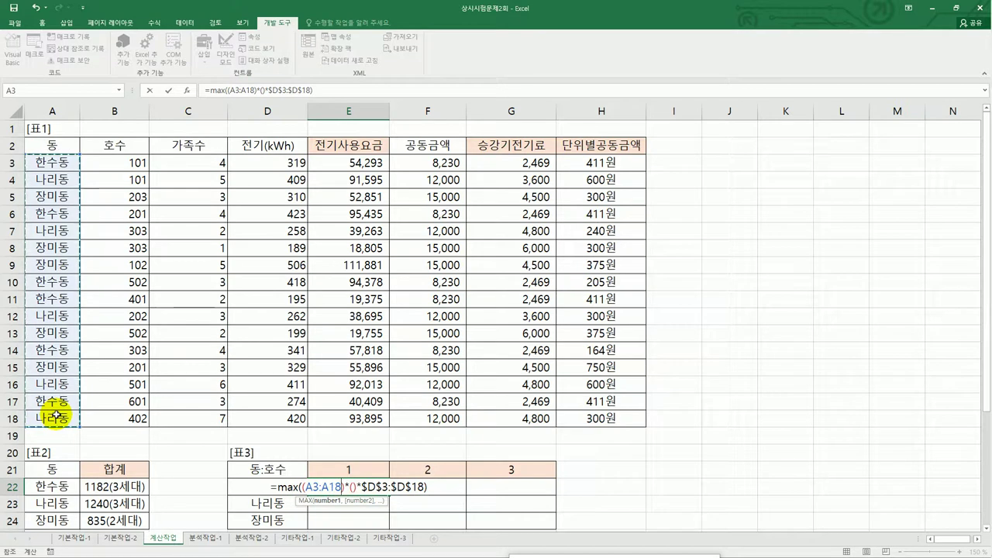
pyautogui.press('F4')
pyautogui.write('=')
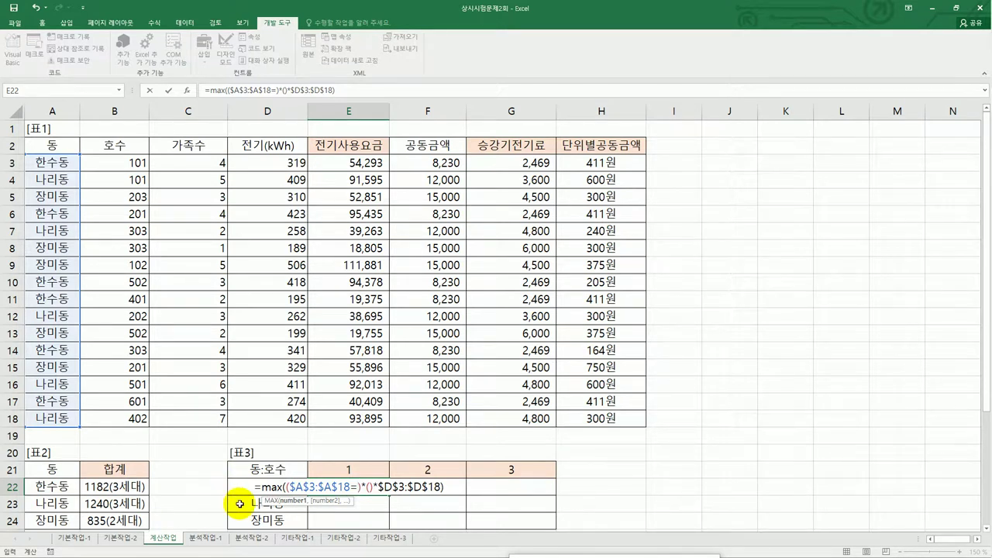
pyautogui.press('Left')
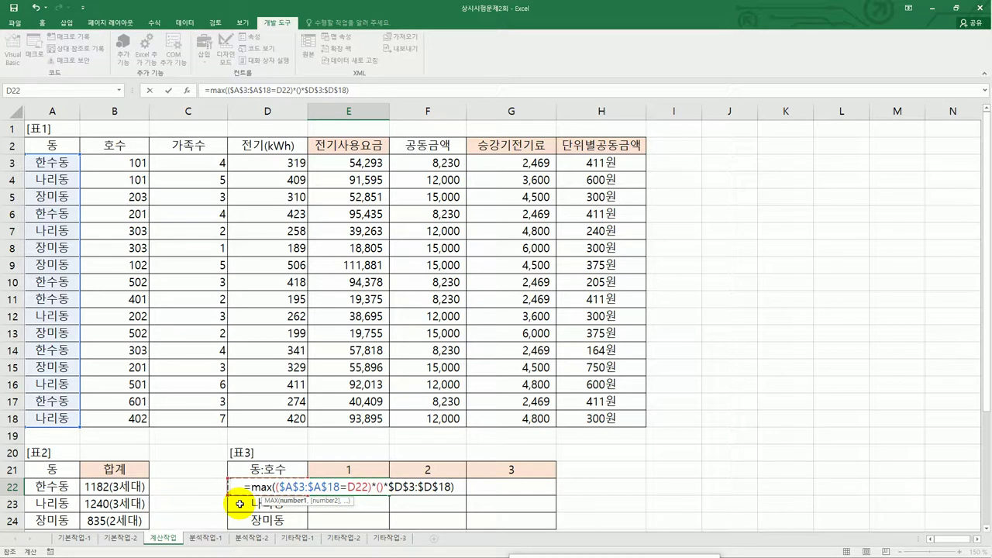
pyautogui.press('F4')
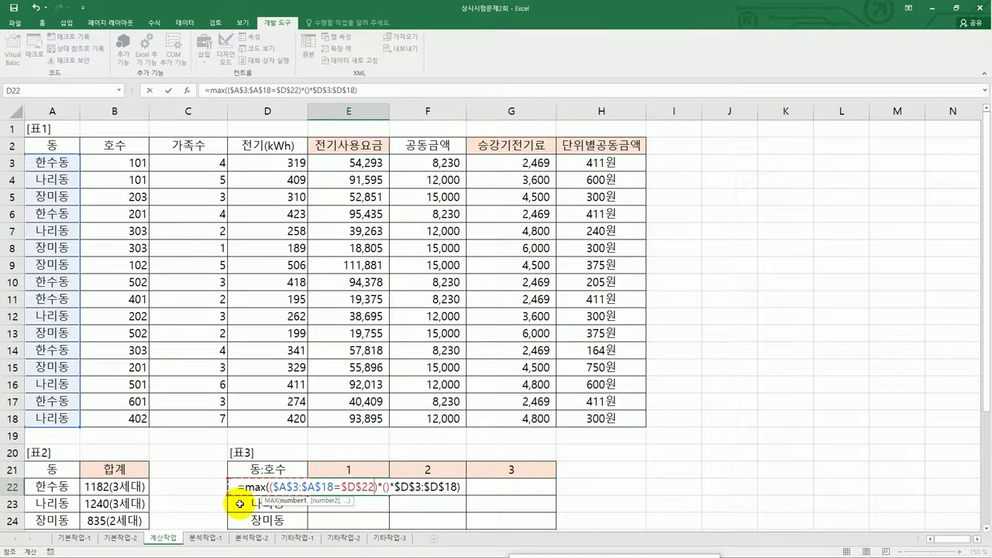
pyautogui.press('F4')
pyautogui.press('F4')
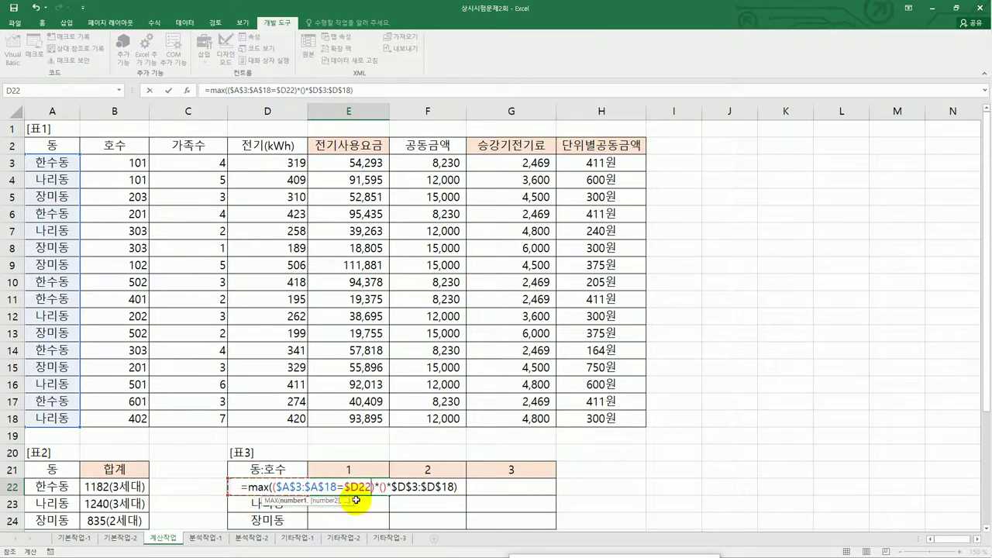
# Put RIGHT($B$3:$B$18,1) in the second bracketed condition to extract the last digit of each 호수.
pyautogui.press('Right')
pyautogui.press('Right')
pyautogui.press('Right')
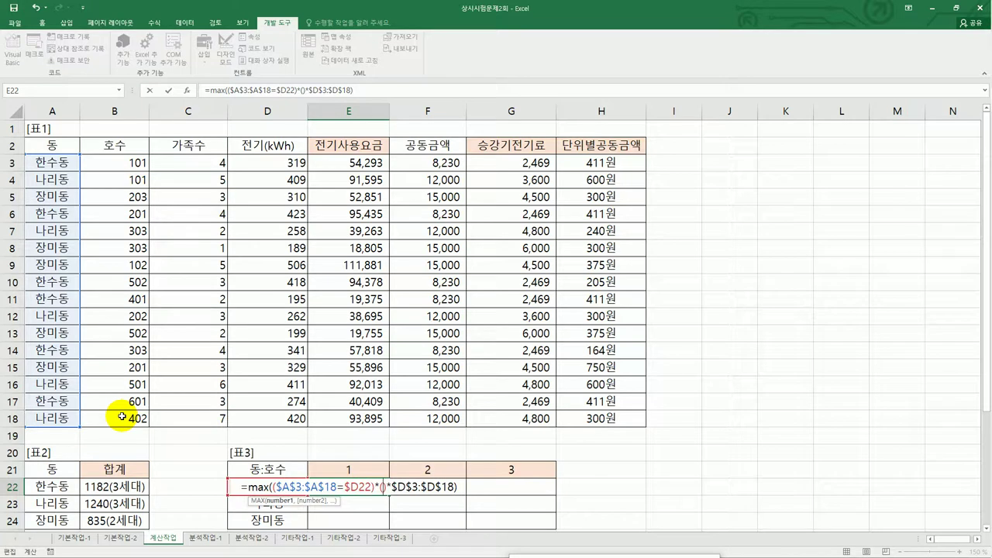
pyautogui.write('r')
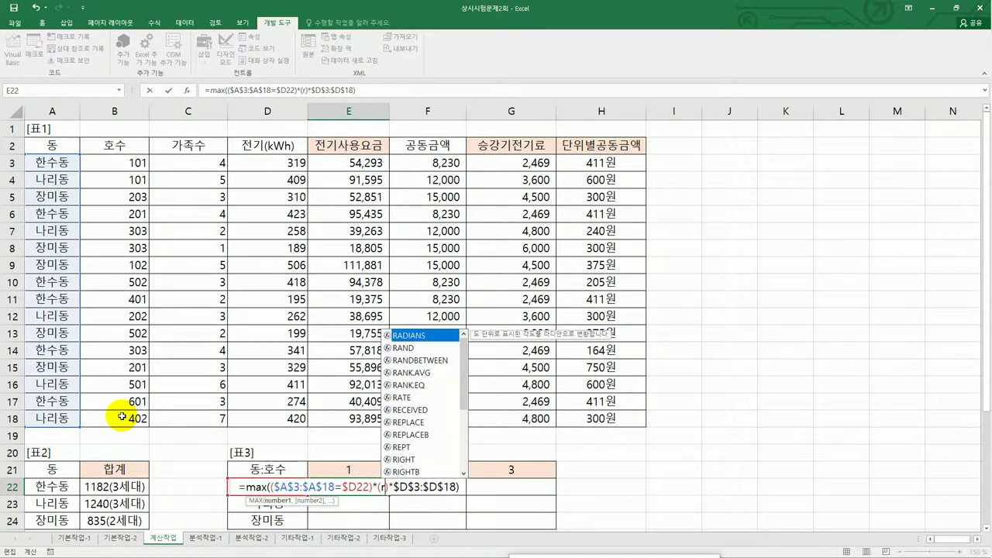
pyautogui.write('i')
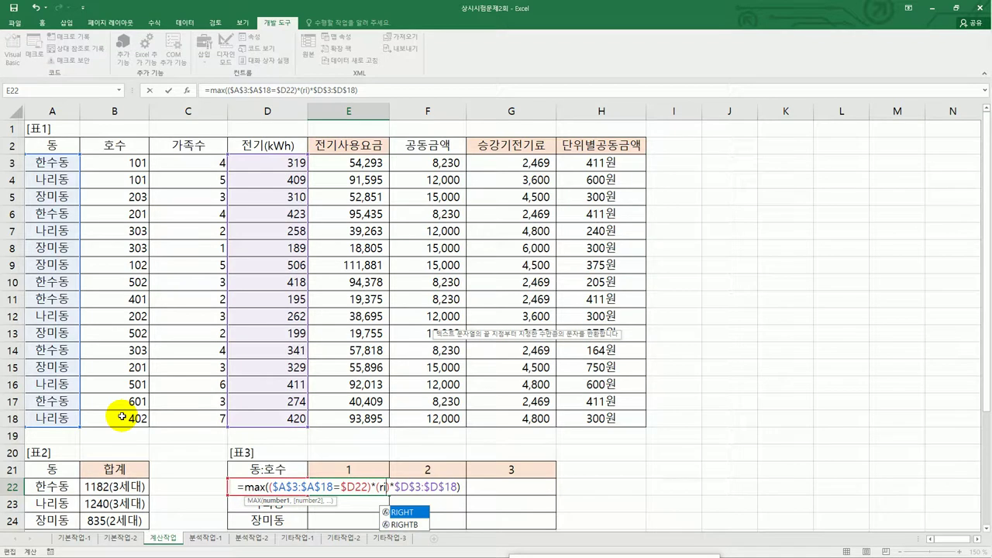
pyautogui.doubleClick(406, 514)
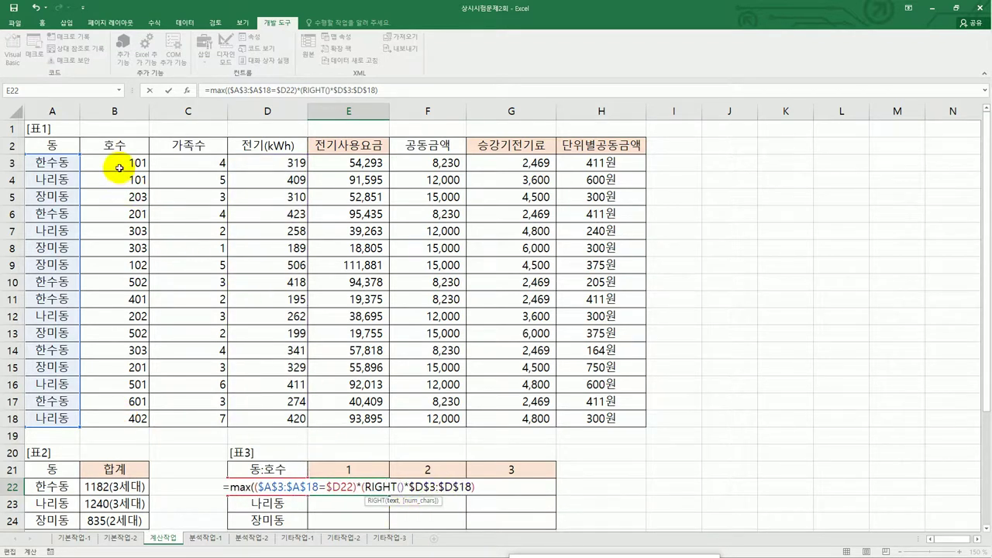
pyautogui.moveTo(121, 171); pyautogui.dragTo(128, 413)
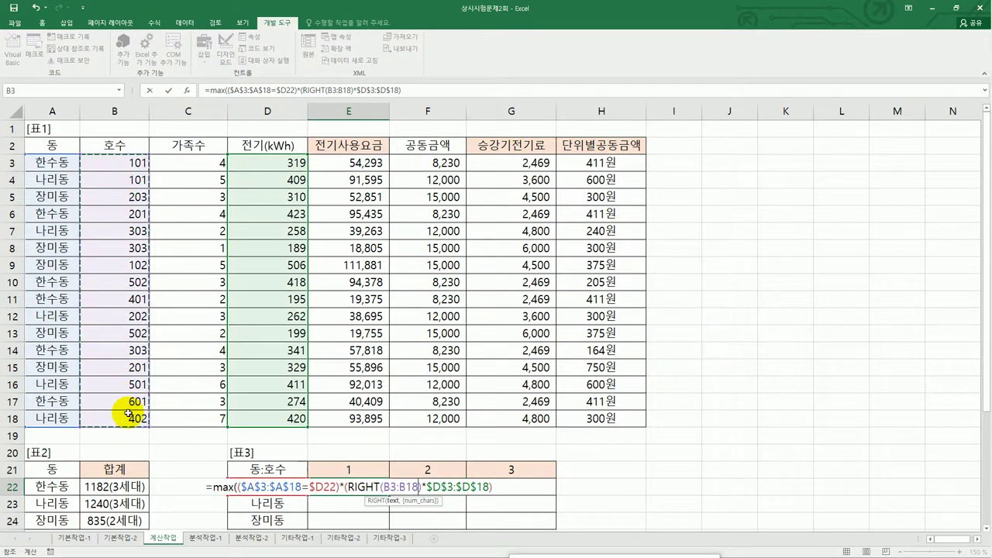
pyautogui.press('F4')
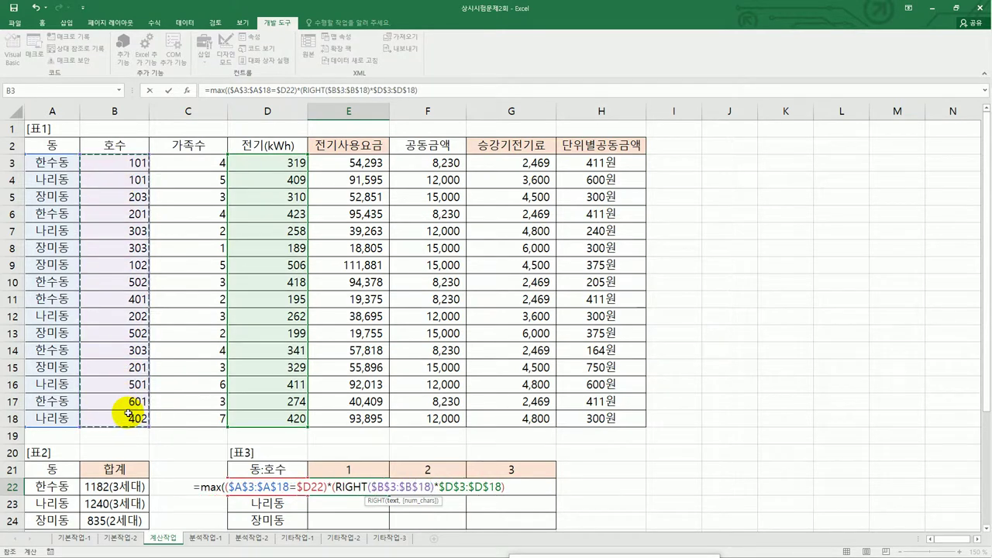
pyautogui.write(',1')
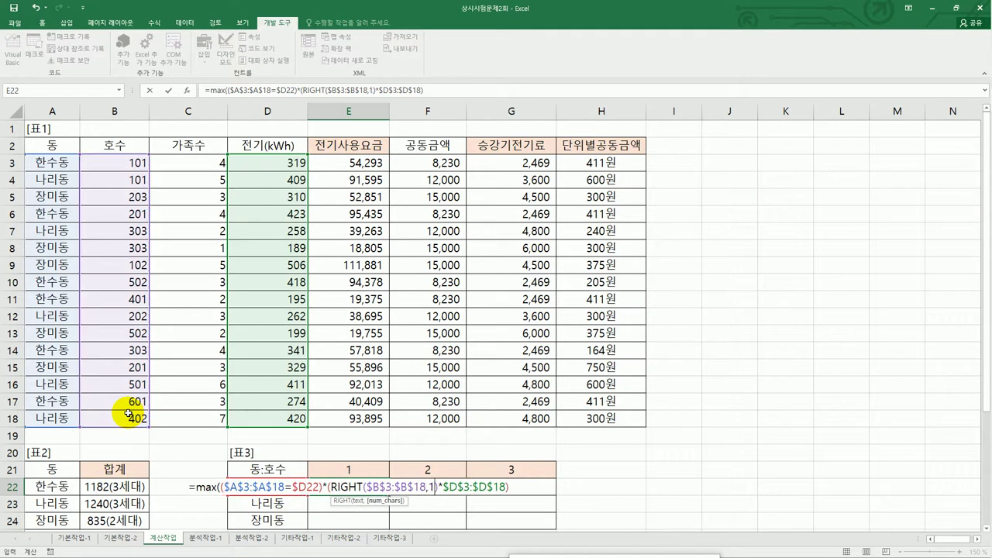
pyautogui.write(')')
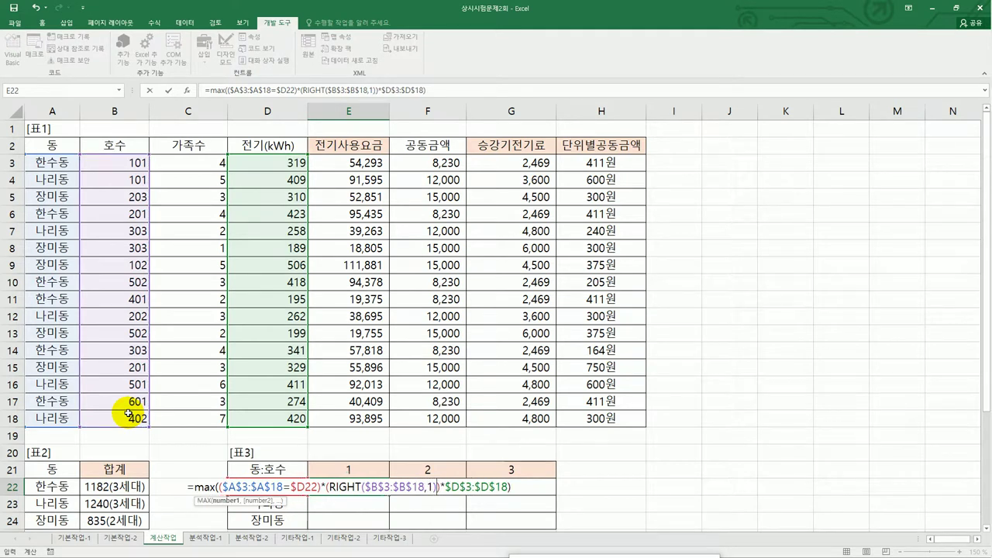
# Wrap the RIGHT function in VALUE, giving VALUE(RIGHT($B$3:$B$18,1)) inside the second condition.
pyautogui.click(308, 487)
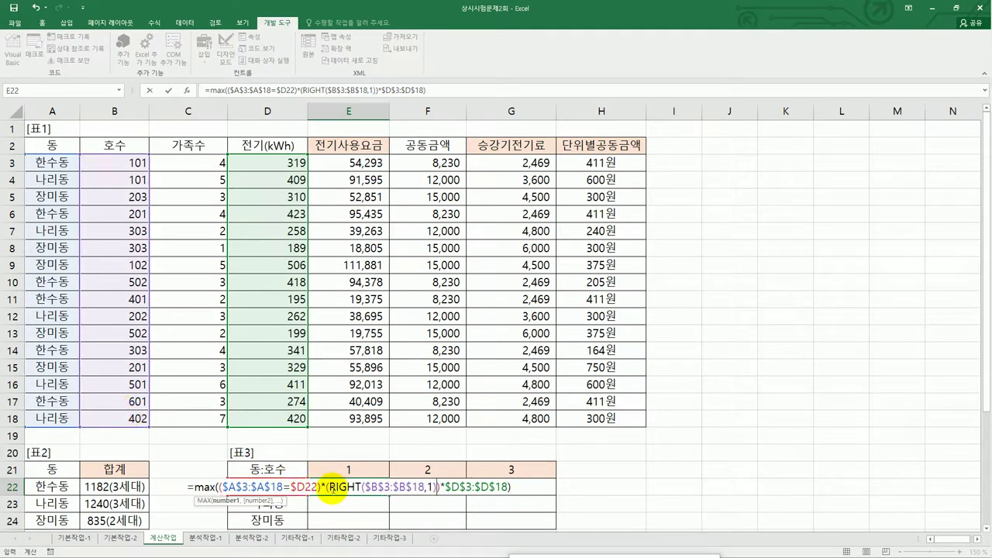
pyautogui.click(328, 487)
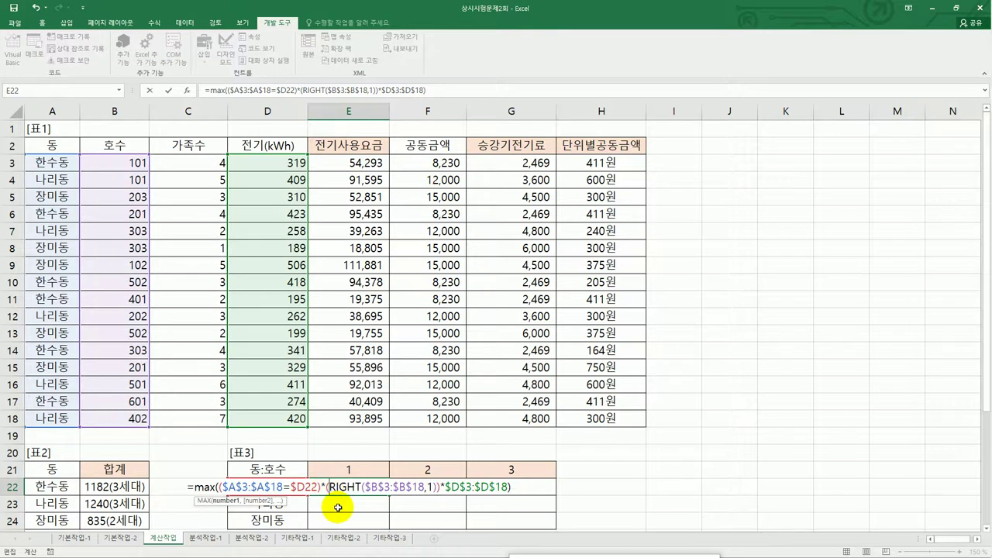
pyautogui.write('val')
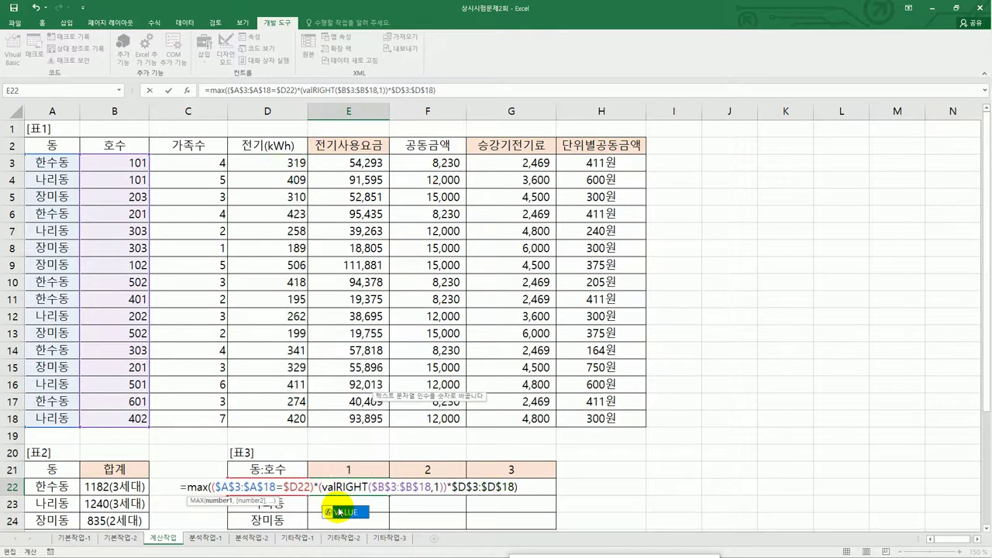
pyautogui.doubleClick(339, 511)
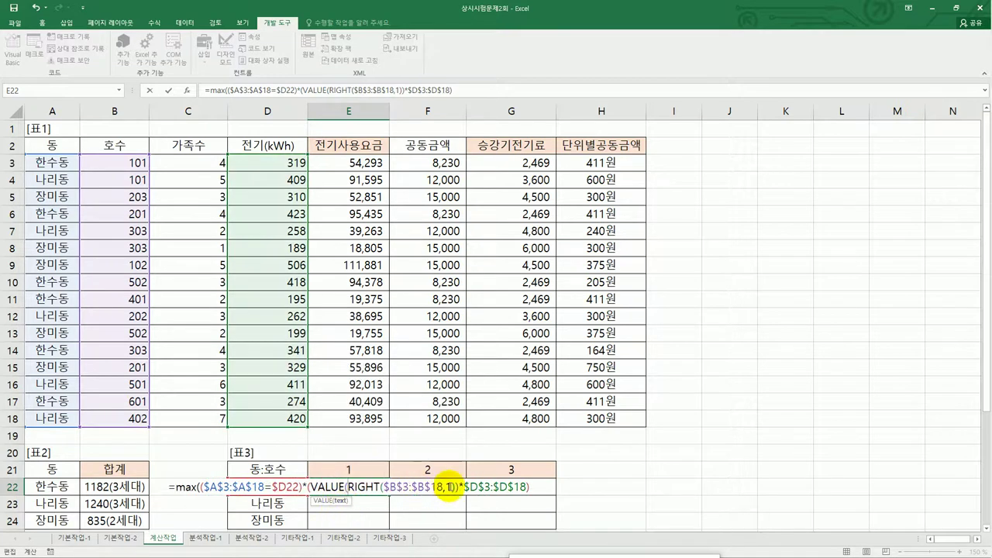
pyautogui.click(456, 486)
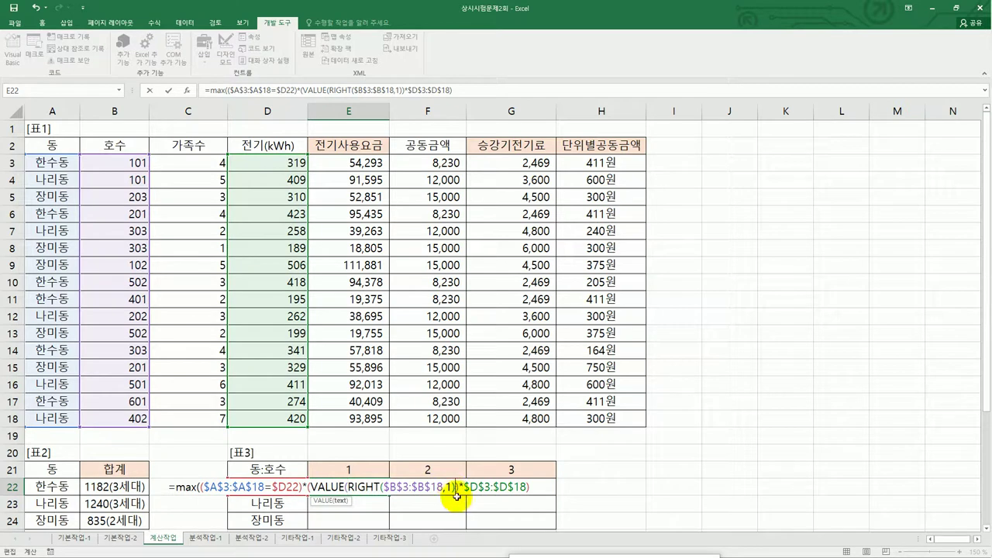
pyautogui.write(')')
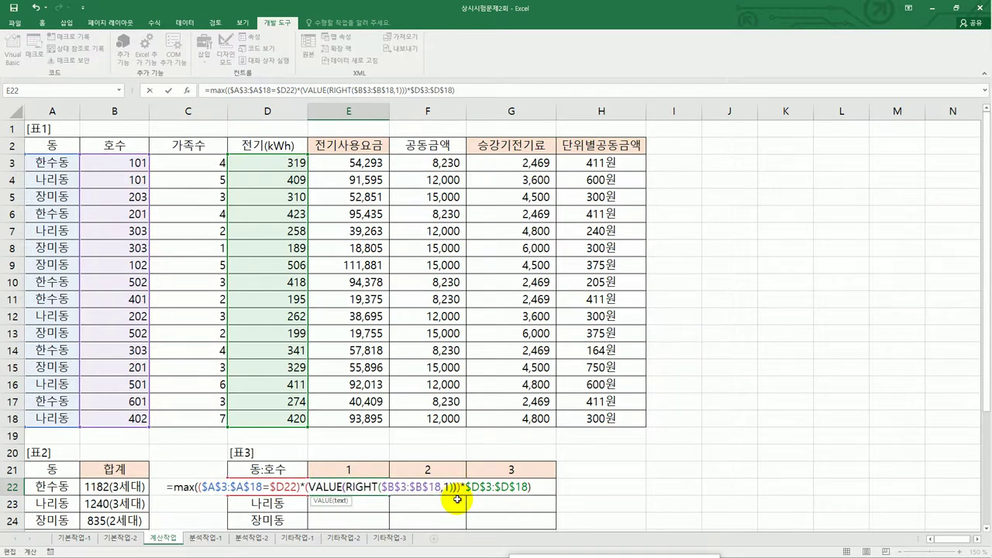
# Complete the second condition by comparing the VALUE result with E$21, locking only the row.
pyautogui.moveTo(310, 489); pyautogui.dragTo(453, 487)
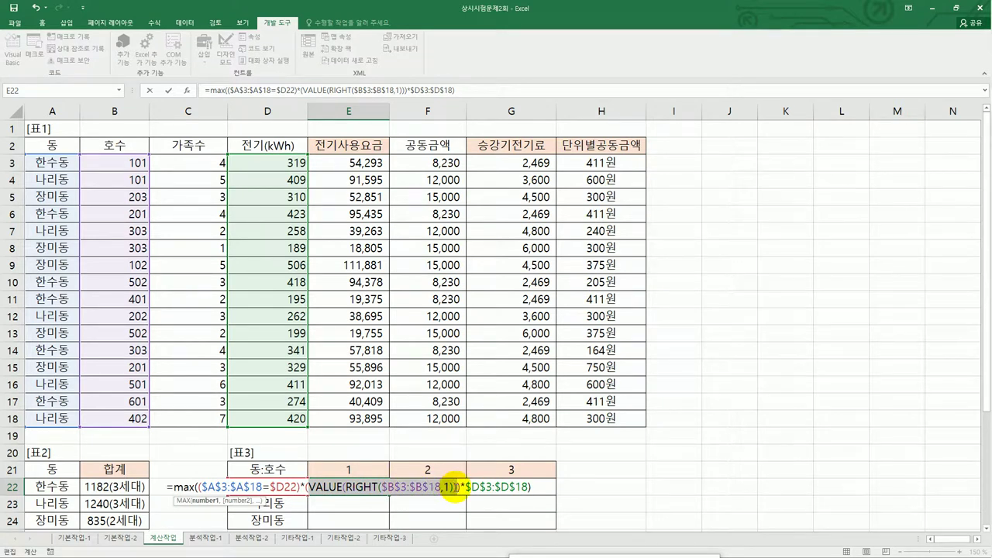
pyautogui.click(454, 489)
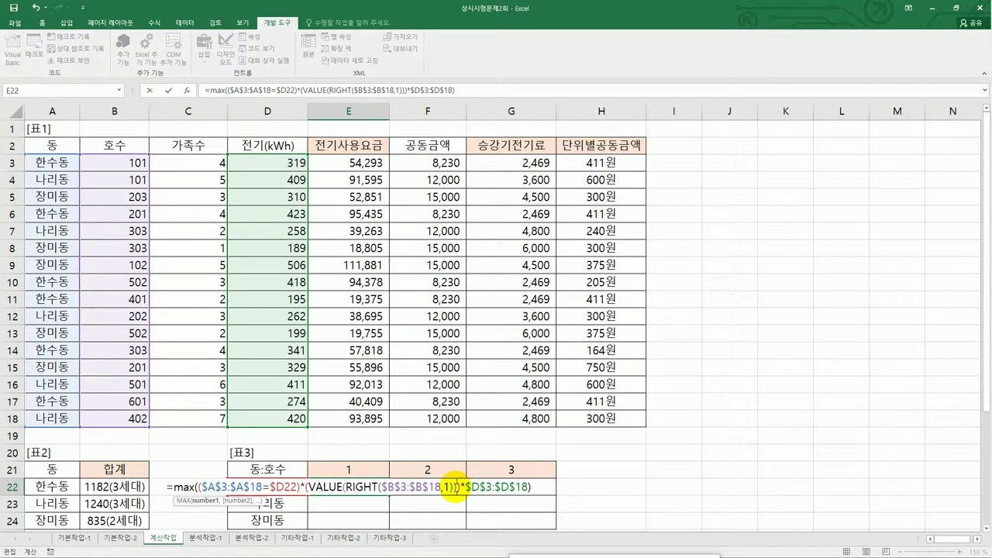
pyautogui.write('=')
pyautogui.click(366, 472)
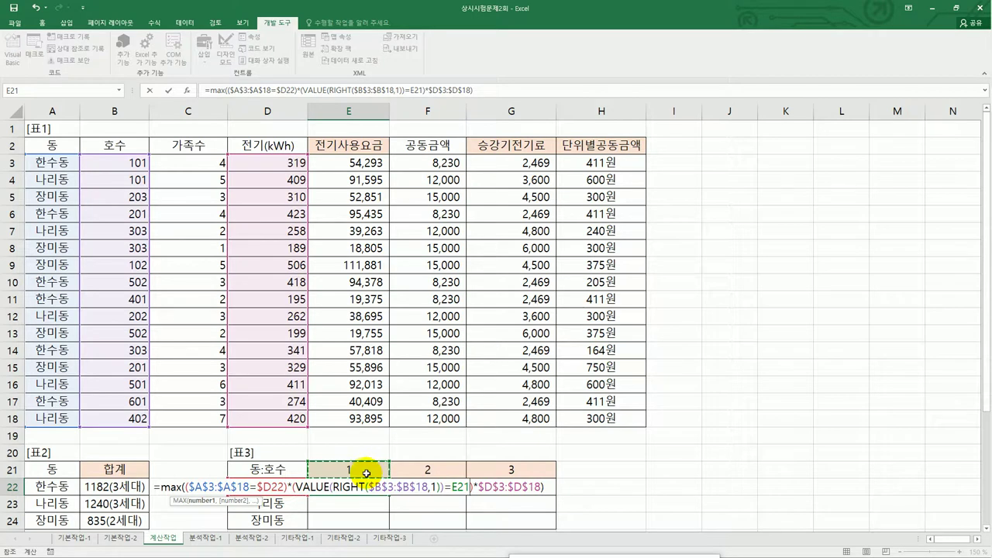
pyautogui.press('F4')
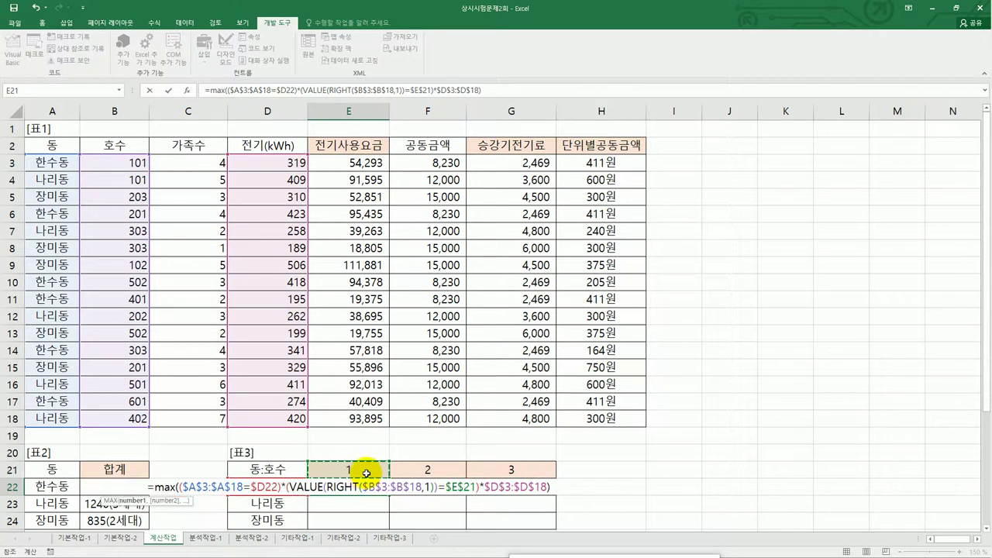
pyautogui.press('F4')
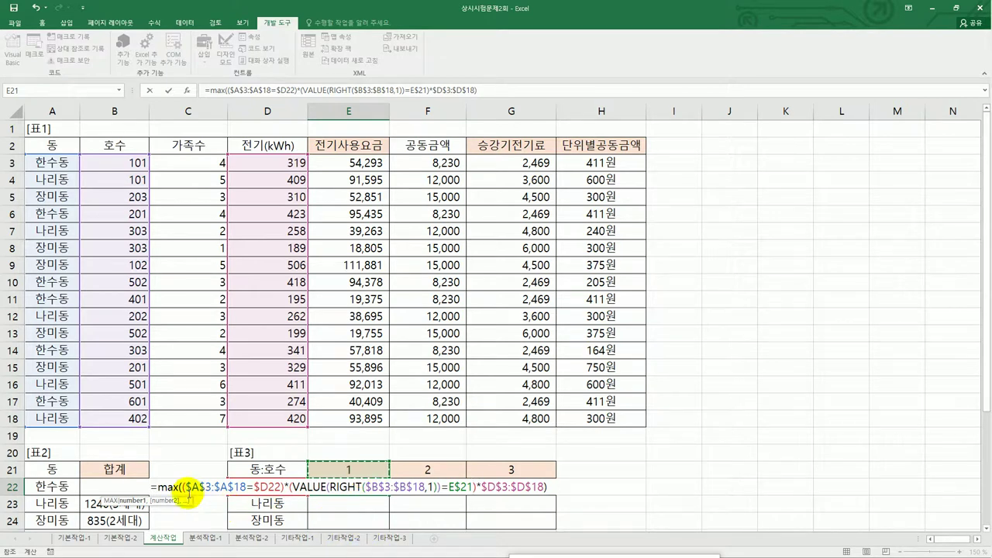
# Enter the MAX formula in E22 as an array formula and fill it through E22:G24.
pyautogui.moveTo(183, 488); pyautogui.dragTo(285, 493)
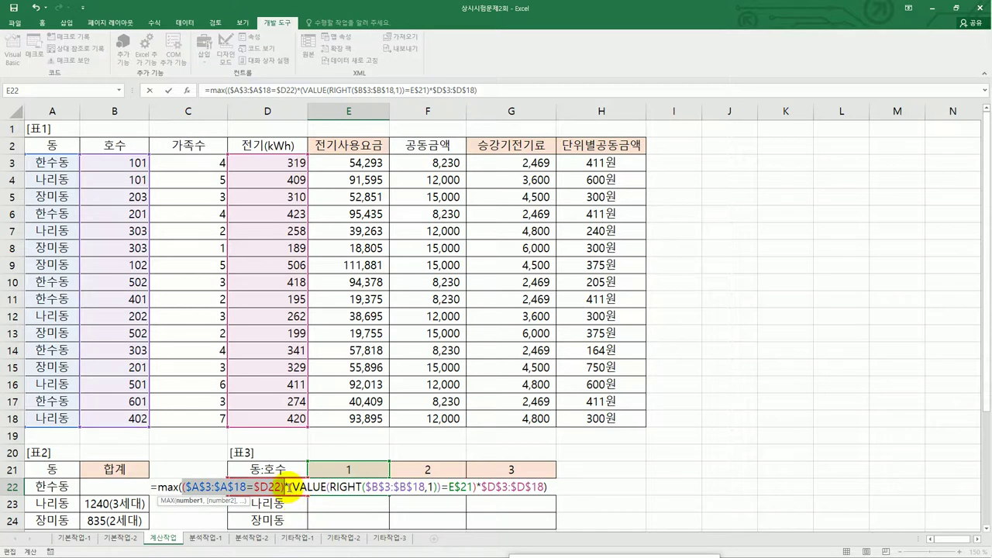
pyautogui.click(308, 486)
pyautogui.moveTo(289, 487); pyautogui.dragTo(475, 488)
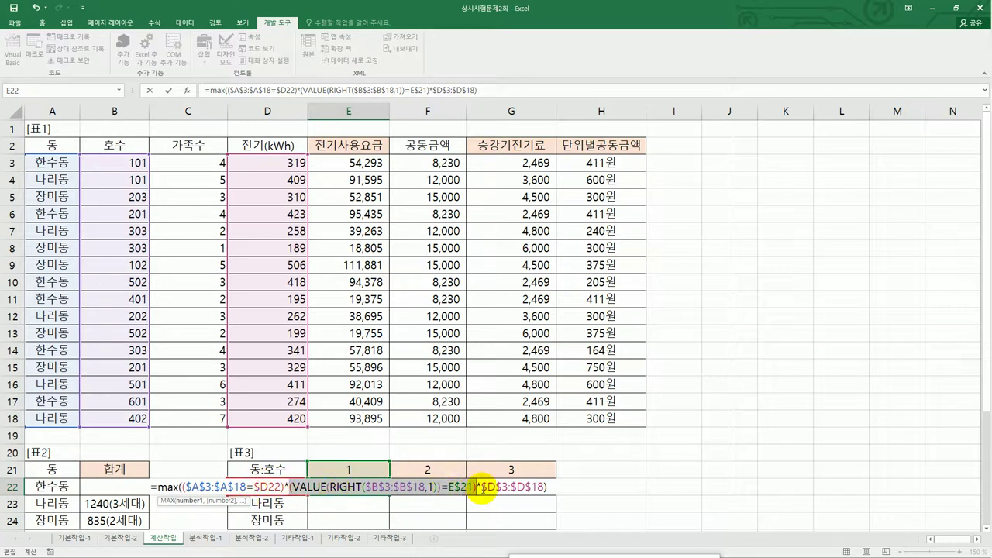
pyautogui.moveTo(483, 489); pyautogui.dragTo(543, 488)
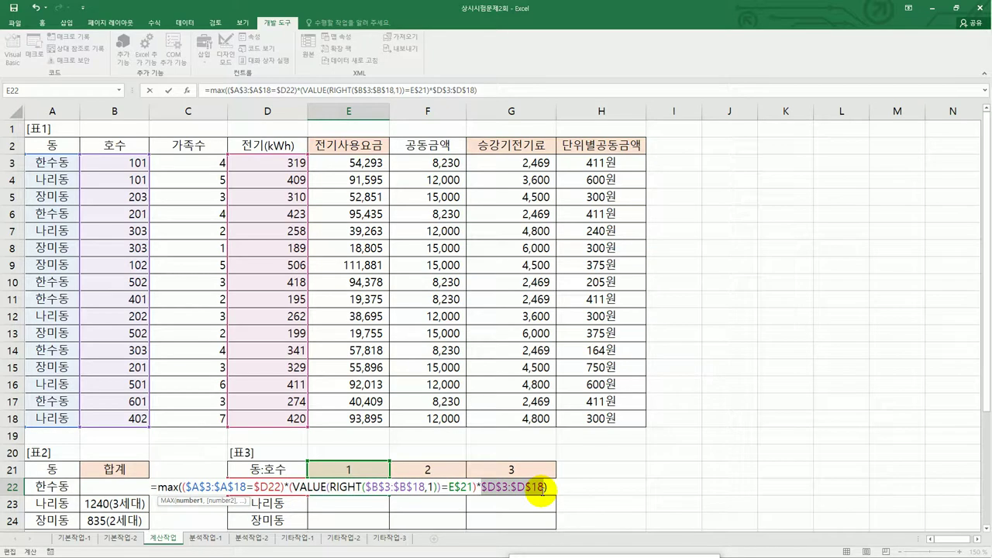
pyautogui.click(547, 494)
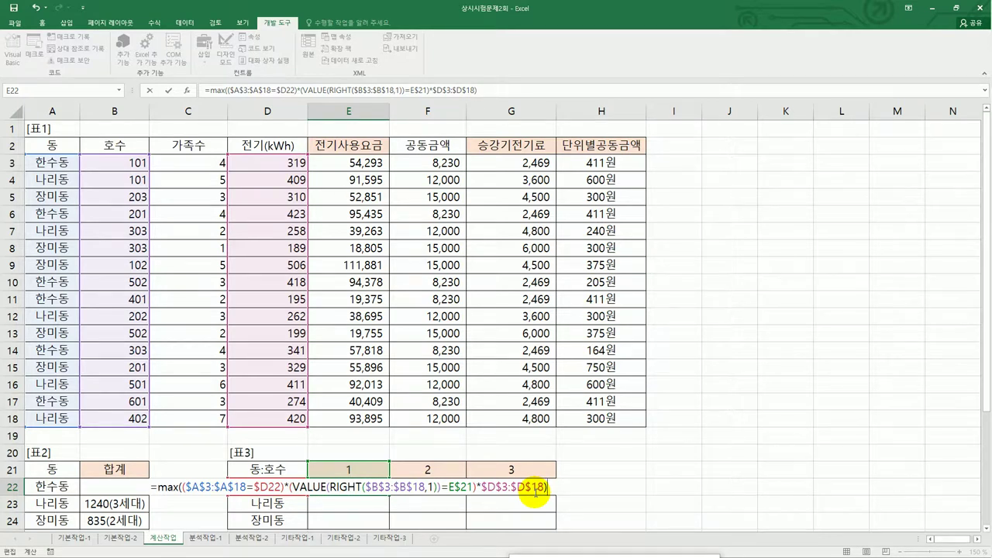
pyautogui.hotkey('ctrl', 'shift', 'Return')
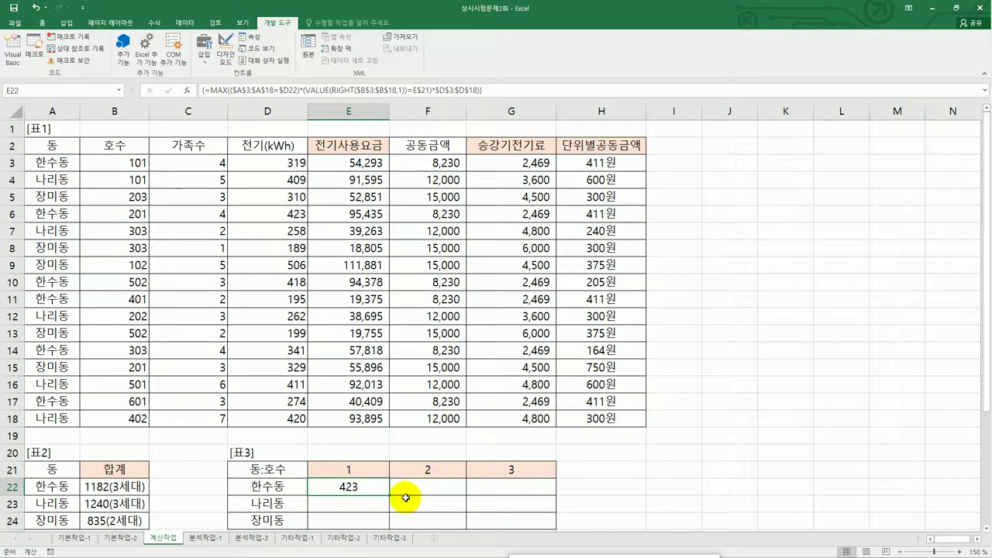
pyautogui.moveTo(390, 494); pyautogui.dragTo(522, 519)
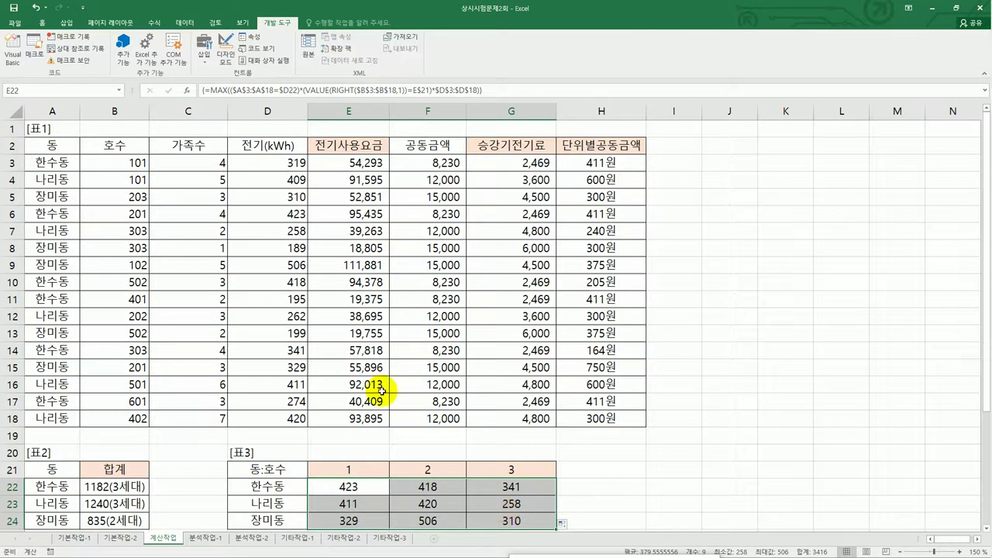
pyautogui.click(313, 386)
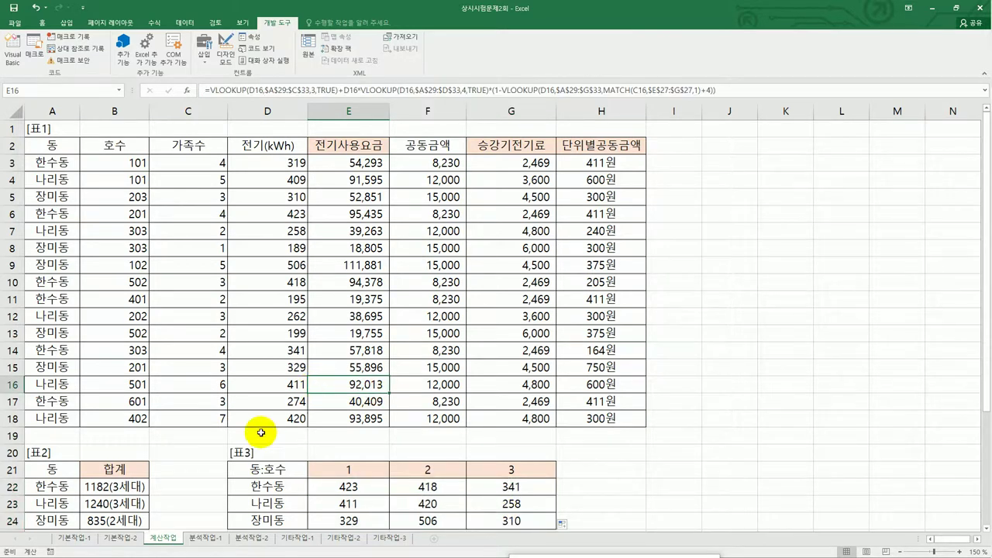
# On the 분석작업-1 sheet, start a PivotTable at B4 using an external data source, with the data added to the data model.
pyautogui.click(217, 536)
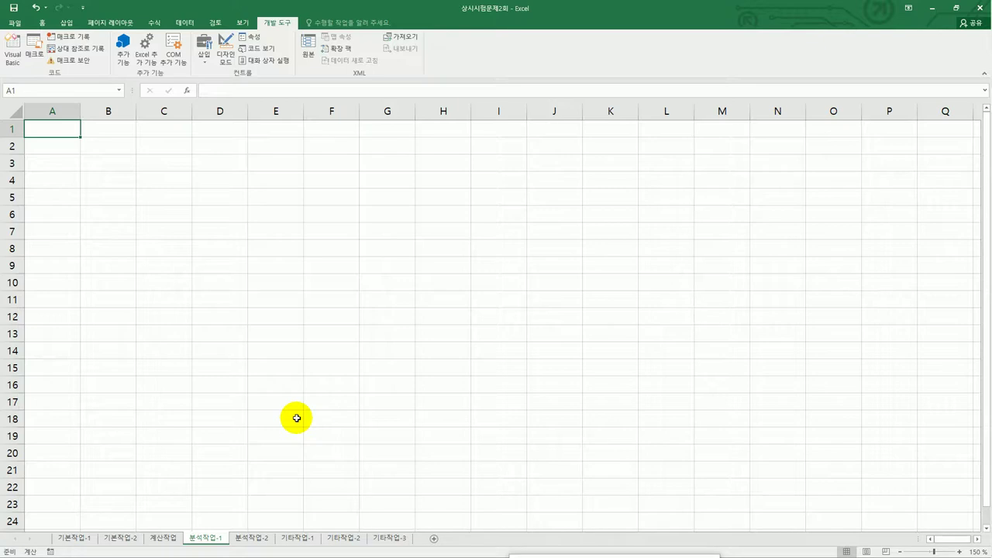
pyautogui.click(101, 146)
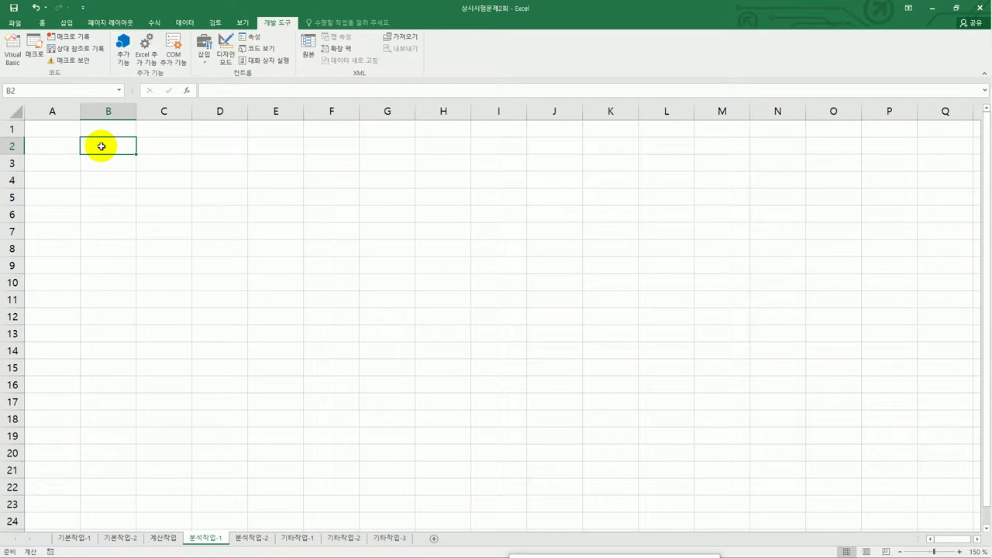
pyautogui.moveTo(101, 146); pyautogui.dragTo(157, 145)
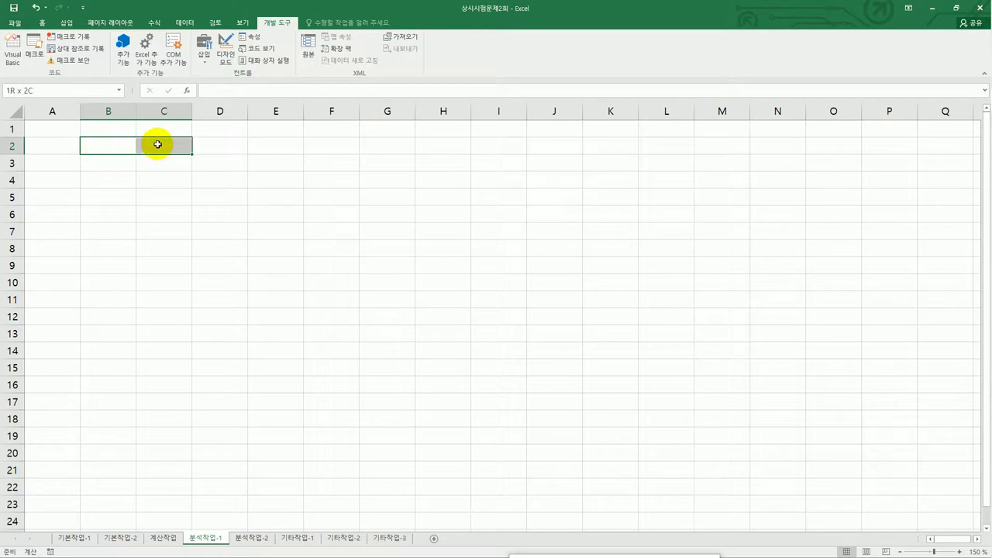
pyautogui.click(93, 179)
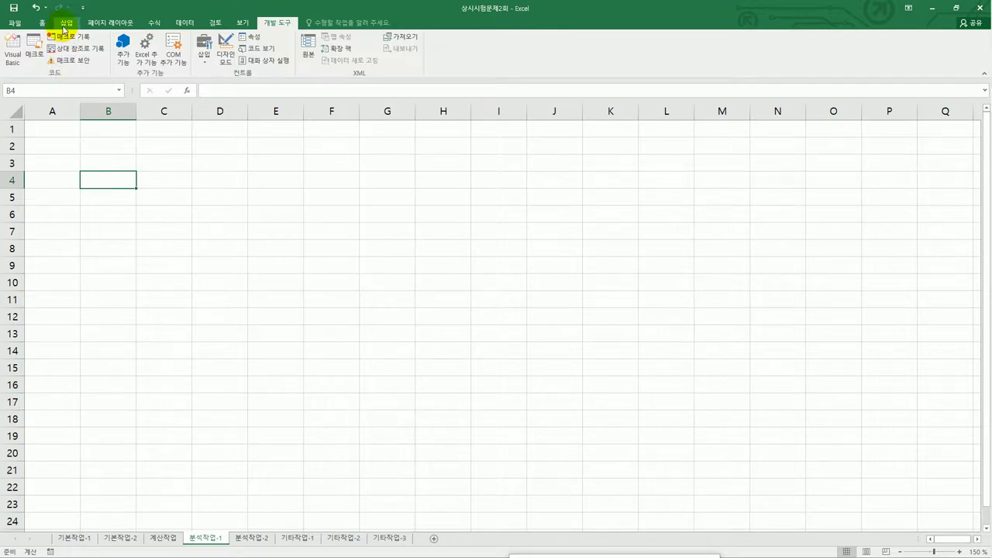
pyautogui.click(66, 23)
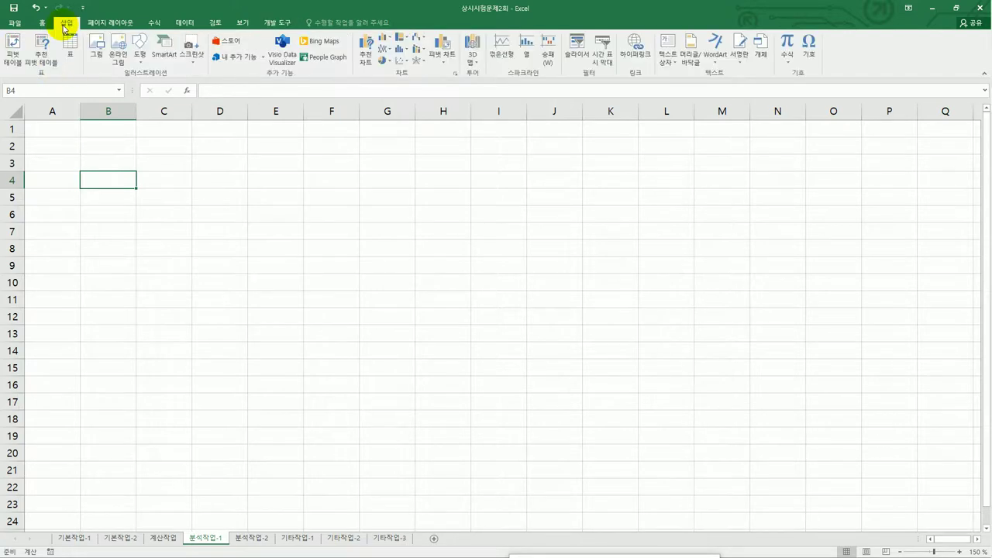
pyautogui.click(11, 51)
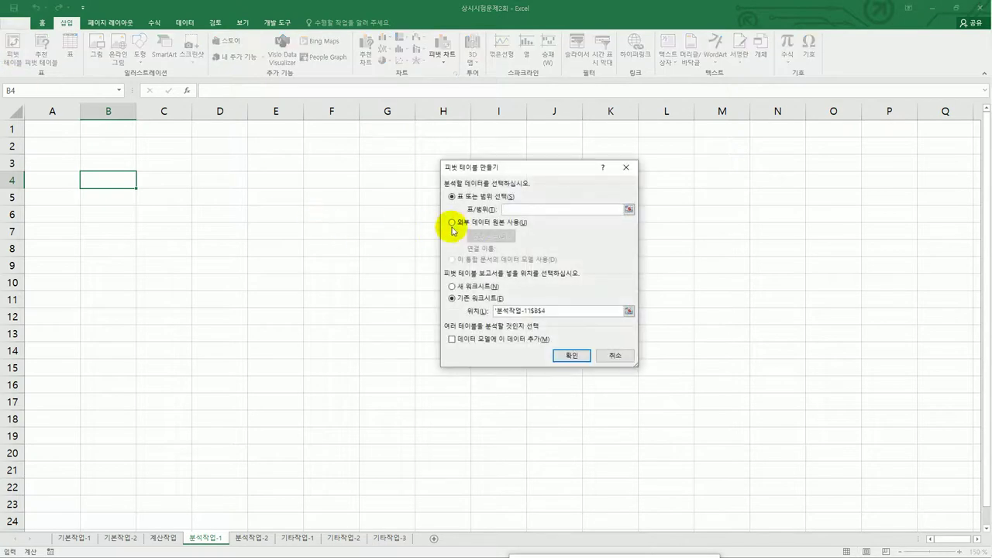
pyautogui.click(472, 224)
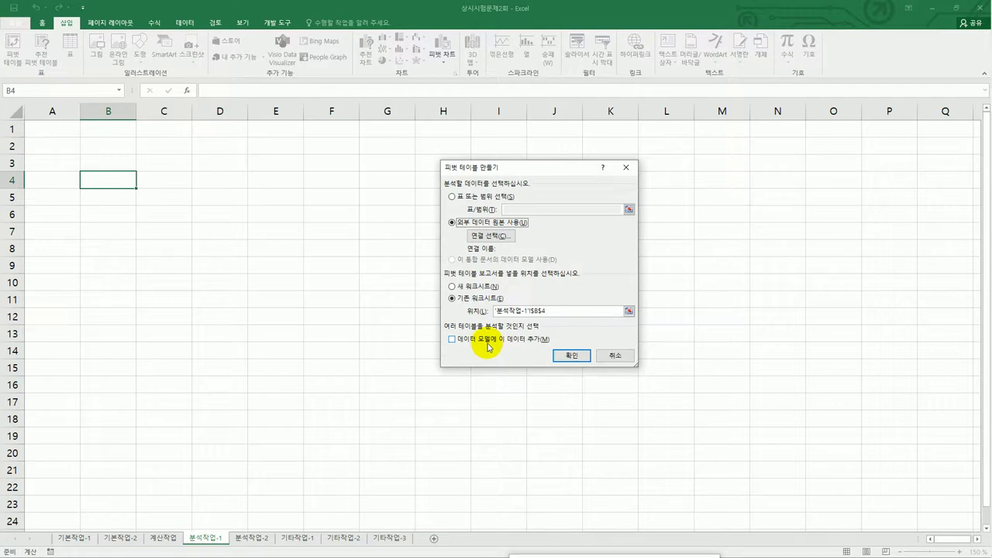
pyautogui.click(487, 345)
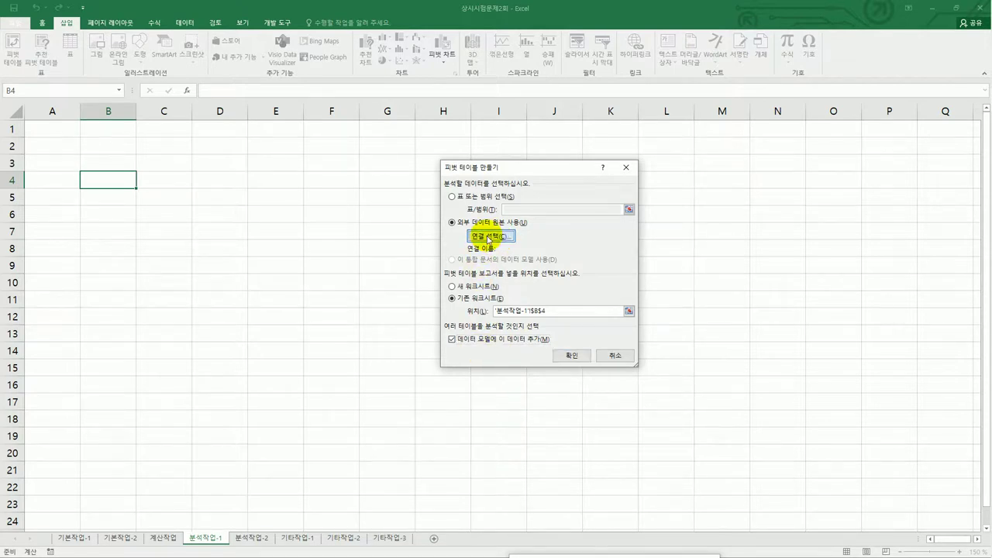
# Choose the 수강현황 CSV file in C:\컴활1급\3권_문제집\스프레드시트 상시시험문제 as the PivotTable's data source.
pyautogui.click(487, 235)
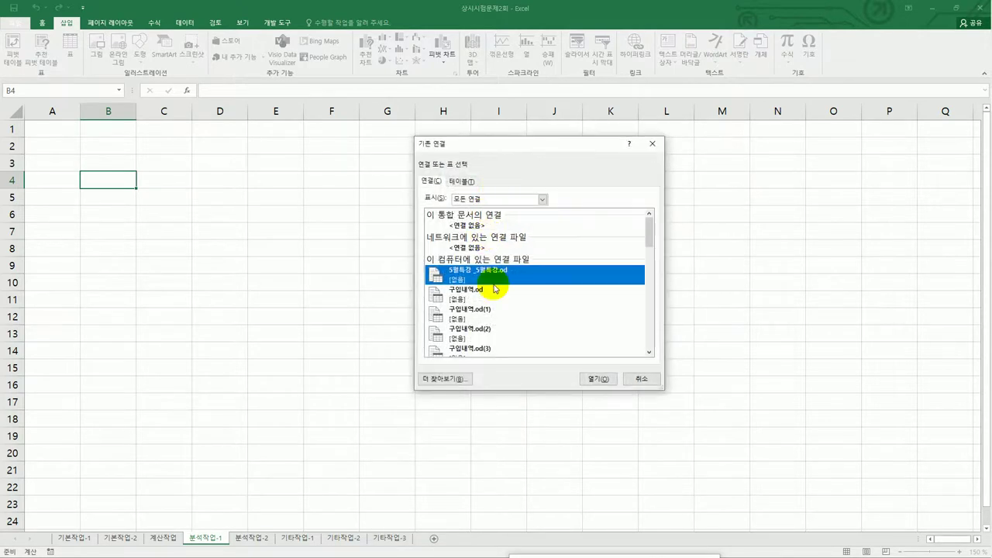
pyautogui.click(442, 379)
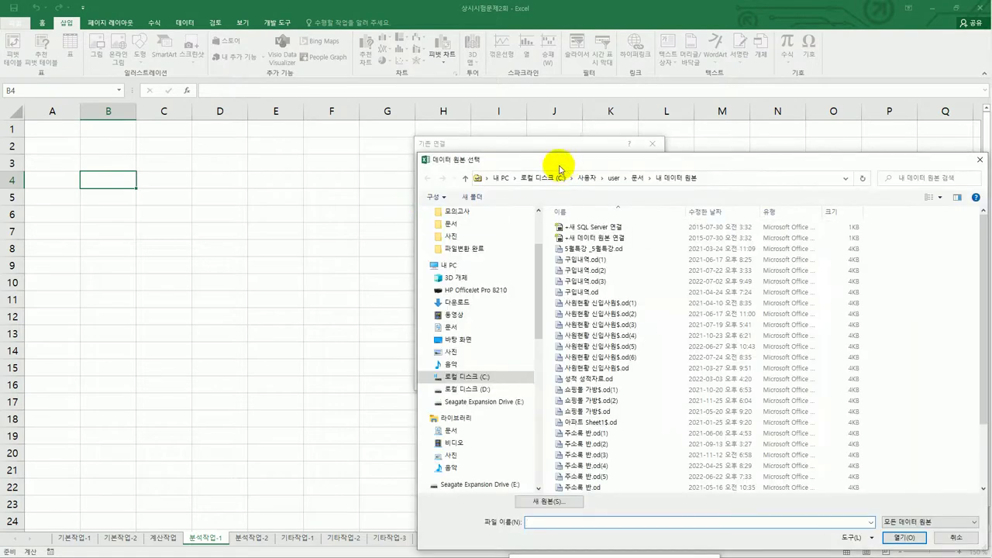
pyautogui.moveTo(553, 163); pyautogui.dragTo(350, 88)
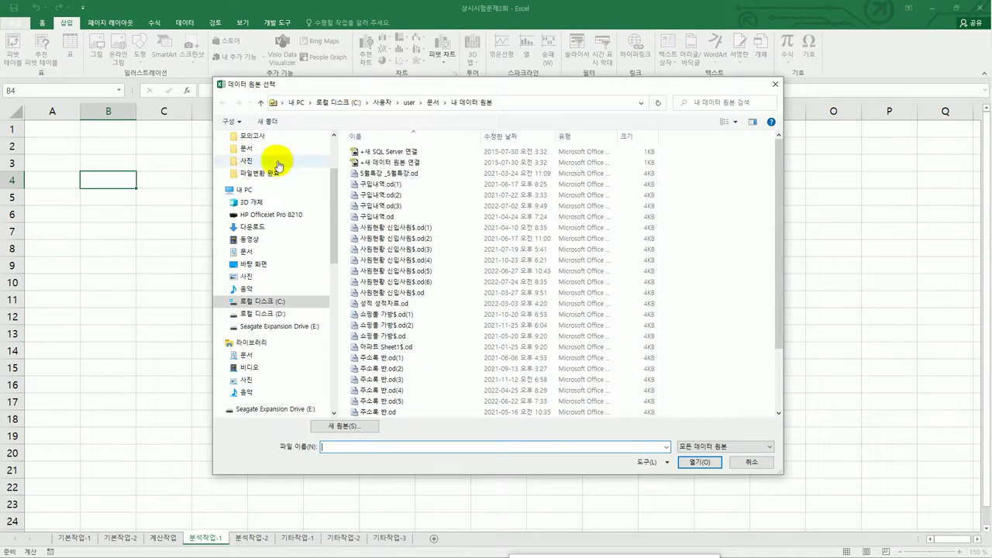
pyautogui.click(265, 303)
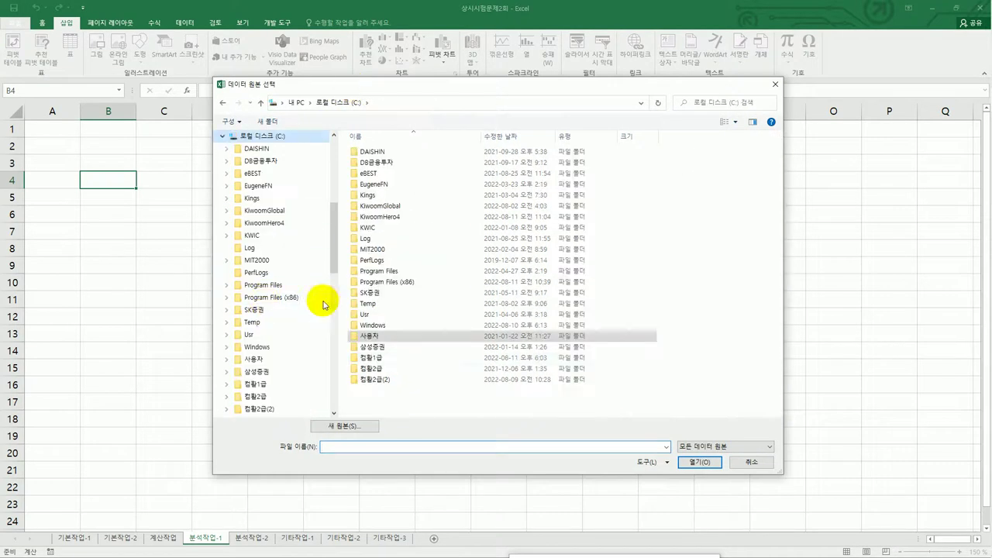
pyautogui.doubleClick(405, 358)
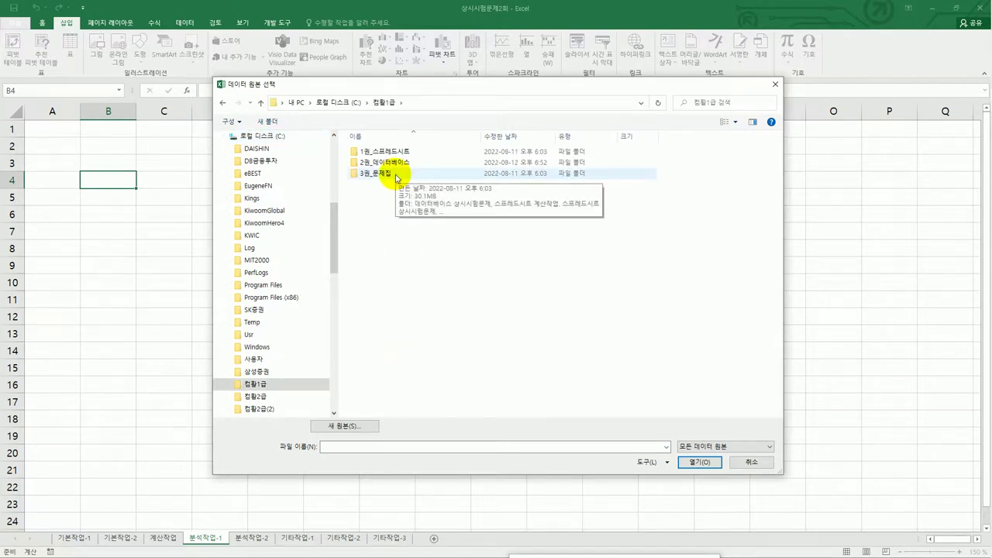
pyautogui.doubleClick(395, 175)
pyautogui.doubleClick(399, 173)
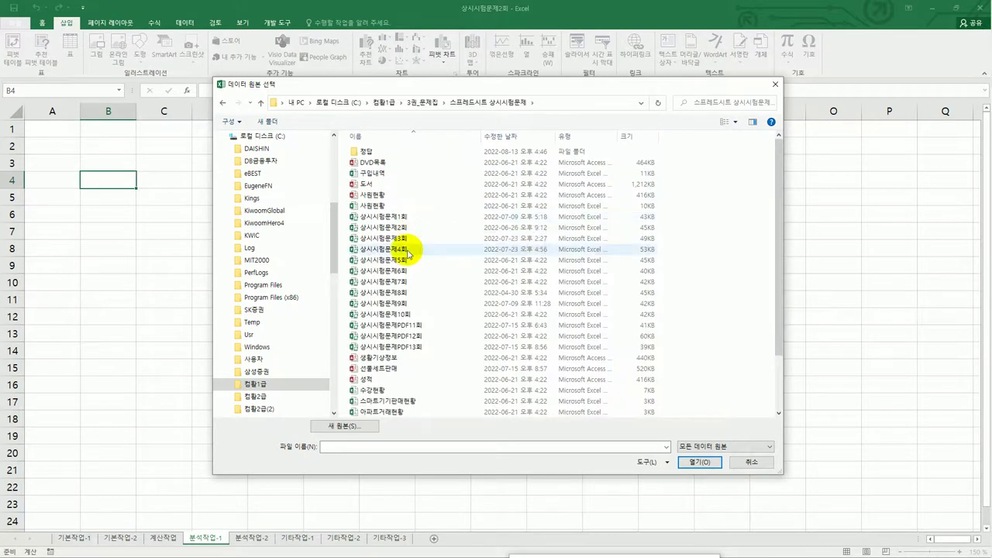
pyautogui.scroll(-2, 403, 254)
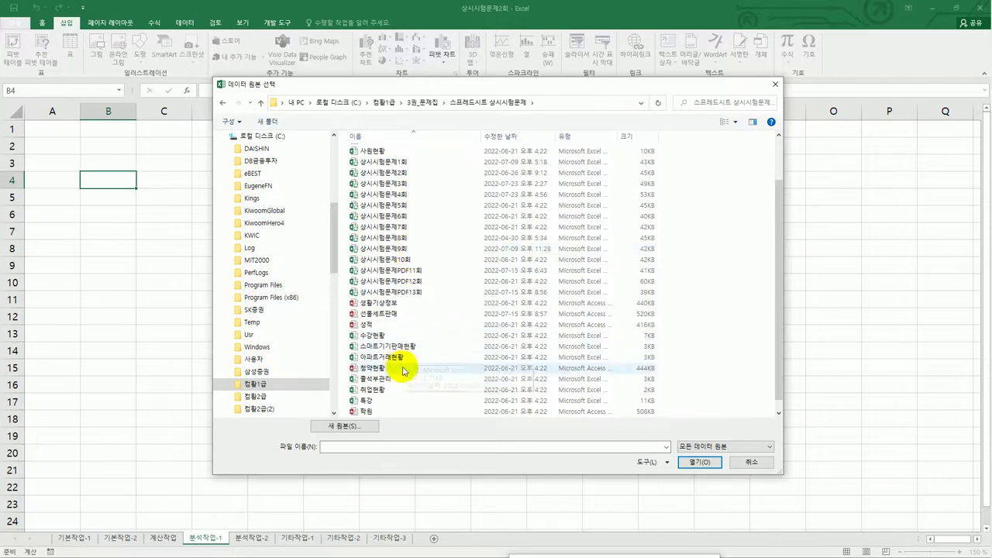
pyautogui.click(387, 335)
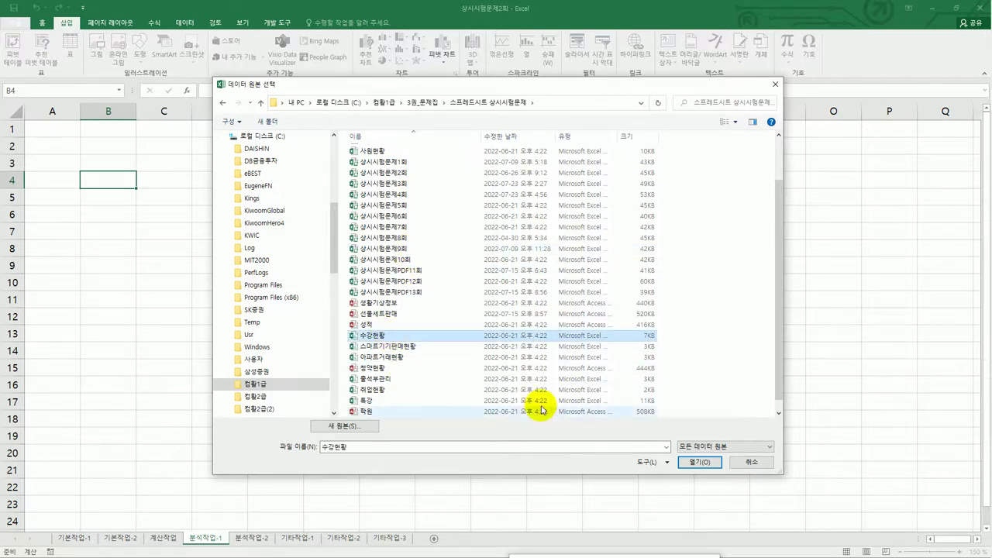
pyautogui.click(697, 463)
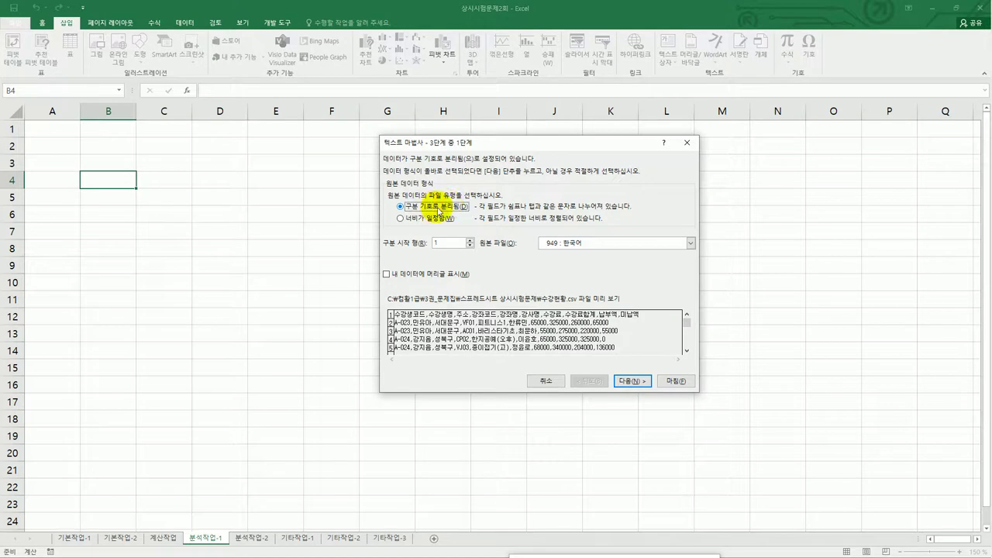
# Set the text import to treat the first row as headers and to use only the comma as delimiter.
pyautogui.click(414, 275)
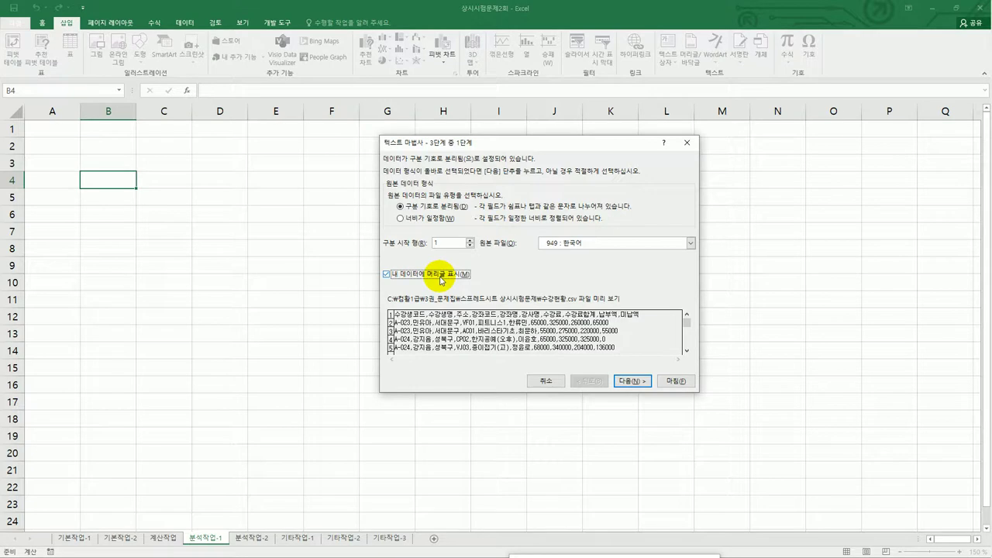
pyautogui.click(633, 381)
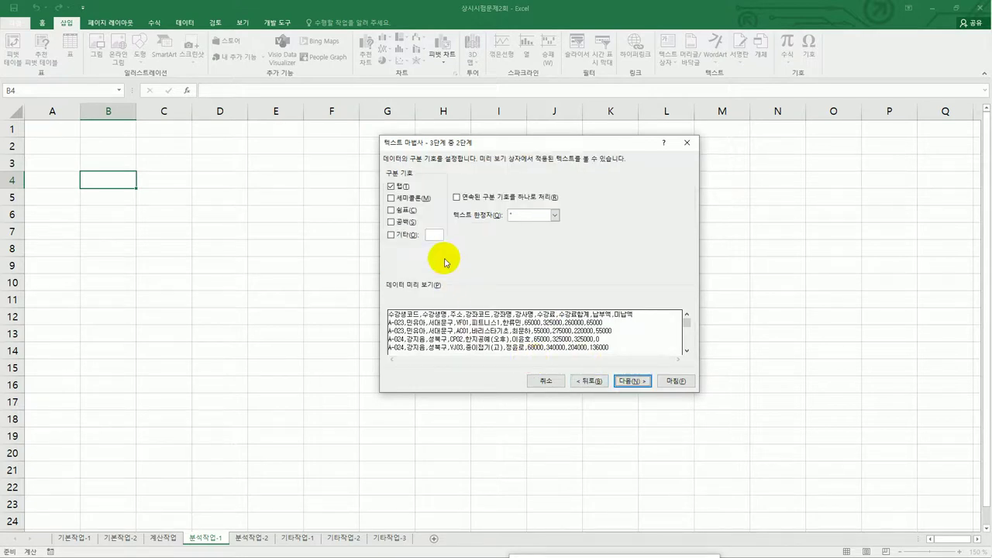
pyautogui.click(391, 187)
pyautogui.click(392, 210)
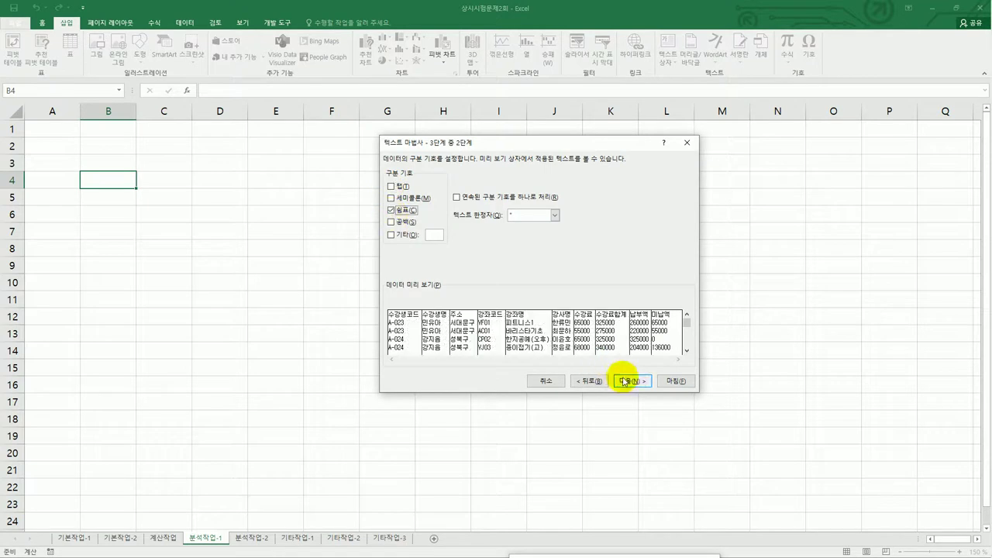
pyautogui.click(632, 381)
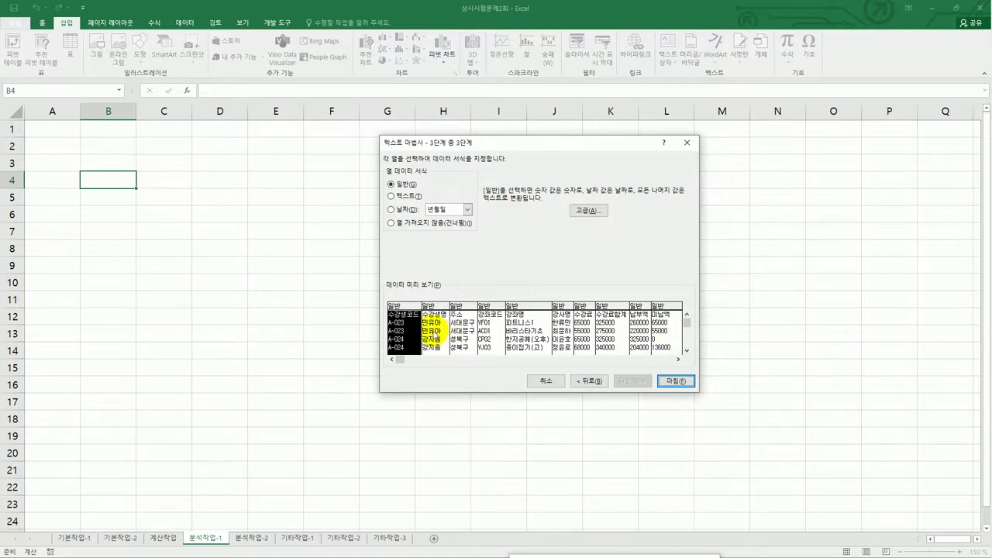
# Exclude the 수강생코드, 수강생명, 주소 and 강좌코드 columns from the text import.
pyautogui.click(430, 226)
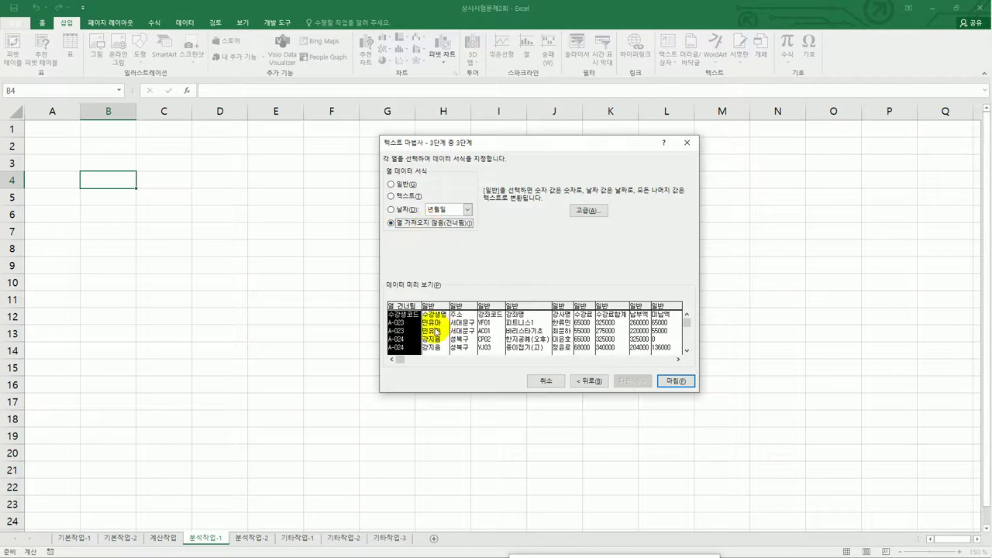
pyautogui.click(435, 307)
pyautogui.click(428, 225)
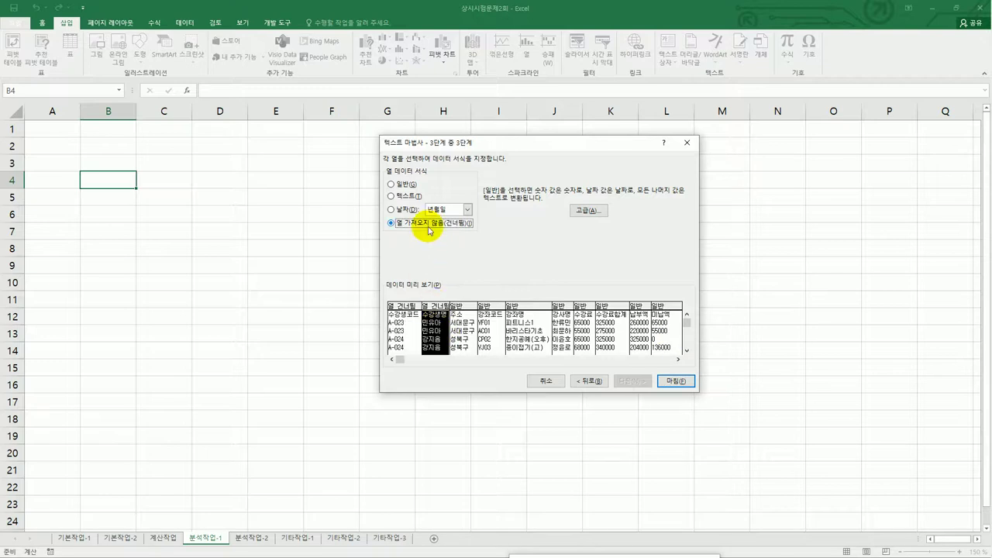
pyautogui.click(460, 309)
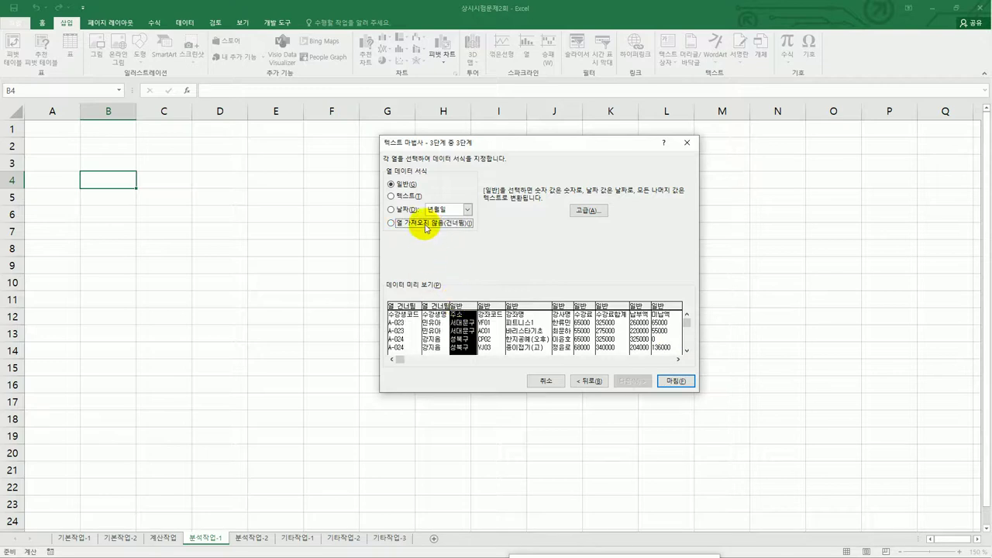
pyautogui.click(415, 224)
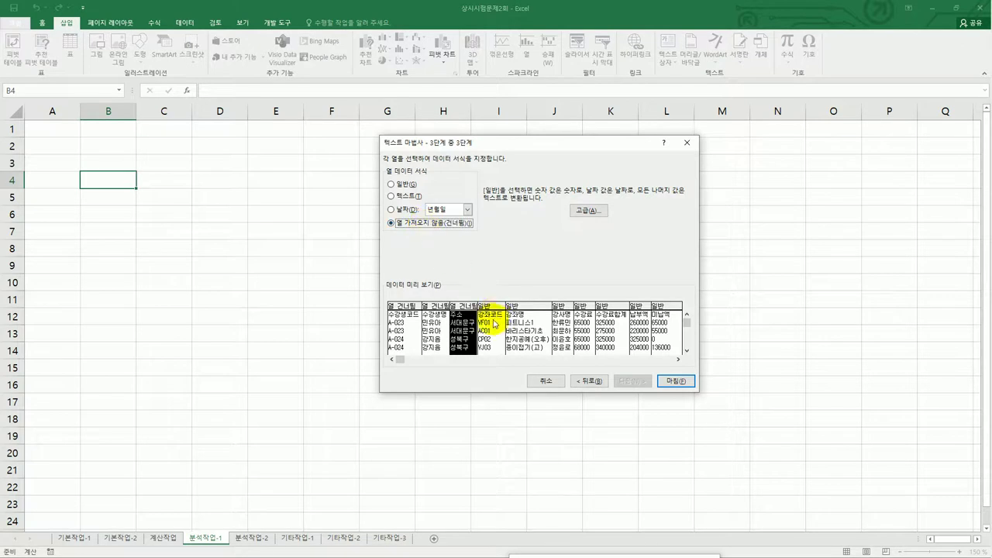
pyautogui.click(490, 310)
pyautogui.click(430, 222)
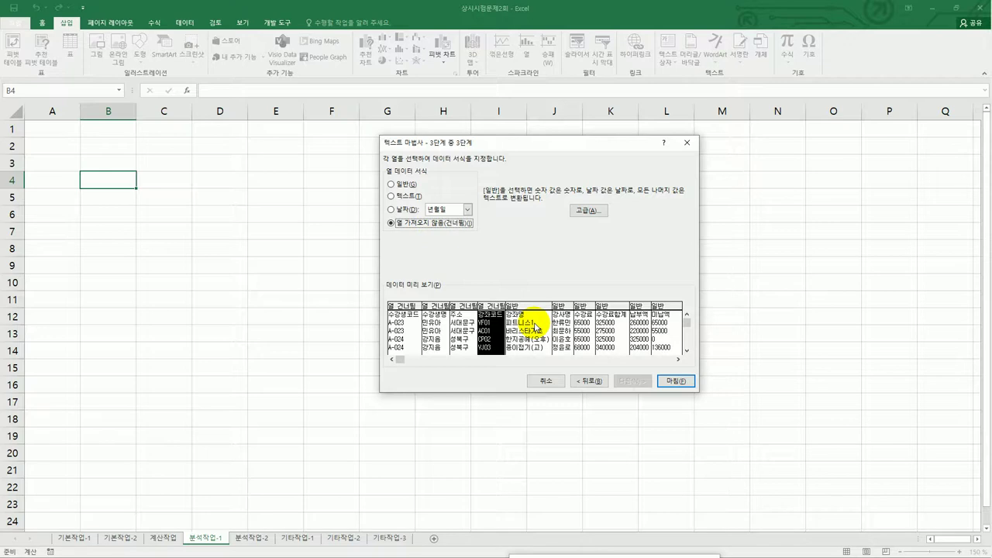
# Exclude 수강료 and 수강료합계 from the text import, keeping 강좌명, 강사명, 납부액 and 미납액 in General format.
pyautogui.click(538, 324)
pyautogui.click(561, 328)
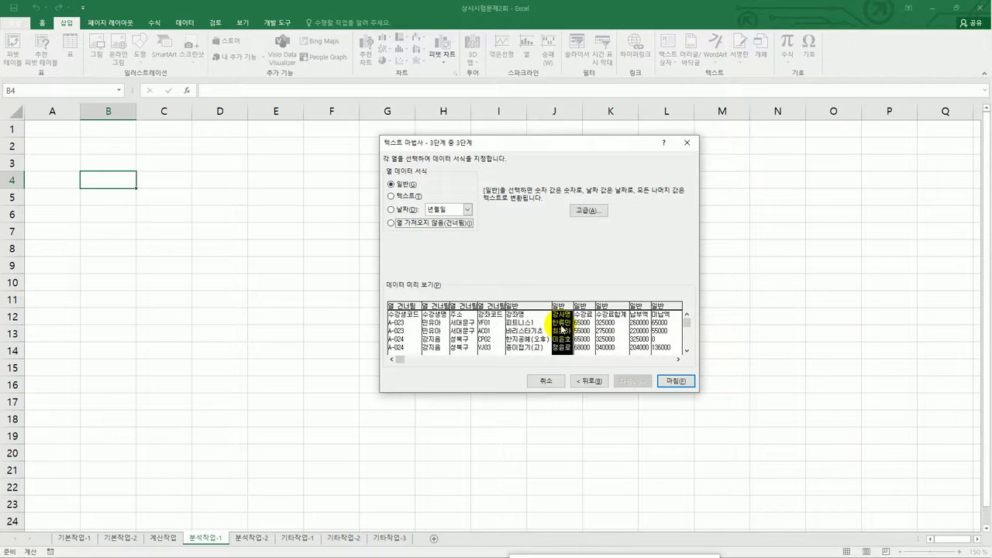
pyautogui.click(583, 329)
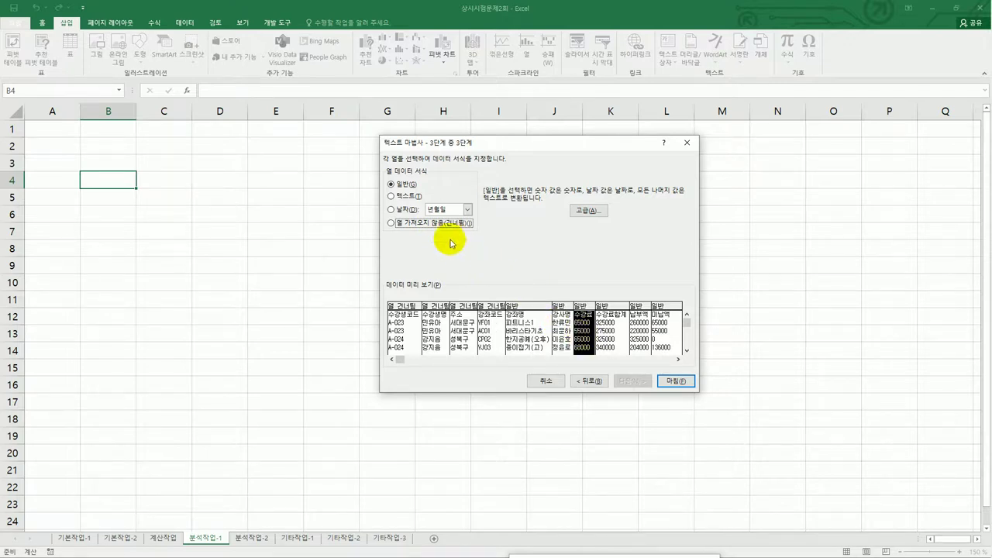
pyautogui.click(434, 223)
pyautogui.click(607, 332)
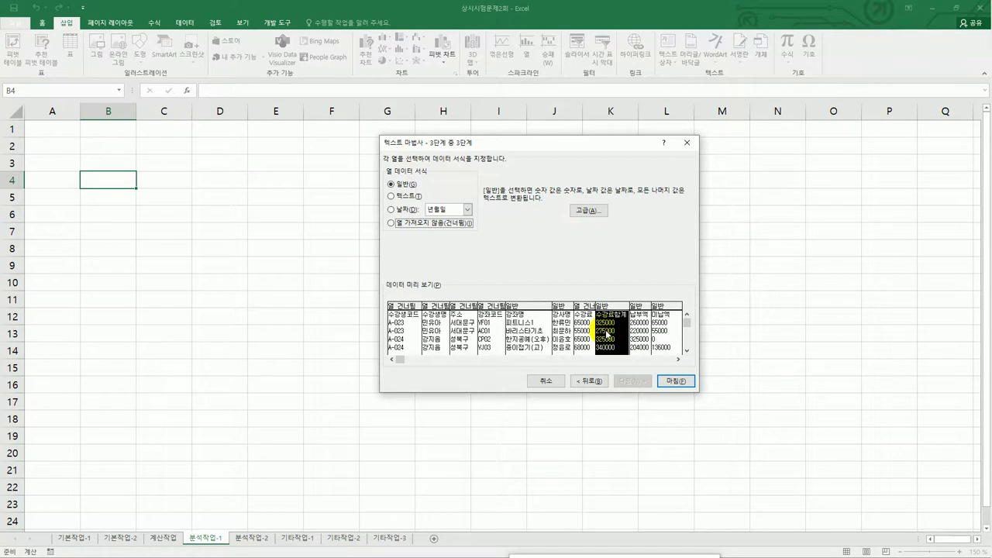
pyautogui.click(443, 226)
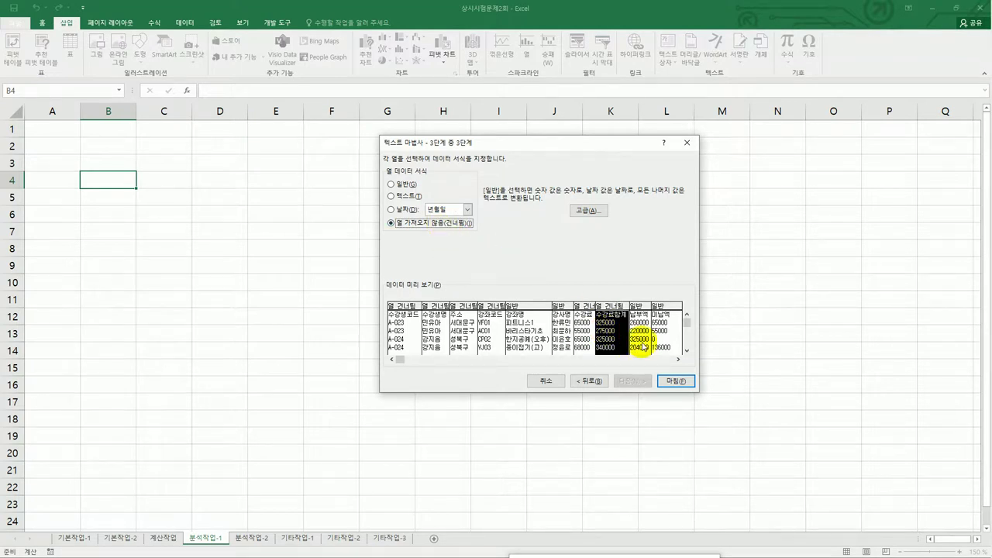
pyautogui.click(641, 345)
pyautogui.click(657, 345)
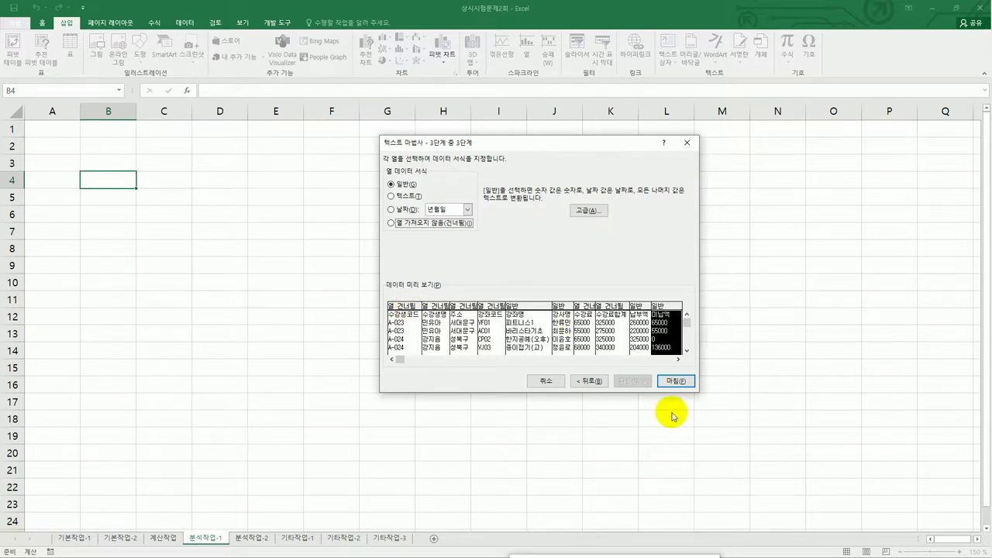
# Finish the text import and create the PivotTable at B4 of 분석작업-1 with the data added to the data model.
pyautogui.click(673, 381)
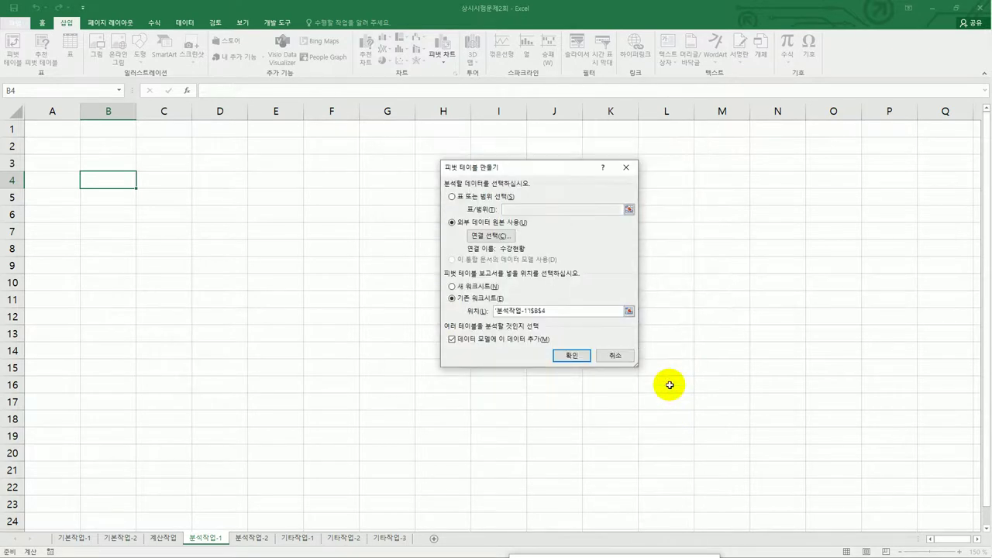
pyautogui.click(570, 310)
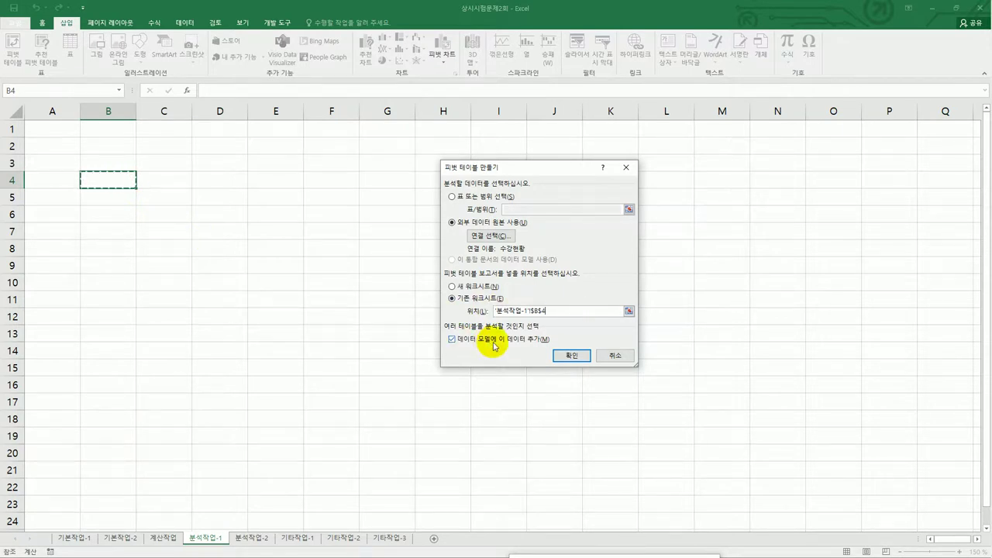
pyautogui.click(555, 357)
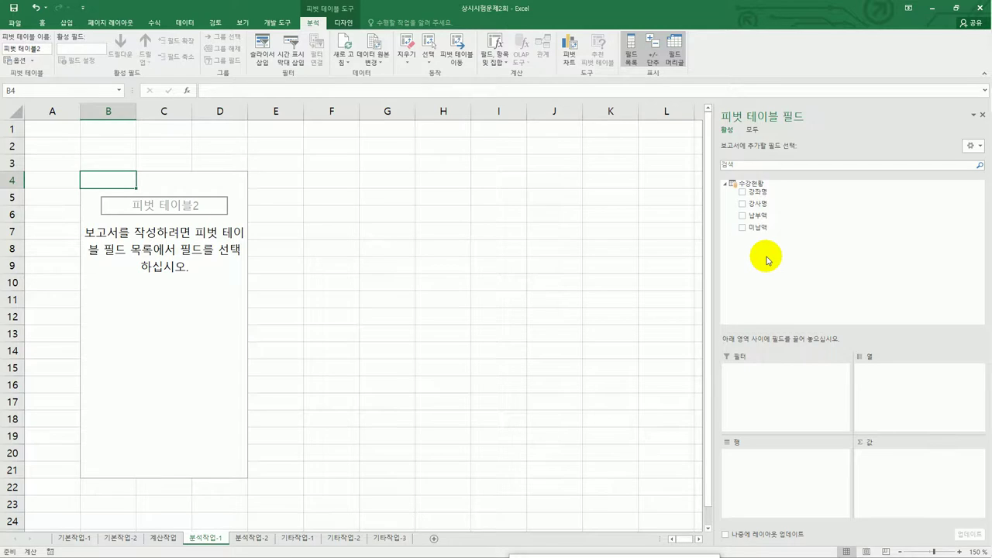
# Lay out the PivotTable with 강좌명 as the filter, 강사명 as rows, and 납부액 and 미납액 as values.
pyautogui.moveTo(764, 195); pyautogui.dragTo(773, 407)
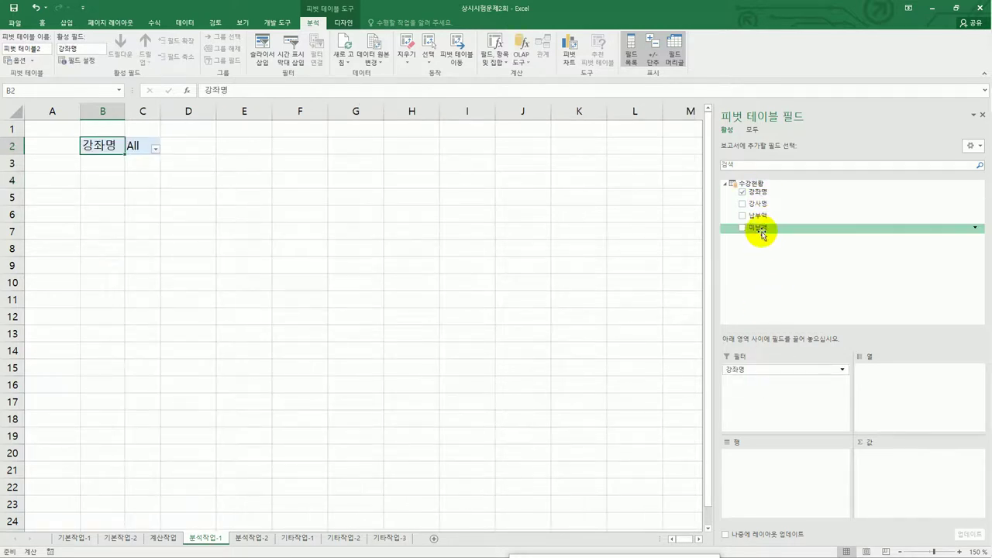
pyautogui.moveTo(755, 204); pyautogui.dragTo(769, 482)
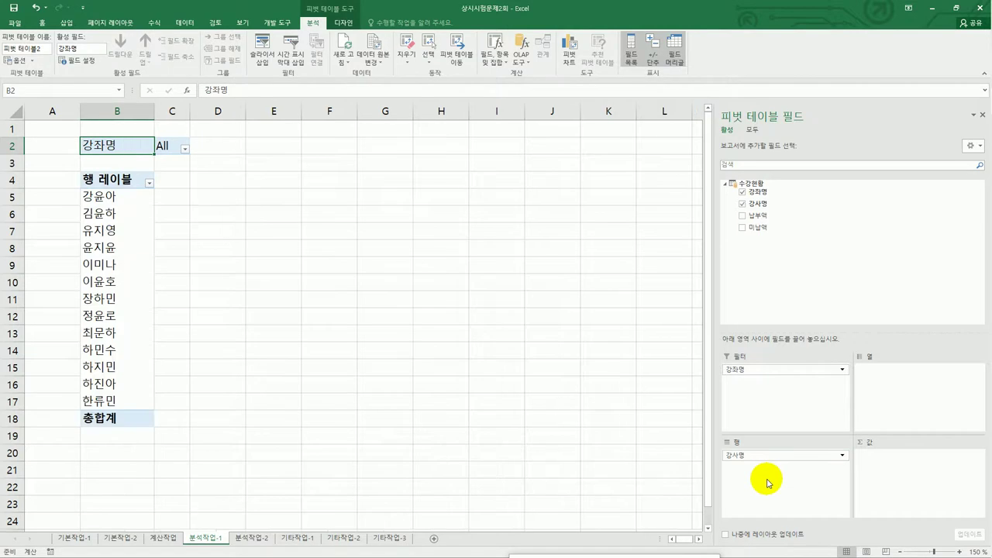
pyautogui.moveTo(760, 216); pyautogui.dragTo(886, 471)
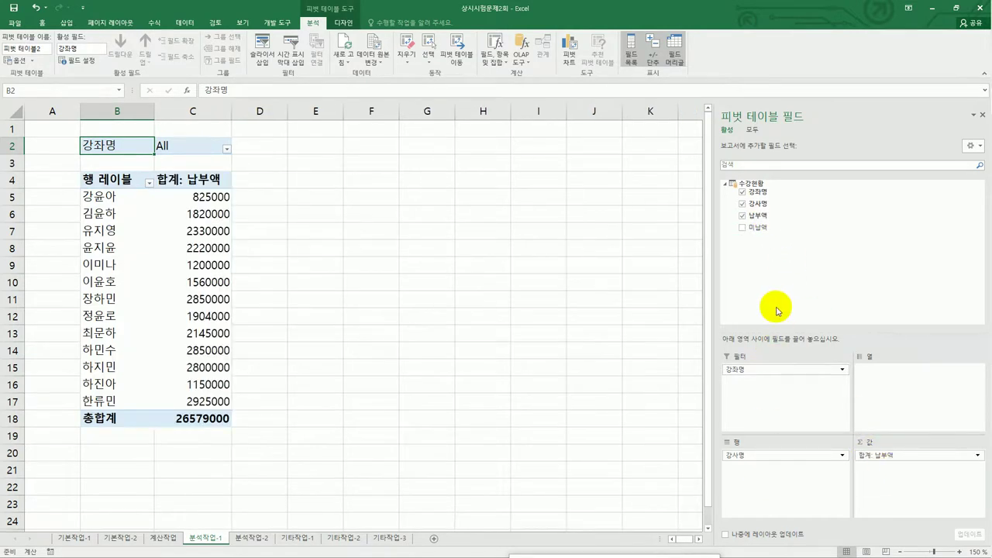
pyautogui.moveTo(760, 227); pyautogui.dragTo(865, 505)
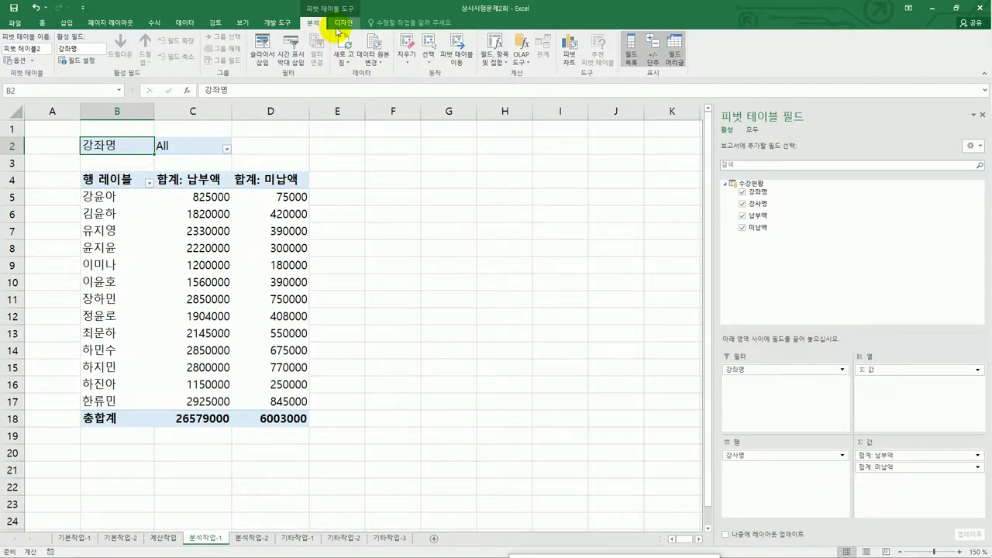
# Set the PivotTable's report layout to outline form.
pyautogui.click(341, 23)
pyautogui.click(76, 64)
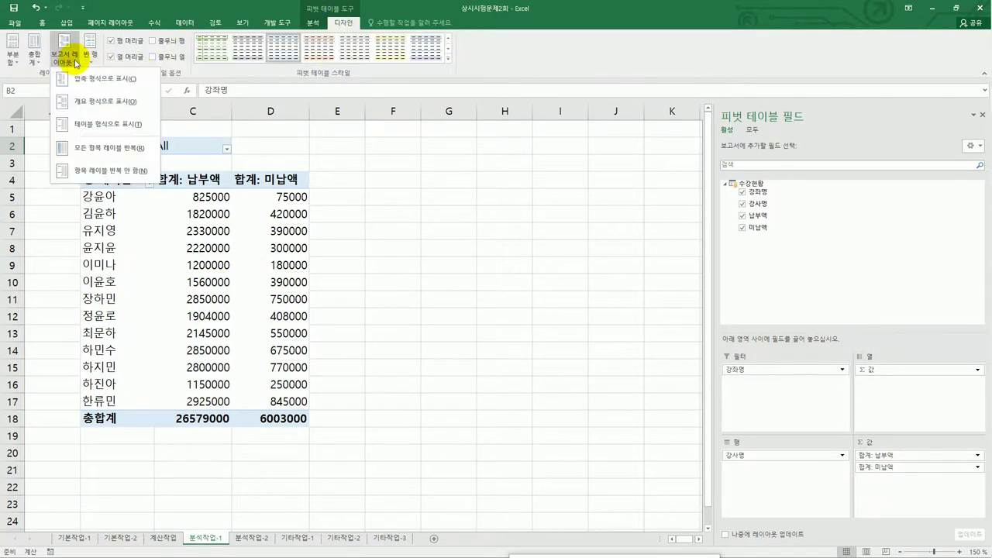
pyautogui.click(77, 98)
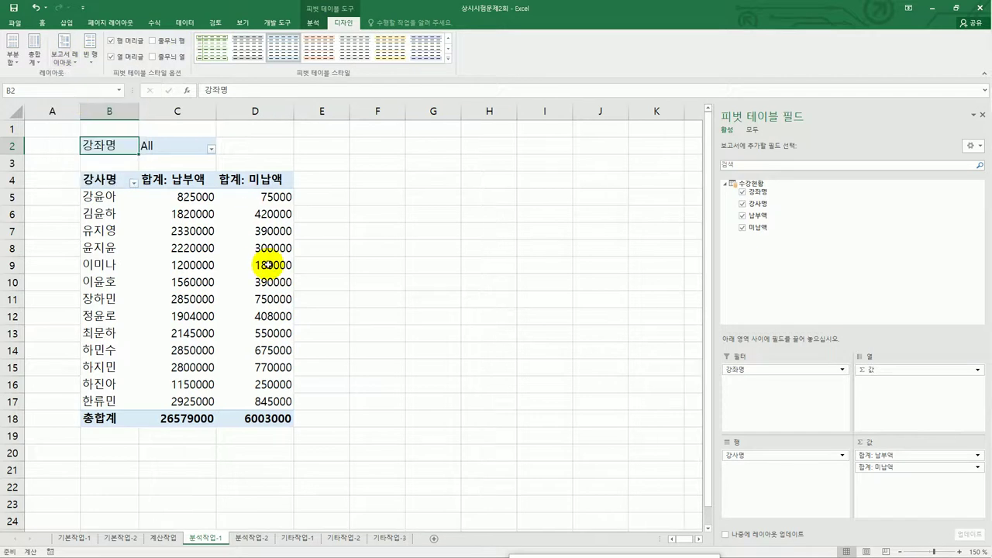
# Allow multiple item selection in the 강좌명 report filter and deselect all courses.
pyautogui.moveTo(266, 265)
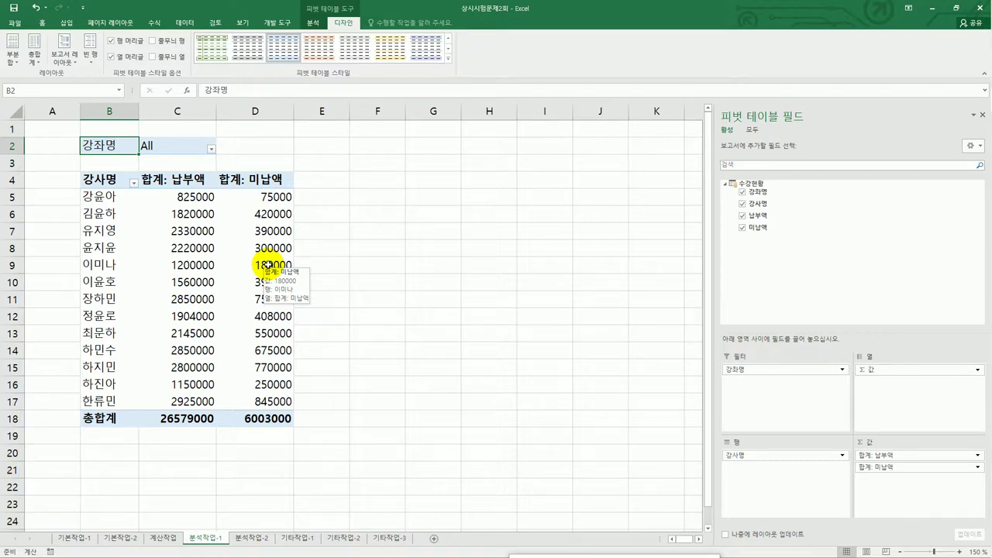
pyautogui.click(165, 147)
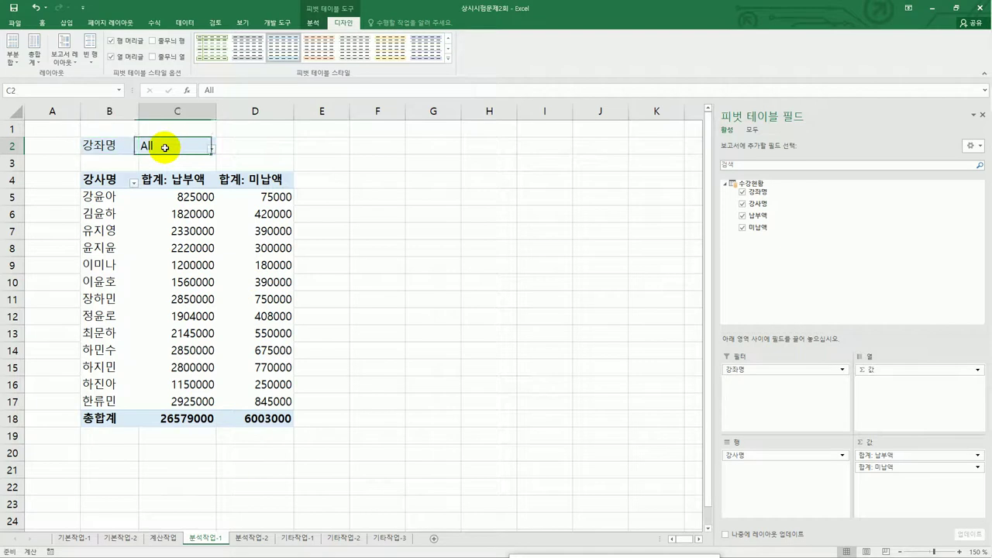
pyautogui.click(211, 149)
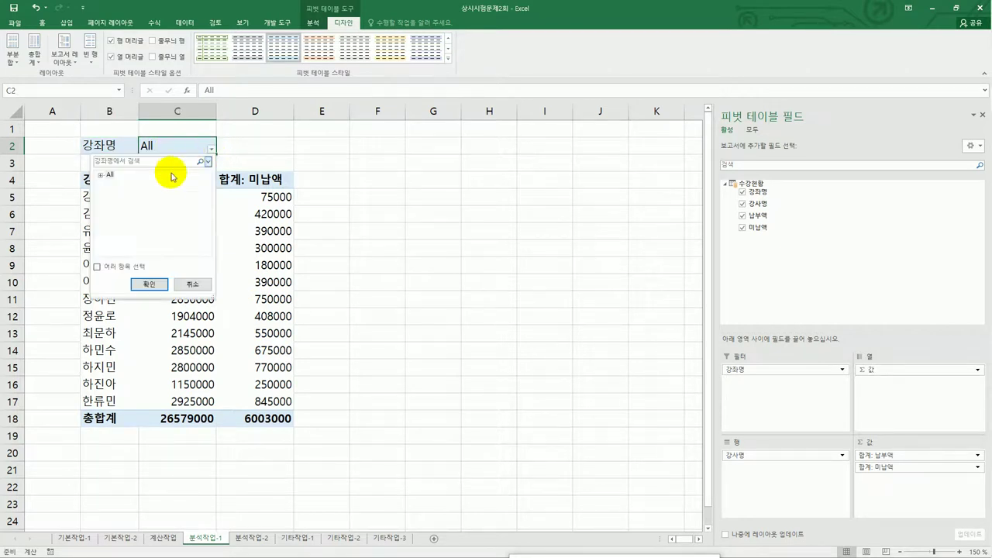
pyautogui.click(124, 268)
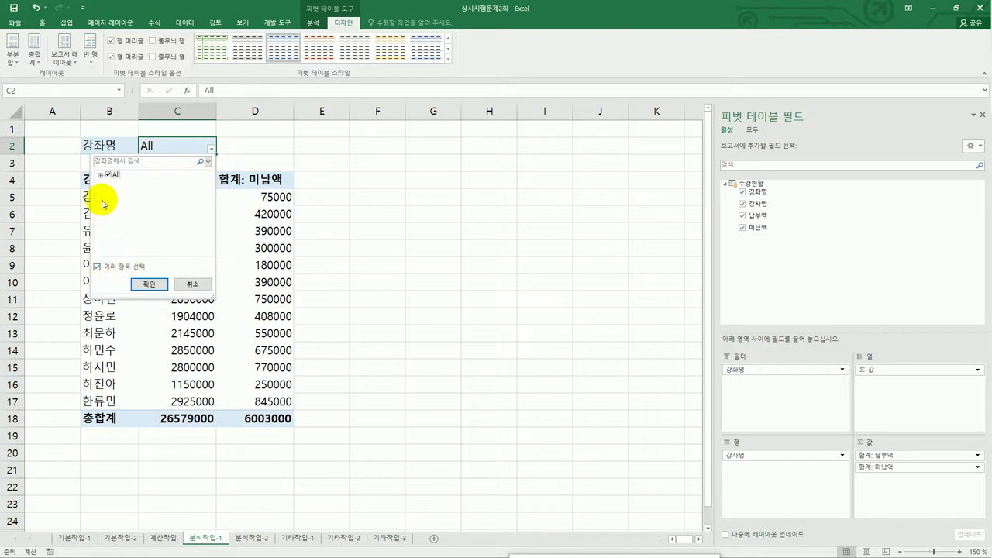
pyautogui.click(109, 177)
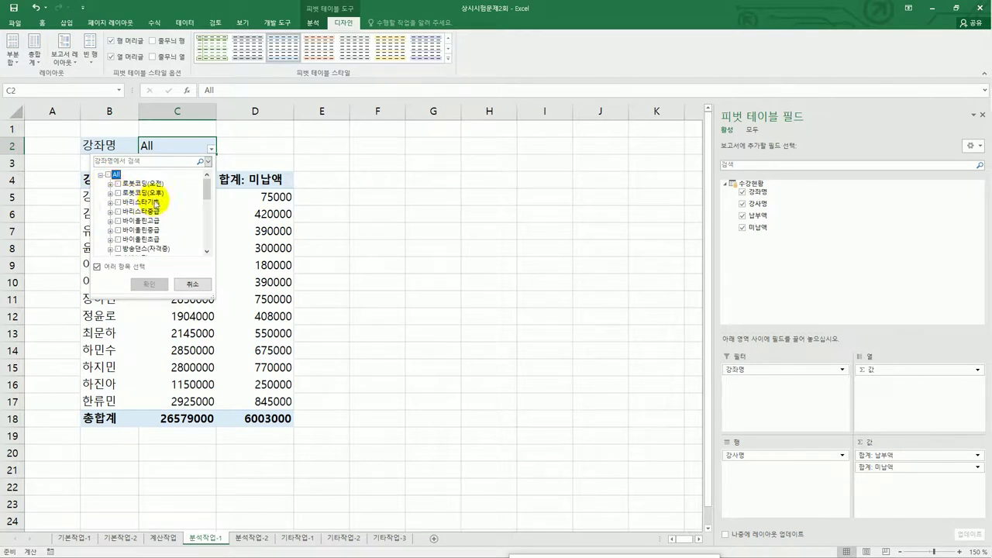
# Filter 강좌명 to the intermediate courses: 바리스타중급, 바이올린중급, 수채화그리기(중), 영어회화중급, 오카리나(중) and 종이접기(중).
pyautogui.click(118, 211)
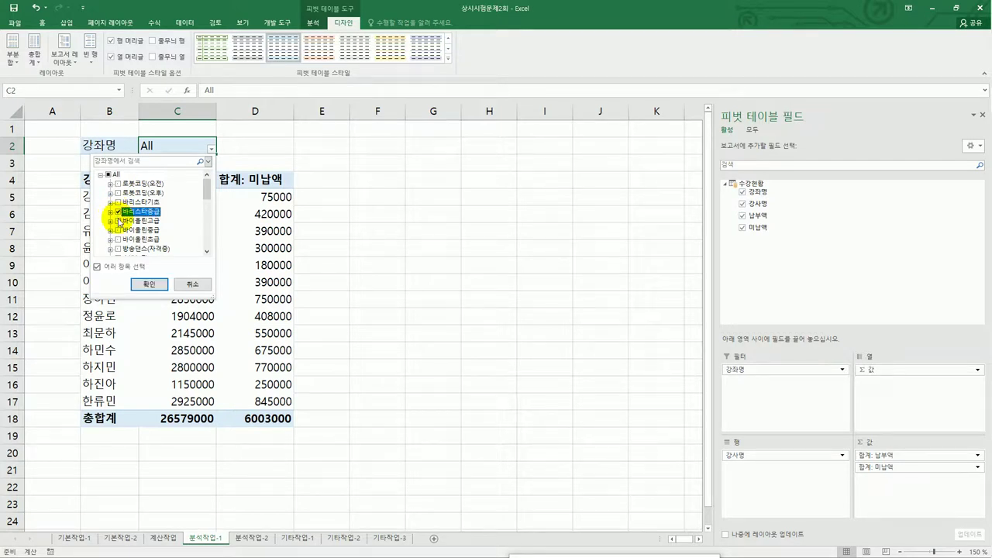
pyautogui.click(119, 230)
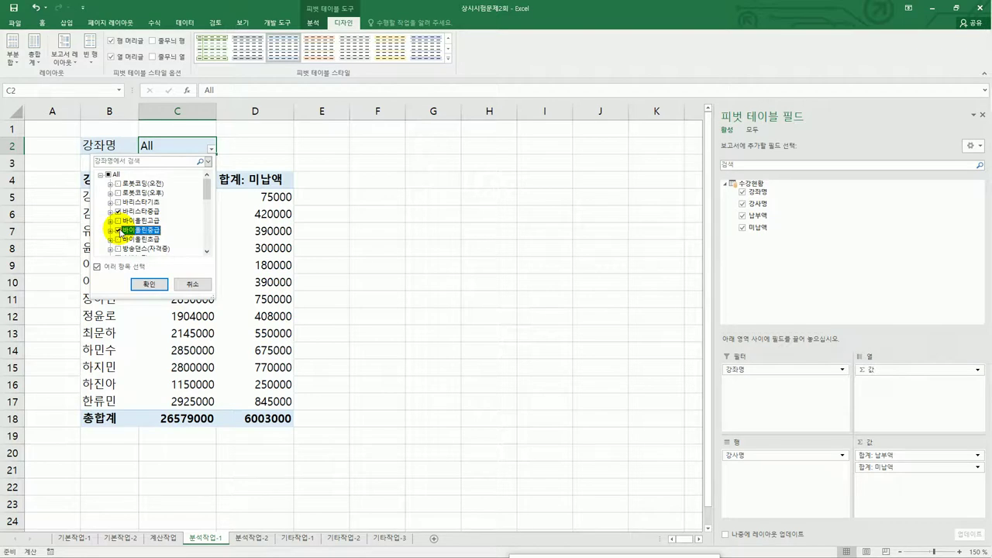
pyautogui.scroll(-2, 119, 231)
pyautogui.click(118, 221)
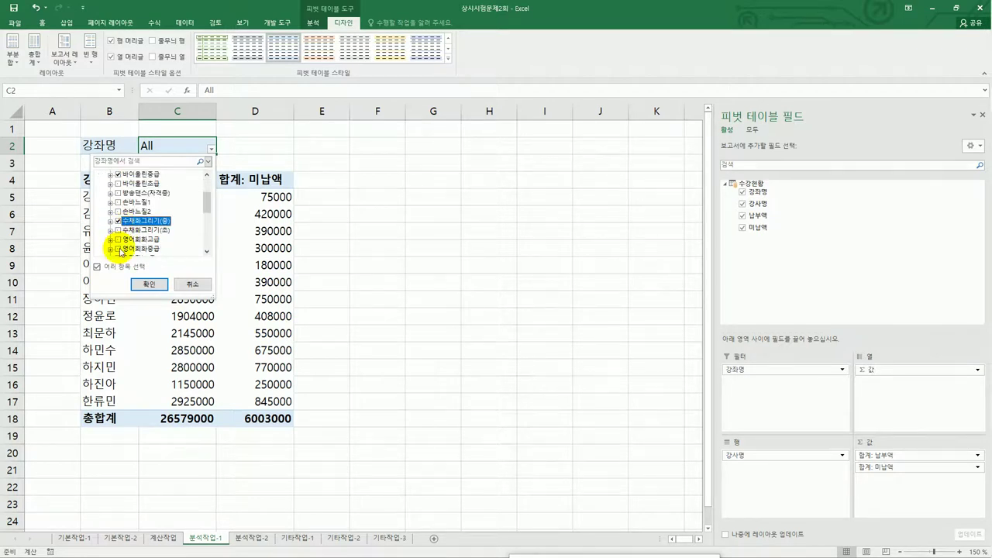
pyautogui.click(119, 249)
pyautogui.scroll(-2, 120, 252)
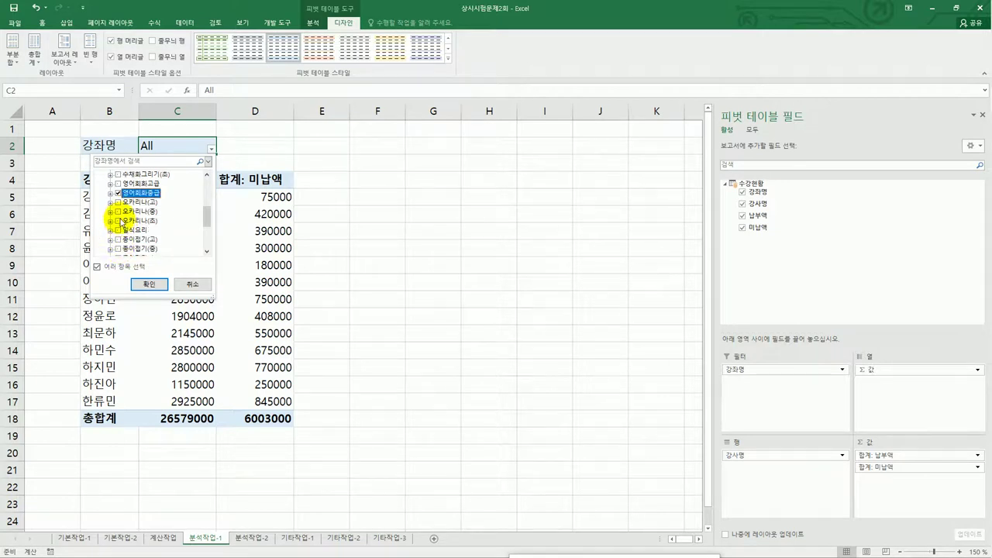
pyautogui.click(119, 211)
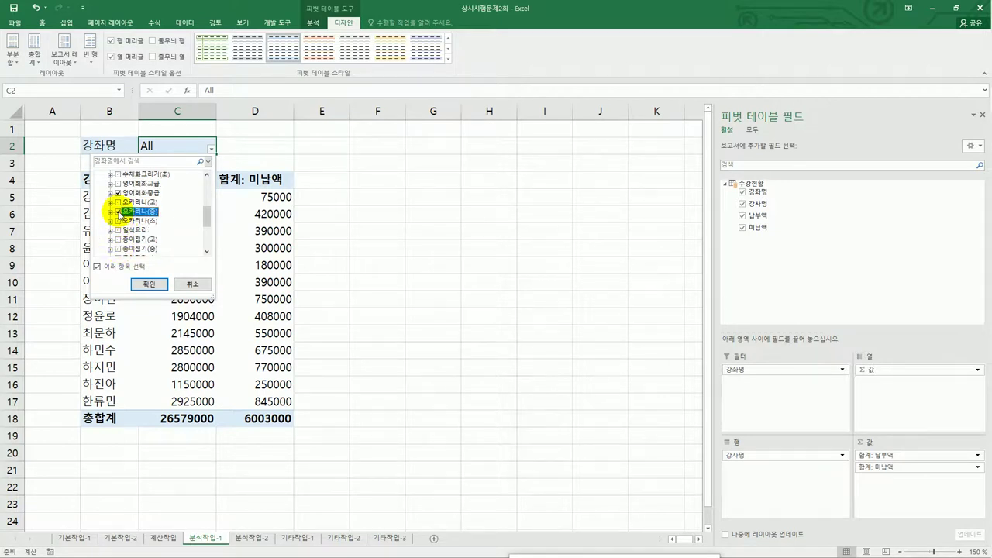
pyautogui.click(119, 249)
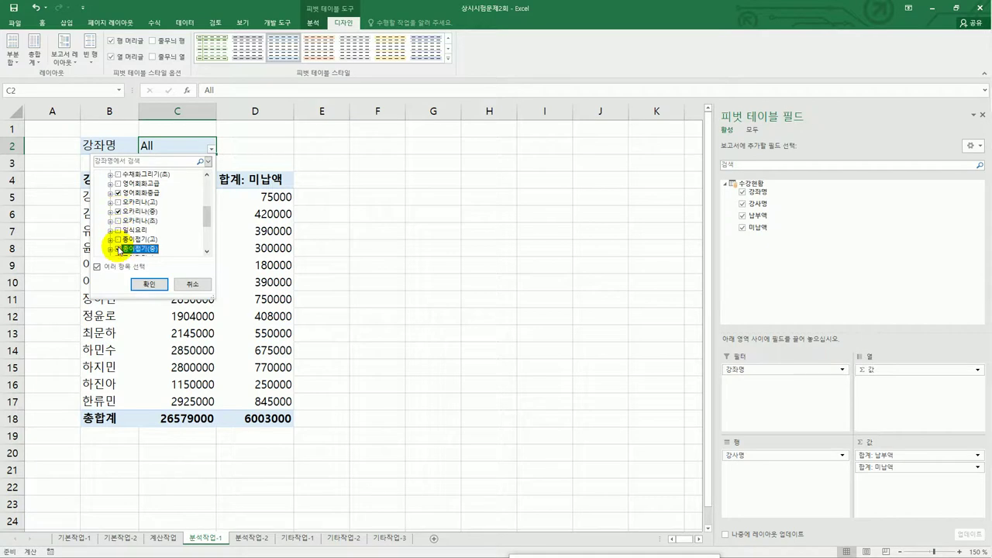
pyautogui.scroll(5, 151, 232)
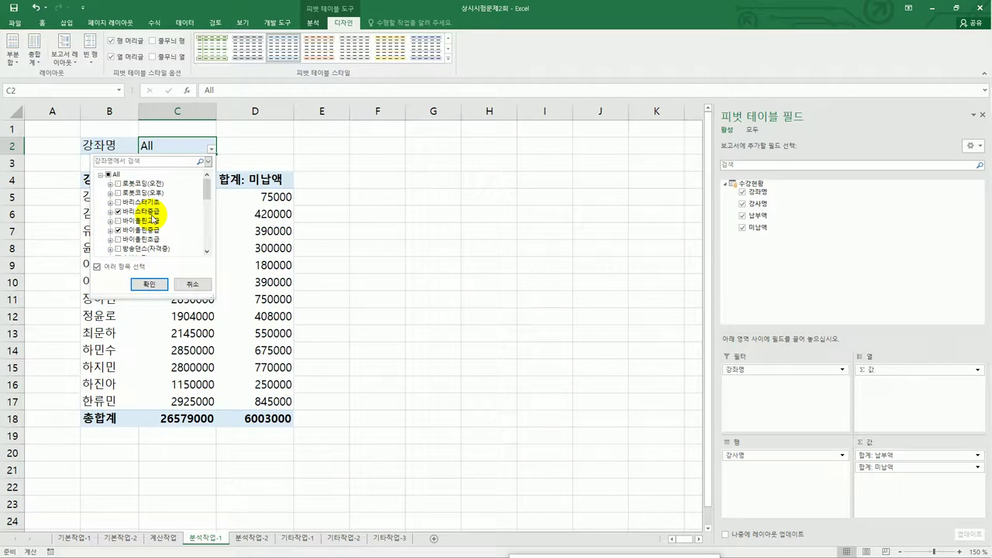
pyautogui.scroll(-2, 151, 235)
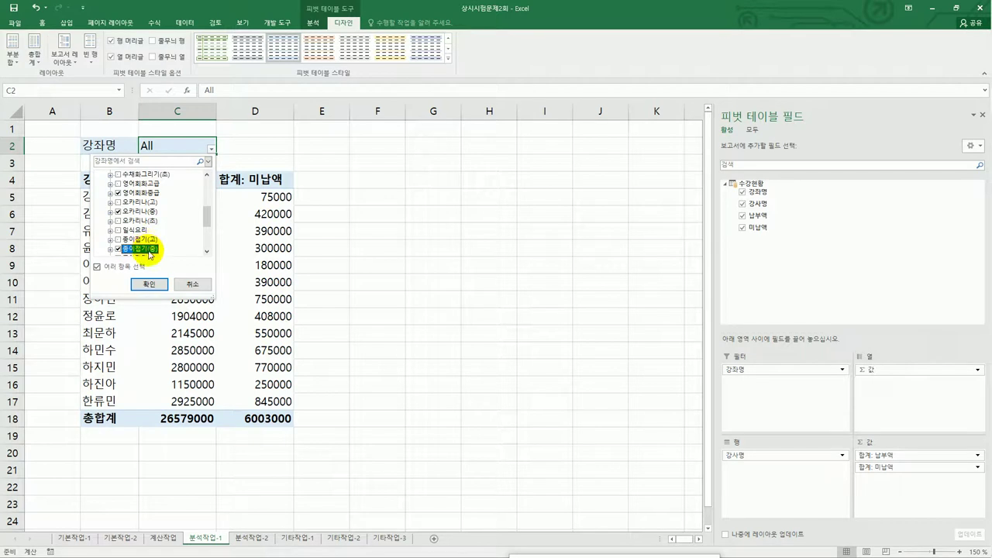
pyautogui.scroll(-2, 147, 254)
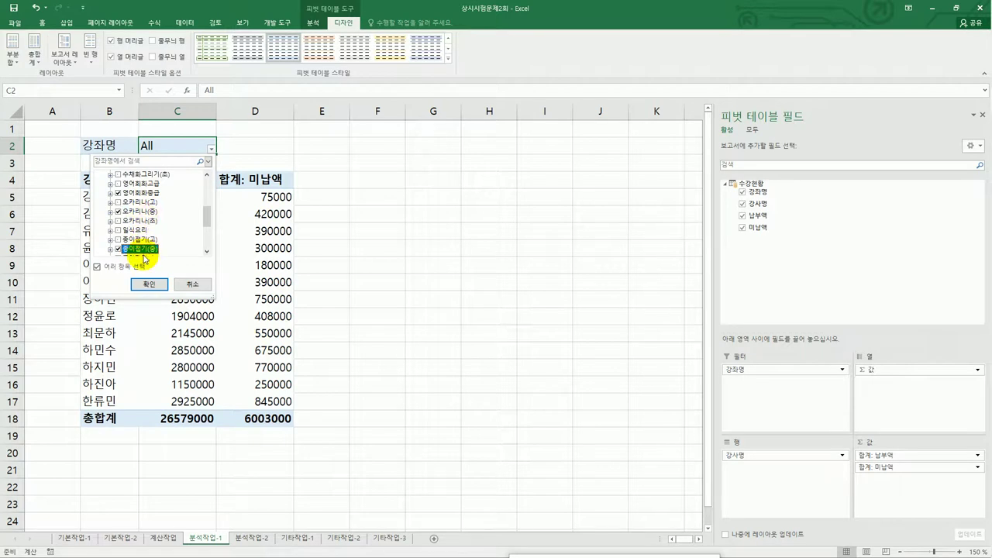
pyautogui.click(147, 283)
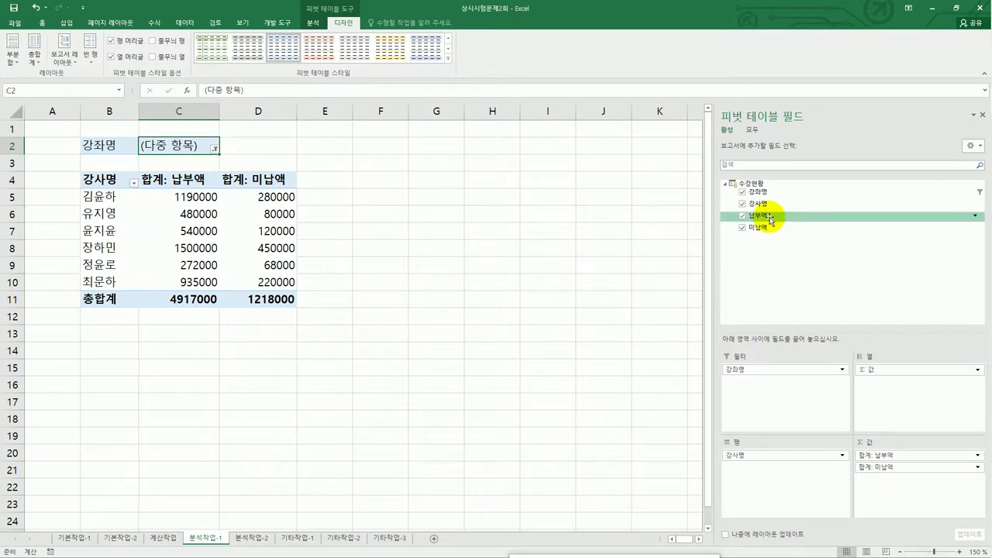
# Add 납부액 to the PivotTable's values a second time, below 미납액.
pyautogui.moveTo(771, 221); pyautogui.dragTo(881, 489)
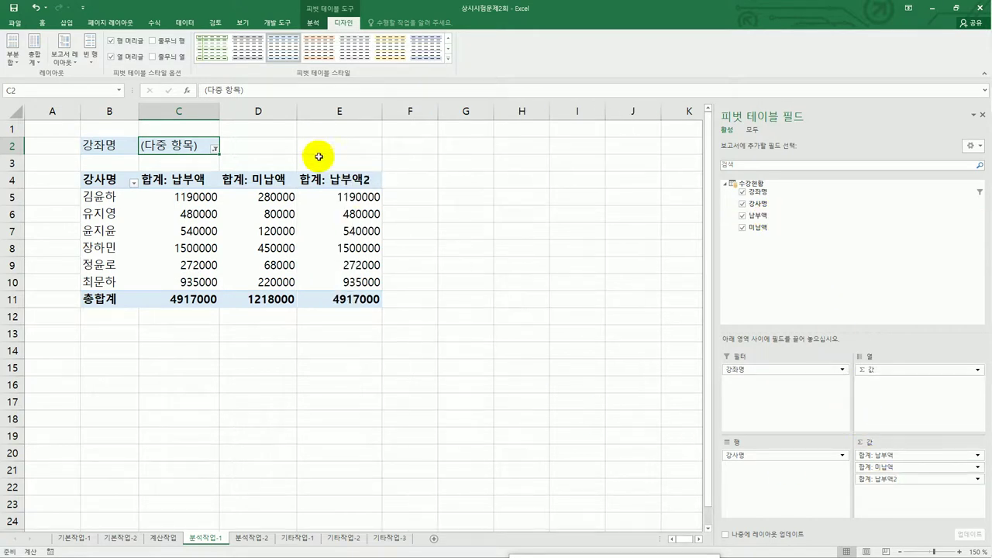
# Set the 합계: 납부액2 value field to show values as 열 합계 비율 (percentage of column total).
pyautogui.click(328, 181)
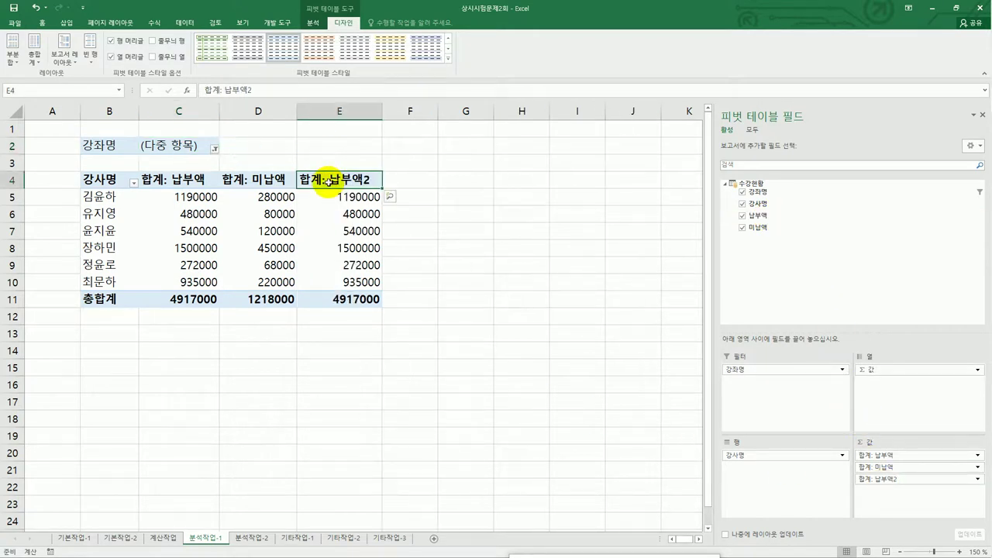
pyautogui.doubleClick(329, 181)
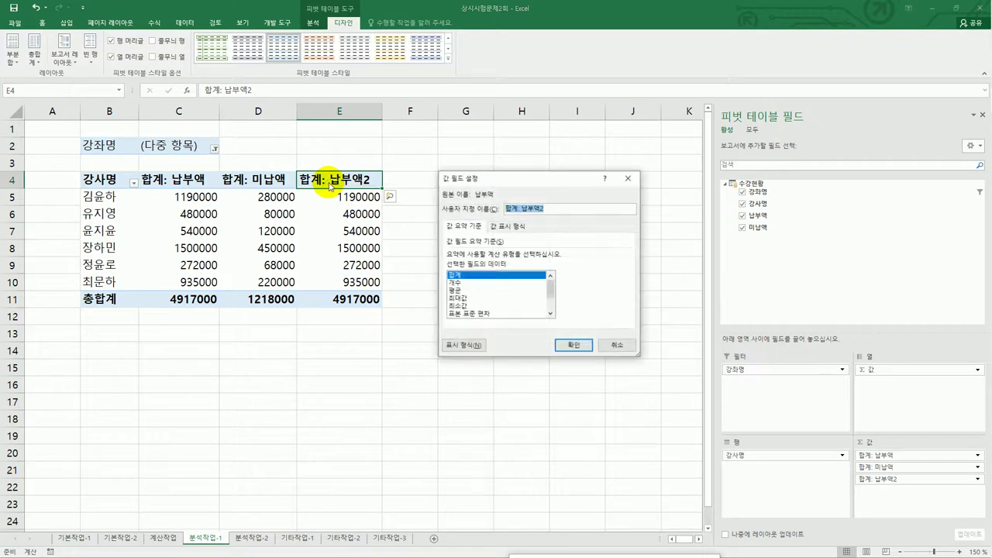
pyautogui.click(516, 227)
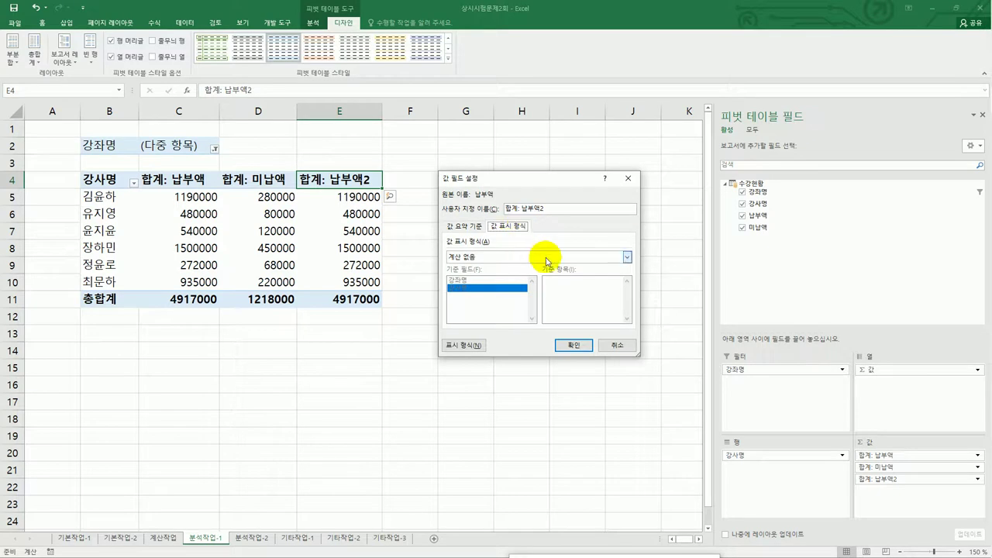
pyautogui.click(543, 257)
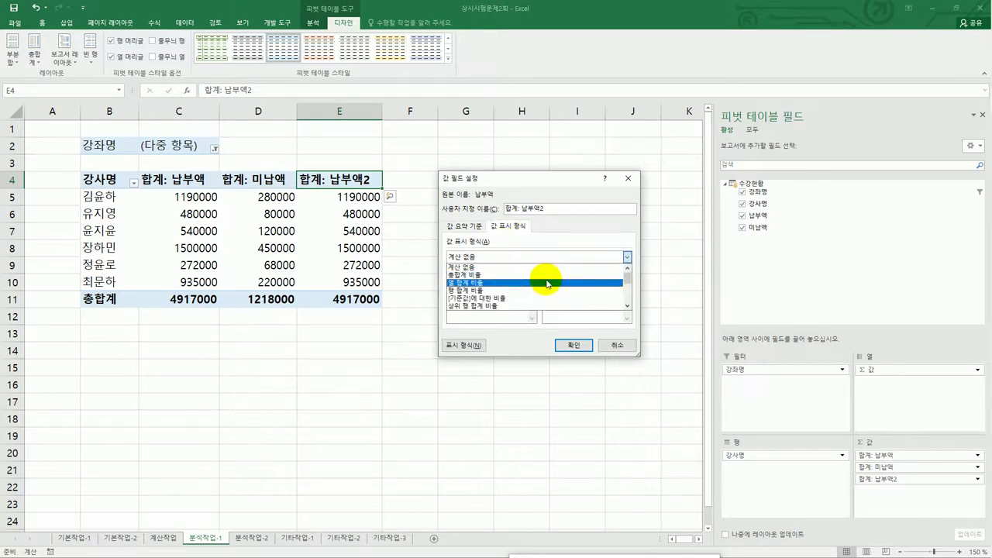
pyautogui.click(548, 284)
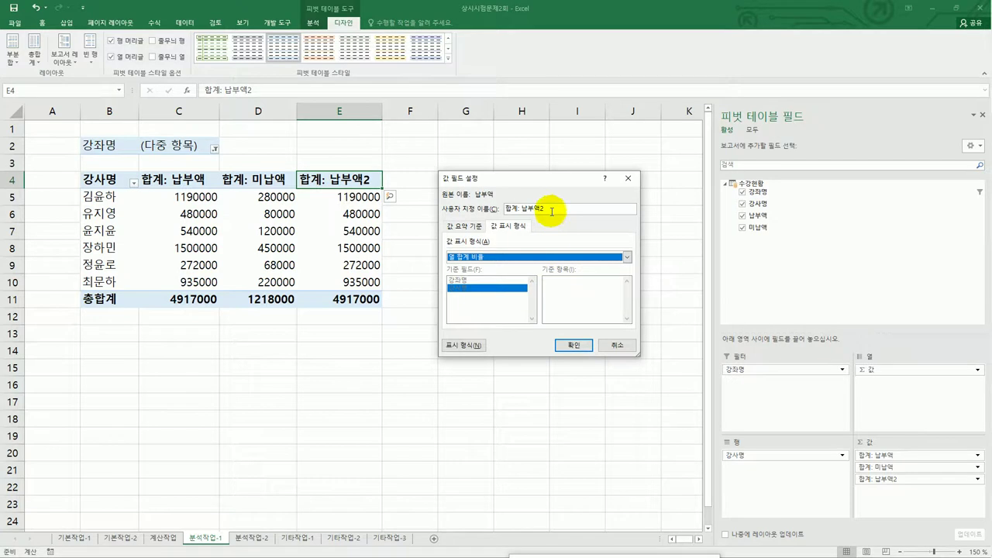
# Rename the 합계: 납부액2 value field as 납부액비율 and apply its field settings.
pyautogui.moveTo(553, 210); pyautogui.dragTo(494, 208)
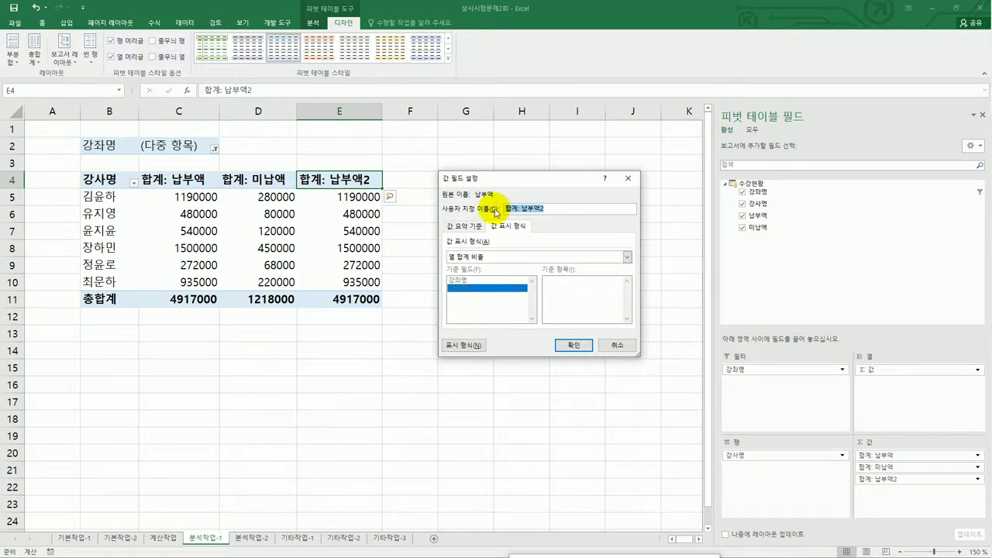
pyautogui.write('비')
pyautogui.write('부액비율')
pyautogui.click(562, 344)
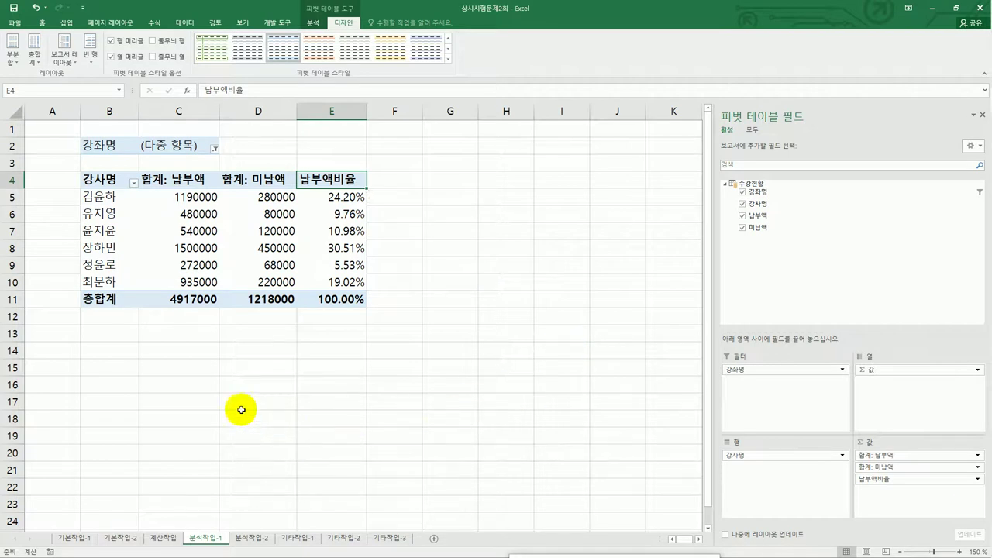
# Format the 합계: 납부액 value field with the 회계 (accounting) number format and no currency symbol.
pyautogui.click(178, 182)
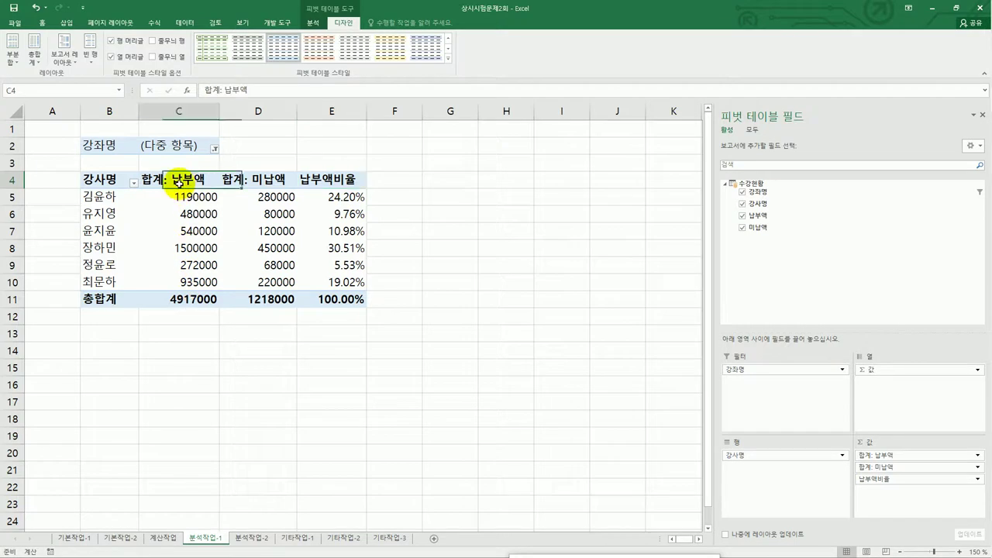
pyautogui.doubleClick(179, 182)
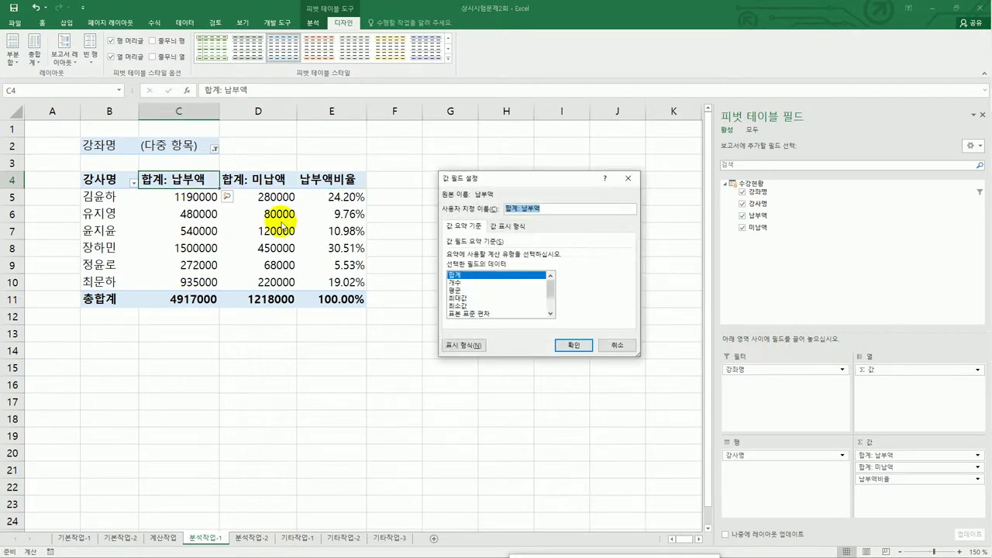
pyautogui.click(448, 346)
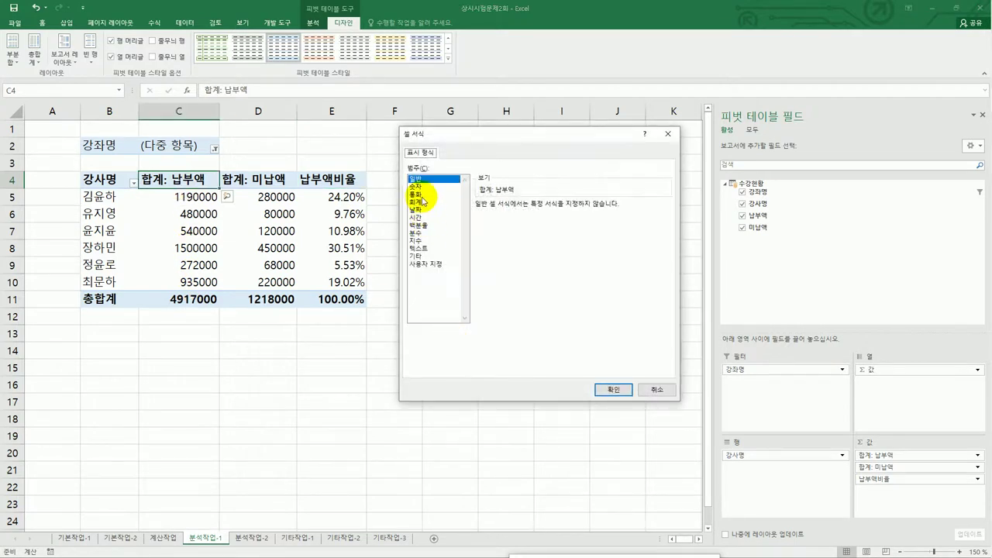
pyautogui.click(419, 202)
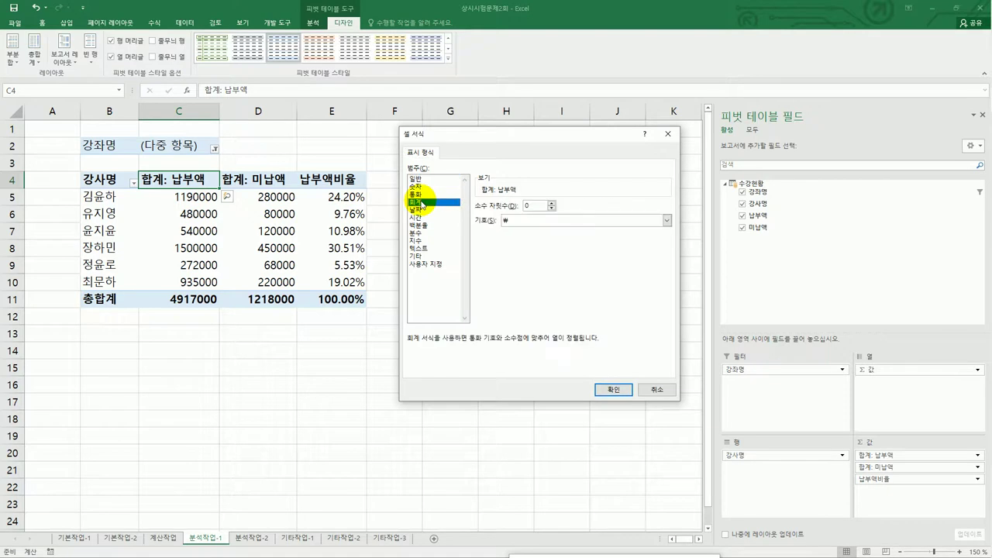
pyautogui.click(609, 221)
pyautogui.click(601, 229)
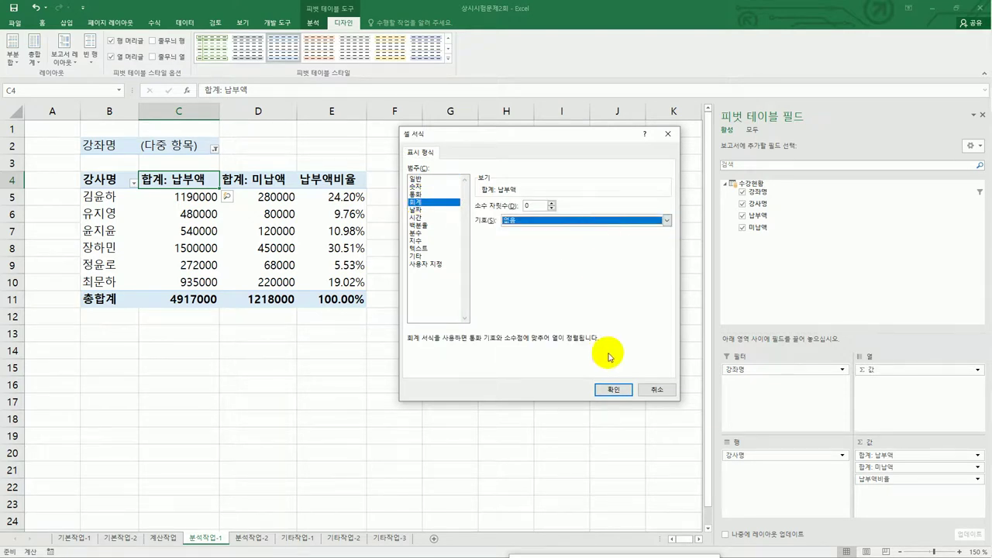
pyautogui.click(613, 390)
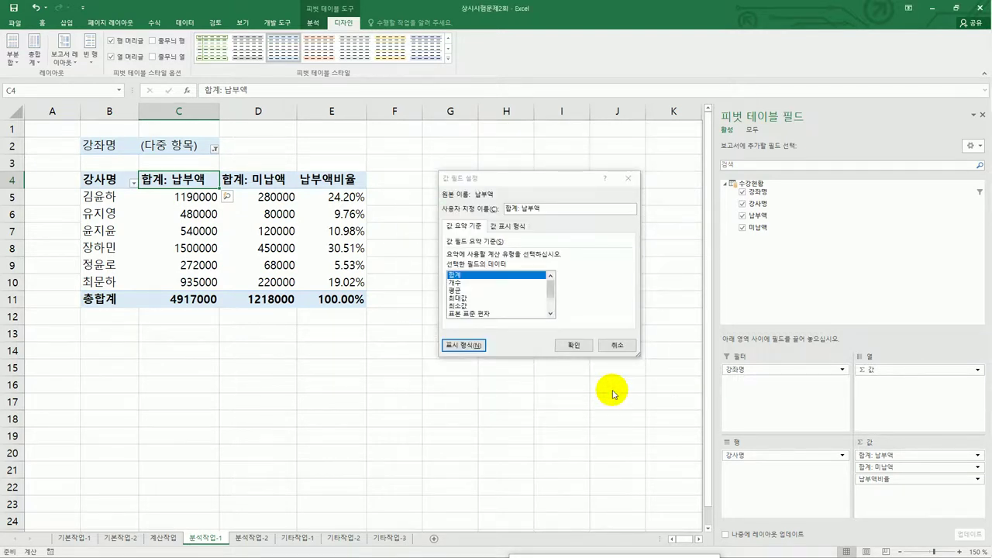
pyautogui.click(574, 345)
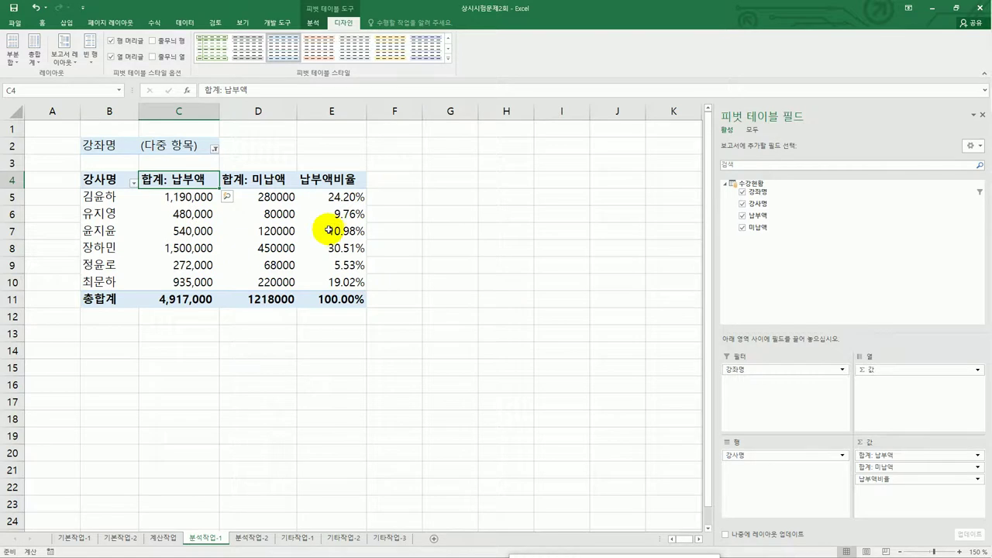
# Format the 합계: 미납액 value field with the 회계 (accounting) number format and no currency symbol.
pyautogui.doubleClick(275, 183)
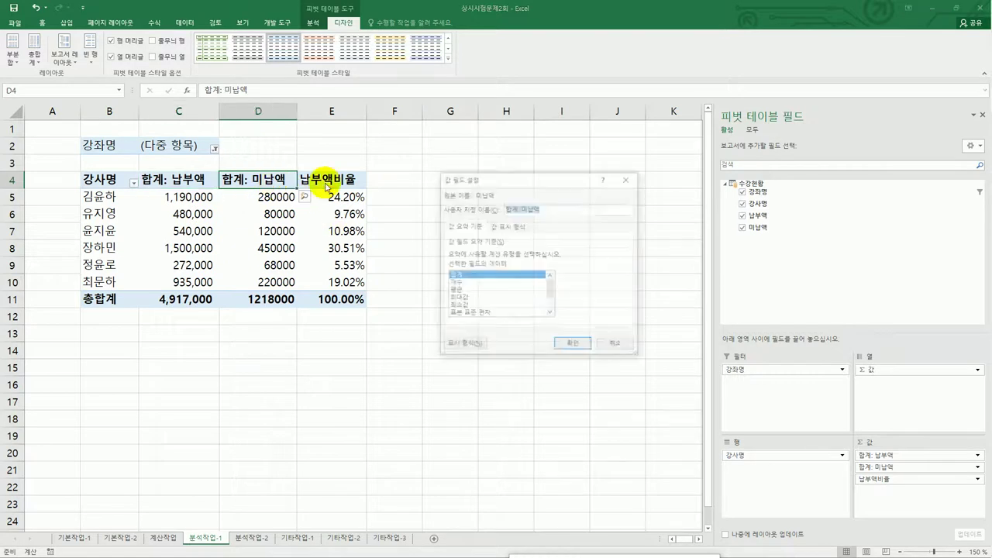
pyautogui.click(469, 345)
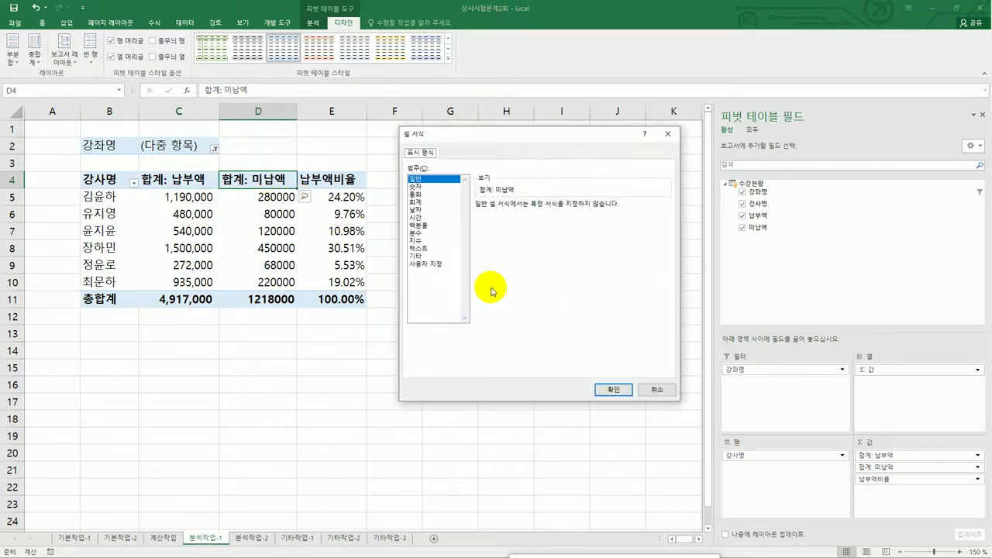
pyautogui.click(438, 203)
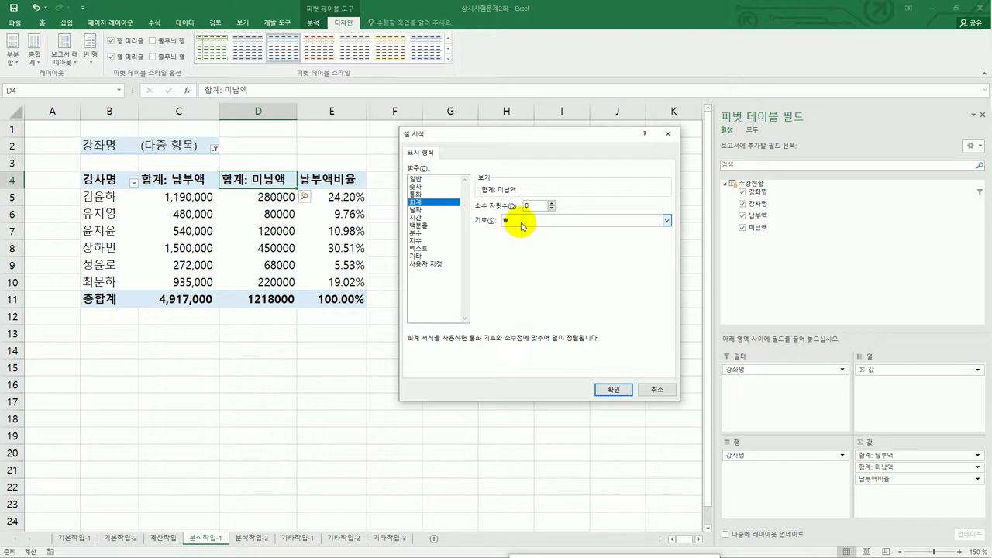
pyautogui.click(517, 221)
pyautogui.click(518, 231)
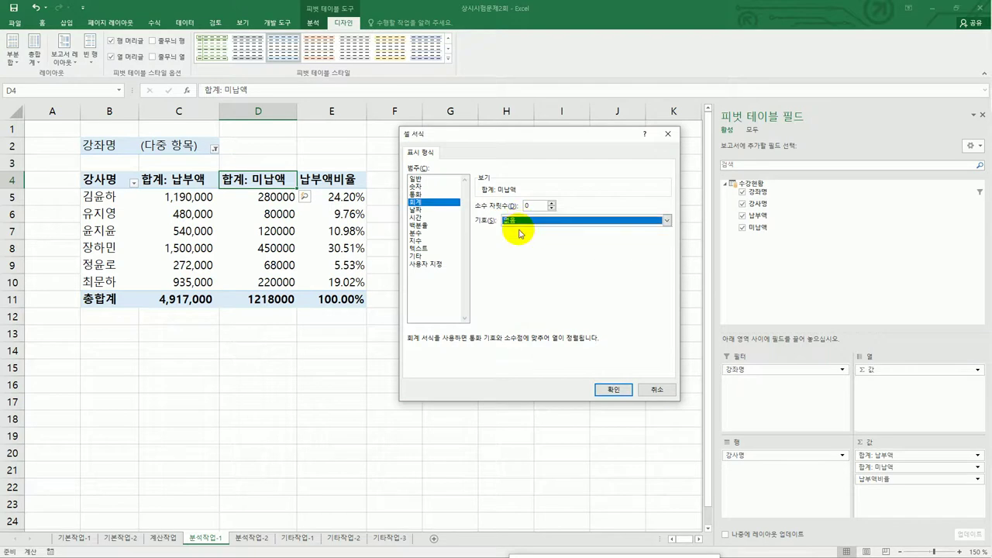
pyautogui.click(605, 390)
pyautogui.click(573, 345)
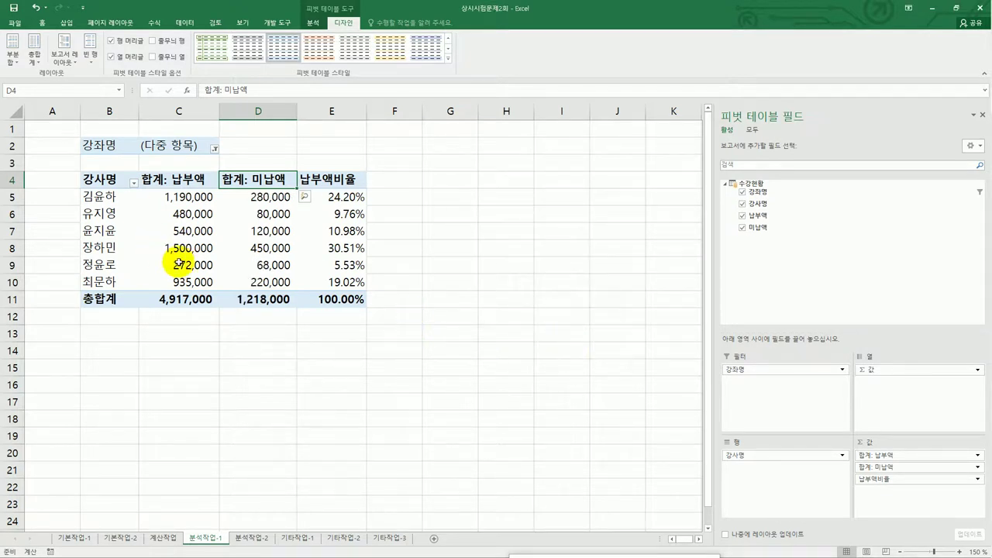
# Enable merging and centering of cells with labels in the PivotTable options.
pyautogui.click(260, 215)
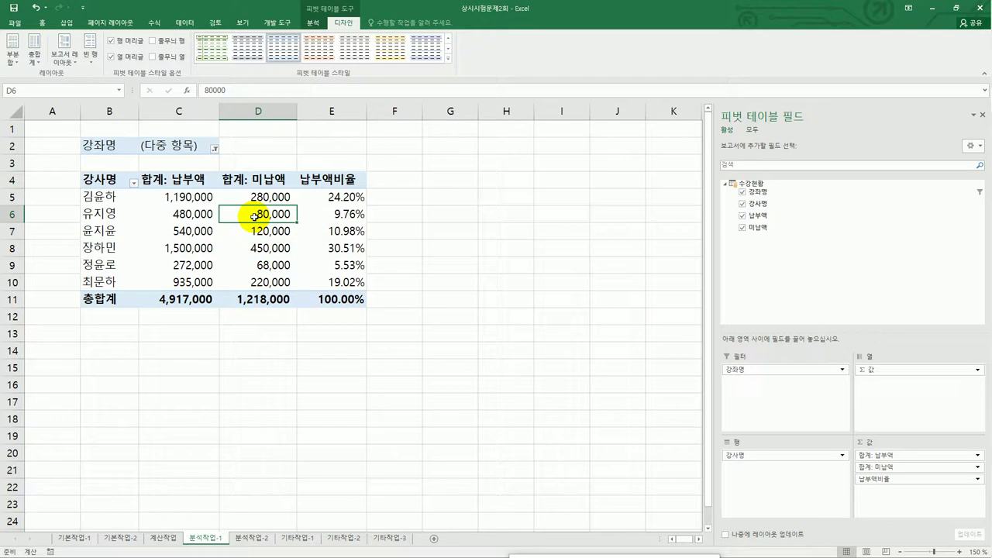
pyautogui.click(205, 184)
pyautogui.click(311, 24)
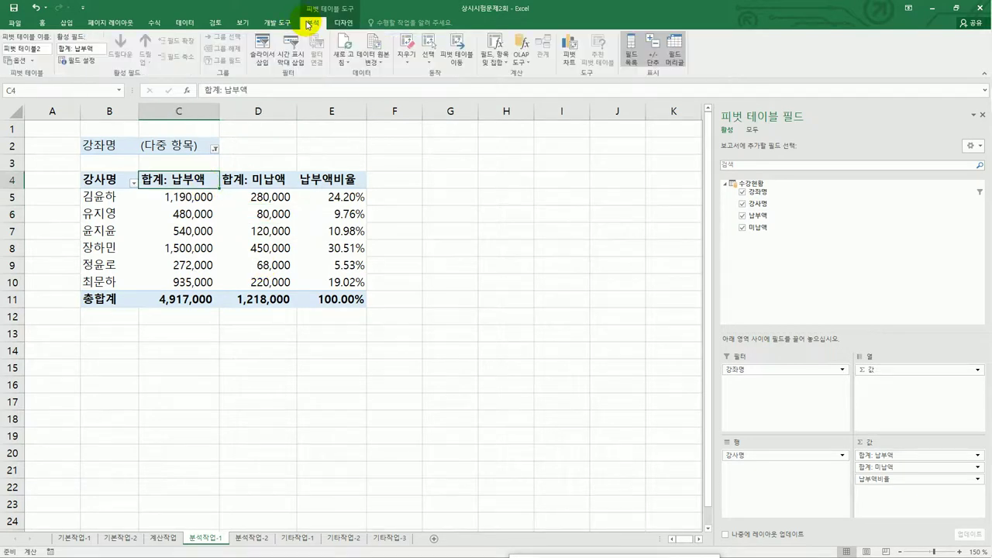
pyautogui.rightClick(199, 185)
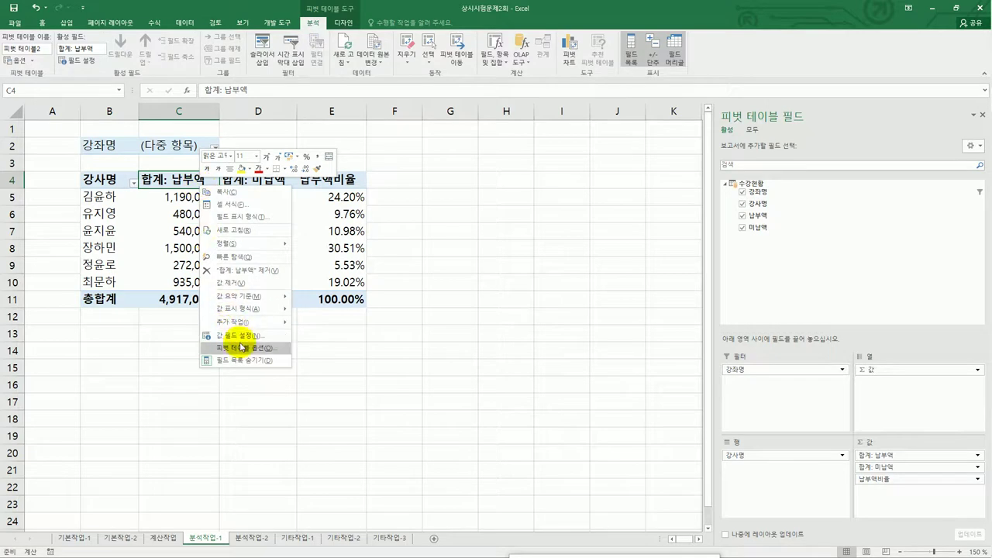
pyautogui.click(21, 65)
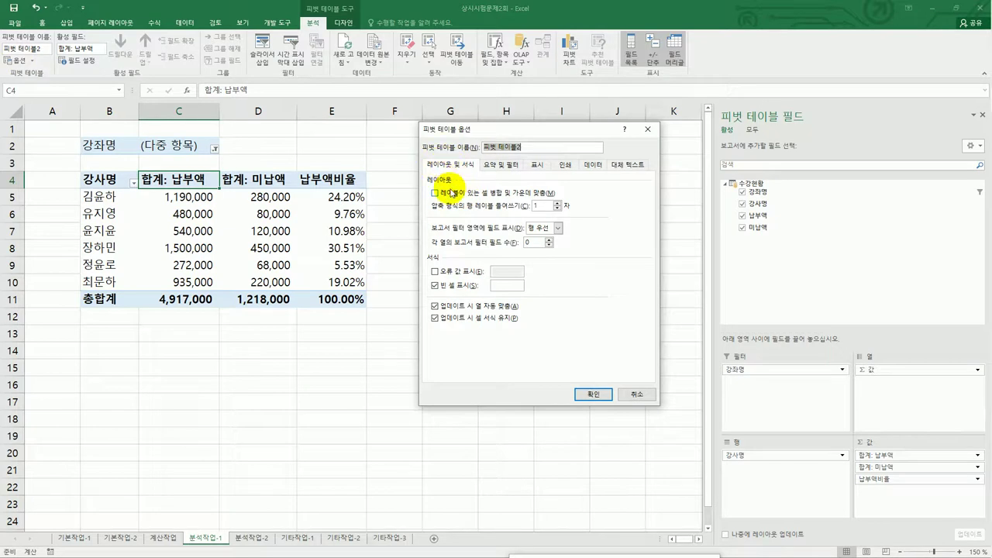
pyautogui.click(453, 194)
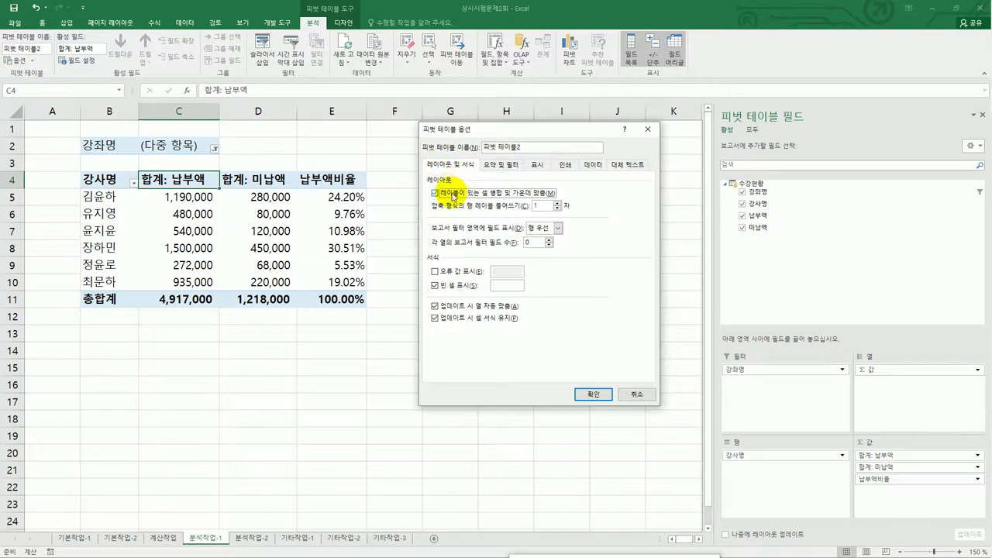
pyautogui.click(592, 394)
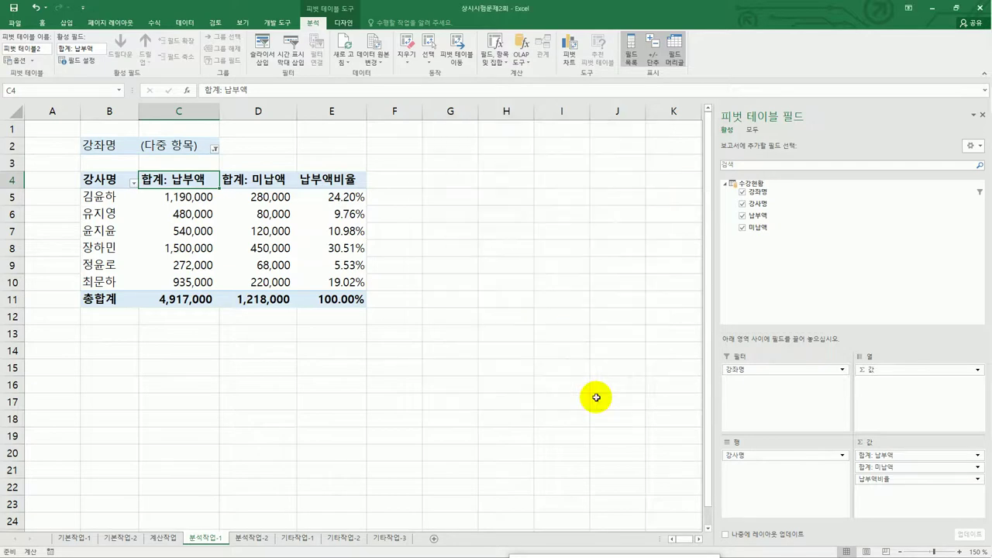
pyautogui.click(455, 360)
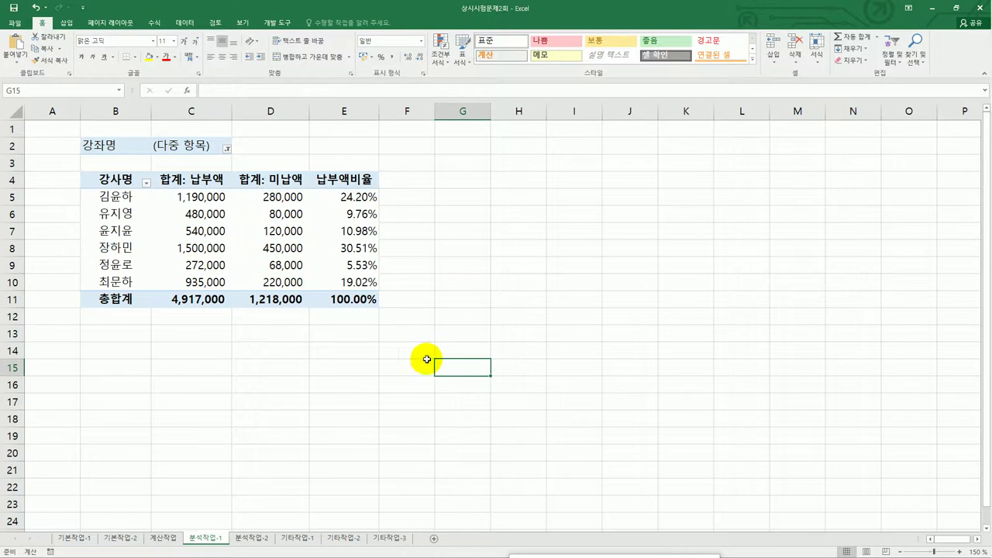
# On the 분석작업-2 sheet, restrict the 연이율 cell B6 to a dropdown list sourced from =$D$4:$D$9 and check the list.
pyautogui.click(263, 536)
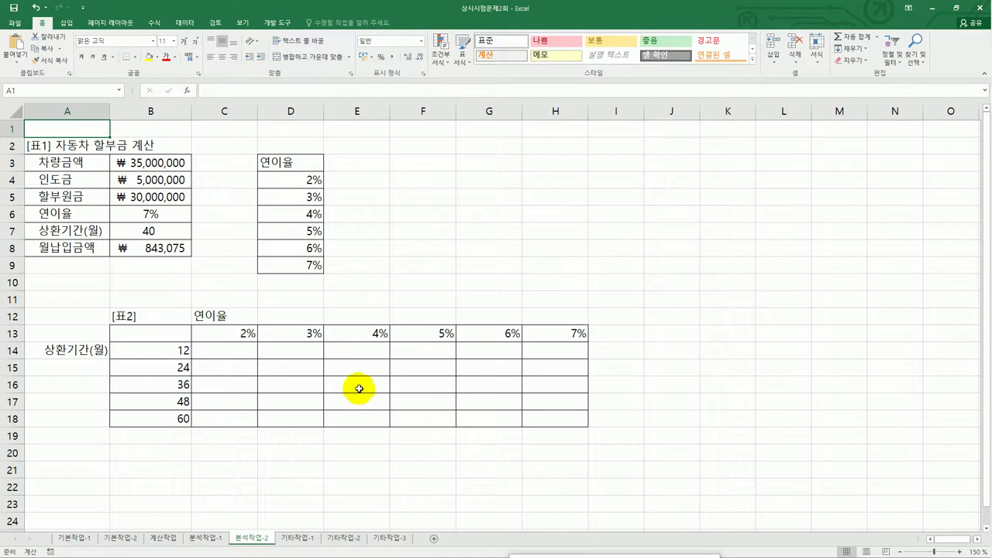
pyautogui.click(159, 215)
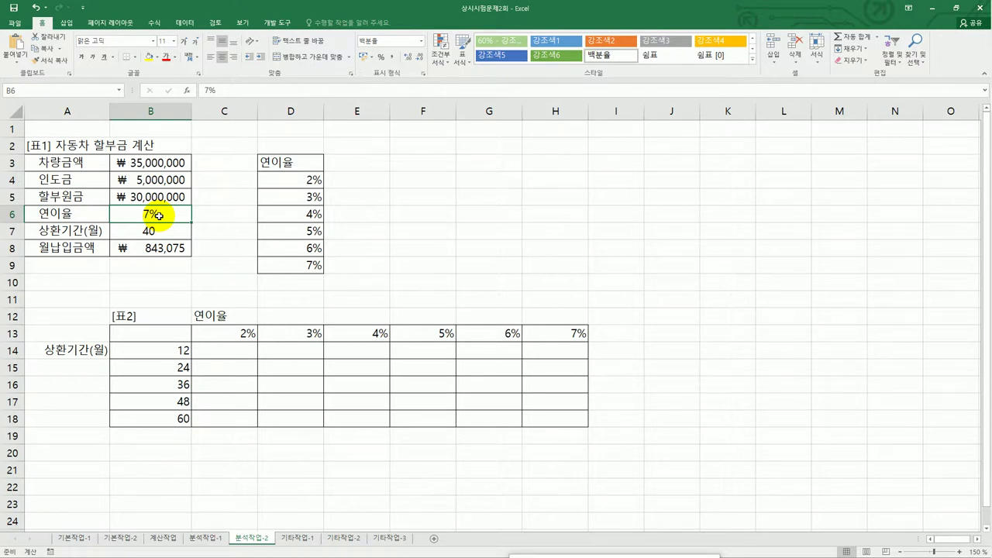
pyautogui.moveTo(277, 180); pyautogui.dragTo(286, 266)
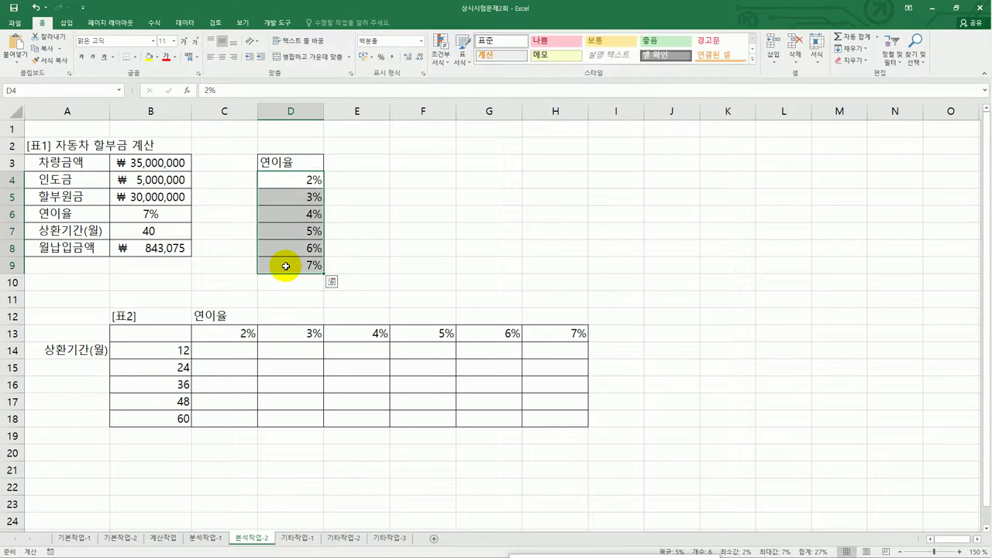
pyautogui.click(162, 211)
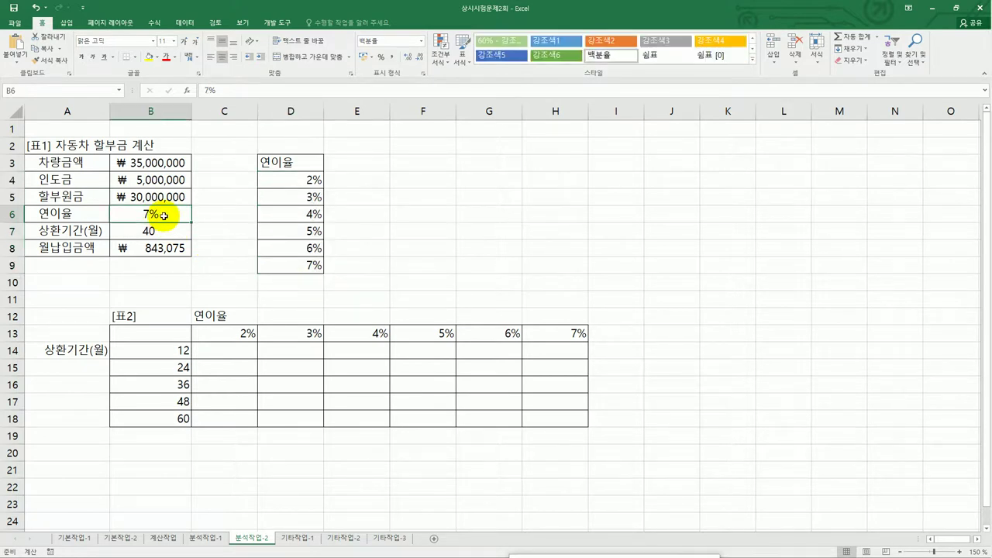
pyautogui.click(186, 24)
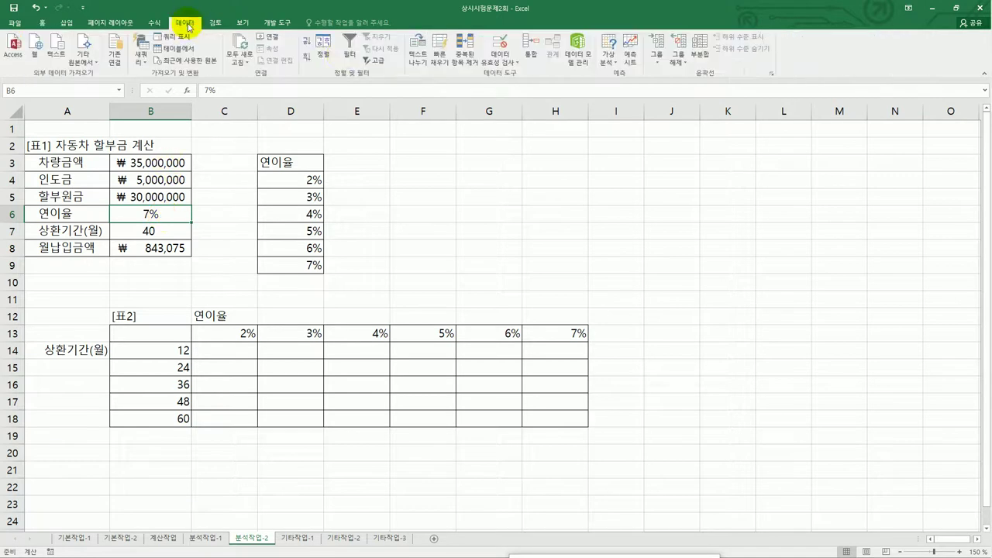
pyautogui.click(497, 62)
pyautogui.click(505, 75)
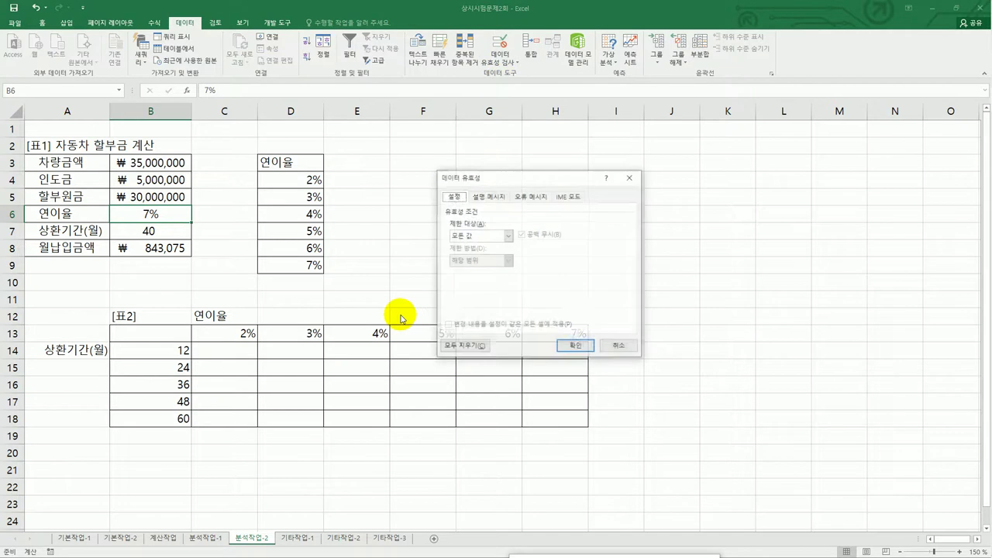
pyautogui.click(478, 235)
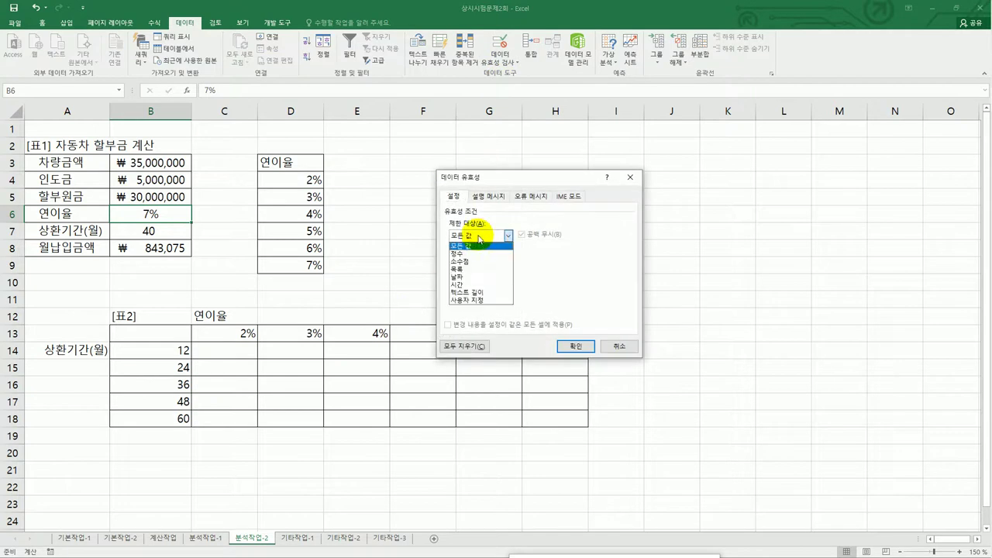
pyautogui.click(481, 269)
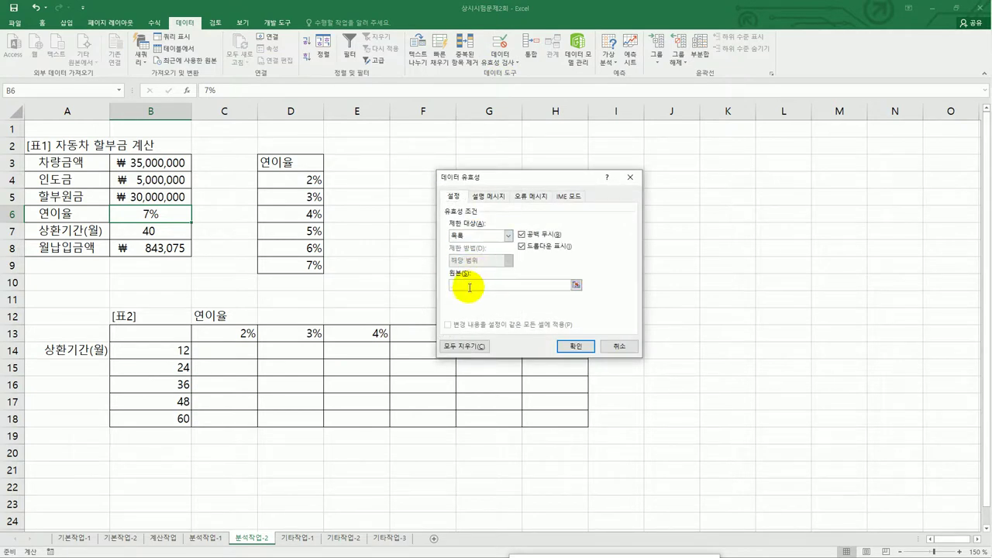
pyautogui.click(469, 285)
pyautogui.moveTo(300, 182); pyautogui.dragTo(308, 264)
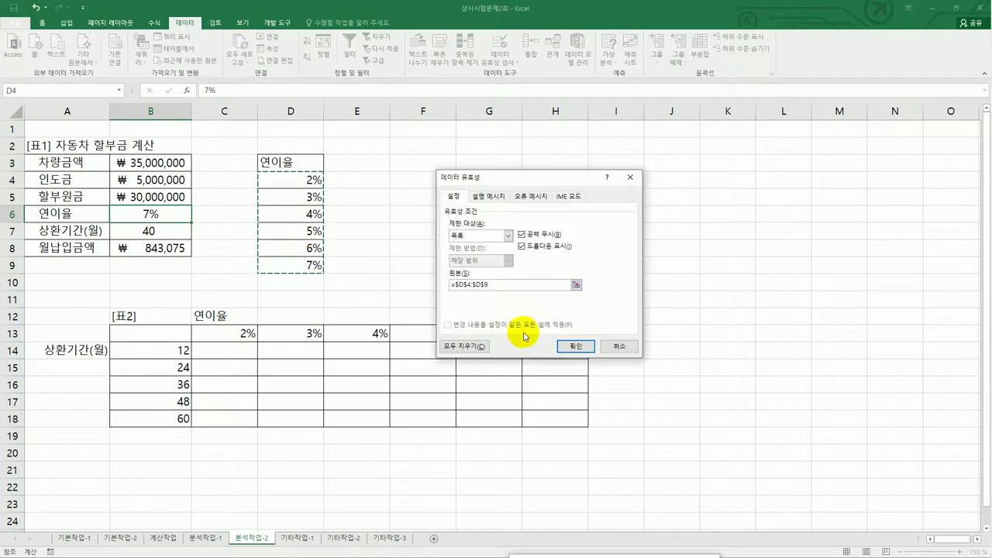
pyautogui.click(573, 345)
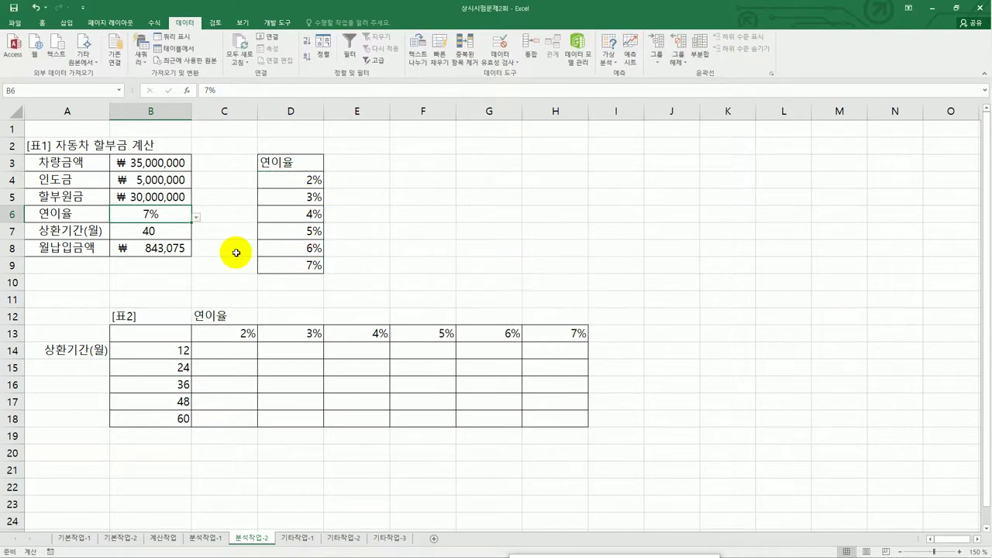
pyautogui.click(198, 217)
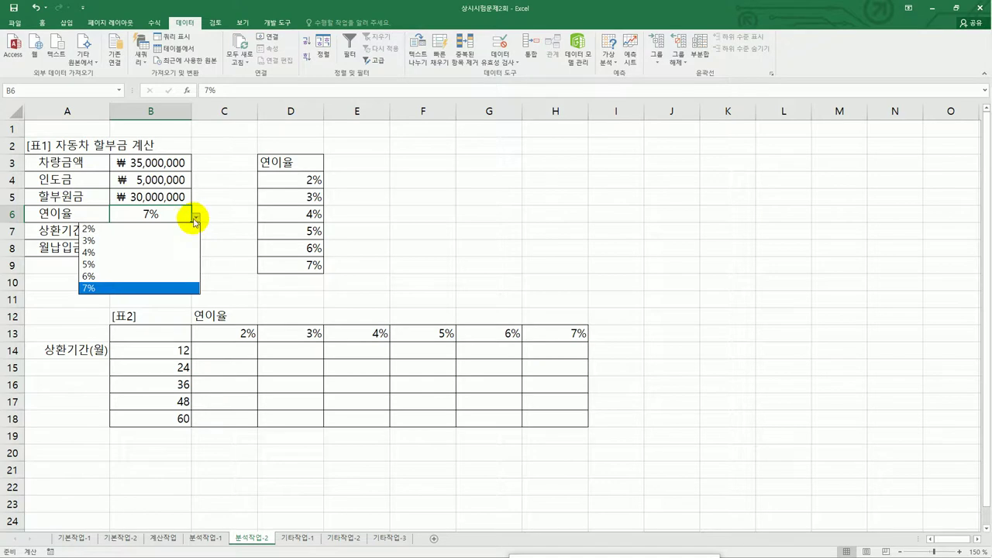
pyautogui.click(197, 220)
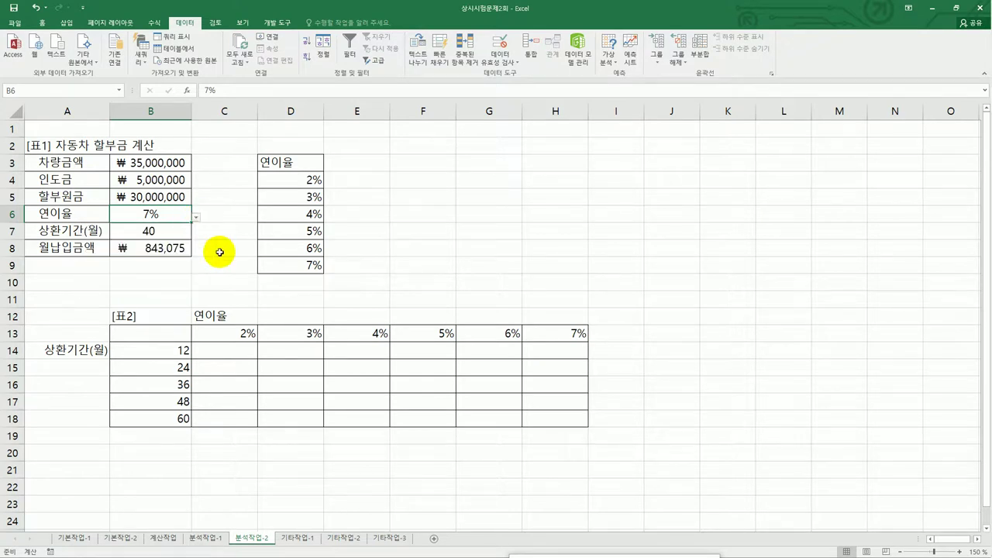
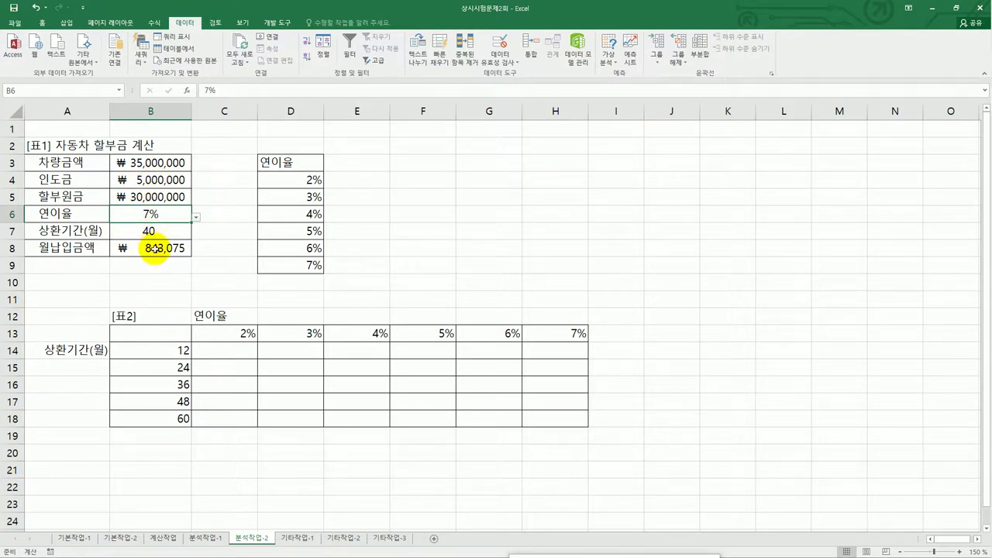
# Link the empty corner cell B13 of 표2 to the 월납입금액 result with the formula =B8.
pyautogui.click(154, 248)
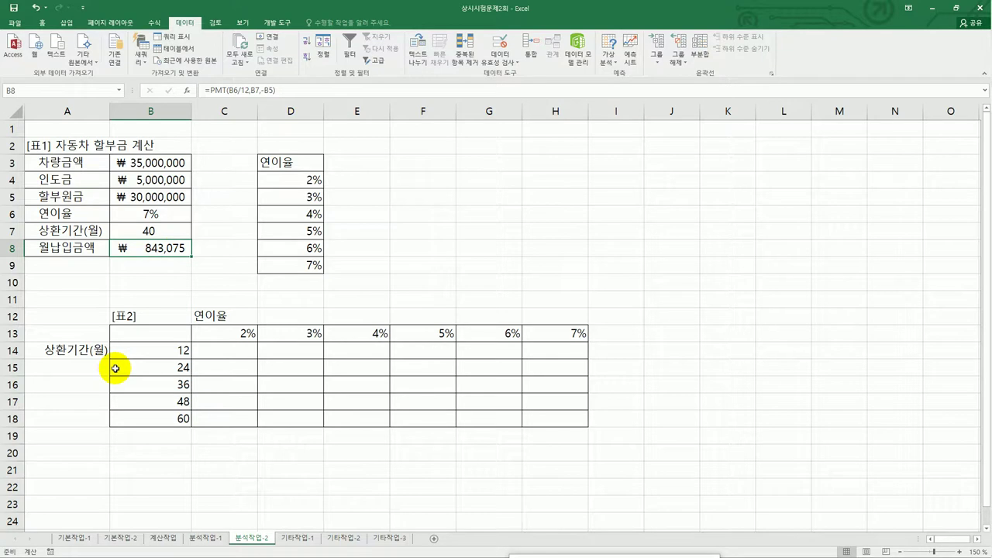
pyautogui.moveTo(130, 353); pyautogui.dragTo(142, 415)
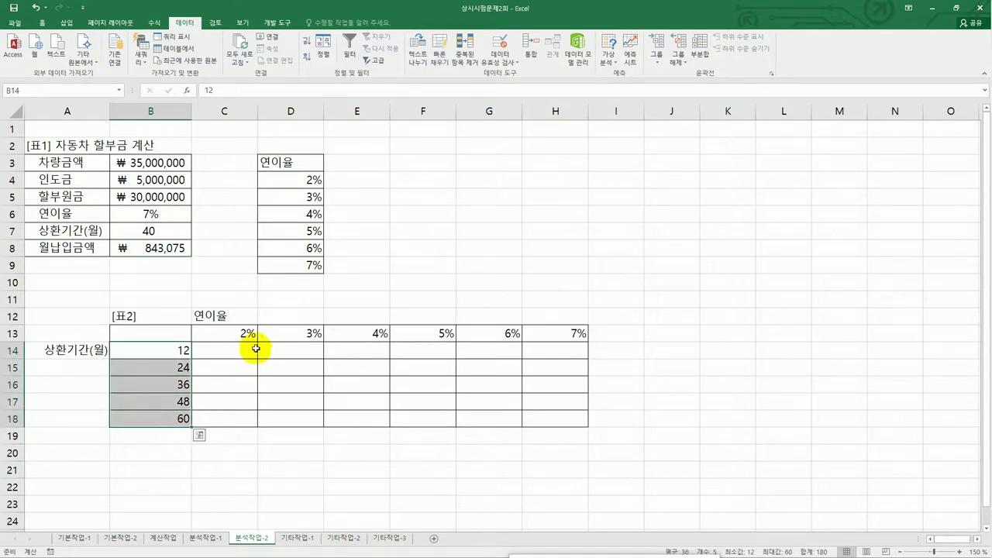
pyautogui.moveTo(245, 334); pyautogui.dragTo(535, 333)
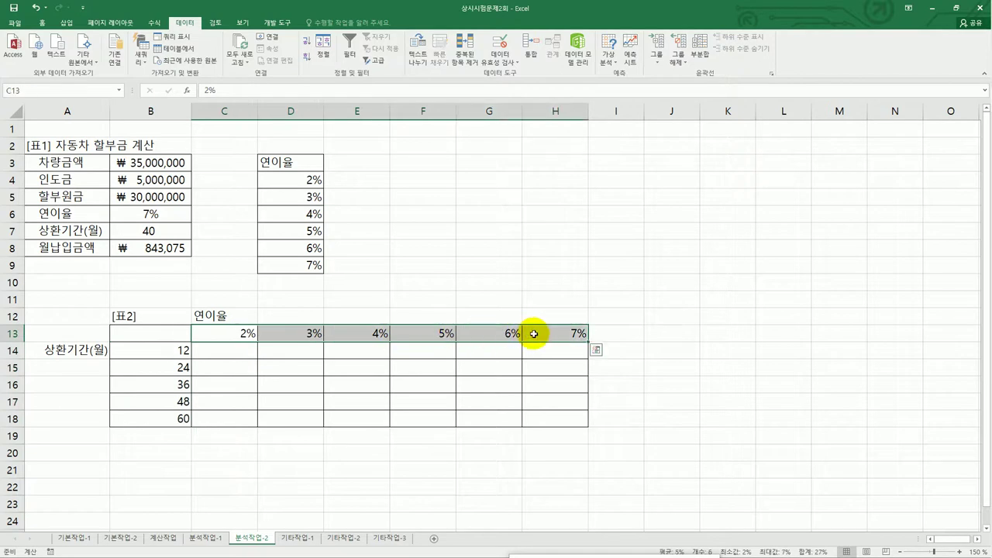
pyautogui.click(178, 333)
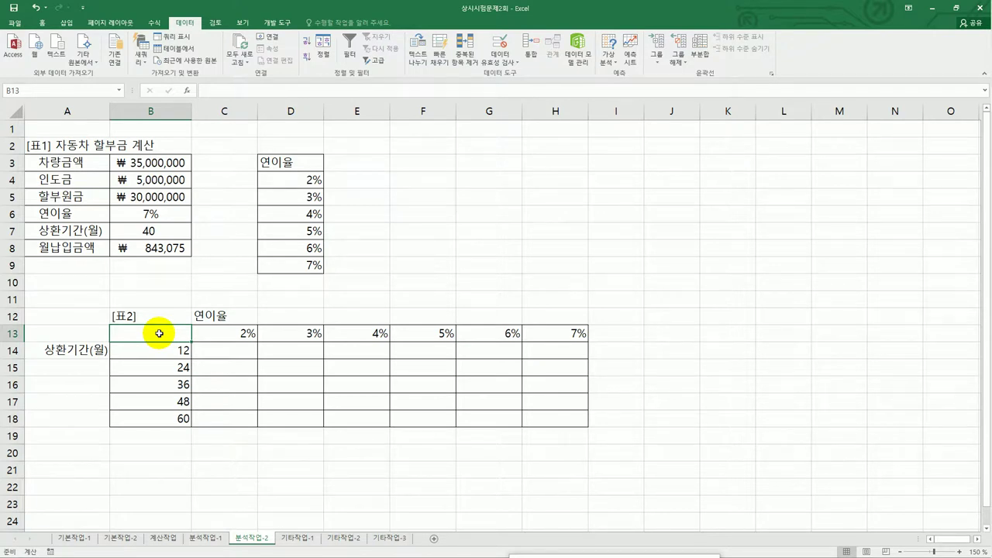
pyautogui.write('=')
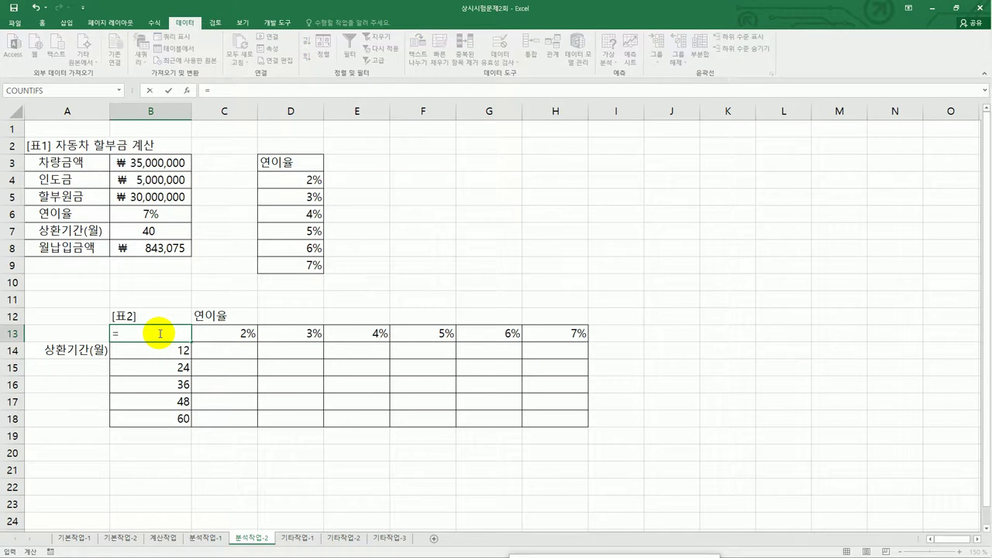
pyautogui.click(165, 248)
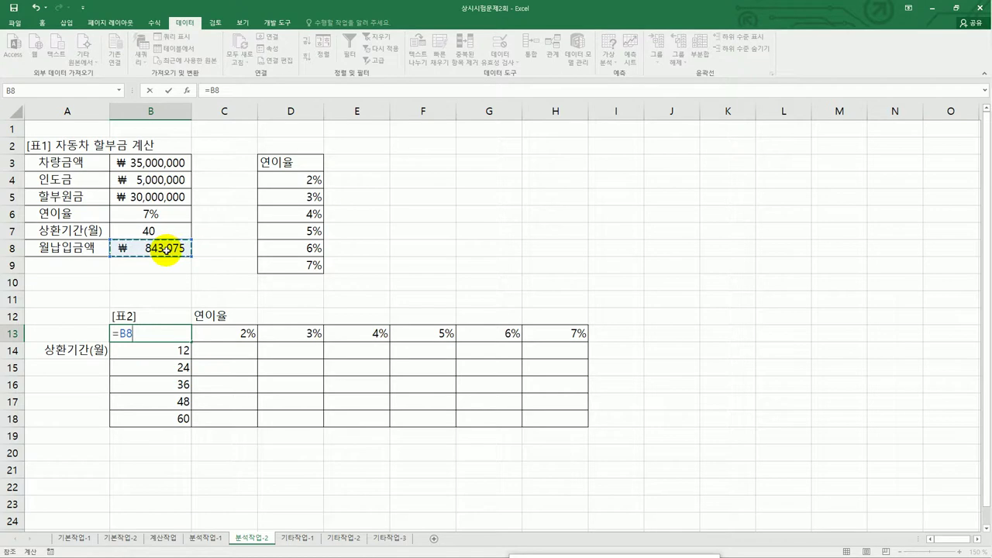
pyautogui.press('Return')
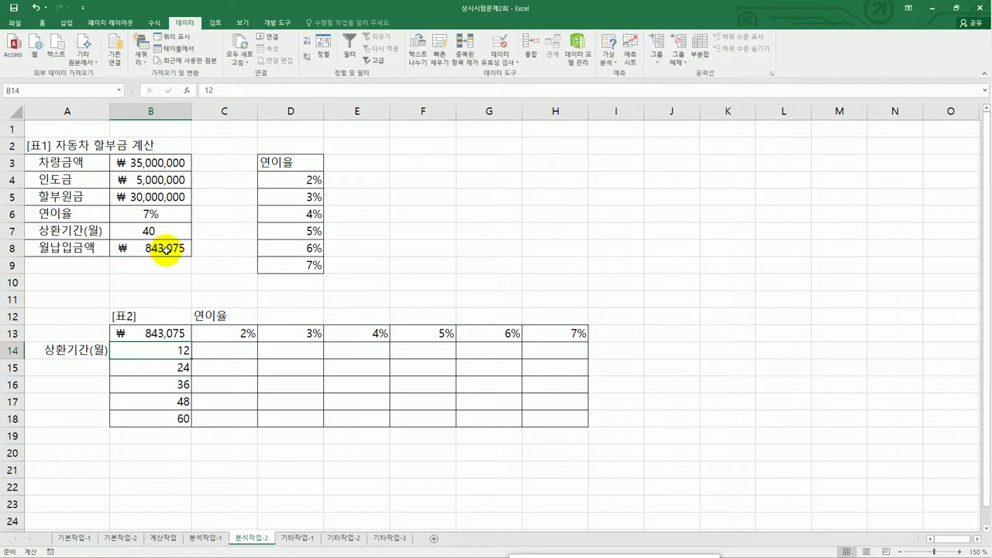
pyautogui.click(169, 334)
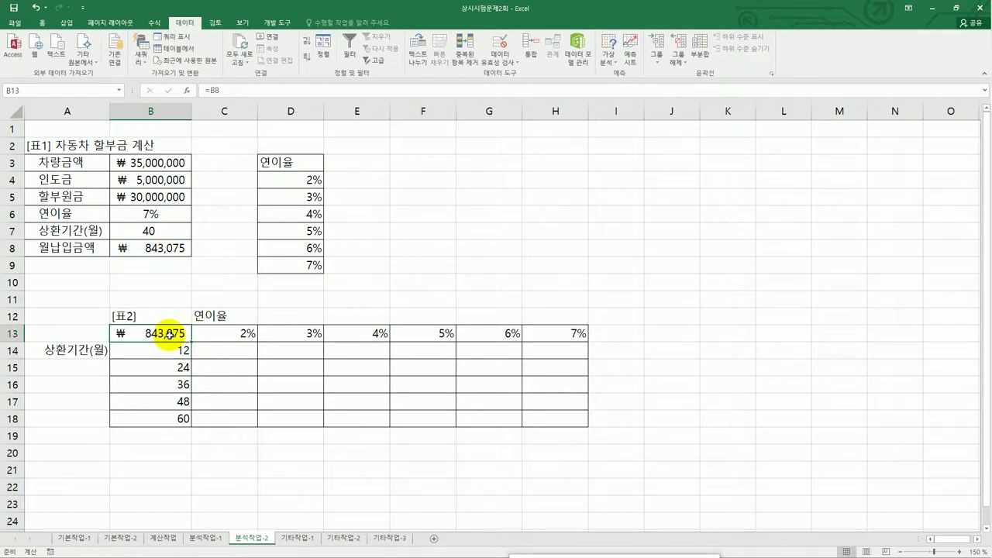
# Fill 표2 (B13:H18) with a what-if data table using $B$6 as row input cell and $B$7 as column input cell.
pyautogui.moveTo(164, 333); pyautogui.dragTo(540, 416)
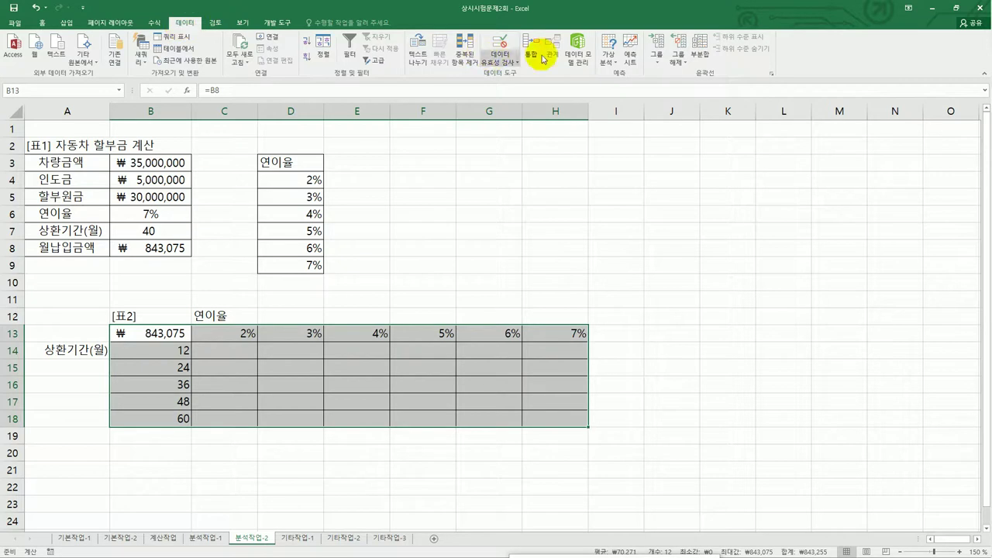
pyautogui.click(604, 67)
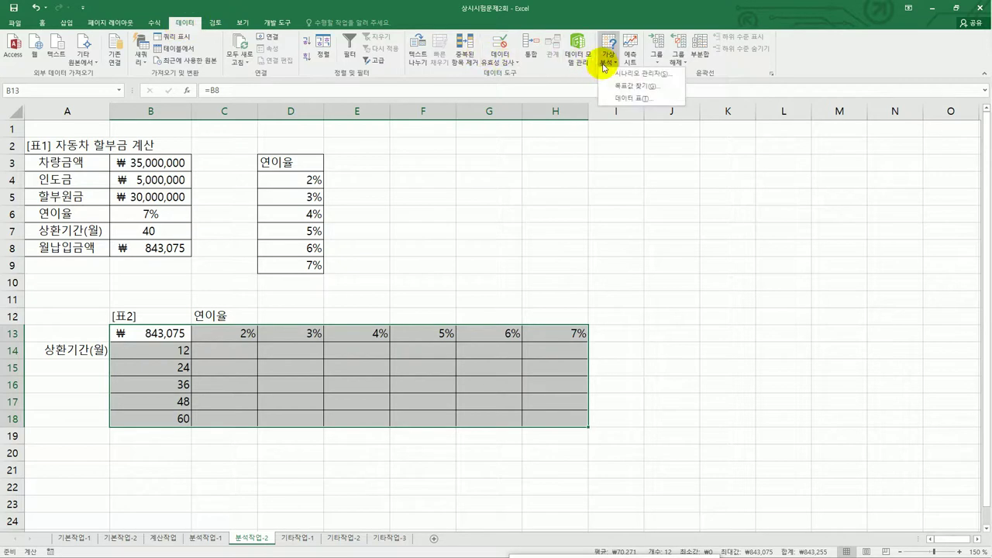
pyautogui.click(622, 99)
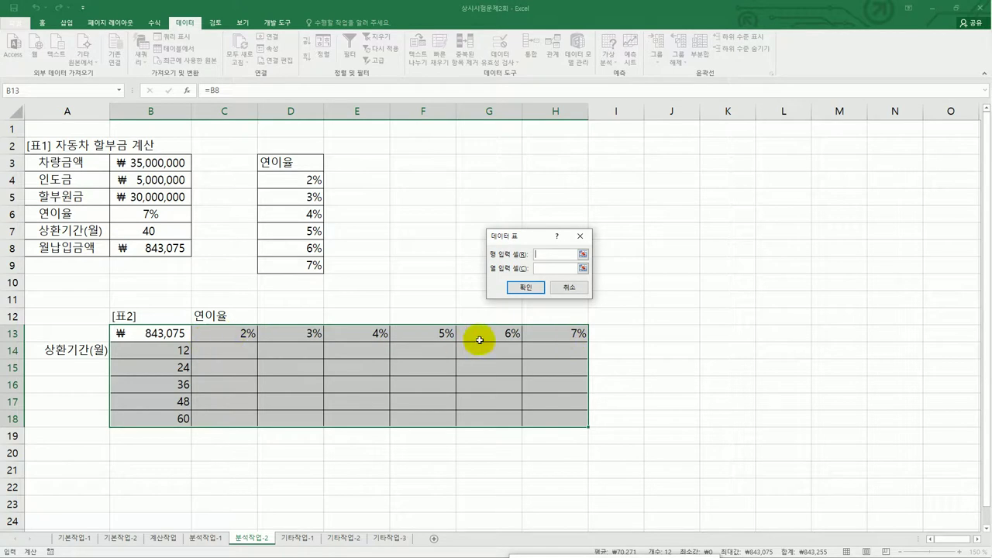
pyautogui.click(167, 217)
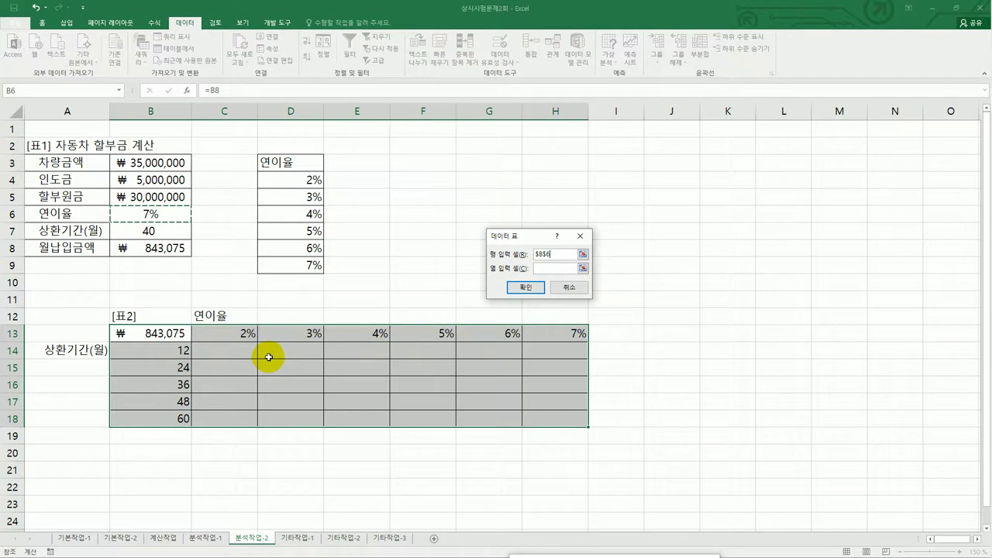
pyautogui.click(541, 270)
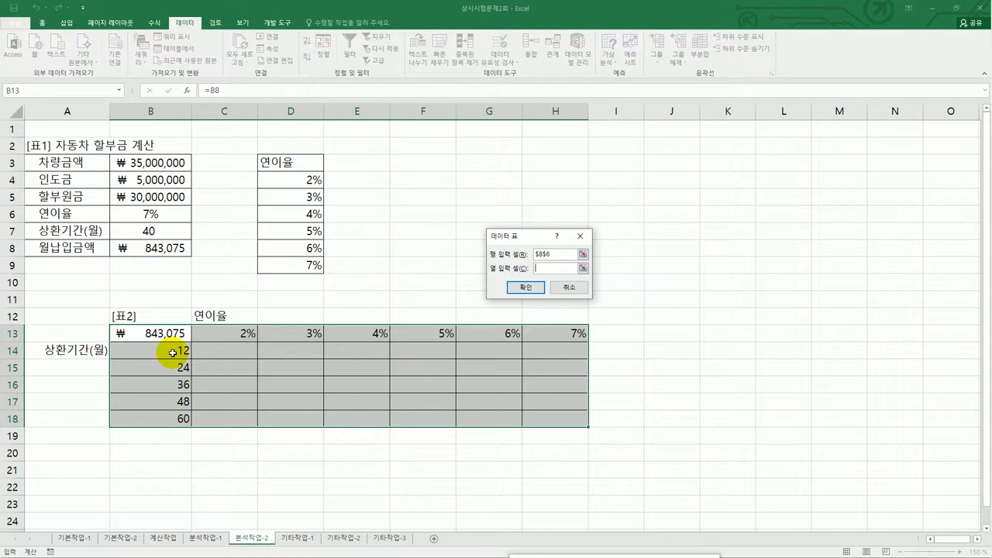
pyautogui.click(166, 232)
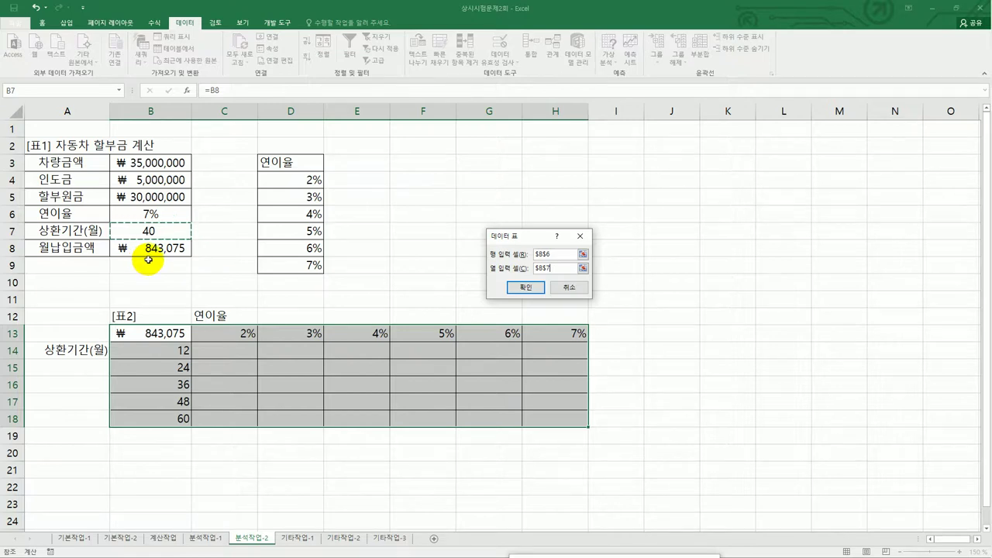
pyautogui.click(522, 287)
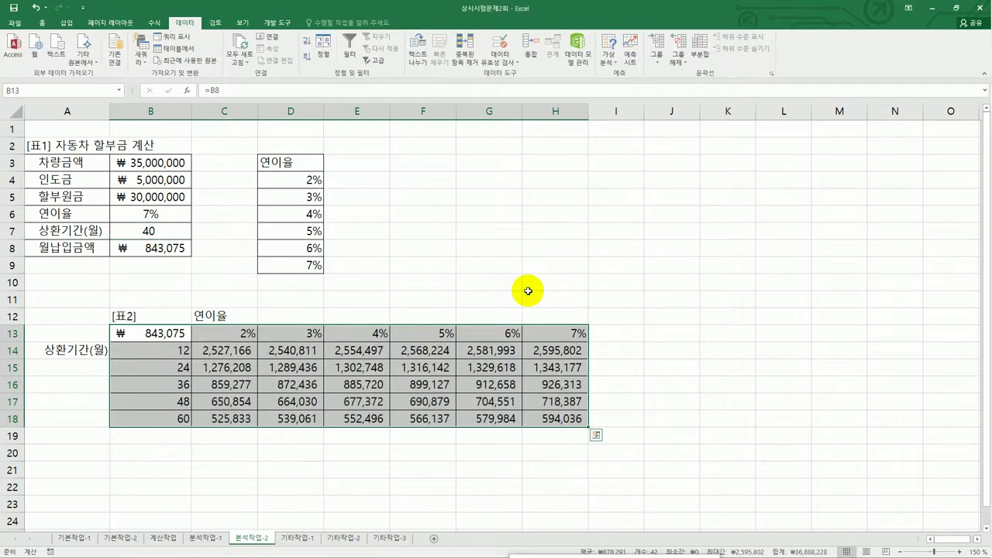
pyautogui.click(228, 346)
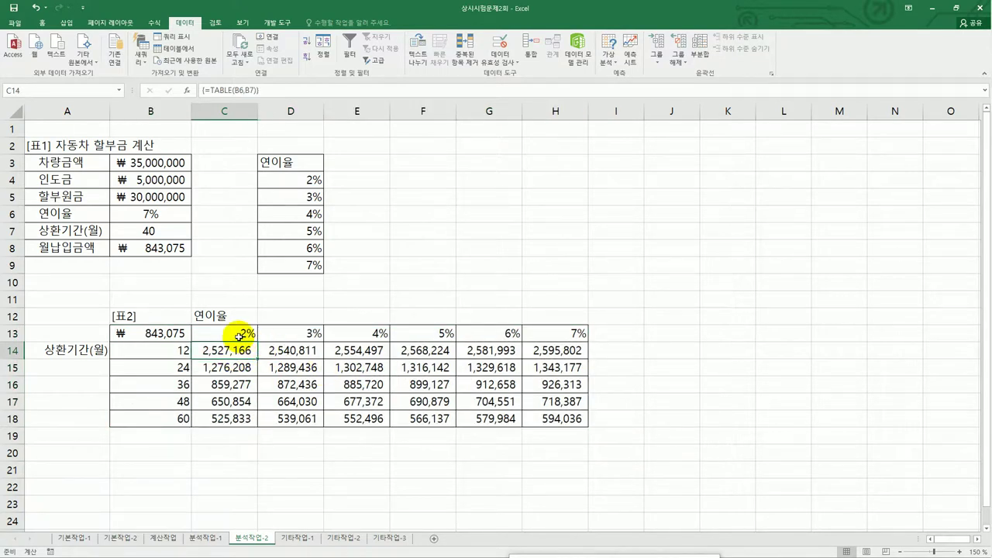
pyautogui.click(177, 417)
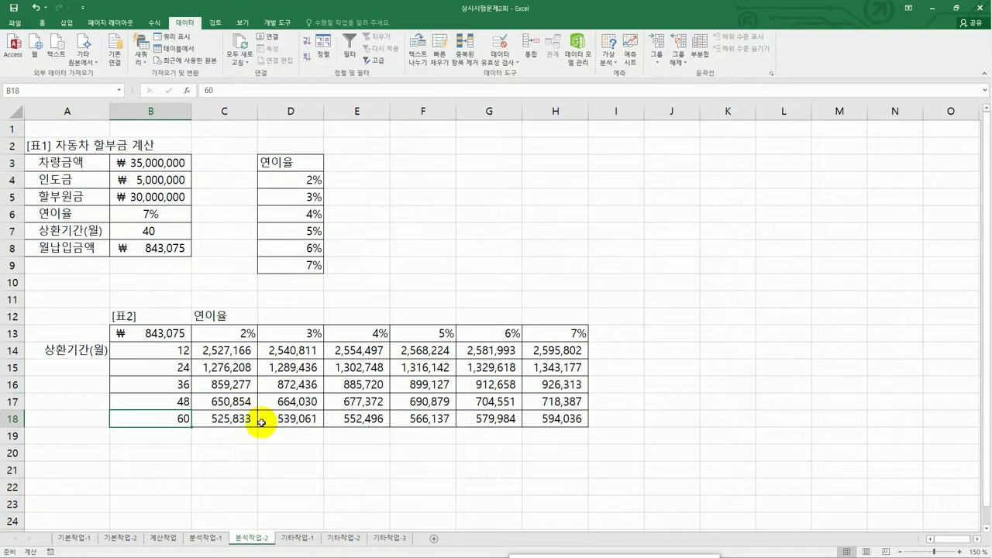
# On the 기타작업-1 sheet, replace the chart's data range with the 전기사용요금 cells E2:E8 and 단위별공동요금 cells G2:G8.
pyautogui.click(299, 538)
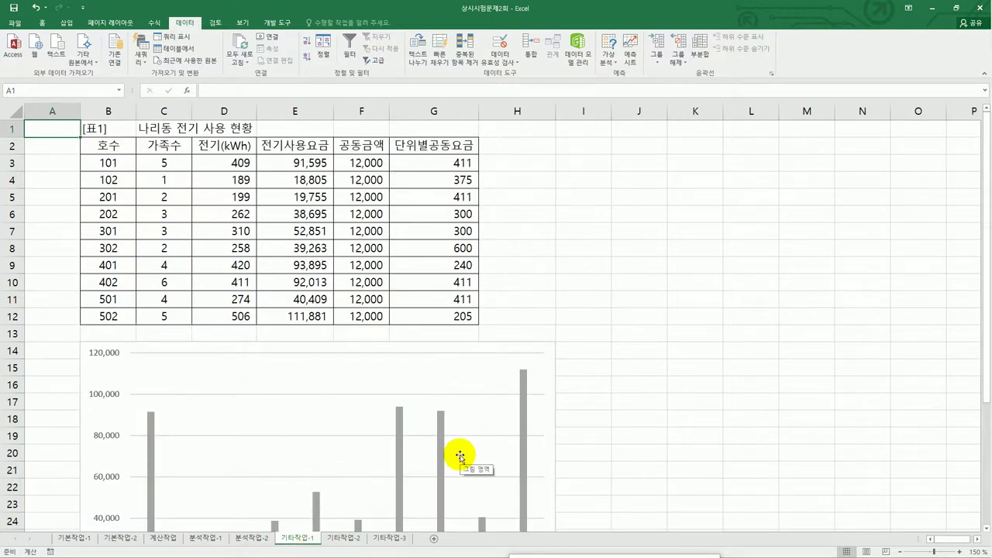
pyautogui.scroll(-2, 460, 458)
pyautogui.scroll(-2, 460, 458)
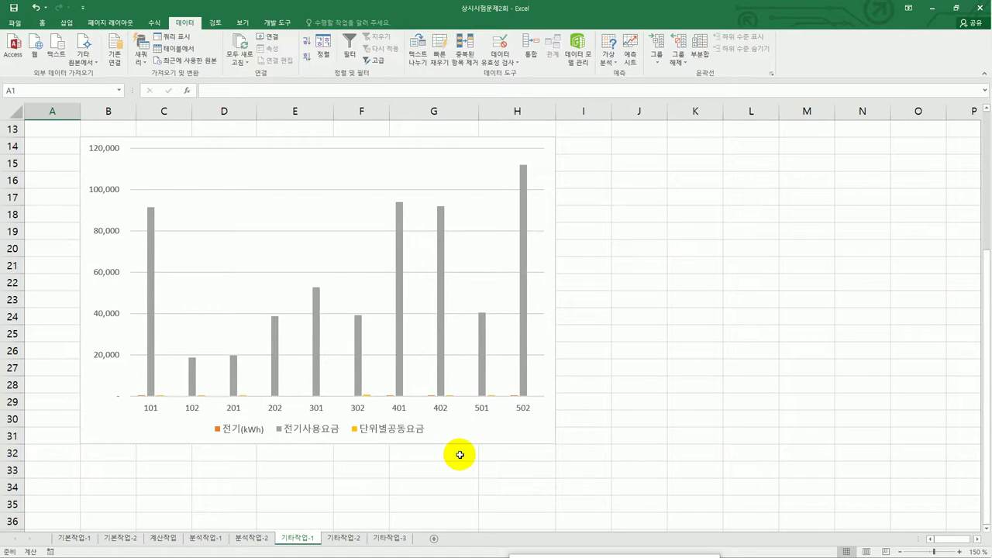
pyautogui.hotkey('alt', 'h')
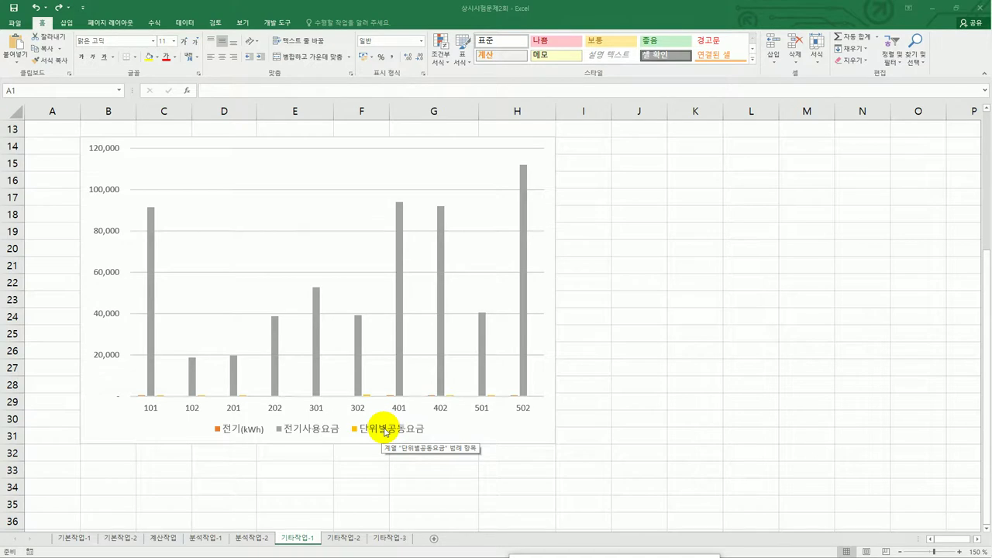
pyautogui.rightClick(349, 223)
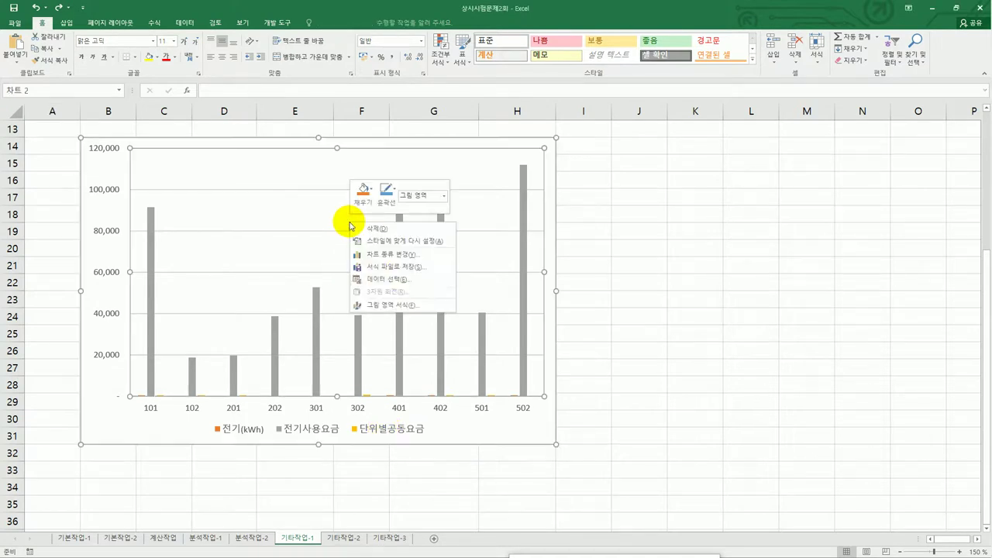
pyautogui.click(395, 281)
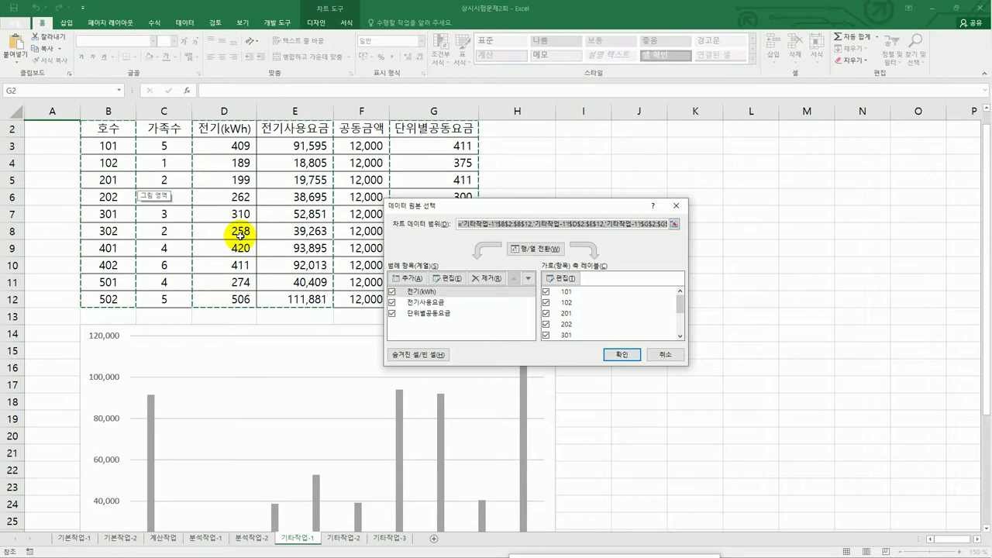
pyautogui.press('BackSpace')
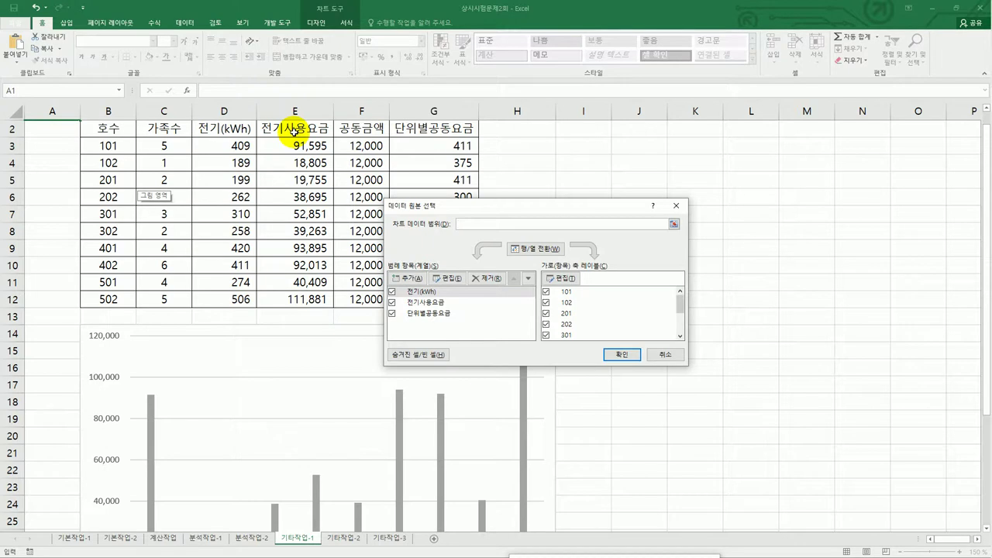
pyautogui.moveTo(295, 131); pyautogui.dragTo(295, 200)
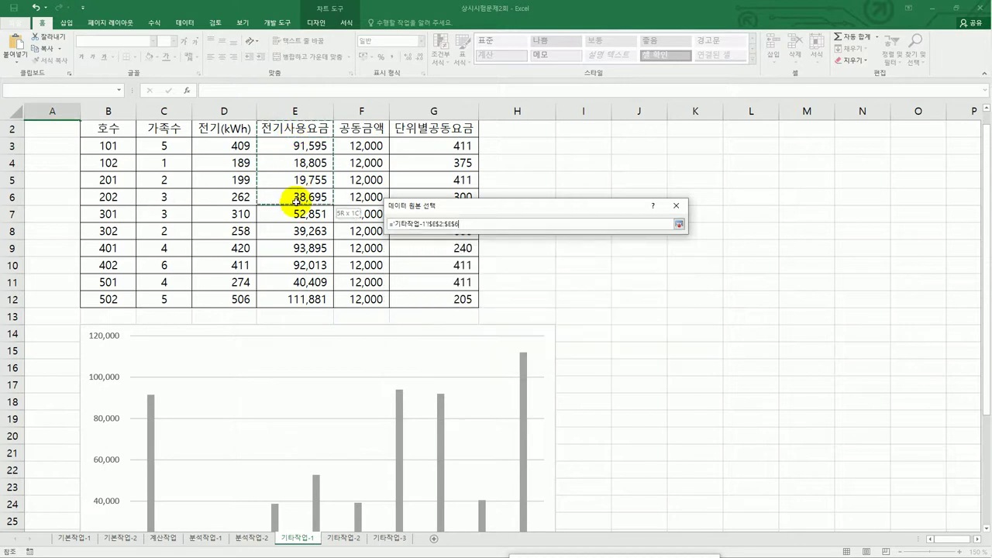
pyautogui.moveTo(291, 235); pyautogui.dragTo(291, 235)
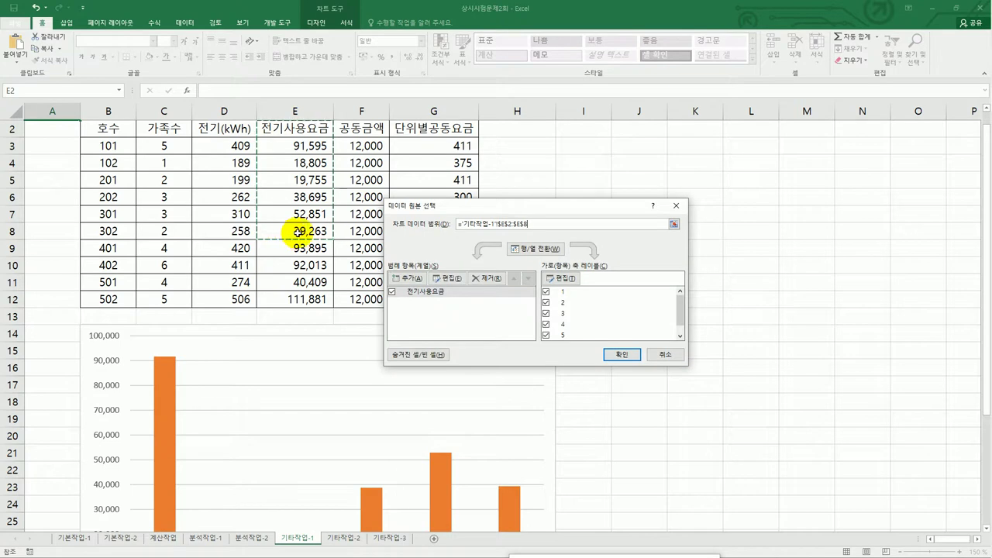
pyautogui.keyDown('ctrl'); pyautogui.click(432, 132); pyautogui.keyUp('ctrl')
pyautogui.moveTo(431, 132); pyautogui.dragTo(421, 227)
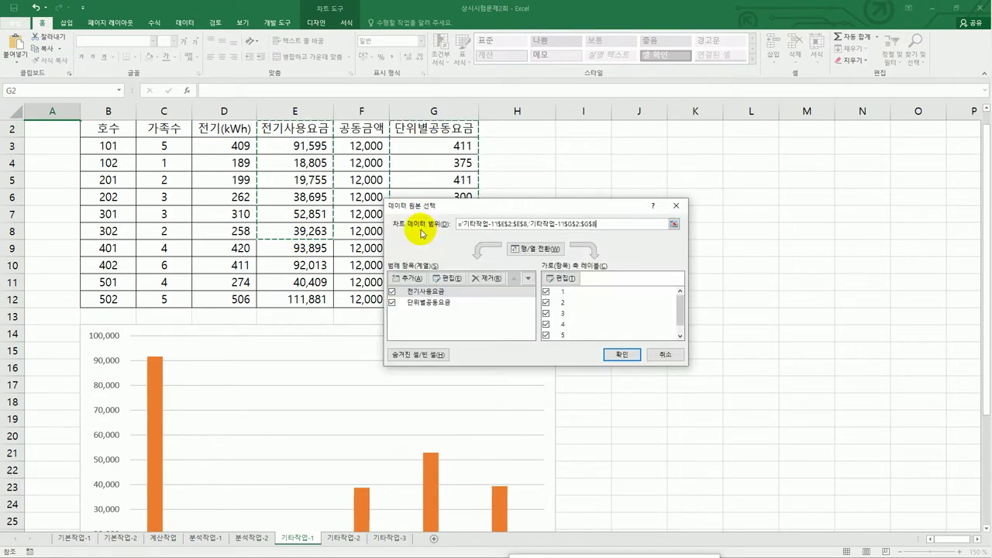
# Set the chart's horizontal axis labels to the 호수 cells B3:B8 and apply the new data source.
pyautogui.click(561, 282)
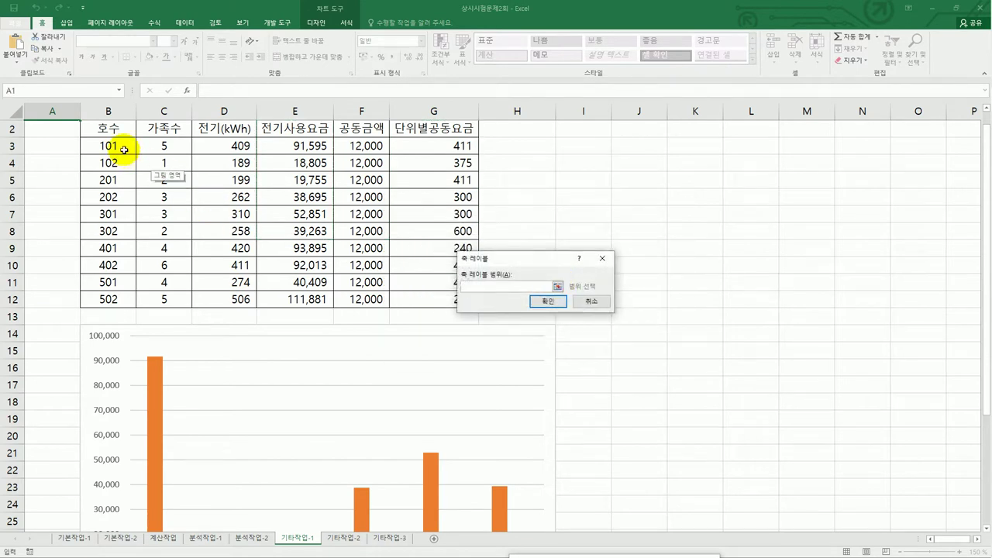
pyautogui.moveTo(116, 146); pyautogui.dragTo(112, 231)
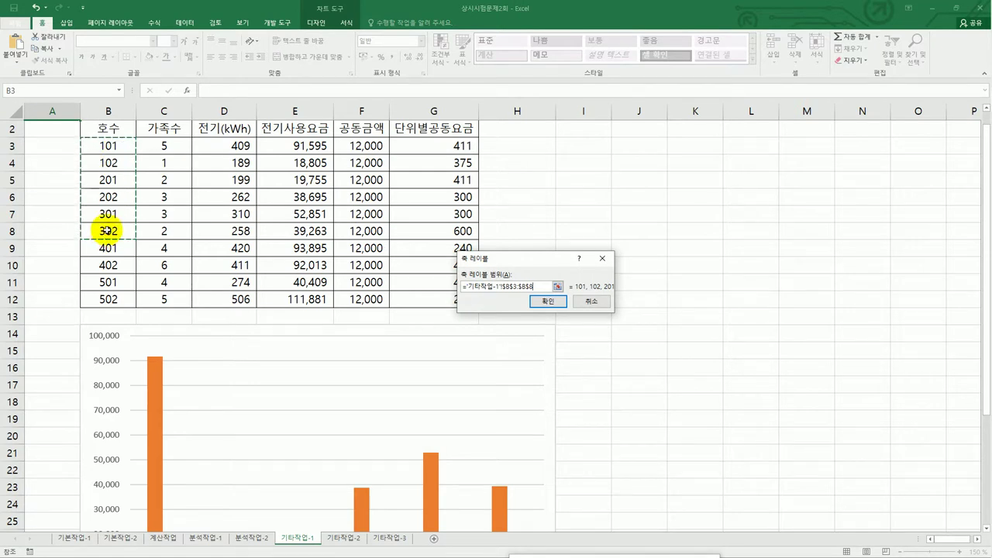
pyautogui.click(543, 303)
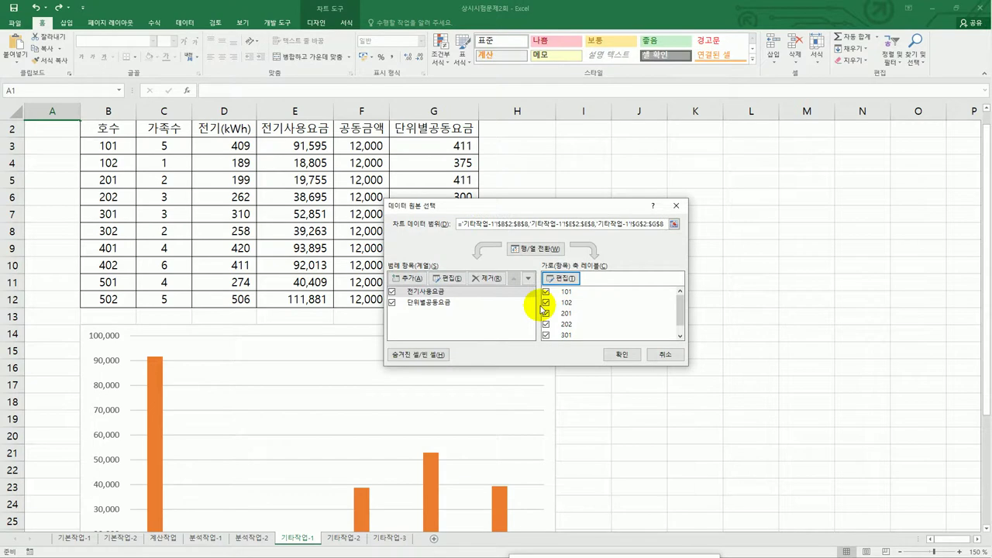
pyautogui.click(617, 354)
# Apply quick layout 4 to the chart, with data labels and the legend below the plot.
pyautogui.scroll(-1, 561, 350)
pyautogui.scroll(-3, 560, 354)
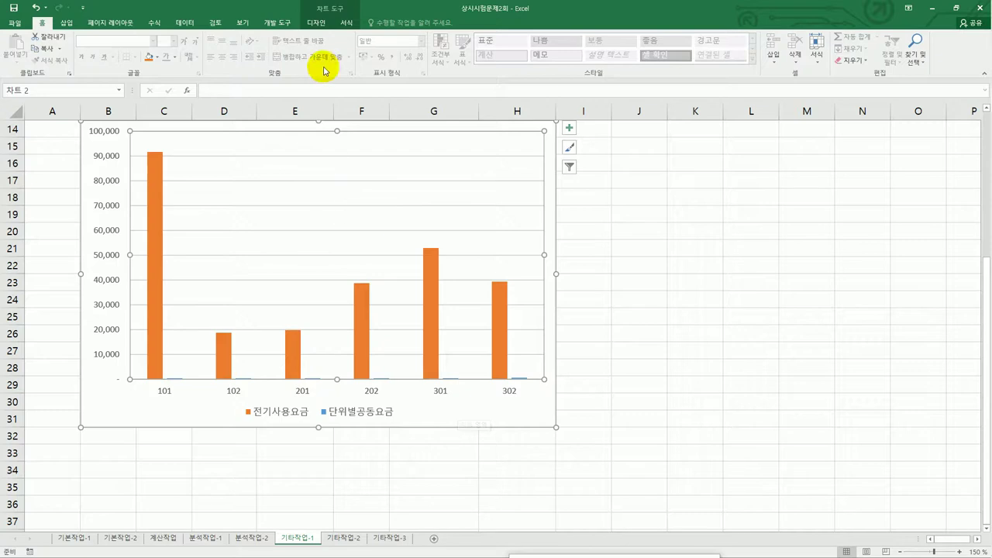
pyautogui.click(317, 21)
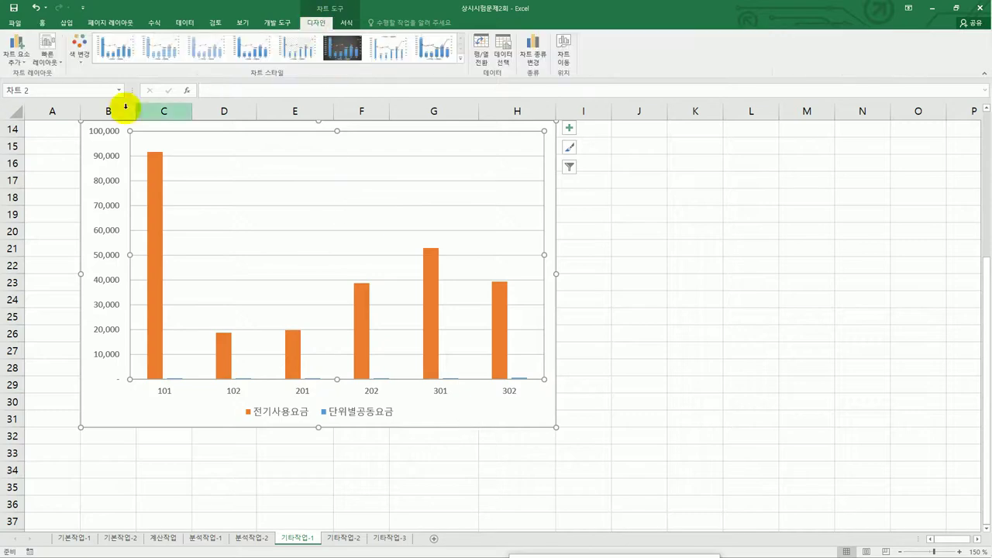
pyautogui.click(49, 60)
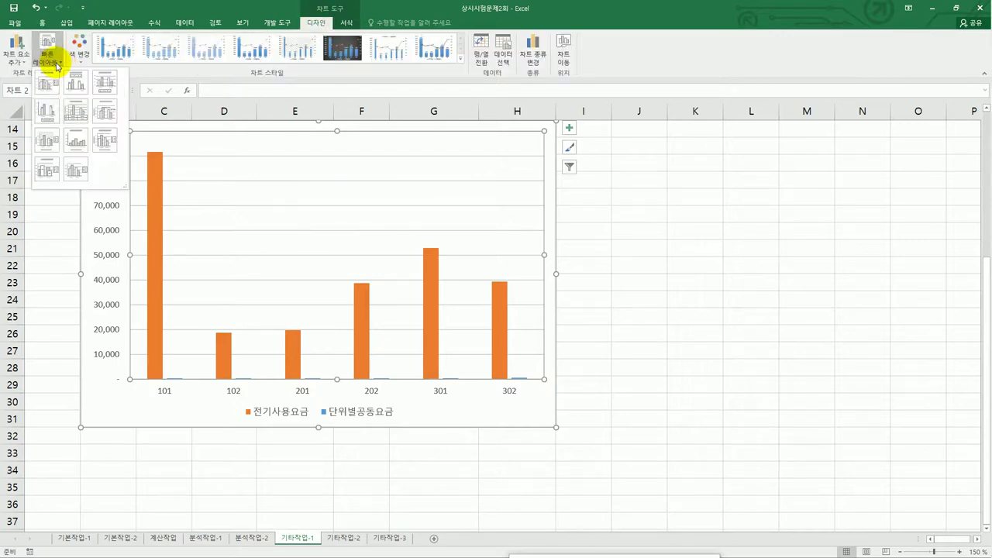
pyautogui.click(50, 113)
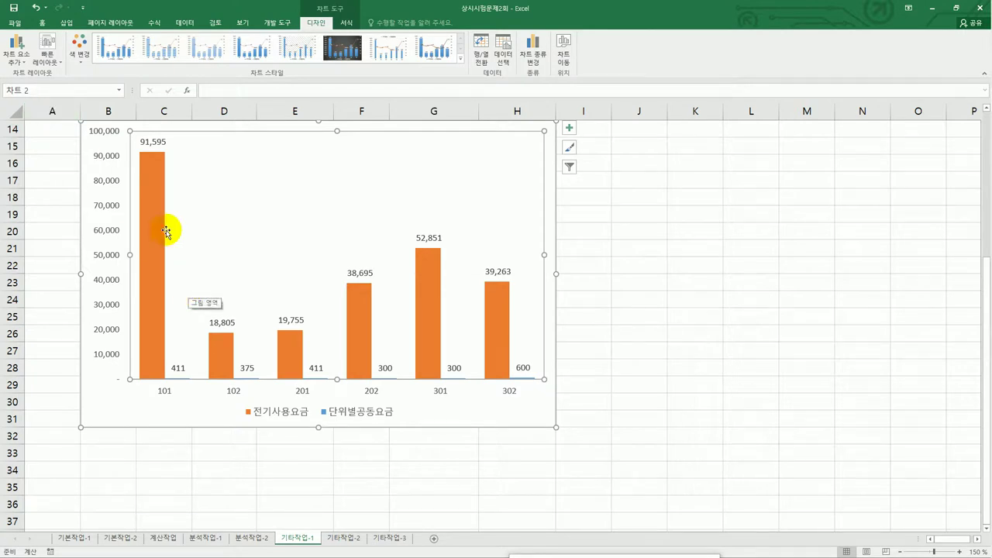
# Change the 단위별공동요금 series to a line with markers (표식이 있는 꺾은선형) plotted on the secondary axis.
pyautogui.click(151, 186)
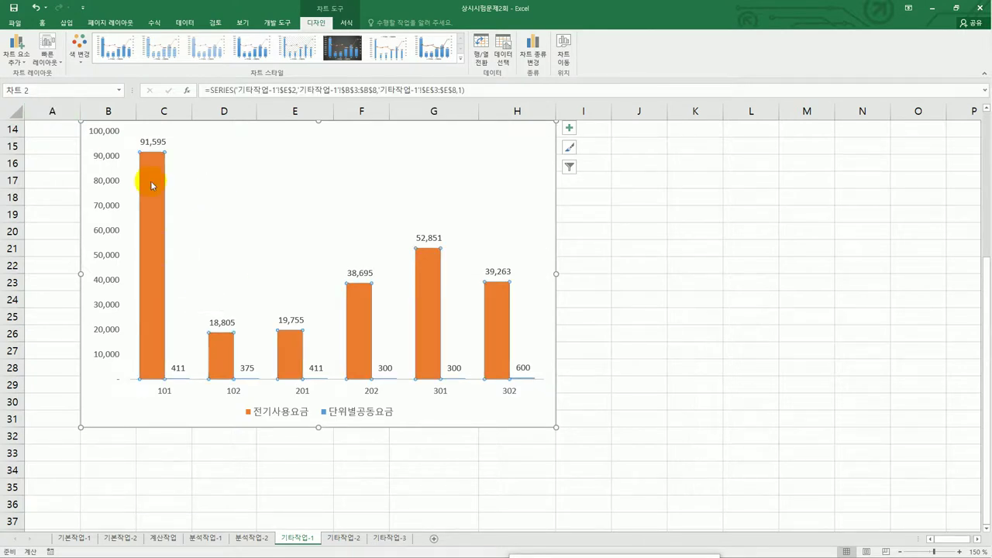
pyautogui.rightClick(155, 181)
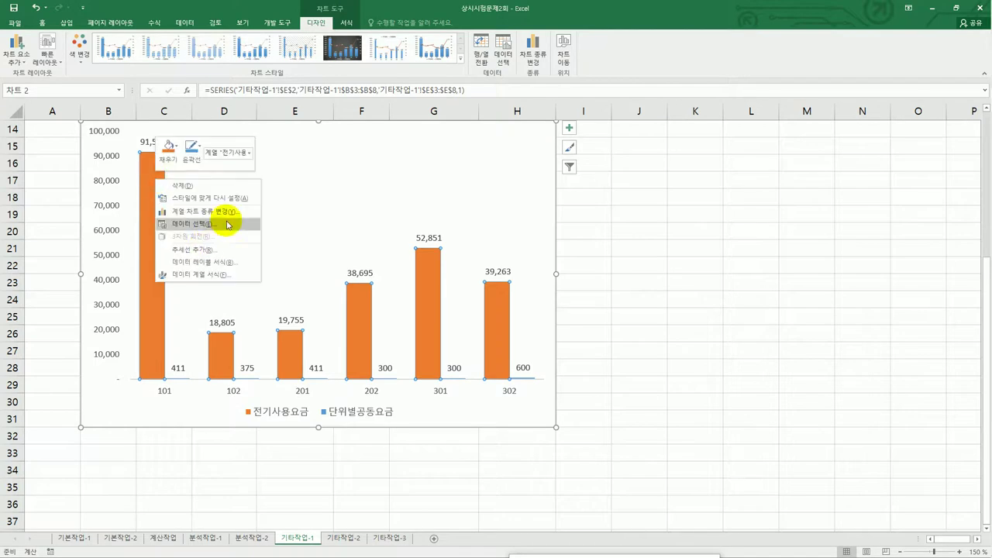
pyautogui.click(356, 233)
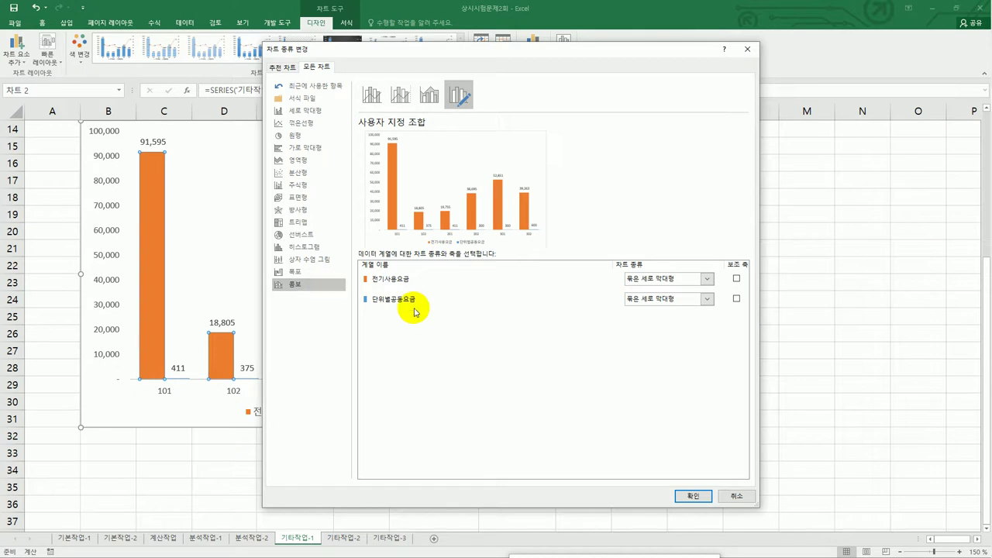
pyautogui.click(665, 299)
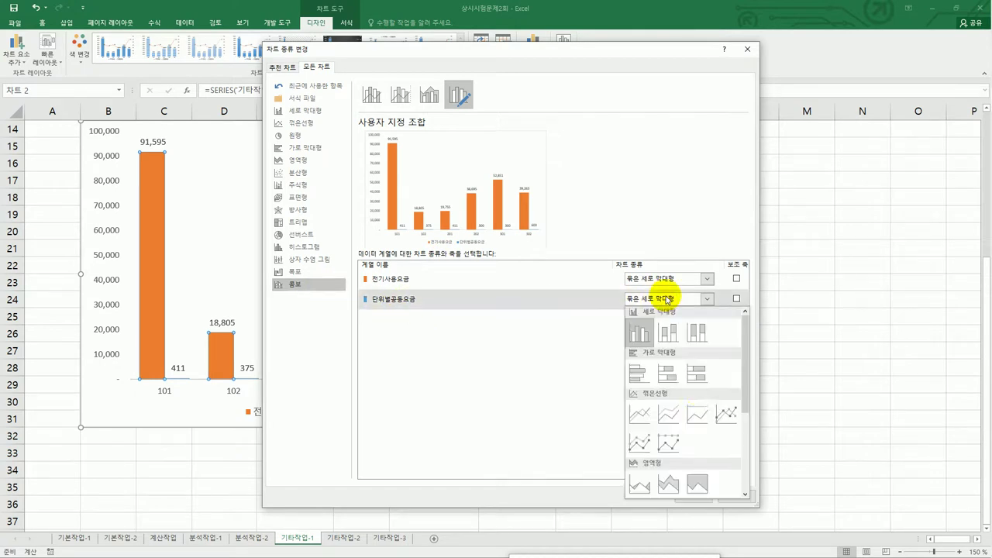
pyautogui.click(727, 409)
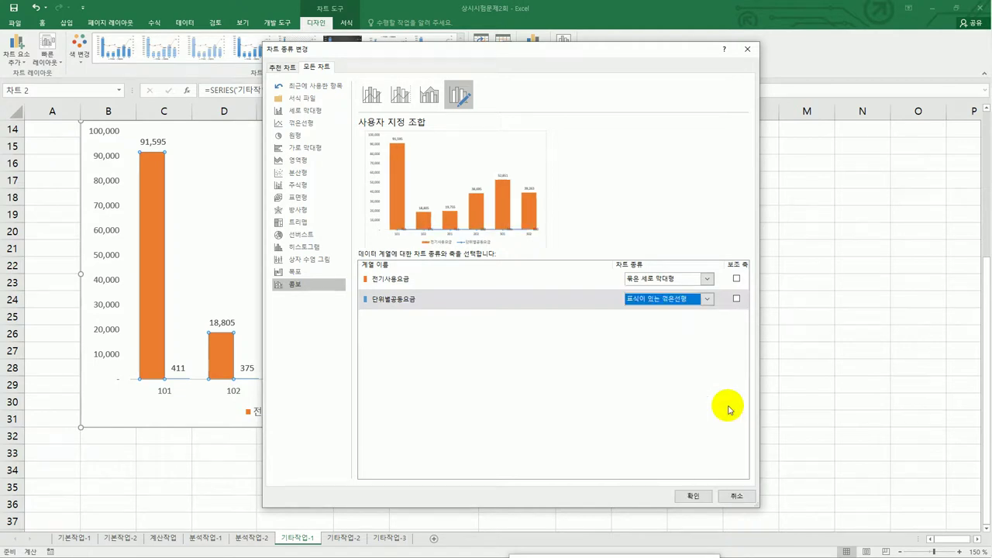
pyautogui.click(737, 299)
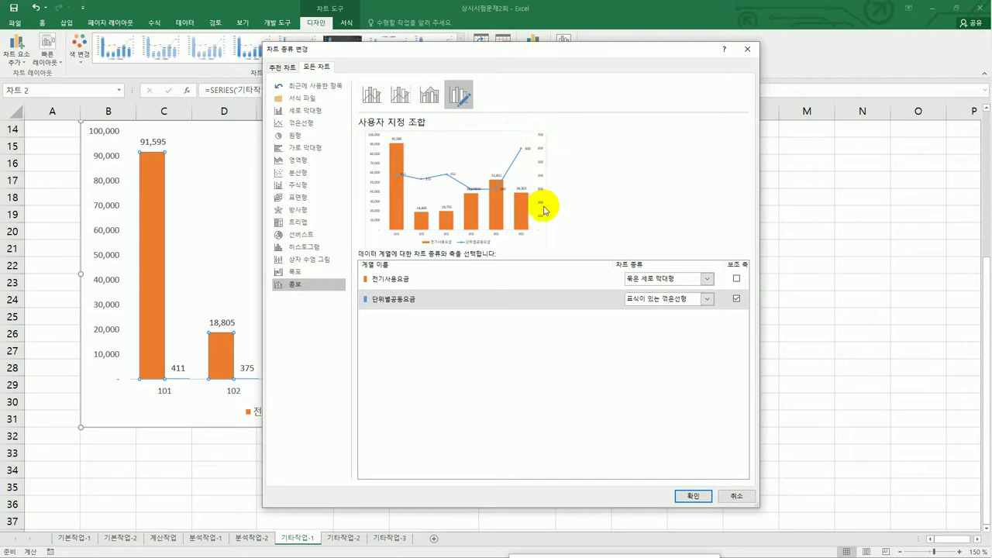
pyautogui.click(695, 496)
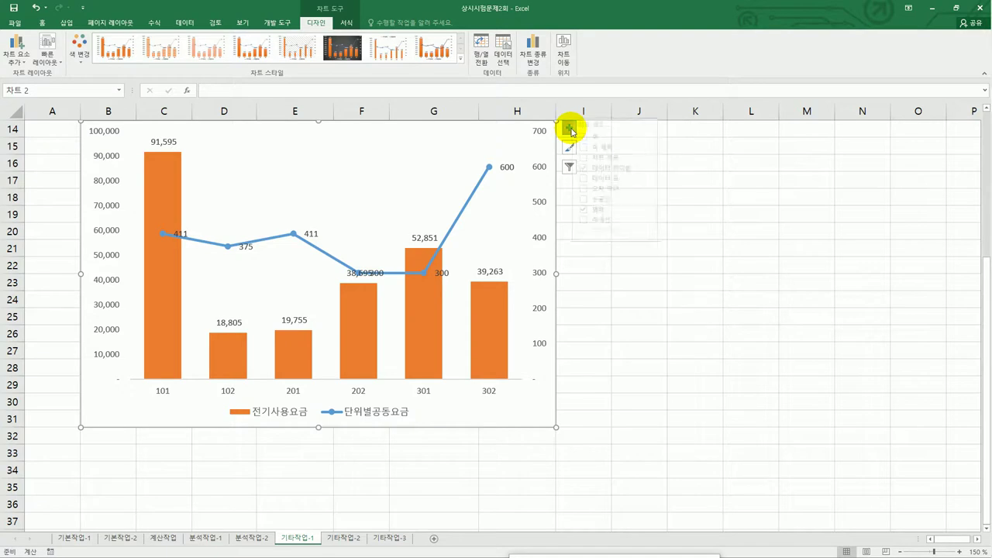
# Add a chart title and link it to cell C1 with the formula ='기타작업-1'!$C$1.
pyautogui.click(570, 128)
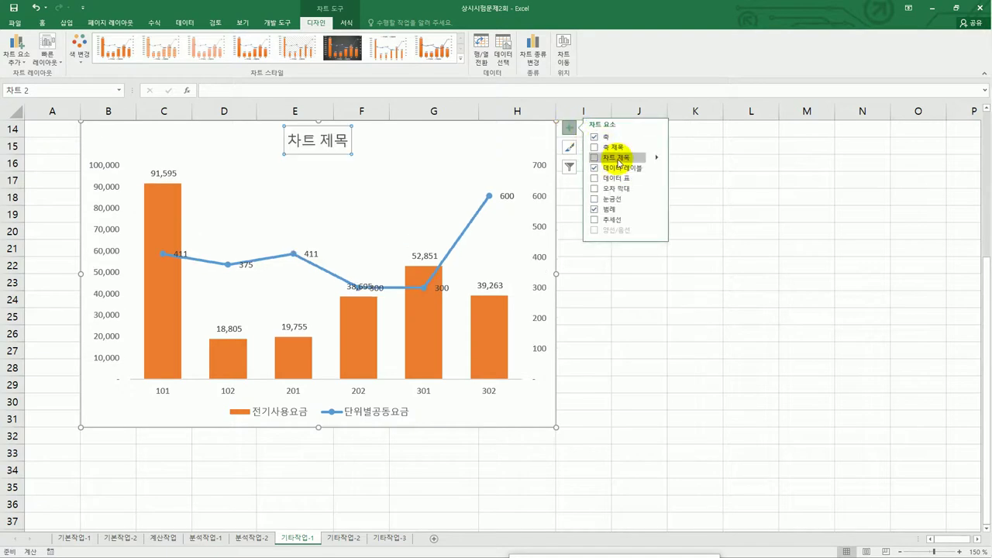
pyautogui.click(619, 161)
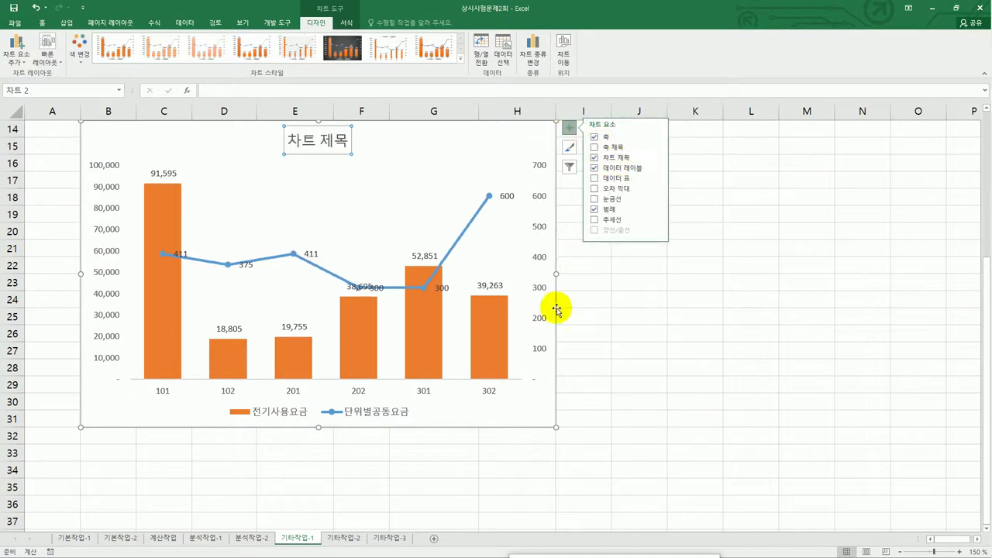
pyautogui.scroll(5, 551, 349)
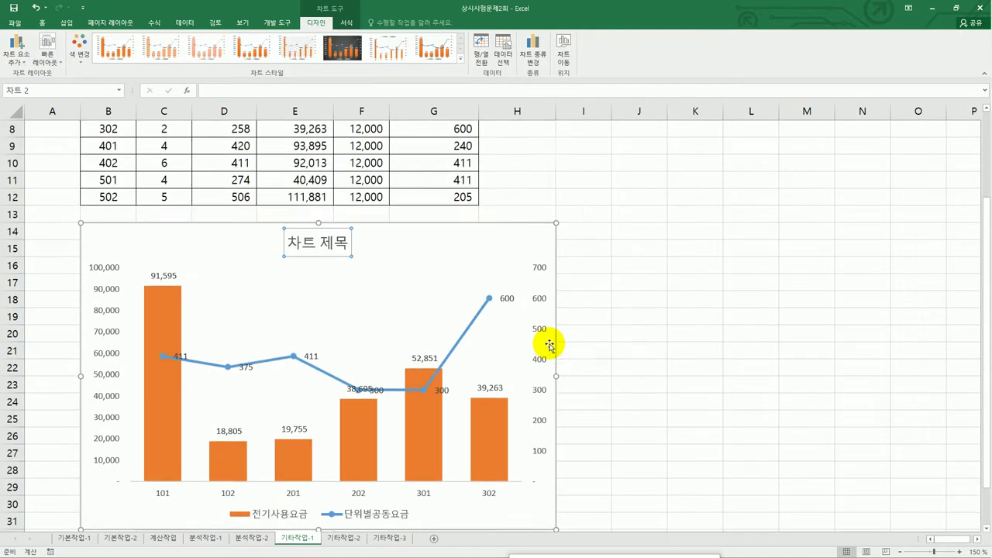
pyautogui.click(233, 92)
pyautogui.write('=')
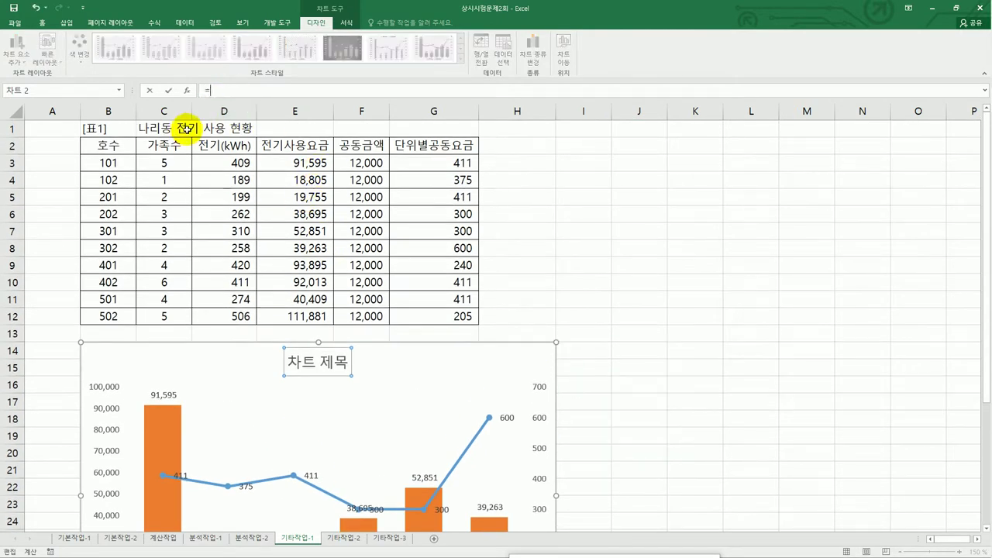
pyautogui.click(178, 130)
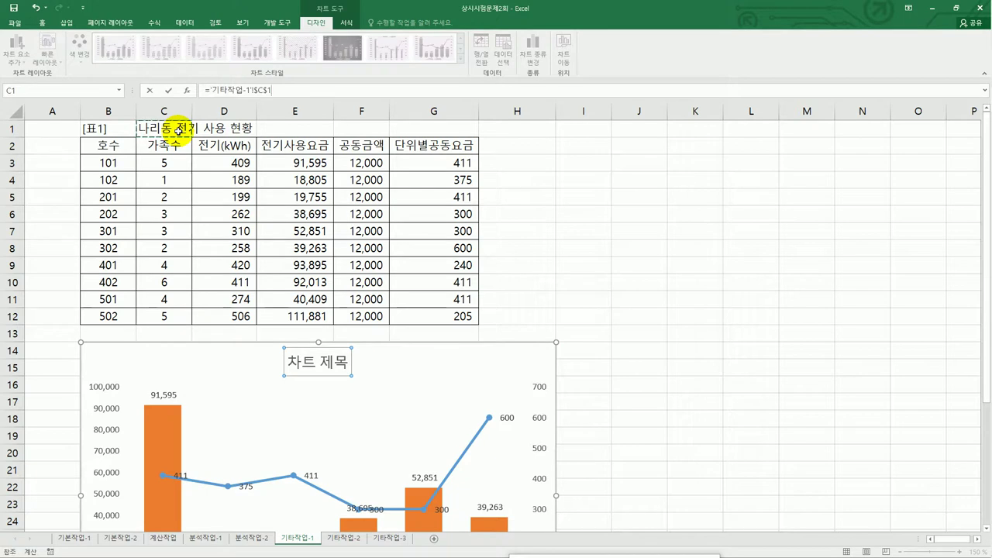
pyautogui.press('Return')
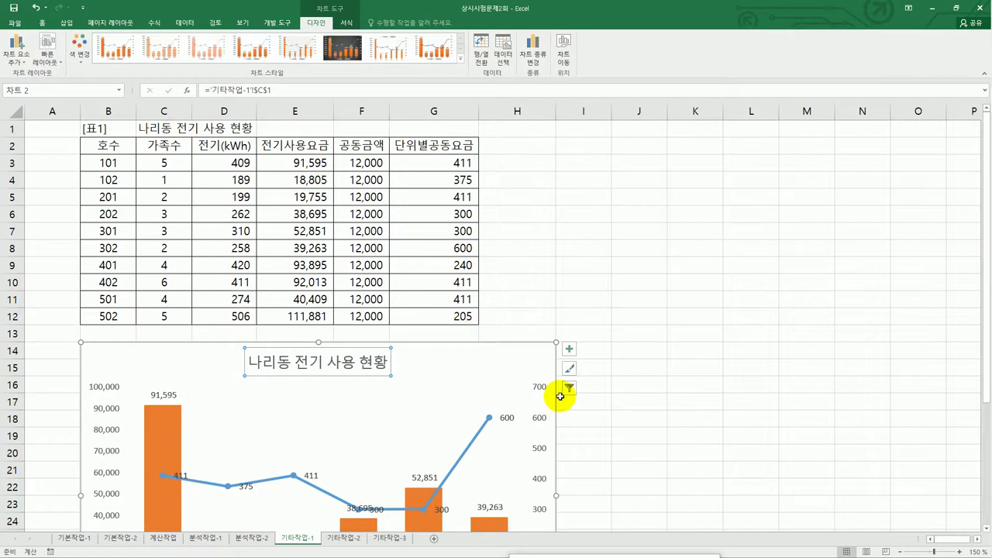
# Add a primary horizontal axis title to the chart and link it to cell B2 with the formula ='기타작업-1'!$B$2.
pyautogui.click(569, 351)
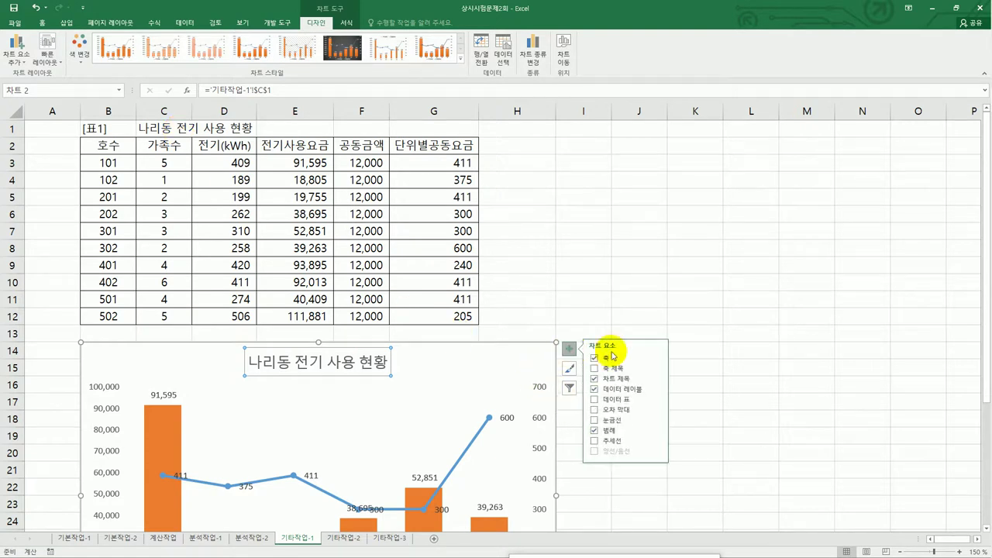
pyautogui.click(655, 371)
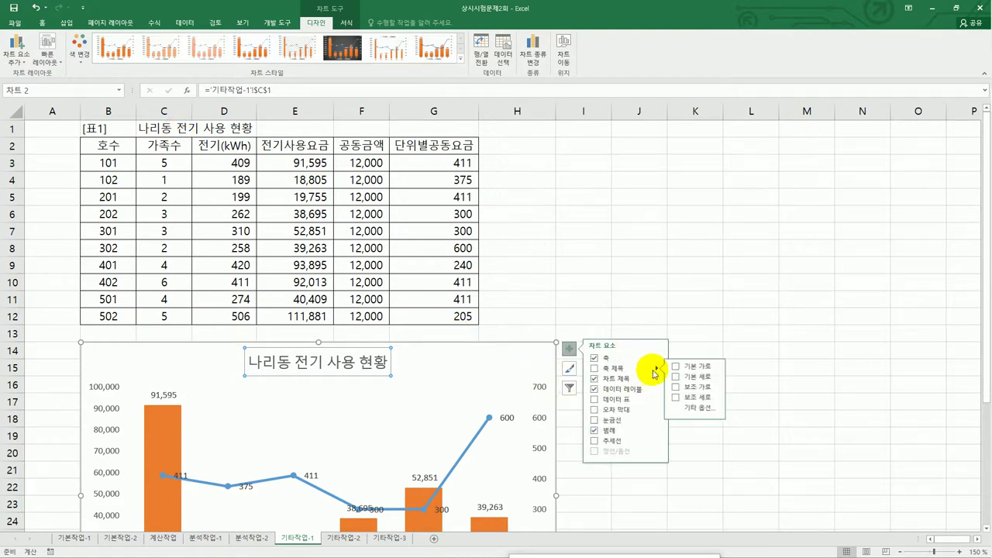
pyautogui.click(687, 367)
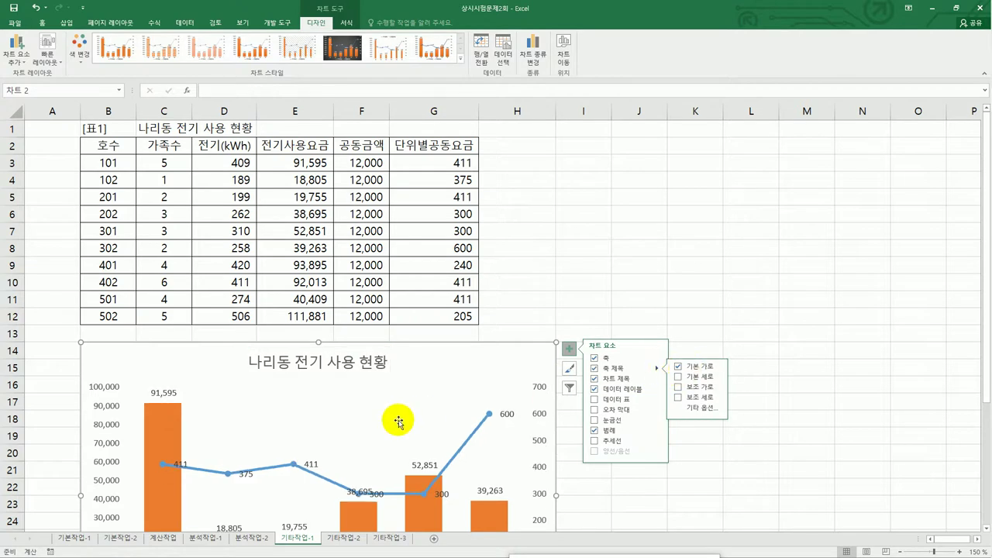
pyautogui.scroll(-2, 398, 418)
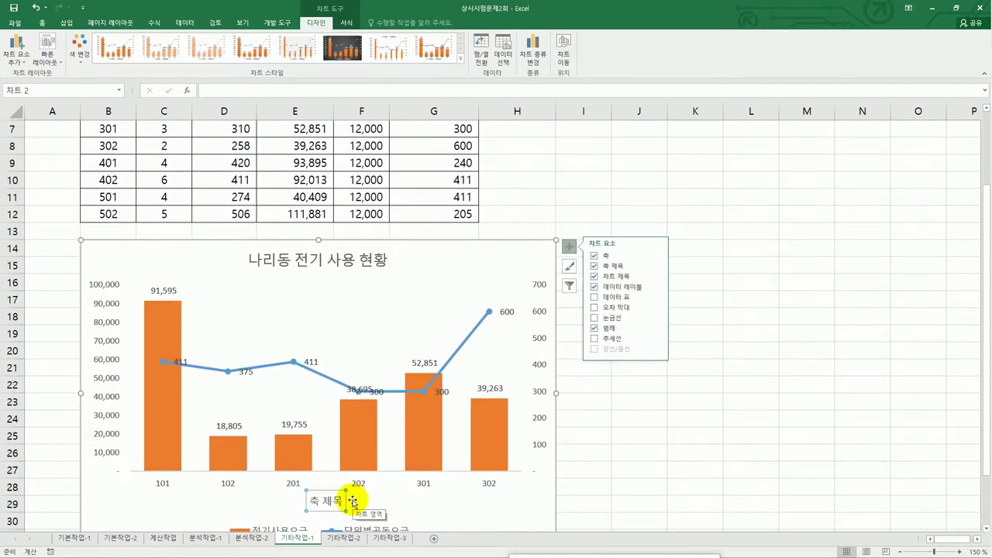
pyautogui.scroll(2, 352, 500)
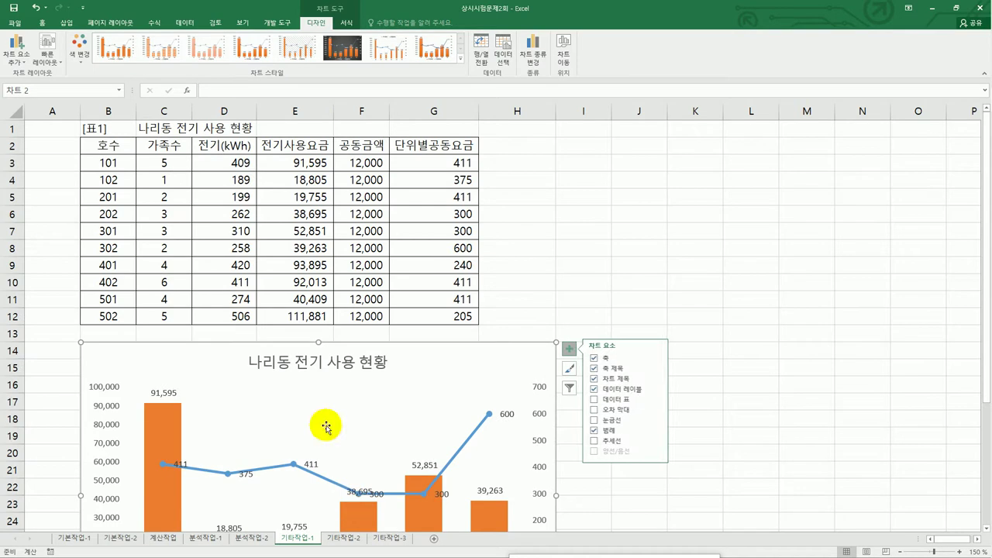
pyautogui.click(228, 92)
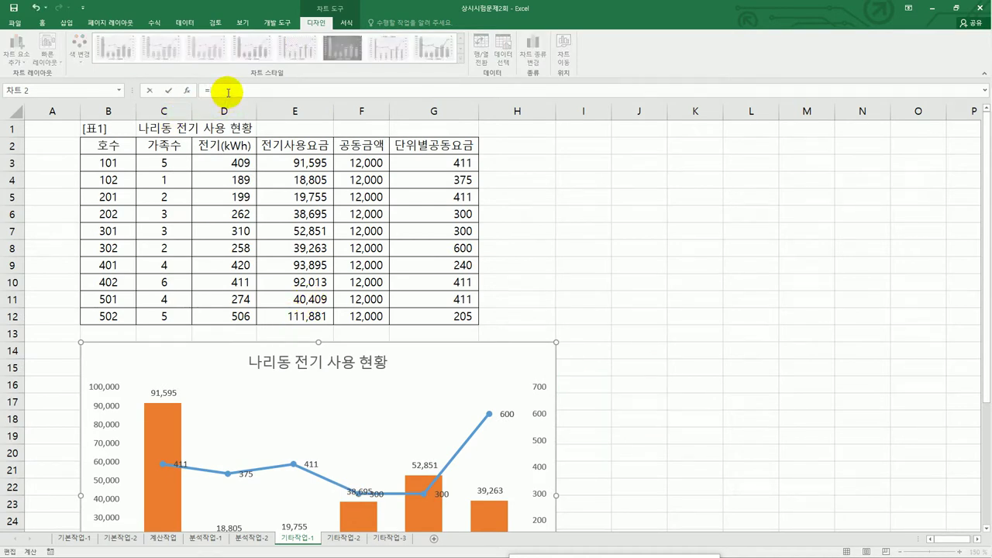
pyautogui.click(103, 146)
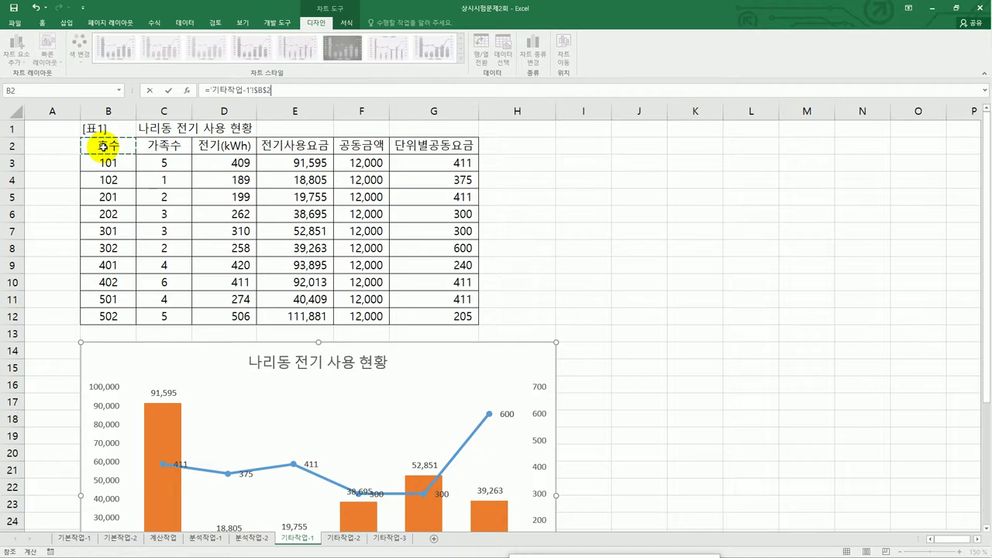
pyautogui.press('Return')
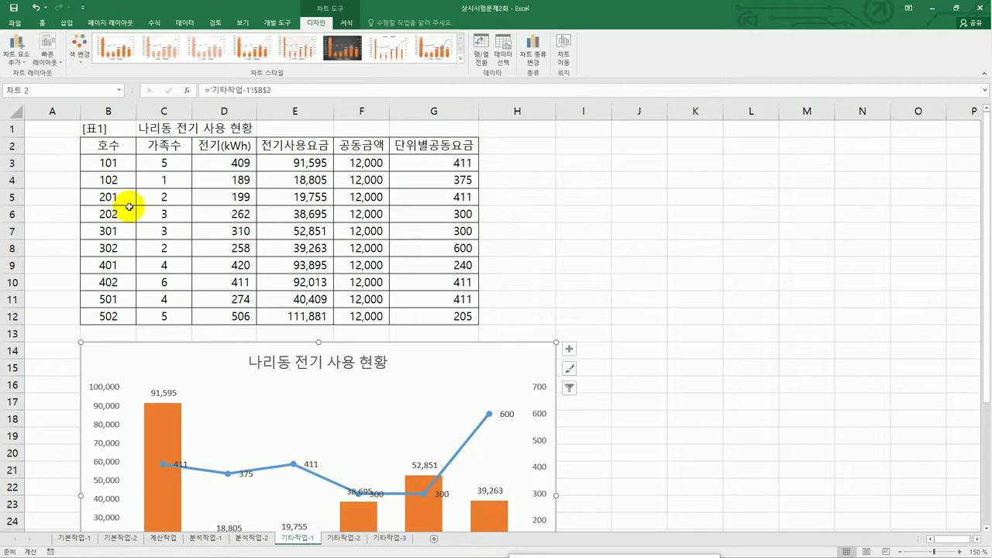
# Add primary major vertical gridlines (기본 주 세로) to the chart and place the legend above the plot (위쪽).
pyautogui.scroll(-2, 347, 462)
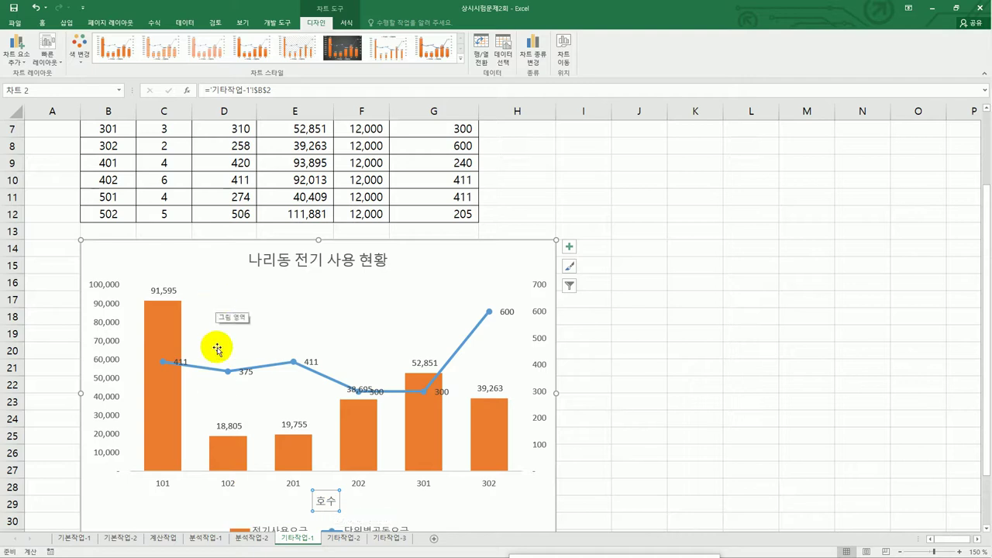
pyautogui.click(569, 247)
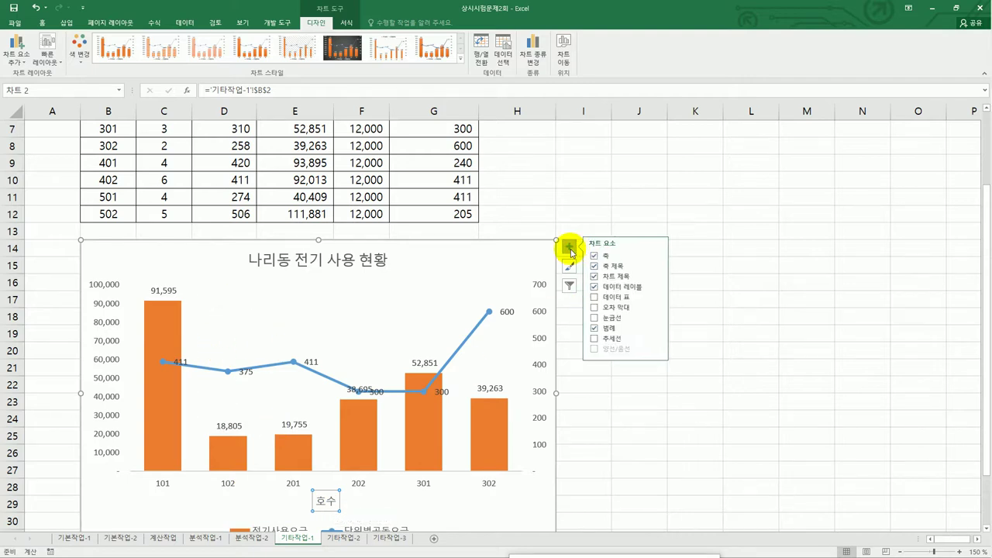
pyautogui.click(657, 317)
pyautogui.click(706, 325)
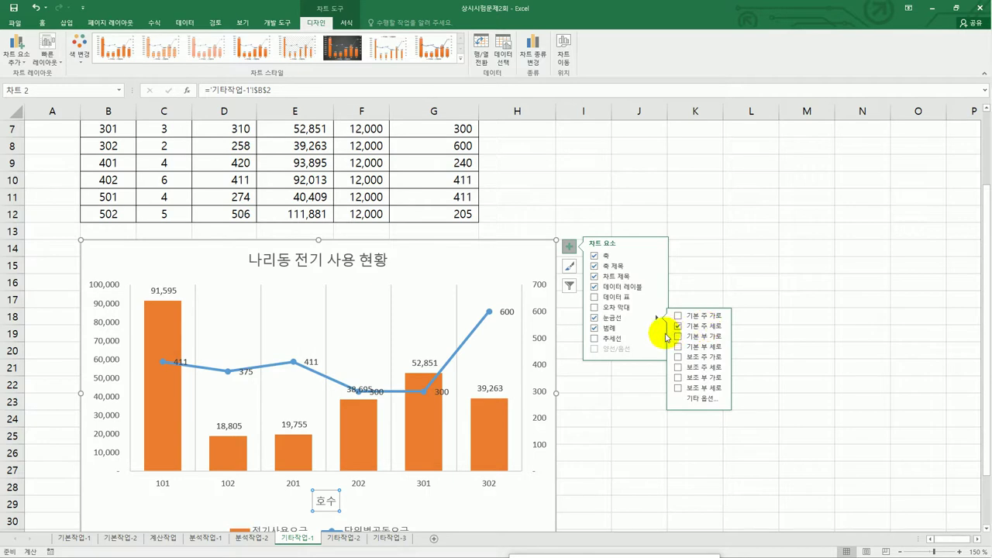
pyautogui.click(657, 328)
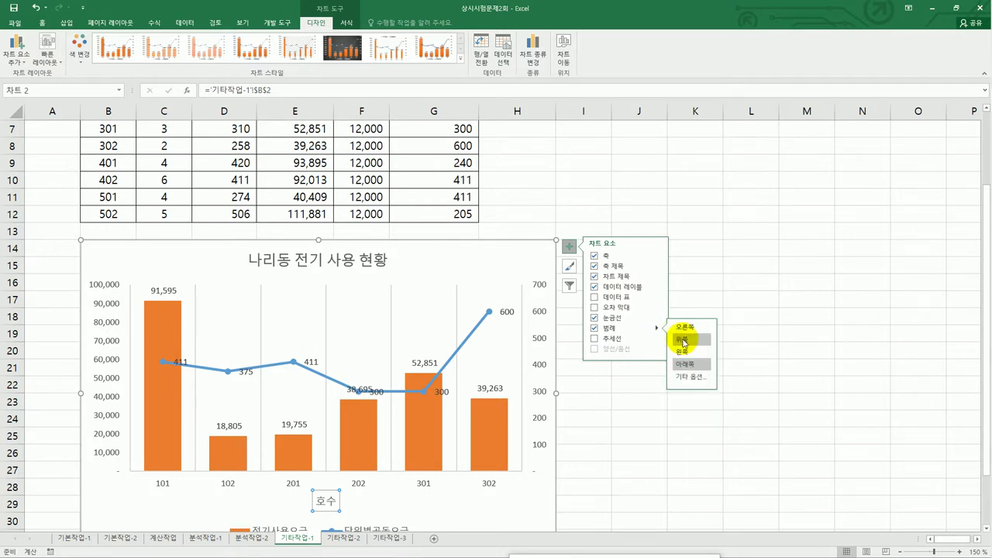
pyautogui.click(683, 341)
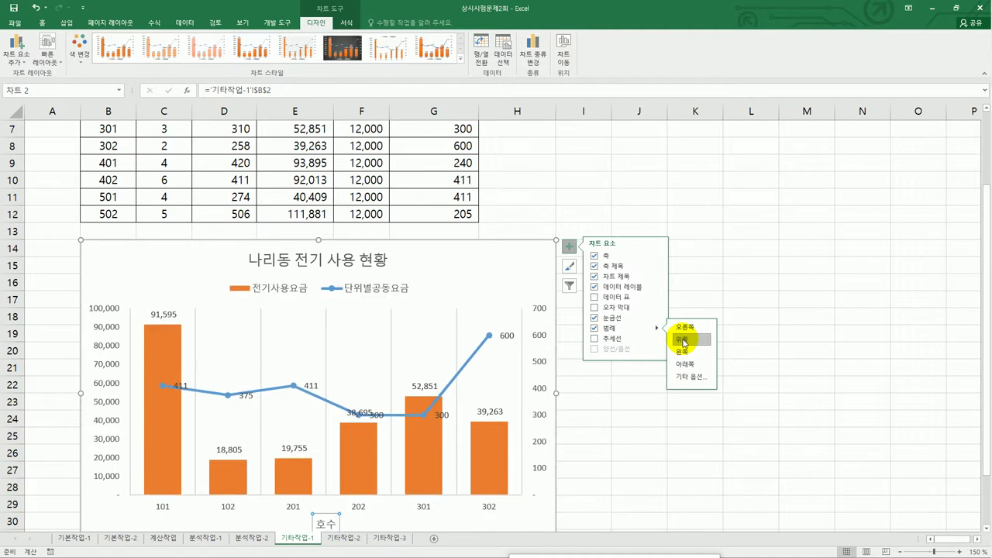
# Give the chart area's border rounded corners (둥근 모서리).
pyautogui.click(526, 253)
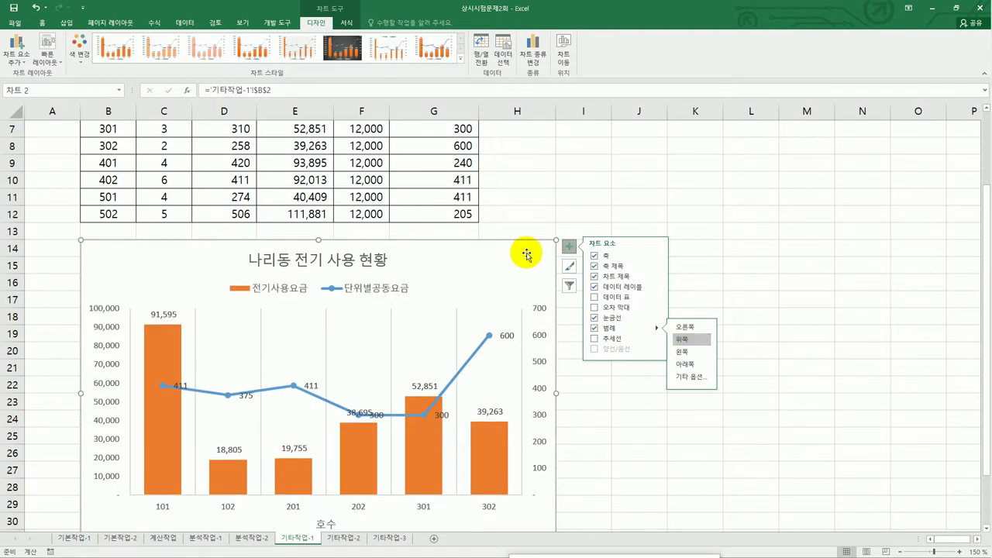
pyautogui.click(569, 247)
pyautogui.rightClick(525, 253)
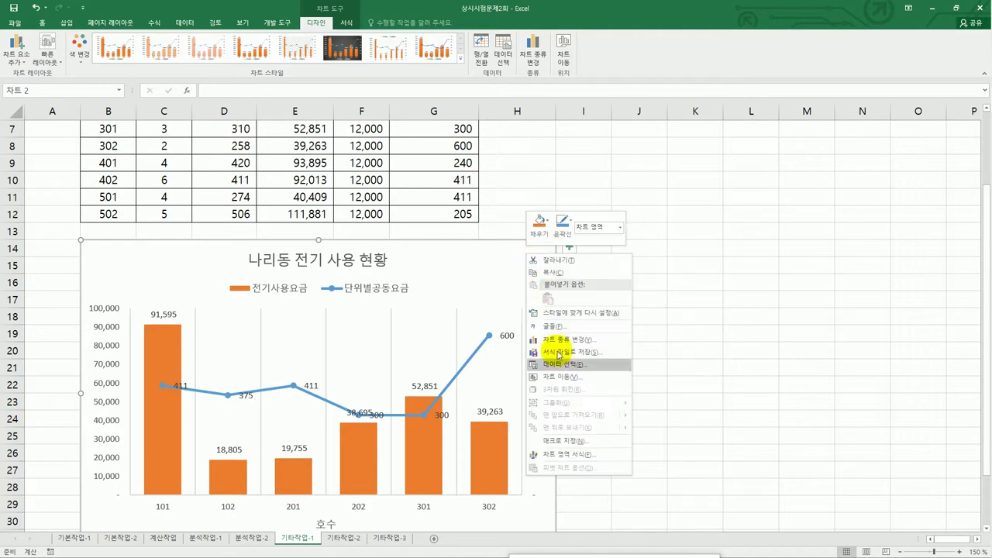
pyautogui.click(566, 454)
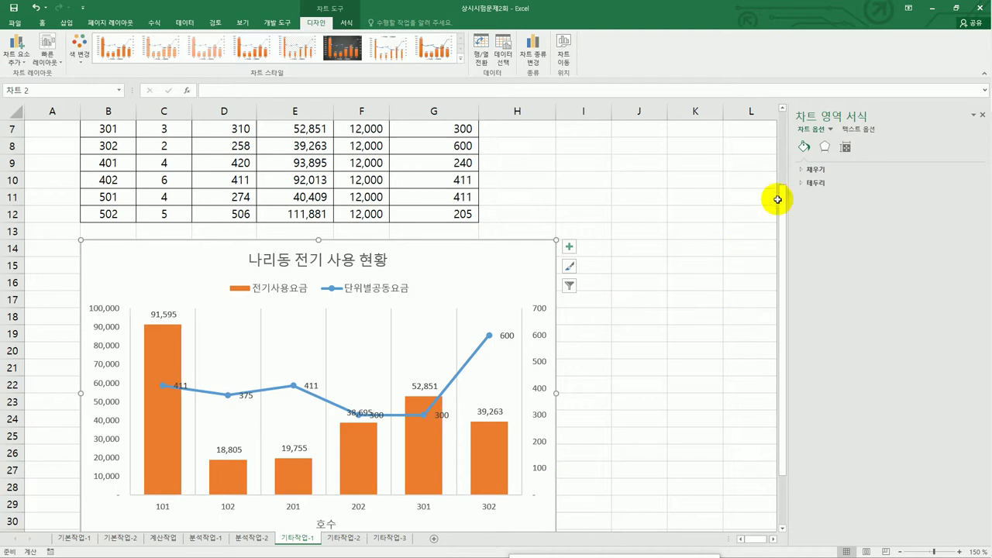
pyautogui.click(820, 184)
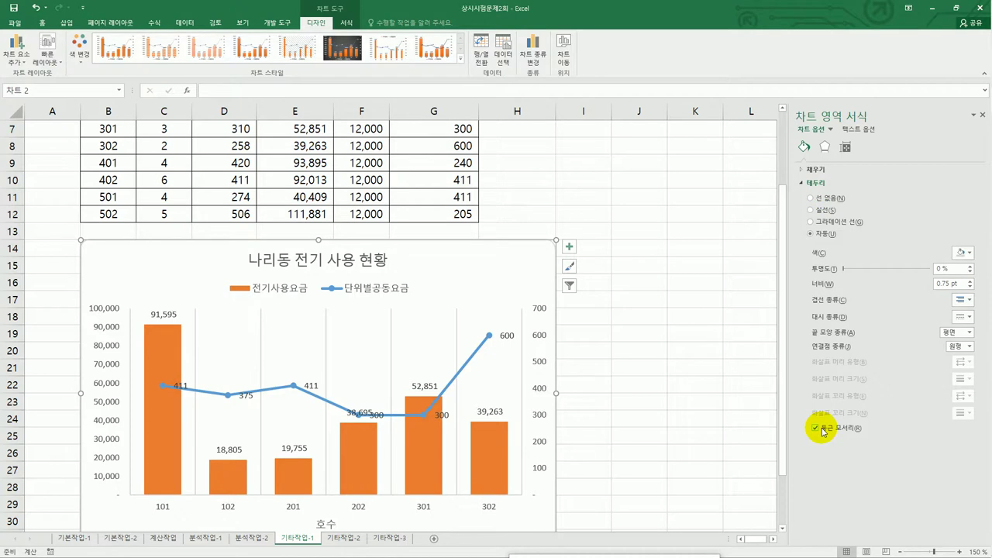
# Apply the outer (바깥쪽) shadow preset that is offset to the right to the chart area.
pyautogui.click(824, 150)
pyautogui.click(823, 170)
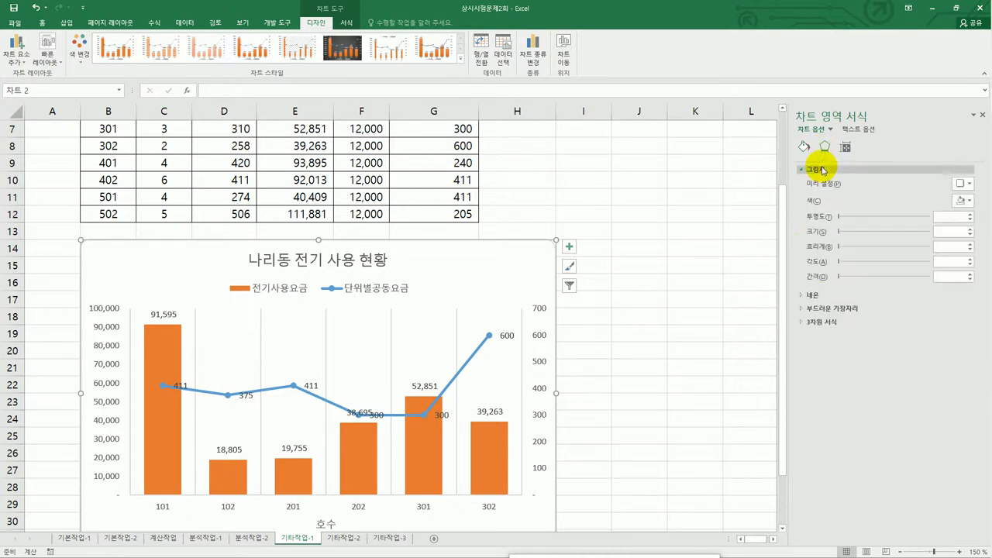
pyautogui.moveTo(789, 217); pyautogui.dragTo(731, 216)
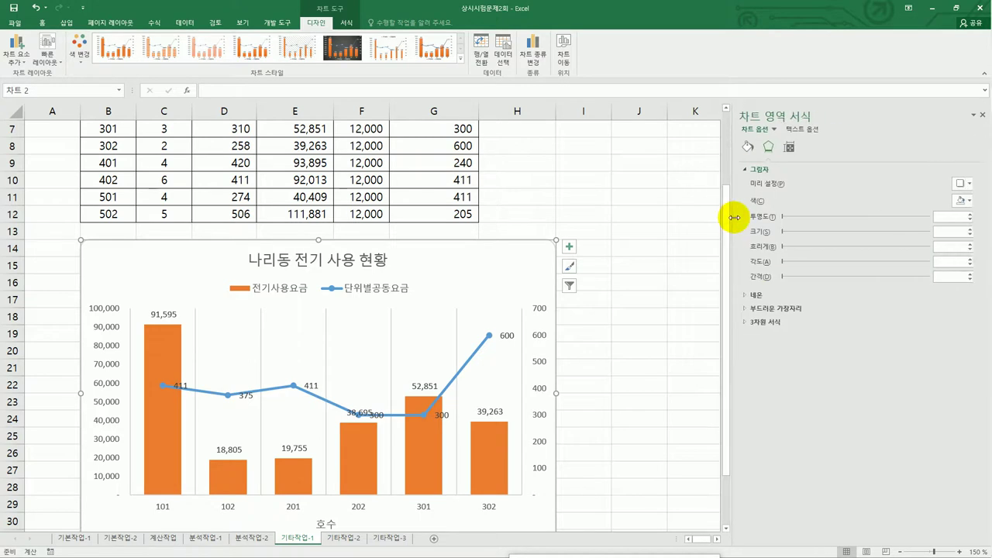
pyautogui.click(963, 184)
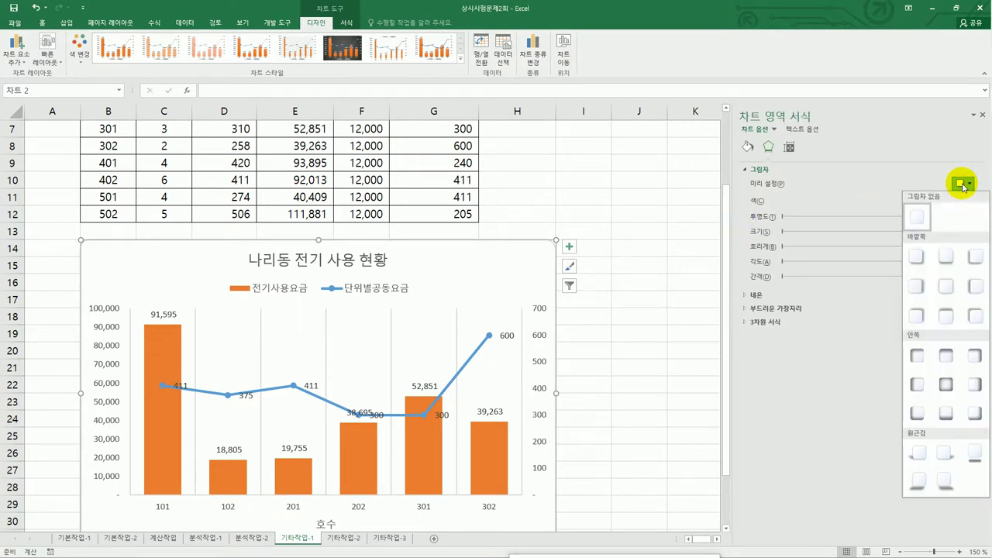
pyautogui.click(918, 287)
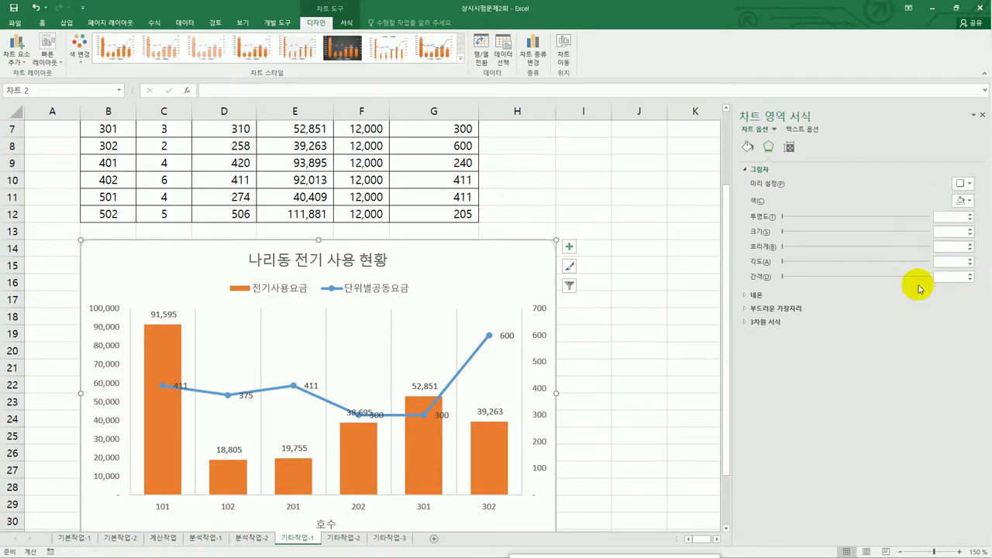
pyautogui.click(682, 314)
pyautogui.scroll(-2, 683, 314)
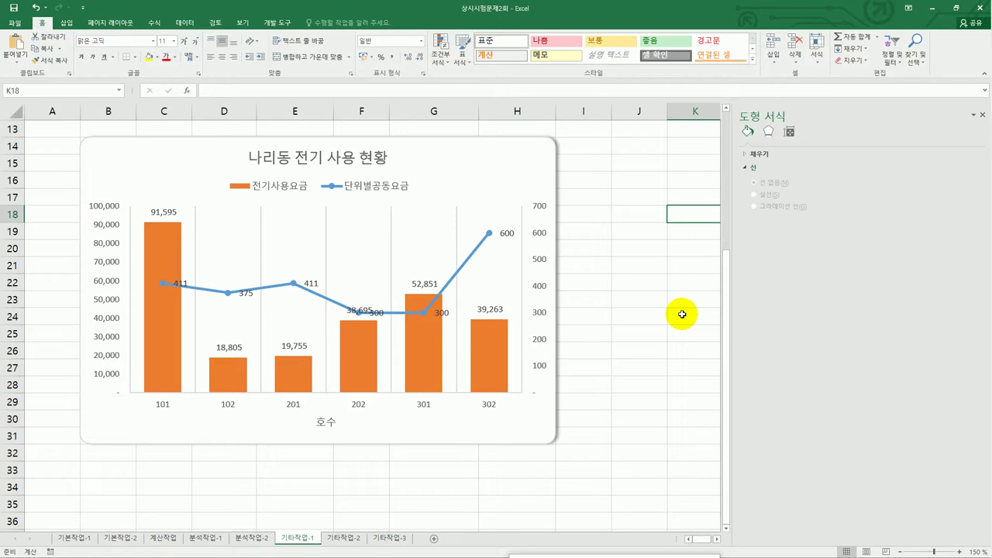
pyautogui.click(641, 343)
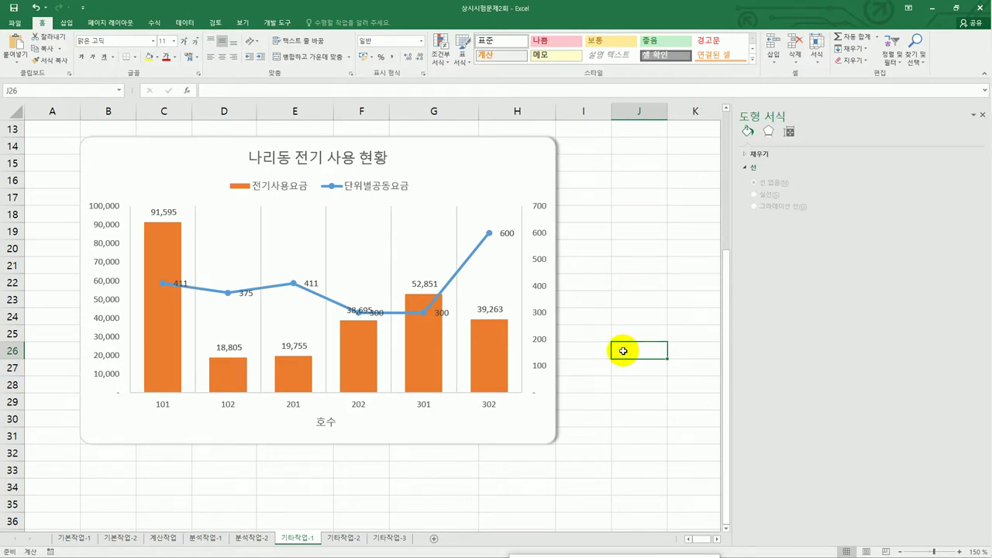
# On the 기타작업-2 sheet, draw a form-control button covering cells H3:I4.
pyautogui.click(339, 538)
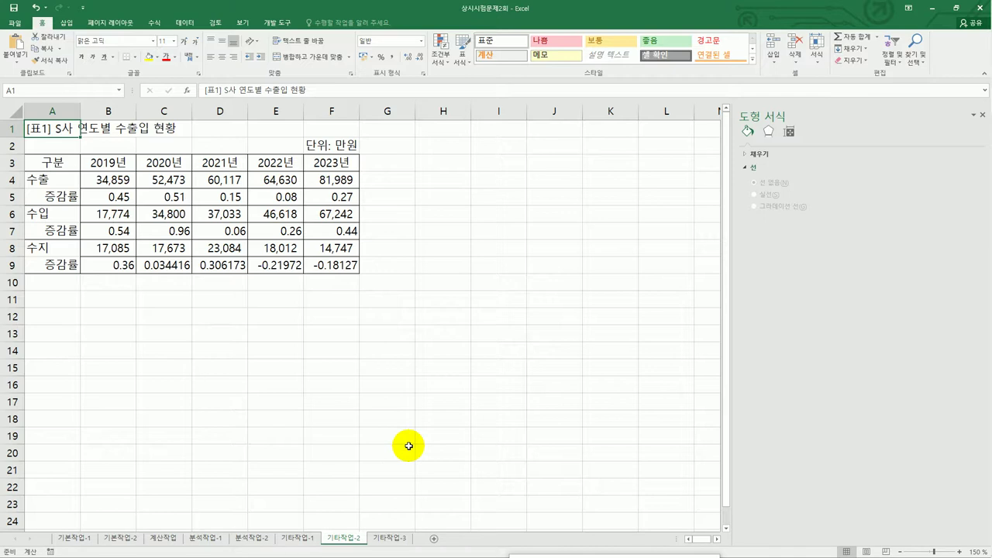
pyautogui.click(259, 25)
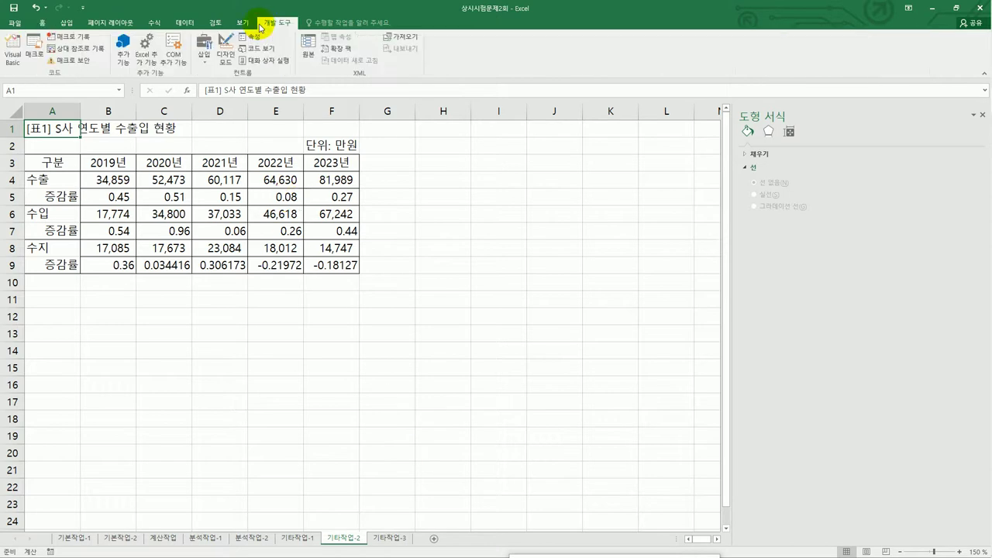
pyautogui.click(210, 67)
pyautogui.click(195, 80)
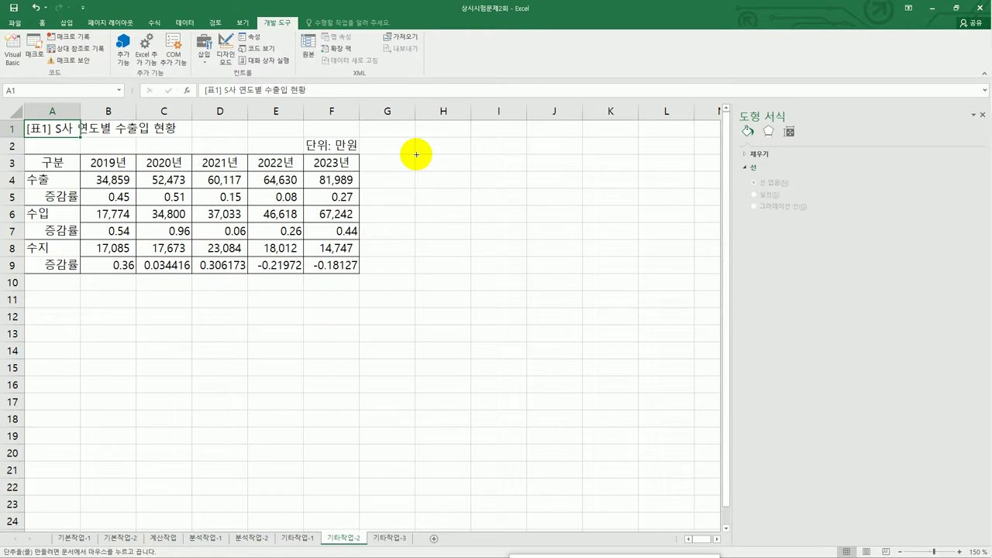
pyautogui.moveTo(417, 155); pyautogui.dragTo(517, 191)
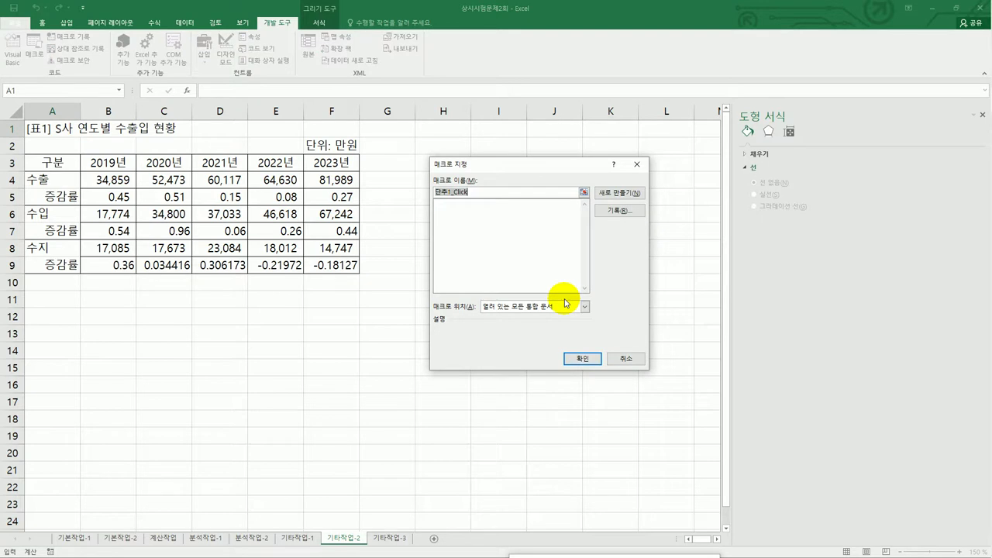
# Name the new button's macro 서식적용 and start recording it in the current workbook (현재 통합 문서).
pyautogui.write('서식ㅈㅓㄱ요')
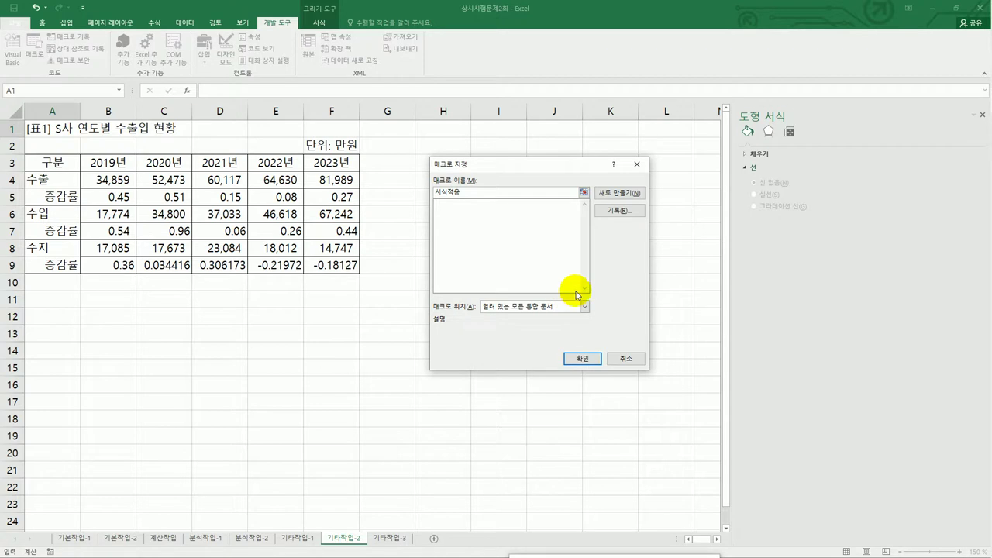
pyautogui.click(618, 210)
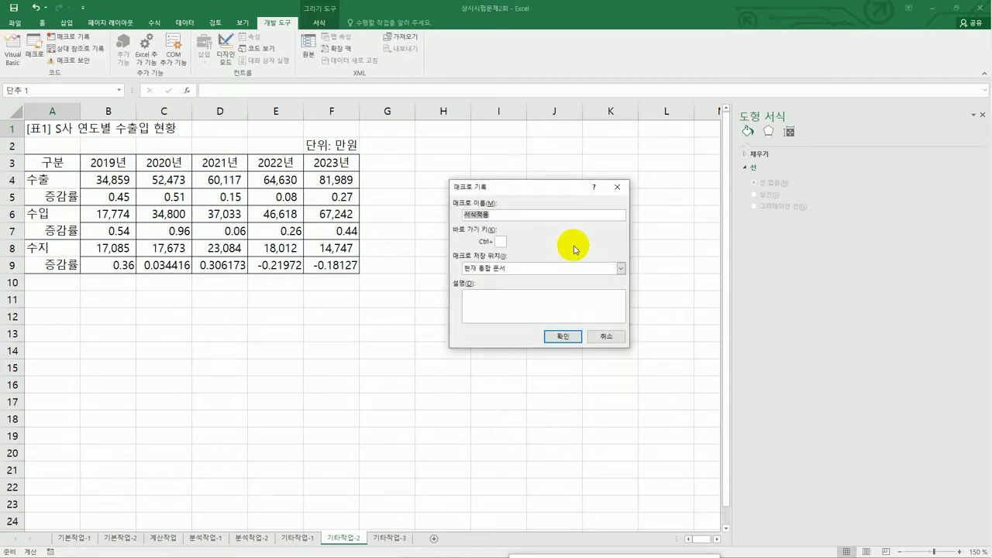
pyautogui.click(557, 341)
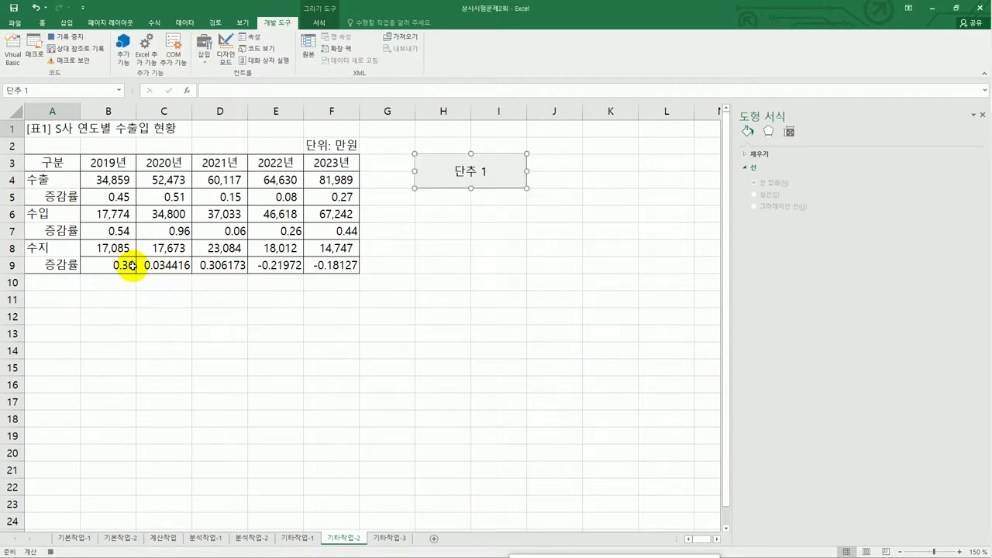
# Start a custom (사용자 지정) number format for cells B9:F9, with 0.00 as its positive section.
pyautogui.moveTo(124, 265); pyautogui.dragTo(324, 269)
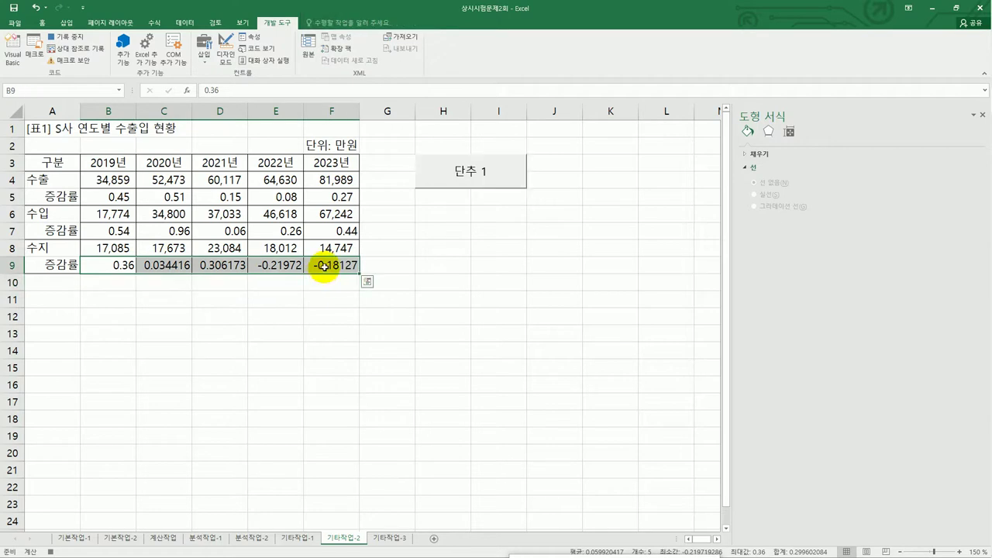
pyautogui.rightClick(324, 266)
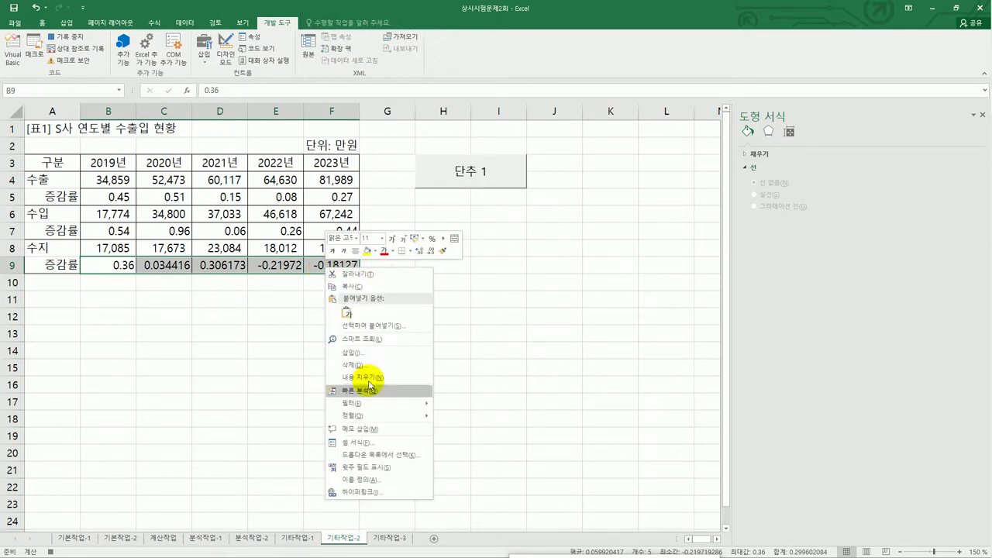
pyautogui.click(368, 449)
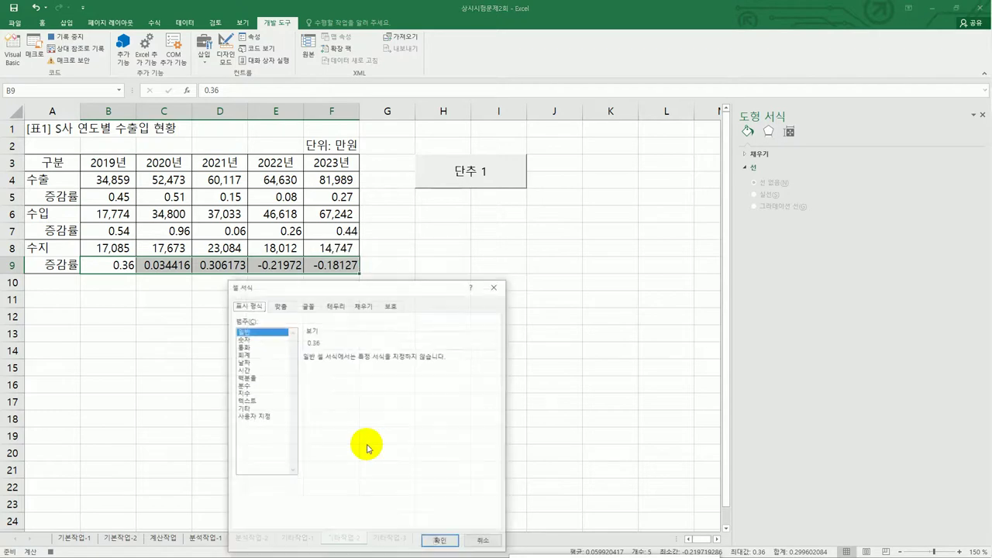
pyautogui.moveTo(373, 255); pyautogui.dragTo(369, 217)
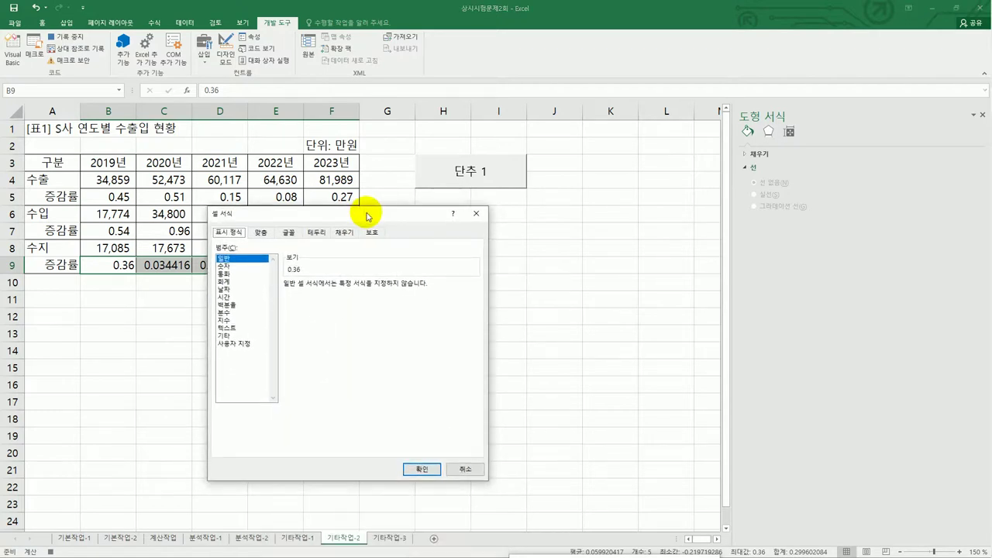
pyautogui.click(240, 344)
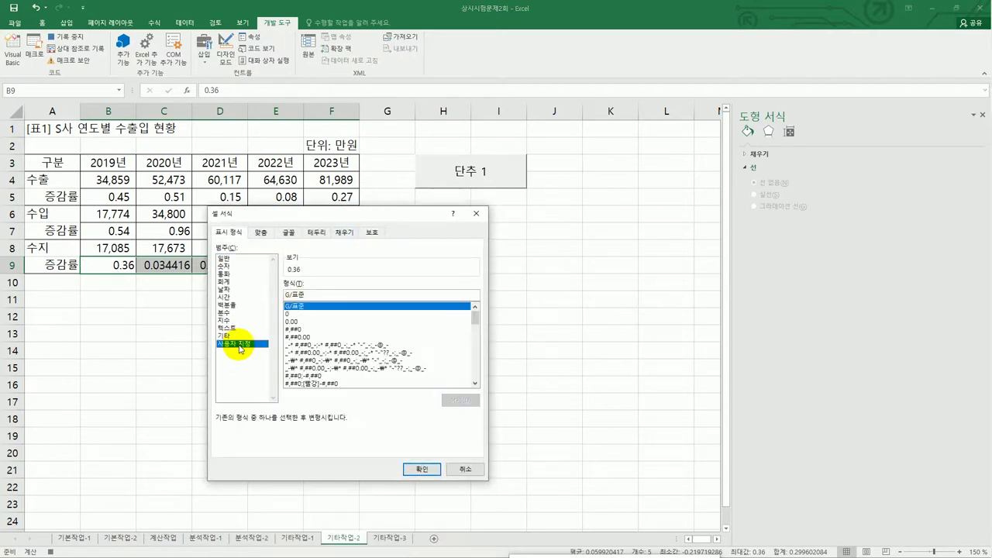
pyautogui.moveTo(308, 296); pyautogui.dragTo(276, 296)
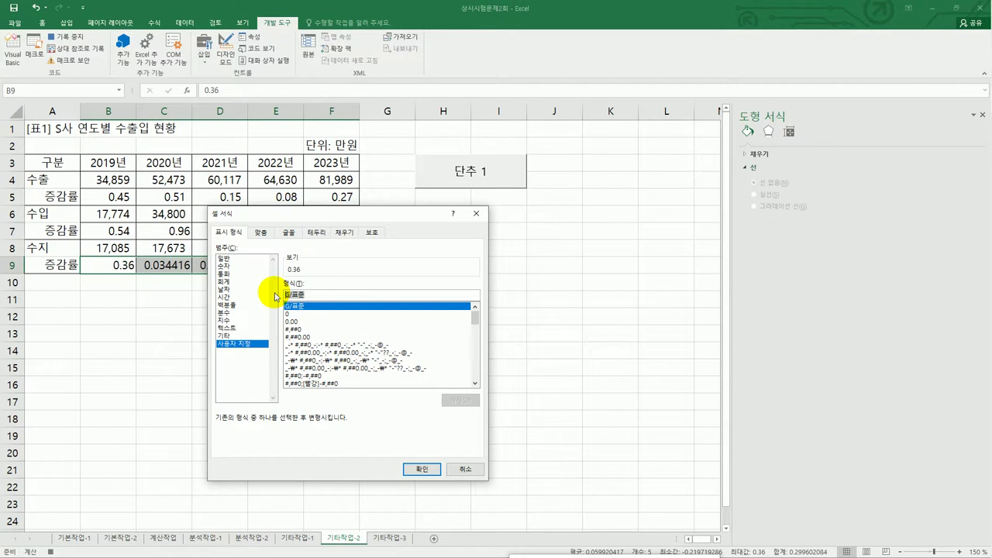
pyautogui.write('0')
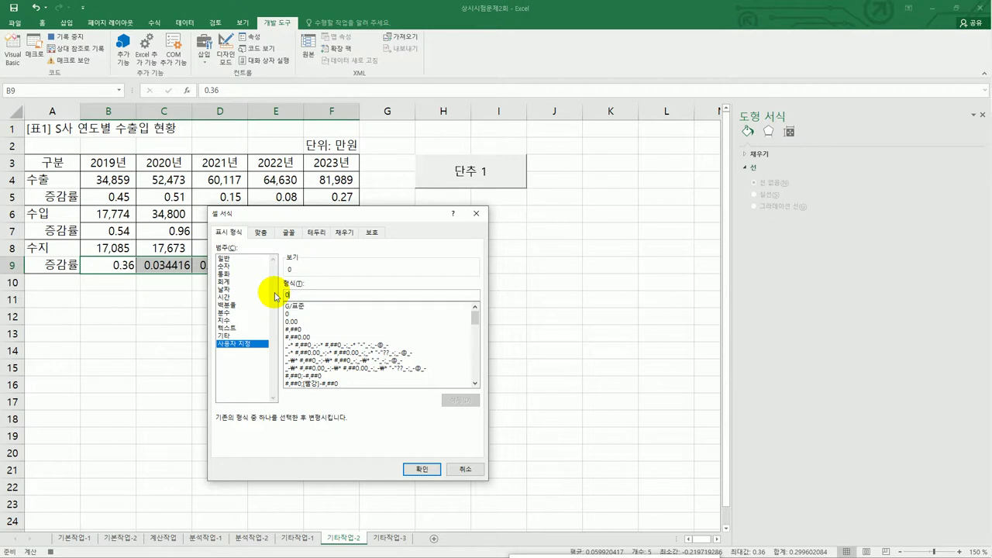
pyautogui.write('.00')
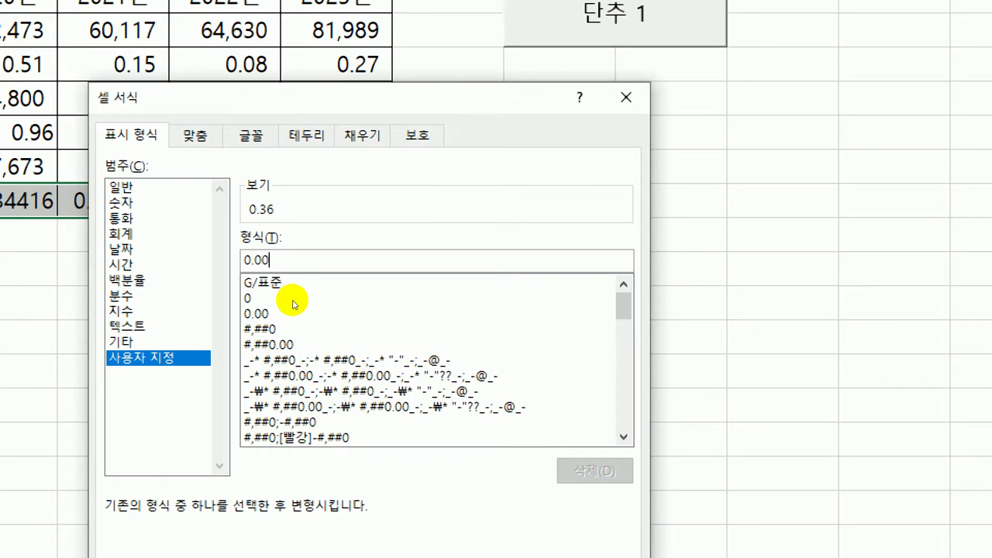
# Add a negative section to the custom format that begins with [빨강]"▼".
pyautogui.write(';')
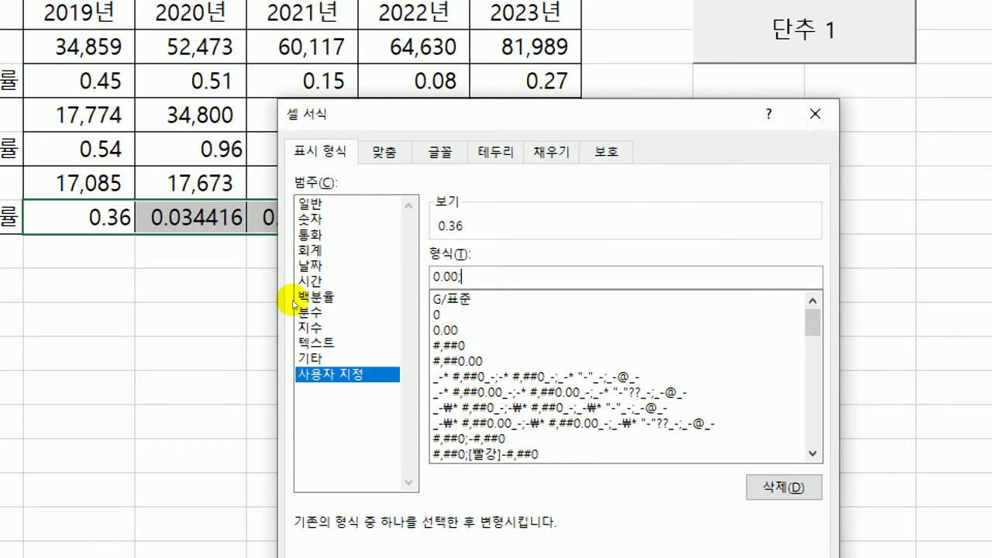
pyautogui.write('[')
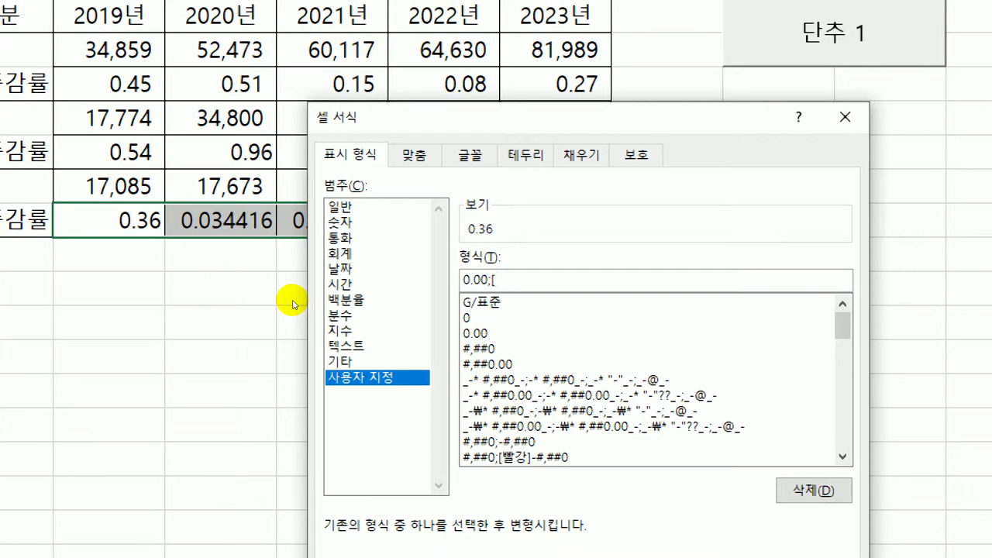
pyautogui.write('빨강]')
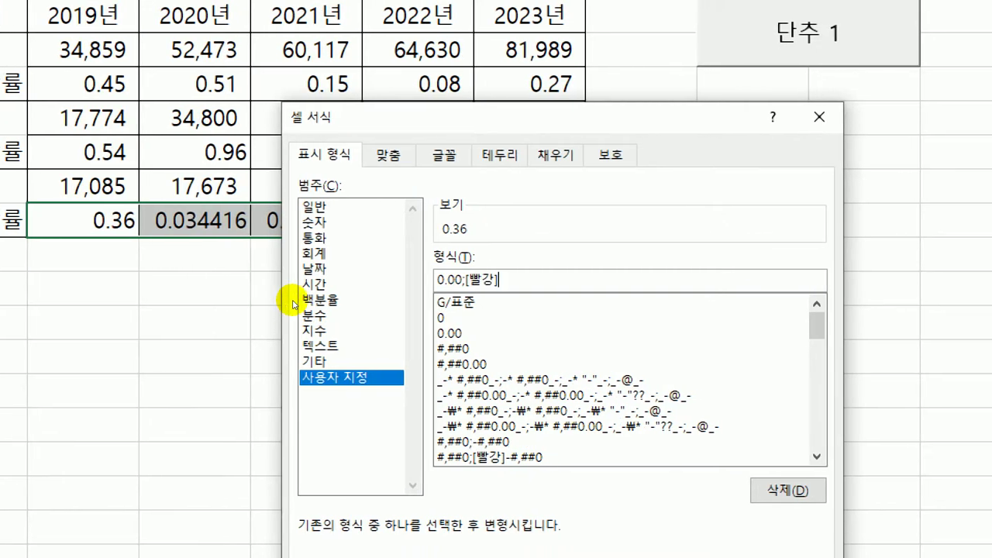
pyautogui.write('"ㅁ')
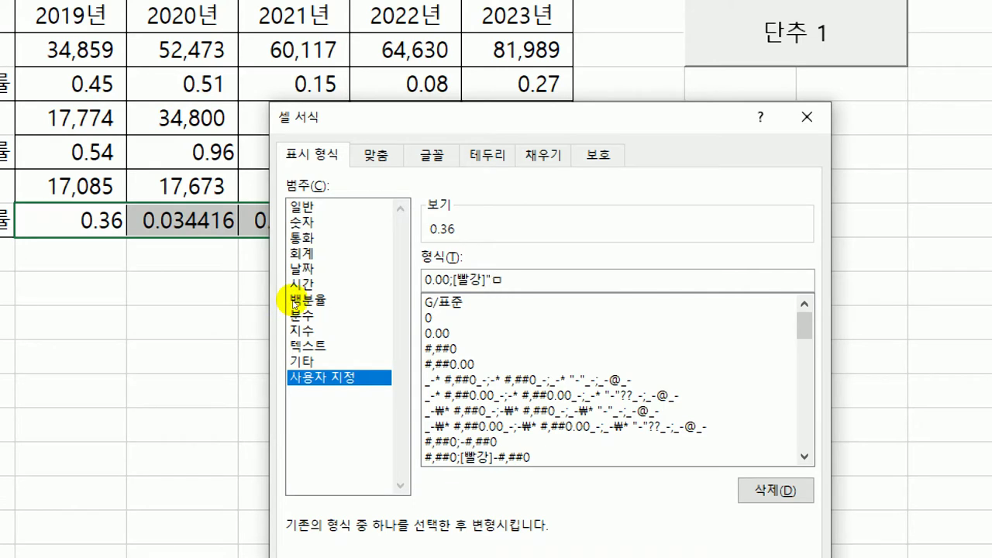
pyautogui.press('Hangul_Hanja')
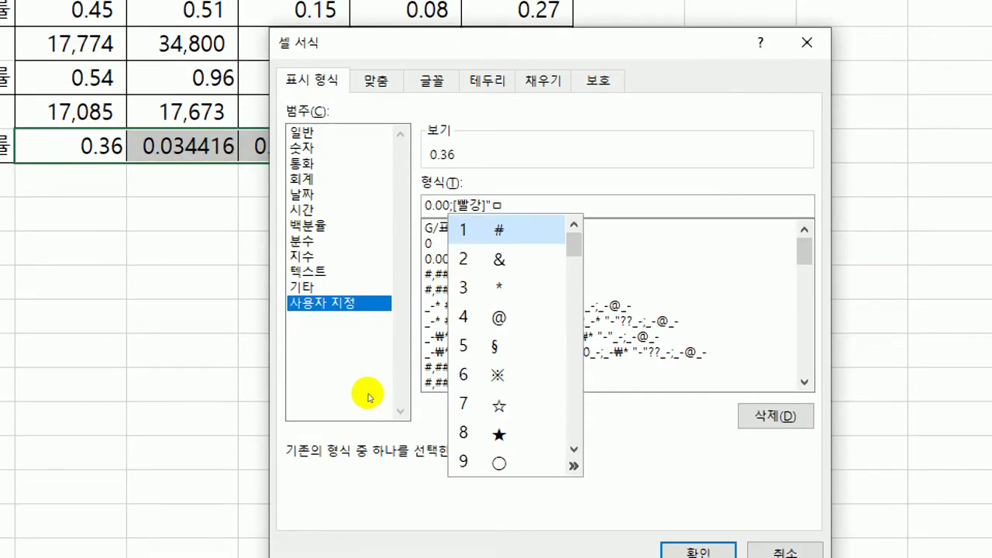
pyautogui.press('Tab')
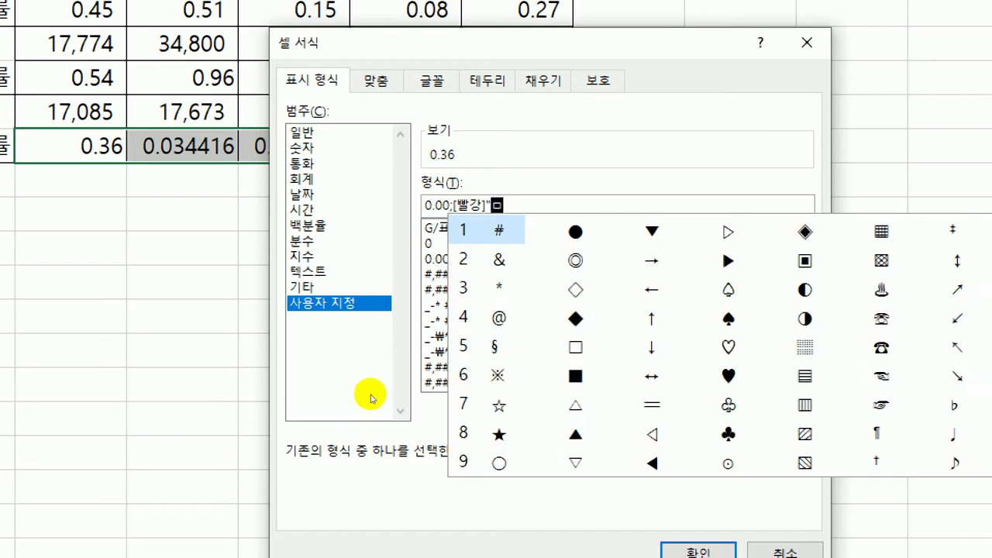
pyautogui.press('Right')
pyautogui.press('Right')
pyautogui.press('Return')
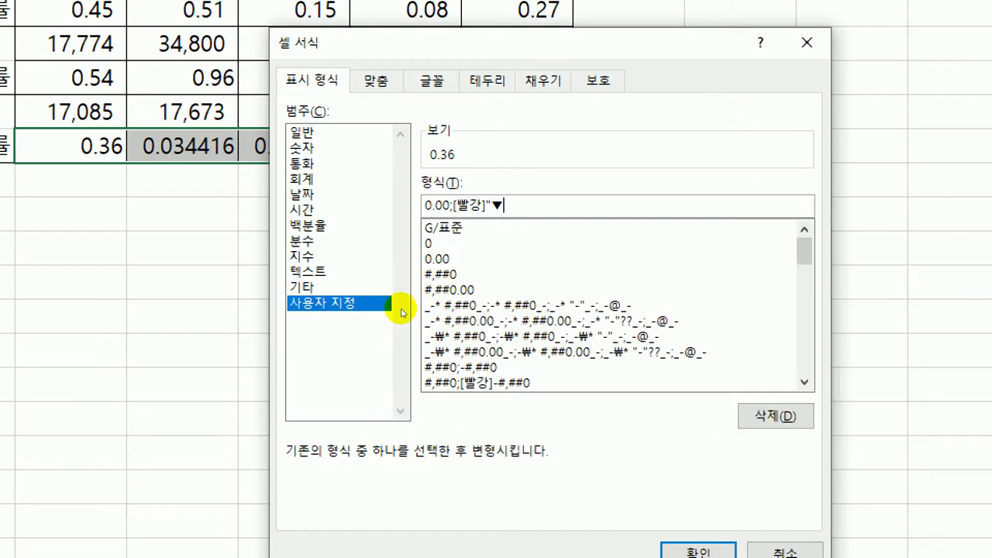
pyautogui.write('"')
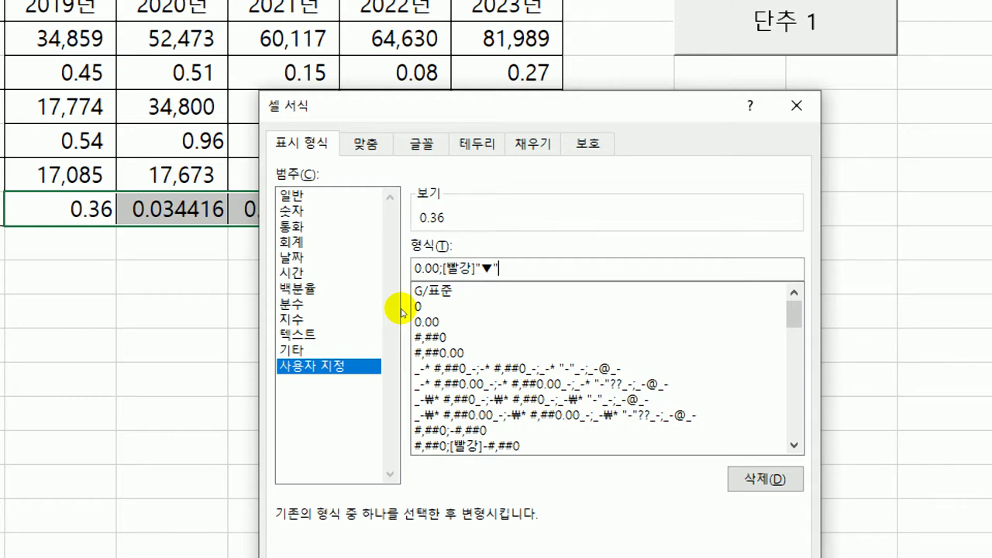
# Complete the negative section with a space fill and two decimals (* 0.00), leave the zero section empty, and apply the format.
pyautogui.write('*')
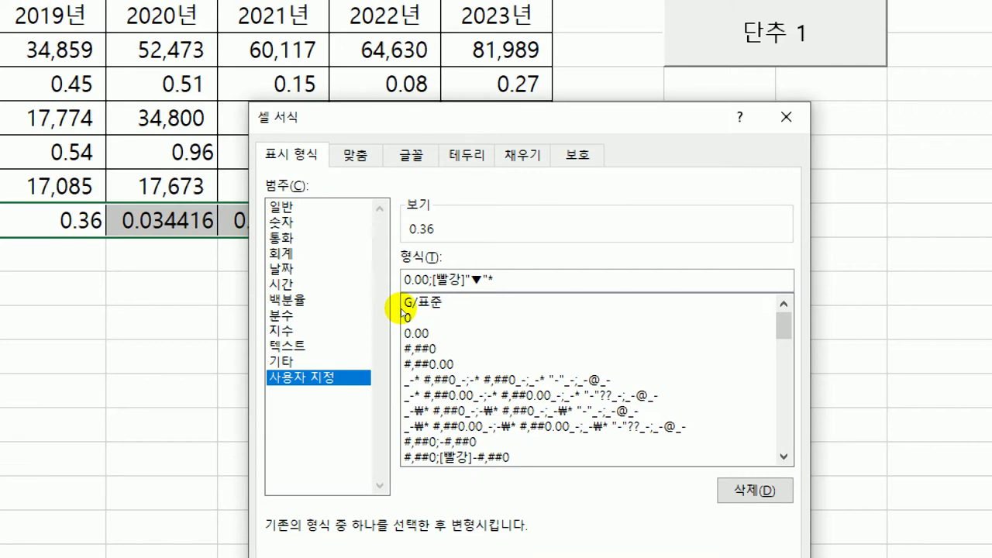
pyautogui.write(' 0.')
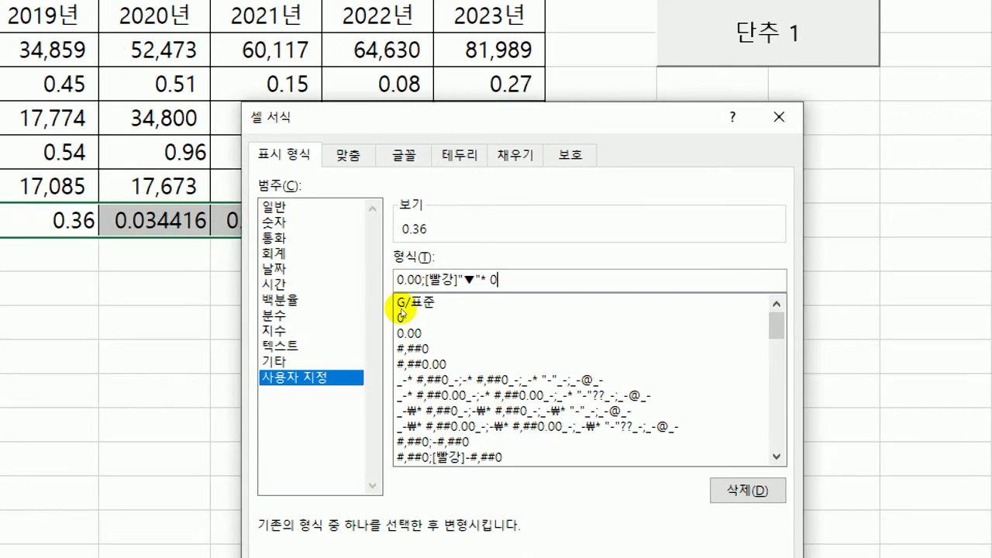
pyautogui.write('00')
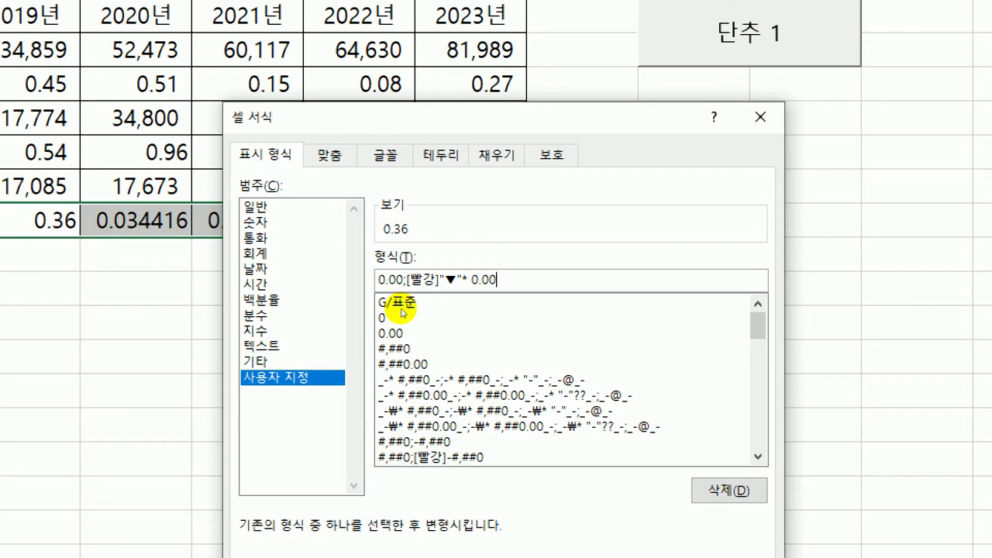
pyautogui.write(';')
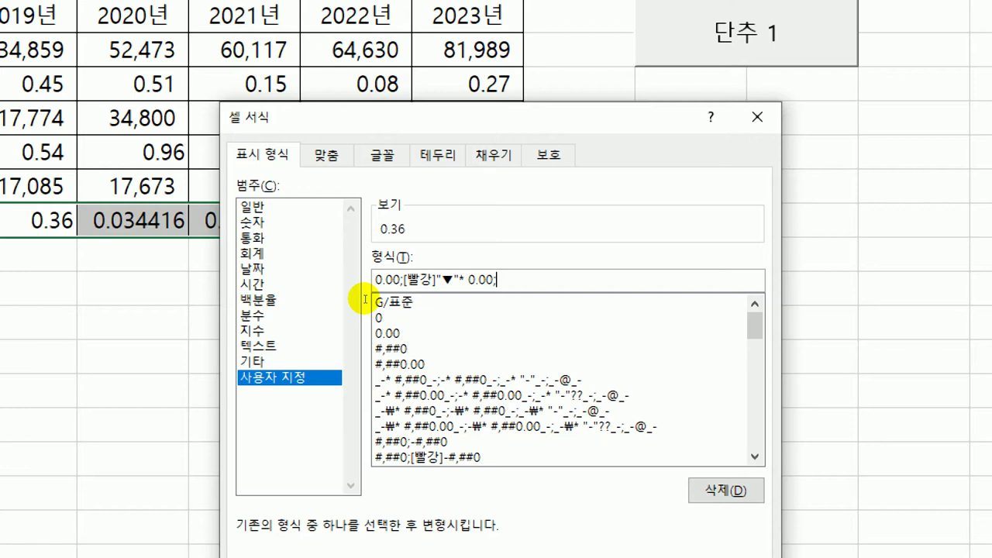
pyautogui.write(';')
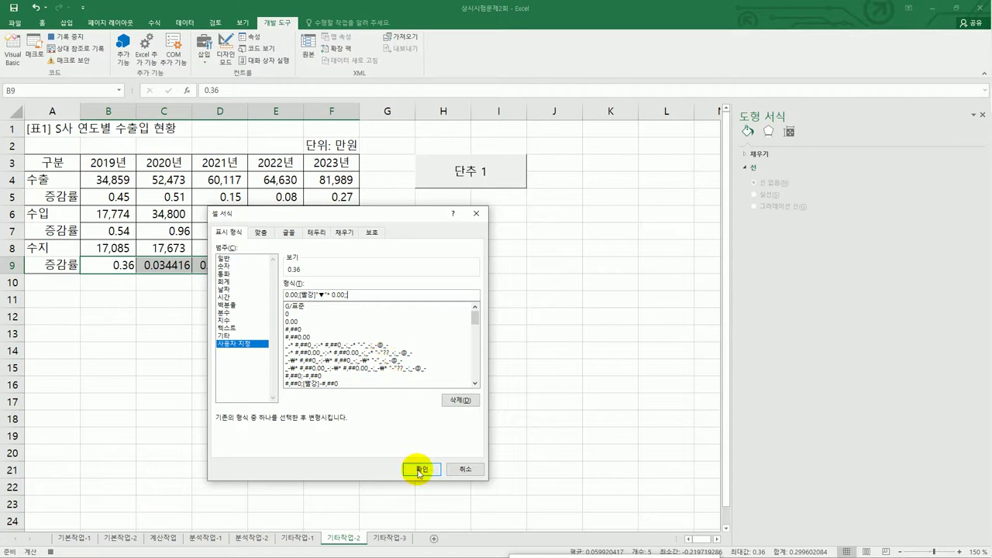
pyautogui.click(418, 471)
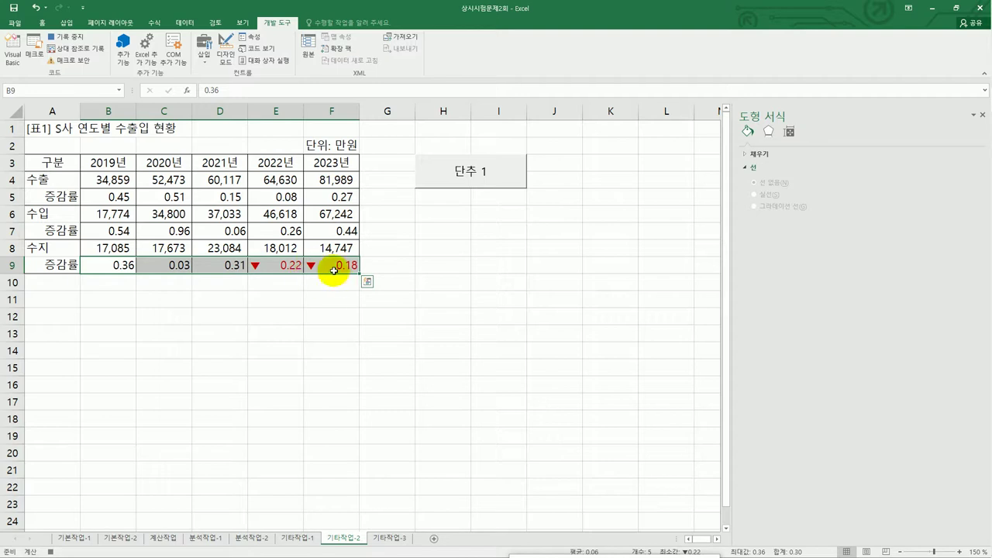
# Stop recording the macro and label the button at H3:I4 서식적용.
pyautogui.click(334, 271)
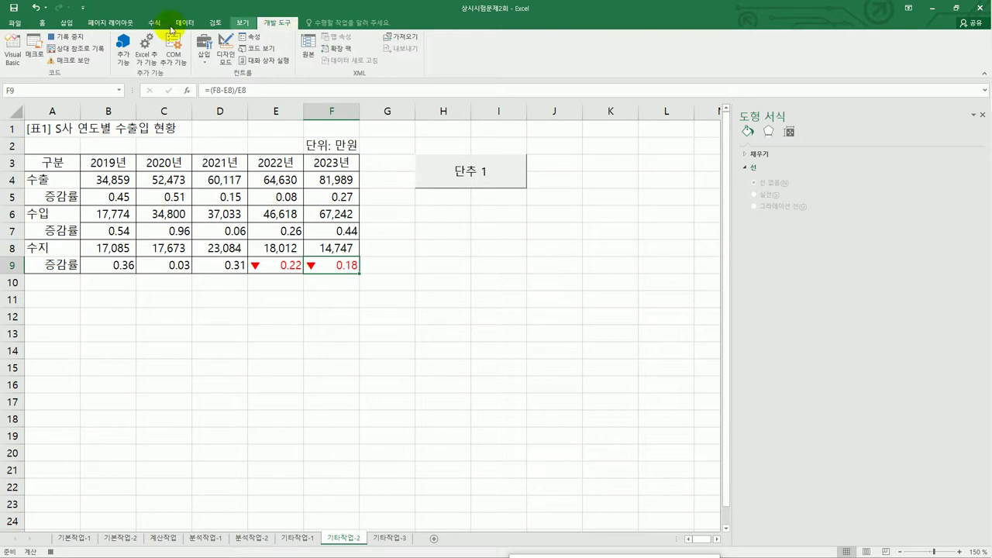
pyautogui.click(78, 38)
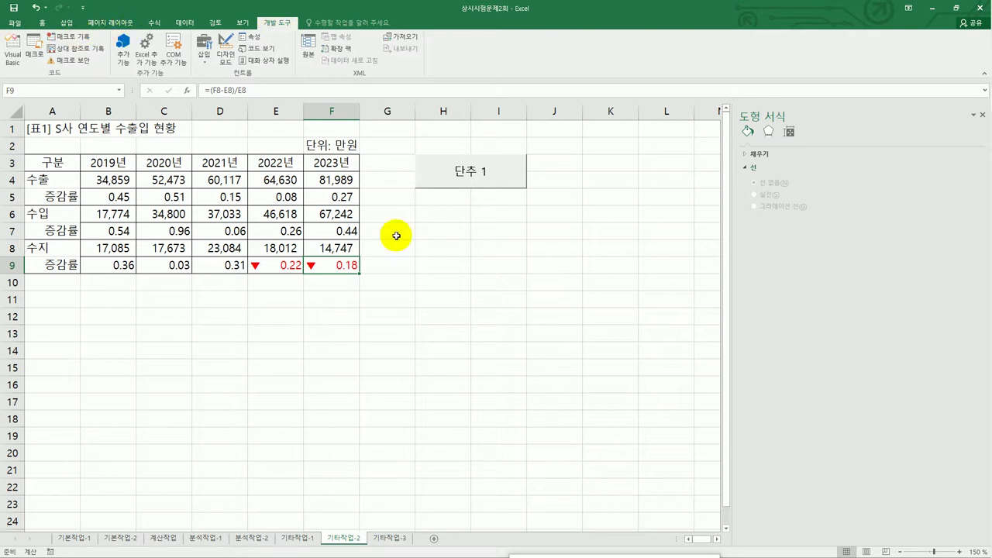
pyautogui.rightClick(459, 186)
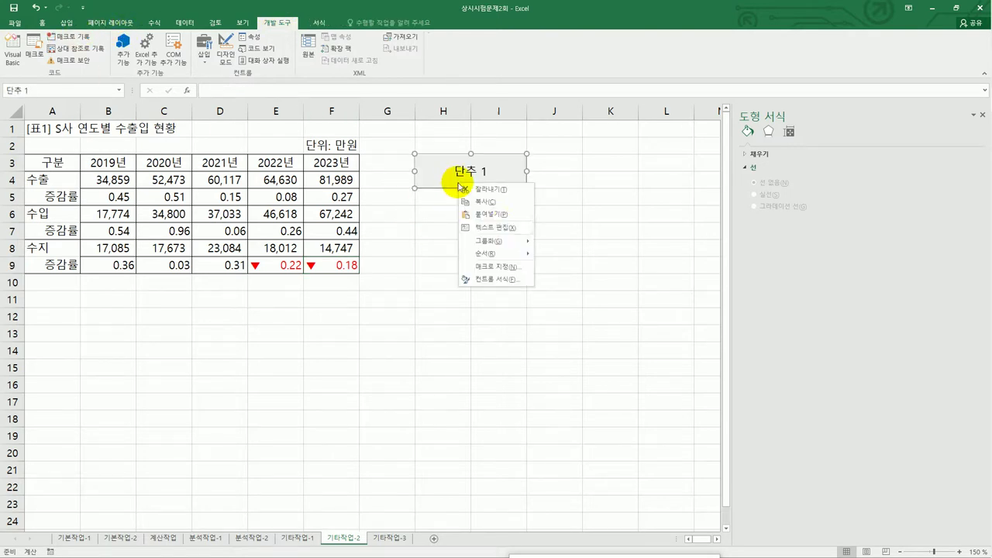
pyautogui.click(500, 226)
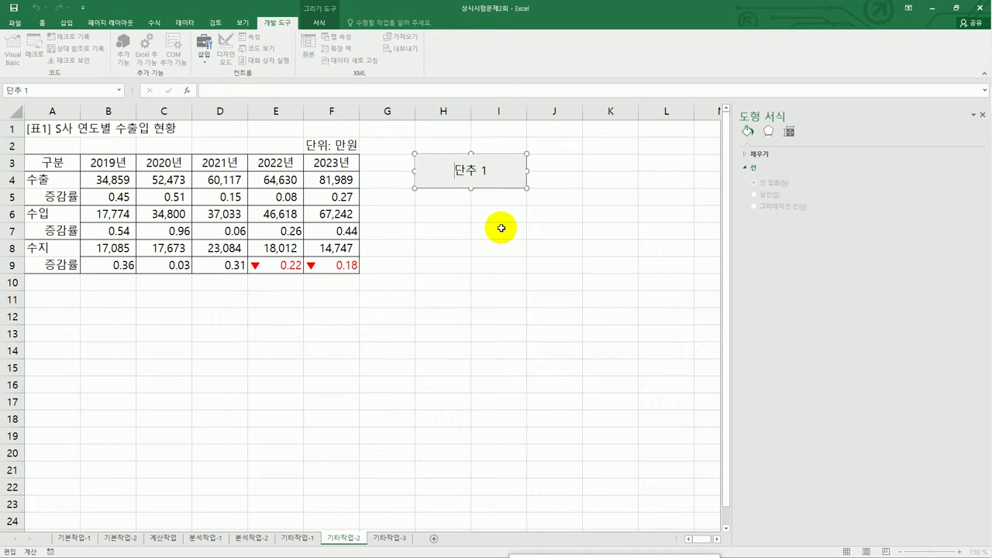
pyautogui.hotkey('ctrl', 'a')
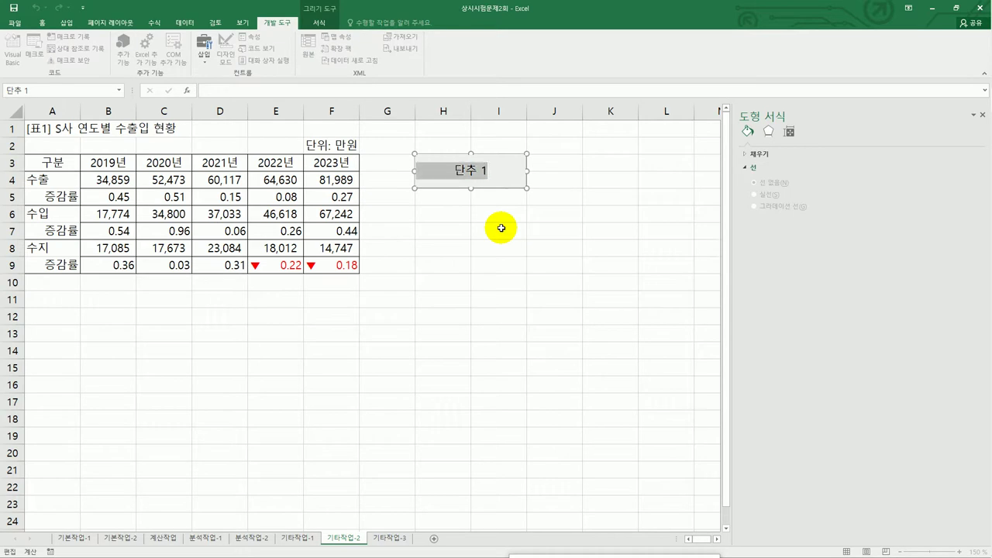
pyautogui.write('서식적용')
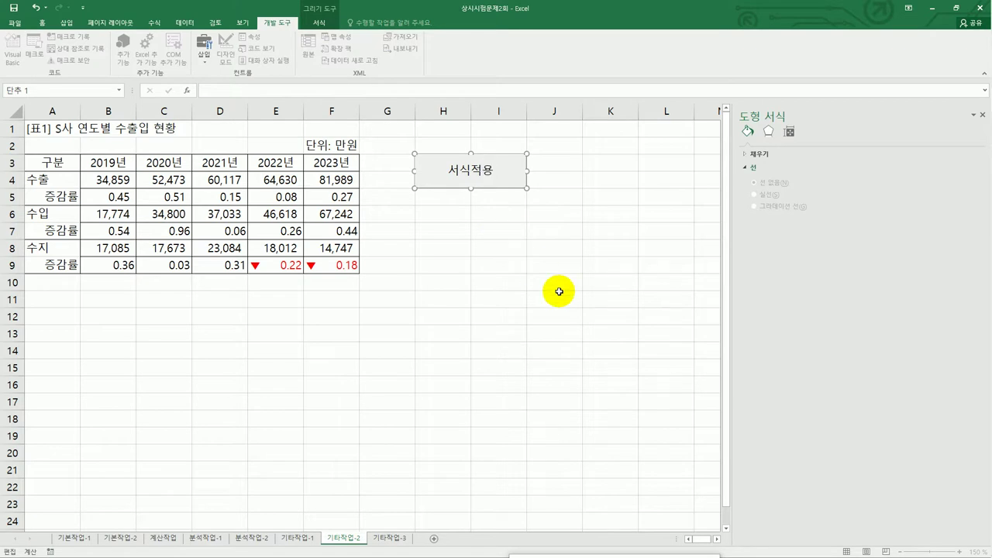
pyautogui.click(559, 296)
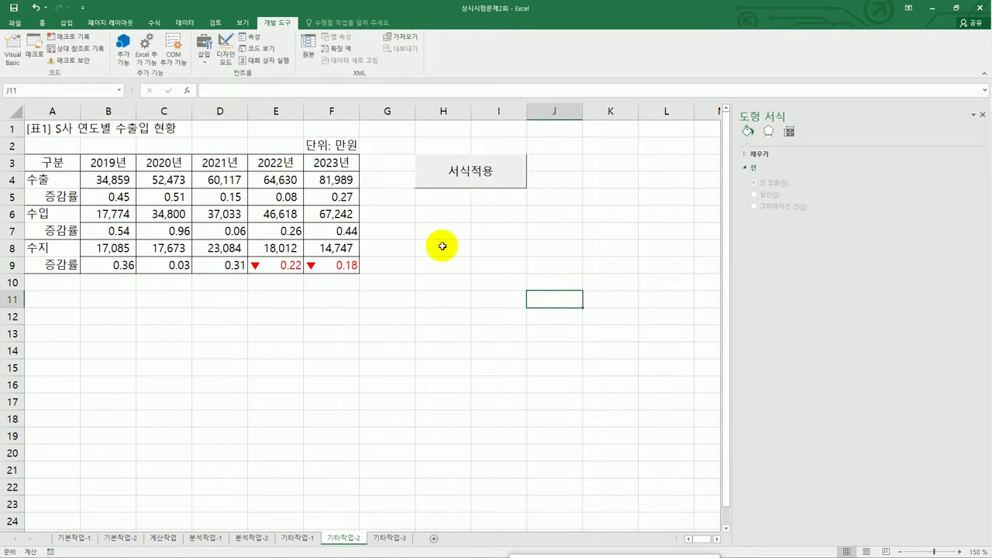
# Draw a second form-control button covering cells H6:I7.
pyautogui.click(207, 62)
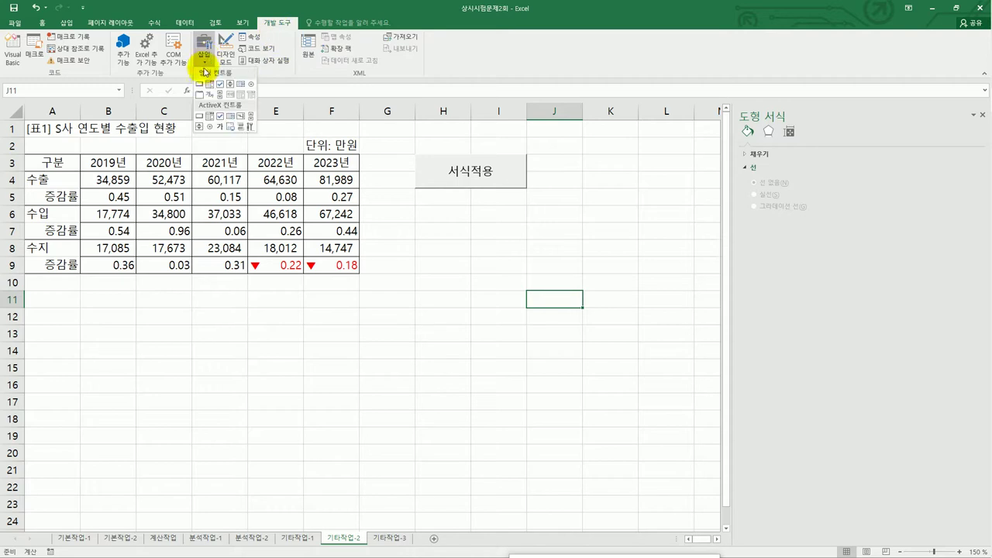
pyautogui.click(200, 87)
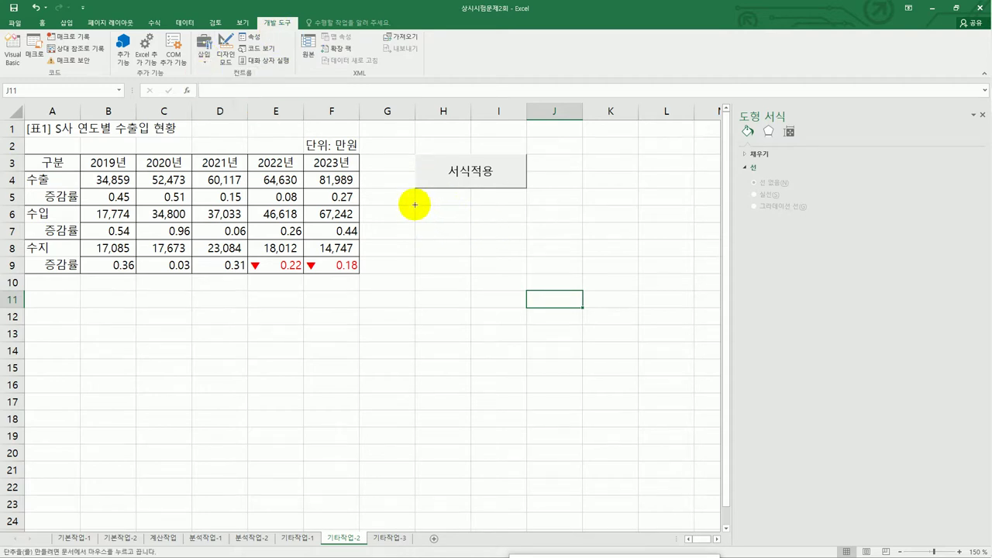
pyautogui.moveTo(414, 205); pyautogui.dragTo(519, 239)
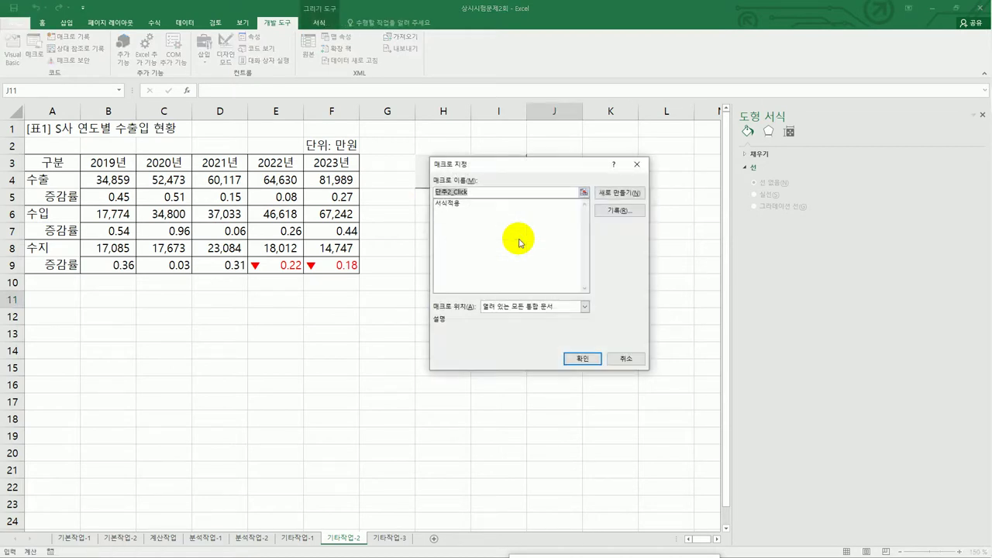
# Name the second button's macro 일반서식 and start recording it in the current workbook (현재 통합 문서).
pyautogui.write('일반서식')
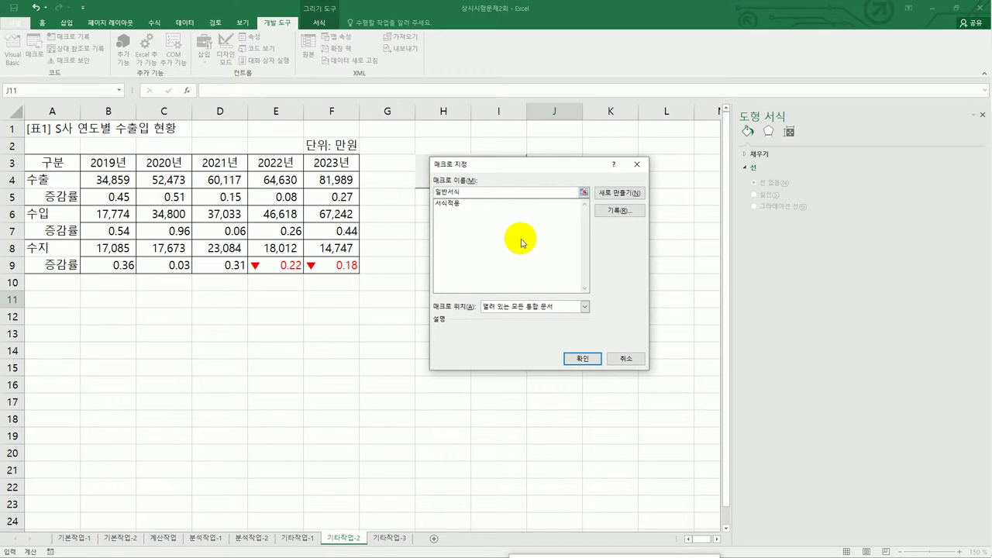
pyautogui.click(620, 210)
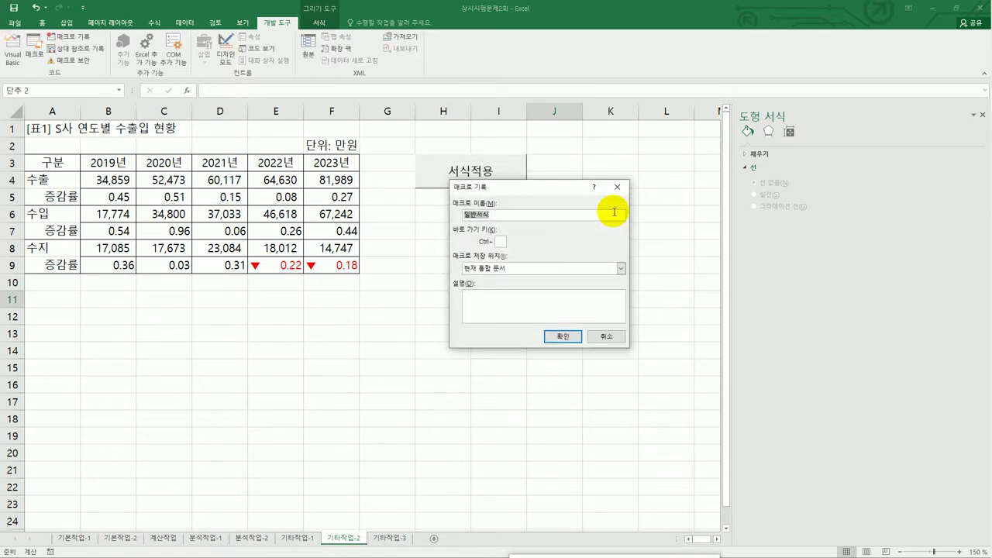
pyautogui.click(573, 338)
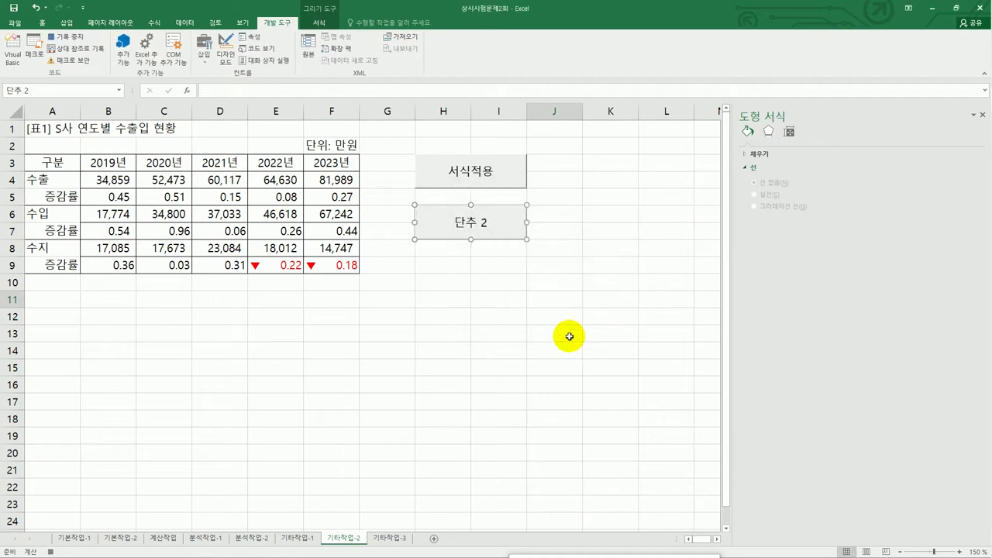
# Apply the General (일반) number format to cells B9:F9 for the macro being recorded.
pyautogui.click(109, 264)
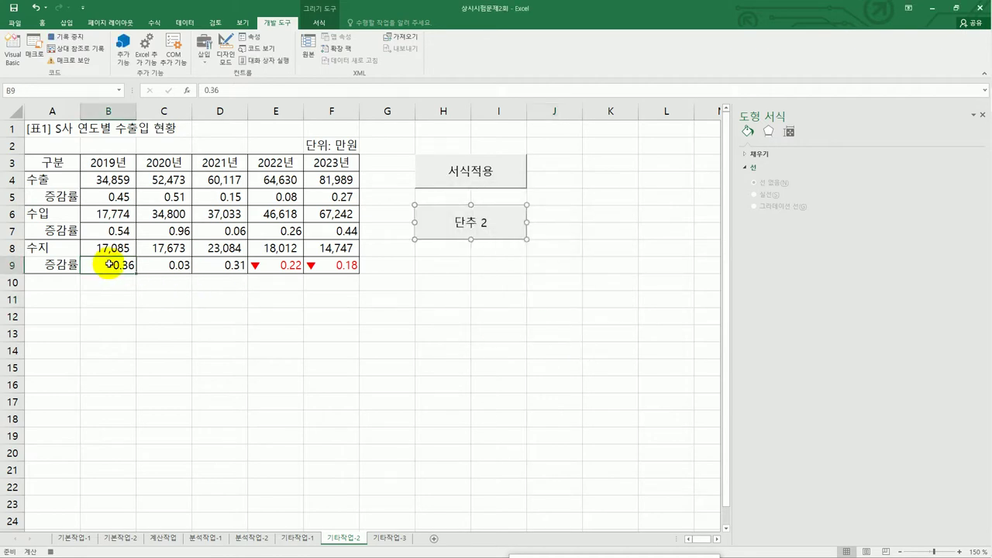
pyautogui.moveTo(109, 265); pyautogui.dragTo(316, 263)
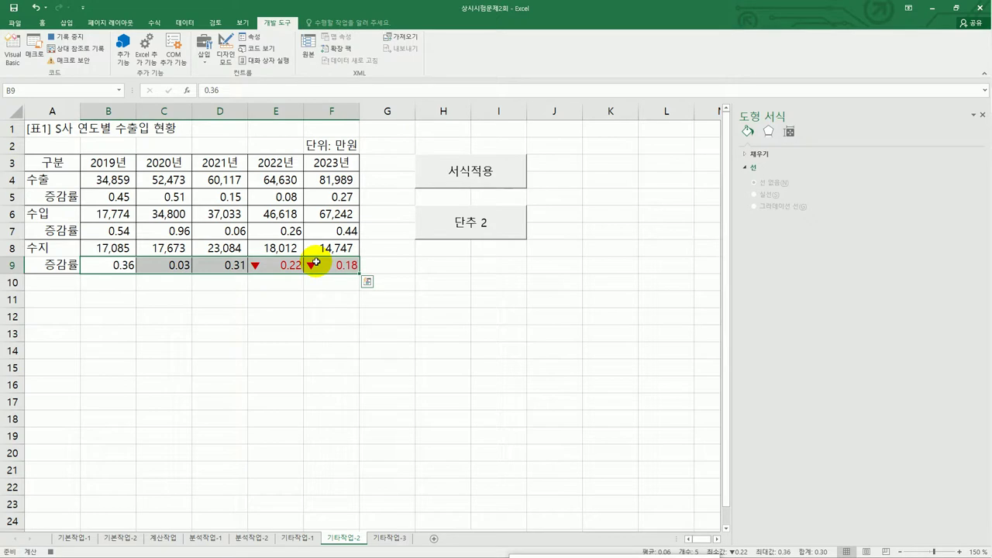
pyautogui.rightClick(316, 264)
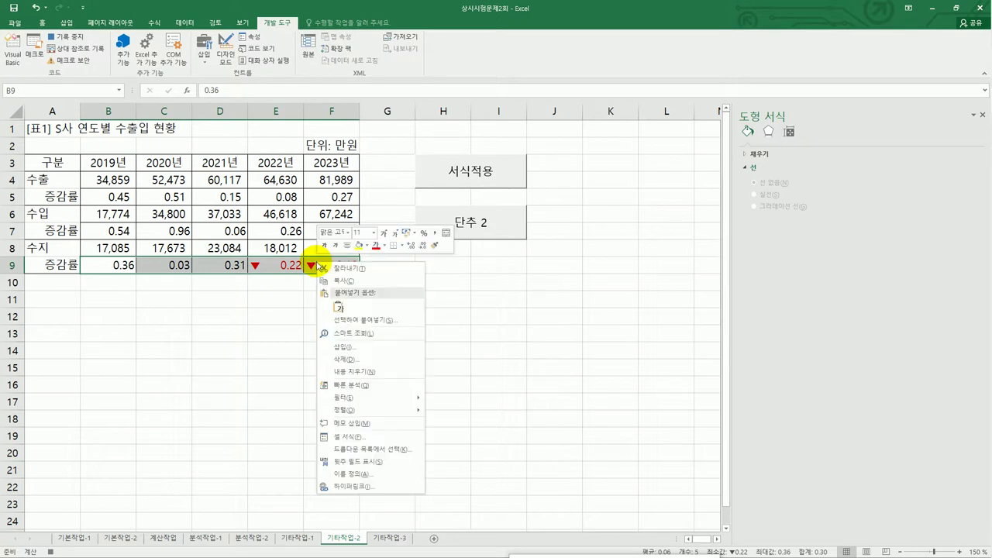
pyautogui.click(376, 438)
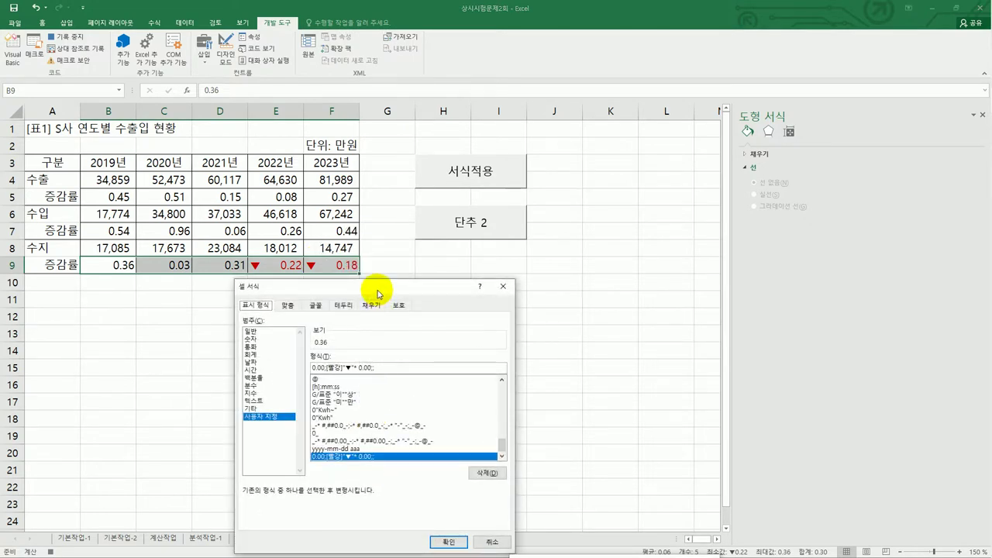
pyautogui.moveTo(381, 228); pyautogui.dragTo(447, 180)
pyautogui.click(338, 219)
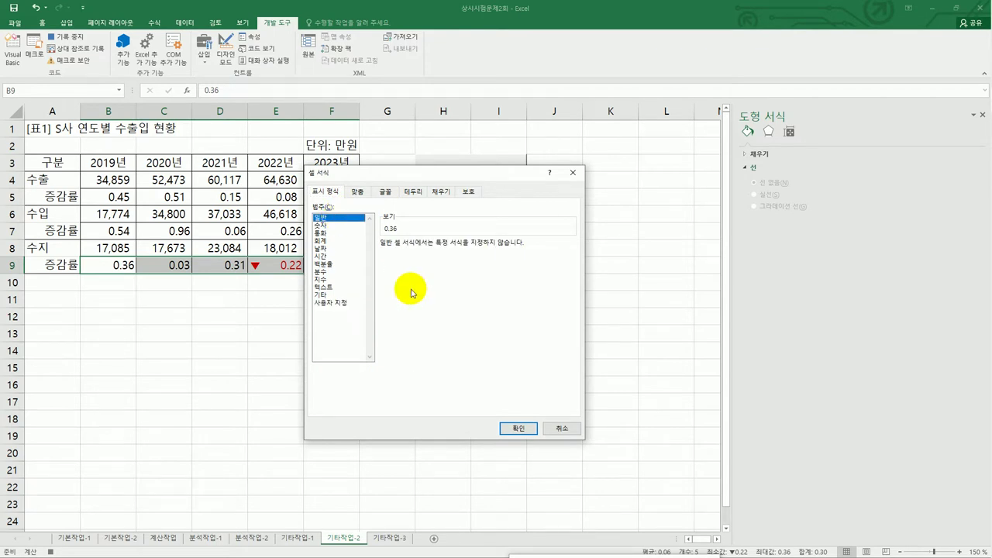
pyautogui.click(517, 428)
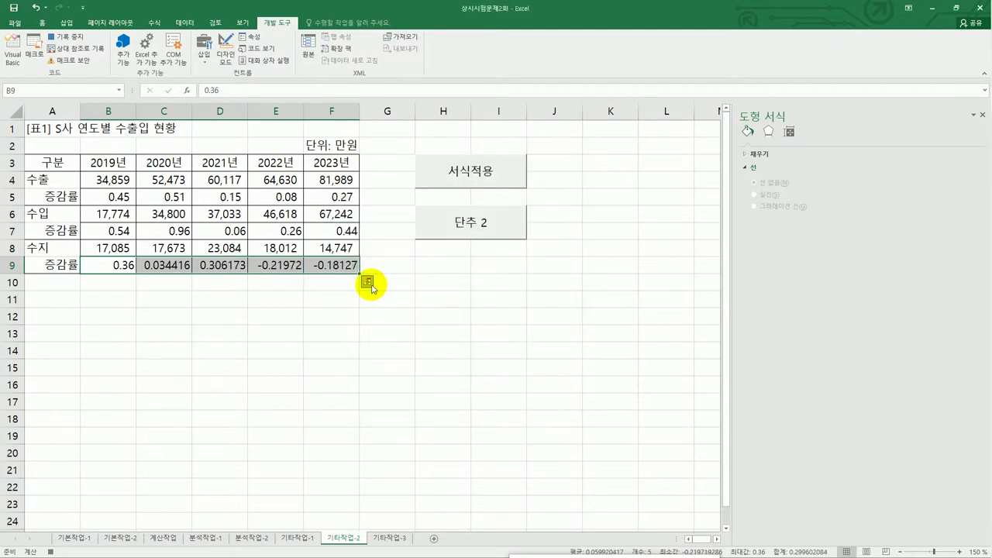
# Stop recording the macro and label the button at H6:I7 일반서식.
pyautogui.click(332, 266)
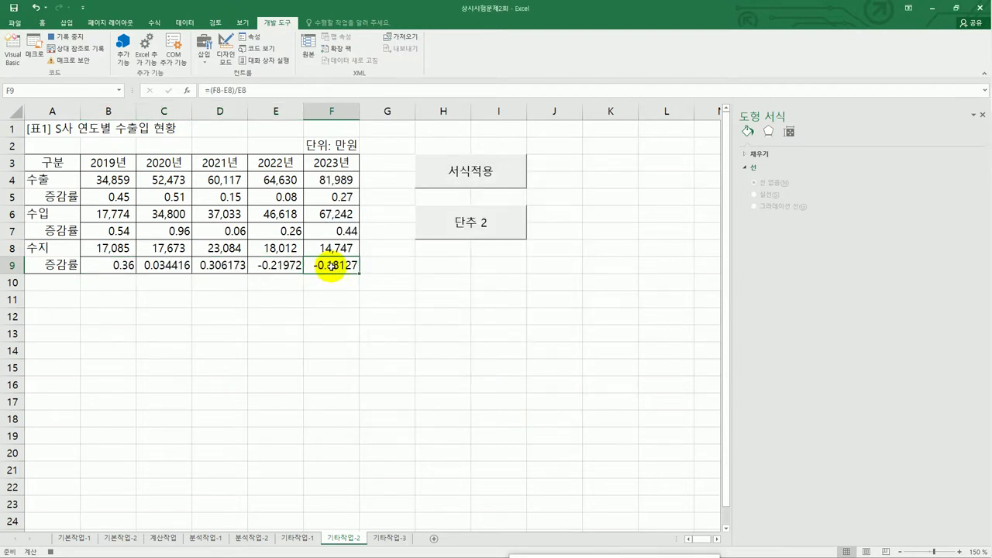
pyautogui.click(83, 39)
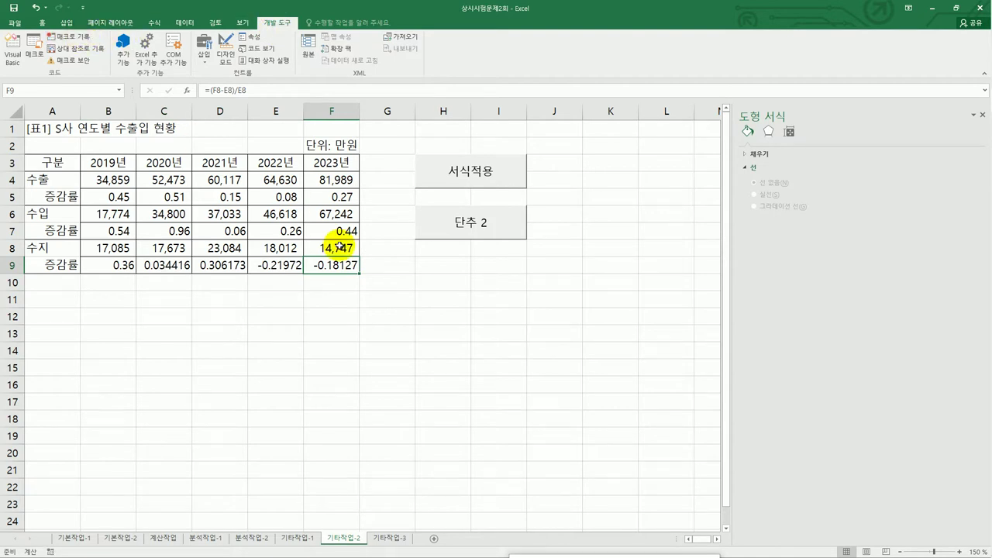
pyautogui.rightClick(469, 230)
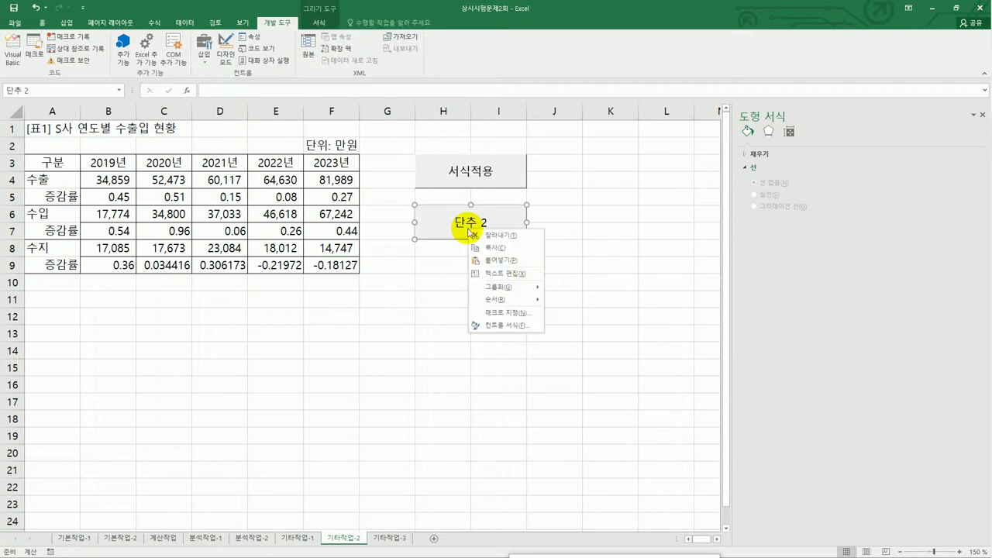
pyautogui.click(500, 273)
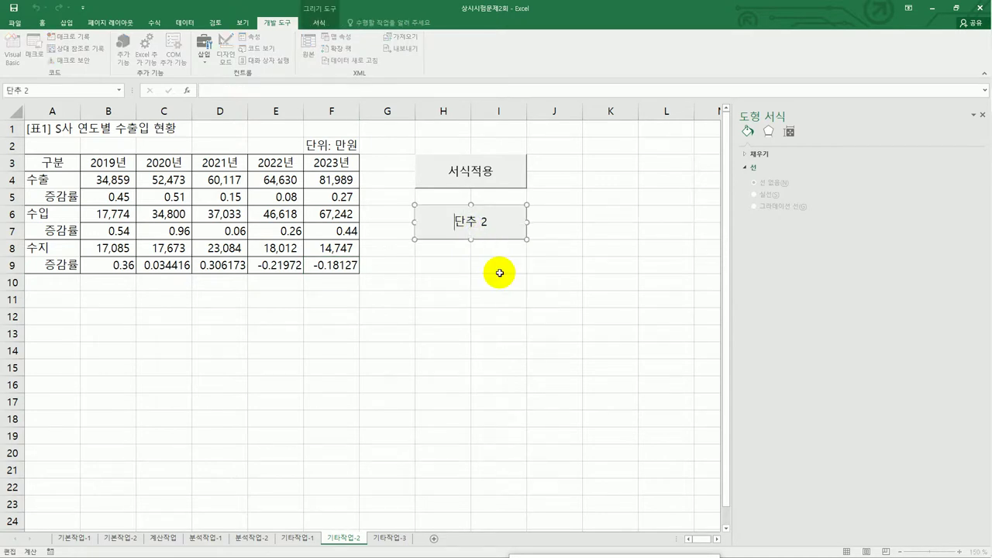
pyautogui.hotkey('ctrl', 'a')
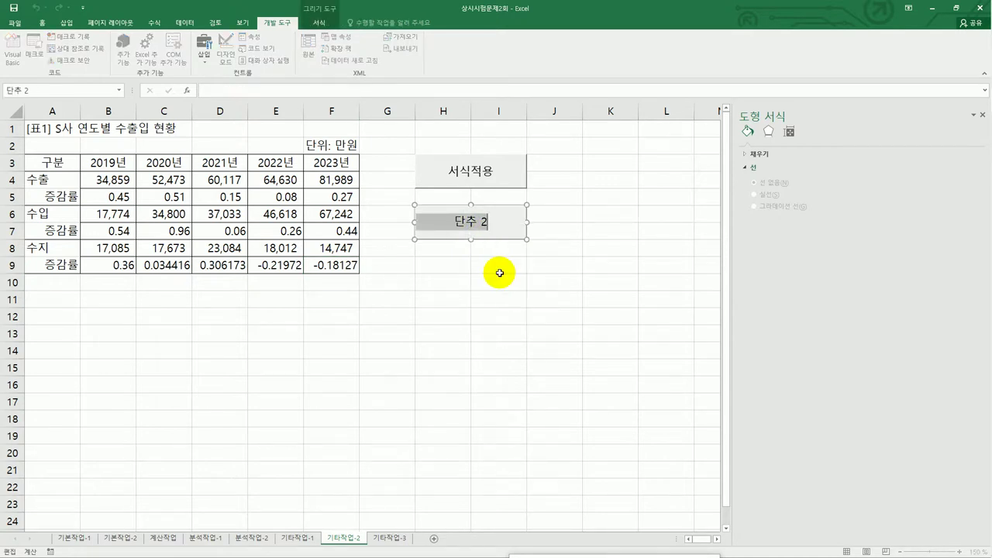
pyautogui.write('일반ㅅ거')
pyautogui.press('BackSpace')
pyautogui.press('BackSpace')
pyautogui.press('BackSpace')
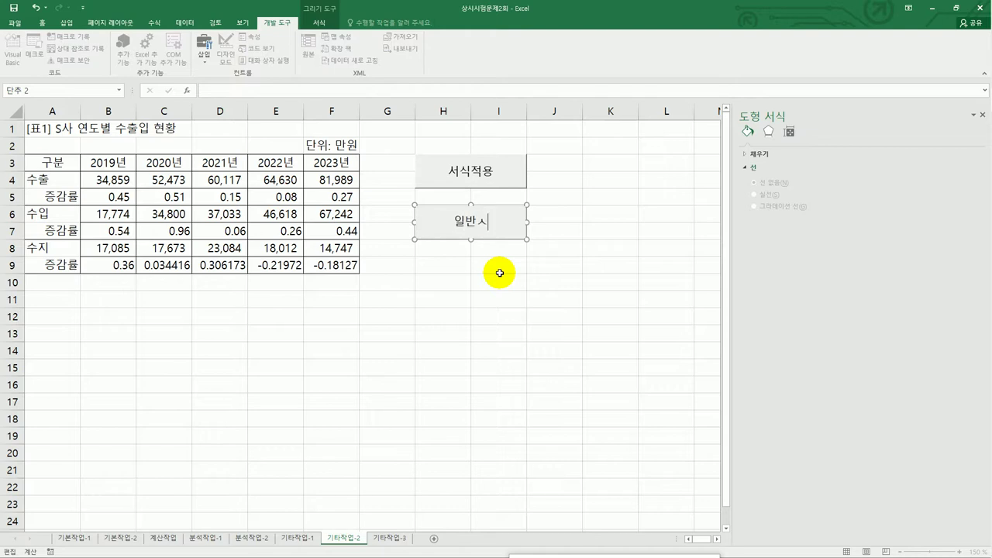
pyautogui.write('서식')
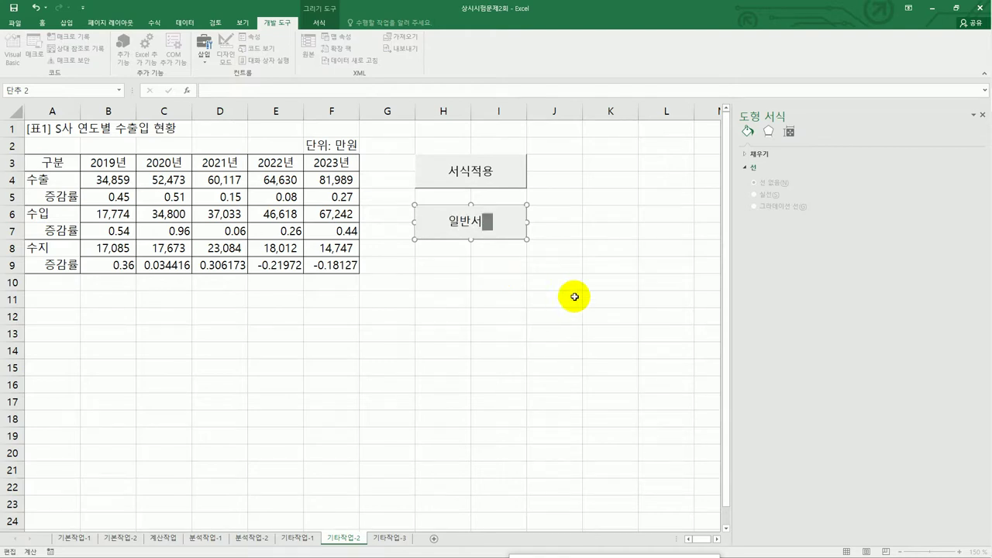
pyautogui.click(574, 297)
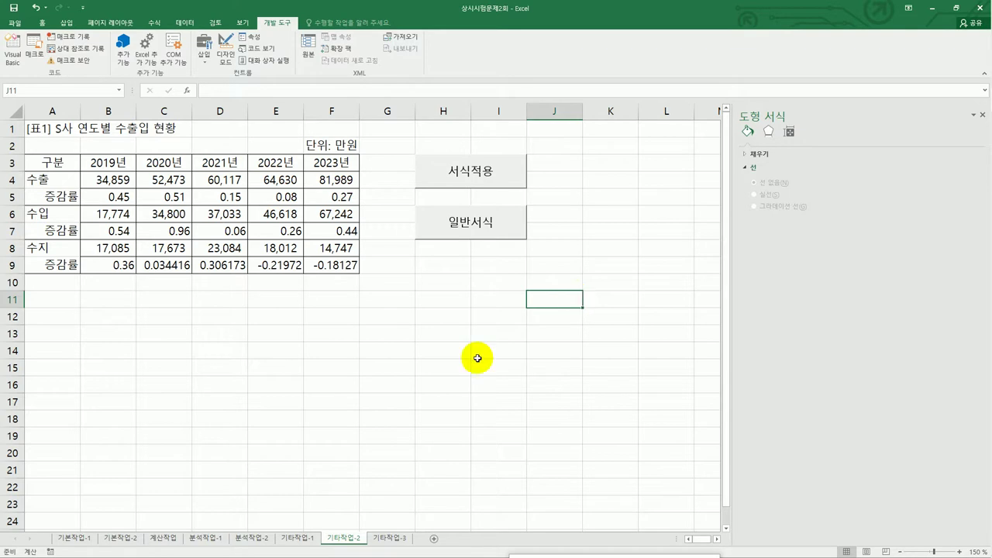
# On the 기타작업-3 sheet, turn on design mode and code the 등록 button's Click event with 전기료등록.Show.
pyautogui.click(390, 538)
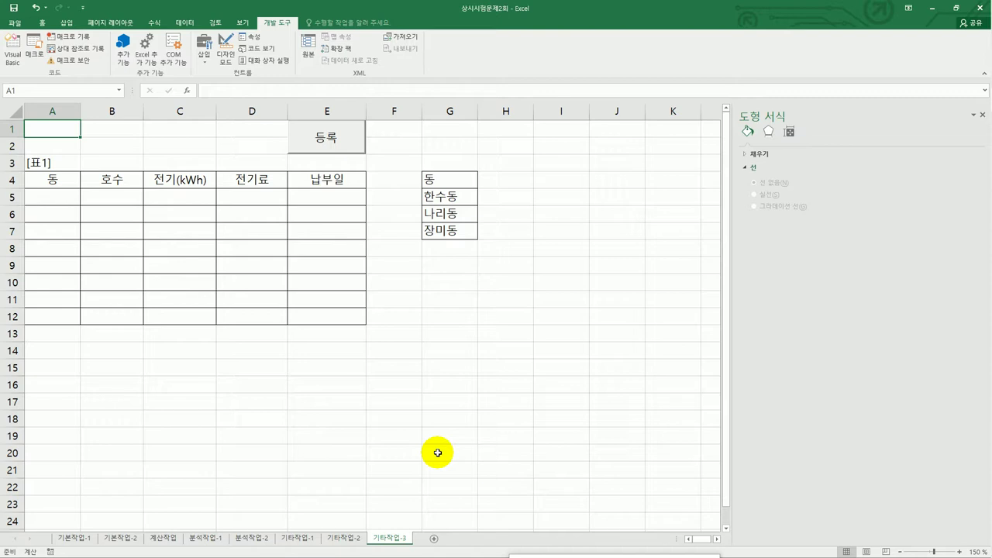
pyautogui.click(230, 62)
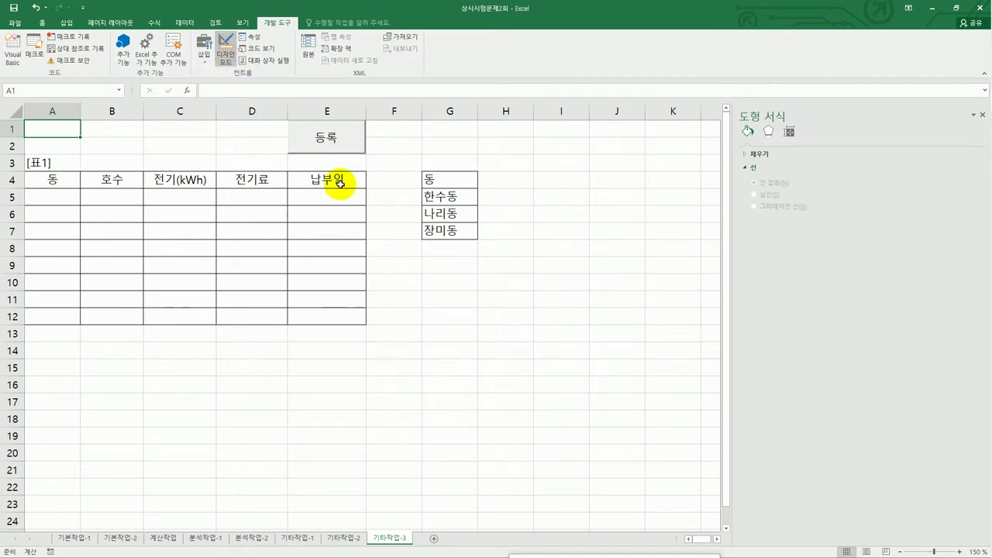
pyautogui.click(343, 155)
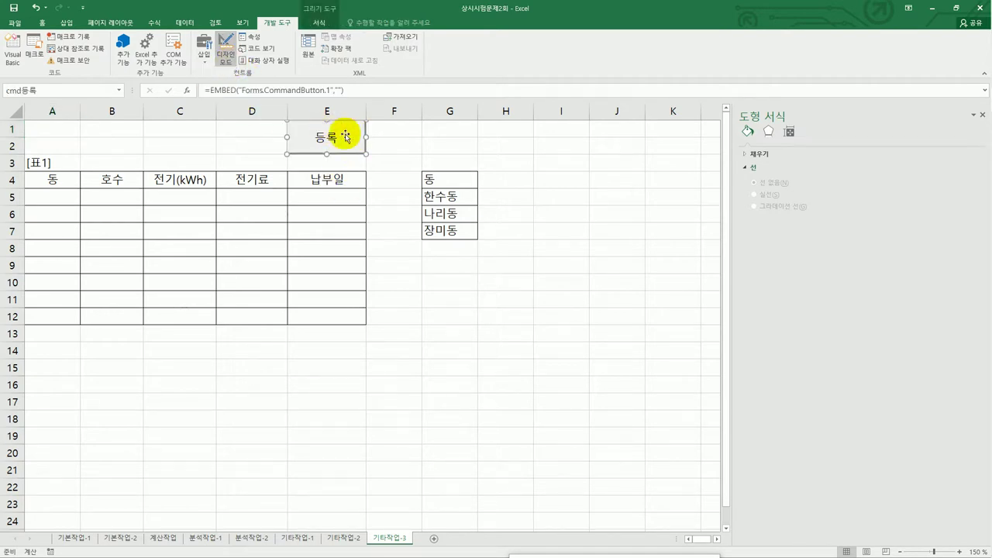
pyautogui.doubleClick(344, 147)
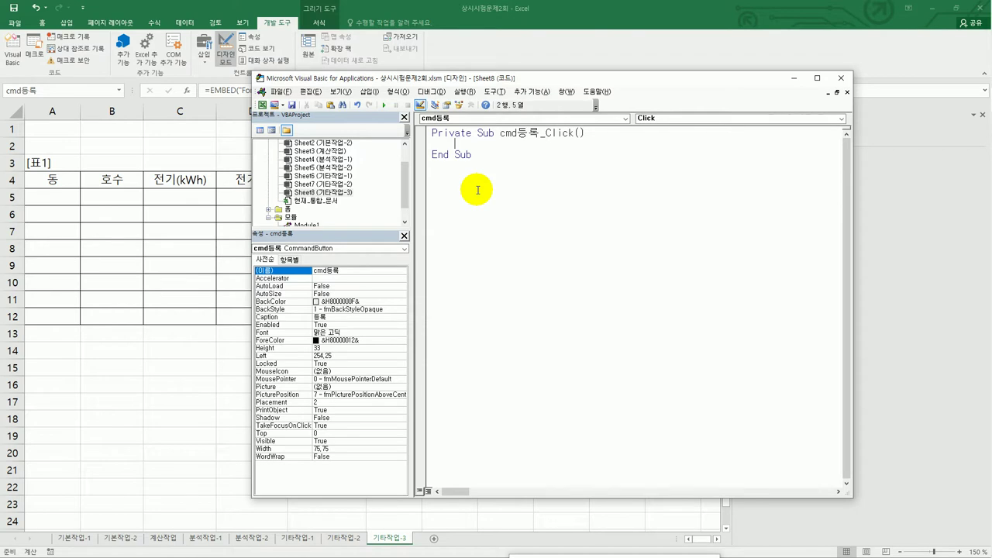
pyautogui.write('전기료등록.')
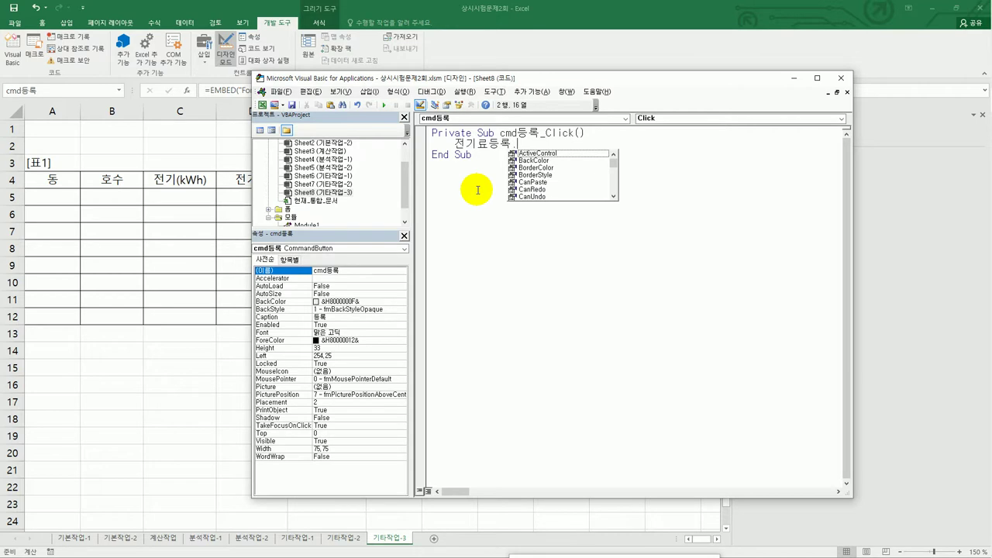
pyautogui.write('sh')
pyautogui.press('Tab')
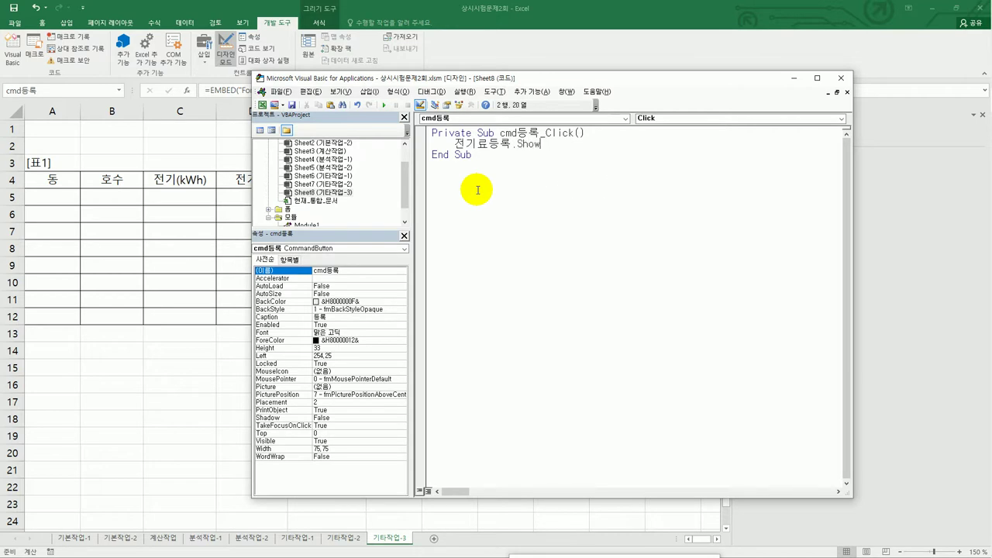
pyautogui.click(477, 190)
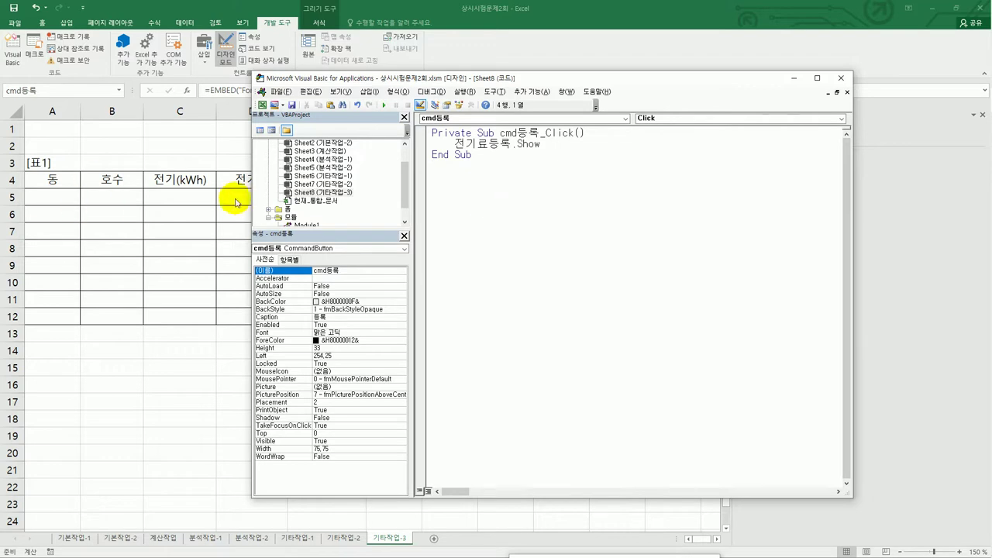
# Open the code of the 전기료등록 form and add a UserForm Initialize event procedure.
pyautogui.click(289, 209)
pyautogui.doubleClick(289, 208)
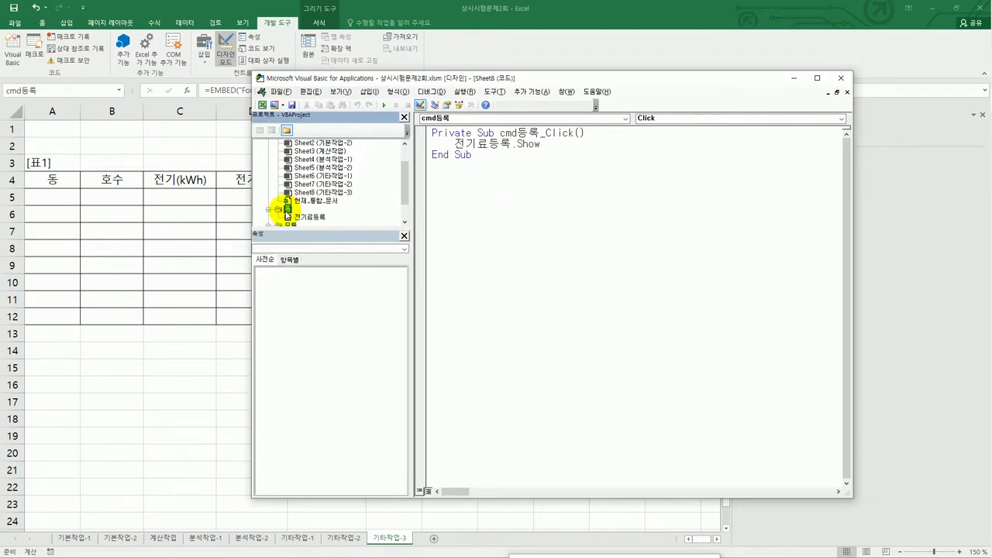
pyautogui.click(309, 218)
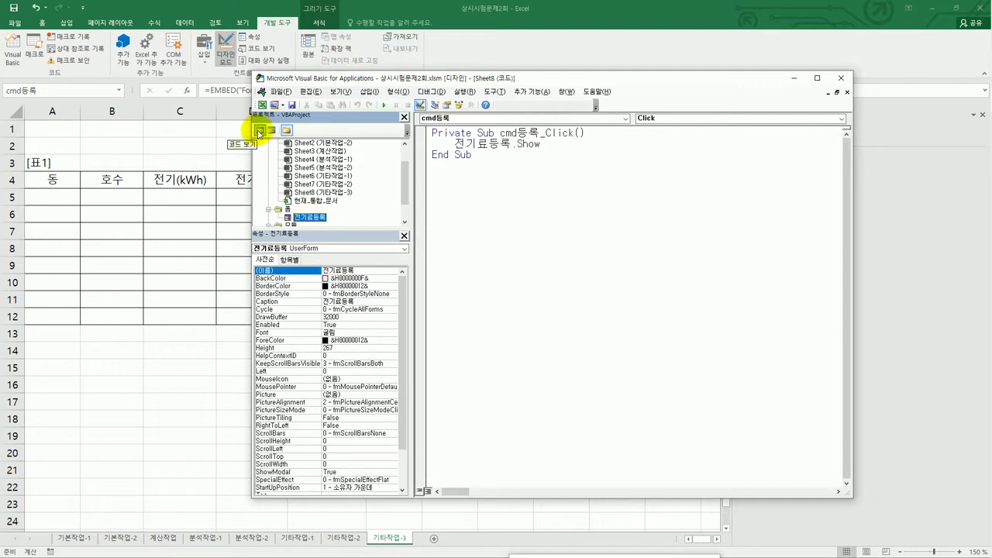
pyautogui.click(260, 132)
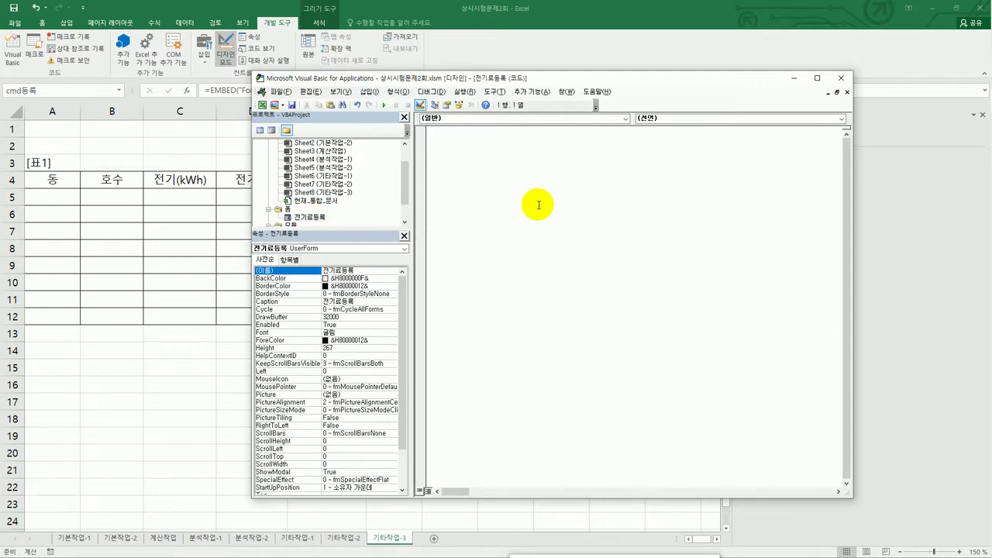
pyautogui.click(514, 119)
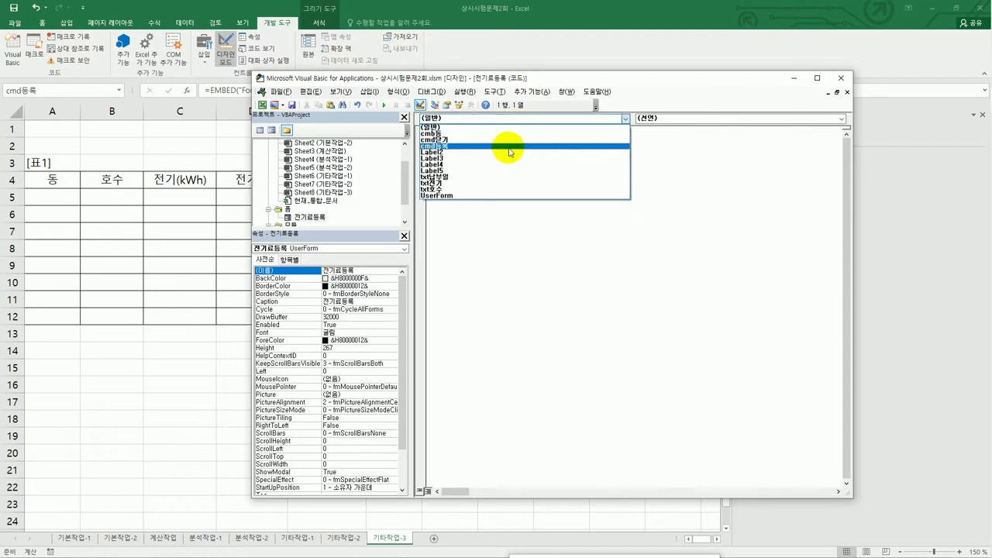
pyautogui.click(494, 196)
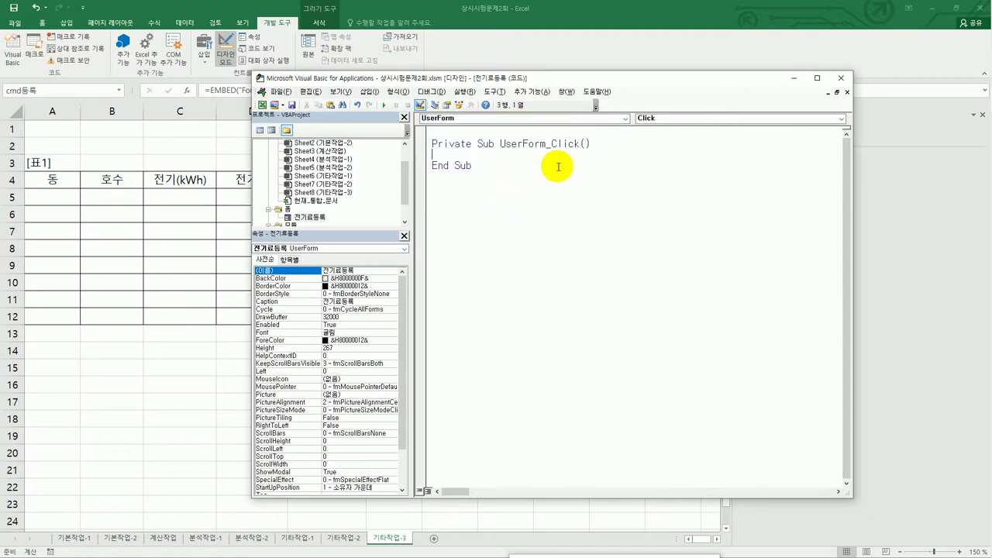
pyautogui.click(675, 120)
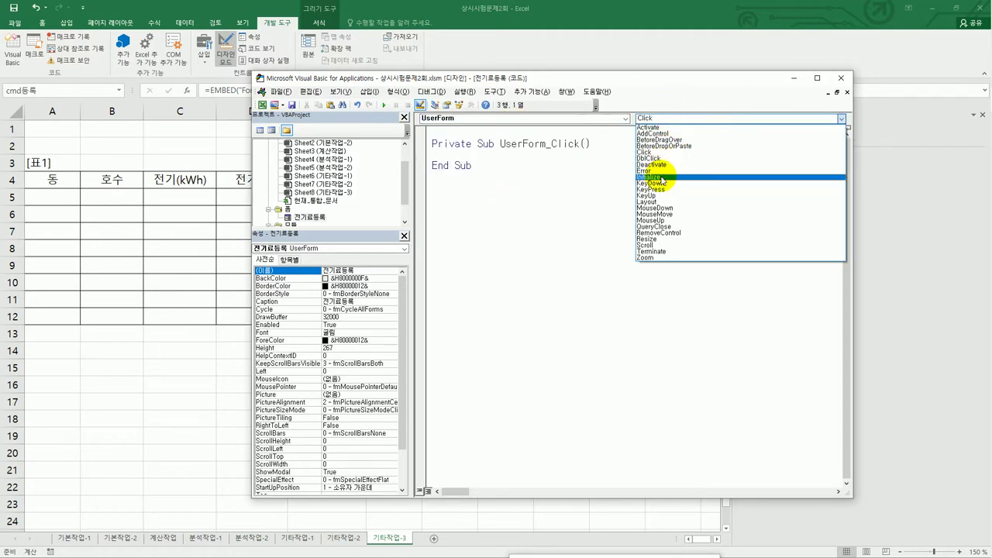
pyautogui.click(662, 174)
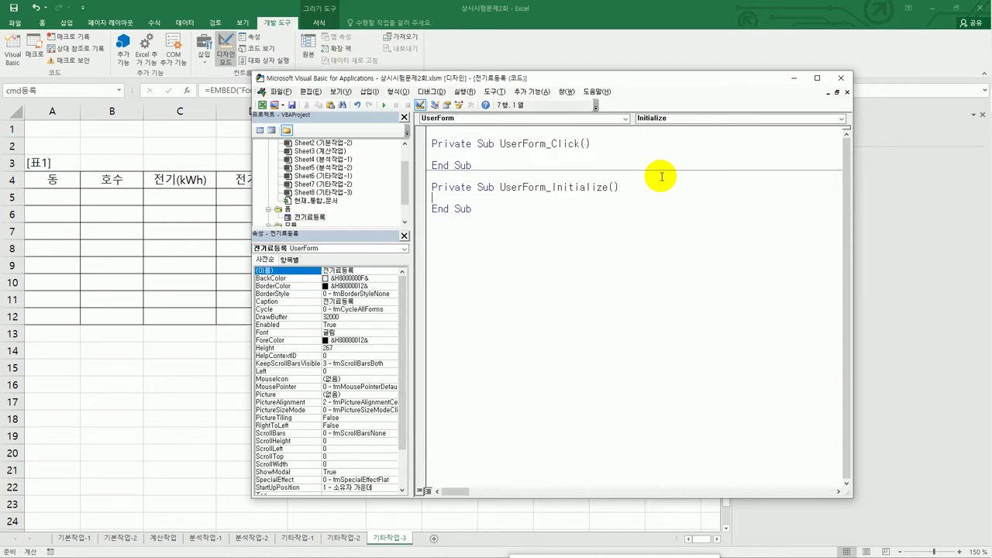
# In the Initialize procedure, set txt납부일 = Date and cmb동.RowSource = "G5:G7".
pyautogui.press('Tab')
pyautogui.write('txt납부일')
pyautogui.write('= date')
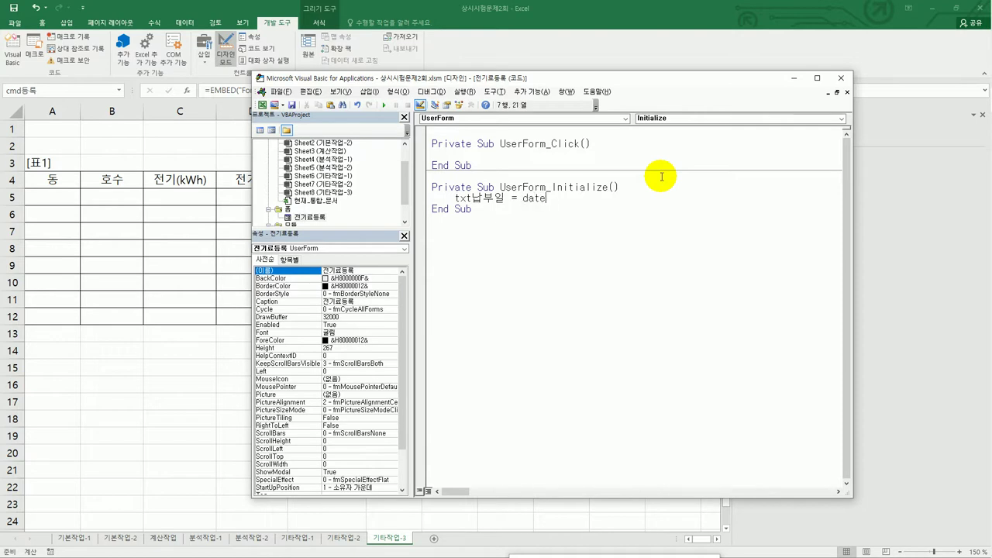
pyautogui.press('Return')
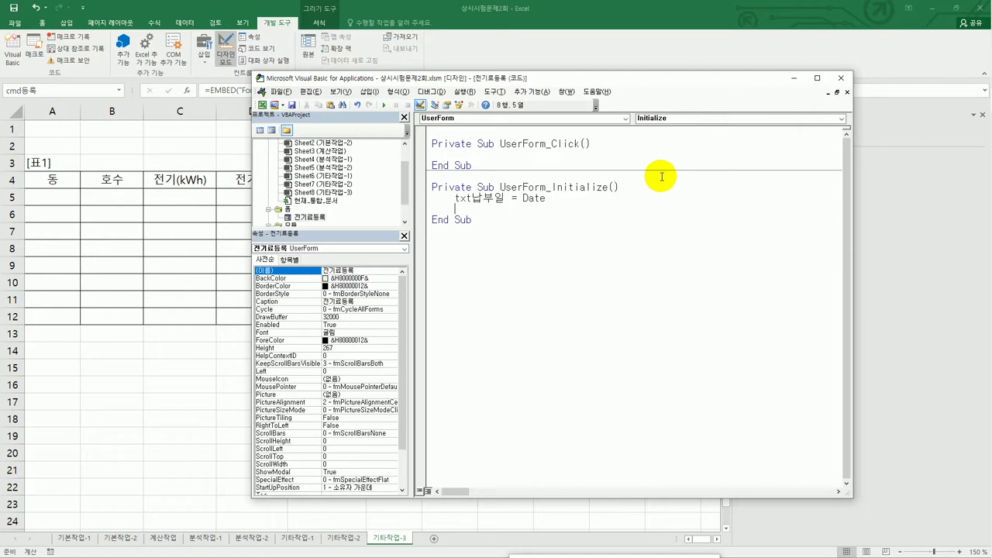
pyautogui.write('cmb동.r')
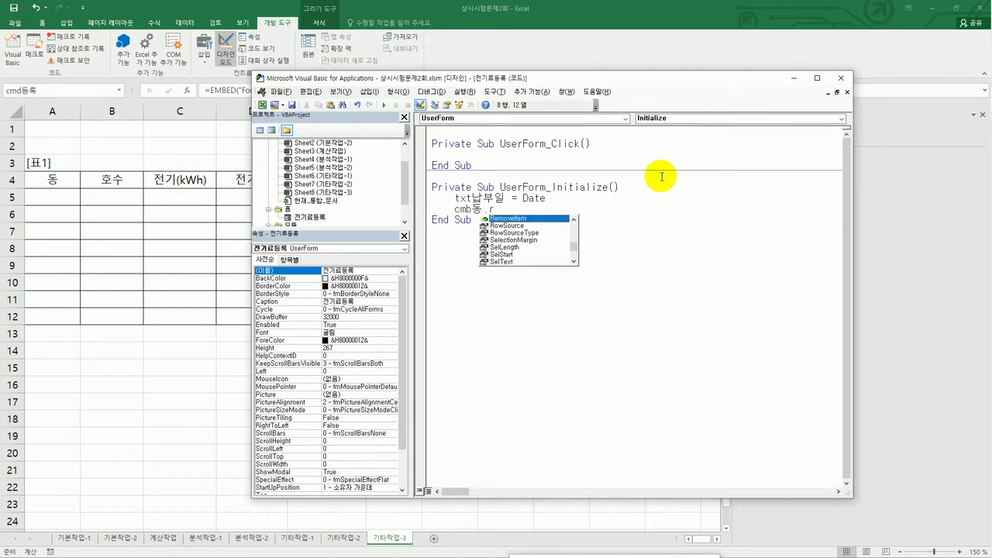
pyautogui.write('owSource = ')
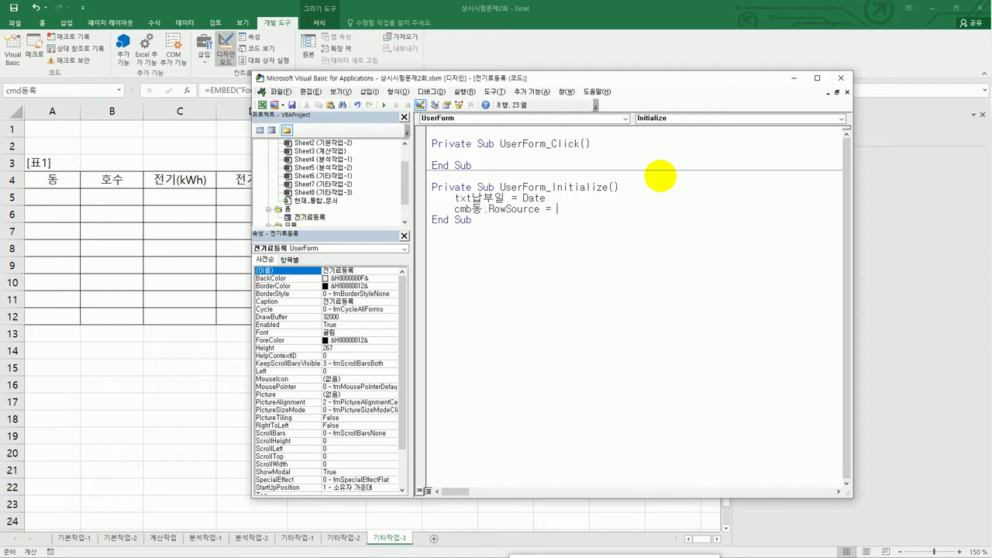
pyautogui.write('"G5:G7"')
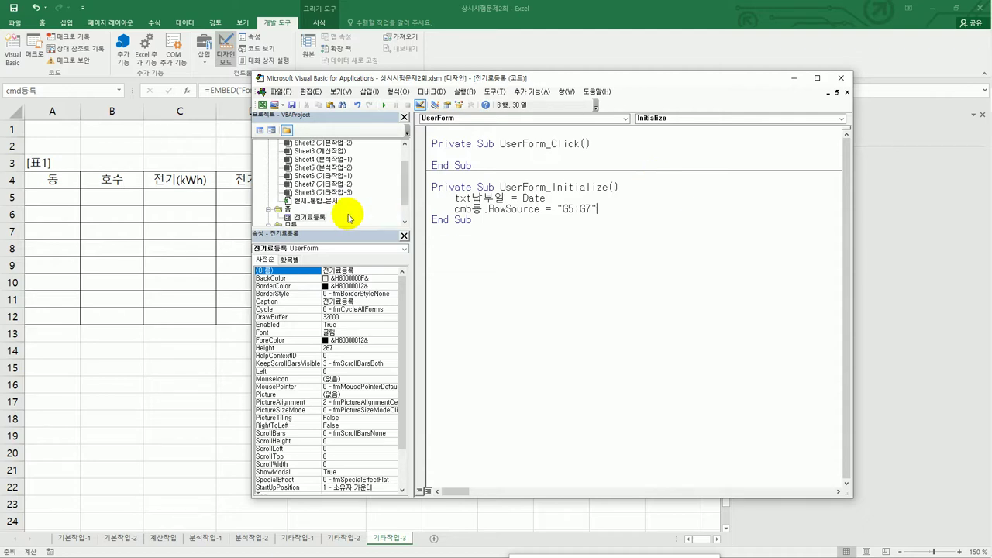
# Check the control names on the 전기료등록 form and add a Click event procedure for its 닫기 button.
pyautogui.doubleClick(302, 218)
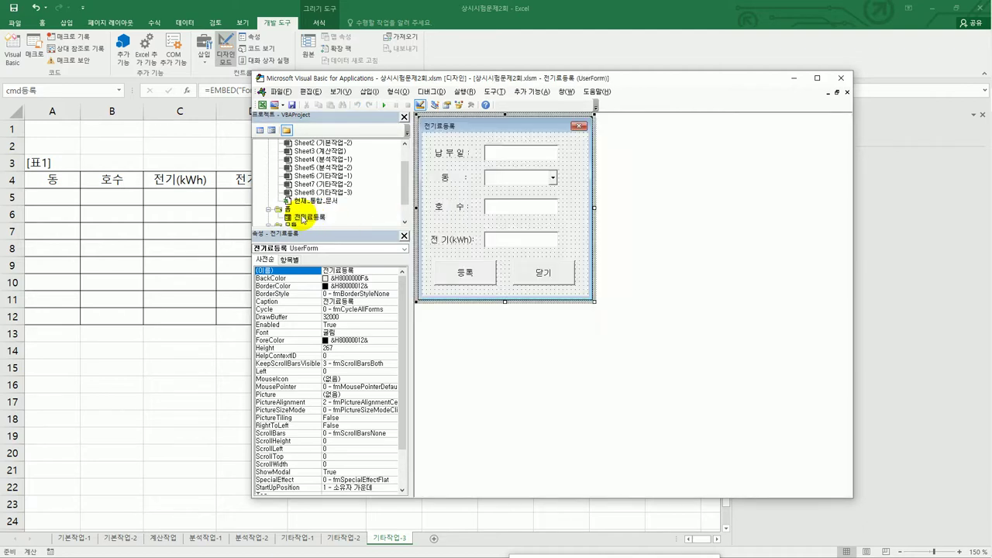
pyautogui.click(519, 158)
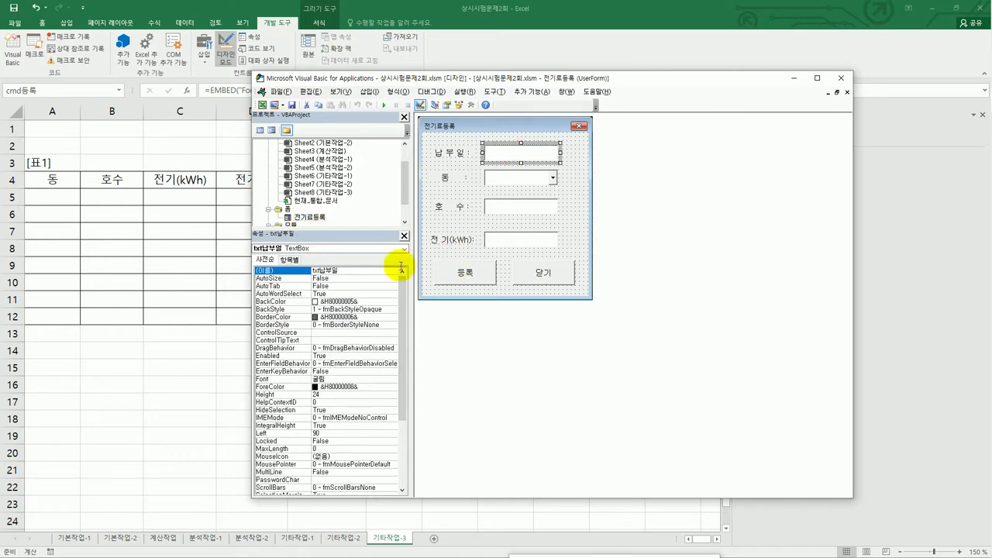
pyautogui.click(504, 183)
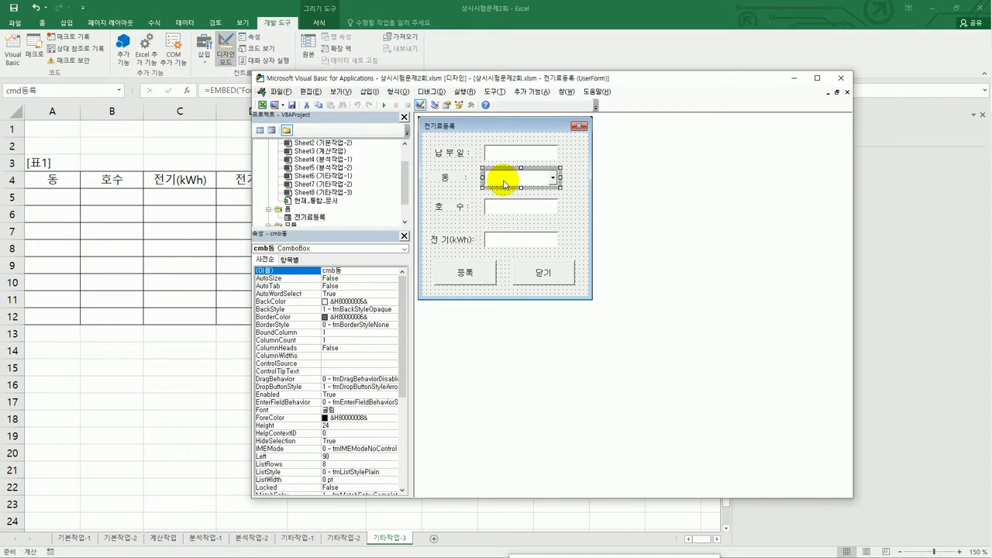
pyautogui.click(504, 208)
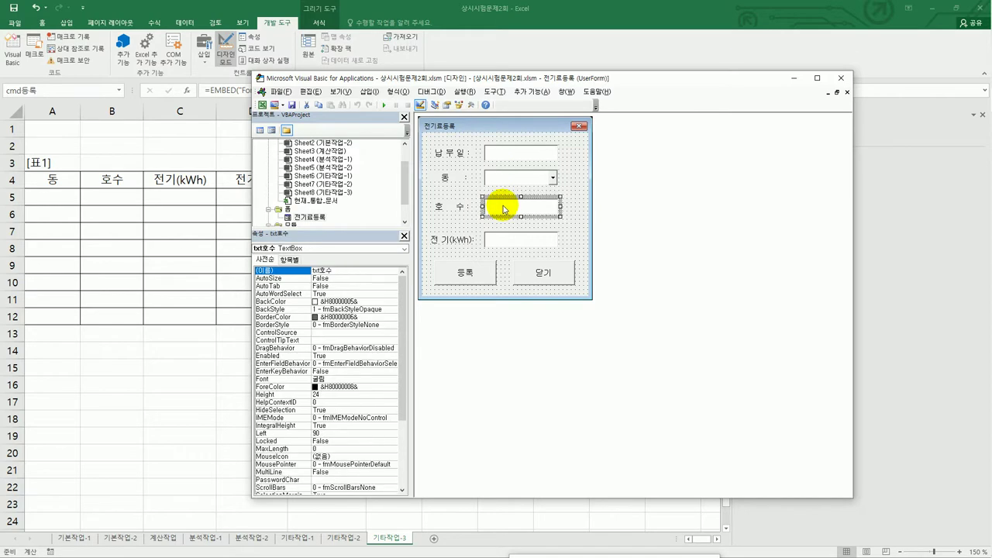
pyautogui.click(507, 241)
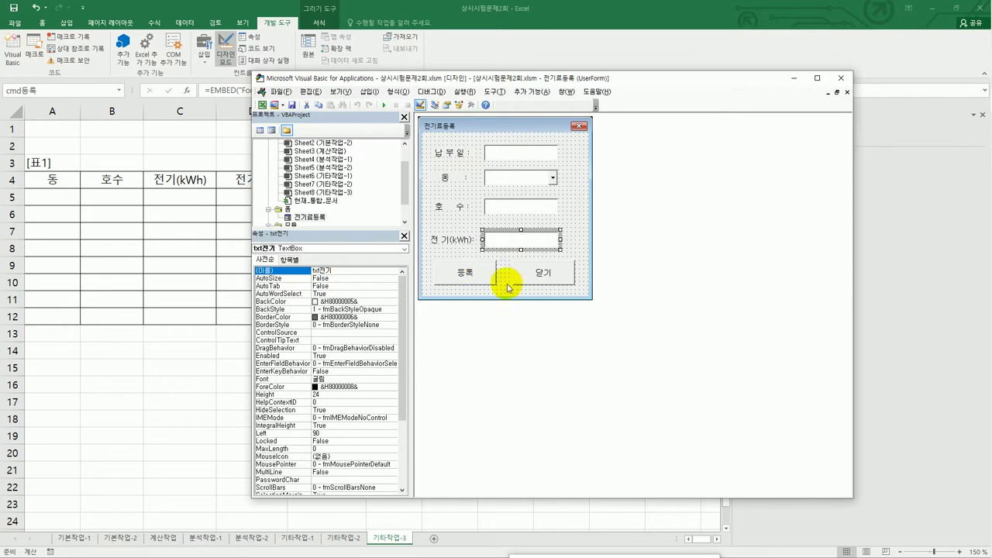
pyautogui.click(530, 280)
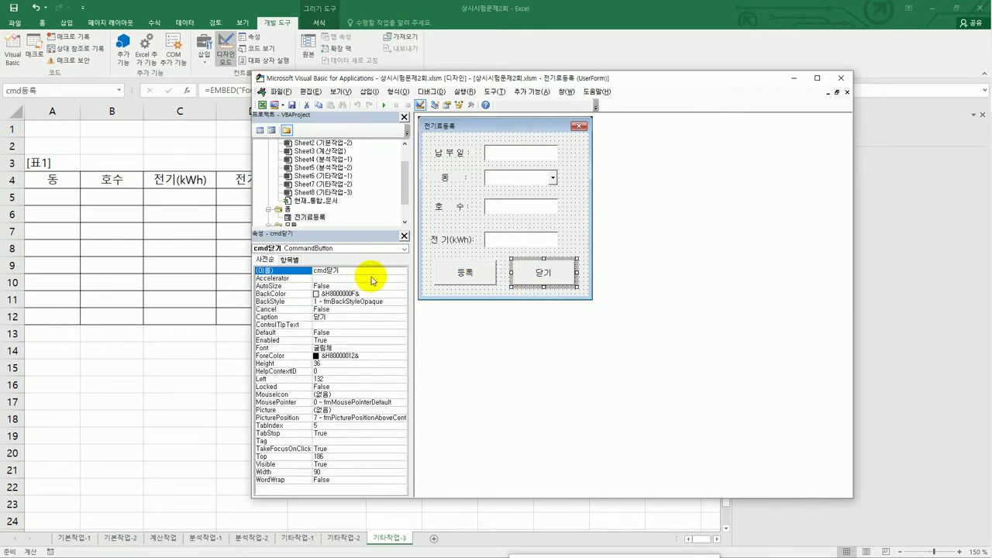
pyautogui.doubleClick(559, 276)
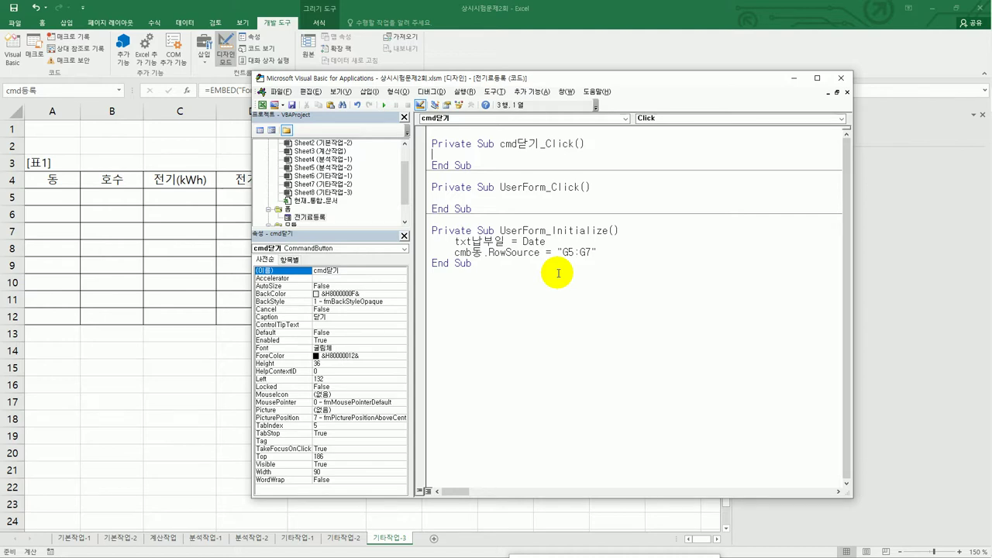
# In cmd닫기_Click, start a MsgBox statement whose prompt is now joined with " 폼을 종료합니다".
pyautogui.press('Tab')
pyautogui.write('msgbox ')
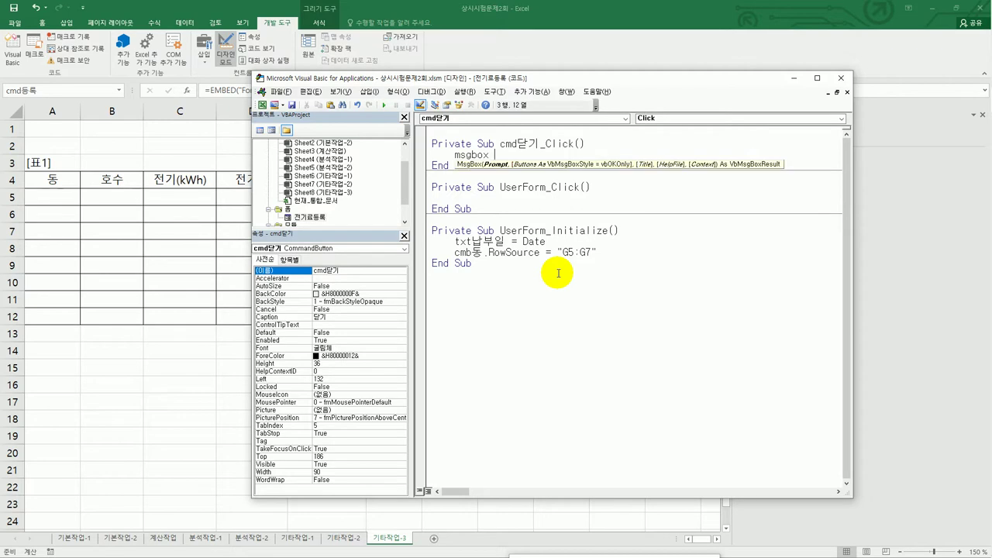
pyautogui.write('now')
pyautogui.write(' & ')
pyautogui.write('"')
pyautogui.write(' 포')
pyautogui.write('ㅁ을 ㅈ')
pyautogui.write('ㅗㅇ료합니다')
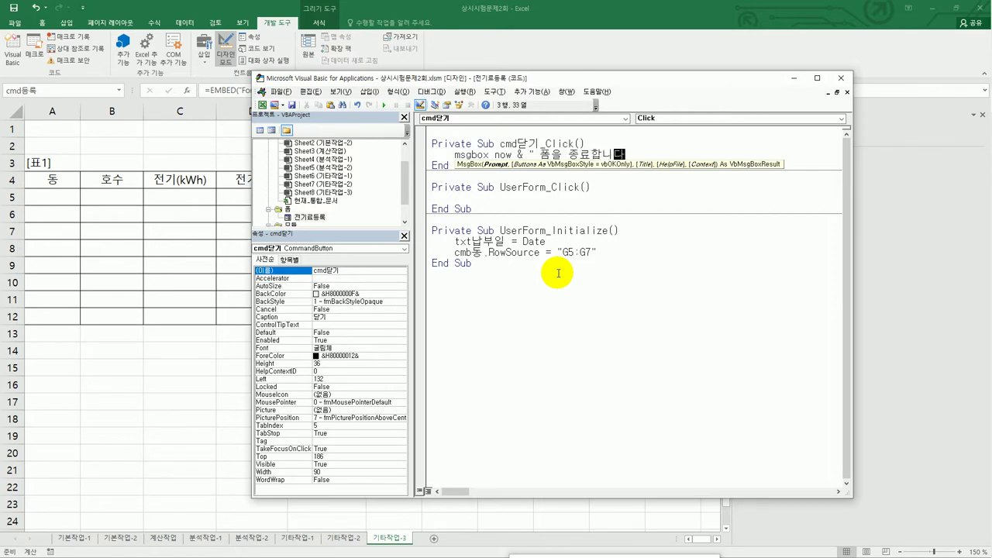
# End the message text with a period and complete the MsgBox with the vbOKOnly button style and the title "폼 종료".
pyautogui.write('.",')
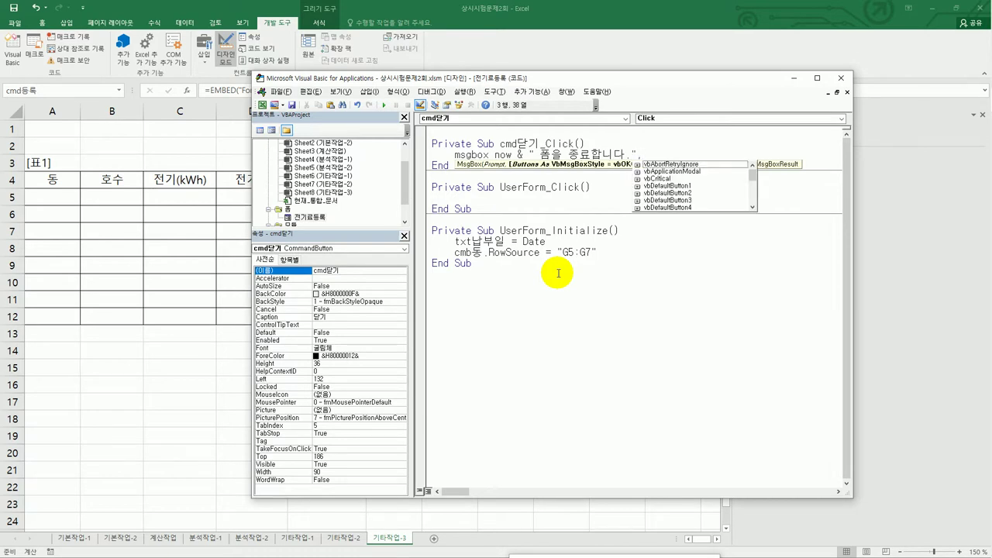
pyautogui.write('vbo')
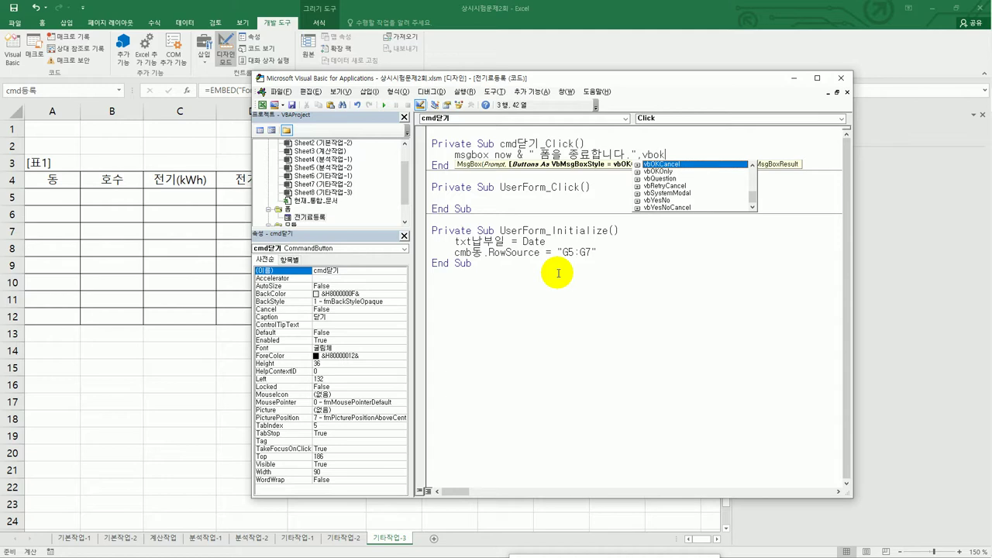
pyautogui.write('k')
pyautogui.press('Tab')
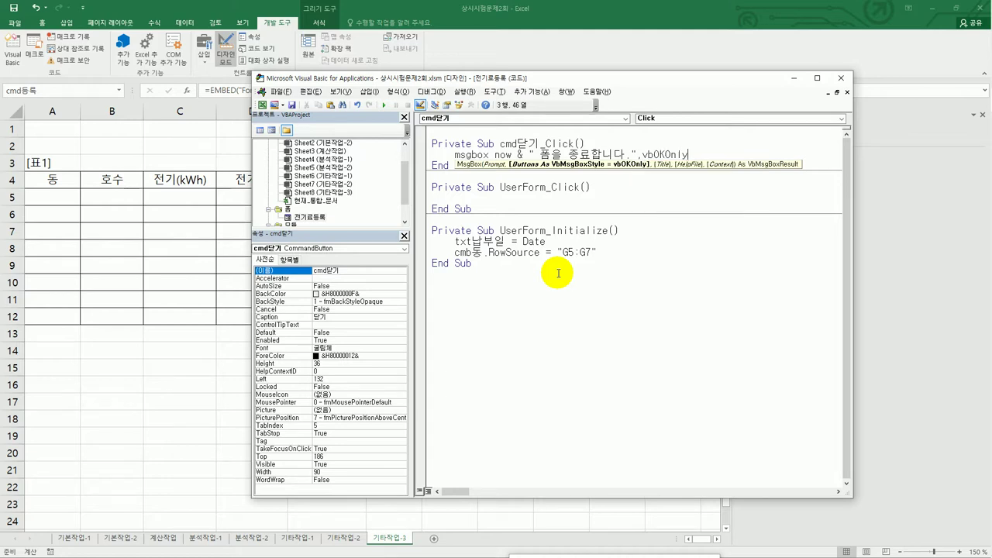
pyautogui.write(', ')
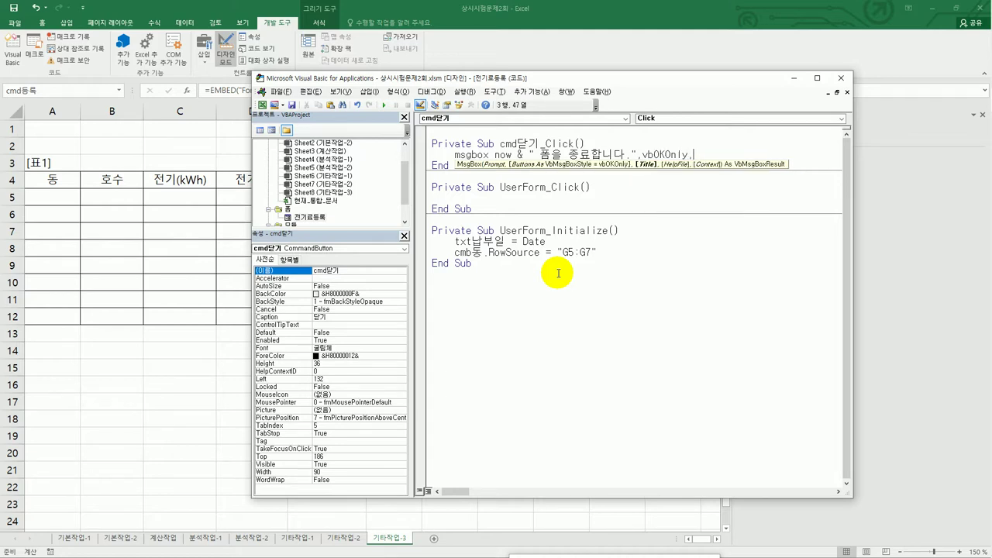
pyautogui.write('"폼 종료"')
pyautogui.press('Return')
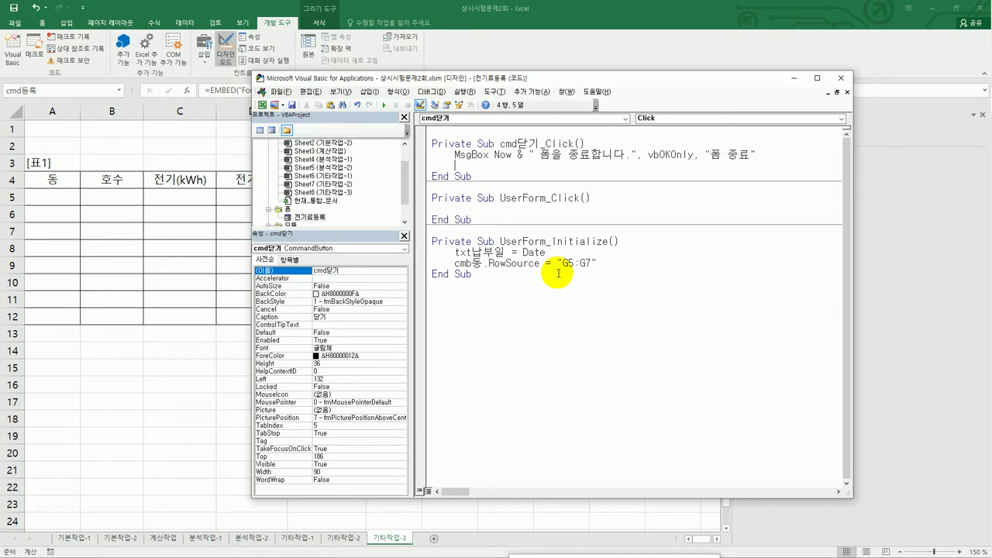
# Add an Unload Me statement after the MsgBox line in cmd닫기_Click.
pyautogui.write('unload me')
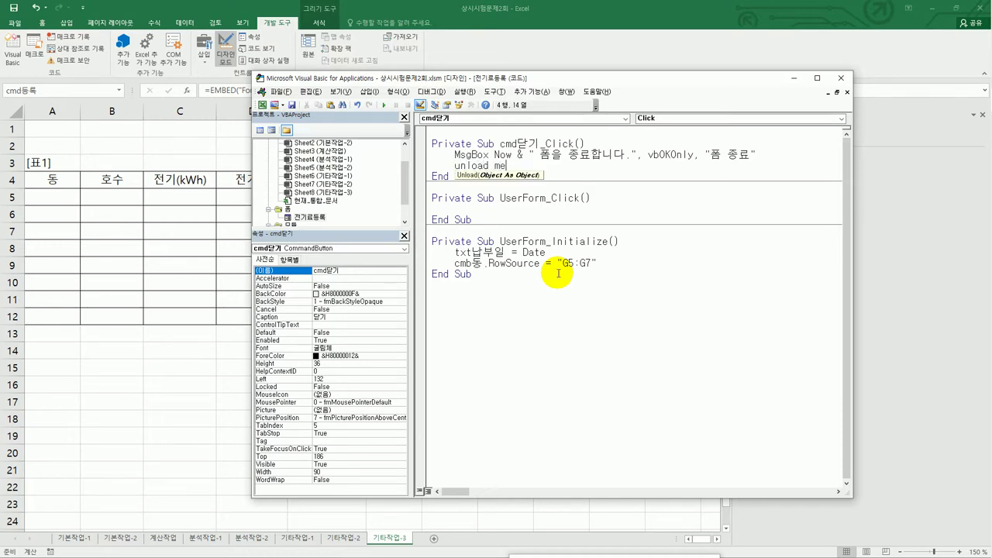
pyautogui.press('Down')
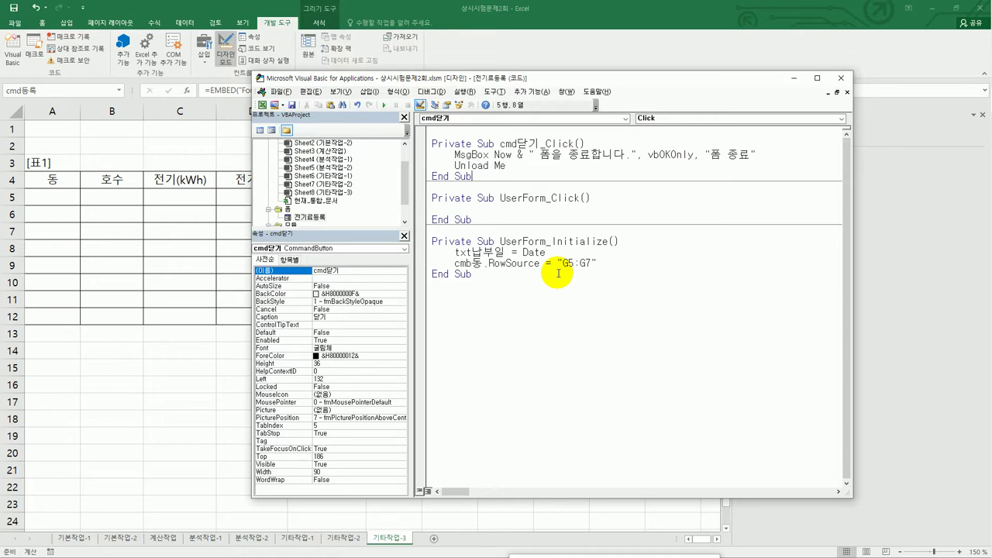
pyautogui.click(551, 285)
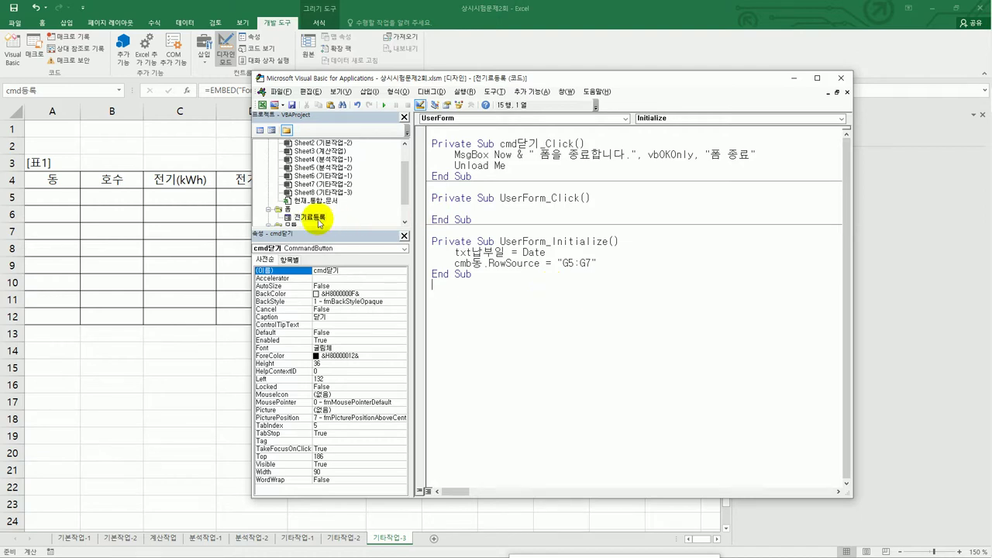
# Match the 전기료등록 form's input controls to the 표1 columns and add a Click event procedure for the form's 등록 button.
pyautogui.doubleClick(318, 220)
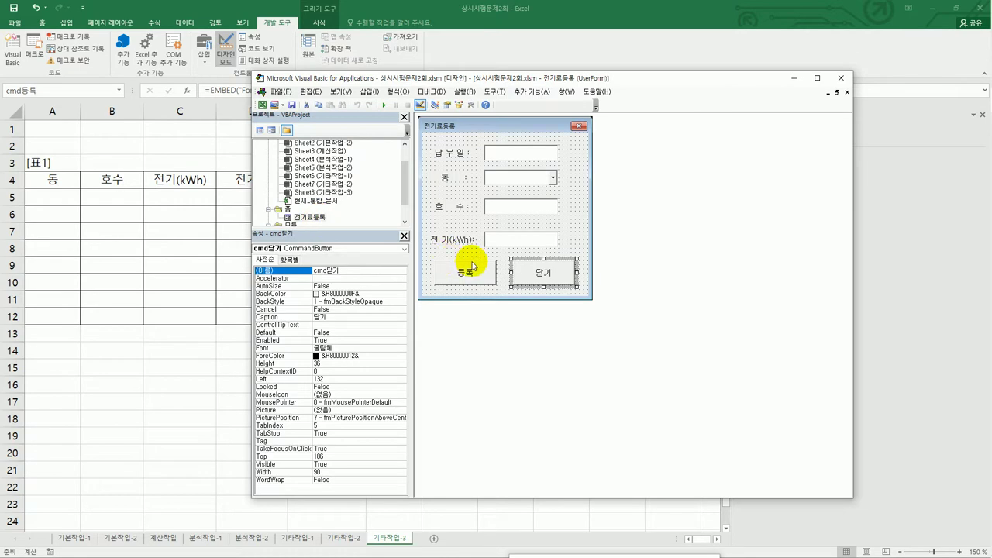
pyautogui.click(471, 266)
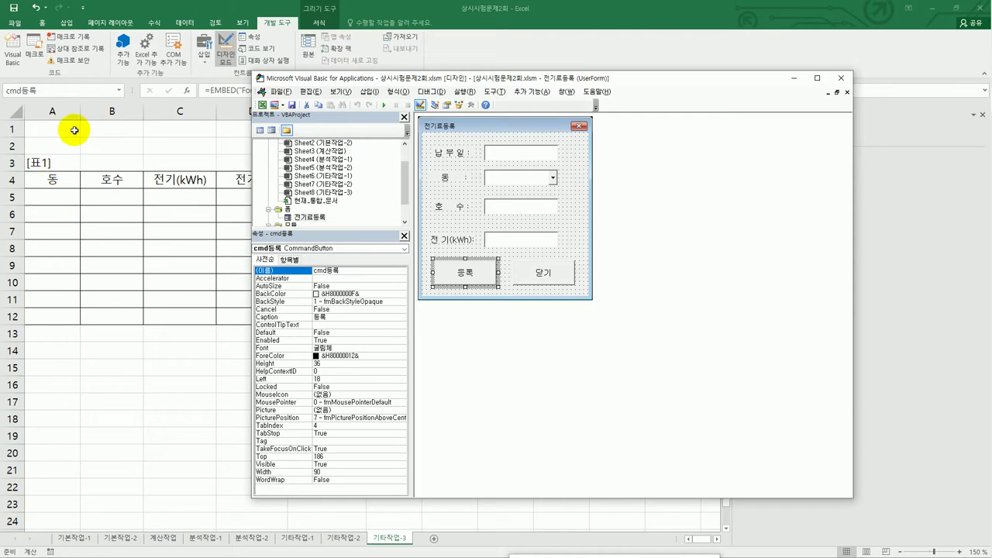
pyautogui.click(46, 199)
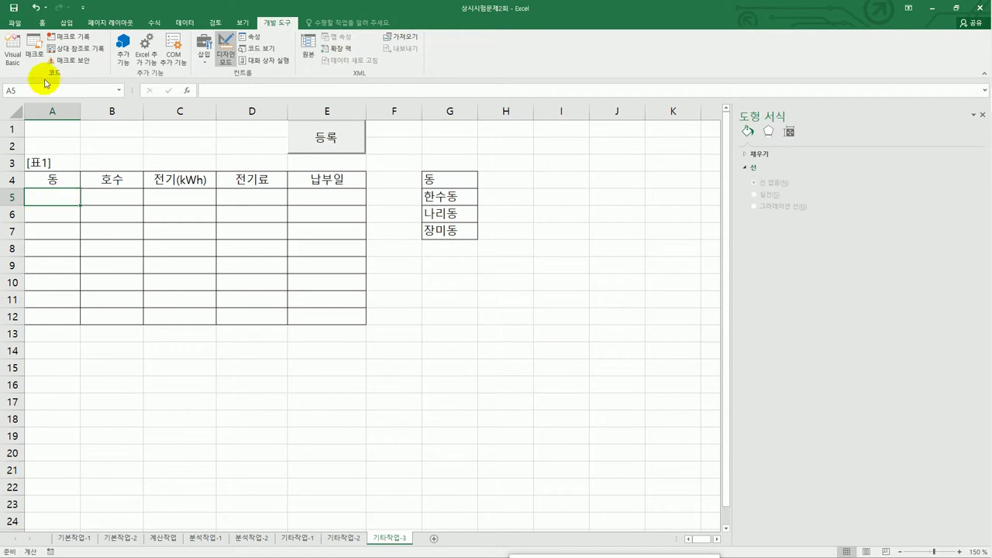
pyautogui.click(12, 53)
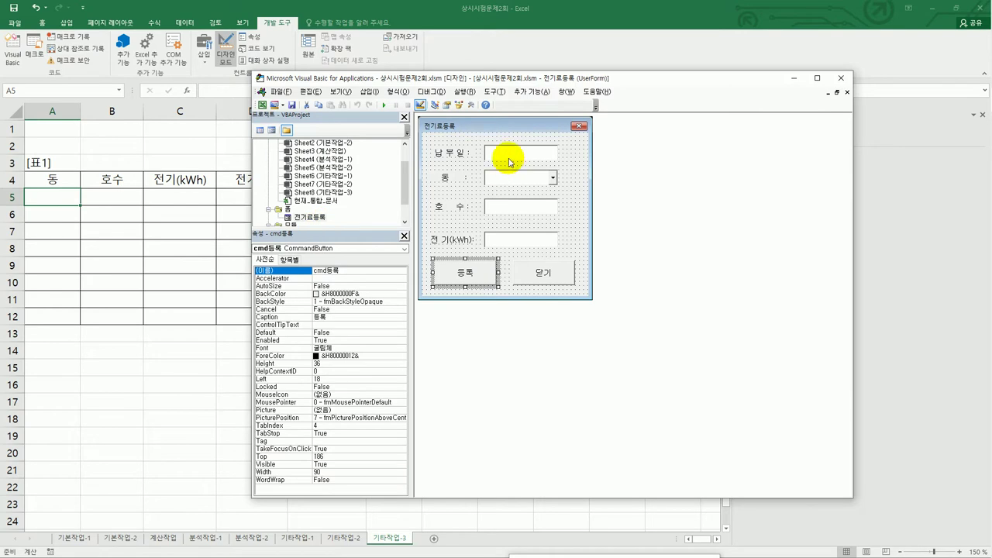
pyautogui.click(506, 186)
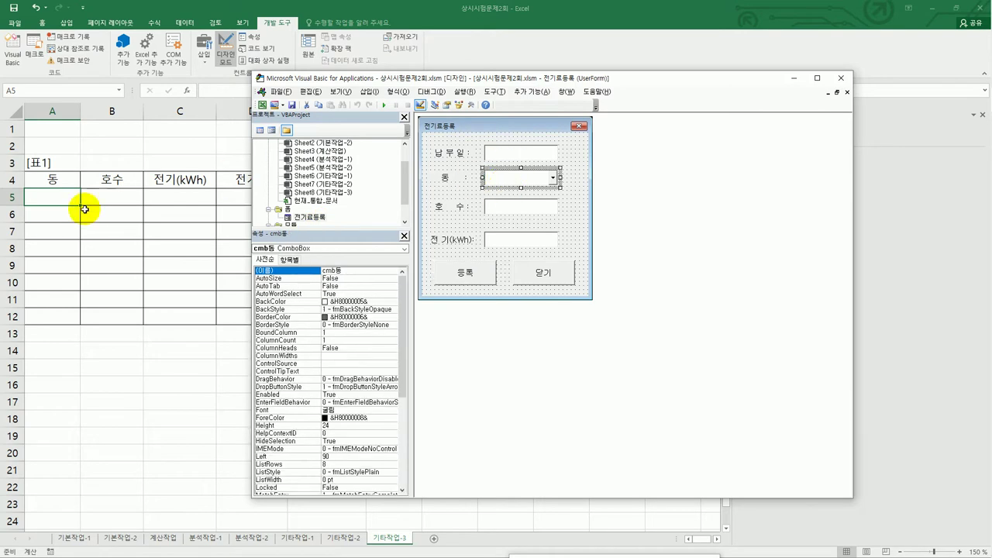
pyautogui.click(500, 210)
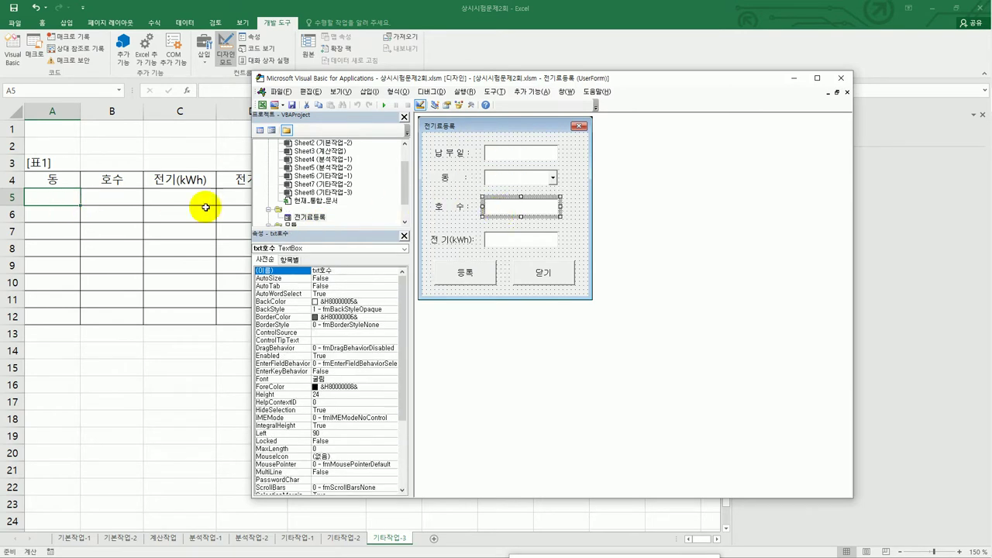
pyautogui.click(521, 239)
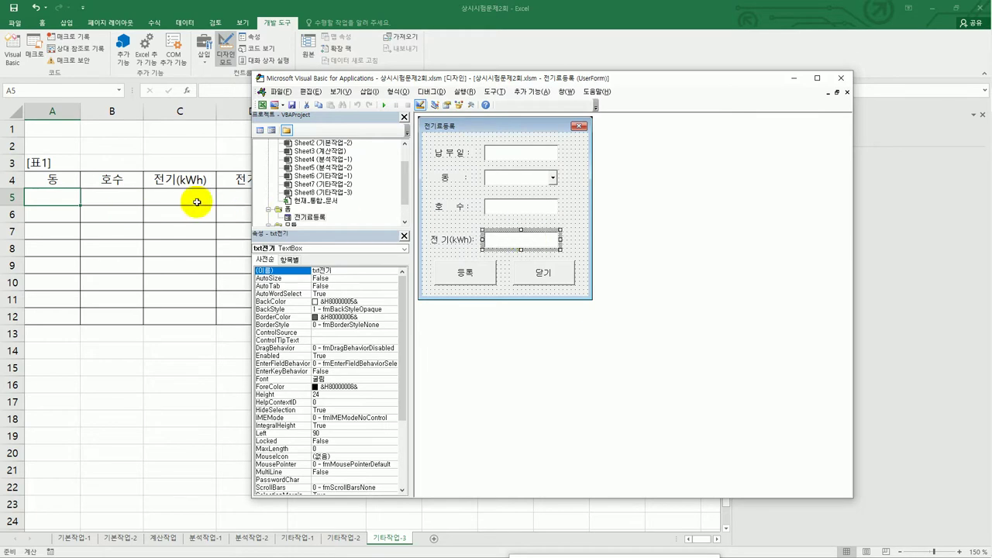
pyautogui.moveTo(375, 79); pyautogui.dragTo(468, 61)
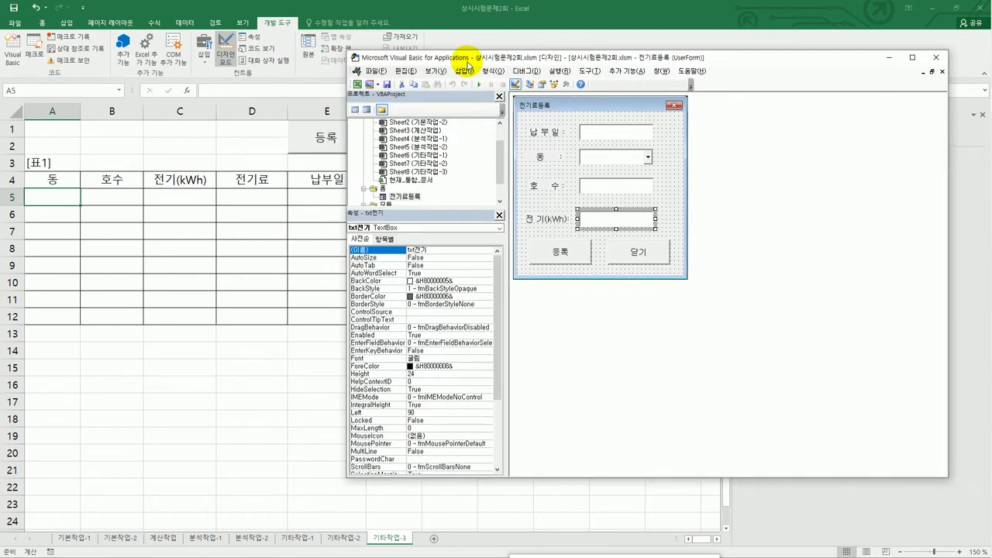
pyautogui.click(594, 132)
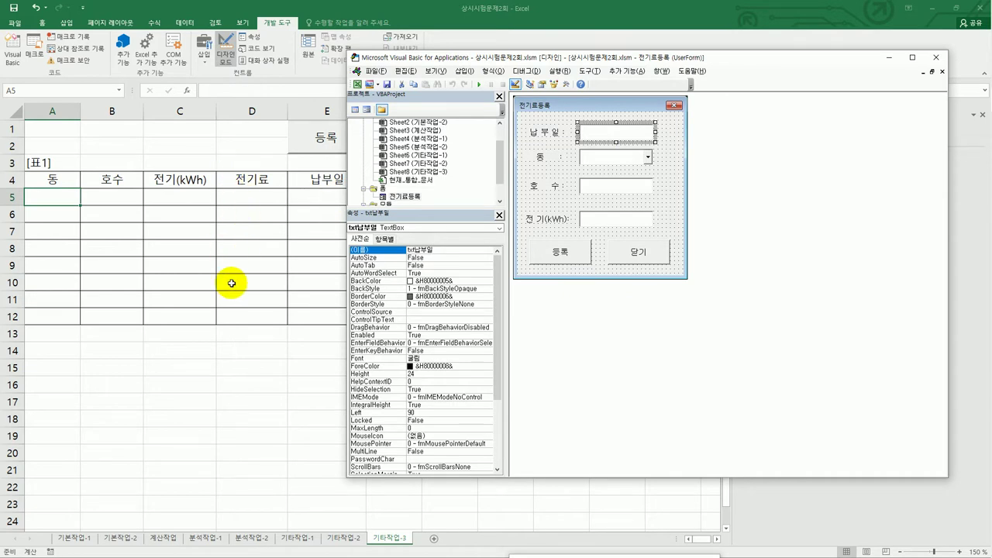
pyautogui.moveTo(469, 56); pyautogui.dragTo(327, 45)
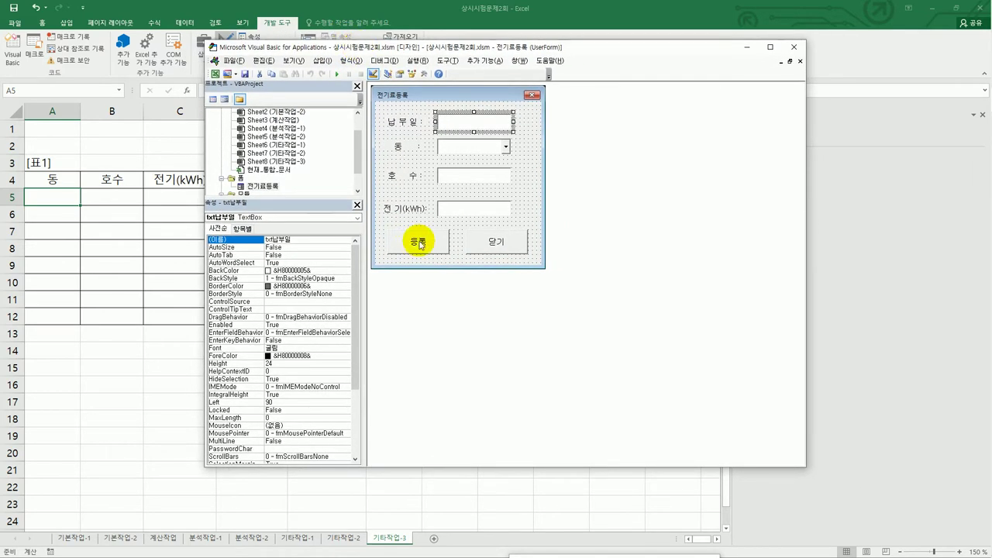
pyautogui.doubleClick(419, 242)
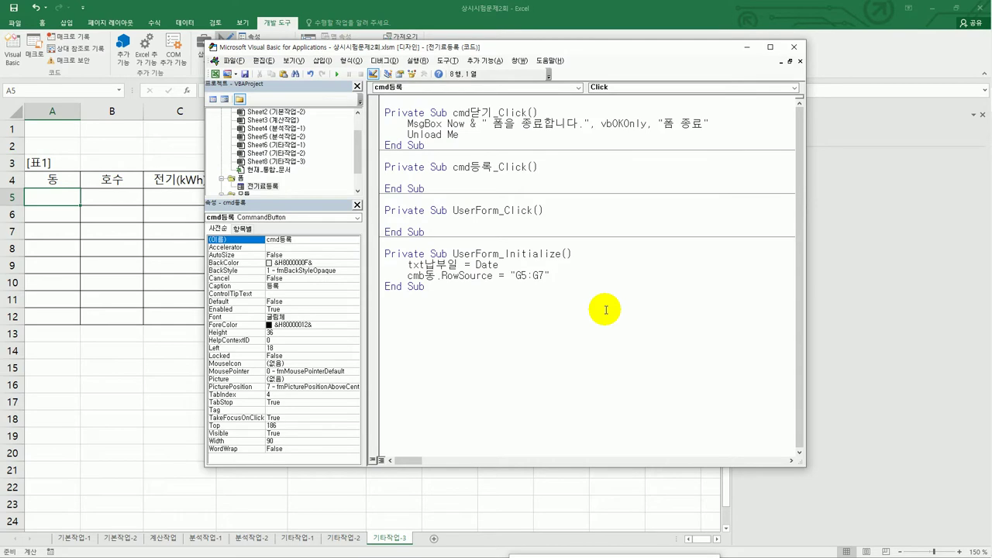
pyautogui.press('Tab')
pyautogui.write('입력행')
pyautogui.write(' =')
pyautogui.press('Left')
pyautogui.hotkey('shift', 'Left')
pyautogui.hotkey('shift', 'Left')
pyautogui.hotkey('shift', 'Left')
pyautogui.press('BackSpace')
# In cmd등록_Click, write the row calculation i = range("A4").CurrentRegion.Rows.Count +3.
pyautogui.write('i = range("A4')
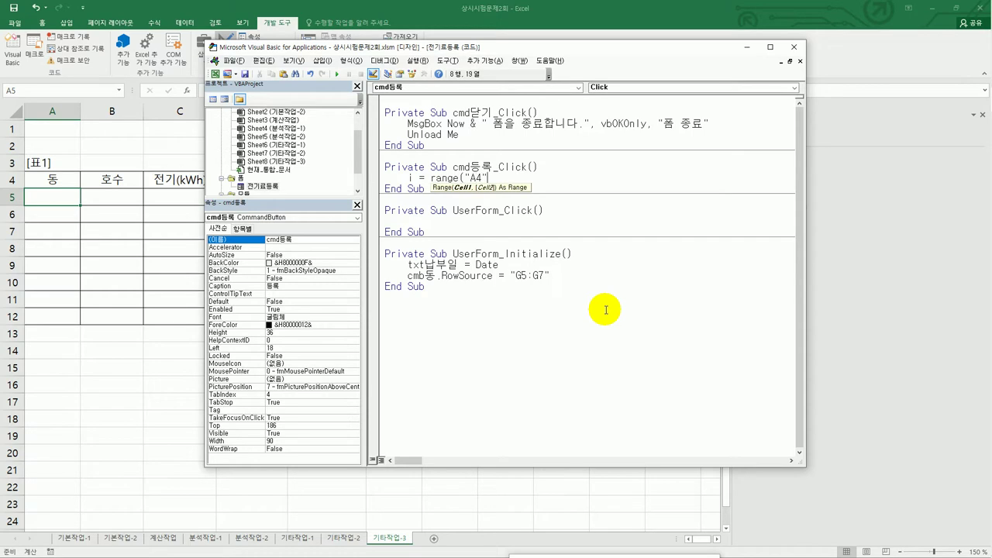
pyautogui.write('").')
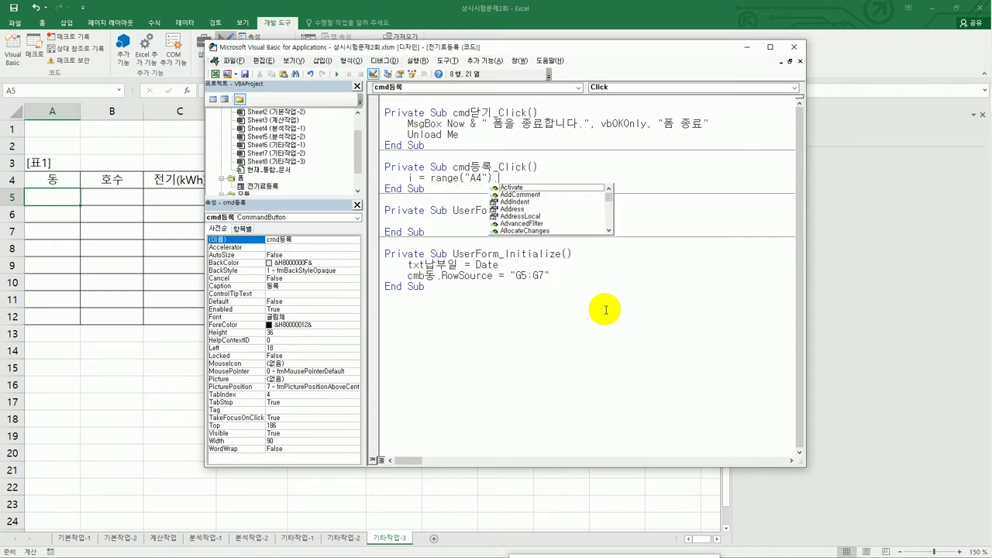
pyautogui.write('cu')
pyautogui.press('Down')
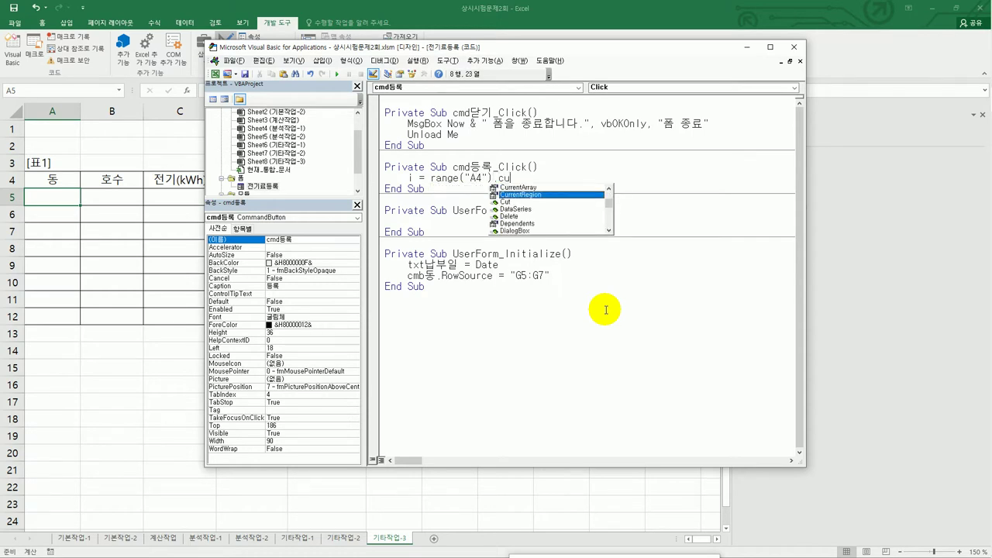
pyautogui.press('Tab')
pyautogui.write('.r')
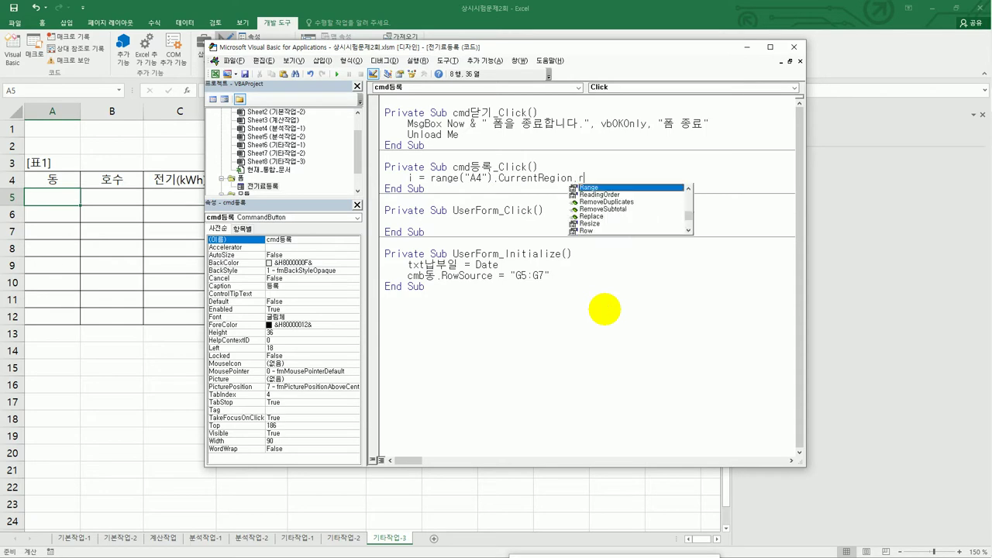
pyautogui.write('ows.')
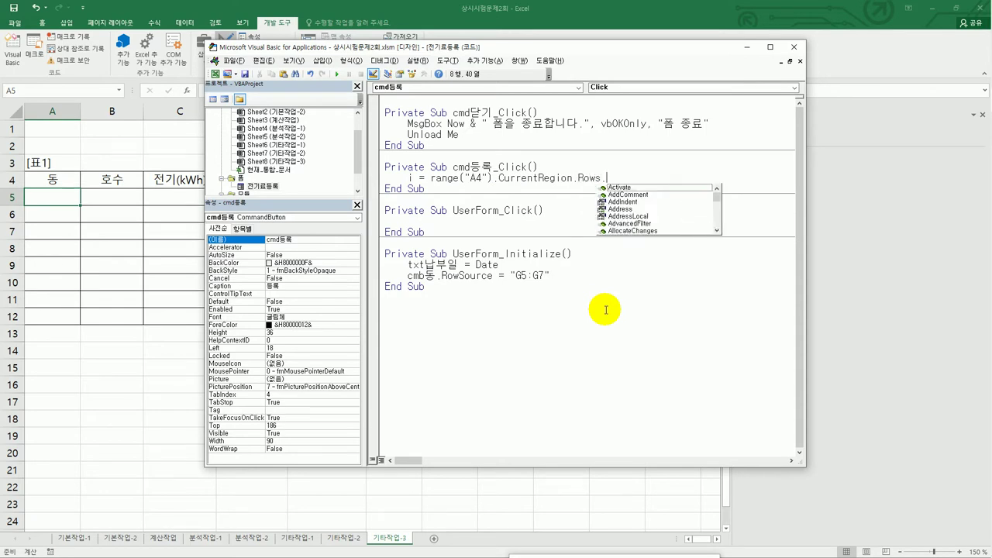
pyautogui.write('count')
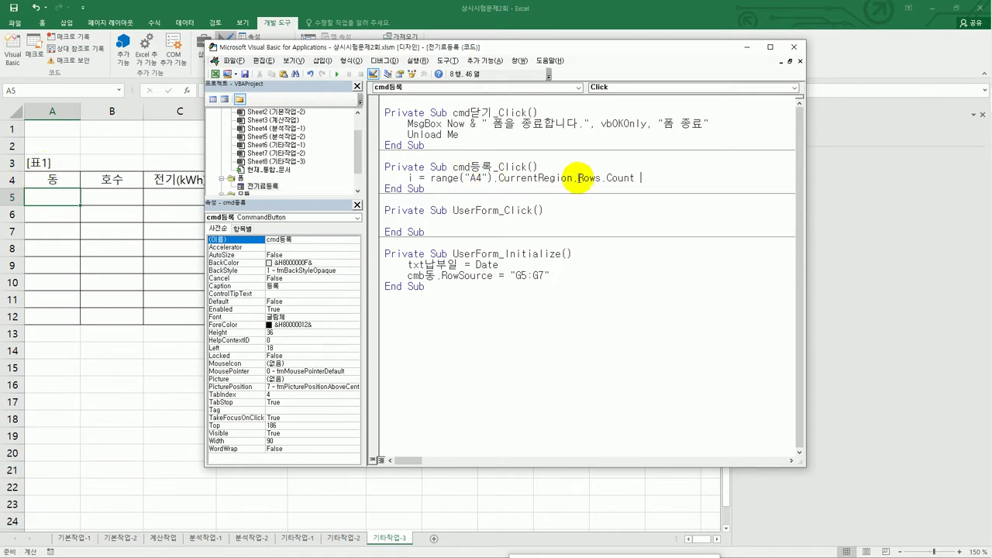
pyautogui.write('+3')
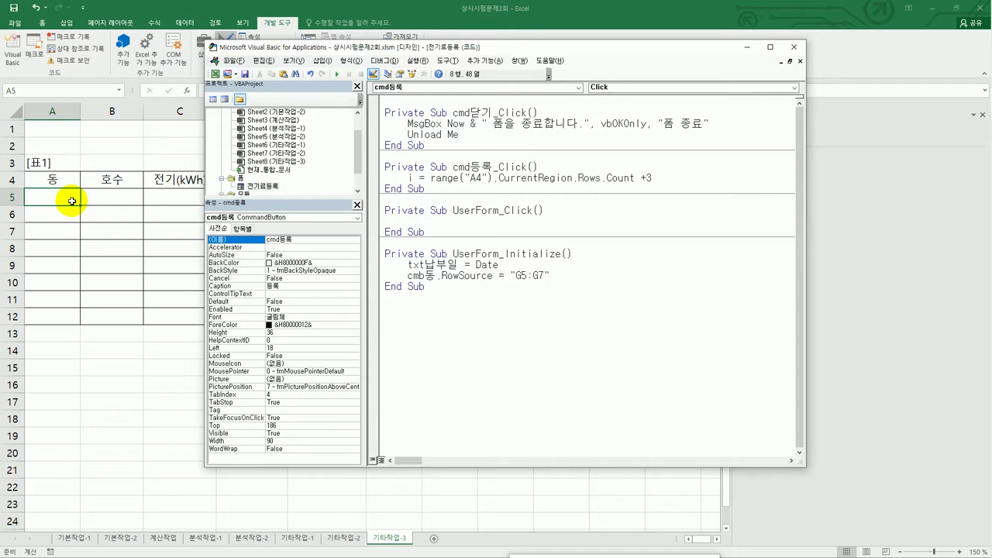
# Below the row calculation in cmd등록_Click, add the statement Cells(i, 1) = cmb동.Value.
pyautogui.press('Return')
pyautogui.press('Return')
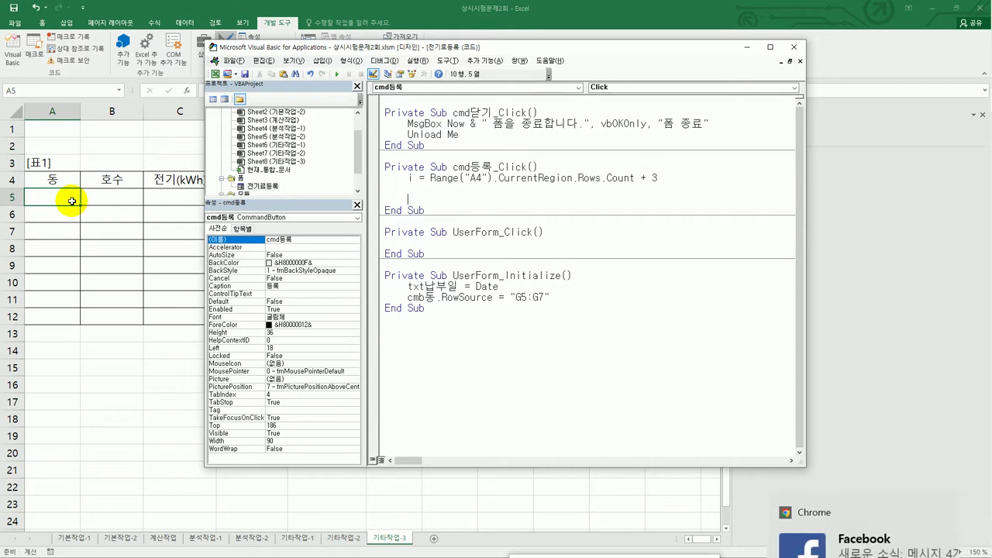
pyautogui.write('cells(')
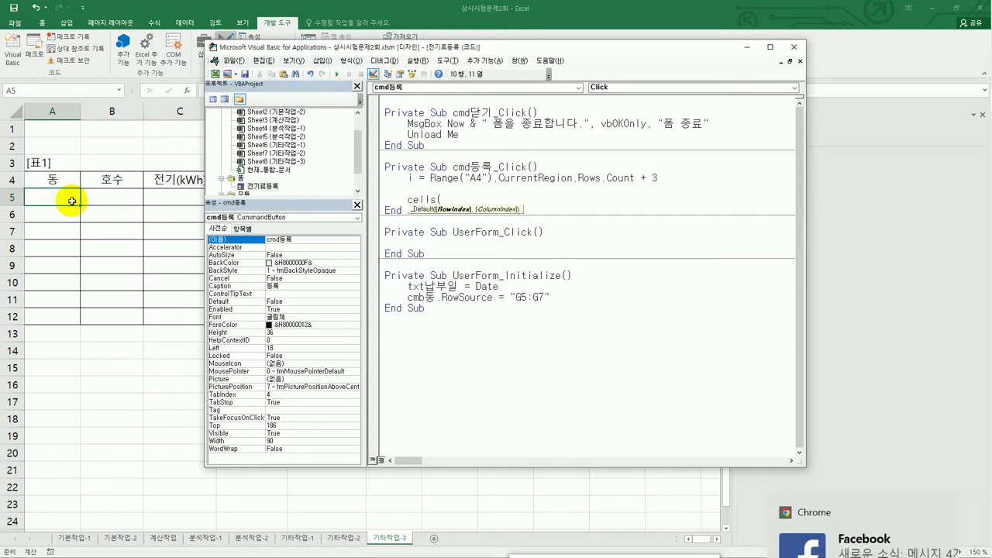
pyautogui.write('i,1')
pyautogui.write(') ')
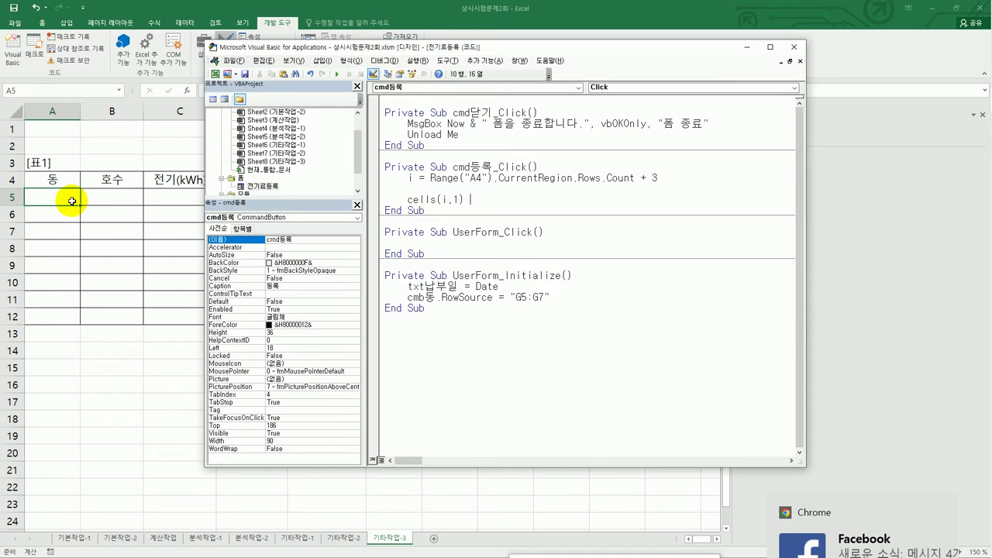
pyautogui.write('= ')
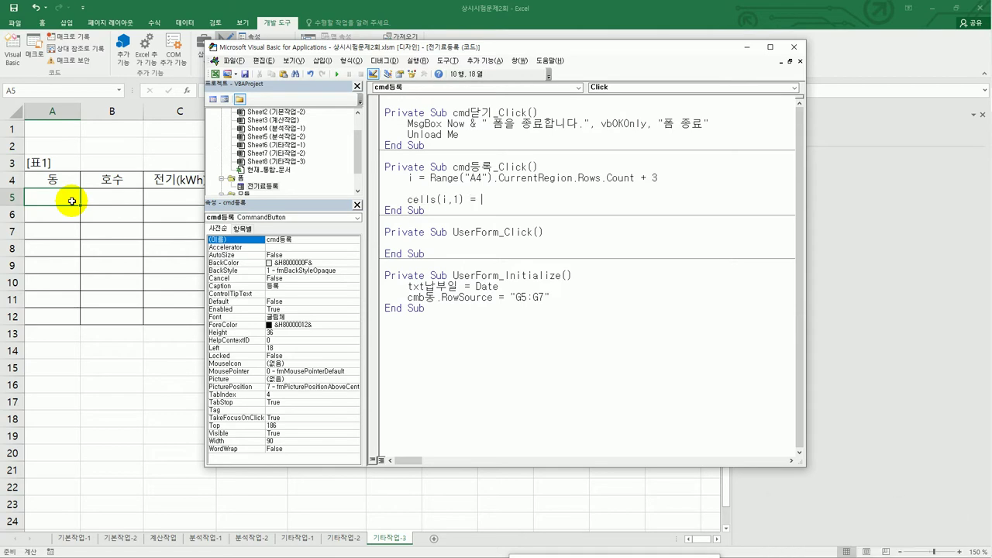
pyautogui.write('cmb동.val')
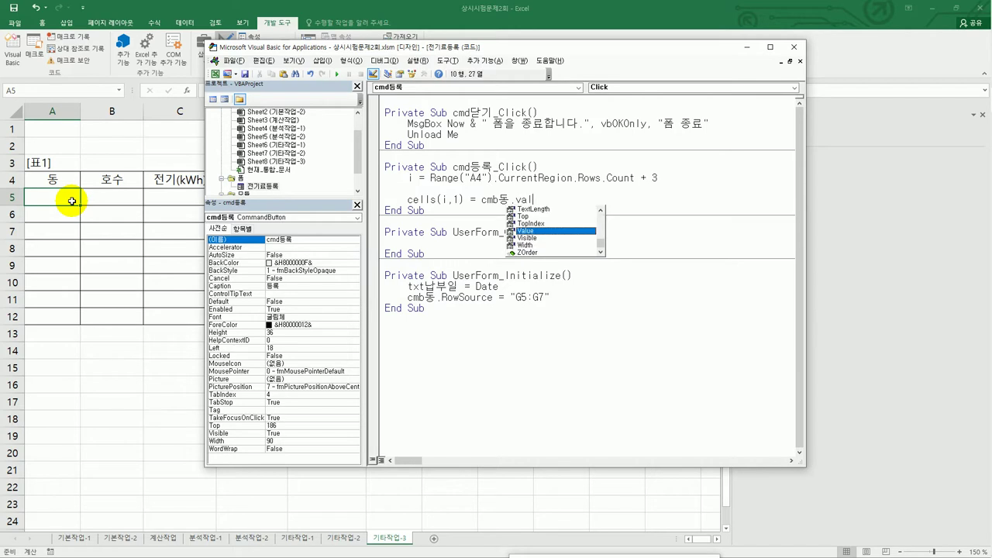
pyautogui.press('Tab')
pyautogui.press('Return')
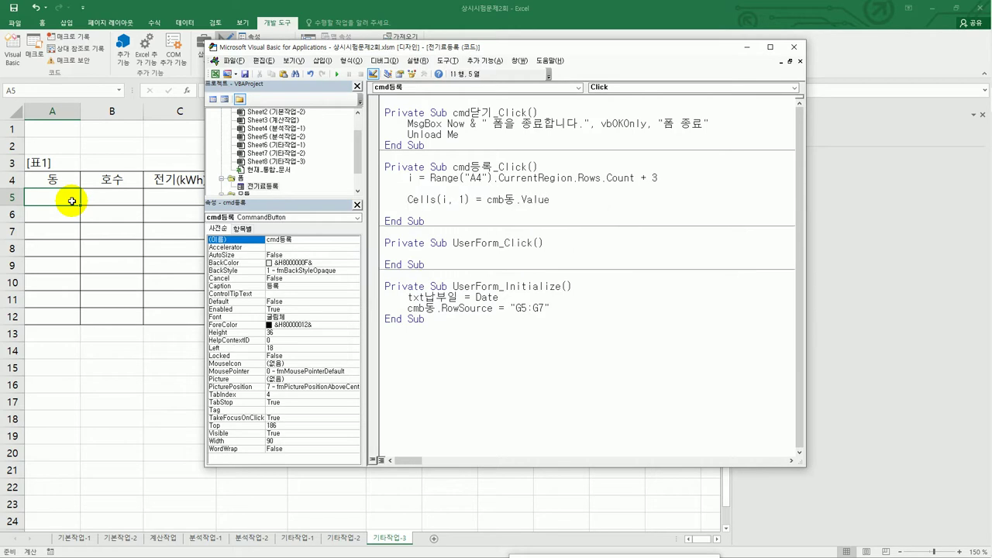
# Duplicate the Cells(i, 1) line directly below and set the copy's column index to 2.
pyautogui.press('Up')
pyautogui.hotkey('shift', 'End')
pyautogui.hotkey('ctrl', 'c')
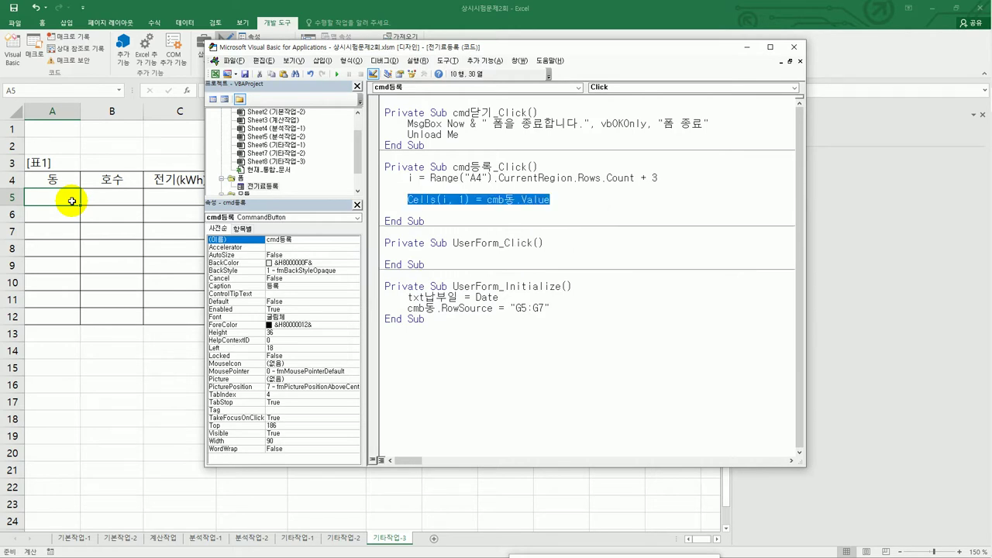
pyautogui.press('End')
pyautogui.press('Return')
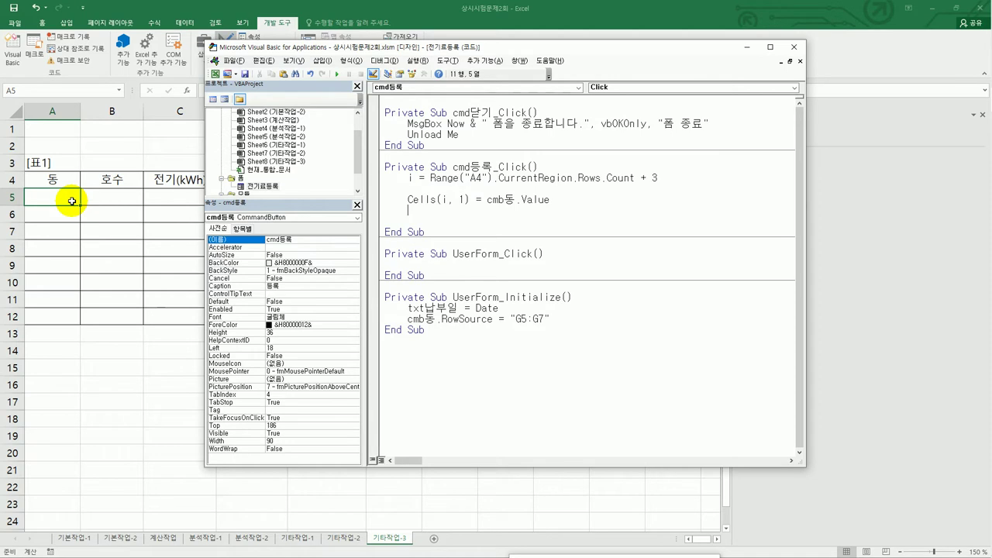
pyautogui.hotkey('ctrl', 'v')
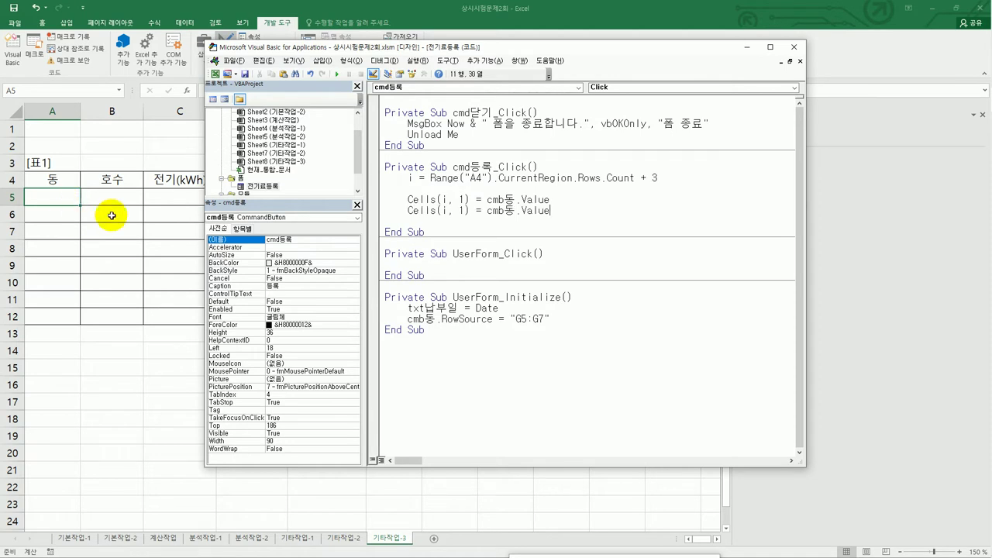
pyautogui.doubleClick(462, 210)
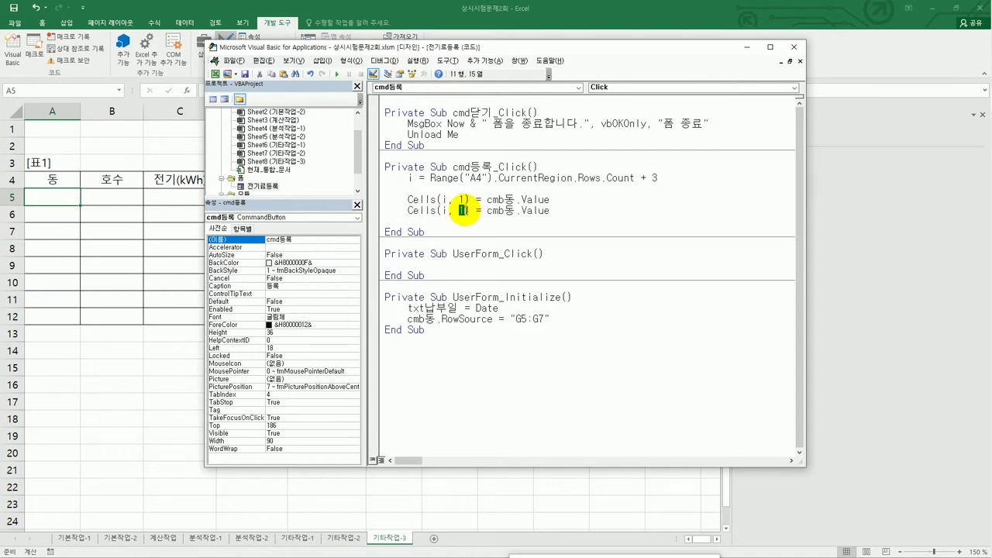
pyautogui.write('2')
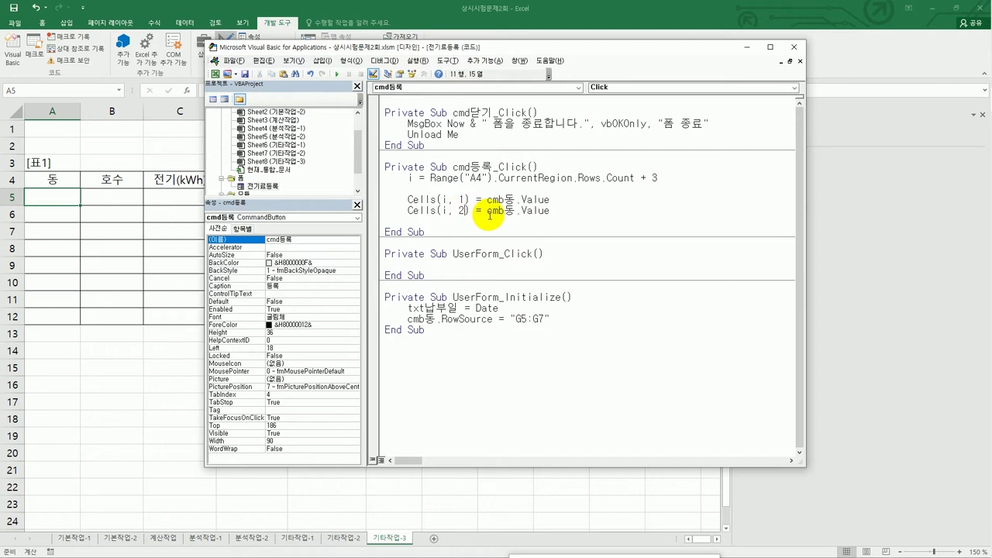
# Replace the control name in the Cells(i, 2) line with txt호수 and start a new line below.
pyautogui.moveTo(487, 210); pyautogui.dragTo(504, 211)
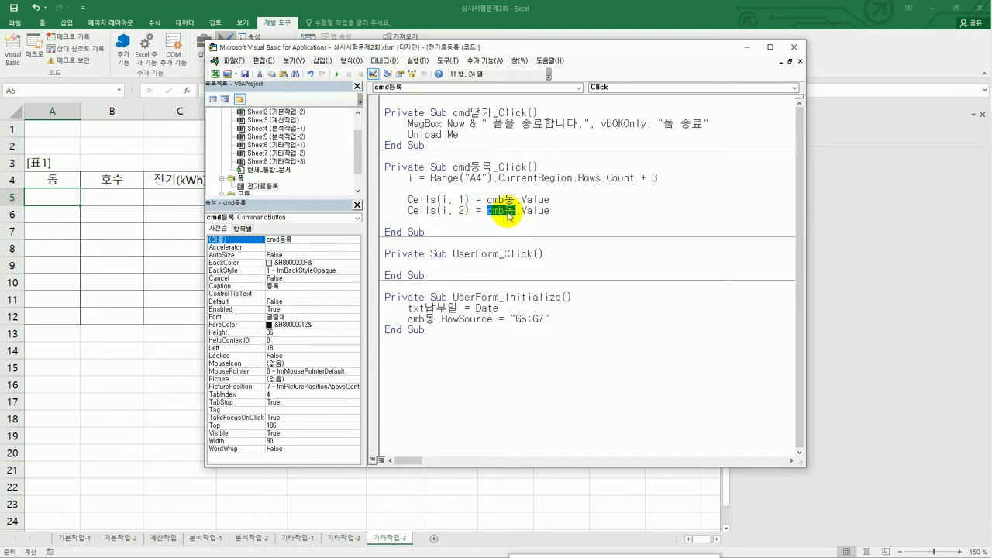
pyautogui.write('ㅅ티ㅅ')
pyautogui.press('BackSpace')
pyautogui.press('BackSpace')
pyautogui.press('BackSpace')
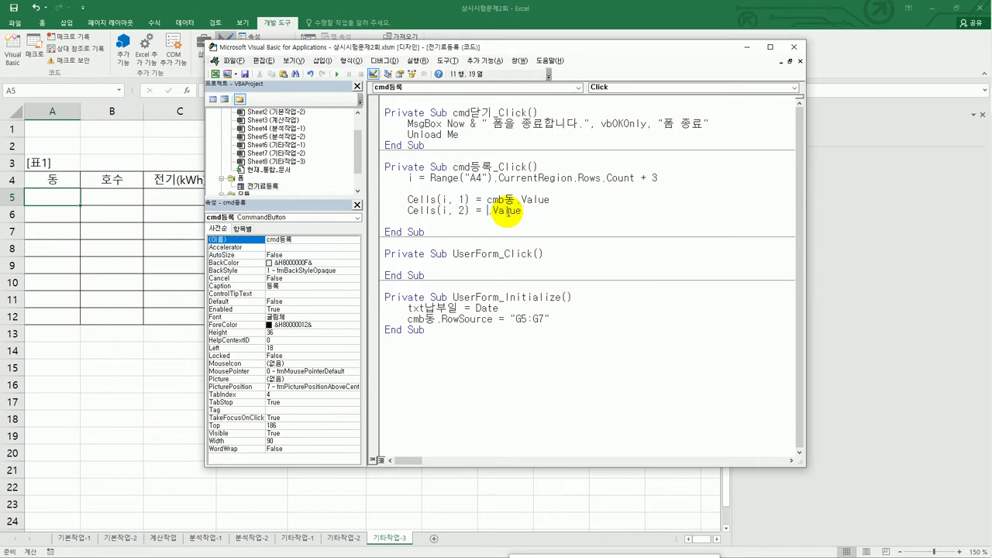
pyautogui.write('txt호수')
pyautogui.press('End')
pyautogui.press('Return')
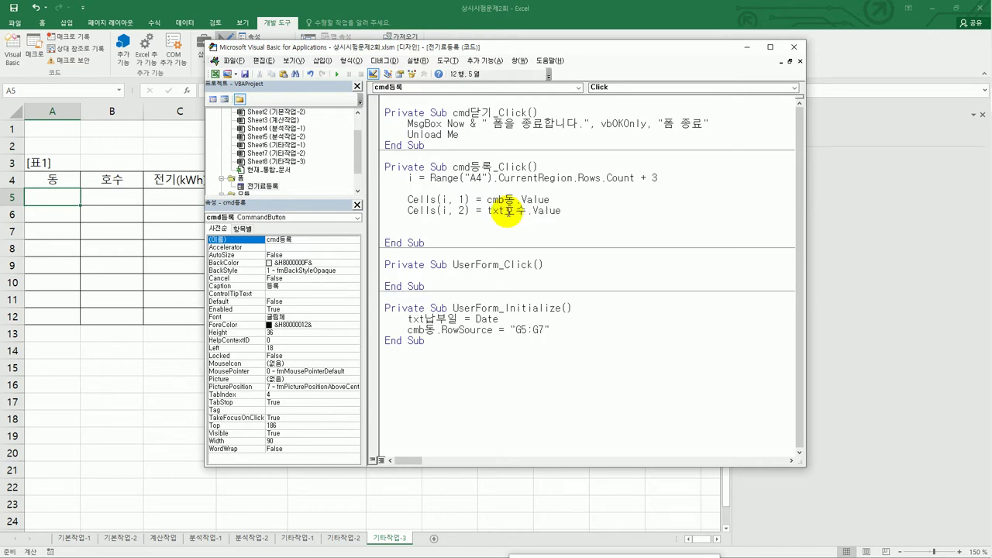
# Duplicate the txt호수 line directly below and change the copy's control name to txt전기.
pyautogui.press('Up')
pyautogui.hotkey('shift', 'End')
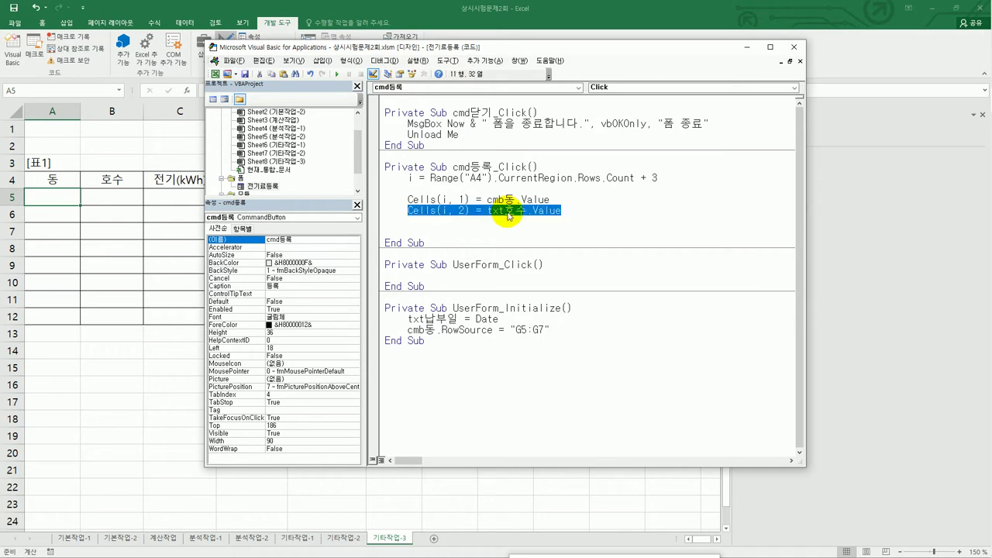
pyautogui.hotkey('ctrl', 'c')
pyautogui.press('Down')
pyautogui.hotkey('ctrl', 'v')
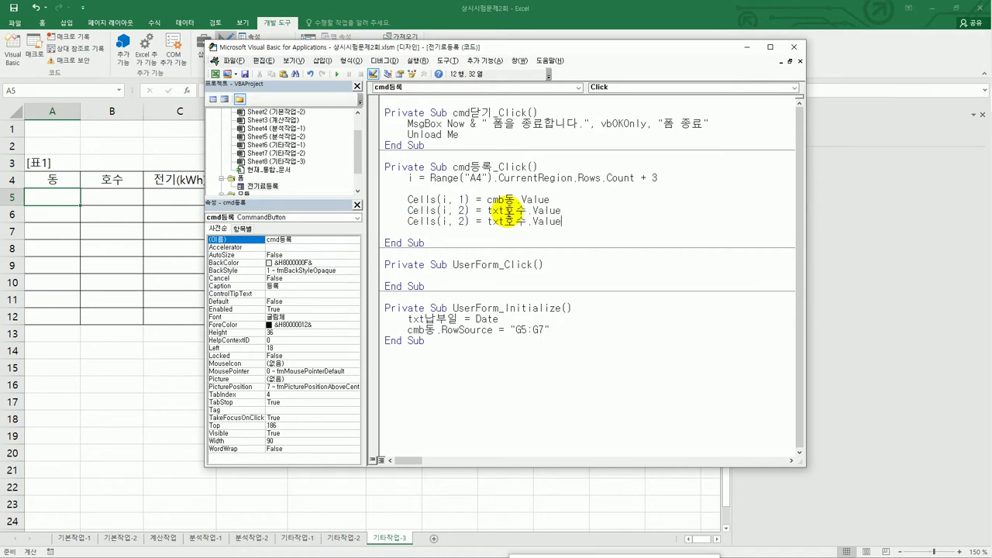
pyautogui.press('Left')
pyautogui.press('Left')
pyautogui.press('Left')
pyautogui.press('Left')
pyautogui.press('Left')
pyautogui.press('Left')
pyautogui.hotkey('shift', 'Left')
pyautogui.hotkey('shift', 'Left')
pyautogui.write('전기')
pyautogui.press('End')
pyautogui.press('Return')
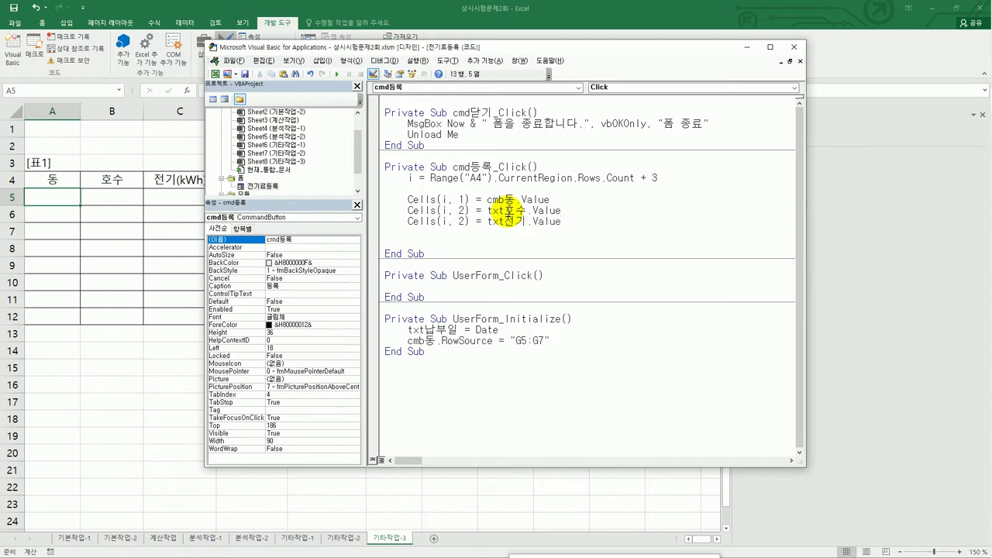
# Set the column index in the txt전기 line to 3.
pyautogui.doubleClick(463, 221)
pyautogui.write('3')
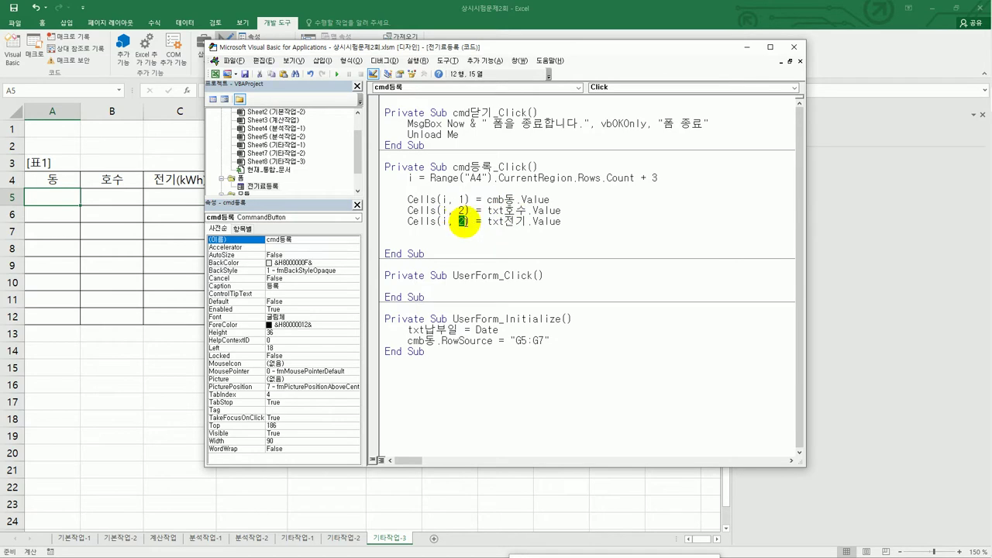
pyautogui.click(422, 243)
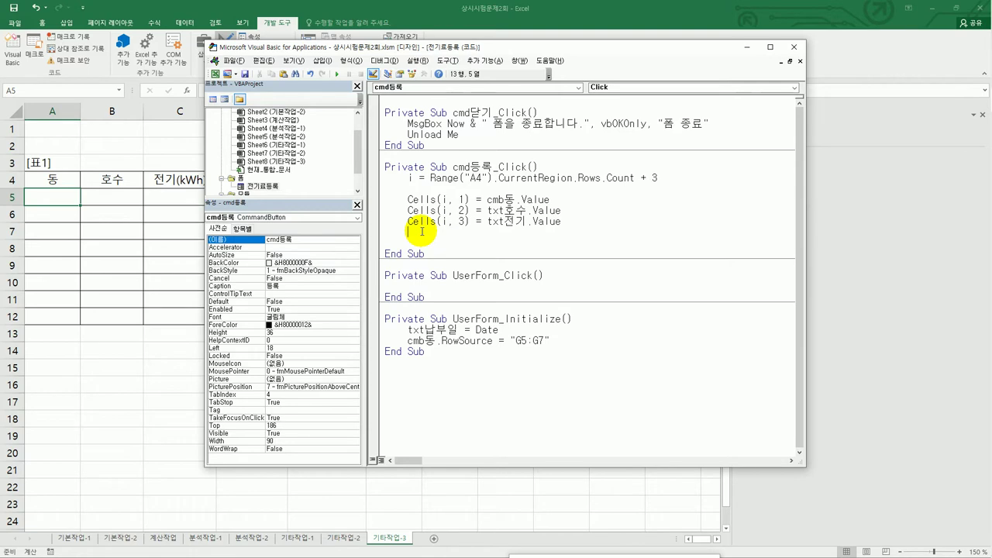
# Uncover the worksheet's 전기료 column, and add Cells(i, 5) = txt납부일.Value one blank line below the txt전기 statement.
pyautogui.moveTo(411, 47); pyautogui.dragTo(493, 62)
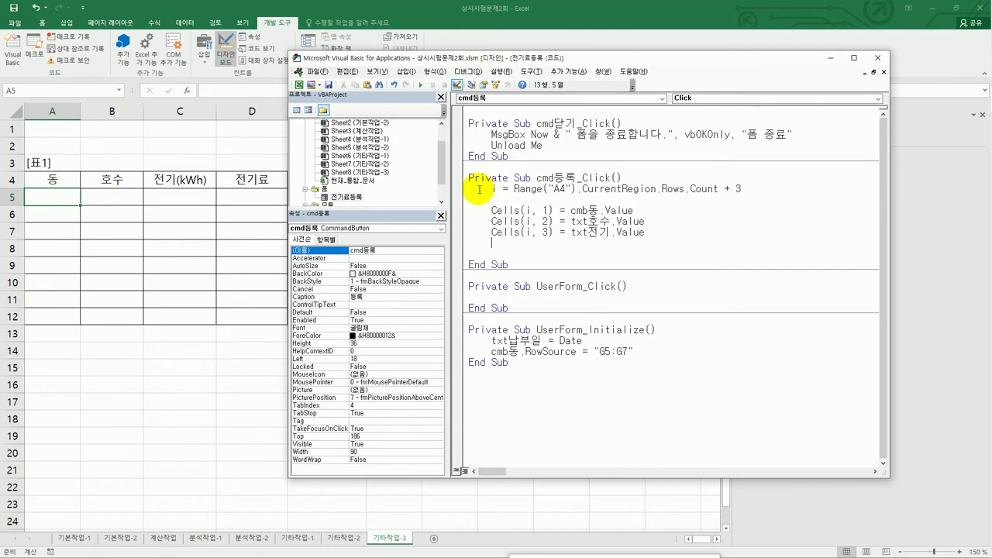
pyautogui.press('Return')
pyautogui.hotkey('ctrl', 'v')
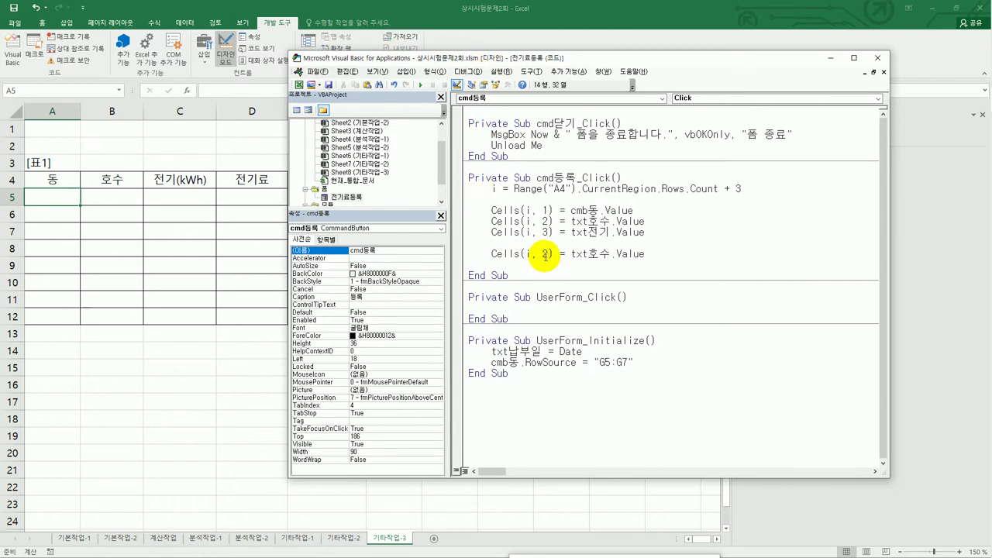
pyautogui.doubleClick(546, 253)
pyautogui.write('5')
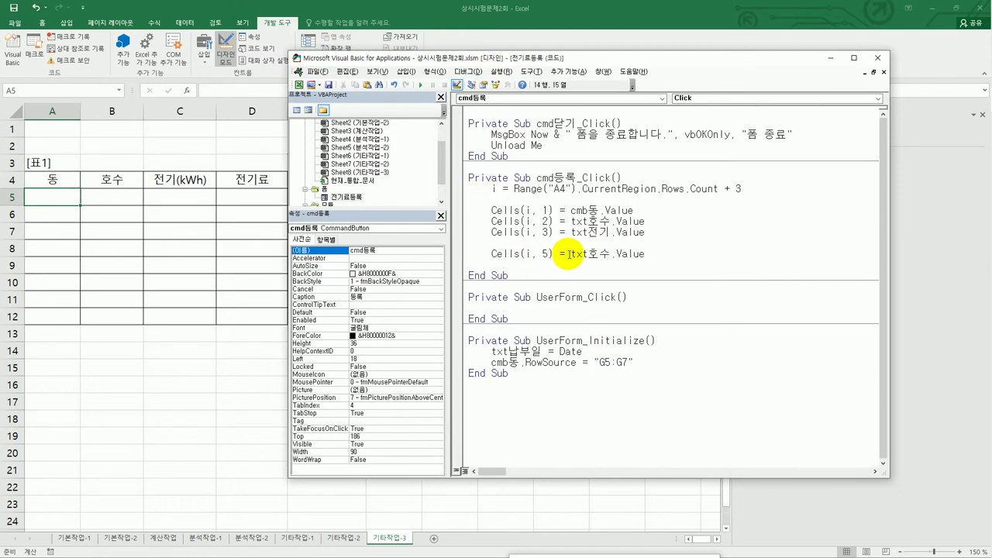
pyautogui.moveTo(588, 253); pyautogui.dragTo(612, 253)
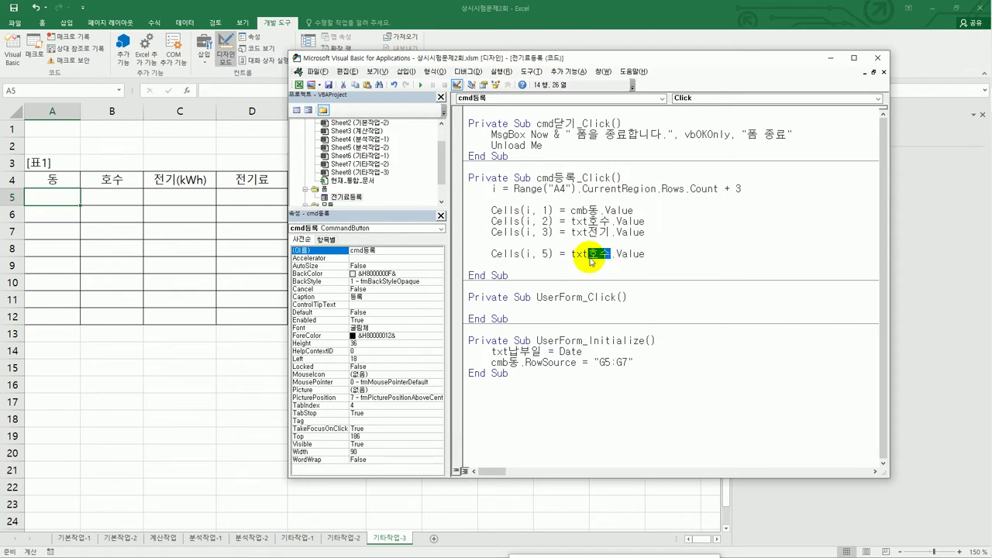
pyautogui.write('납ㅇ')
pyautogui.write('부일')
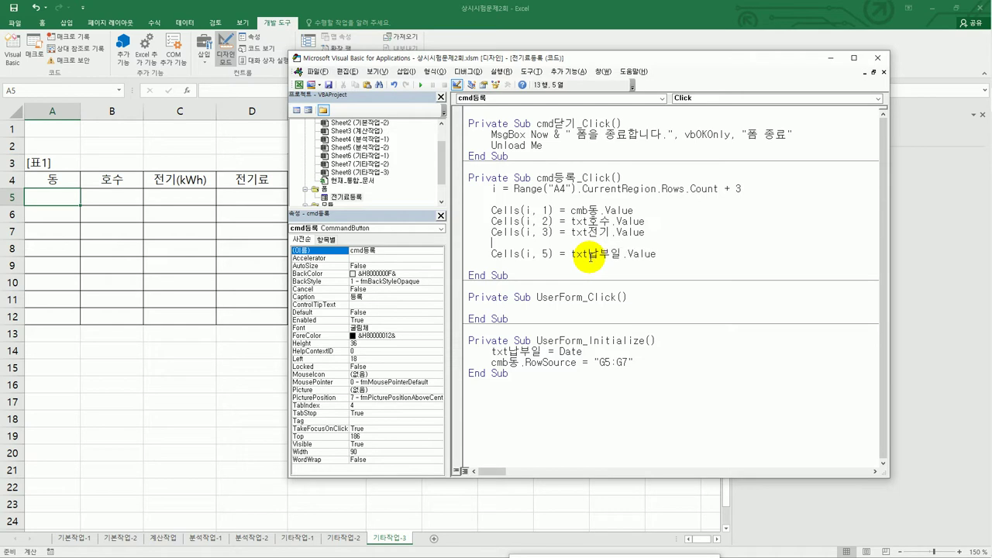
# Make room between the txt전기 and txt납부일 lines and add the condition If Cells(i, 3) <= 200 Then.
pyautogui.press('Up')
pyautogui.press('Return')
pyautogui.press('Return')
pyautogui.press('Up')
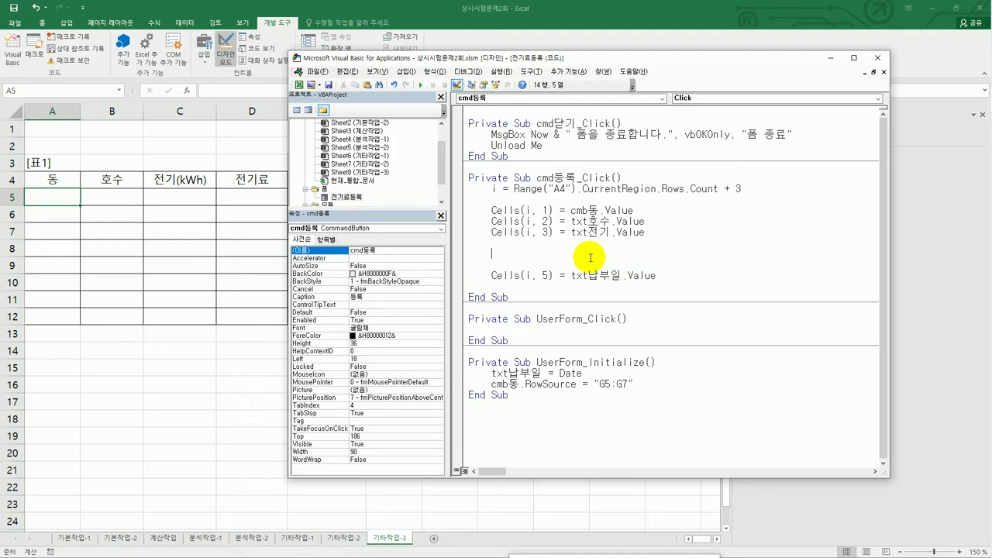
pyautogui.write('if cells(i,3) <=200 ')
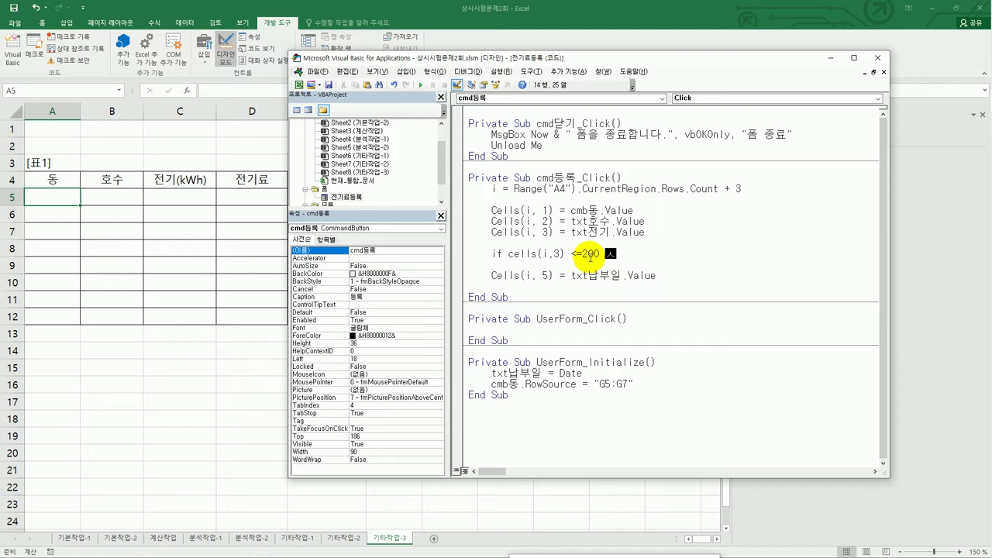
pyautogui.write('Then')
# Inside the If branch, write the indented statement Cells(i, 4) = Format(730 + Cells(i, 3) * 78.3, "#,##0원").
pyautogui.press('Return')
pyautogui.press('Tab')
pyautogui.write('cell')
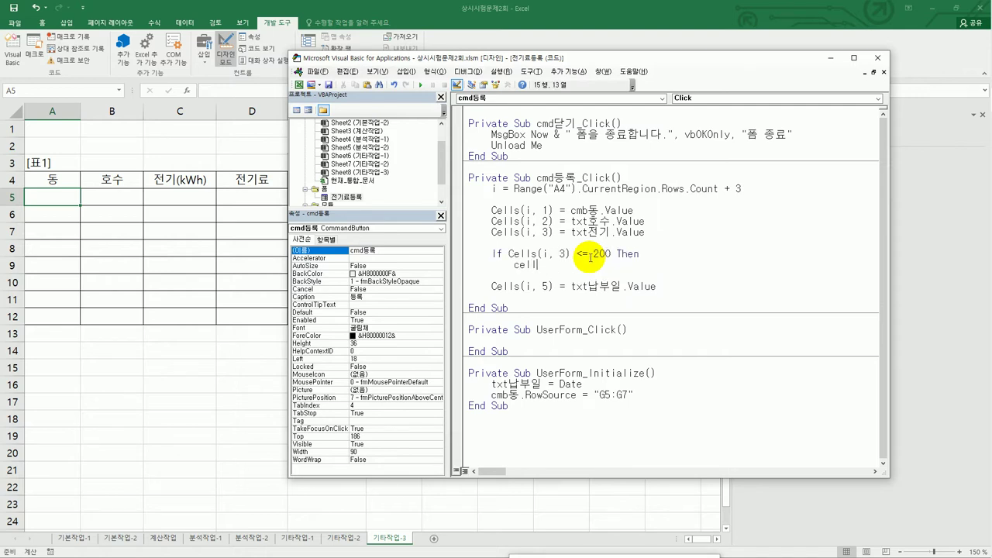
pyautogui.write('s(i,4) =')
pyautogui.write('format(')
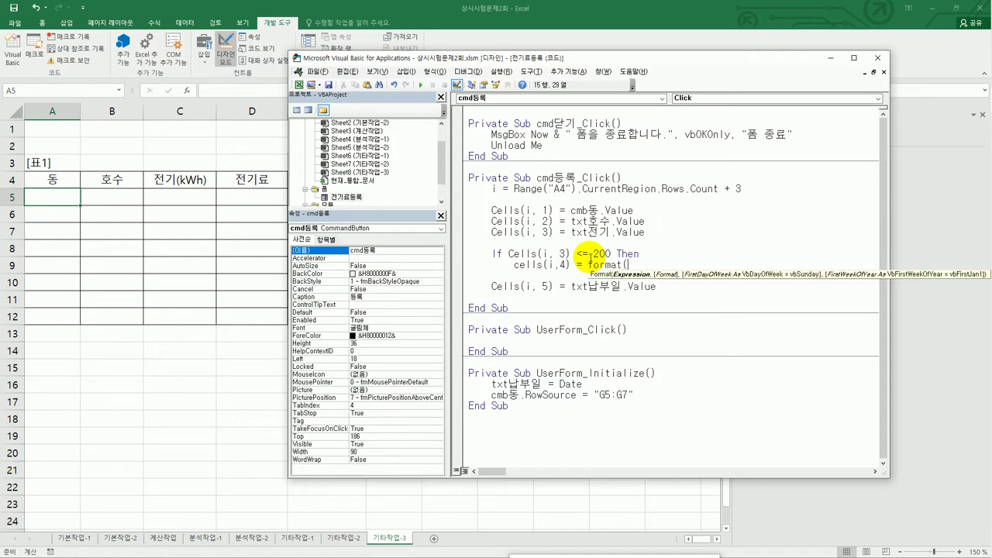
pyautogui.write('730+cells(i,3) * 78.3,')
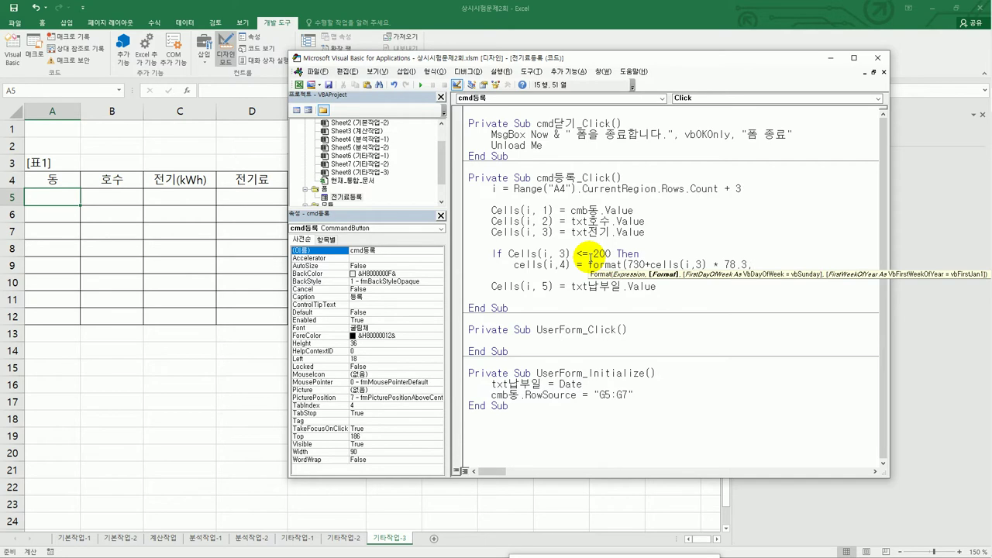
pyautogui.write(' "#,##0원")')
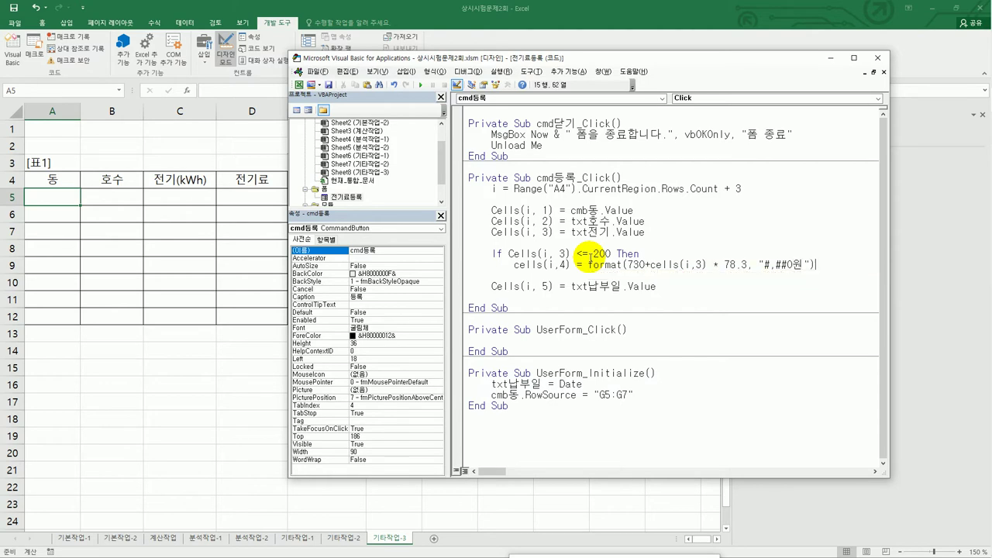
# Below the first fee formula, add the second condition ElseIf Cells(i, 3) <= 400 Then.
pyautogui.press('Return')
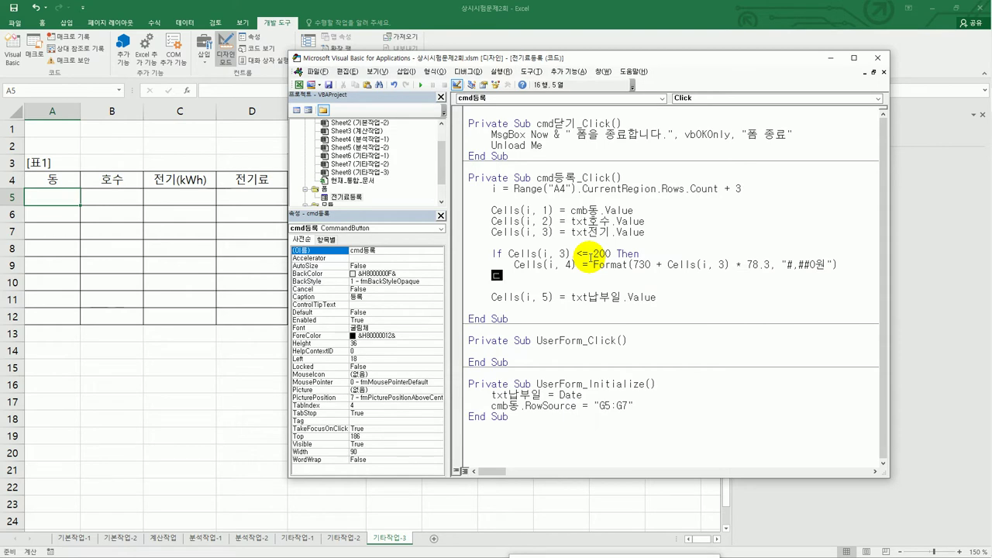
pyautogui.write('elseif')
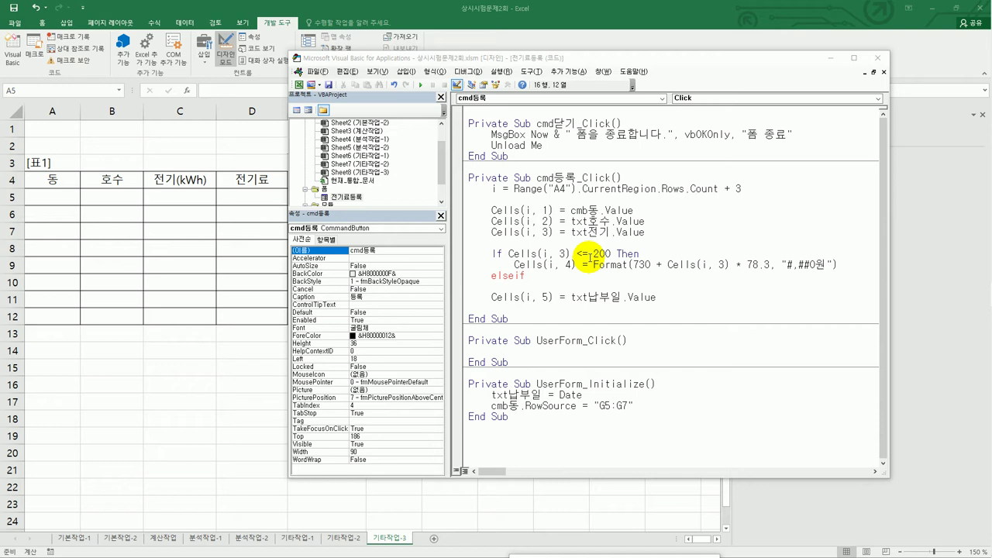
pyautogui.click(531, 275)
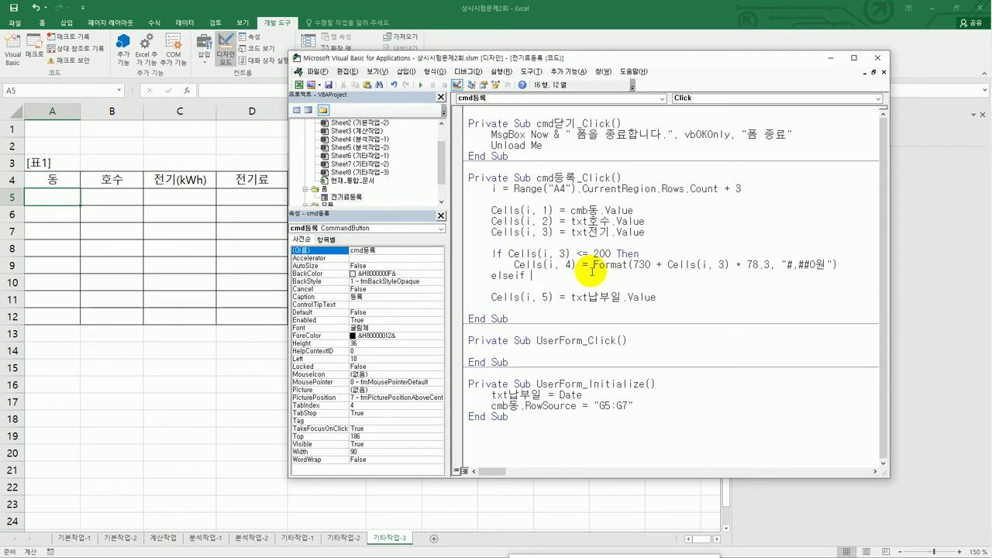
pyautogui.write('cells(i,3) 너')
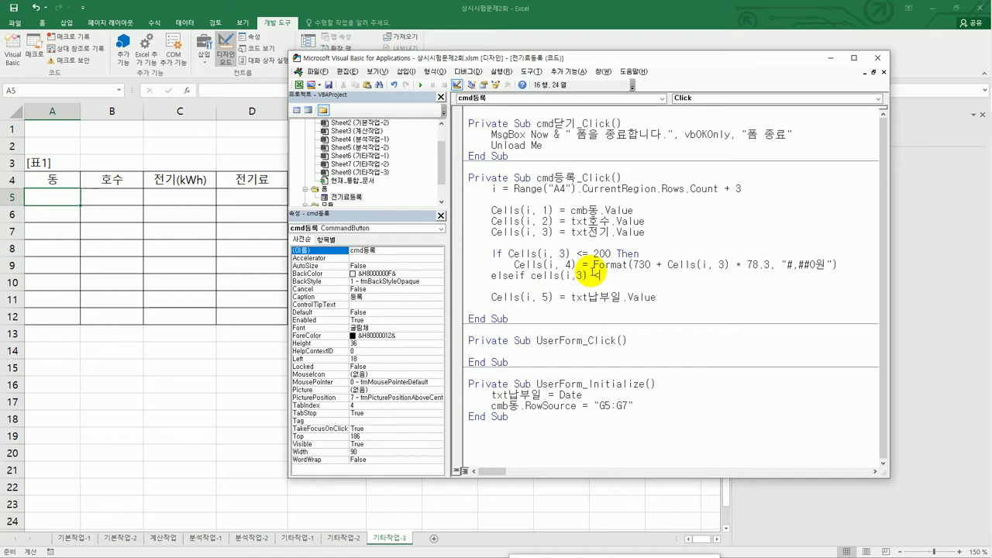
pyautogui.press('BackSpace')
pyautogui.press('Hangul')
pyautogui.write('<=')
pyautogui.write('400 then')
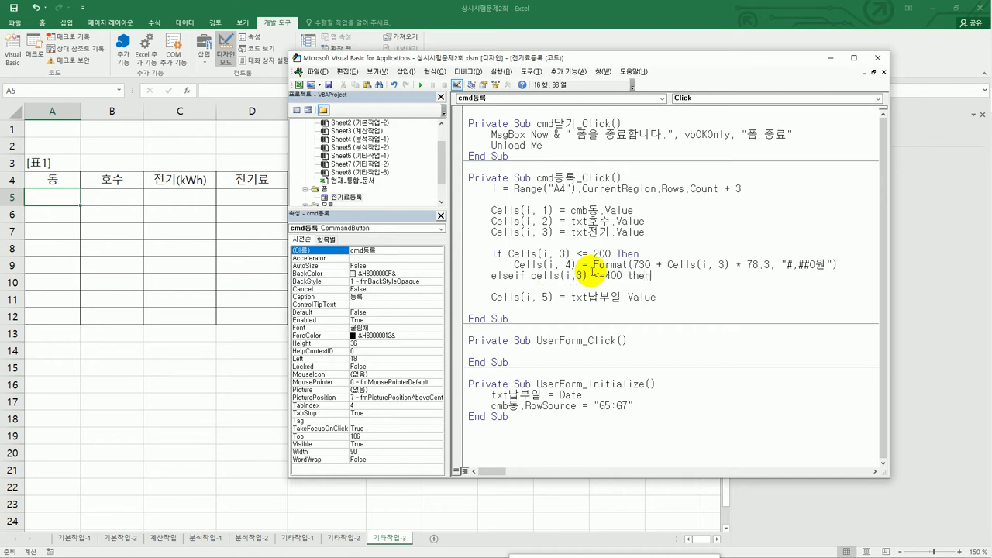
# Copy the first fee formula, Cells(i, 4) = Format(730 + Cells(i, 3) * 78.3, "#,##0원"), into the ElseIf branch.
pyautogui.press('Return')
pyautogui.press('Up')
pyautogui.press('Up')
pyautogui.hotkey('shift', 'End')
pyautogui.hotkey('ctrl', 'c')
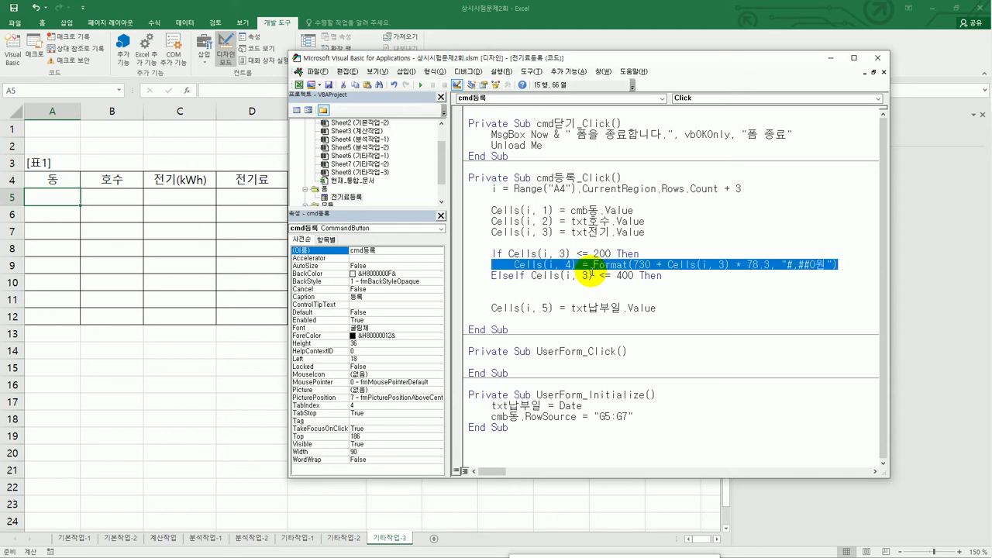
pyautogui.press('Down')
pyautogui.press('Down')
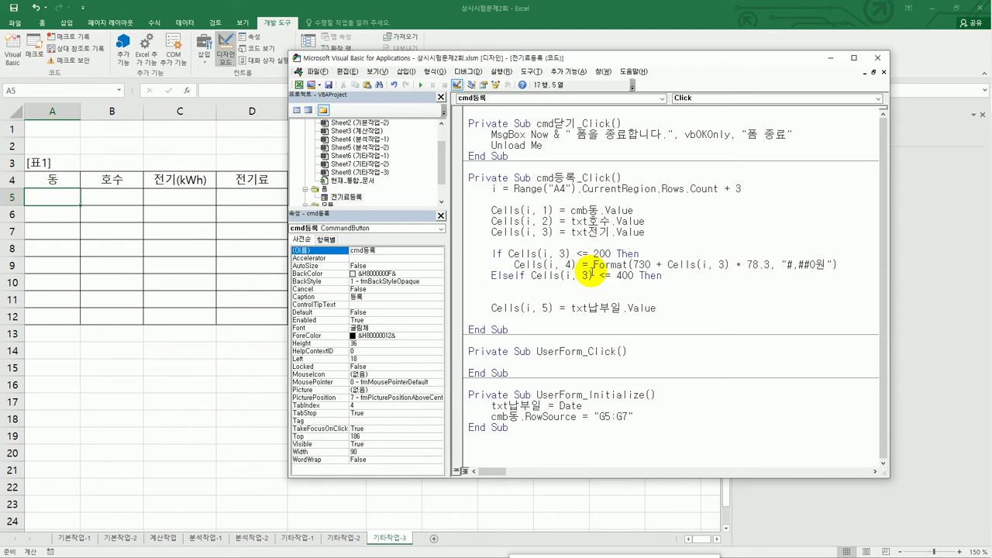
pyautogui.hotkey('ctrl', 'v')
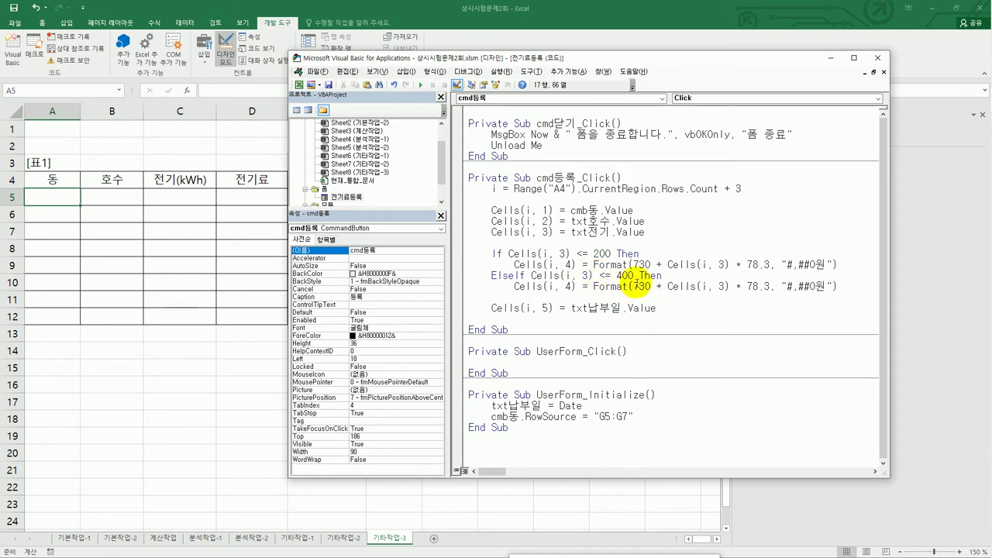
# In the ElseIf branch's fee formula, set the base charge to 1260 and the multiplier to 147.3.
pyautogui.doubleClick(641, 286)
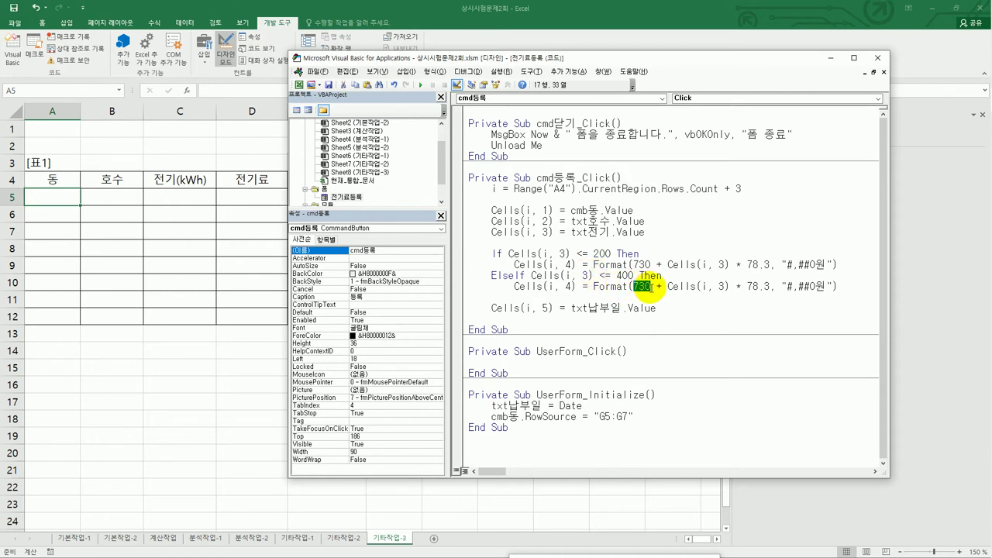
pyautogui.write('1260')
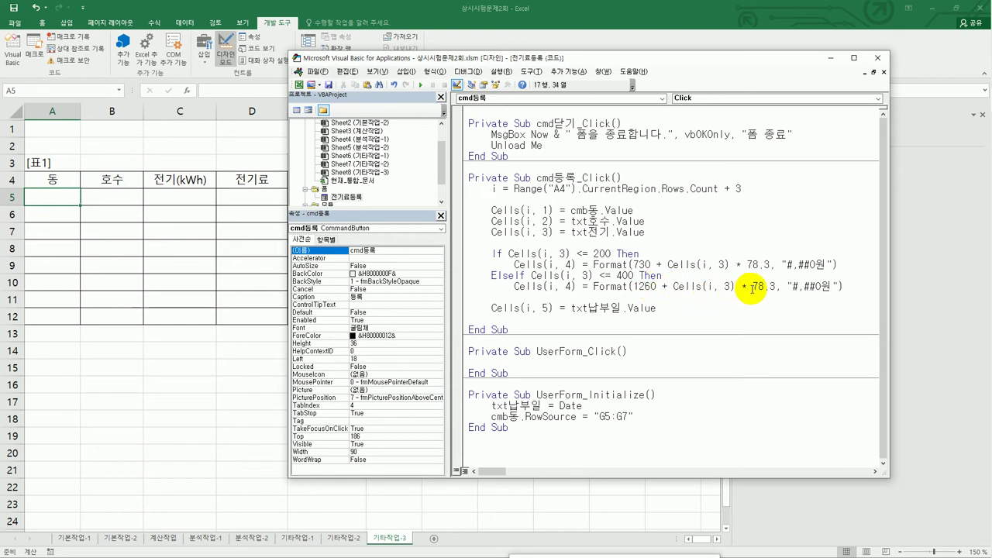
pyautogui.moveTo(752, 289); pyautogui.dragTo(773, 288)
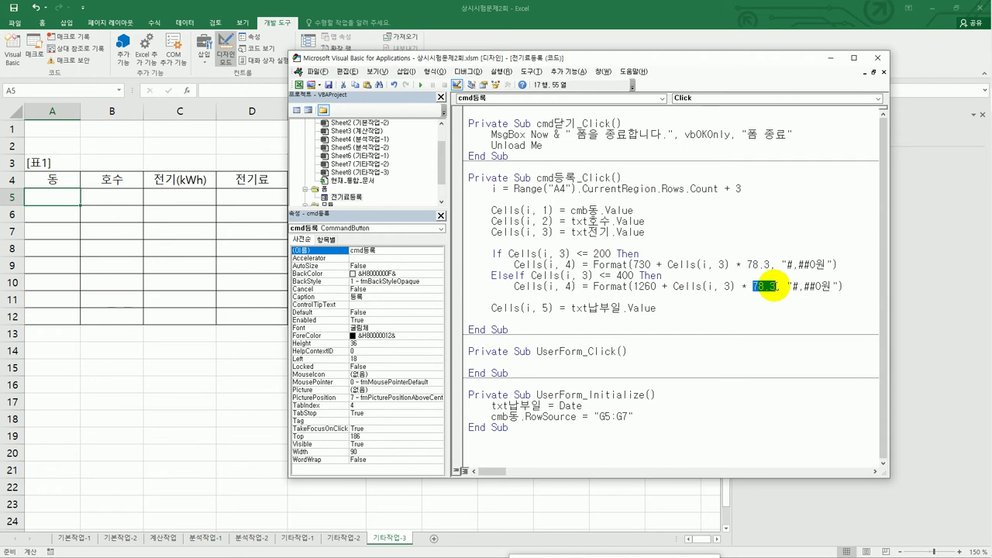
pyautogui.write('147')
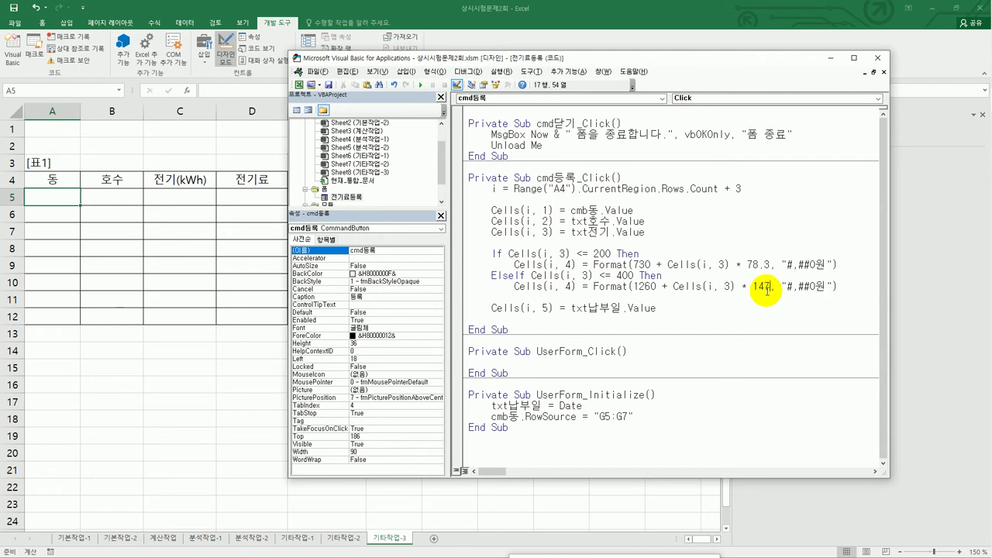
pyautogui.write('.3')
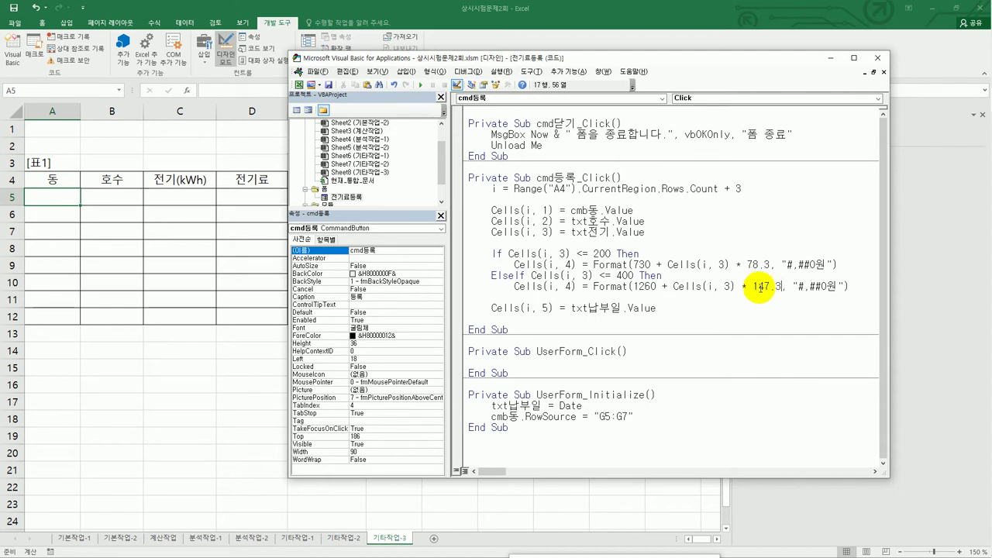
# Add an Else branch below the second fee formula and paste the copied fee formula into it.
pyautogui.click(866, 290)
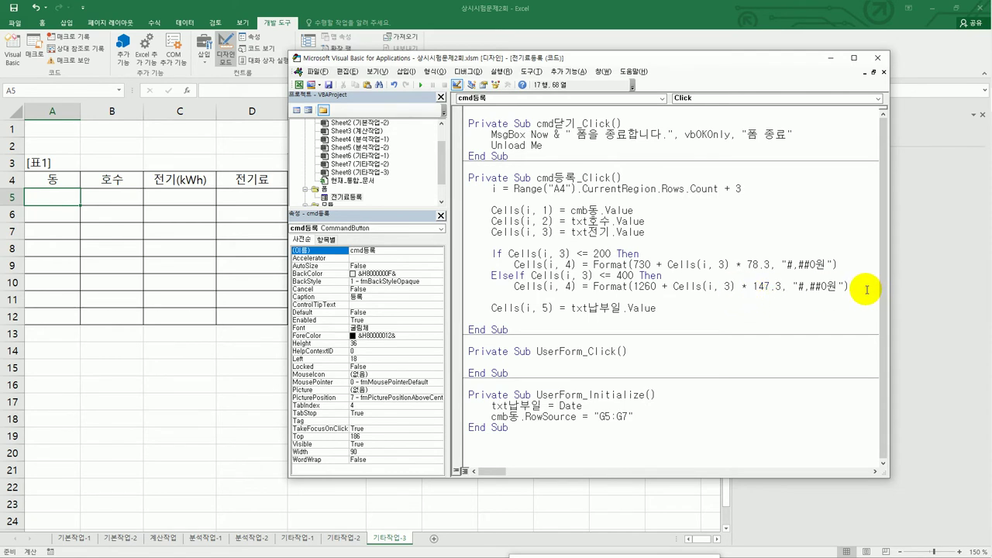
pyautogui.press('Return')
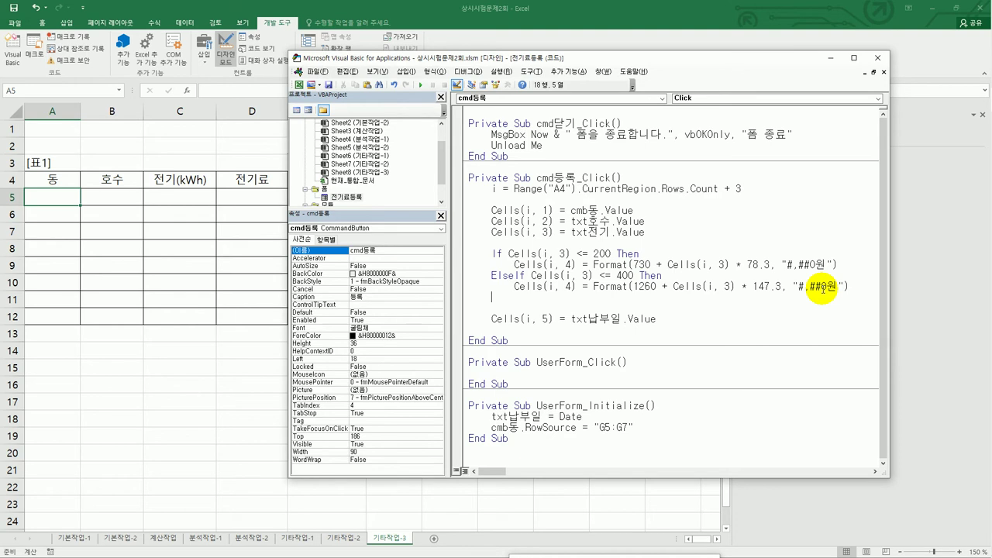
pyautogui.write('else')
pyautogui.press('Return')
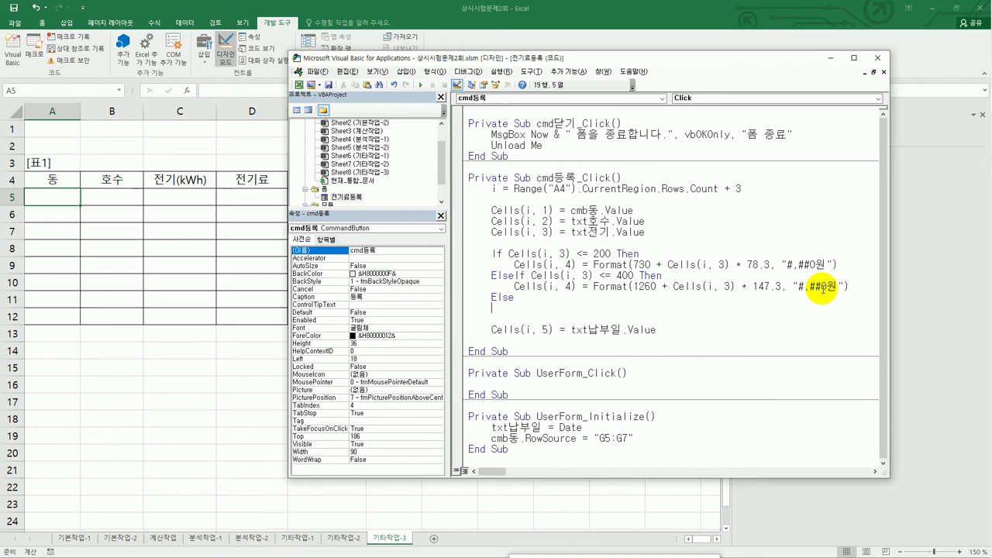
pyautogui.hotkey('ctrl', 'v')
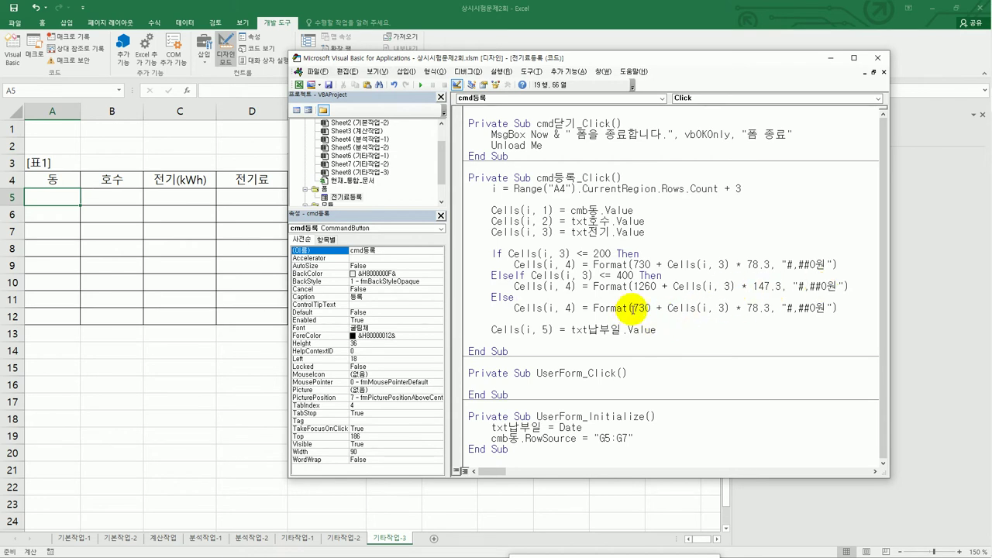
# Set the Else formula's base charge to 6060 and multiplier to 215.6, and close the conditional block with End If.
pyautogui.moveTo(634, 308); pyautogui.dragTo(651, 312)
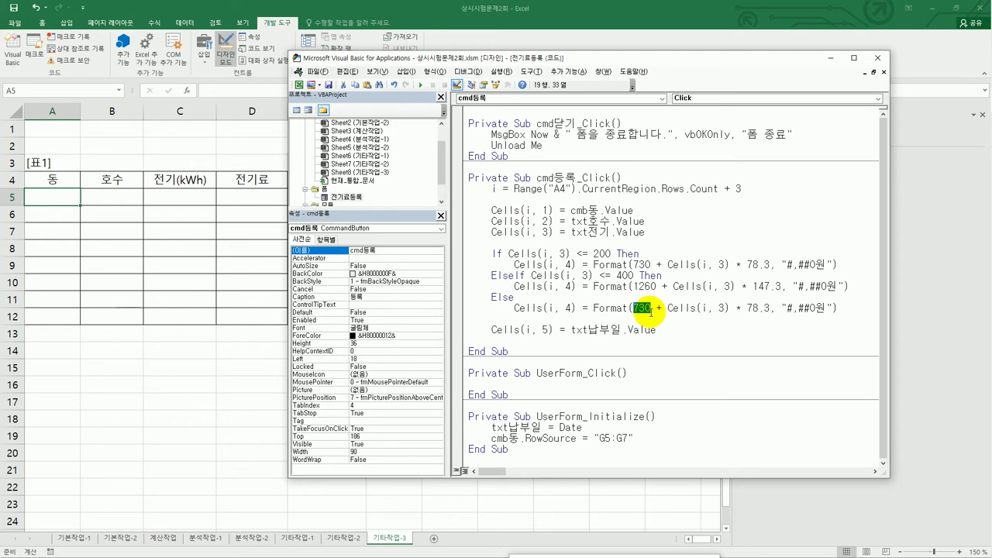
pyautogui.write('6060')
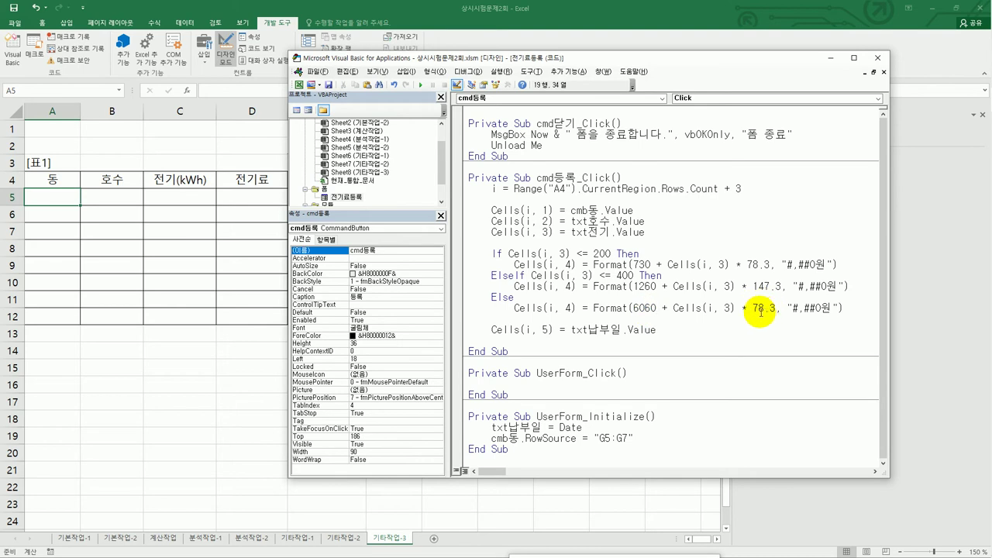
pyautogui.moveTo(754, 310); pyautogui.dragTo(777, 310)
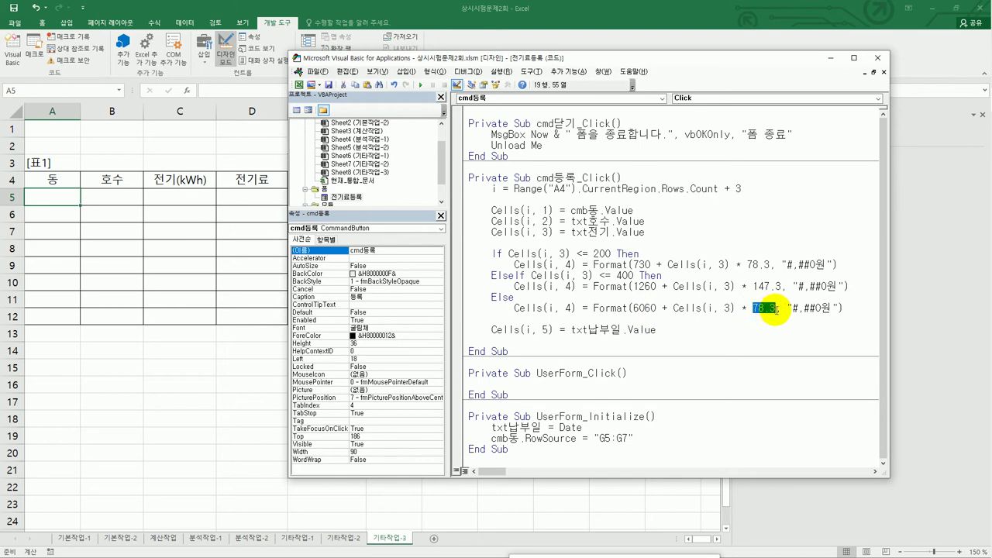
pyautogui.write('215.6')
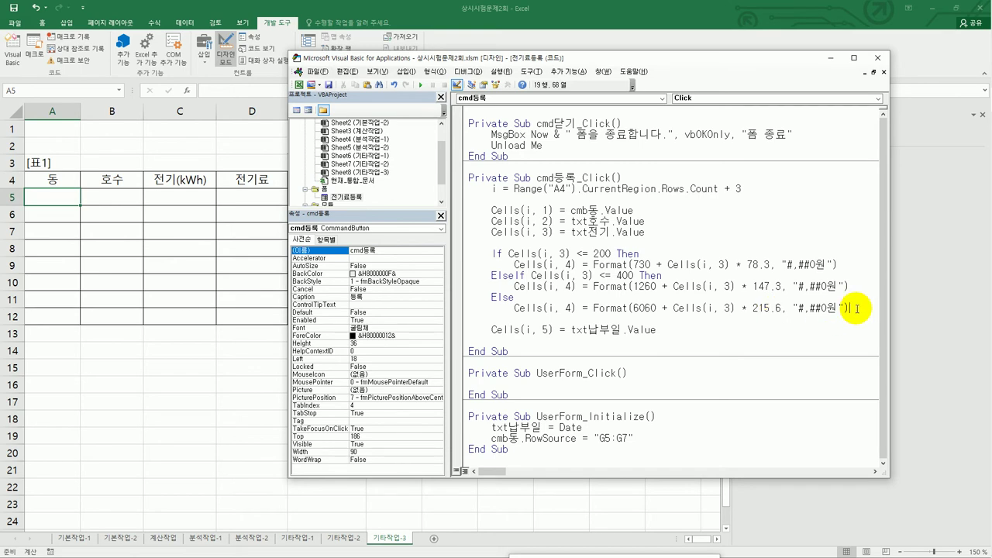
pyautogui.press('Return')
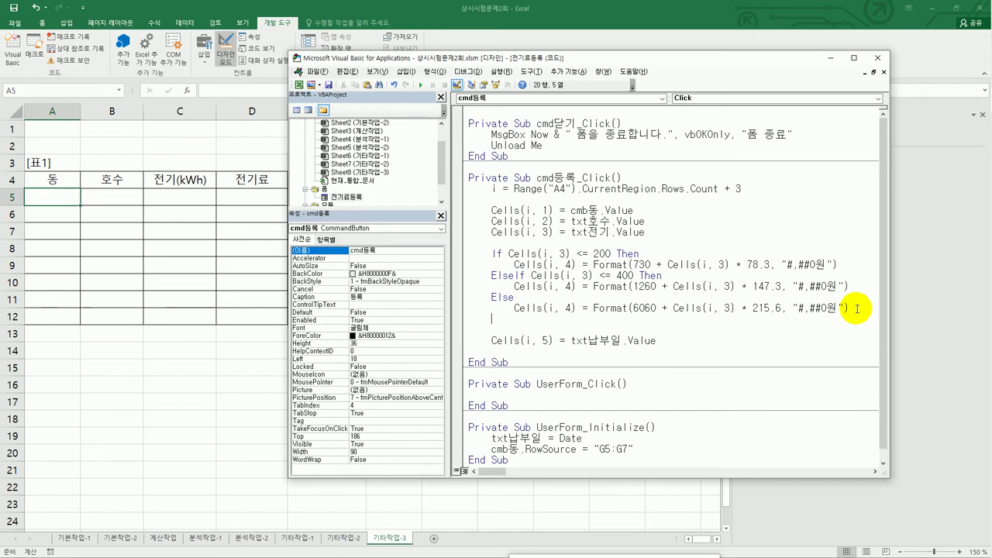
pyautogui.write('end if')
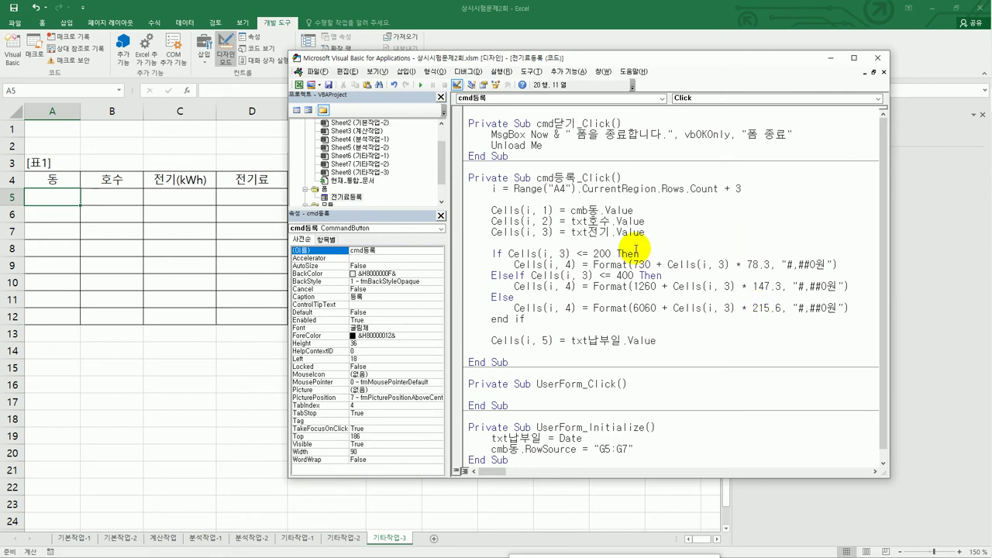
pyautogui.moveTo(646, 232); pyautogui.dragTo(572, 234)
pyautogui.click(549, 233)
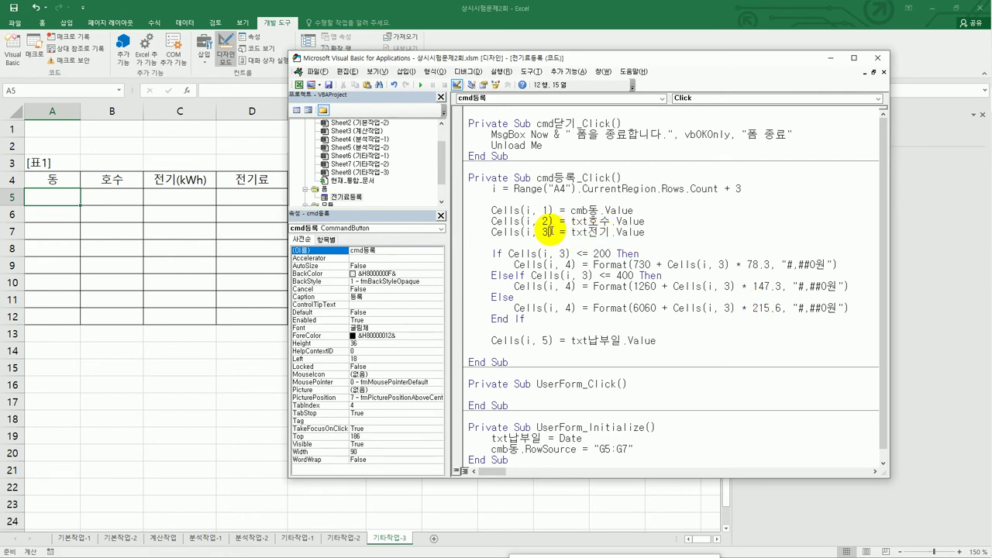
pyautogui.click(589, 253)
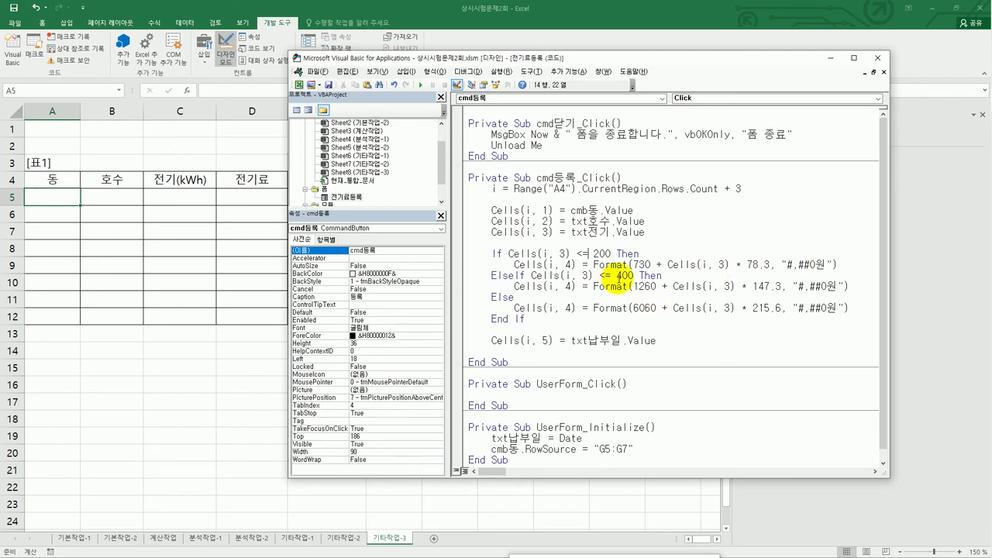
pyautogui.doubleClick(624, 275)
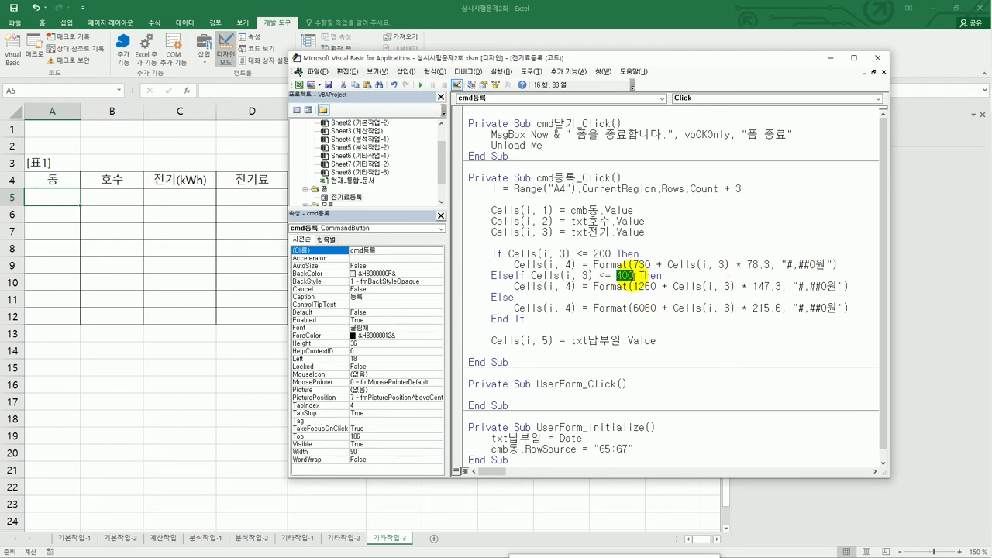
pyautogui.click(682, 295)
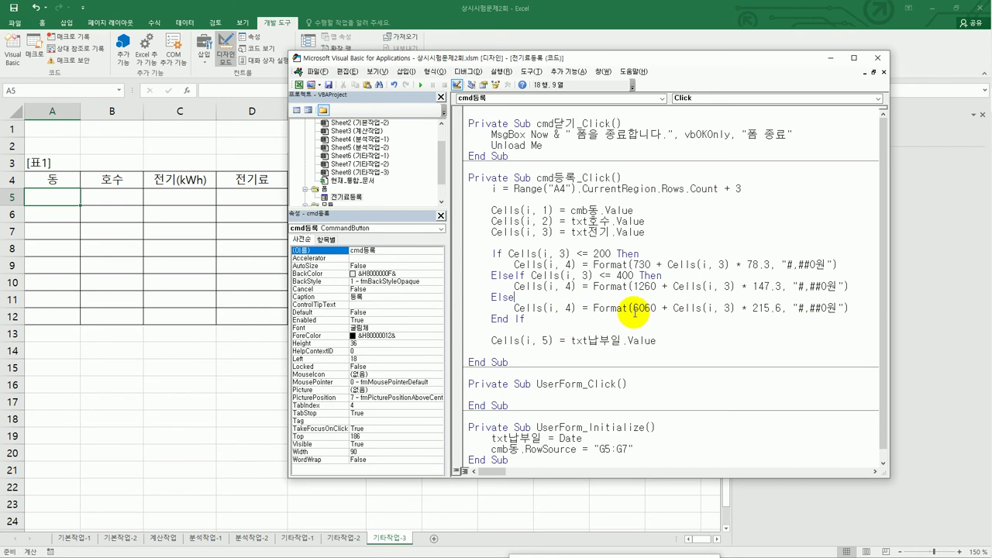
pyautogui.click(634, 328)
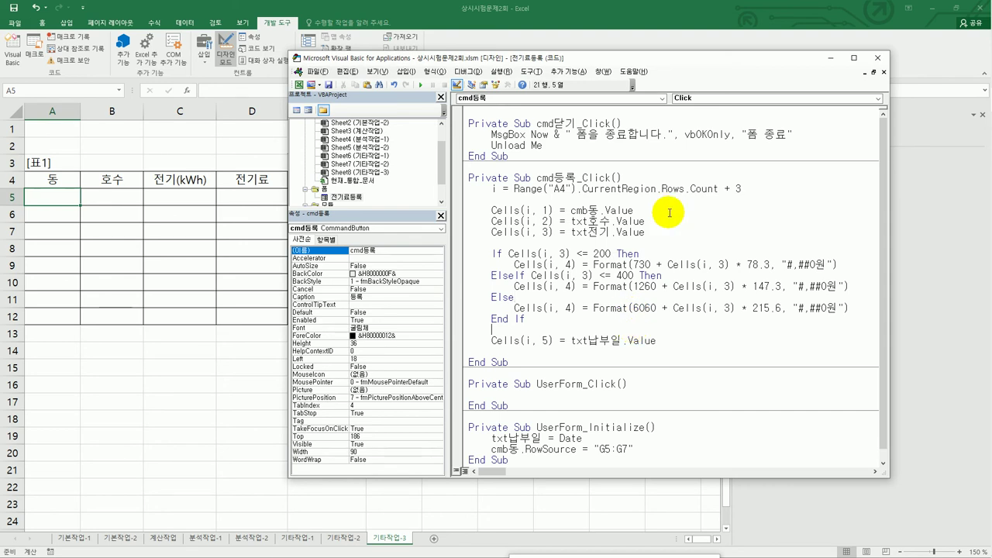
# Close the code editor, turn off design mode and launch the 전기료등록 form from the worksheet's 등록 button.
pyautogui.click(877, 58)
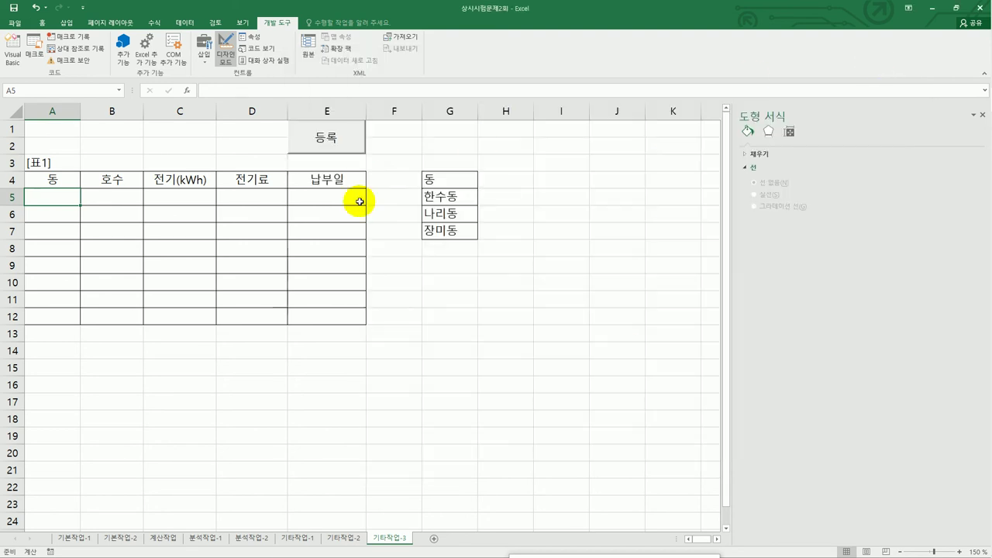
pyautogui.click(343, 152)
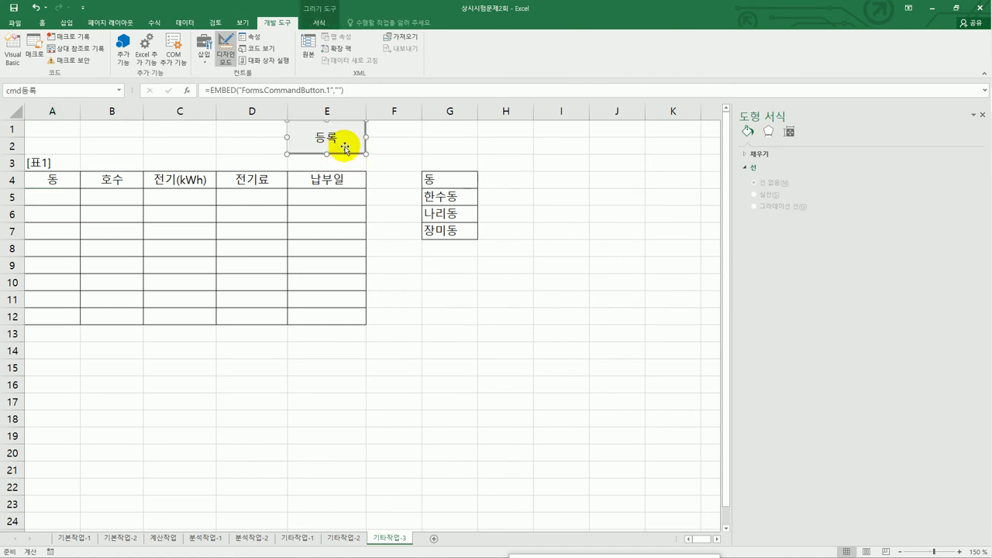
pyautogui.click(225, 59)
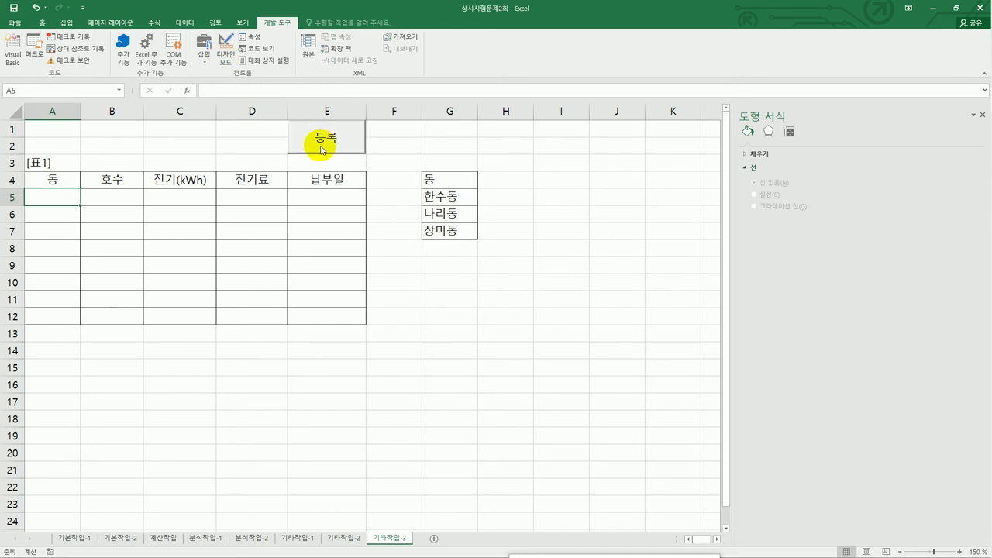
pyautogui.click(322, 147)
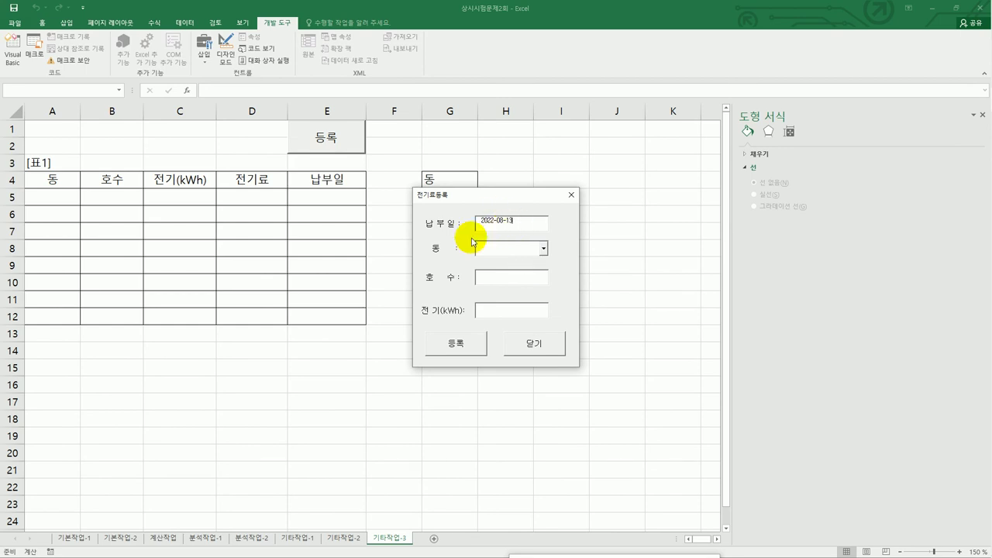
# Move the form clear of the tables and register an entry with 동 한수동, 호수 101 and 전기(kWh) 350.
pyautogui.click(543, 256)
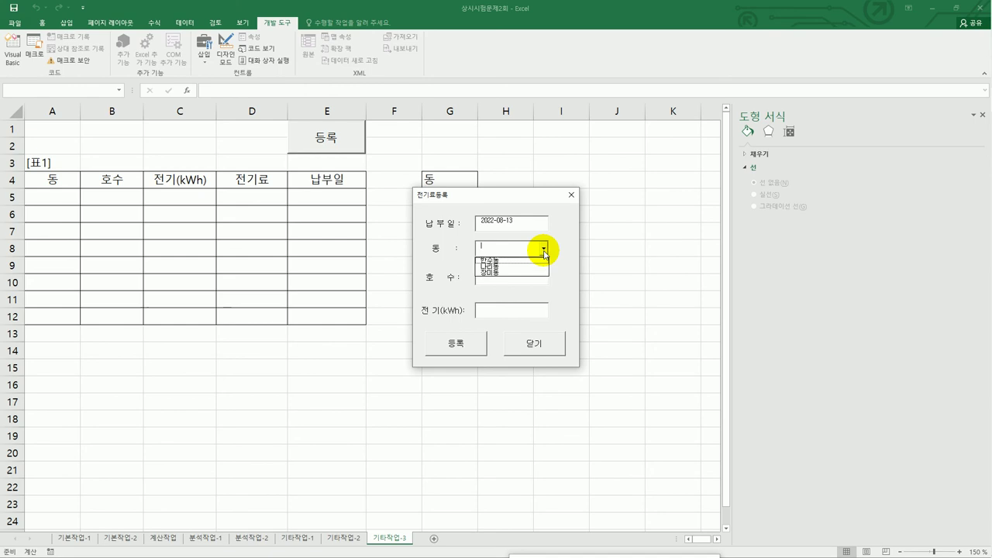
pyautogui.moveTo(514, 200); pyautogui.dragTo(620, 164)
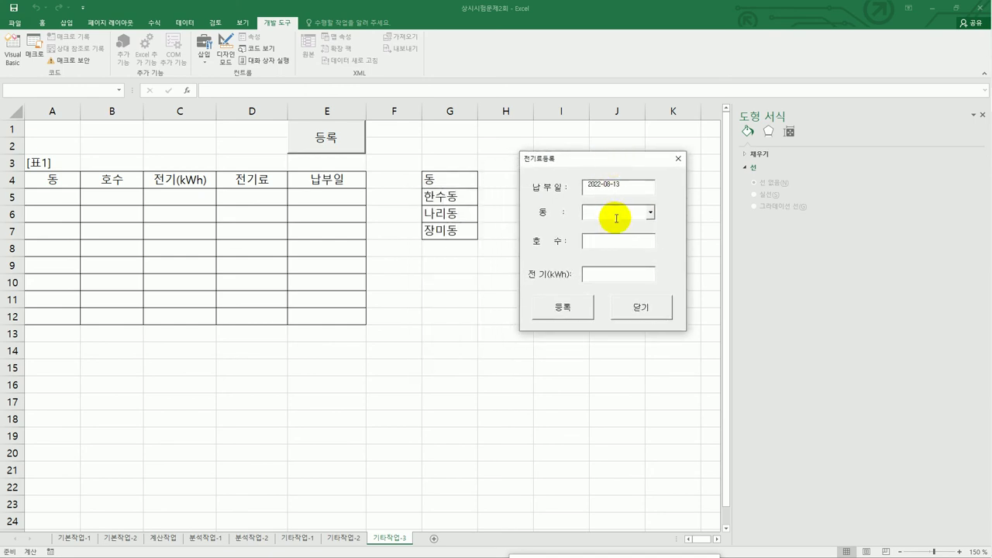
pyautogui.click(652, 214)
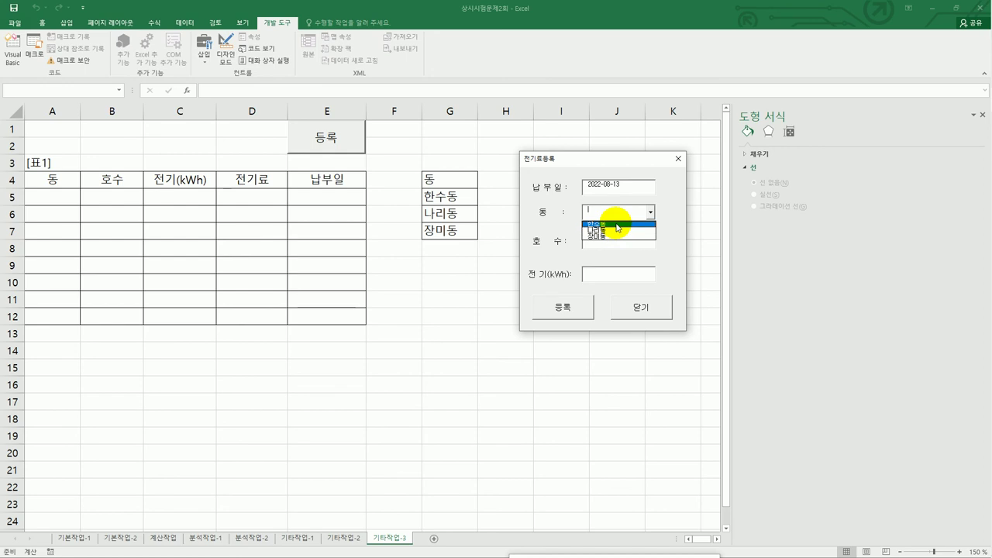
pyautogui.click(616, 224)
pyautogui.click(611, 240)
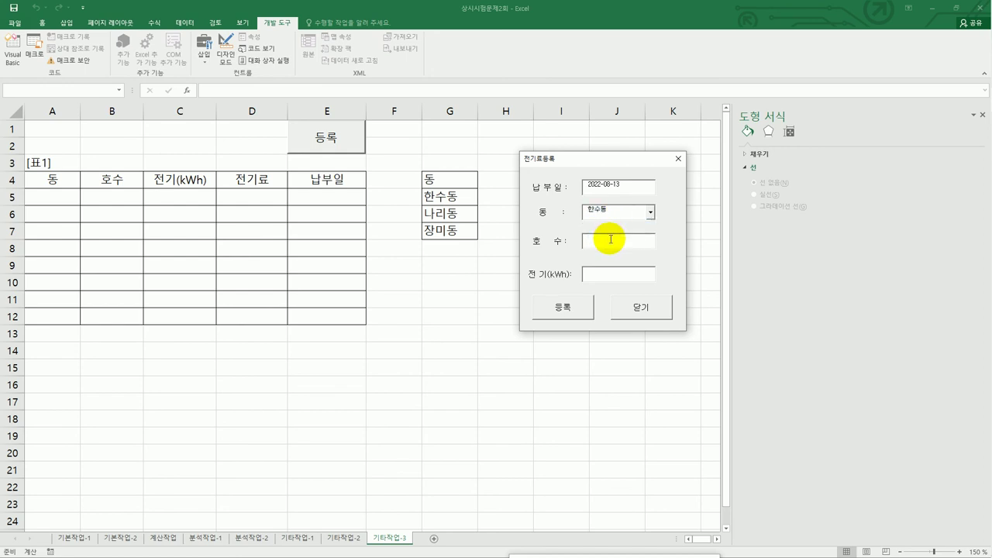
pyautogui.write('101')
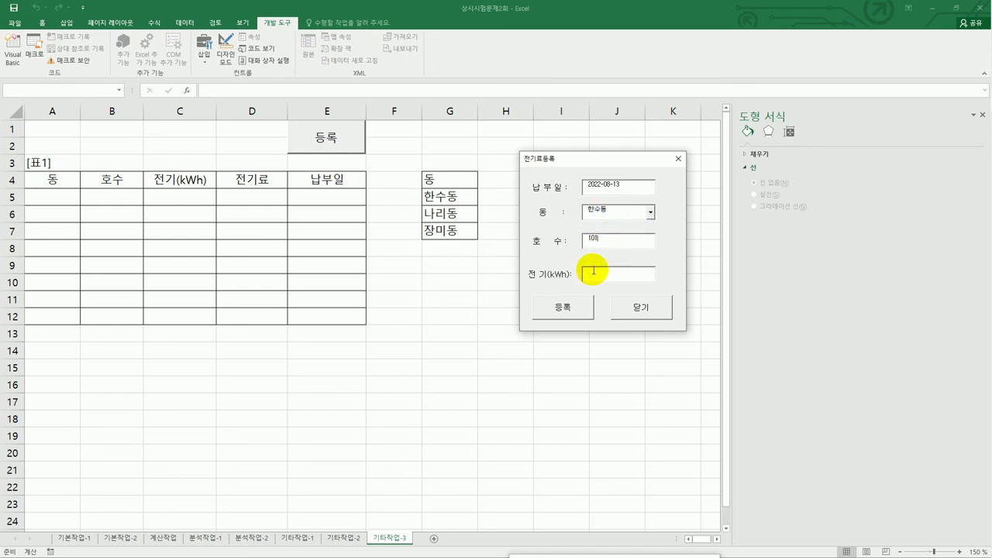
pyautogui.click(594, 273)
pyautogui.write('1')
pyautogui.write('50')
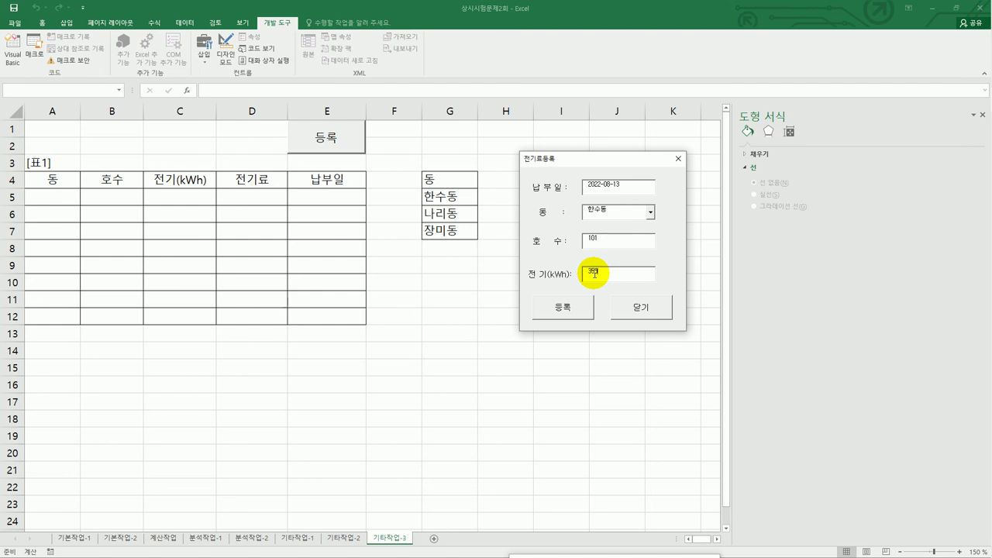
pyautogui.click(574, 313)
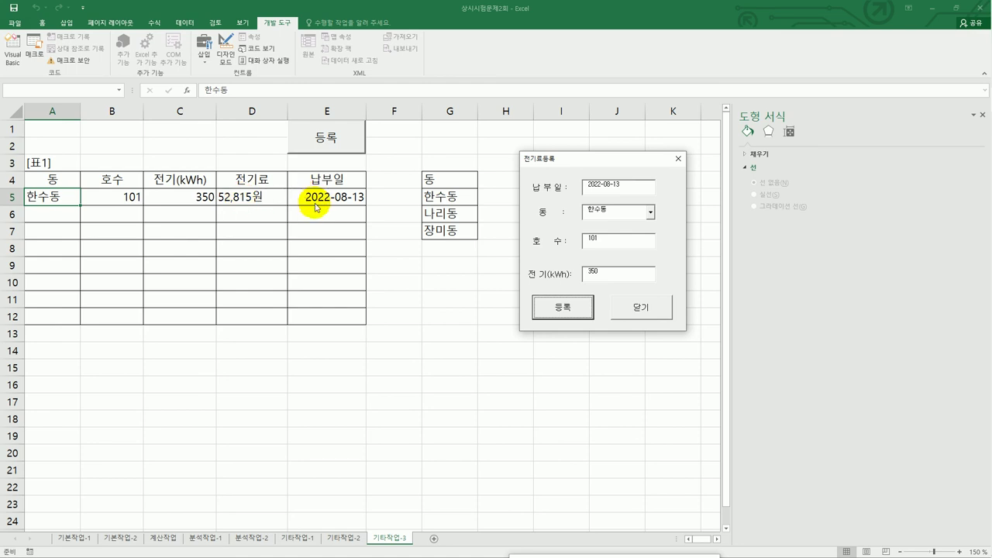
# Close the 전기료등록 form with its 닫기 button, dismiss the 폼 종료 message and select cell I12.
pyautogui.click(628, 310)
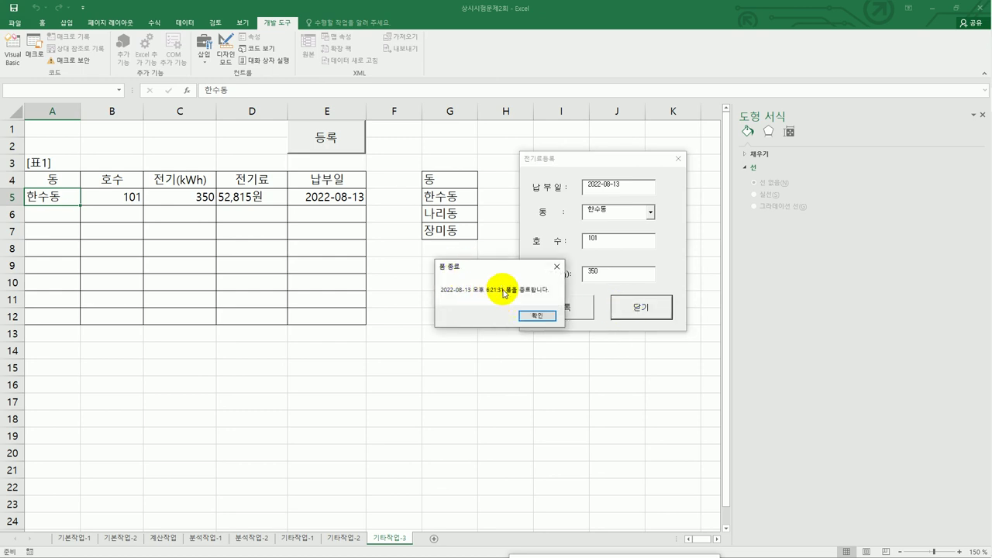
pyautogui.click(536, 314)
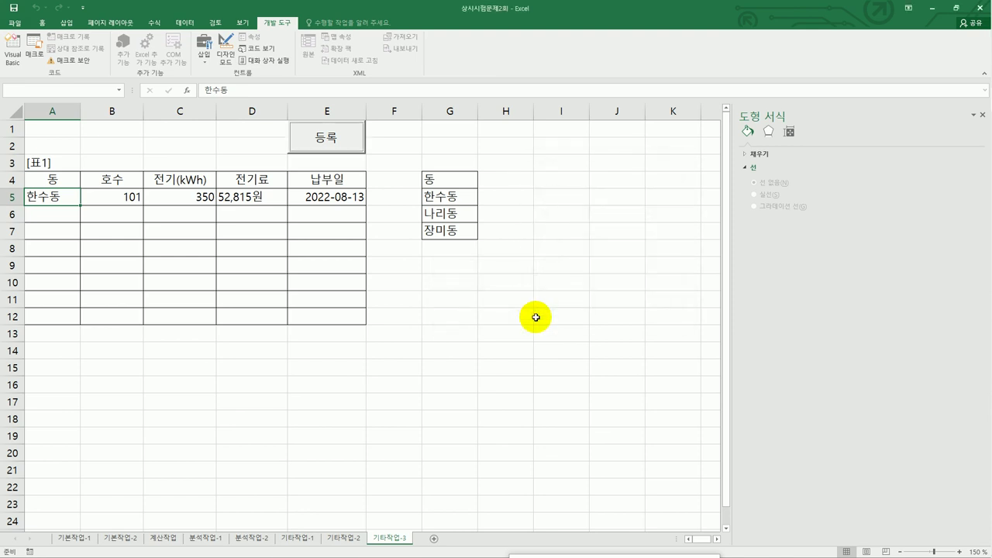
pyautogui.click(535, 317)
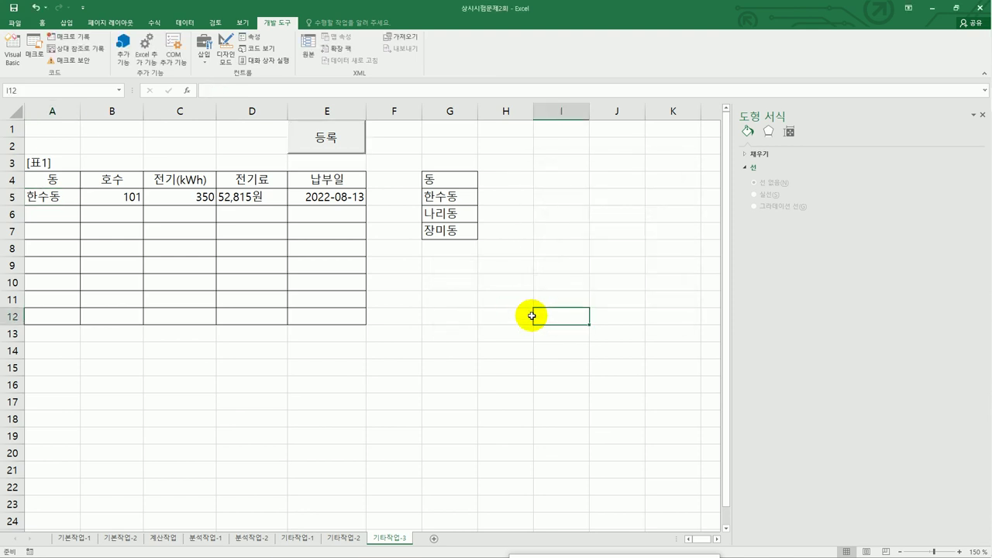